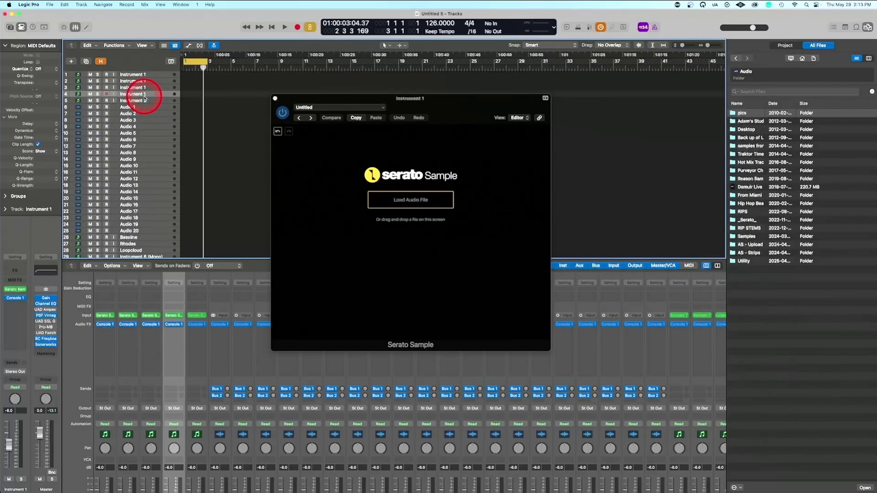
Select the fifth instrument track, examine the five instrument channels in the Console 1 mixing overview, and close it
left_click(147, 101)
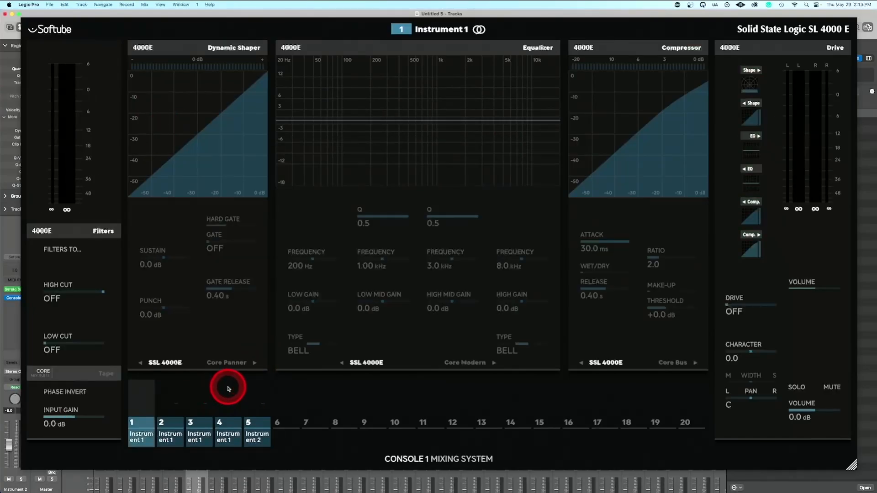
key("Right")
key("Right")
key("Right")
key("Right")
key("Right")
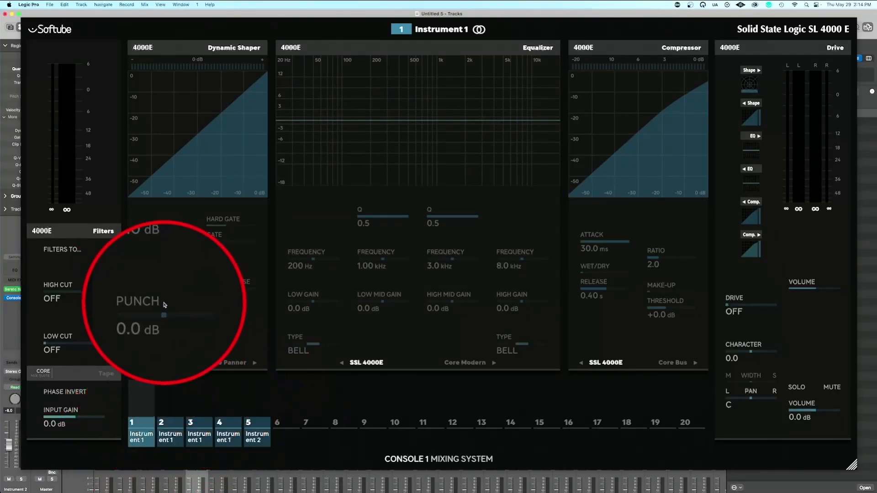
key("Escape")
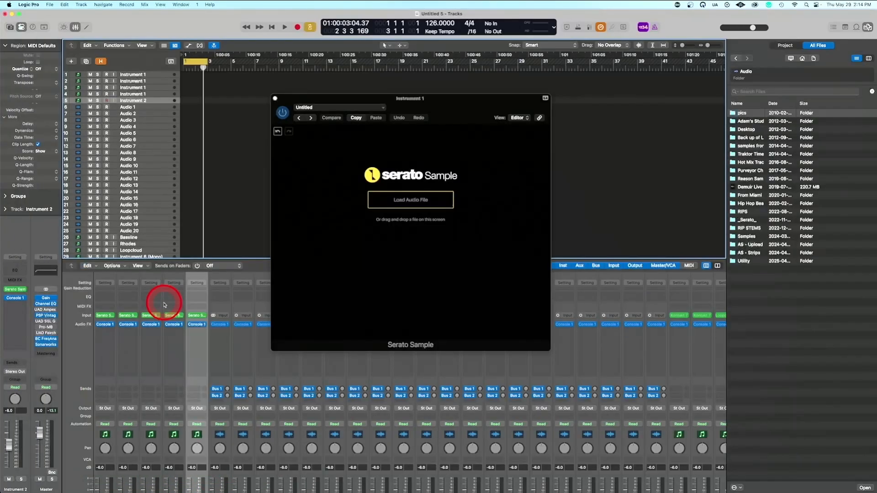
Rename the first instrument track as Main Loop
left_click(134, 74)
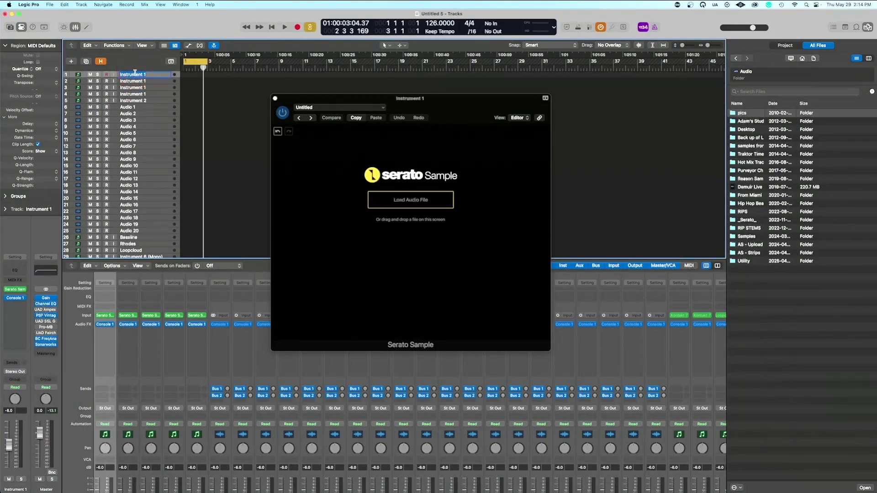
type("Main Loop")
key("Return")
left_click(133, 81)
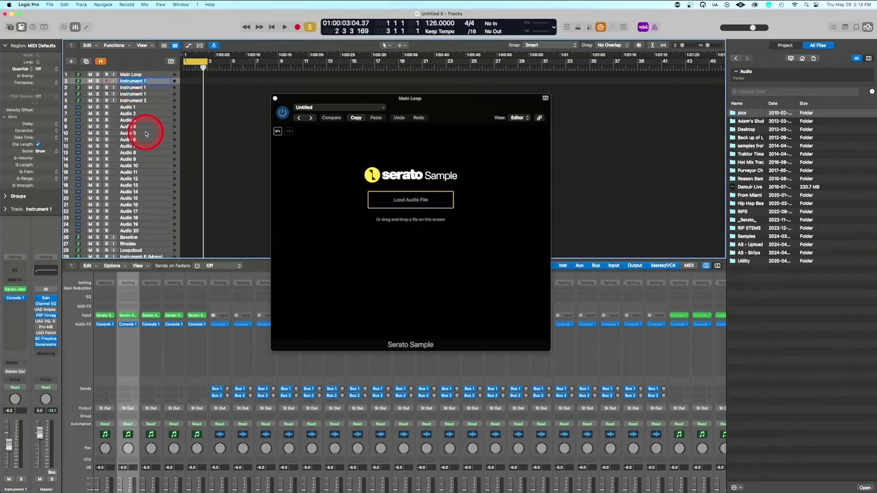
Rename the fifth track, Instrument 2, as Intro / Changeup
left_click(137, 101)
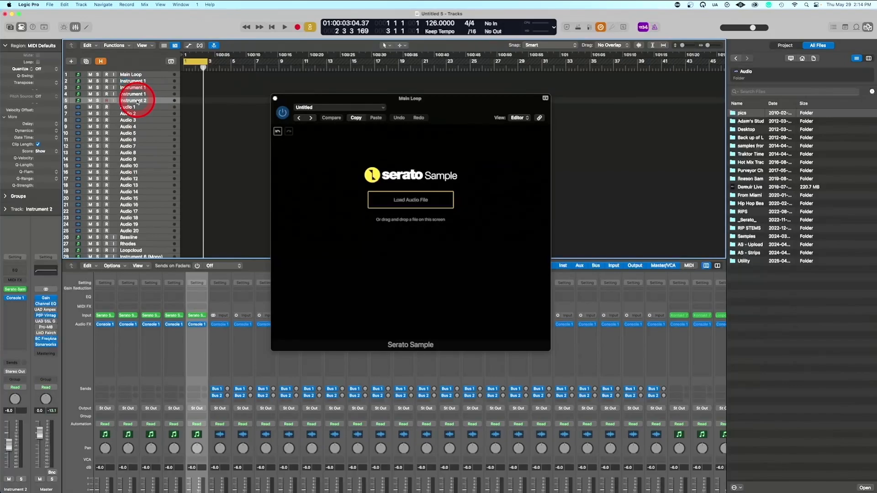
double_click(137, 101)
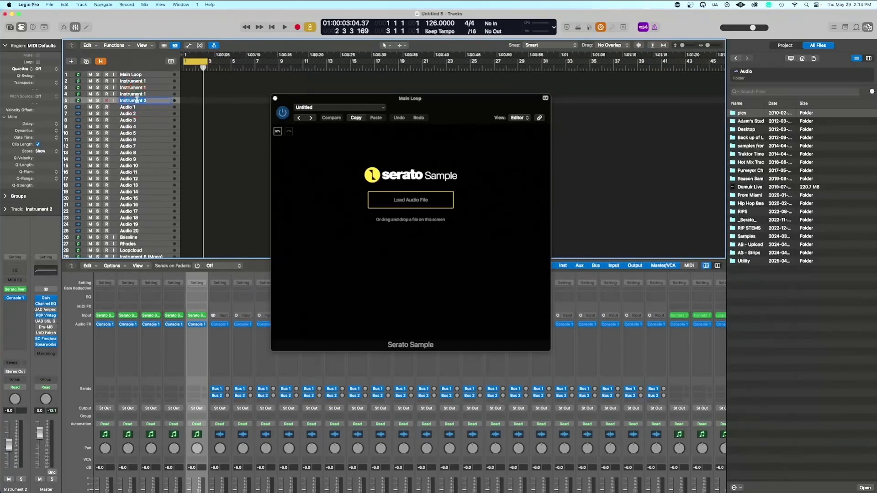
type("Intro / Changeu")
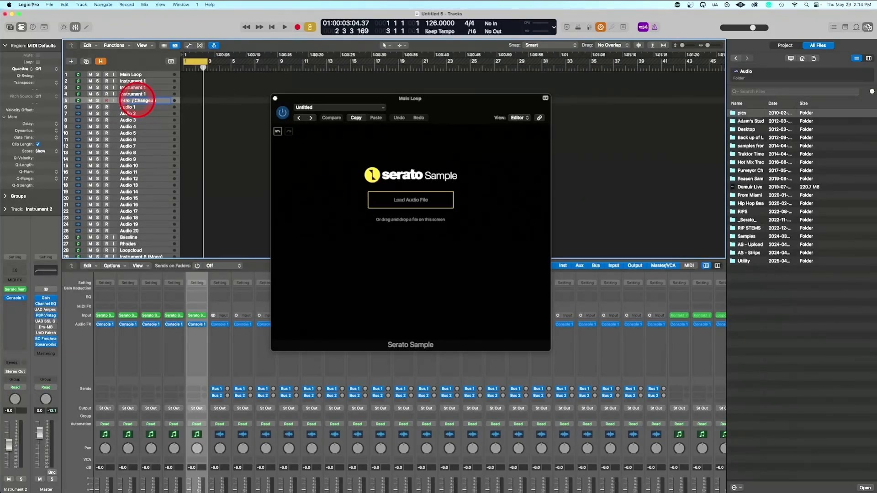
key("Return")
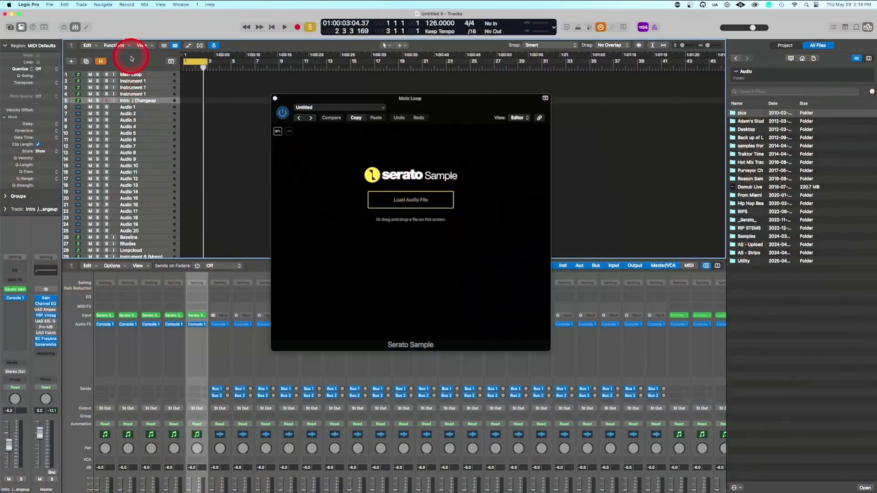
Rename the second track as Main Loop Changeup and the third track as Filtered Bassline
left_click(136, 82)
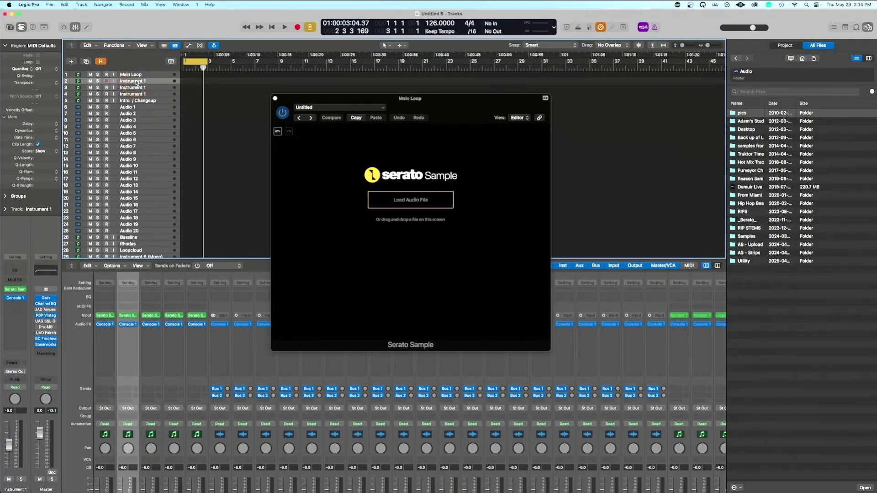
double_click(136, 82)
type("Fl")
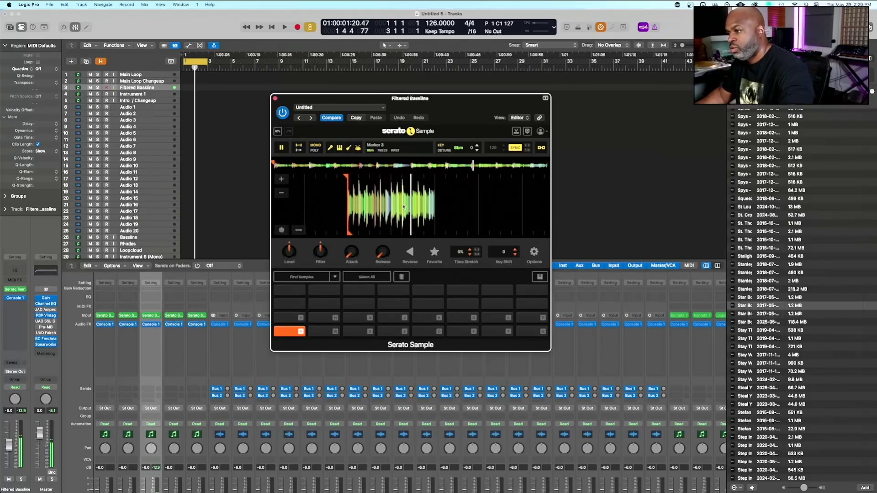
Align the playhead with a transient near the middle of the Filtered Bassline sample and set a cue point there on pad W
left_click_drag(404, 206, 463, 227)
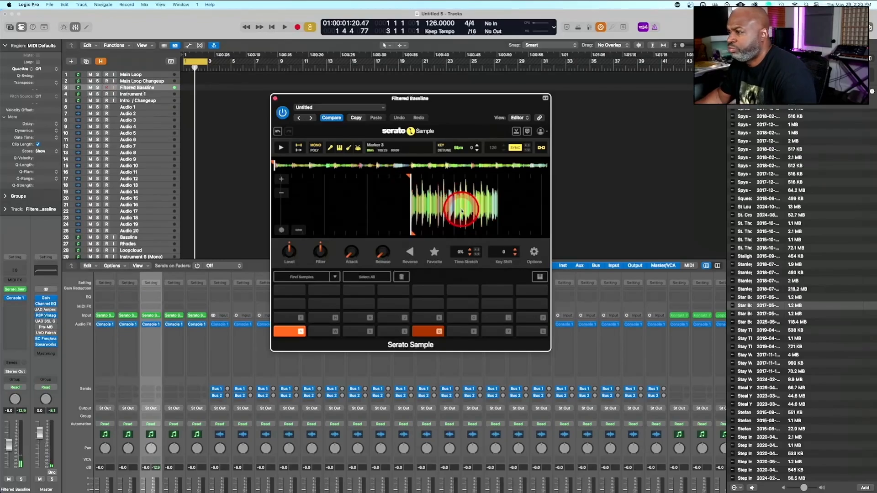
left_click_drag(462, 211, 448, 206)
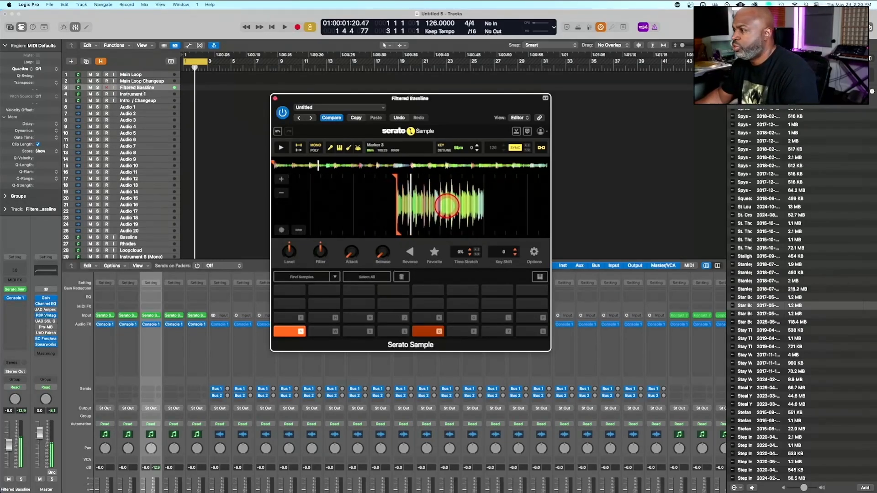
left_click(626, 190)
key("f")
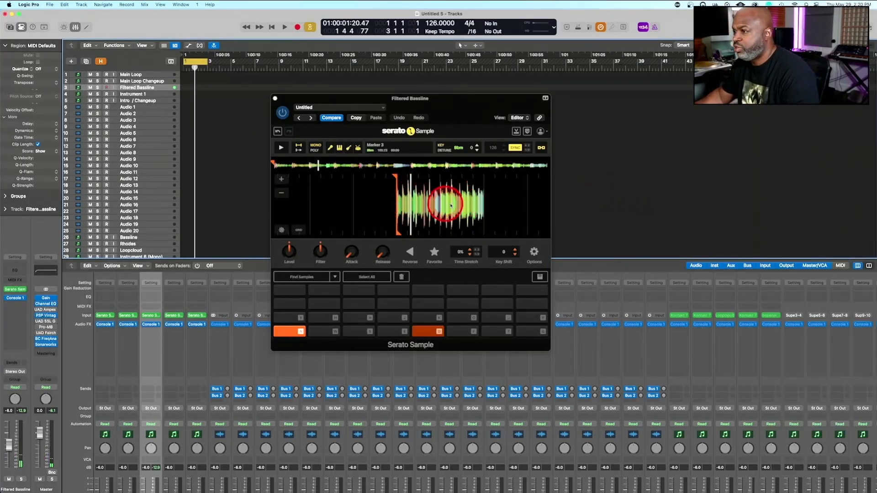
left_click_drag(451, 205, 431, 203)
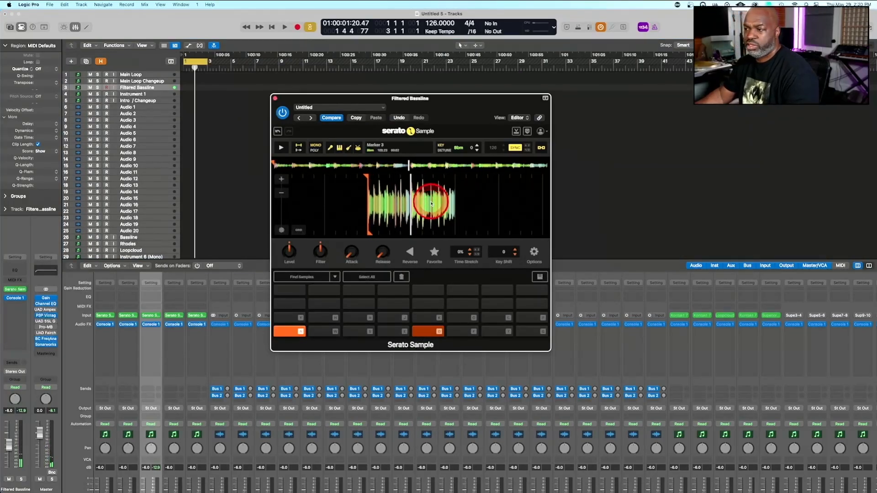
left_click(282, 179)
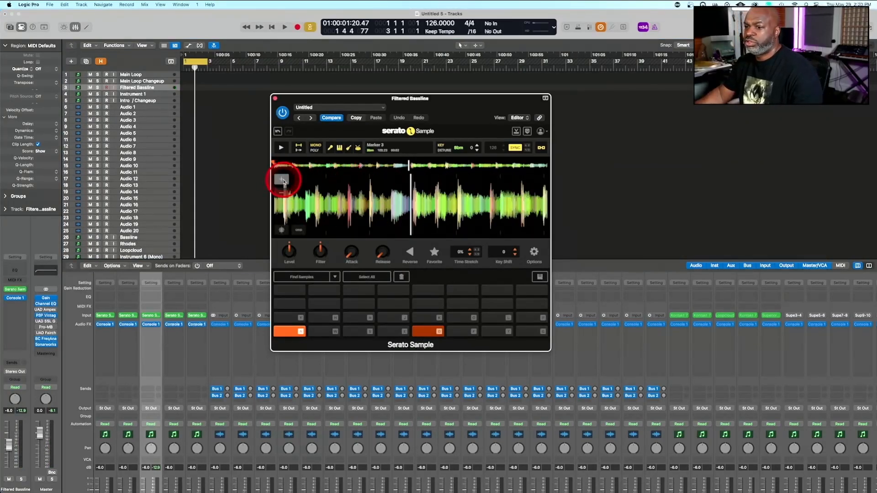
left_click(282, 180)
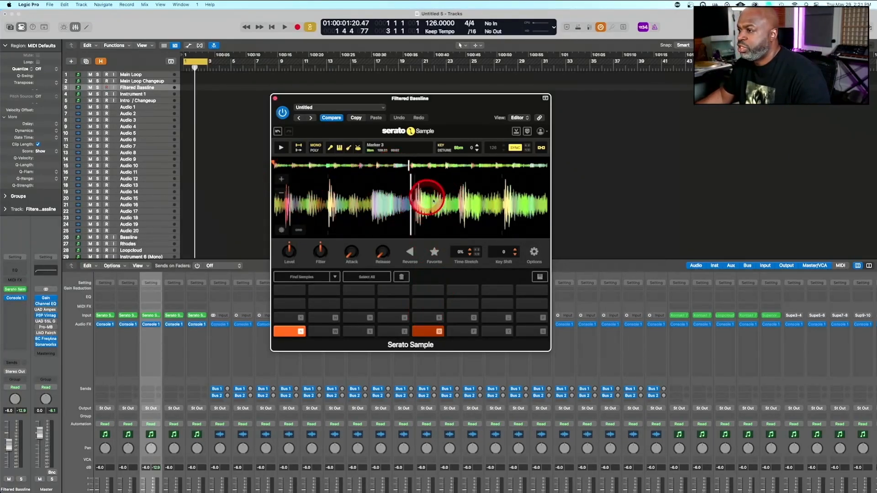
left_click_drag(440, 201, 434, 201)
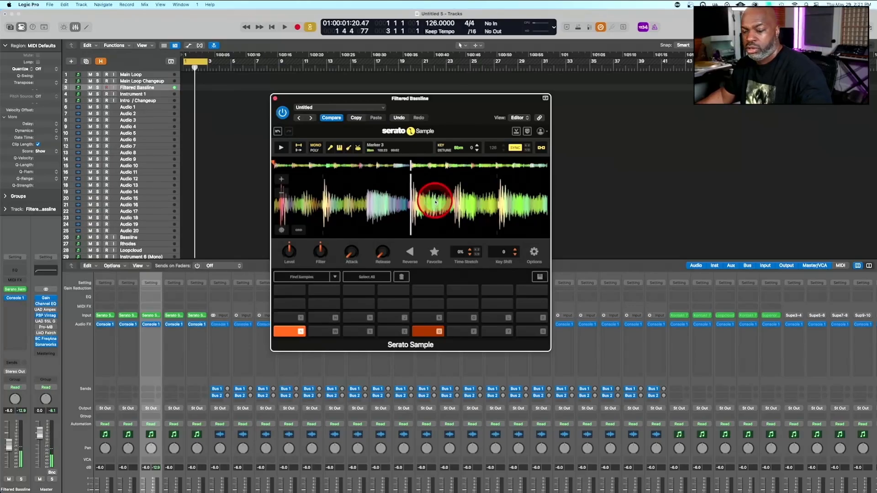
key("w")
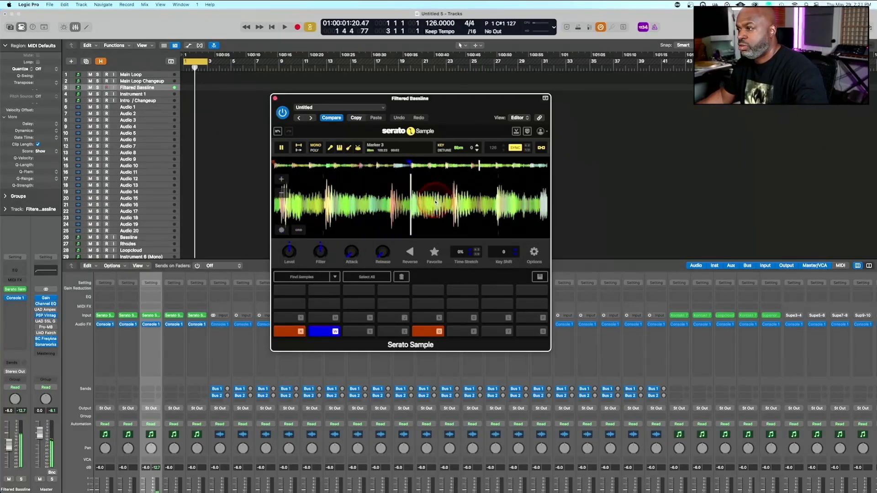
Audition the Filtered Bassline sample by alternately triggering the cue points on pads A and W
key("a")
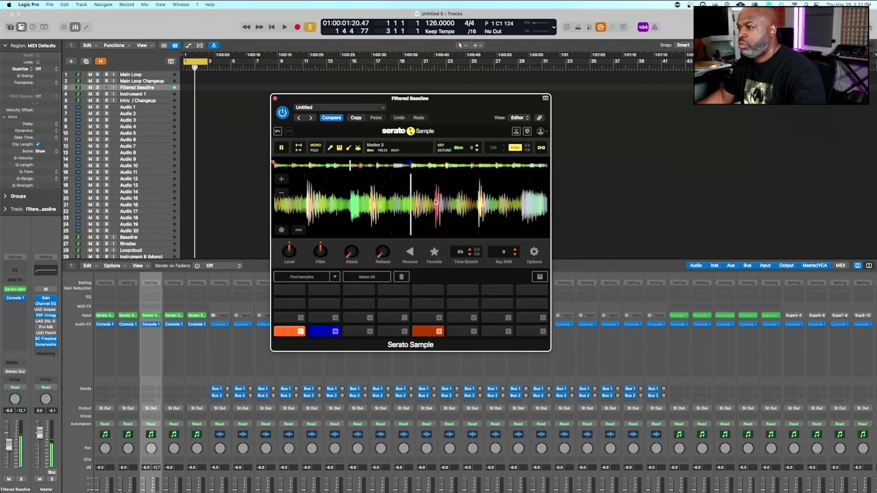
key("w")
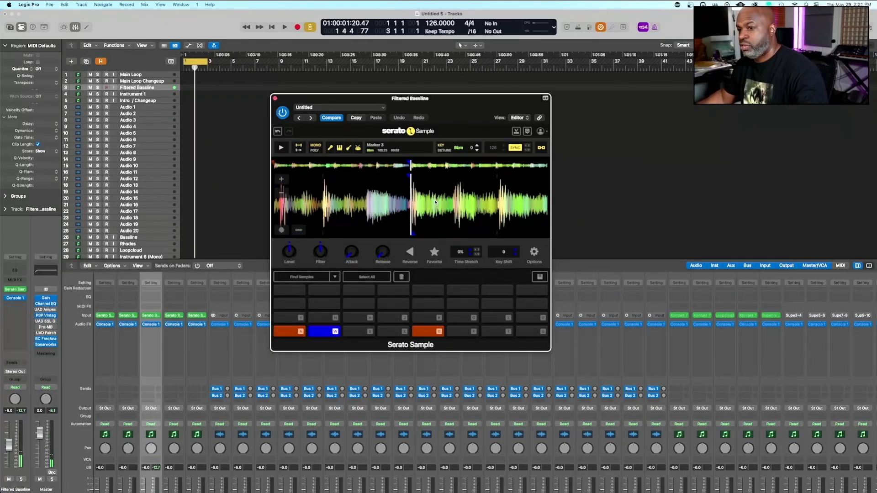
key("a")
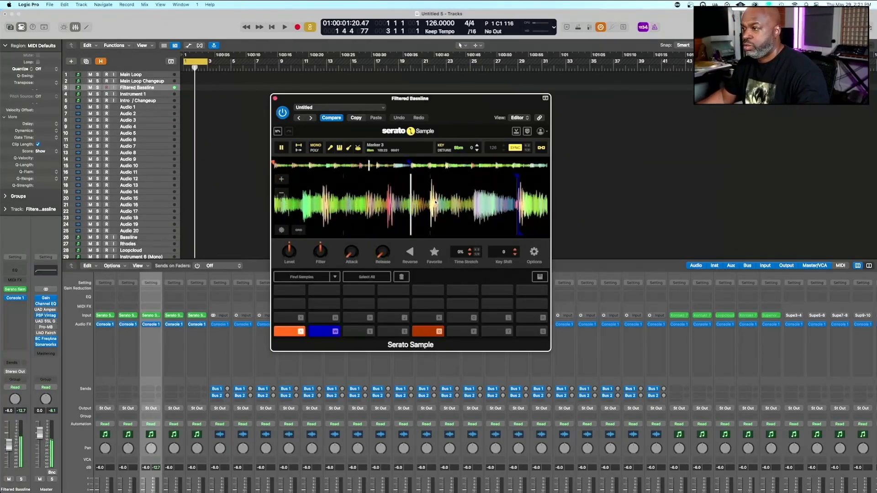
key("w")
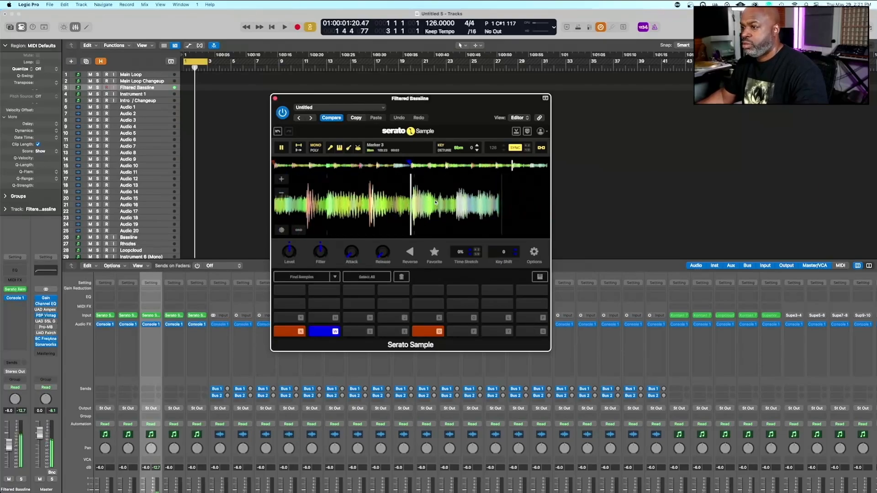
key("a")
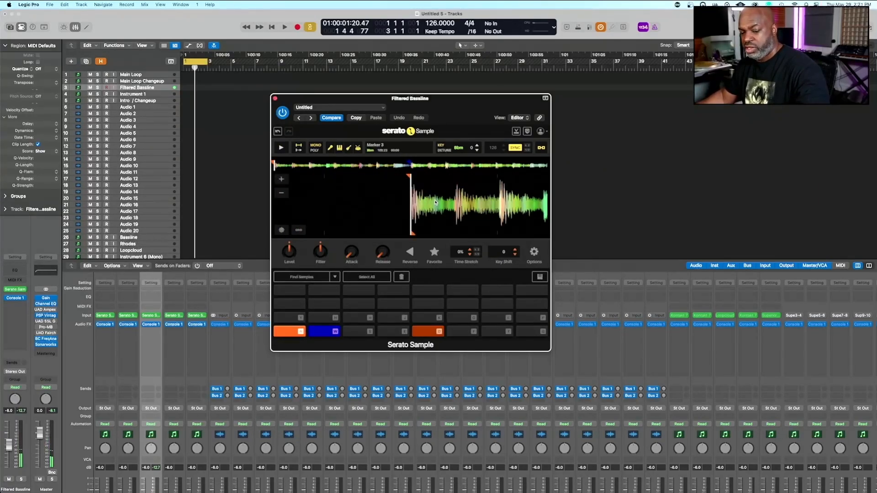
key("a")
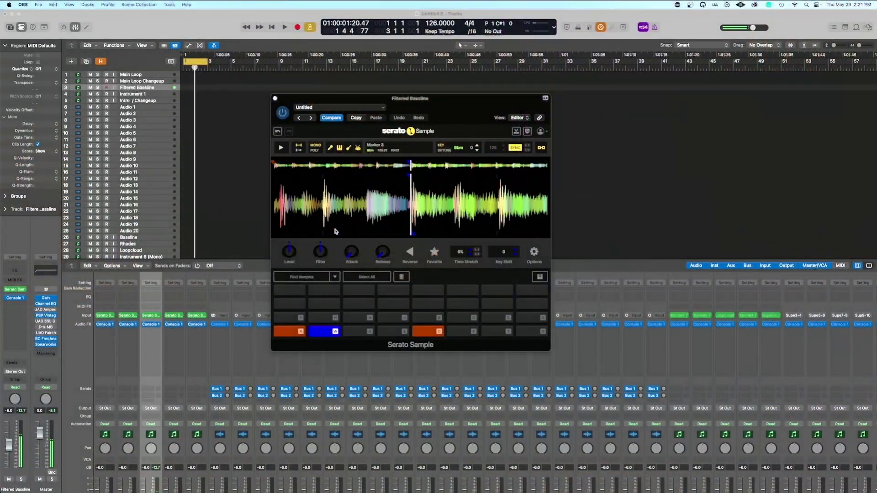
Select the Main Loop track and open the Serato Sample instrument on its channel strip
left_click(131, 98)
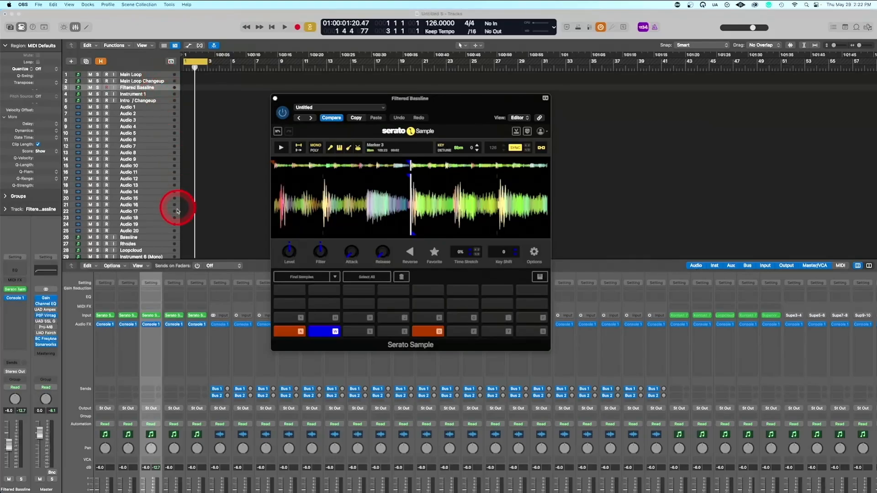
left_click(146, 74)
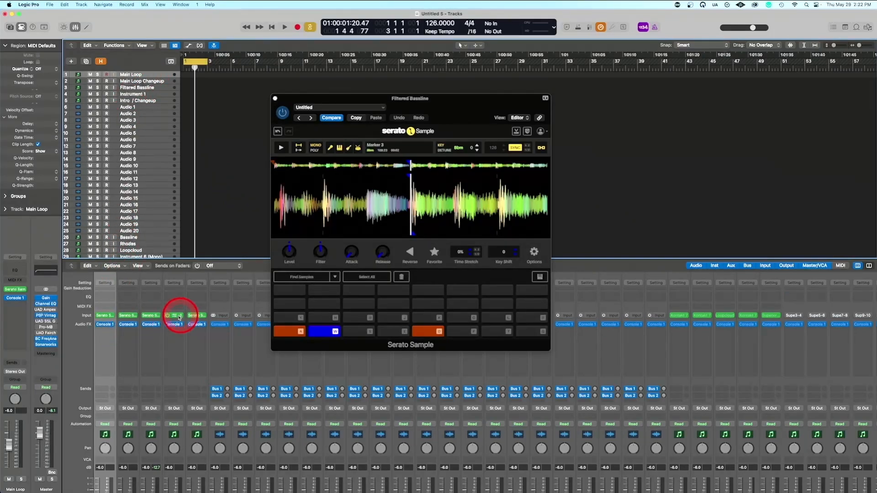
scroll(165, 332, "down", 3)
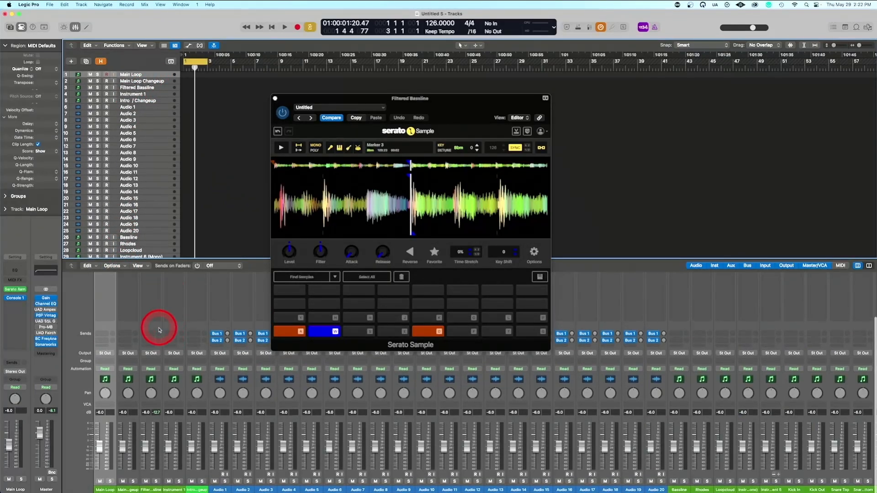
scroll(159, 330, "up", 3)
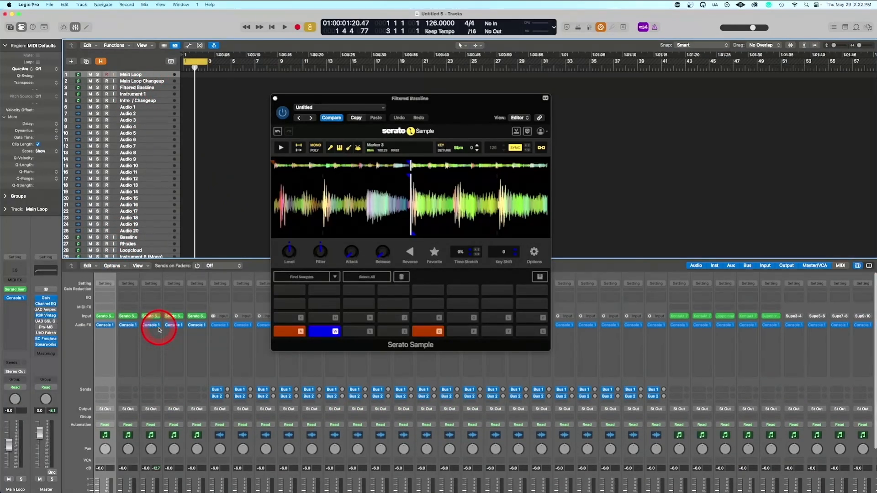
left_click(113, 317)
left_click(123, 185)
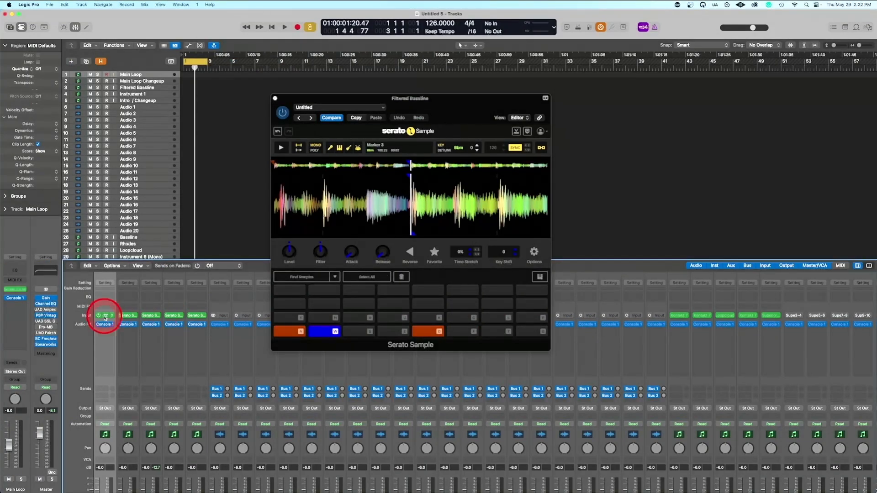
left_click(105, 316)
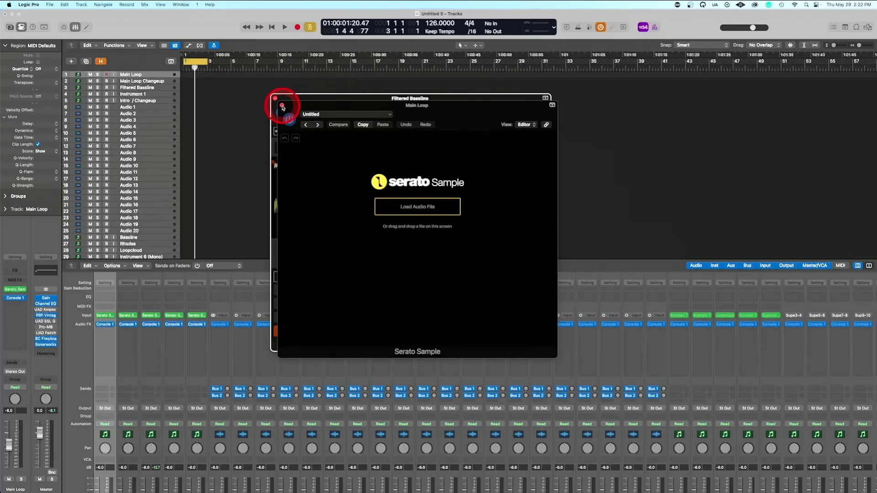
left_click(105, 316)
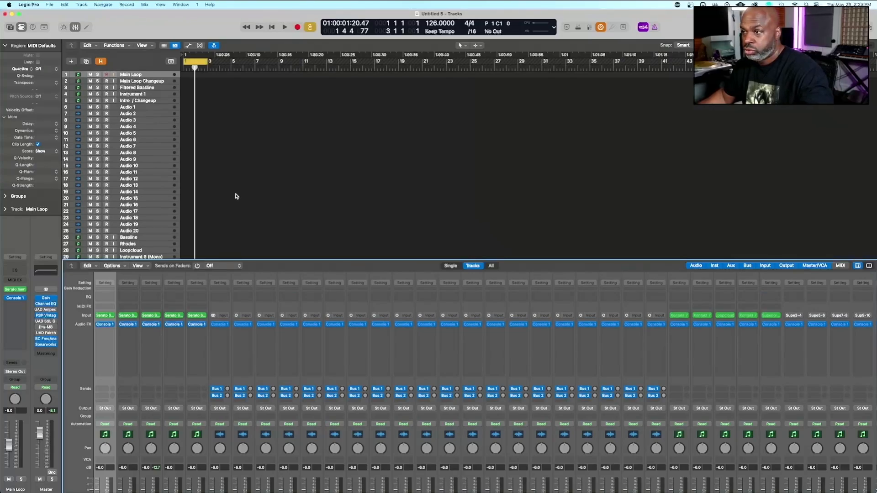
Reopen the Main Loop track's Serato Sample window and select the Filtered Bassline track
left_click(153, 104)
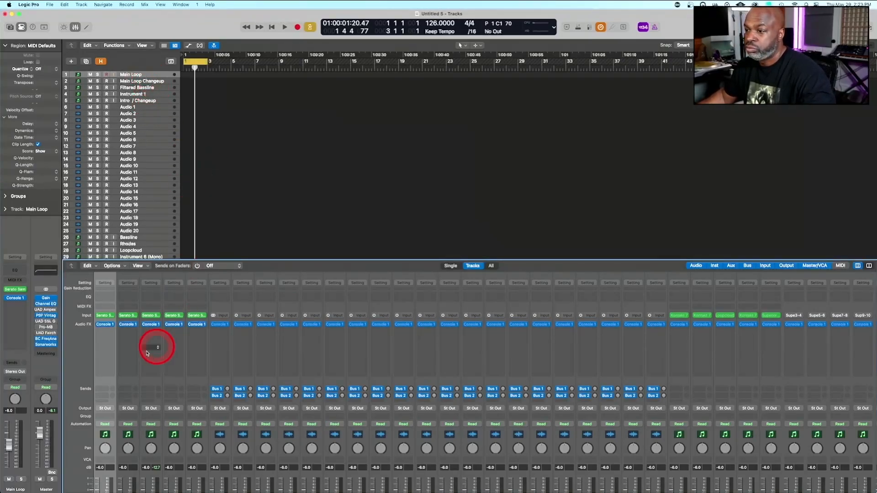
left_click(106, 323)
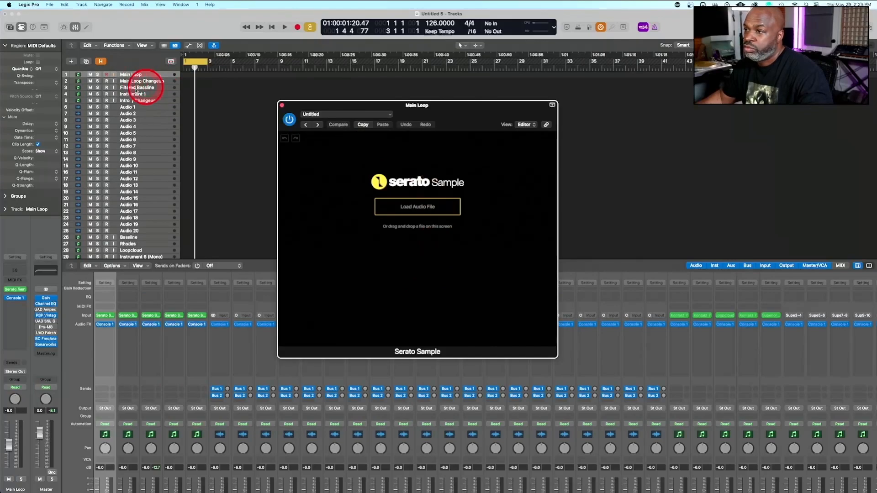
left_click(142, 89)
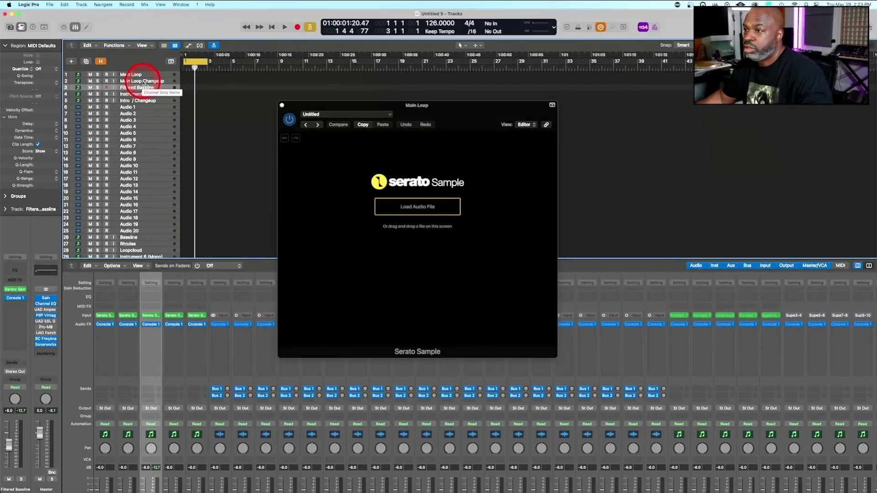
Check the Main Loop Changeup, Filtered Bassline and Instrument 1 tracks, and open the Filtered Bassline track's Serato Sample instrument
left_click(144, 81)
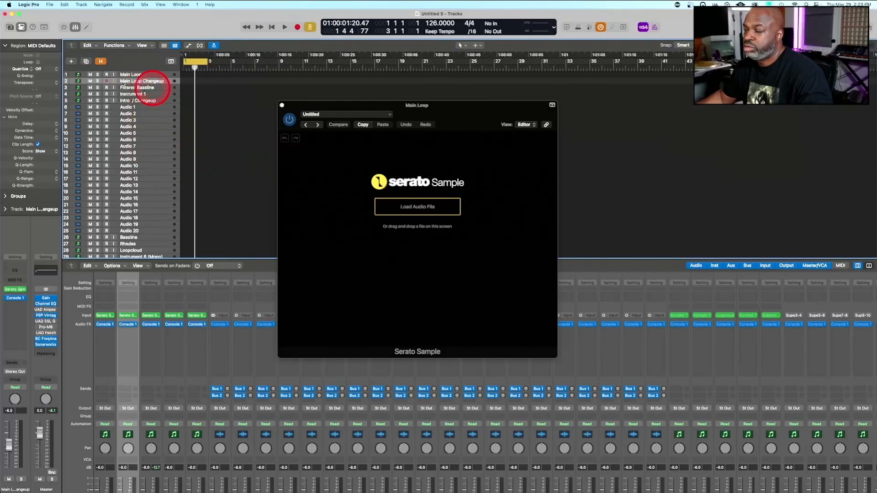
left_click(132, 90)
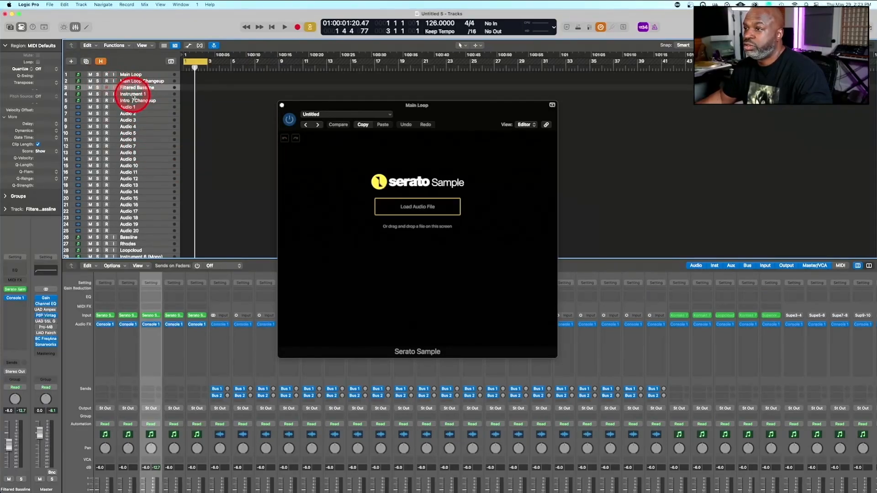
left_click(133, 95)
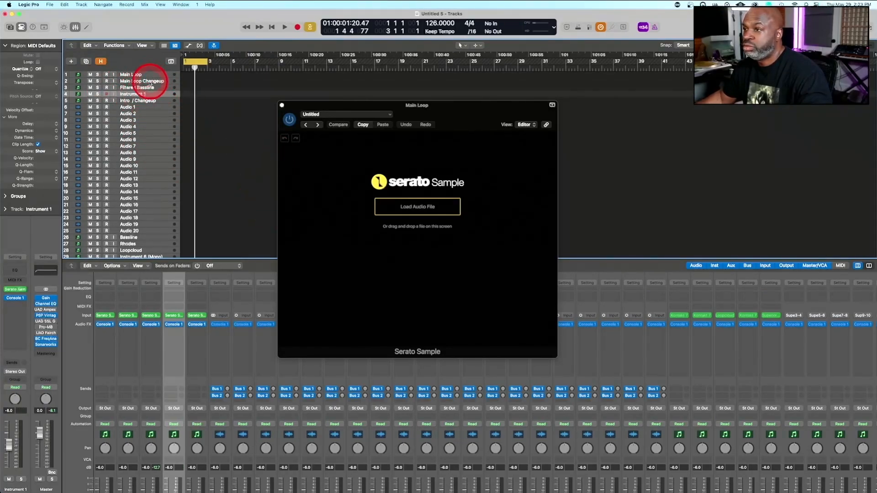
left_click(148, 83)
left_click(141, 89)
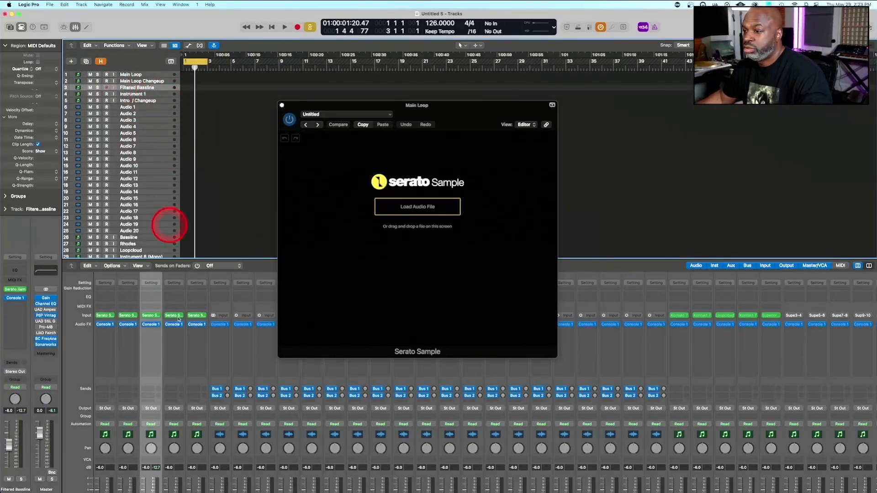
left_click(152, 317)
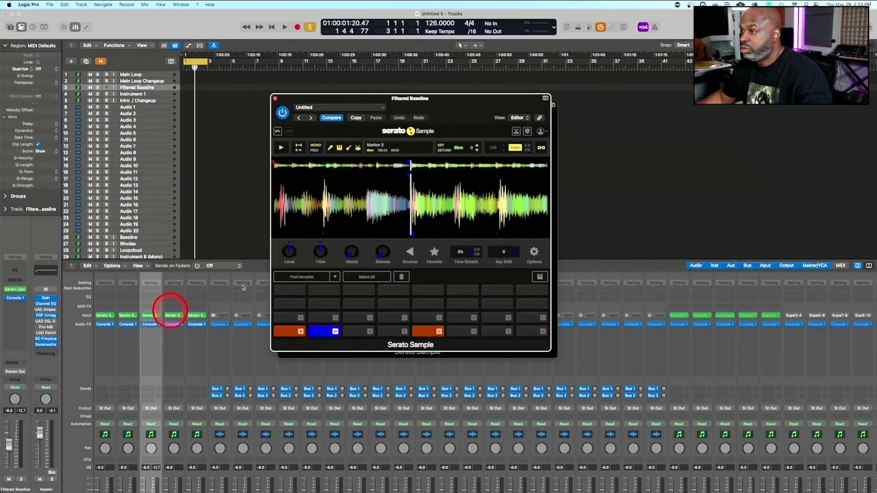
Remove the empty Serato Sample plug-in from the Main Loop track's instrument slot
left_click(143, 81)
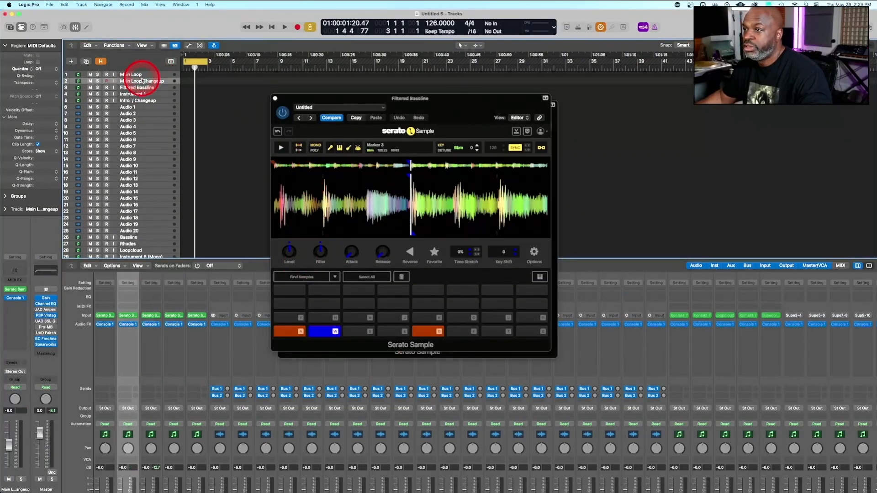
left_click(133, 74)
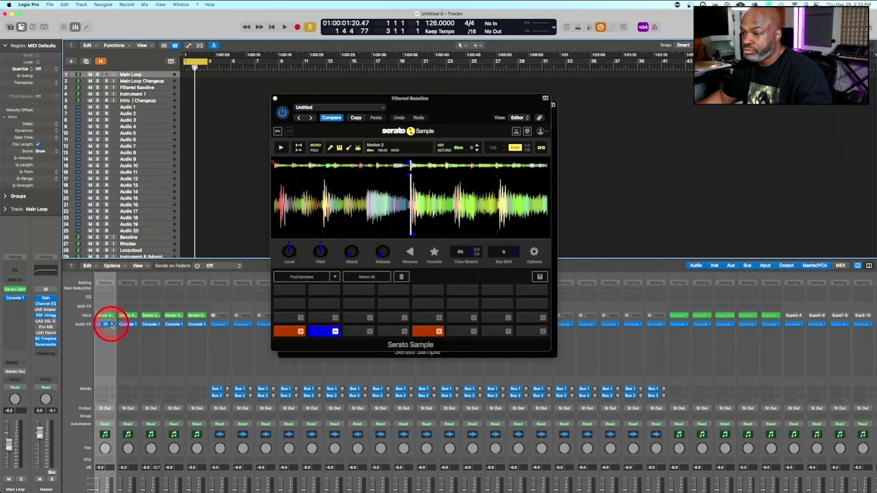
left_click(112, 318)
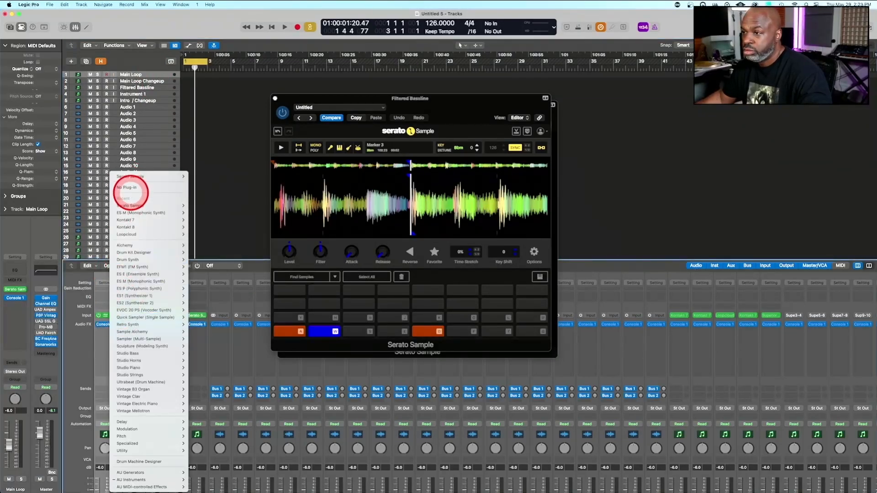
left_click(130, 187)
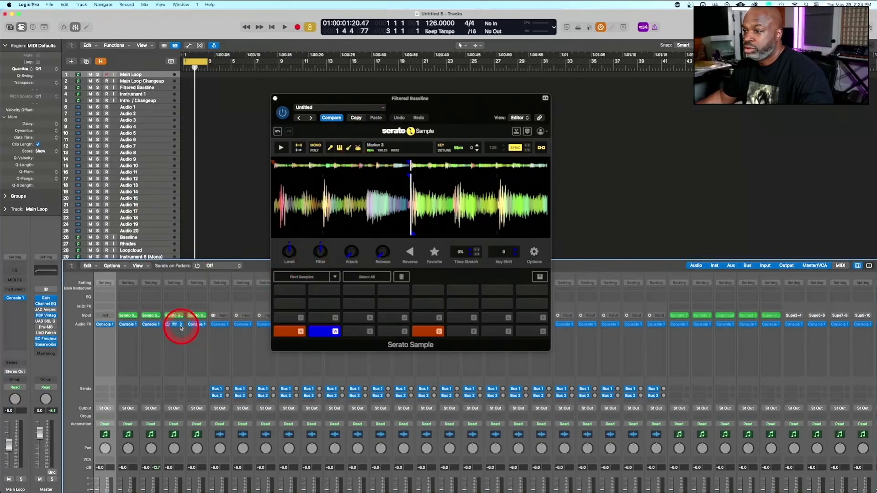
Copy the Filtered Bassline channel's Serato Sample instrument to the Main Loop channel and open it there
left_click(182, 328)
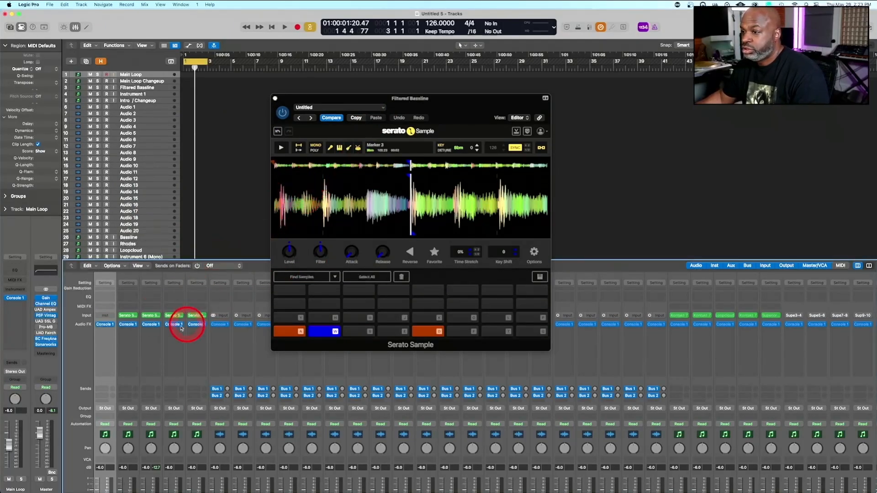
scroll(175, 338, "down", 3)
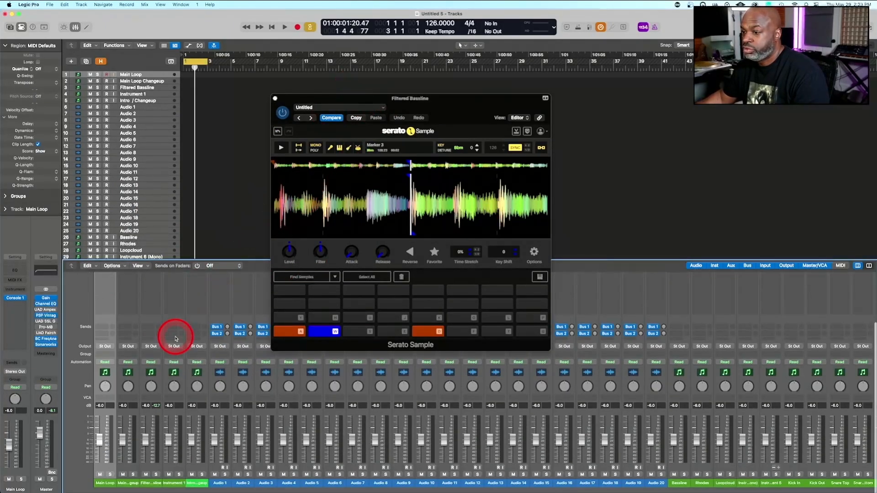
scroll(175, 338, "up", 3)
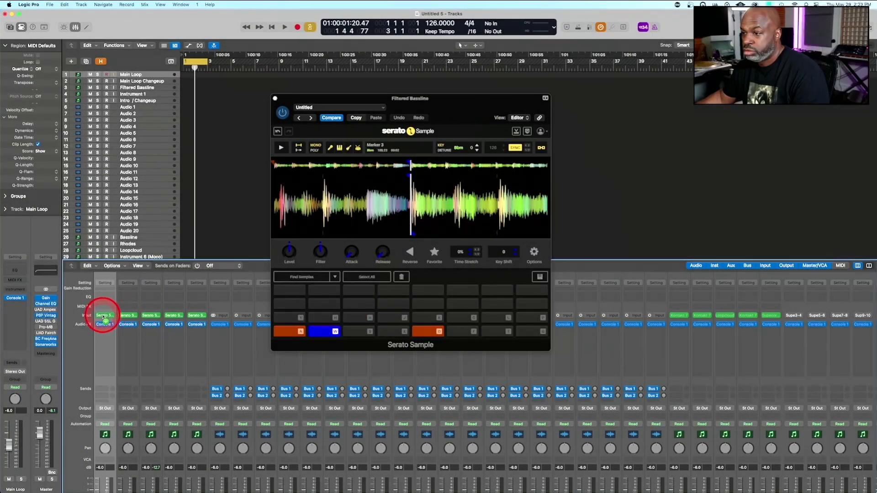
left_click(103, 317)
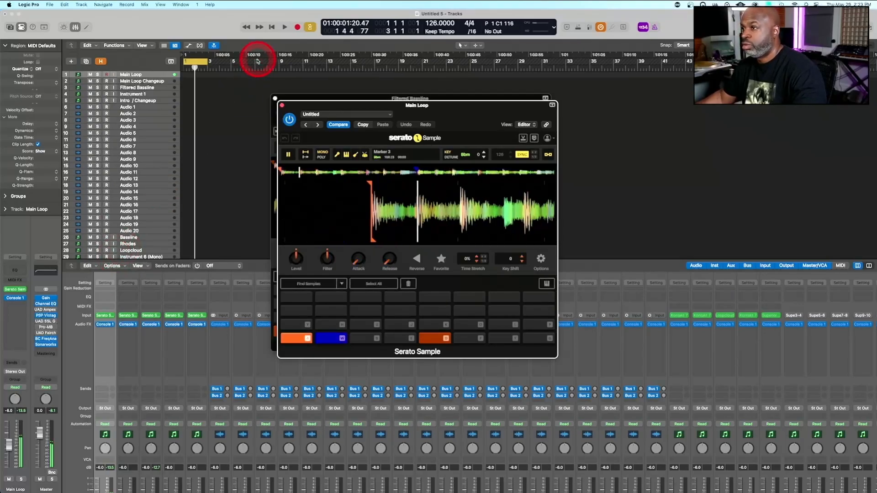
Play the Main Loop Changeup track's sample in Serato Sample, and check the Instrument 1 and Intro / Changeup tracks
left_click(145, 81)
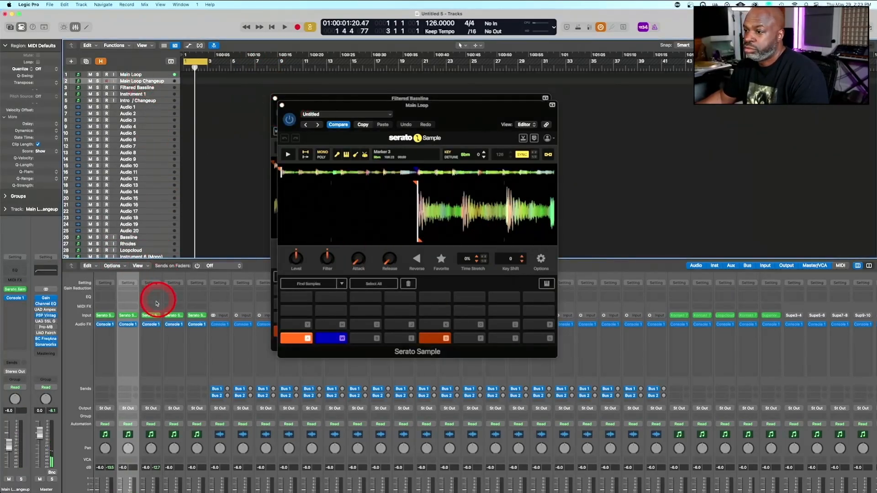
left_click(130, 315)
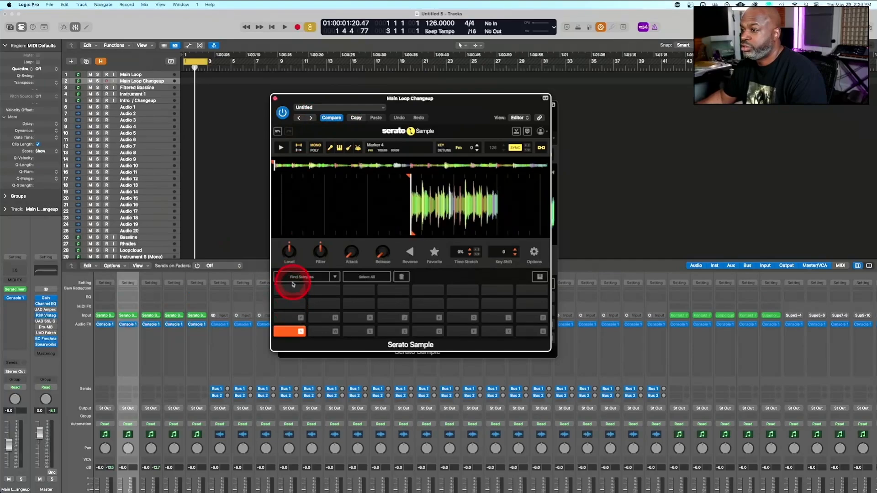
left_click(281, 147)
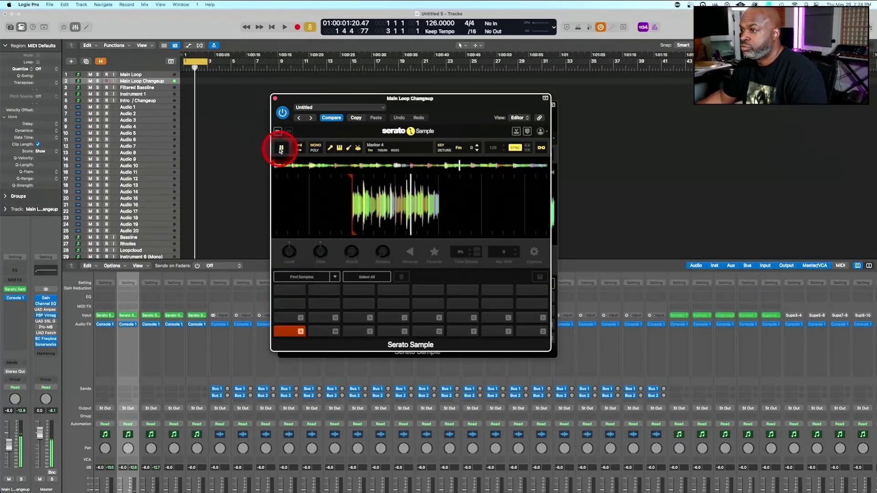
left_click(281, 148)
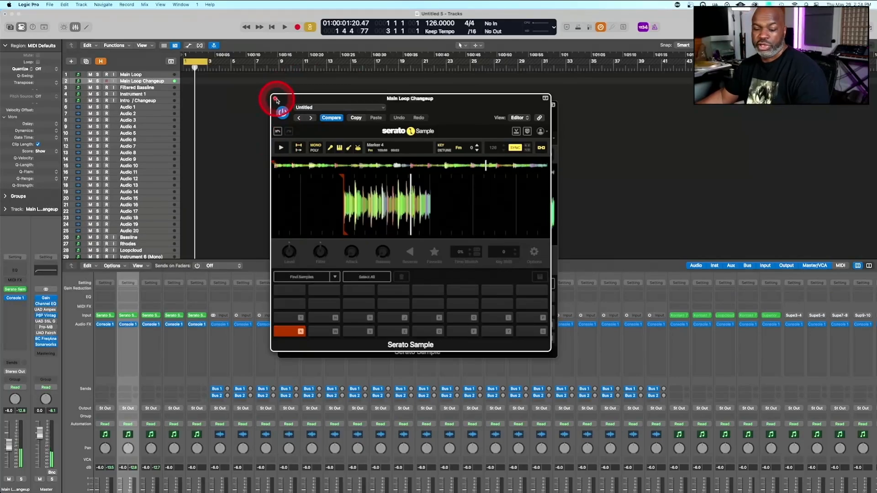
left_click(150, 94)
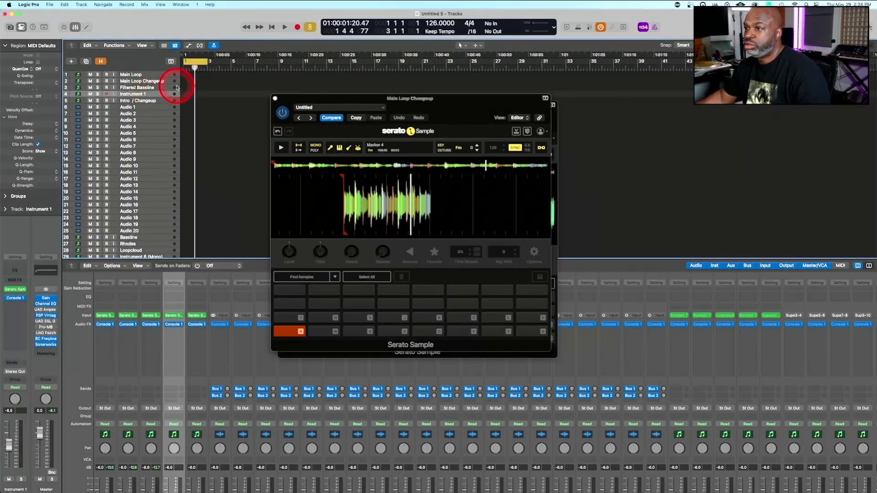
left_click(156, 101)
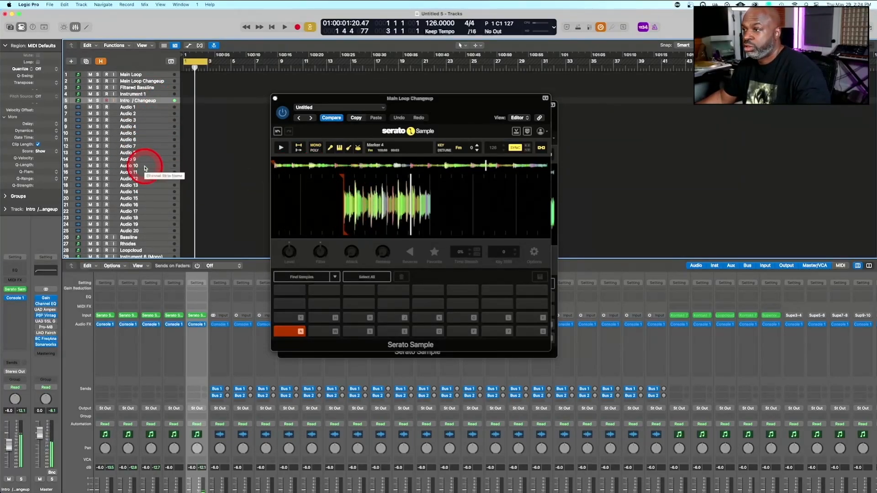
Close the Main Loop Changeup and Filtered Bassline plug-in windows and reposition the Main Loop window nearer the track list
left_click(275, 99)
left_click(276, 99)
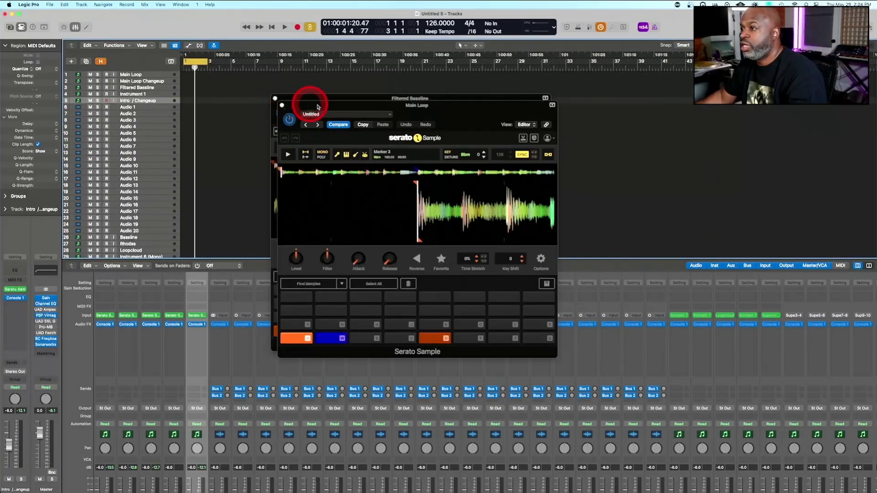
left_click_drag(360, 110, 399, 117)
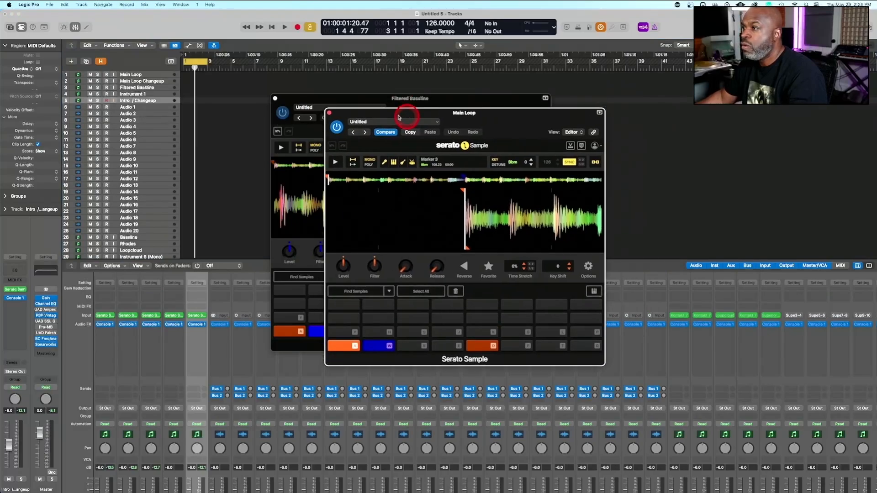
left_click(276, 100)
left_click(277, 98)
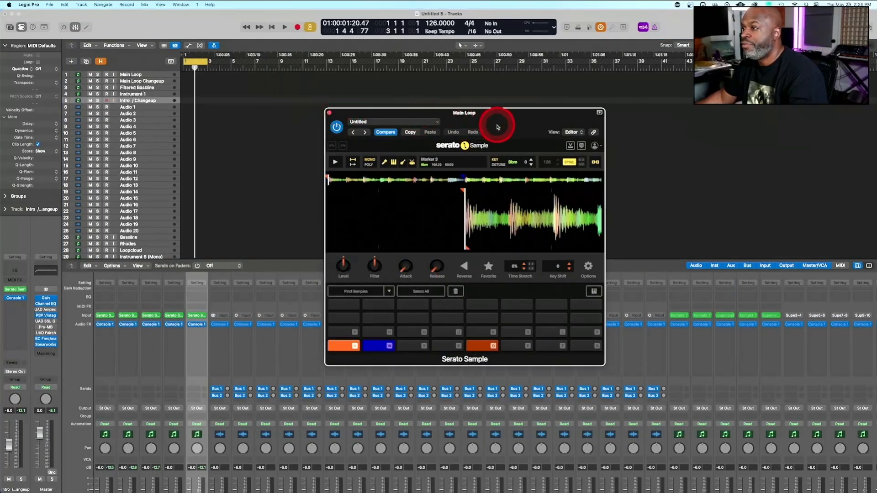
left_click_drag(482, 119, 371, 90)
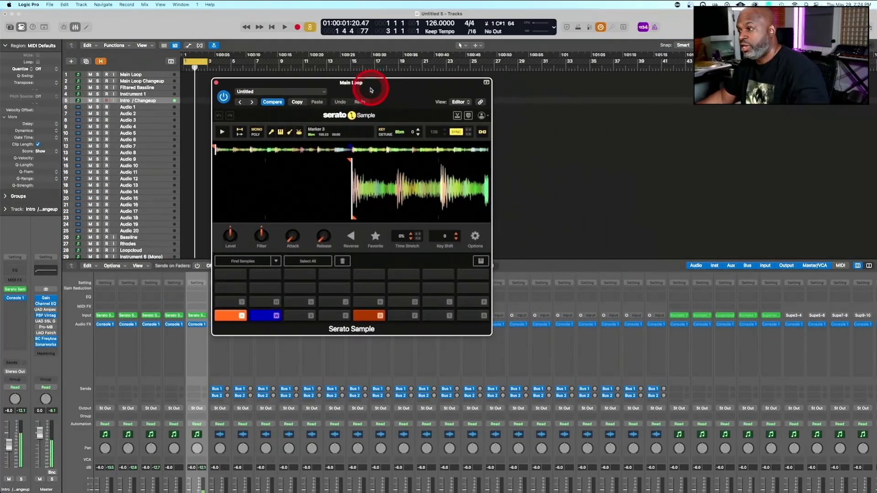
Record a two-bar pattern on the Main Loop track with the cue points on pads W and A, and play it back
left_click(155, 74)
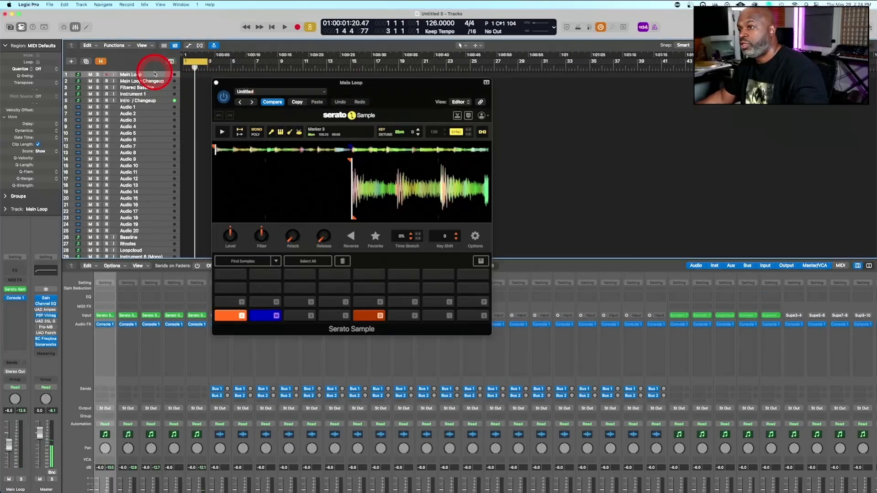
left_click(235, 172)
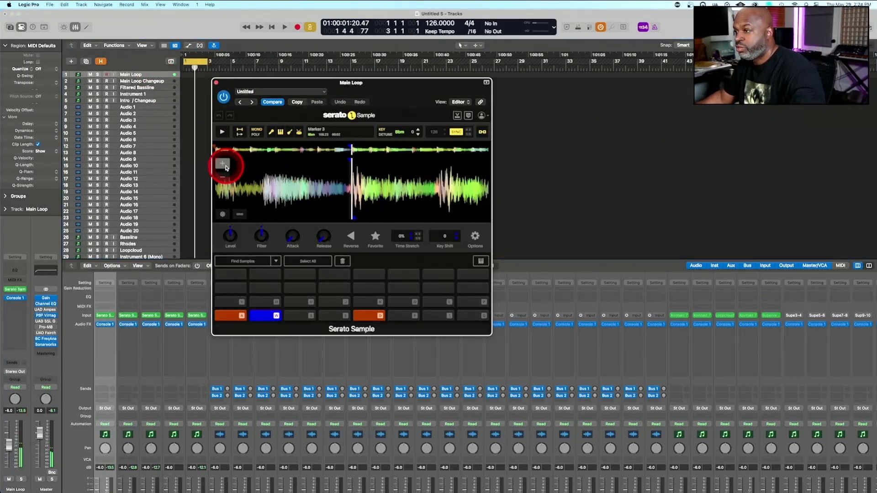
left_click(223, 180)
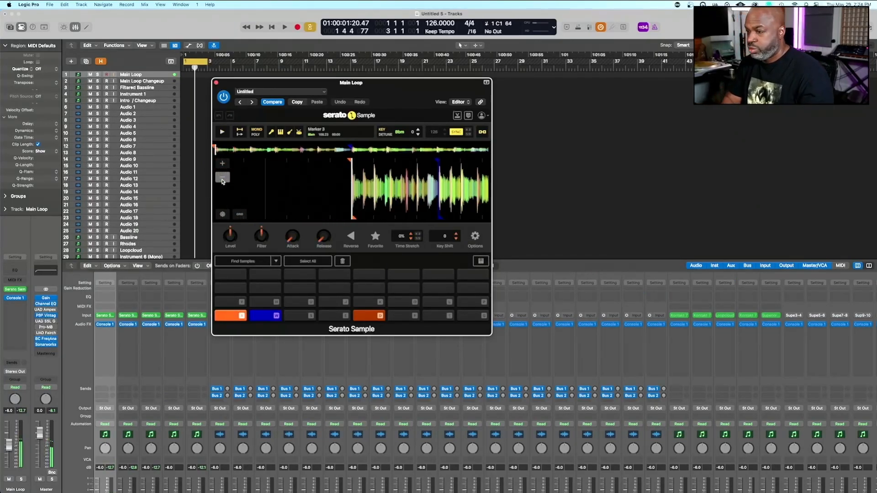
key("r")
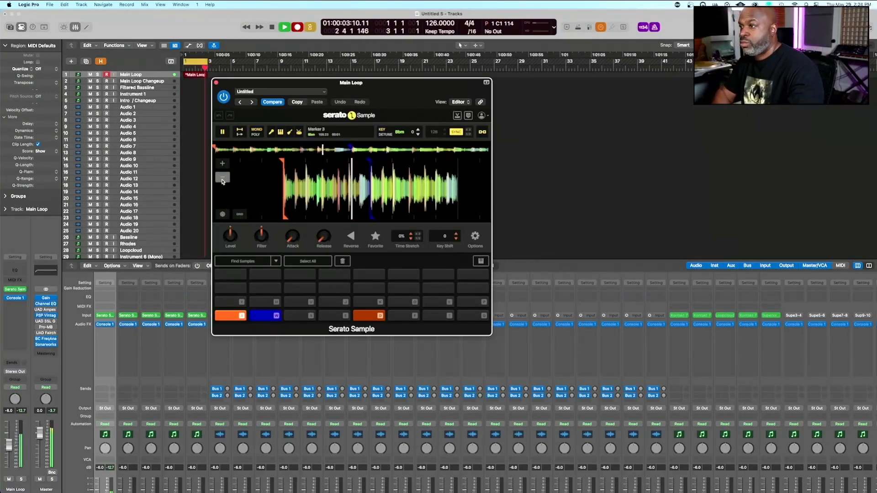
key("space")
key("space")
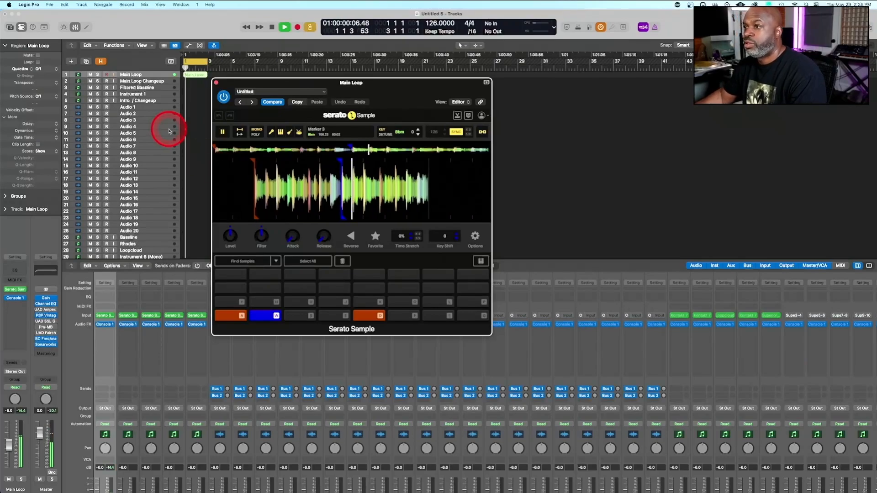
Close the Main Loop plug-in window and open the recorded Main Loop region in the Piano Roll
left_click(216, 83)
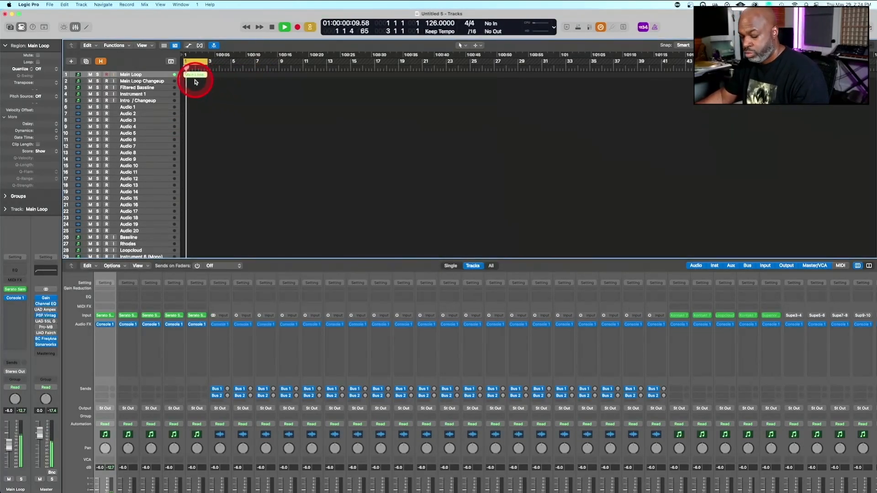
key("z")
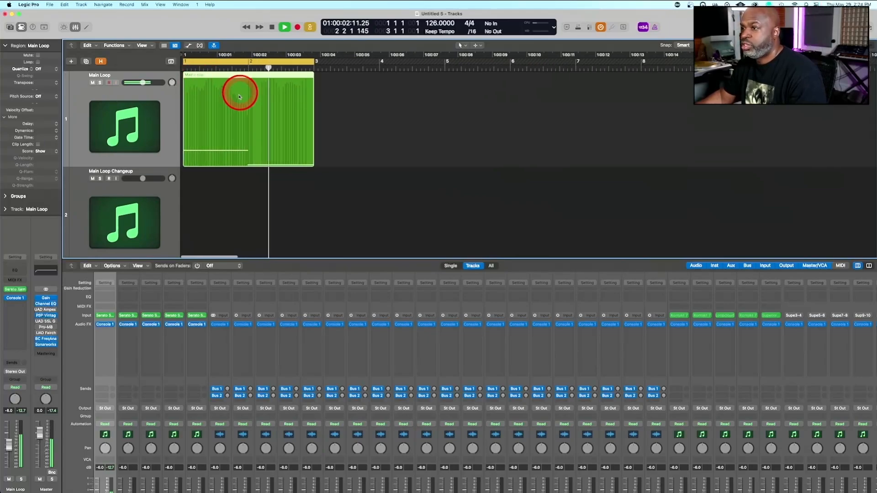
key("space")
double_click(239, 97)
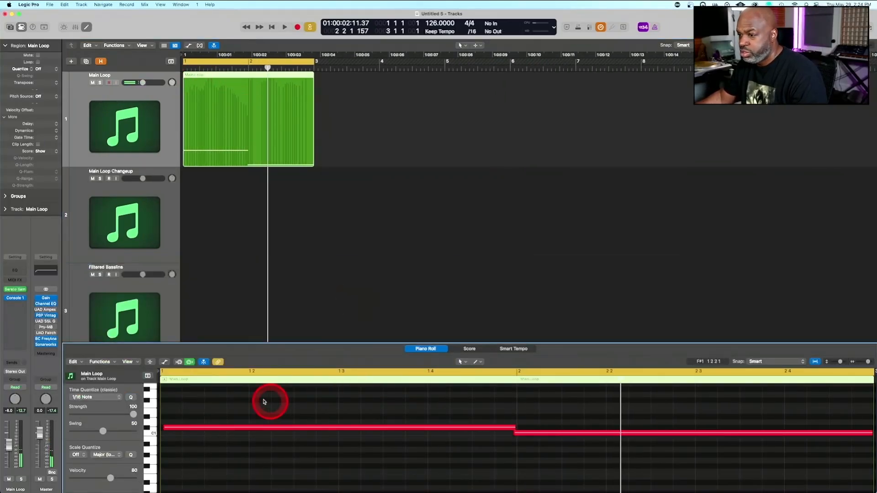
Align the first note of the Main Loop region with the start of bar 1 and play the loop to check it
left_click_drag(264, 401, 388, 471)
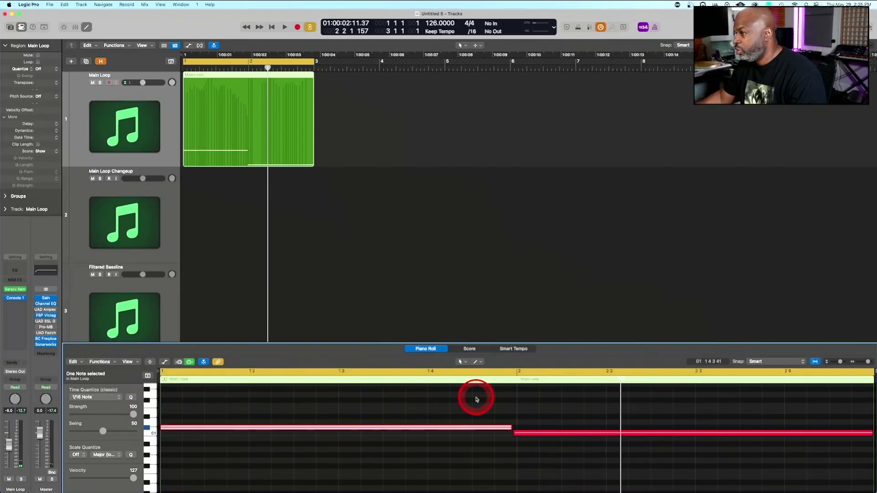
key("space")
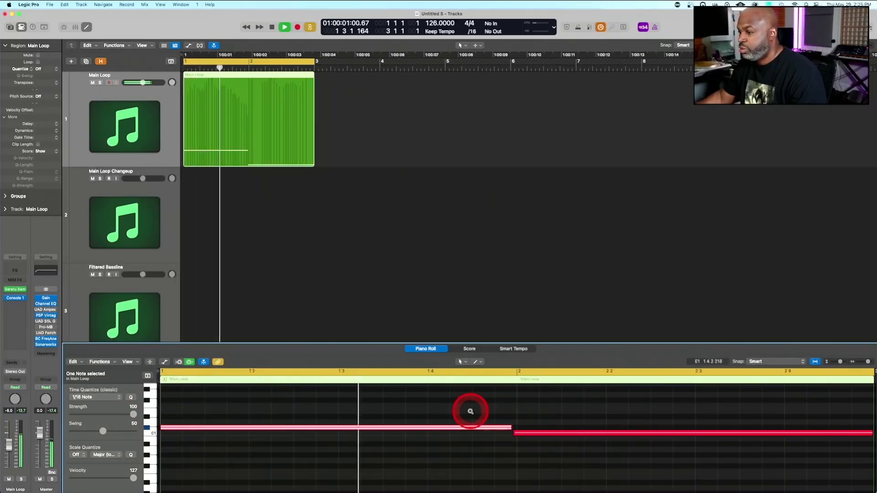
left_click(471, 411, "ctrl+alt")
left_click(471, 412, "ctrl+alt")
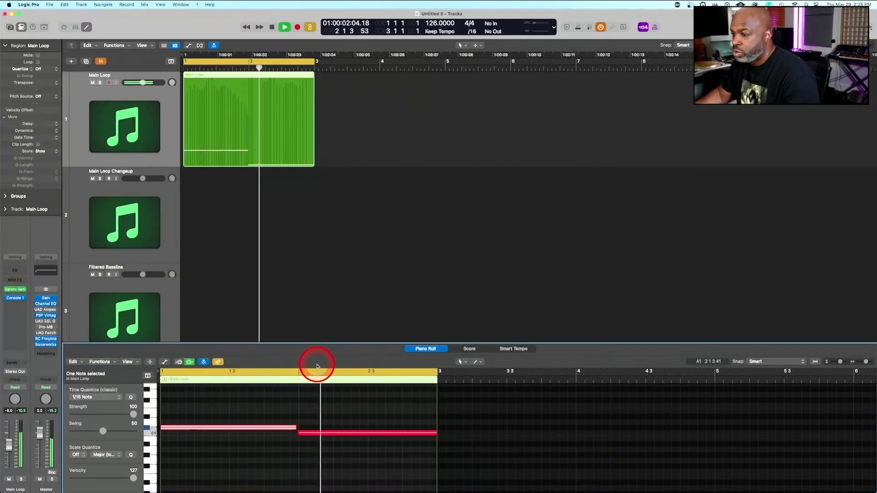
key("space")
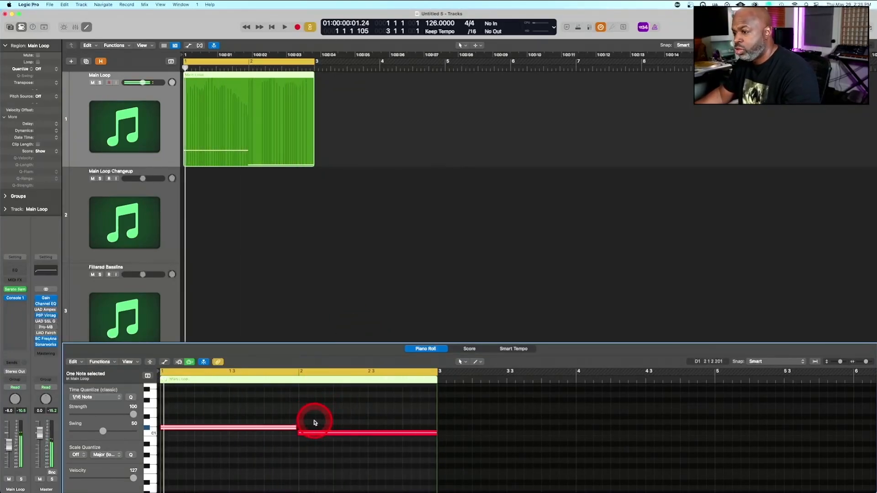
Try quantizing the second Main Loop note to 1/16 and extending the first note up to bar 2, playing the loop to compare
left_click_drag(315, 422, 319, 452)
left_click(155, 414)
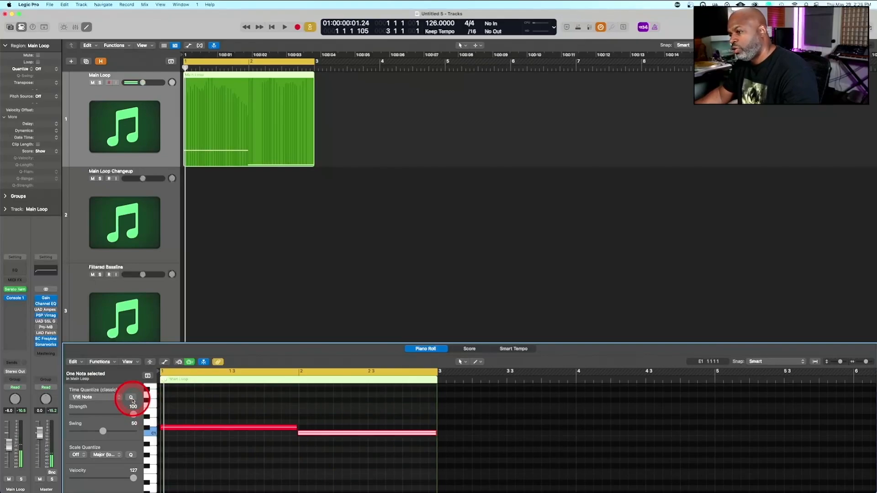
left_click(334, 414)
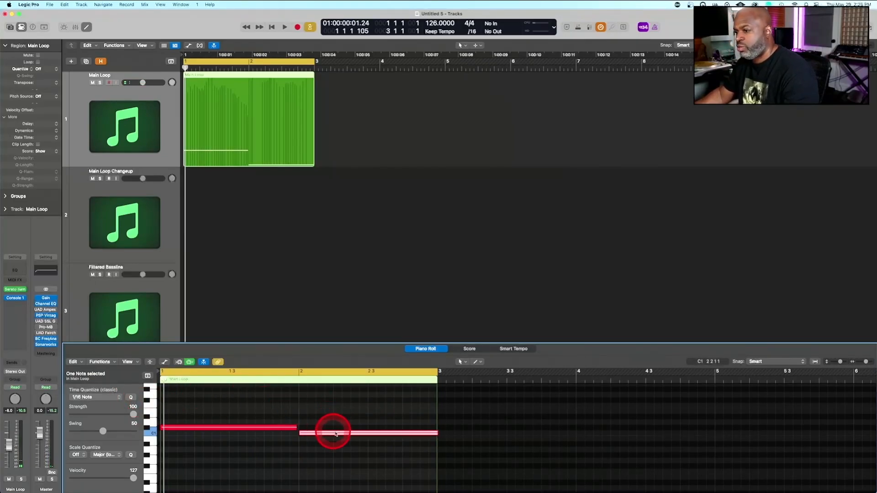
left_click_drag(296, 426, 295, 415)
key("space")
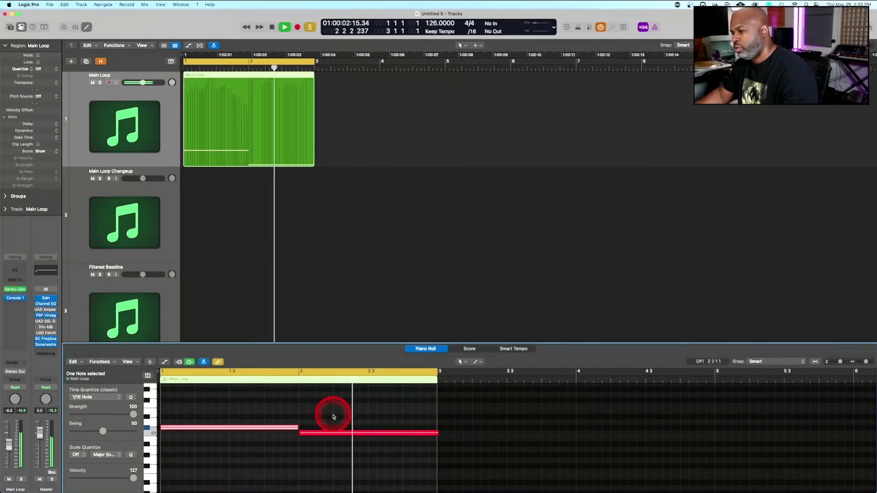
key("space")
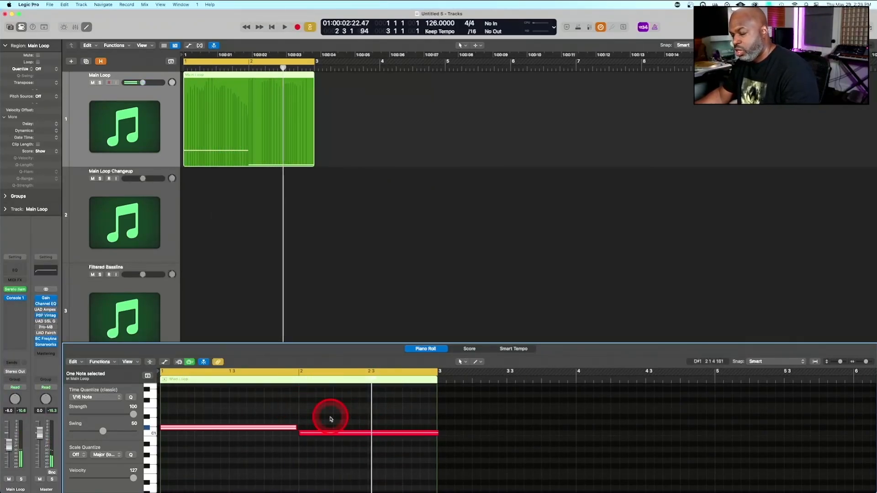
Undo the second note's quantizing in the Main Loop region and play the loop again
key("Left")
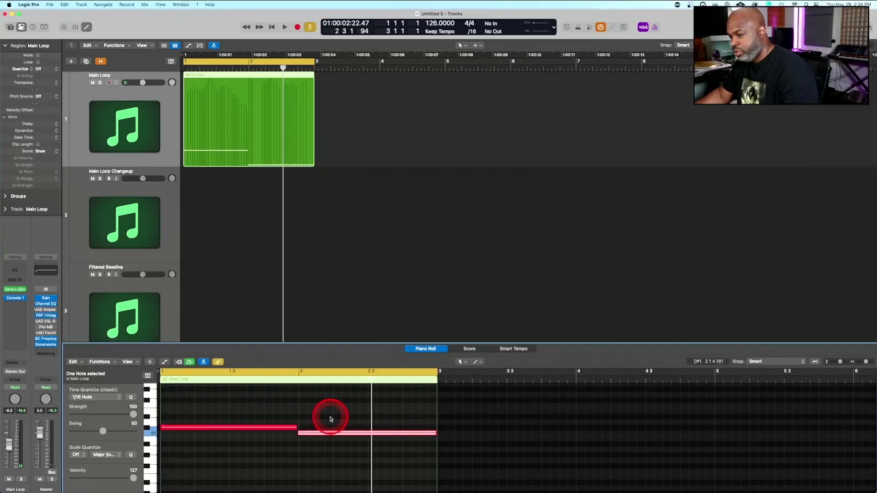
key("space")
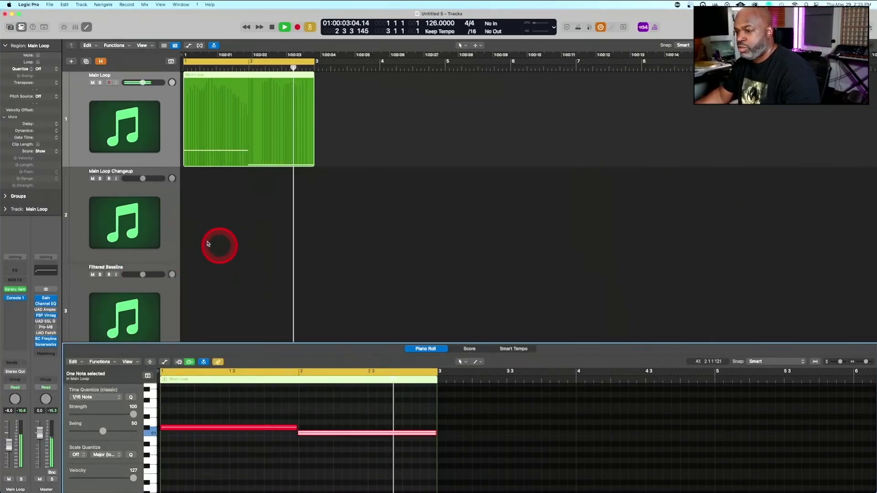
key("space")
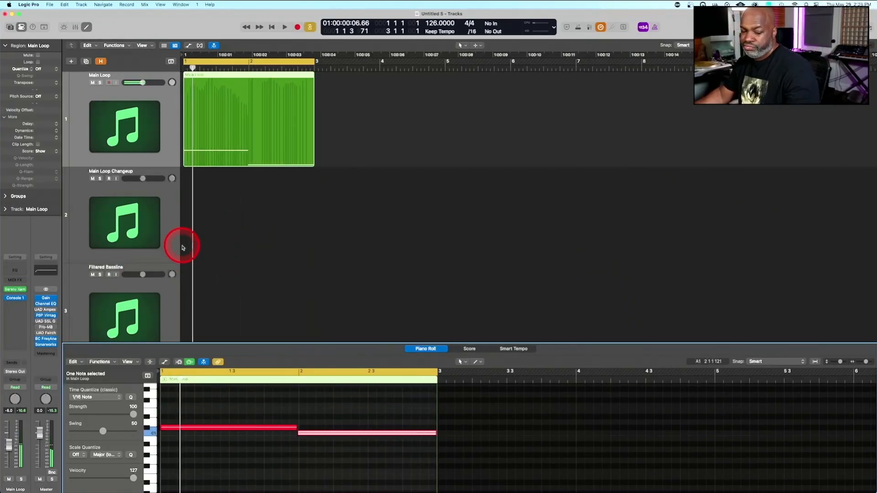
Open Serato Sample on the Main Loop track and play the loop to hear its active stems
left_click(15, 289)
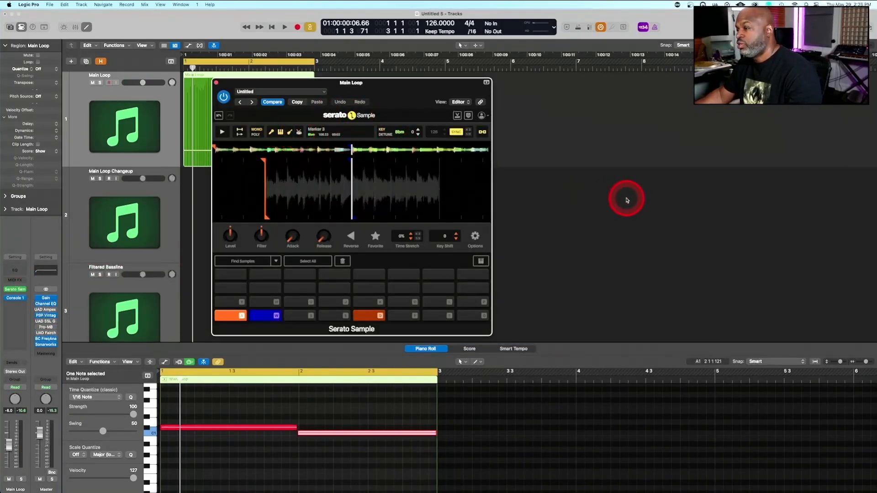
key("space")
key("space")
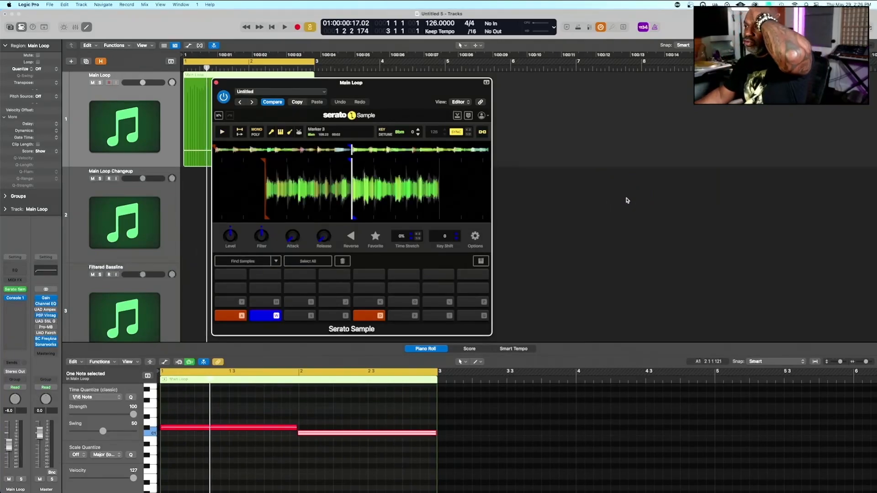
key("space")
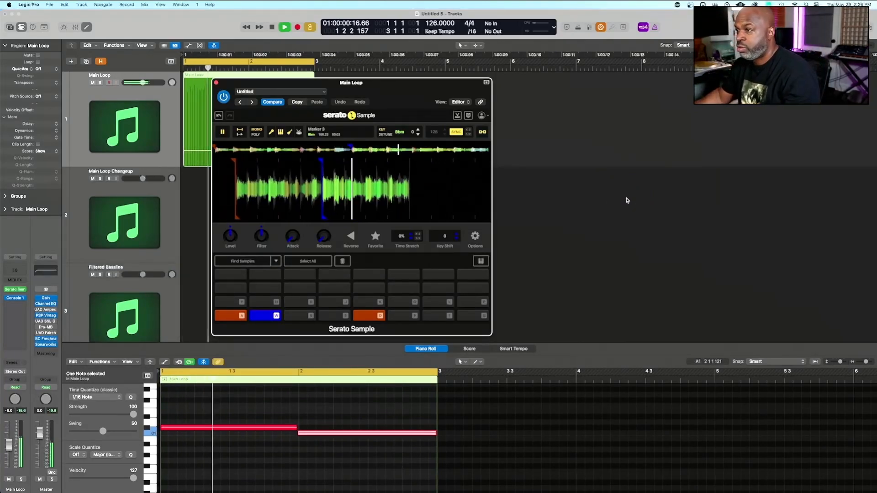
left_click(556, 238)
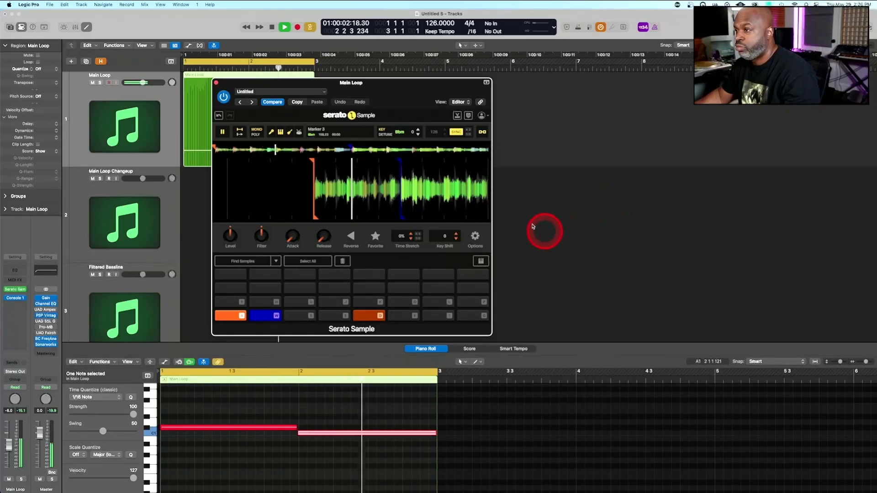
left_click(319, 186)
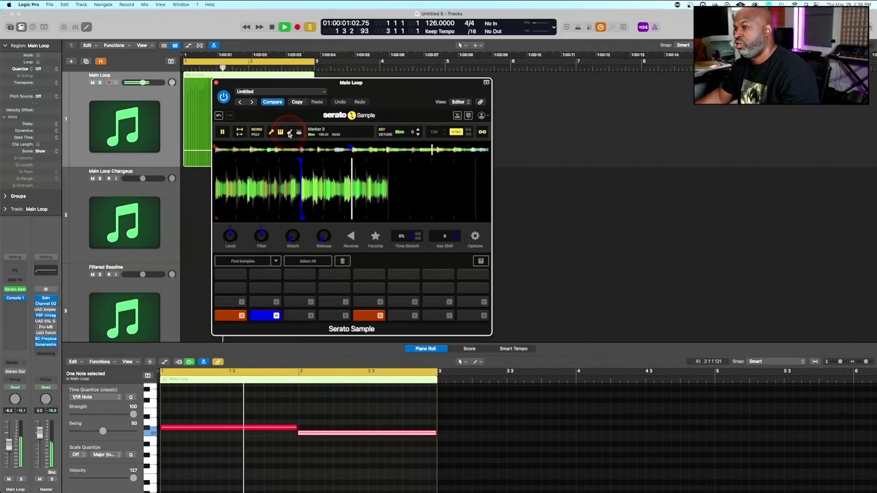
left_click(299, 132)
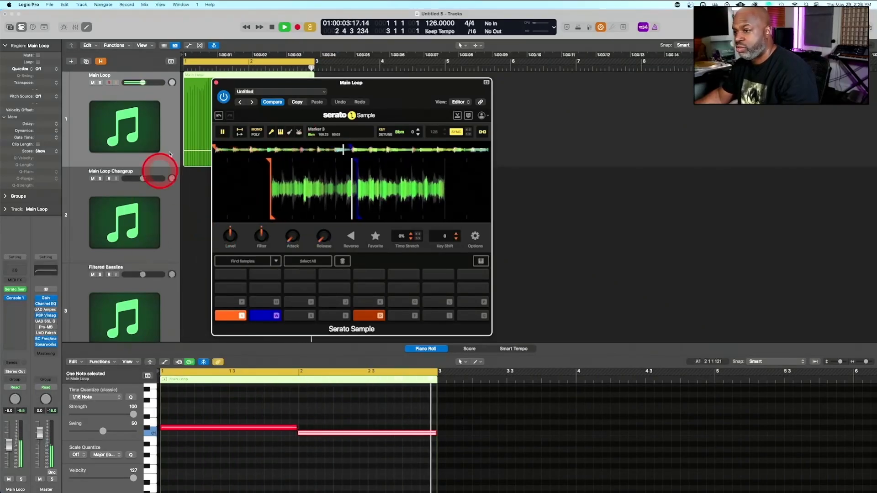
Adjust the Main Loop channel's Console 1 input gain to about 2.1 dB and play the loop to check its level
key("space")
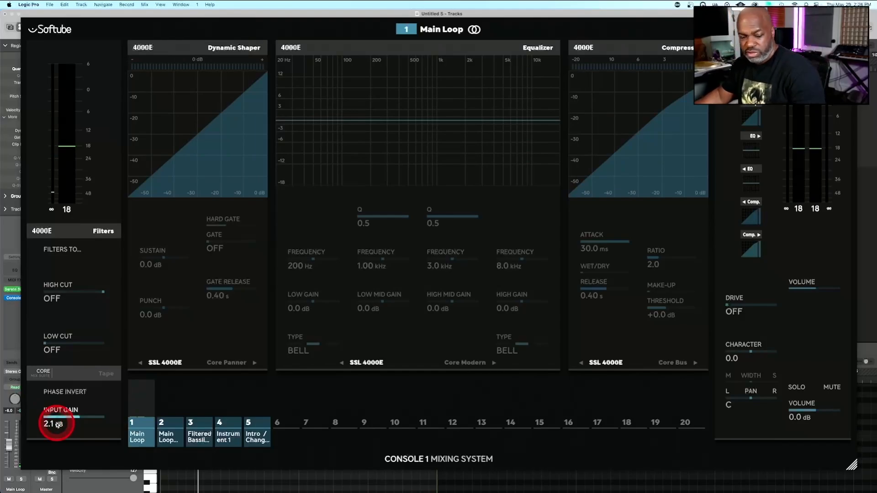
key("space")
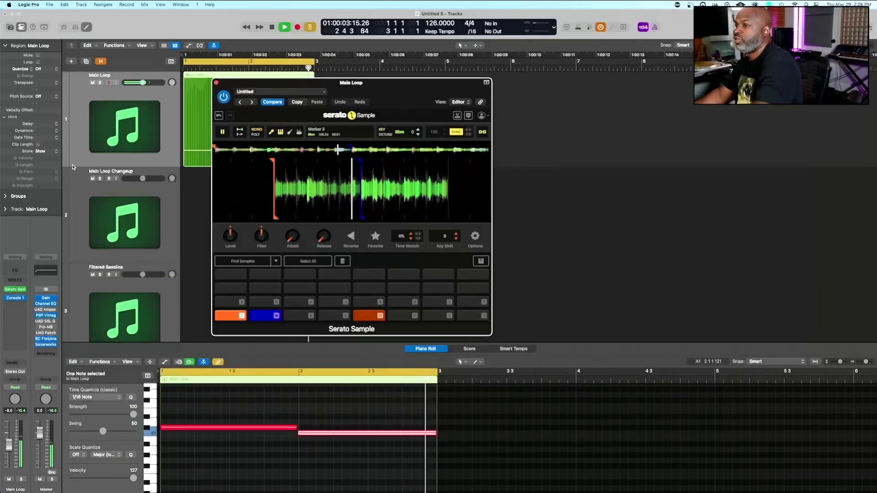
key("space")
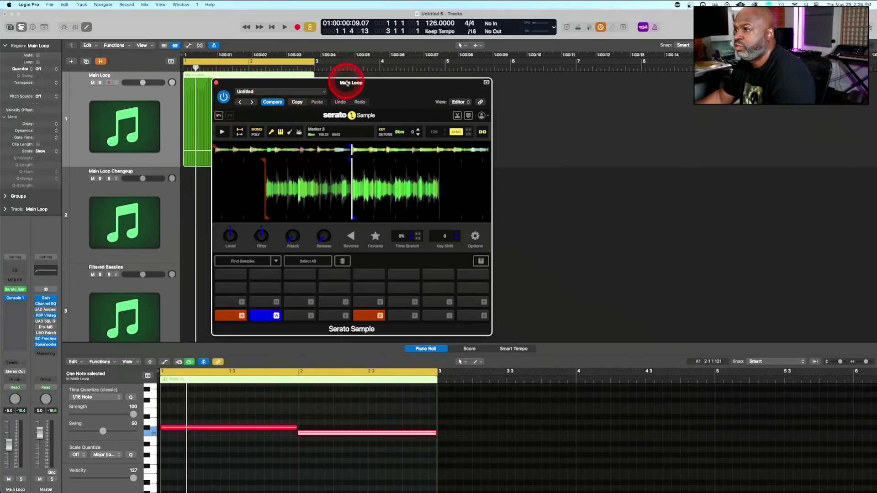
Move the Main Loop plug-in window clear of the recorded region and replay the loop in short passes
left_click_drag(348, 84, 531, 51)
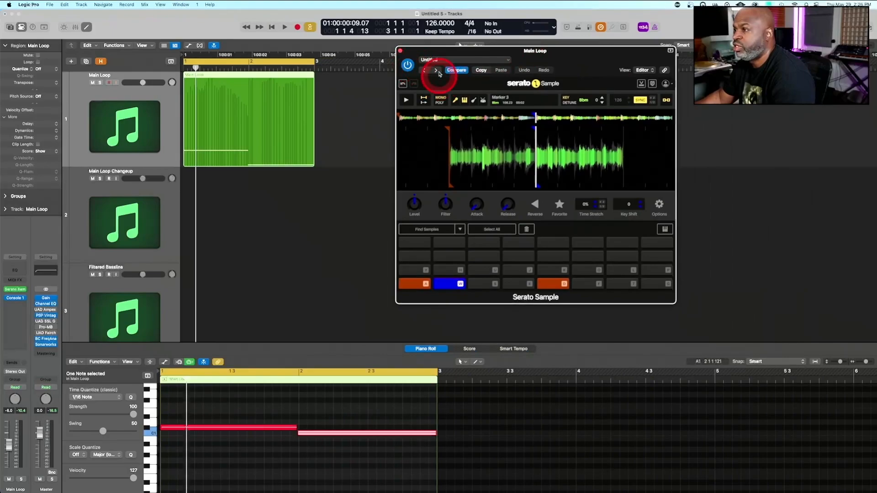
key("space")
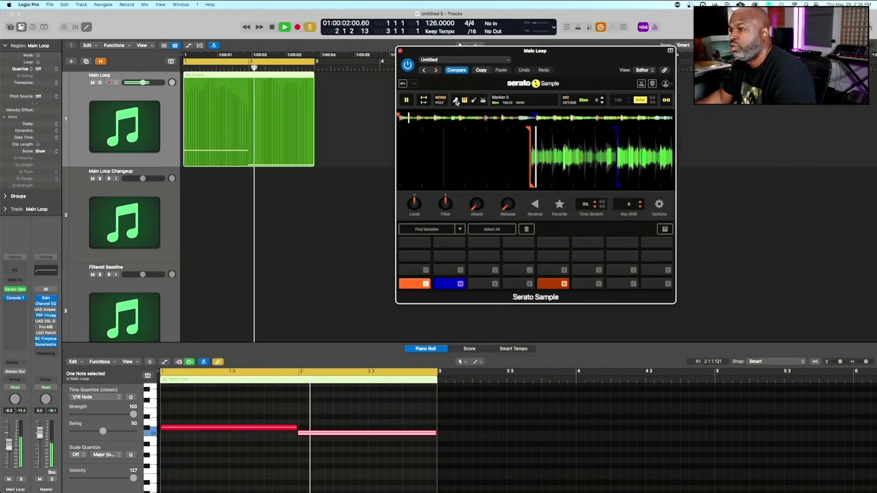
key("space")
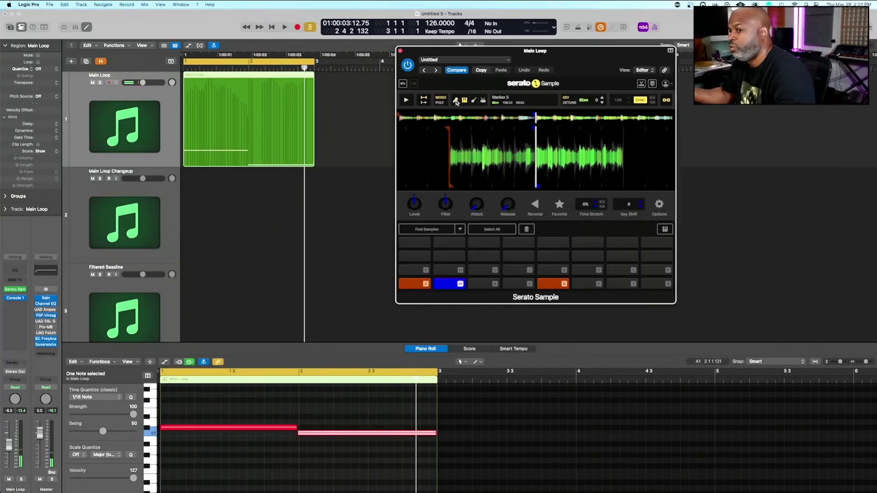
key("space")
key("space")
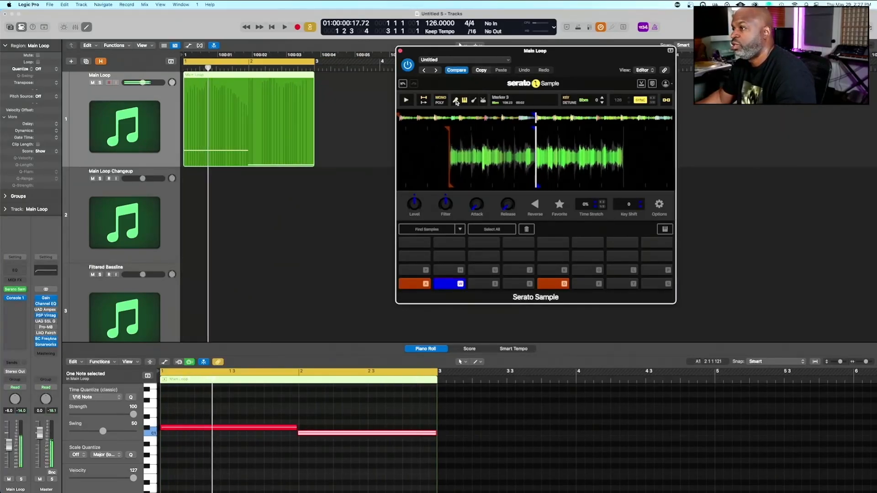
key("space")
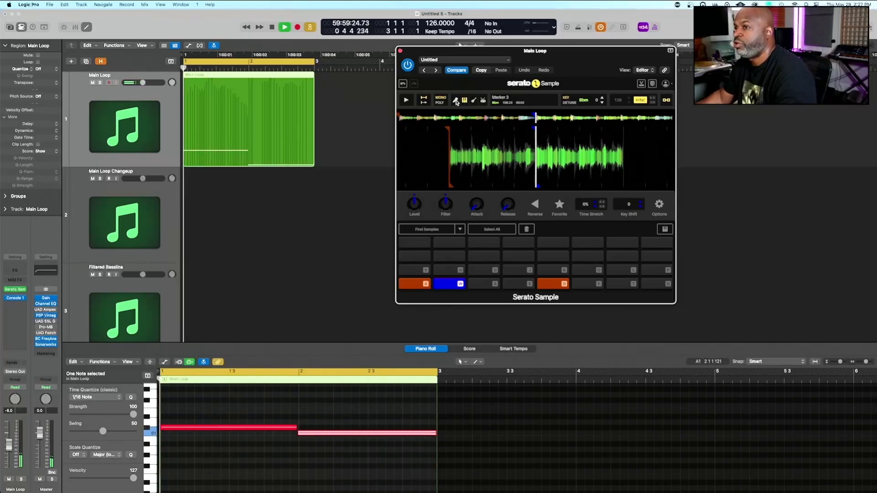
Compare the Main Loop sample with its melody stem off and on while the loop plays, leaving the stem on
key("space")
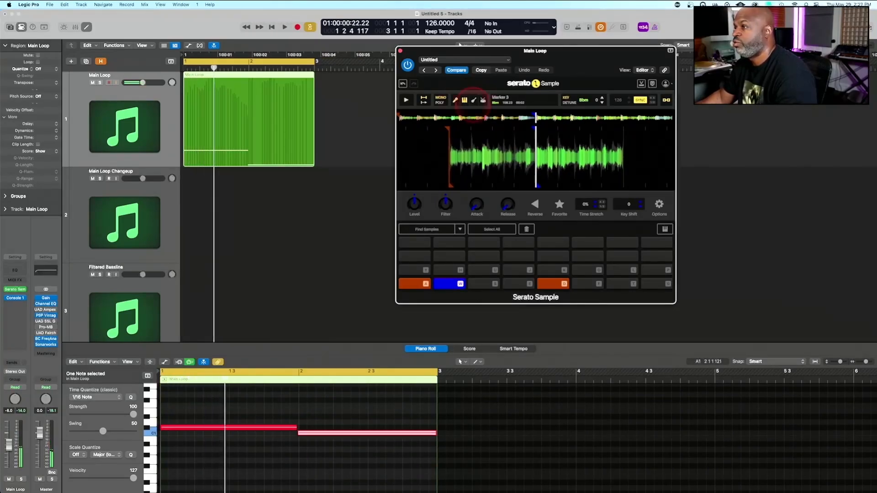
key("space")
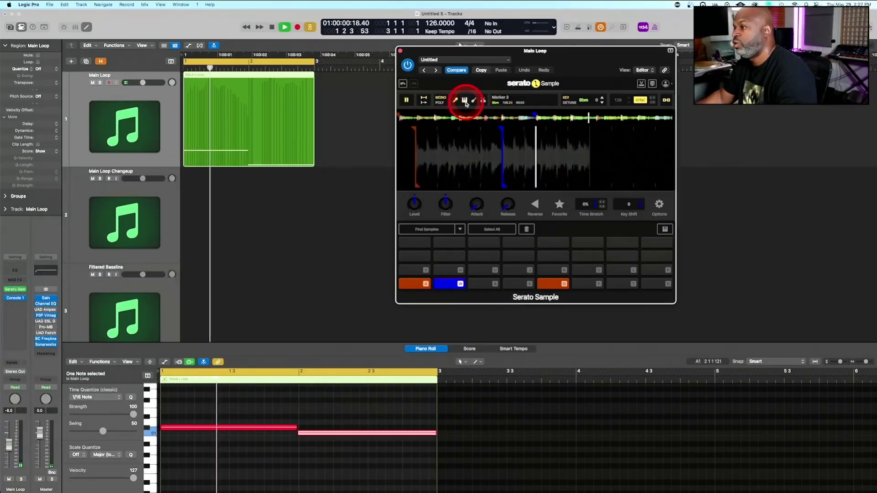
key("space")
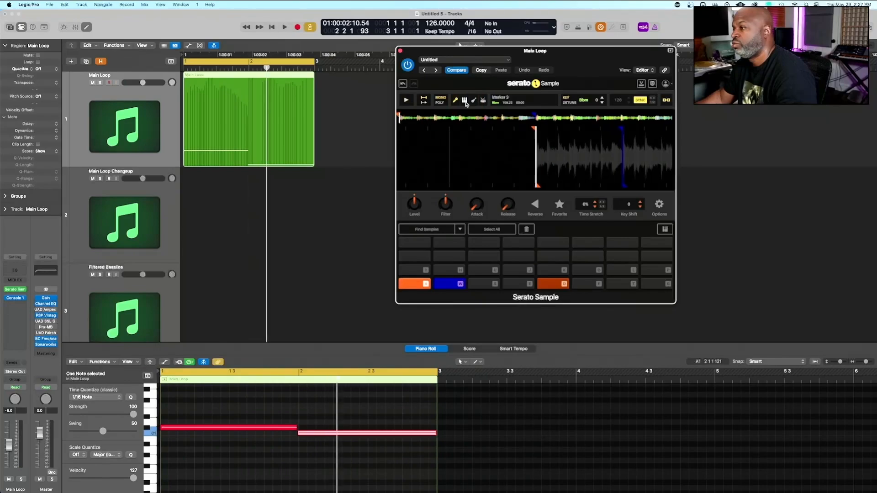
key("space")
left_click(465, 101)
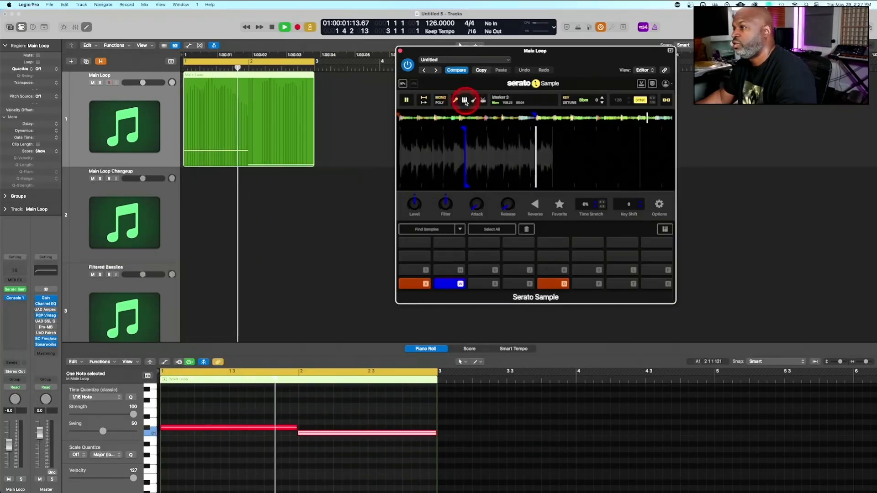
key("space")
left_click(465, 101)
key("space")
key("space")
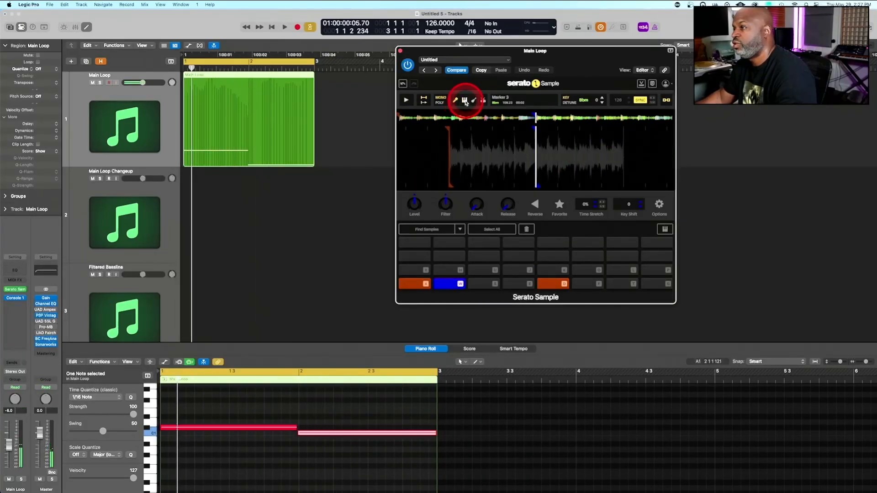
key("space")
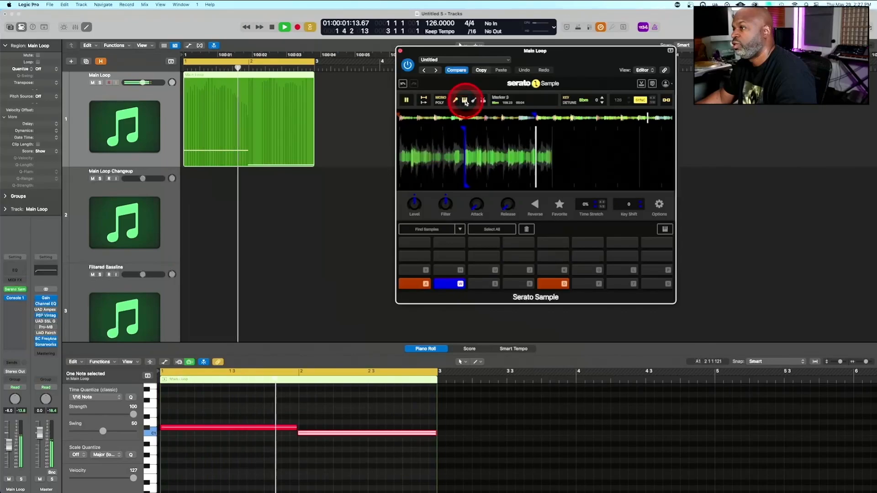
key("space")
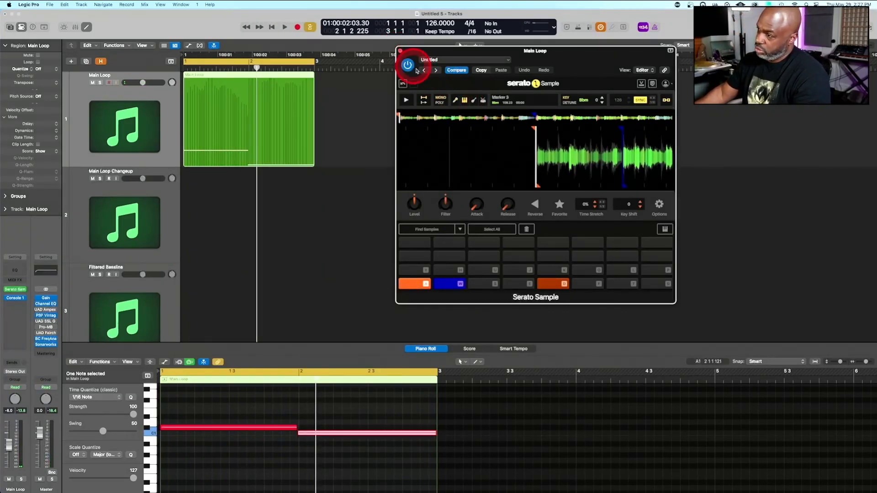
Close the Main Loop plug-in window and copy the Main Loop region to the Filtered Bassline track at bar 1
left_click(400, 51)
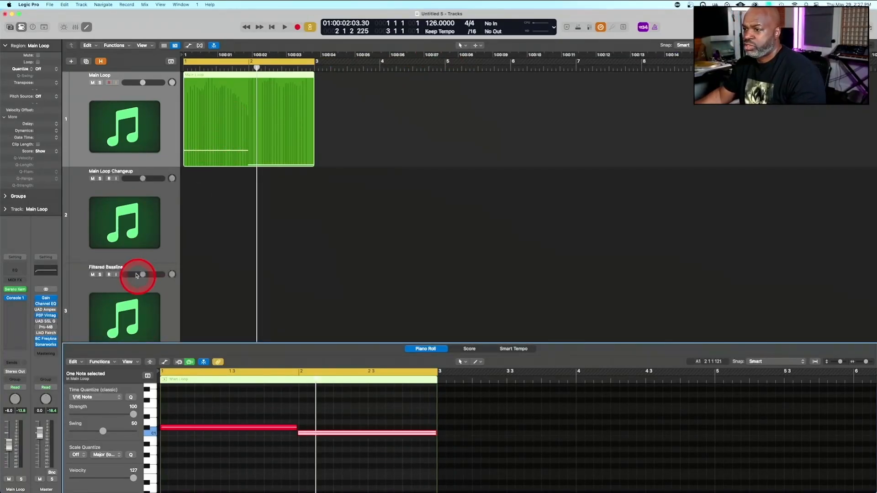
scroll(217, 256, "down", 3)
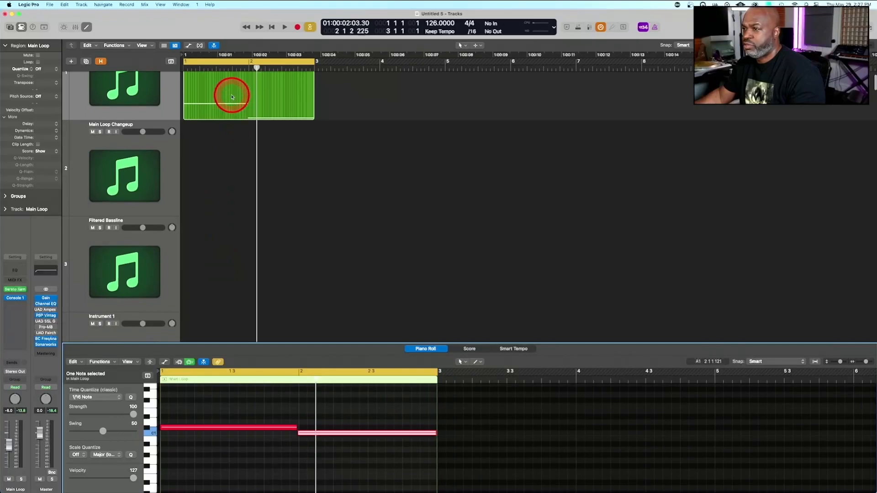
left_click_drag(232, 96, 225, 264)
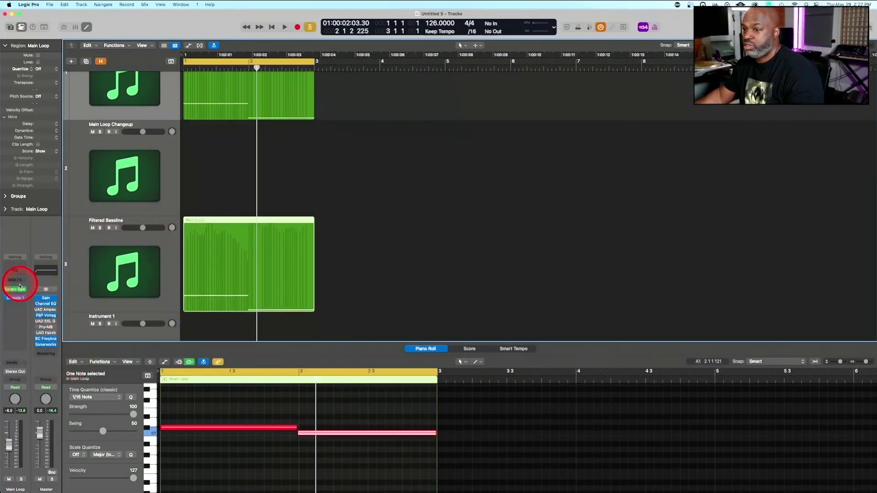
Open Serato Sample on the Filtered Bassline track and switch off the other stems to isolate the bass
left_click(72, 301)
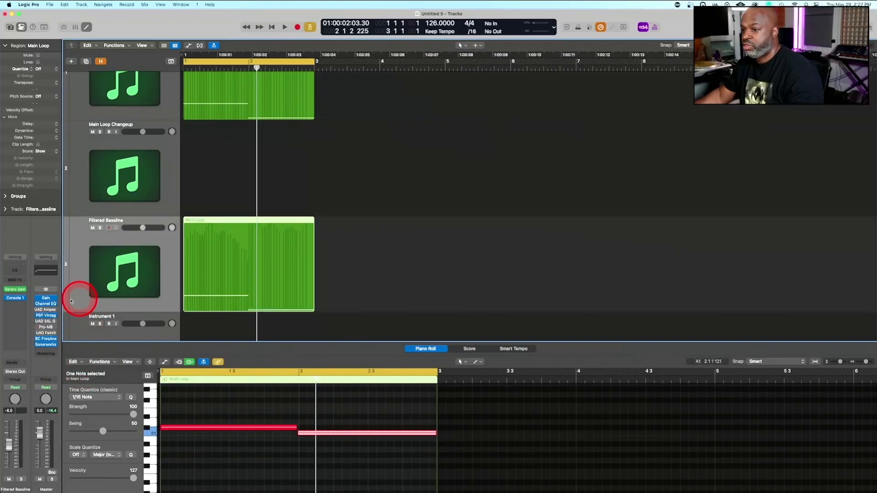
left_click(15, 291)
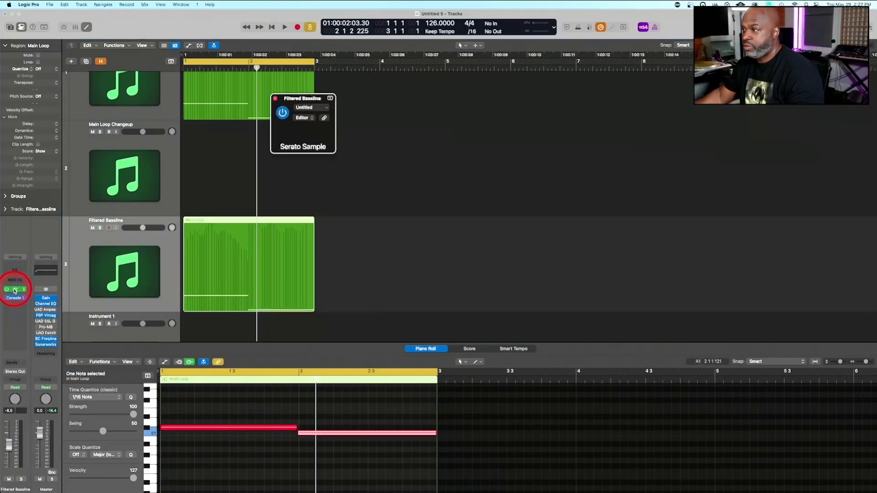
left_click(613, 192)
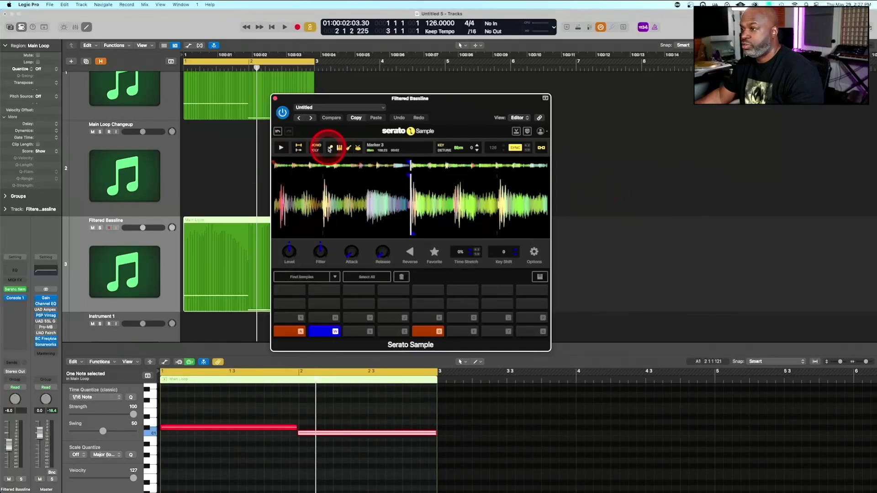
left_click(353, 148)
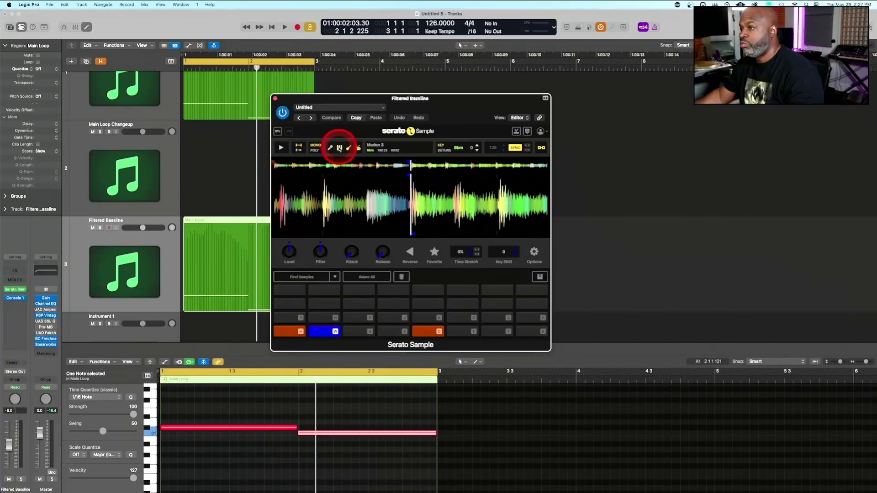
left_click(351, 149)
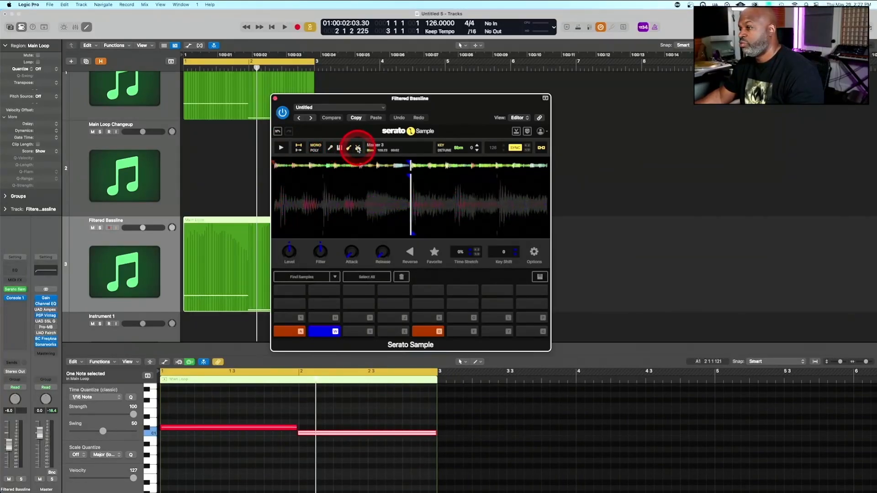
Play the isolated bassline in short passes and check its level and frequency spectrum in the Console 1 display
key("ctrl+alt+m")
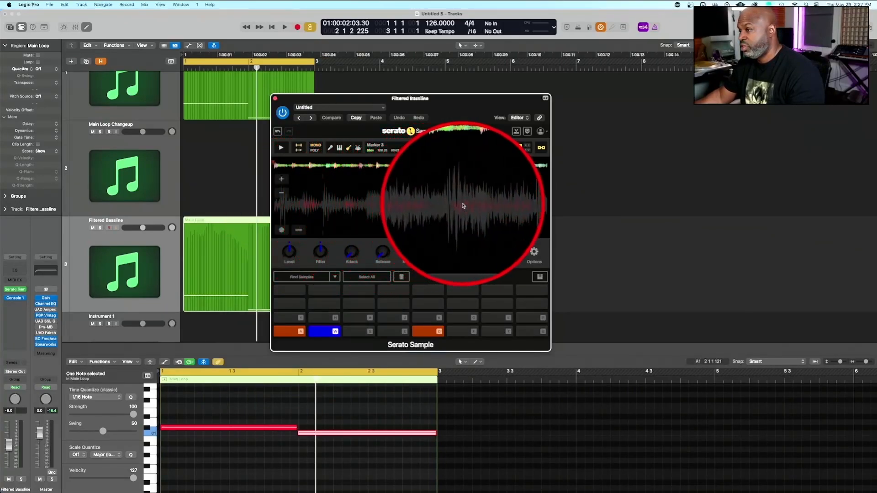
key("ctrl+alt+m")
key("space")
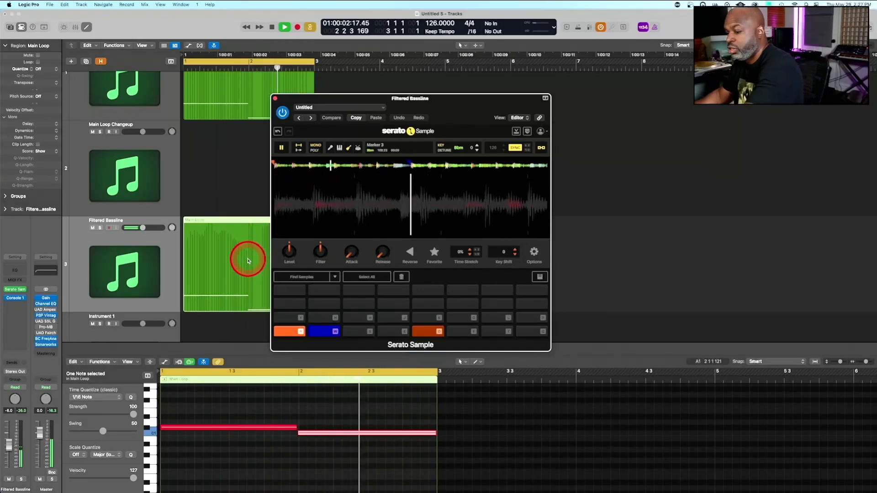
key("ctrl+shift+c")
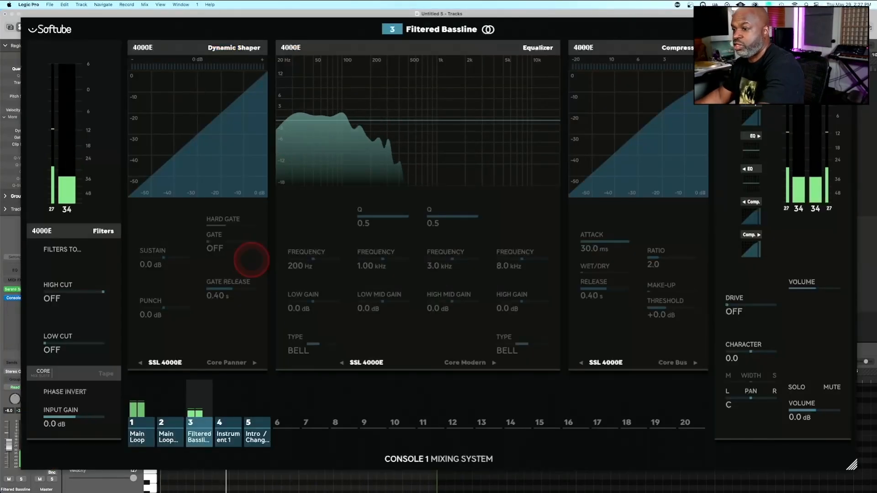
key("space")
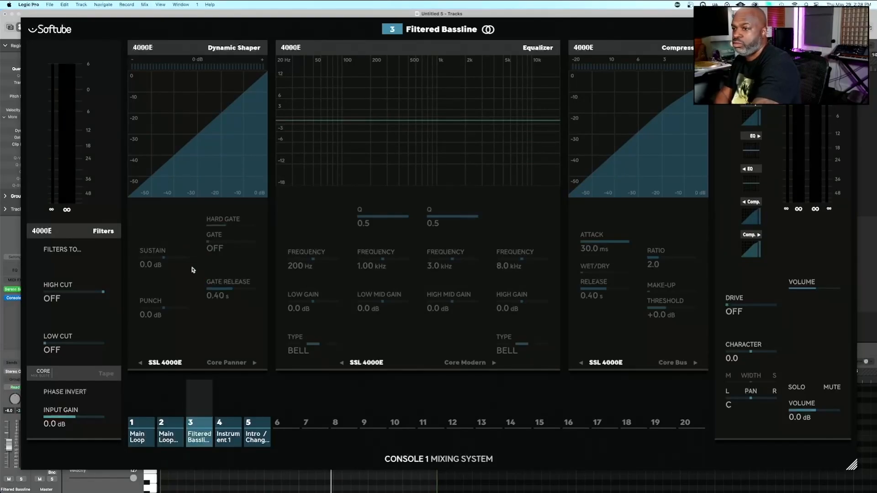
key("space")
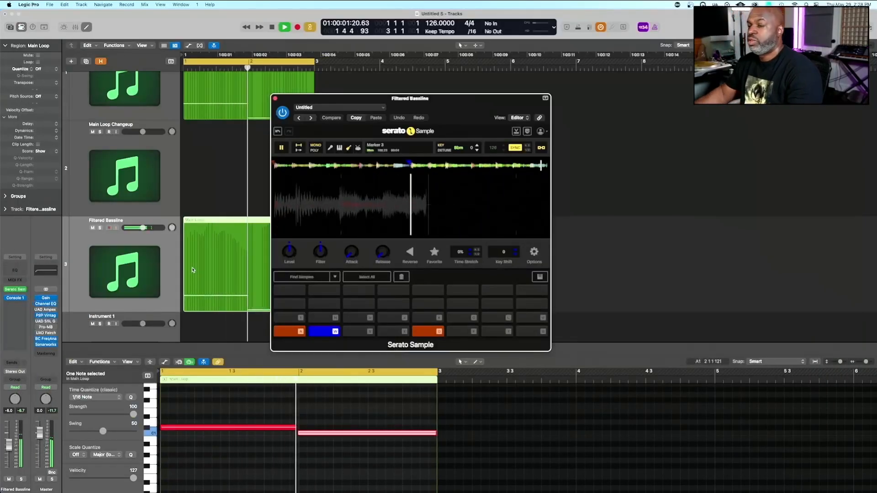
key("space")
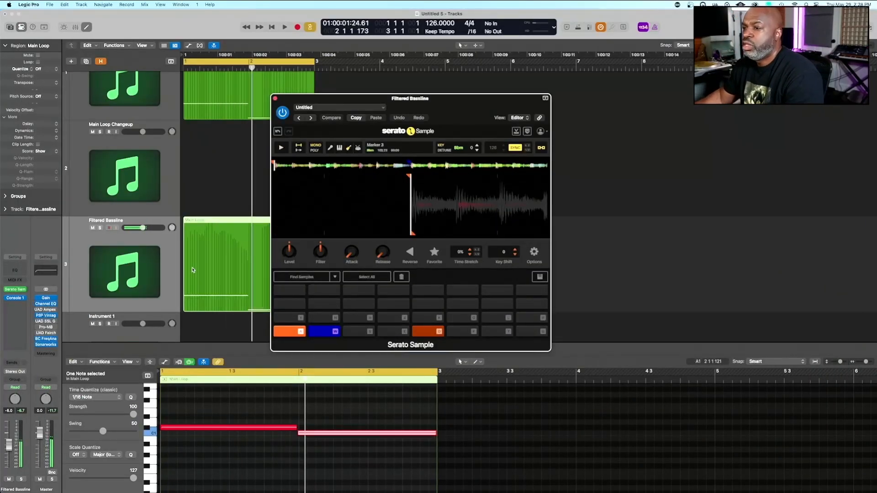
Insert a stereo Channel EQ ahead of Console 1 on the Filtered Bassline channel and load the E-Bass EQ - Smooth preset
left_click(14, 298)
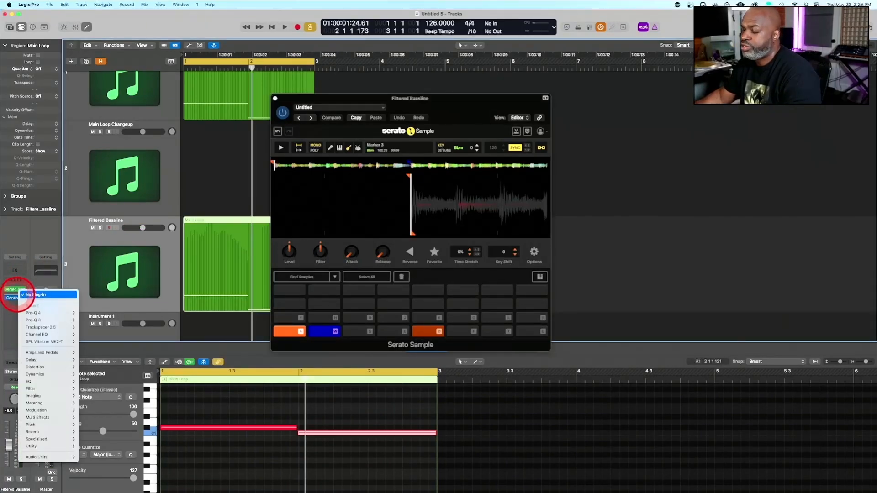
left_click(84, 334)
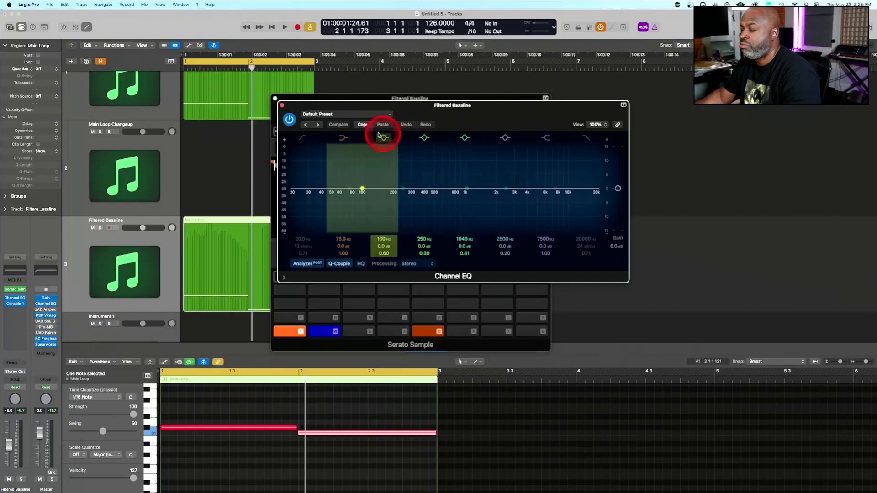
left_click(328, 115)
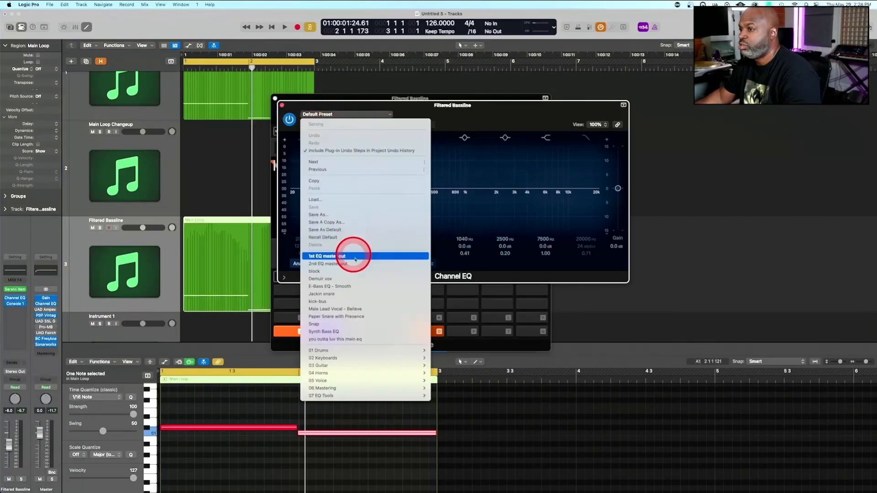
left_click(343, 286)
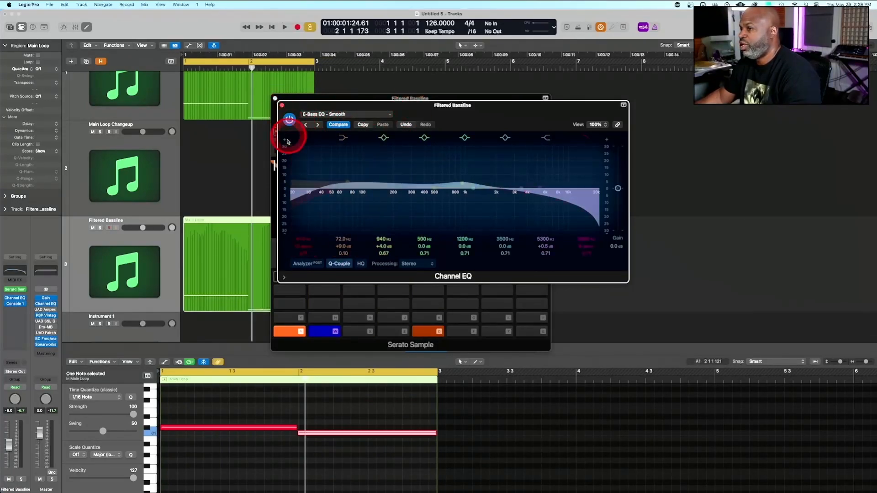
Compare the looping bassline with the Channel EQ bypassed and active, leave it on, close its window and replay the loop
key("space")
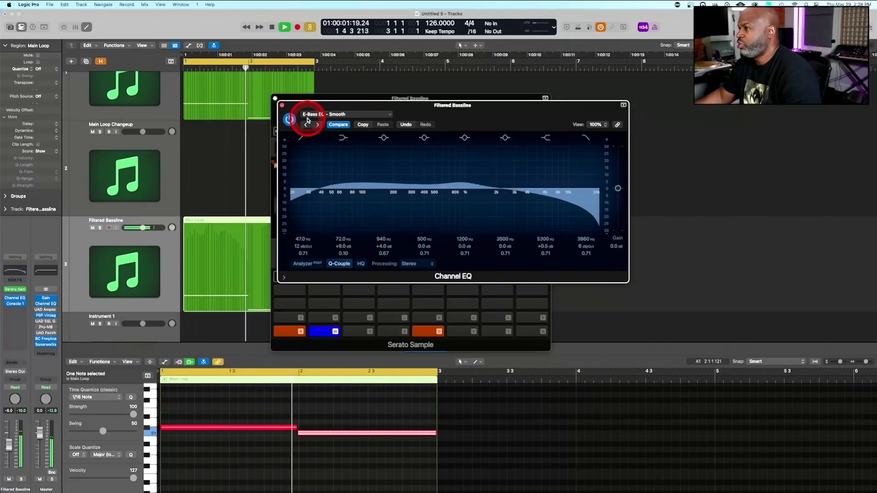
key("space")
key("space")
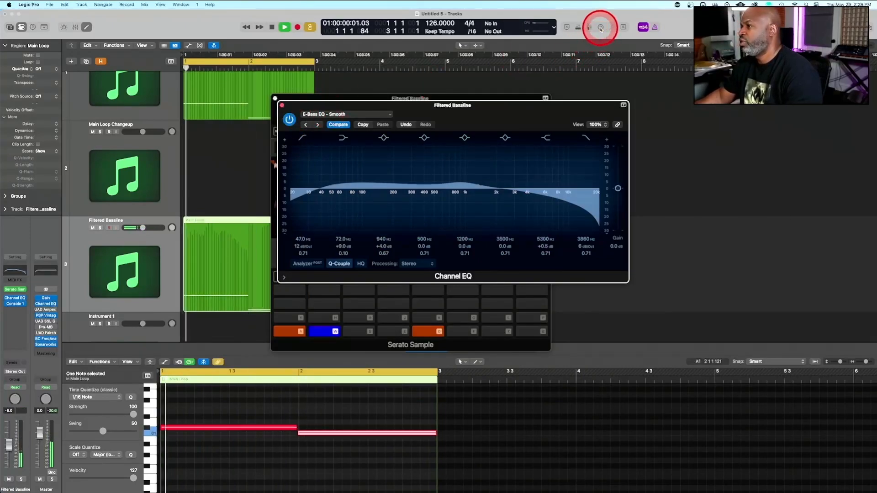
left_click(290, 120)
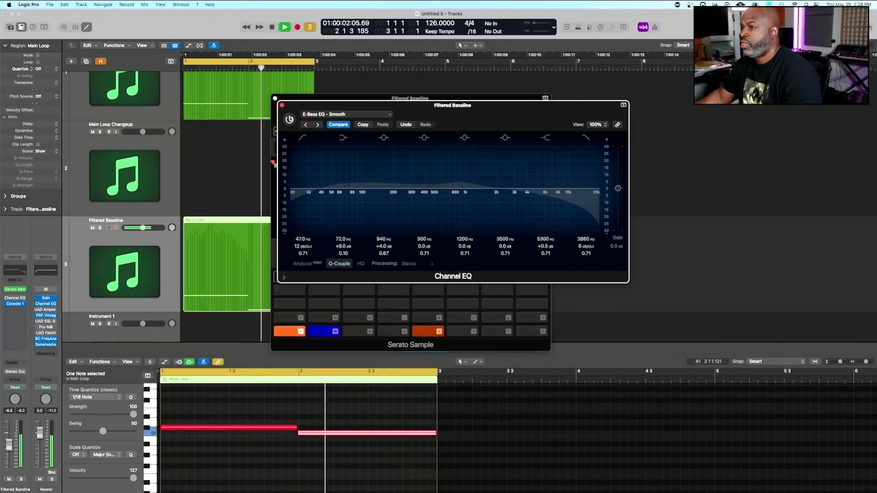
left_click(289, 119)
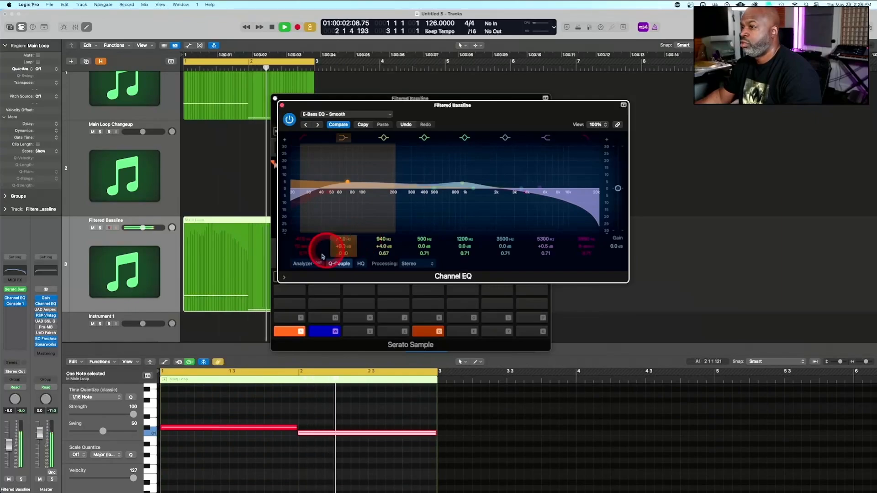
key("space")
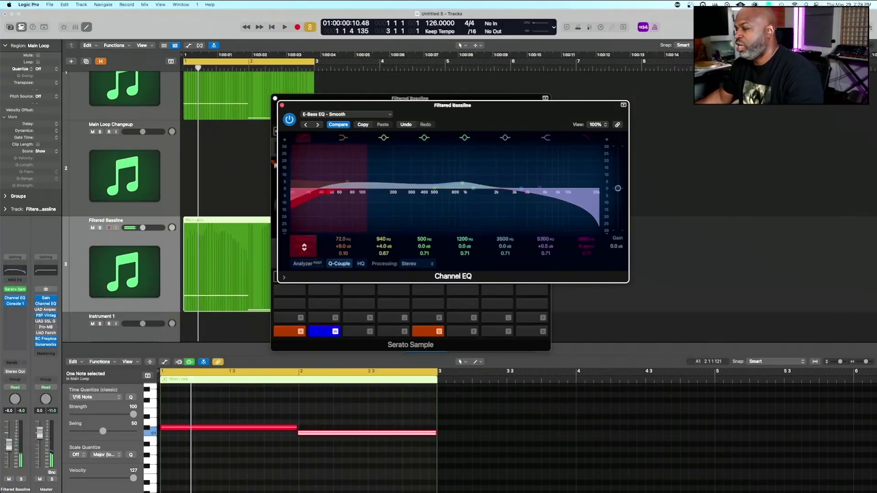
left_click(282, 106)
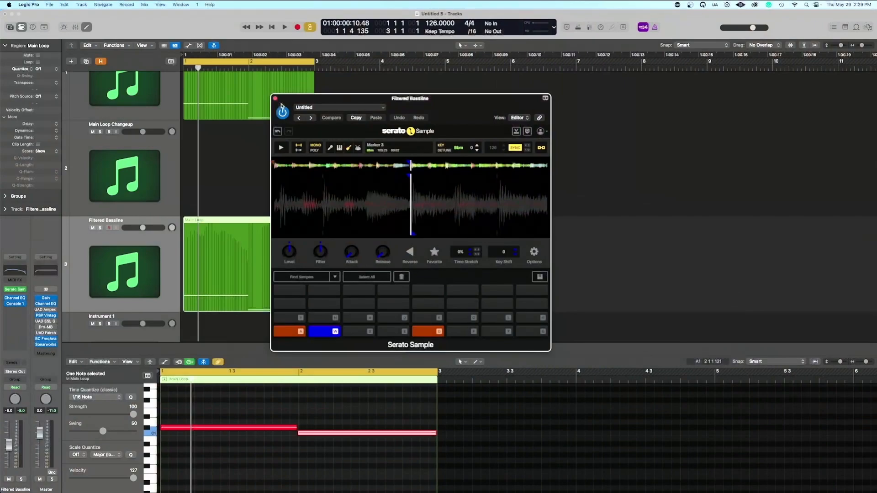
left_click(259, 161)
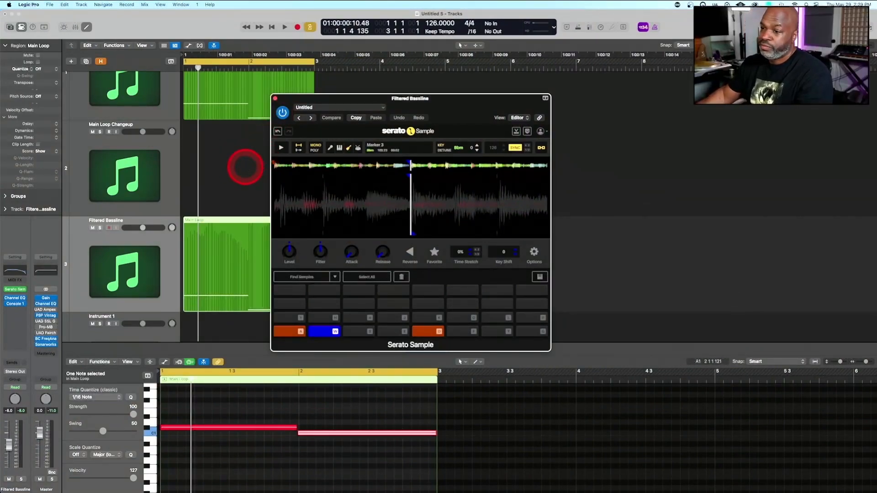
key("space")
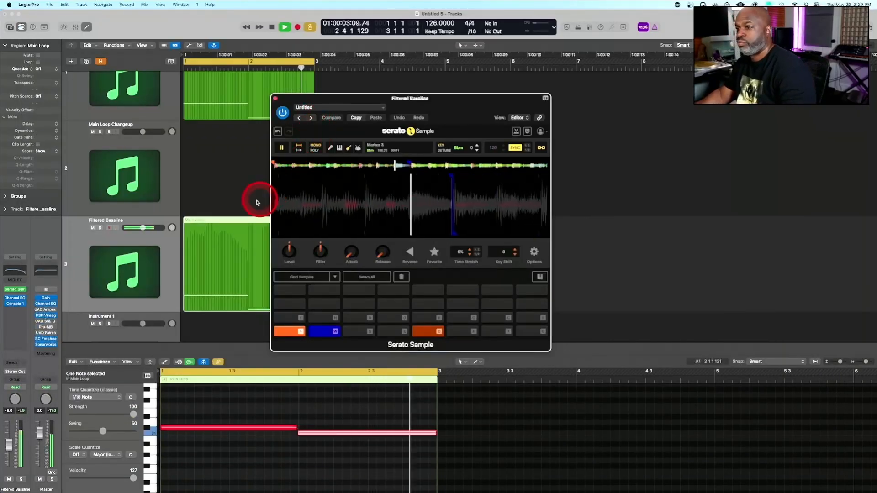
Insert a stereo SPL Vitalizer MK2-T after Console 1 on the Filtered Bassline channel and load the 07 Low End Rock Bass preset
left_click(21, 323)
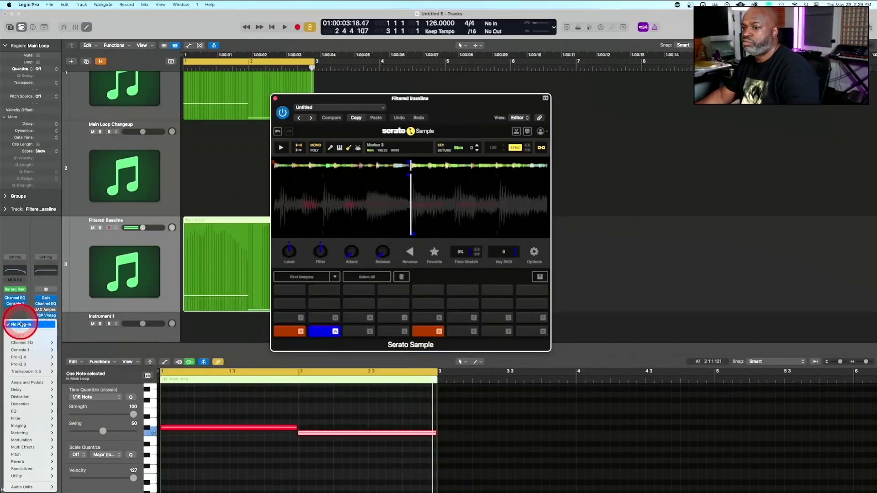
mouse_move(46, 486)
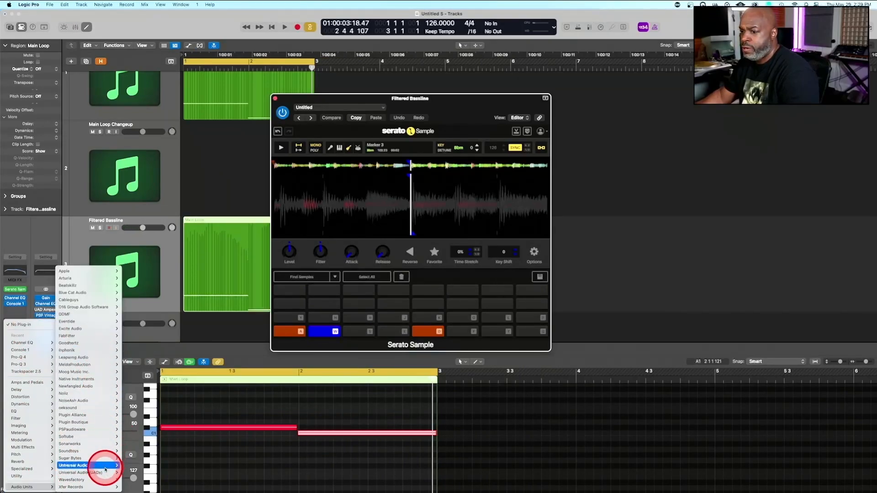
mouse_move(105, 467)
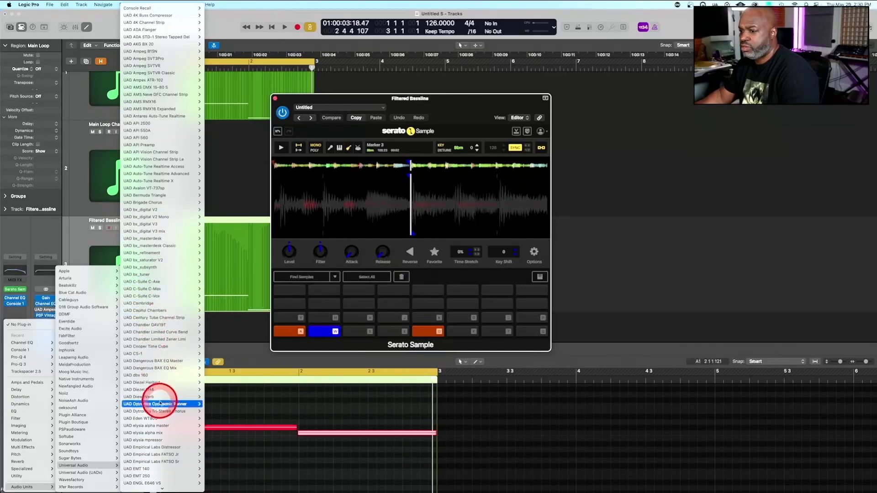
mouse_move(89, 415)
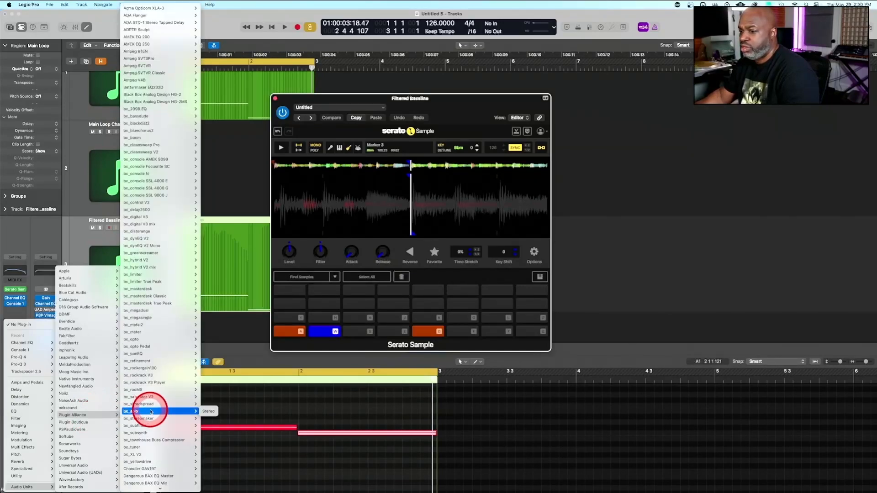
scroll(151, 411, "down", 10)
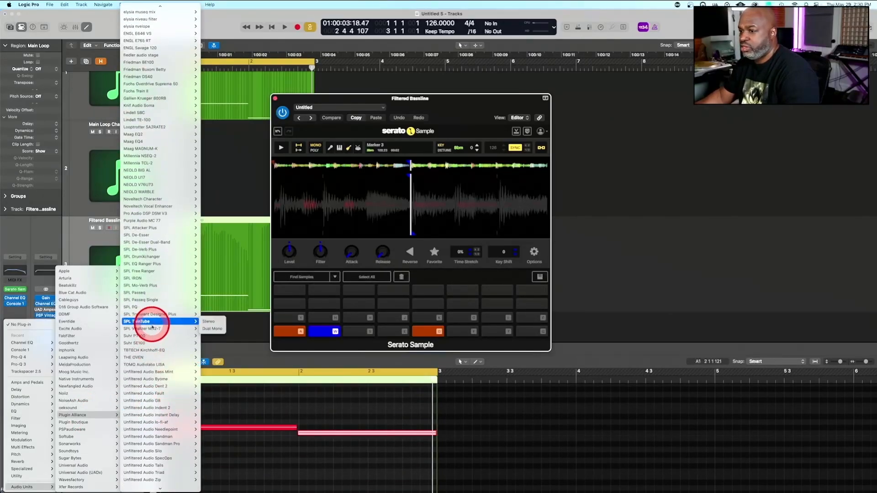
mouse_move(152, 328)
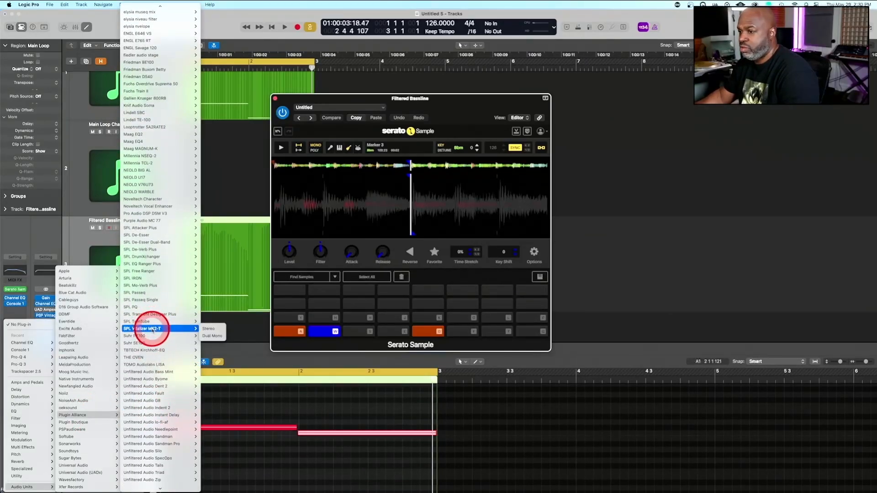
left_click(211, 329)
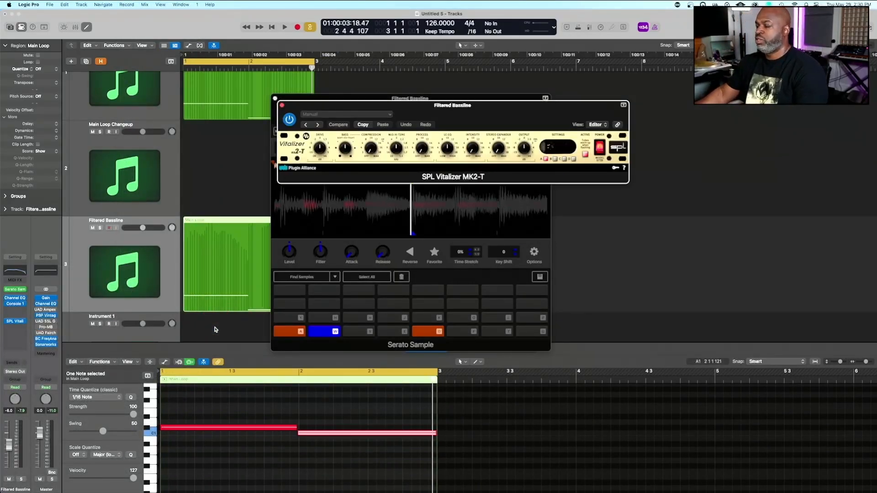
left_click(368, 115)
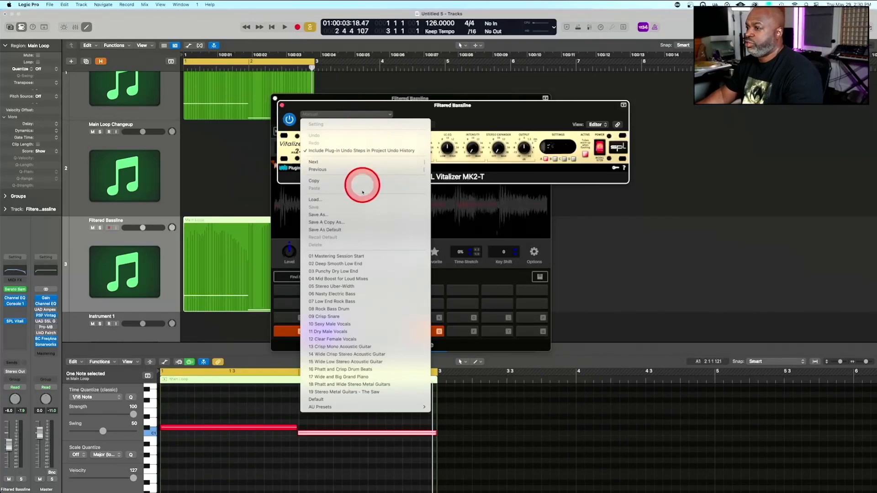
left_click(357, 304)
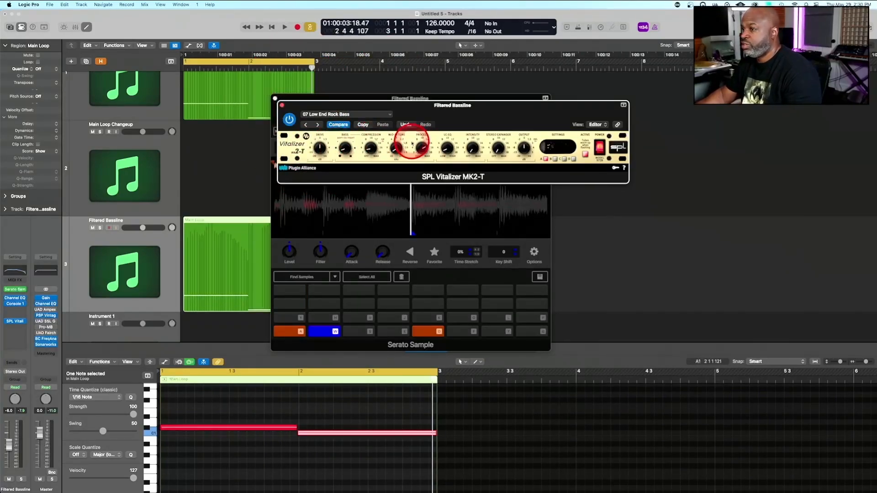
Loop the bassline and compare its sound with the SPL Vitalizer MK2-T bypassed and active, leaving it on
key("space")
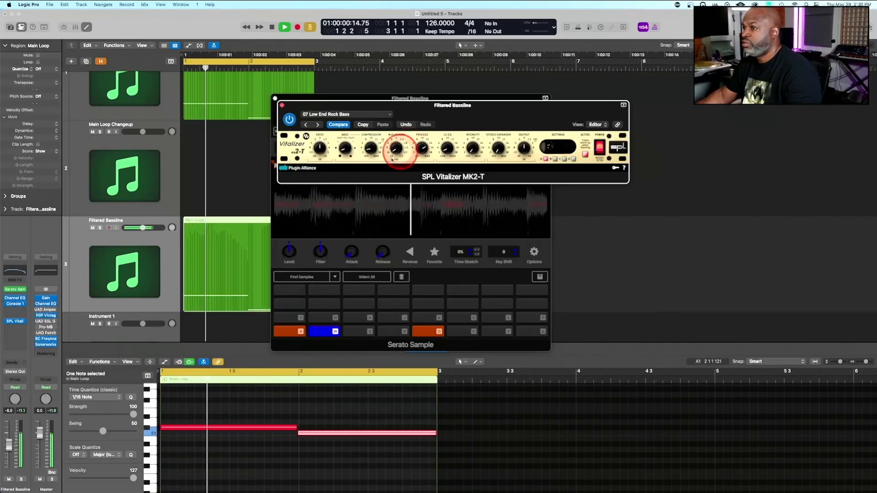
left_click_drag(343, 149, 321, 146)
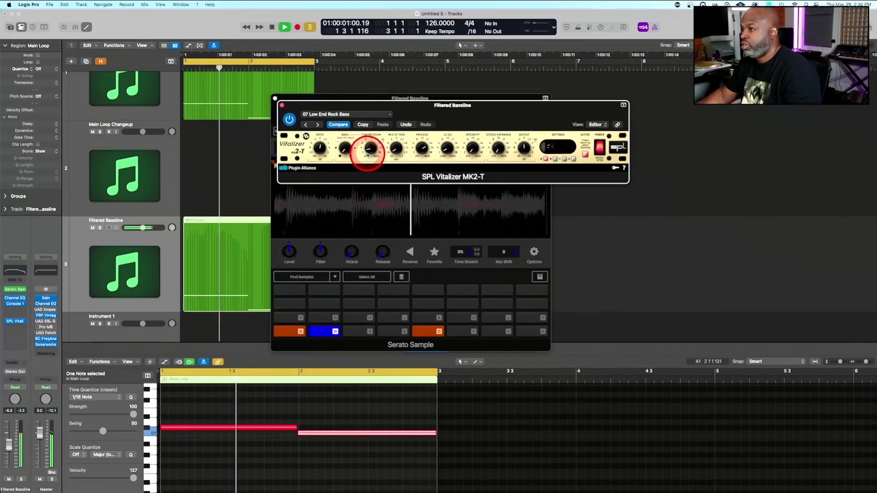
left_click(288, 120)
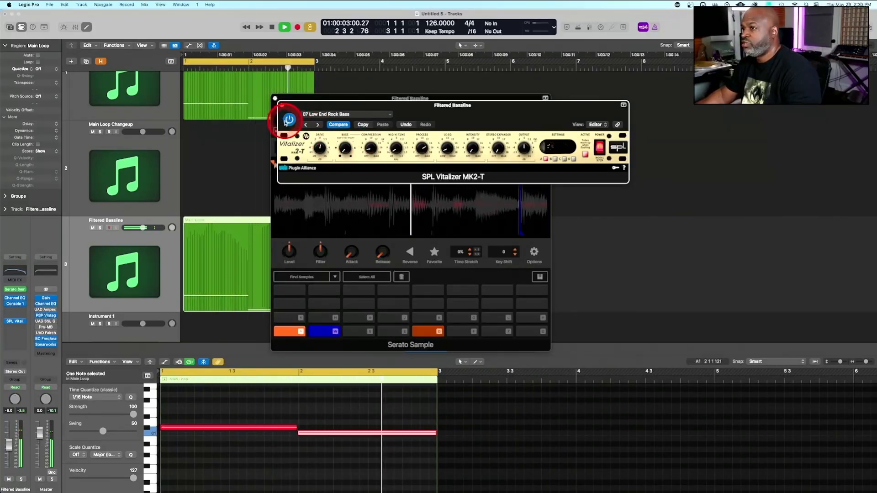
left_click(292, 122)
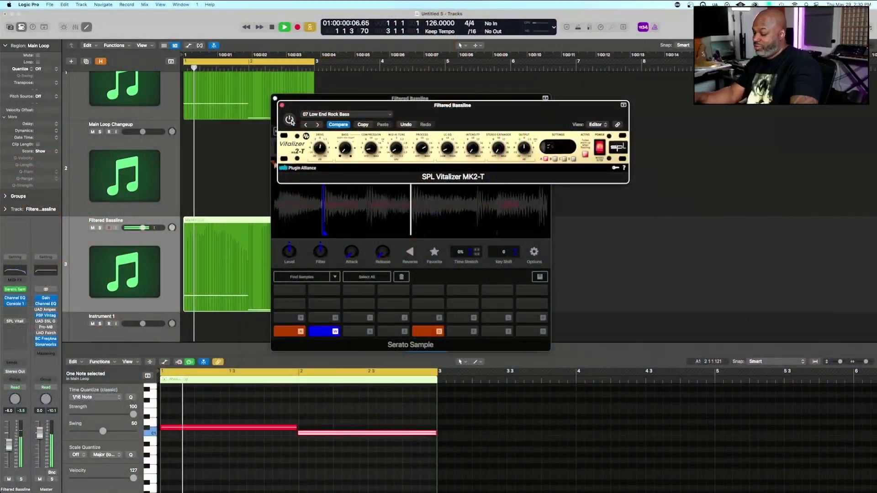
left_click(290, 120)
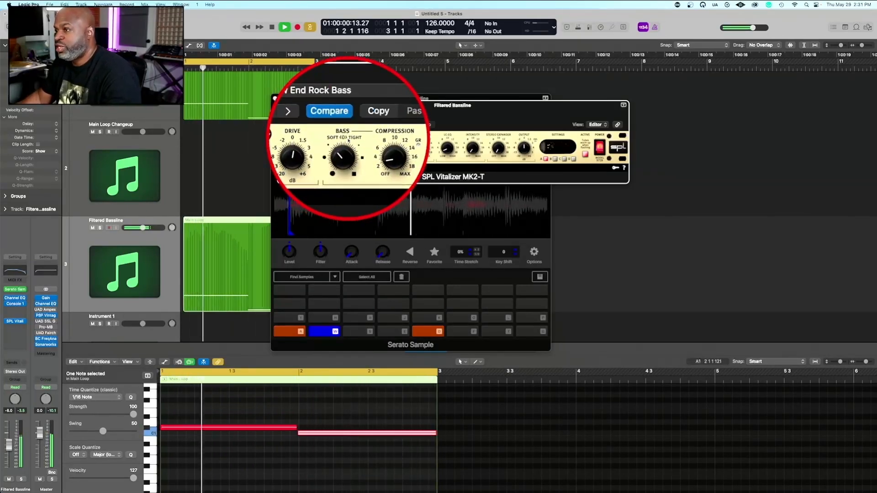
left_click_drag(348, 142, 350, 155)
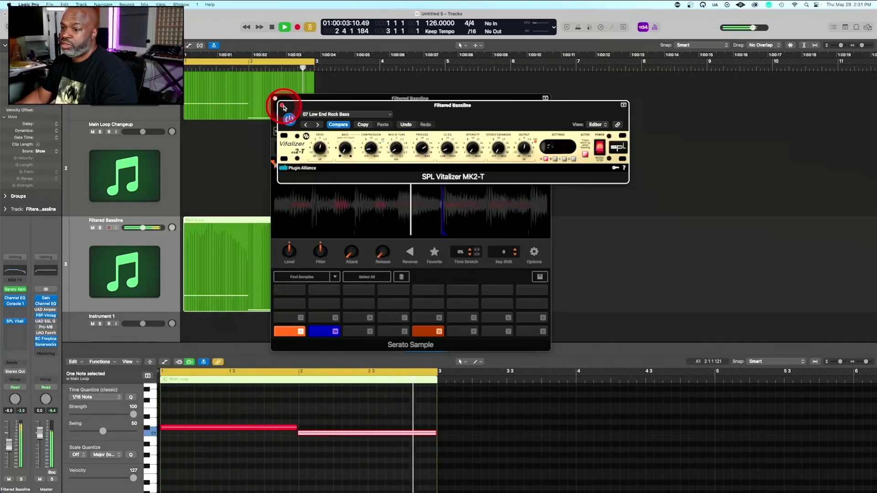
key("space")
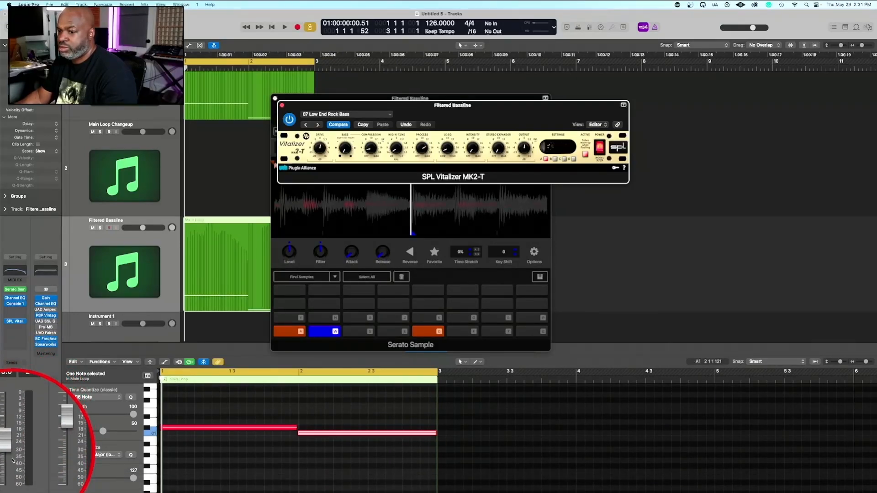
Lower the Filtered Bassline channel's volume to -9.4 dB in the mixer, replay the loop and close the Vitalizer window
key("x")
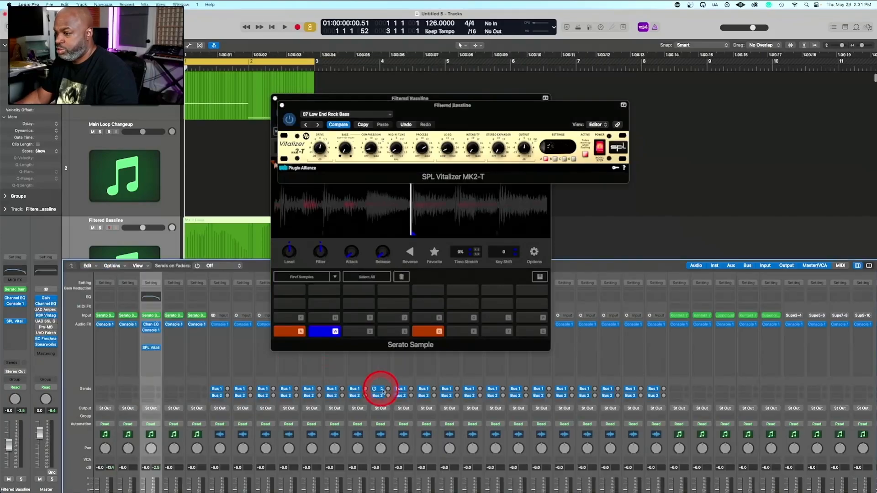
scroll(255, 408, "down", 5)
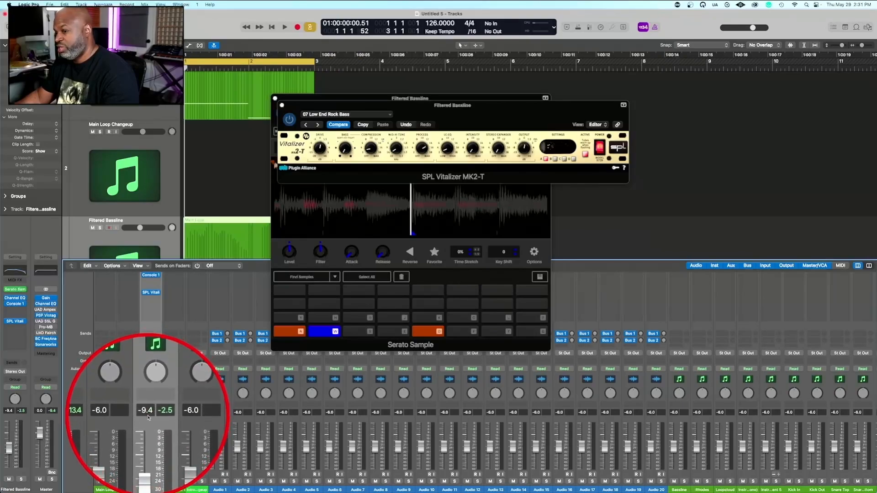
key("space")
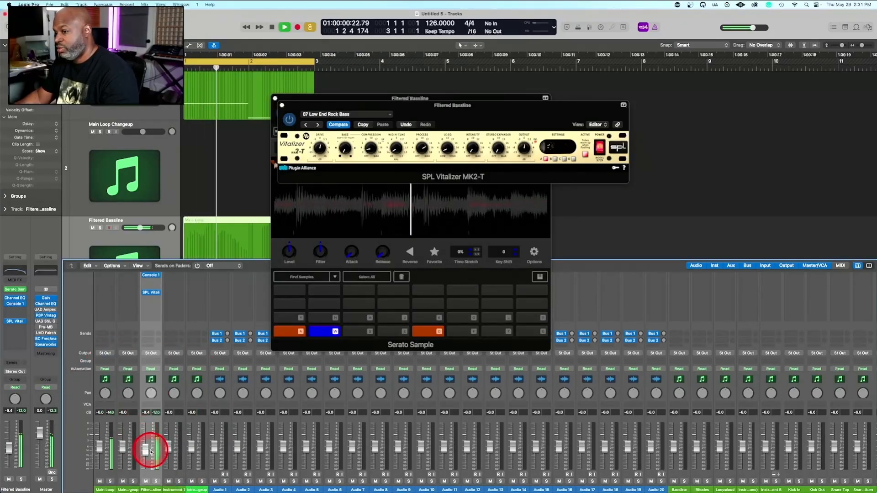
key("space")
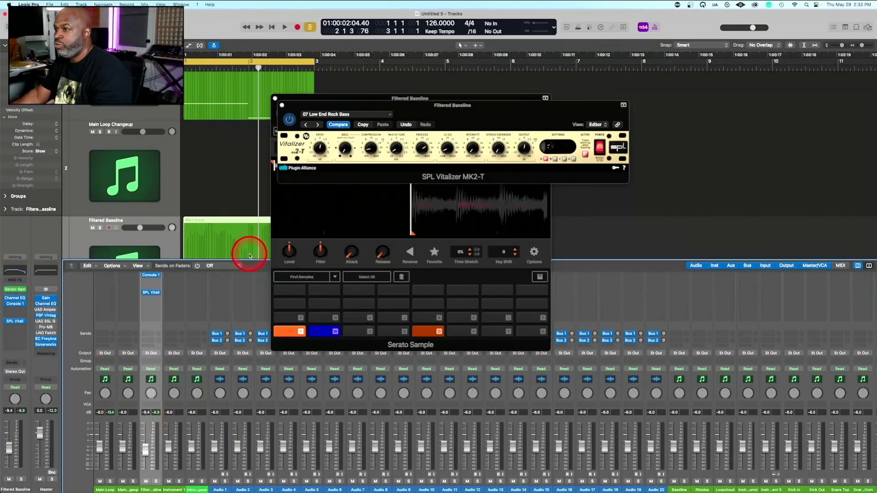
left_click(282, 106)
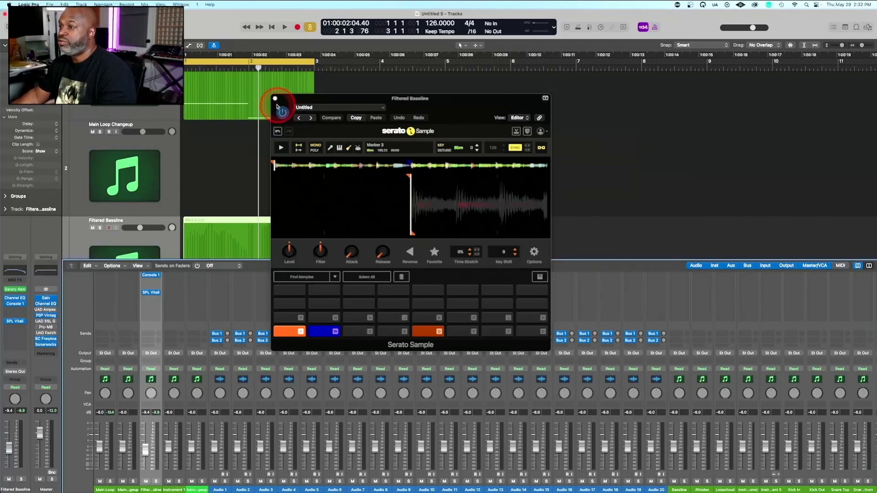
Replay the loop, select the Main Loop track and insert a stereo RX950 after Console 1 on its channel
left_click(202, 156)
key("space")
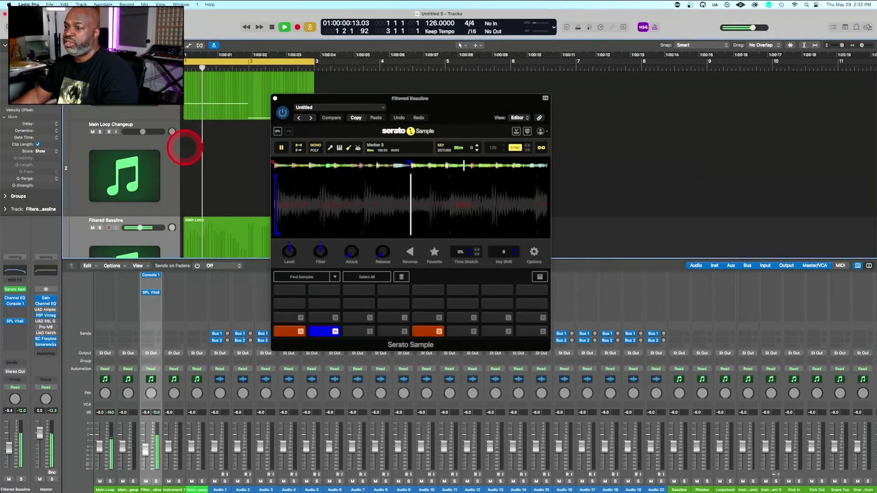
scroll(133, 150, "up", 3)
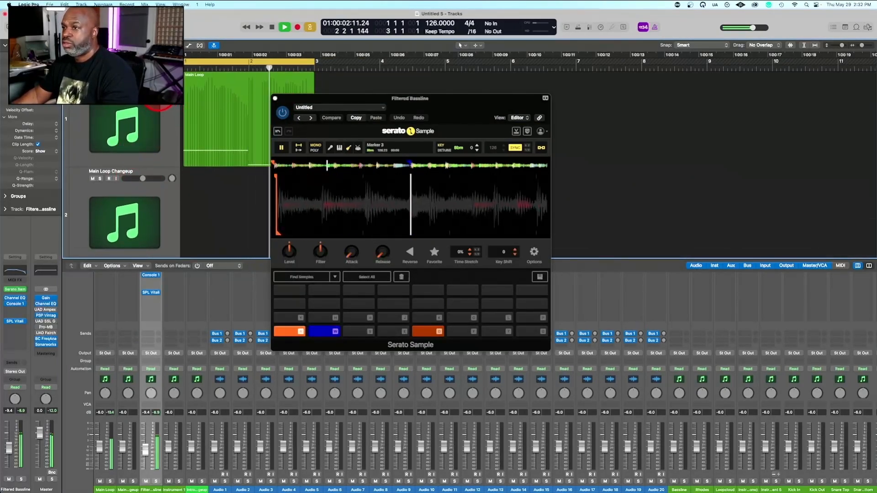
left_click(158, 90)
key("space")
scroll(109, 306, "up", 1)
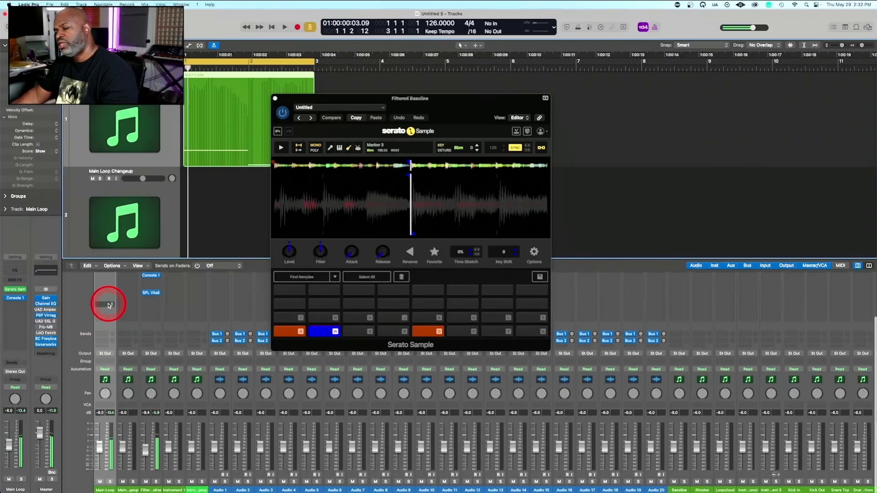
scroll(109, 306, "up", 4)
left_click(104, 348)
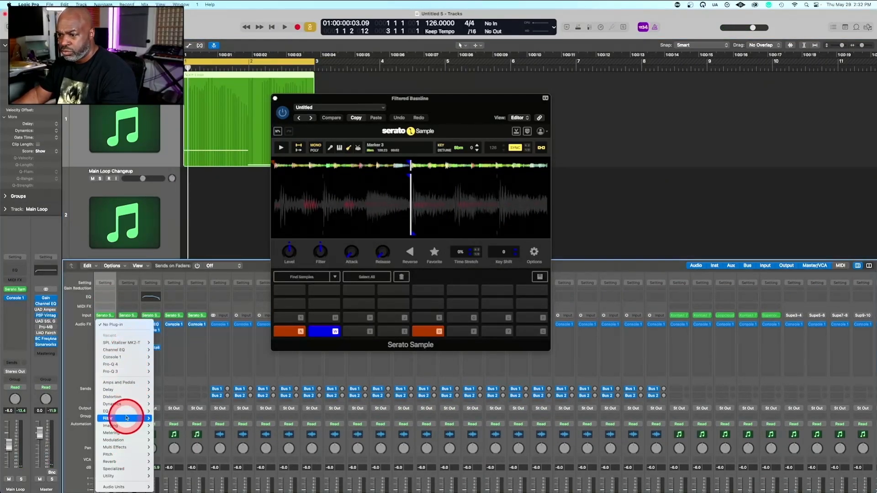
mouse_move(124, 487)
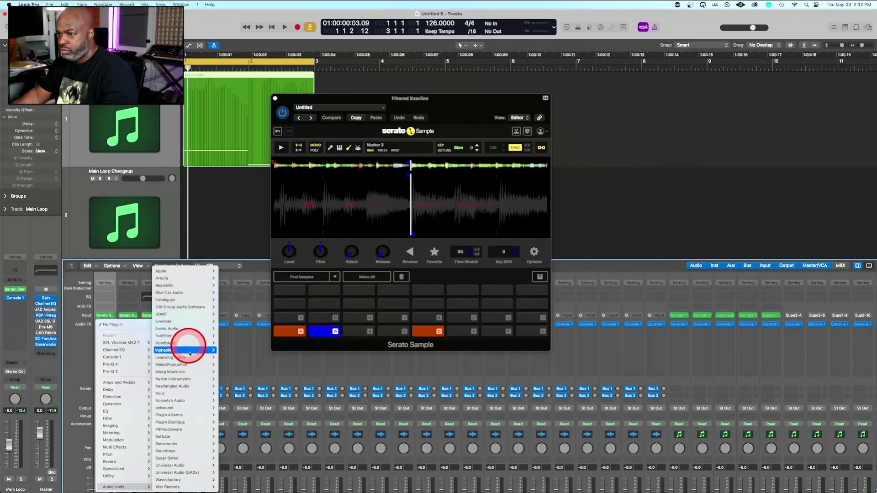
mouse_move(185, 350)
mouse_move(233, 351)
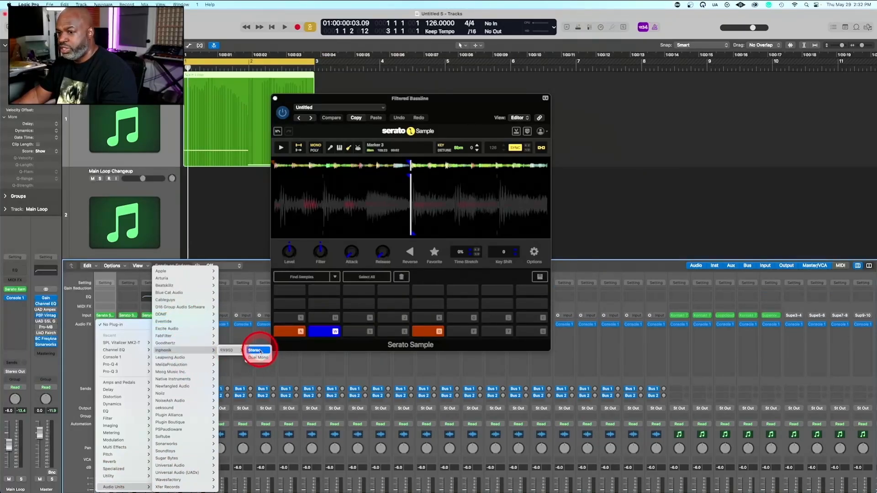
left_click(261, 351)
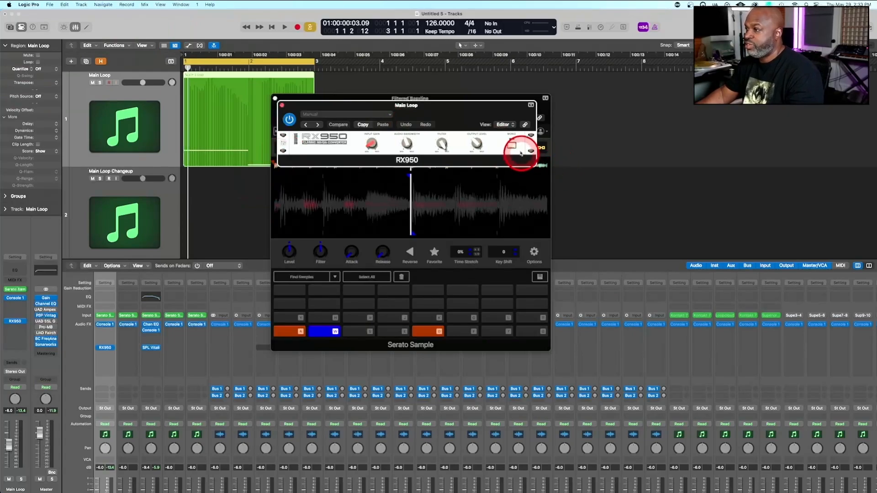
Adjust the RX950's output level and sweep its audio bandwidth down and back up while the loop plays
key("space")
left_click_drag(406, 142, 407, 130)
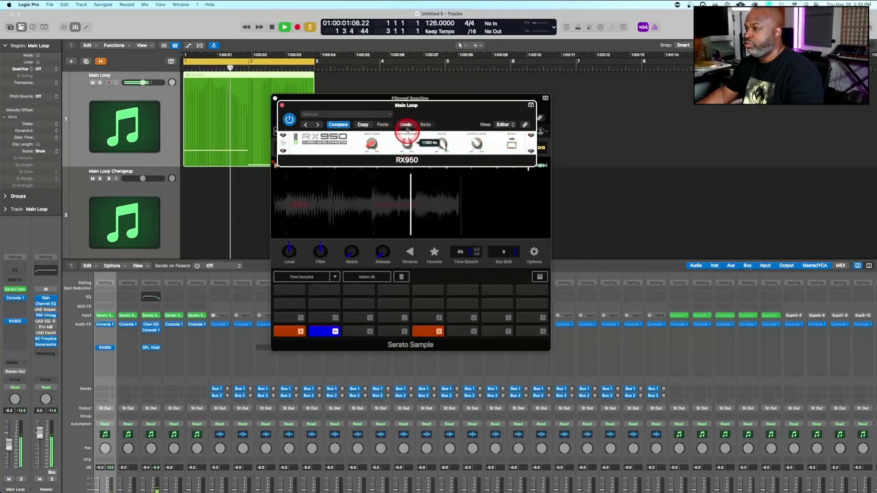
key("space")
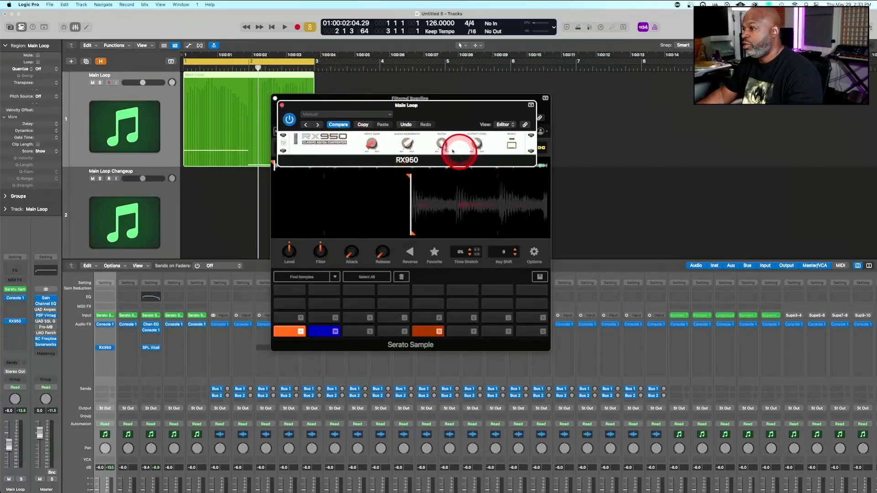
key("space")
mouse_move(475, 146)
left_mouse_down()
mouse_move(476, 124)
mouse_move(476, 134)
left_mouse_up()
left_click_drag(407, 140, 412, 197)
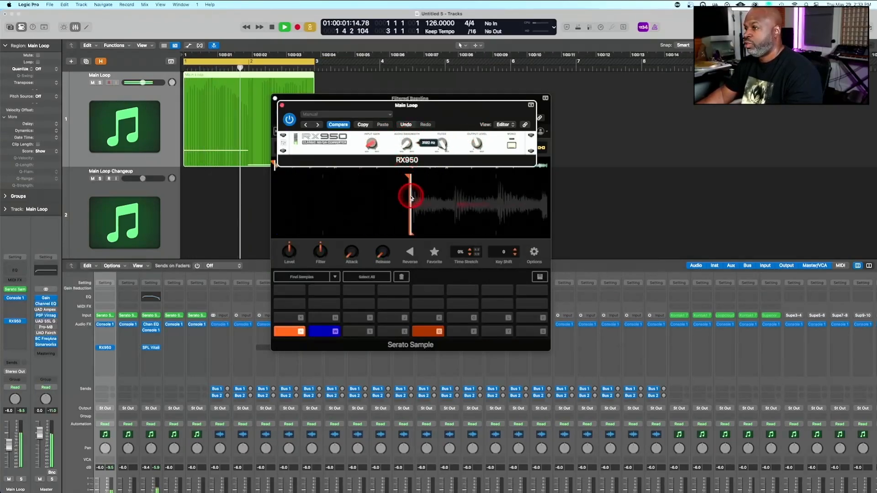
left_click_drag(403, 129, 412, 68)
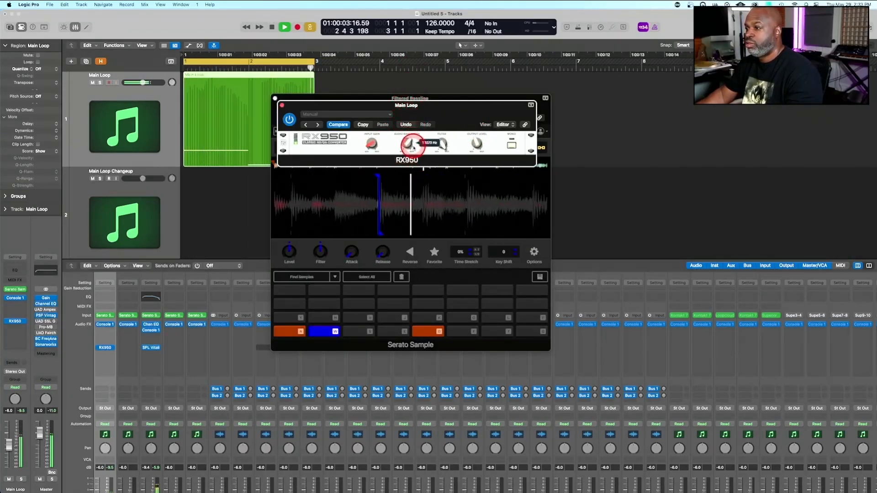
Check the bassline with the Main Loop briefly muted, and reduce the RX950's audio bandwidth to about 4178 Hz
left_click_drag(401, 102, 487, 238)
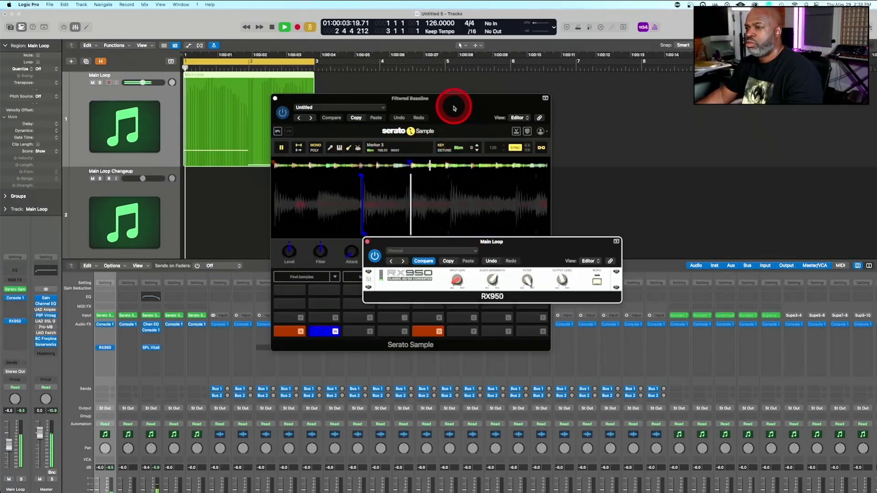
left_click(93, 83)
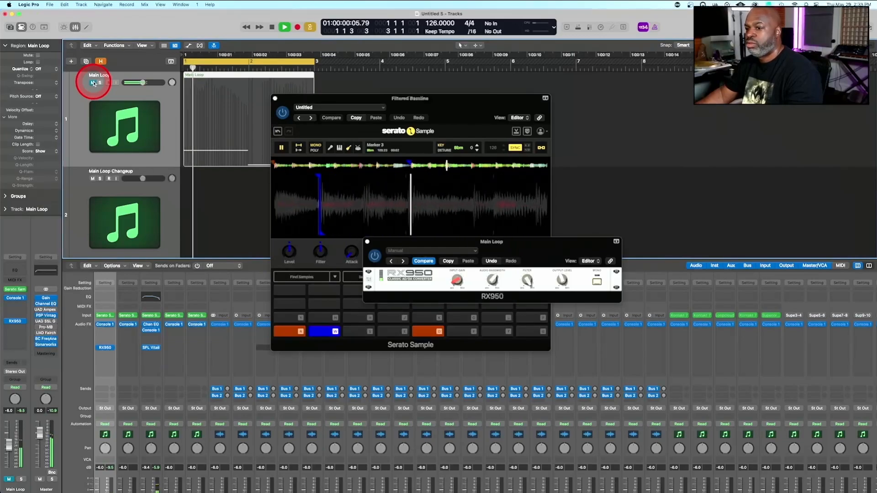
left_click(93, 82)
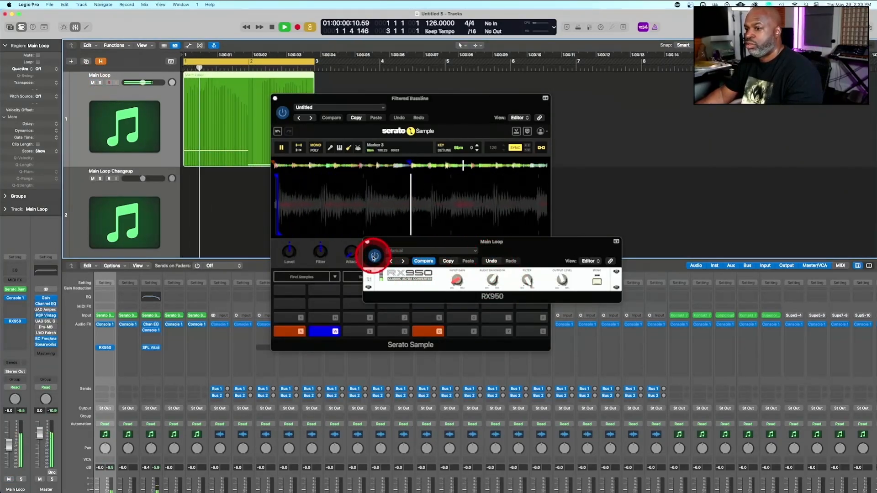
left_click_drag(493, 280, 495, 331)
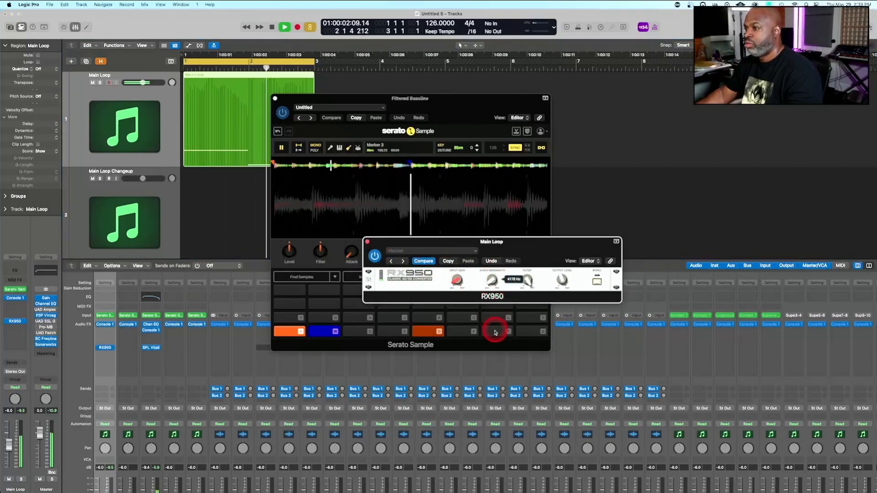
left_click_drag(495, 243, 524, 79)
Stop playback and close the Filtered Bassline track's Serato Sample window, leaving the RX950 open
left_click(403, 188)
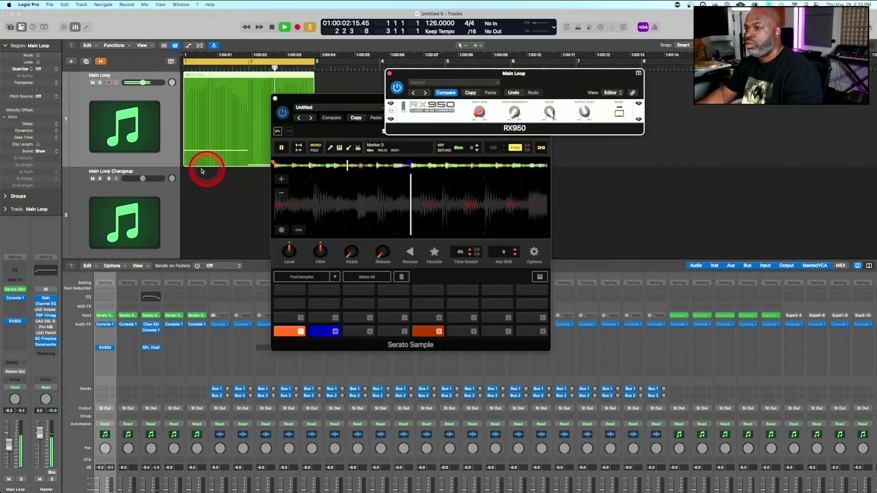
left_click(228, 203)
key("space")
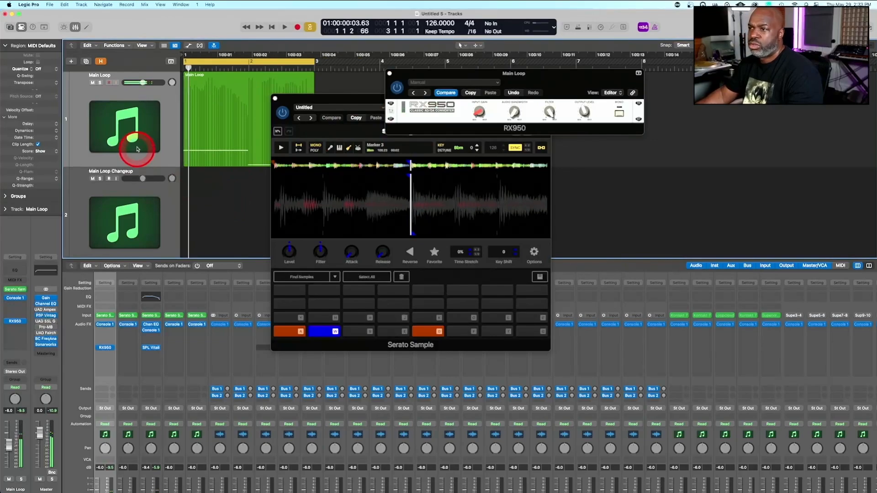
scroll(137, 160, "down", 6)
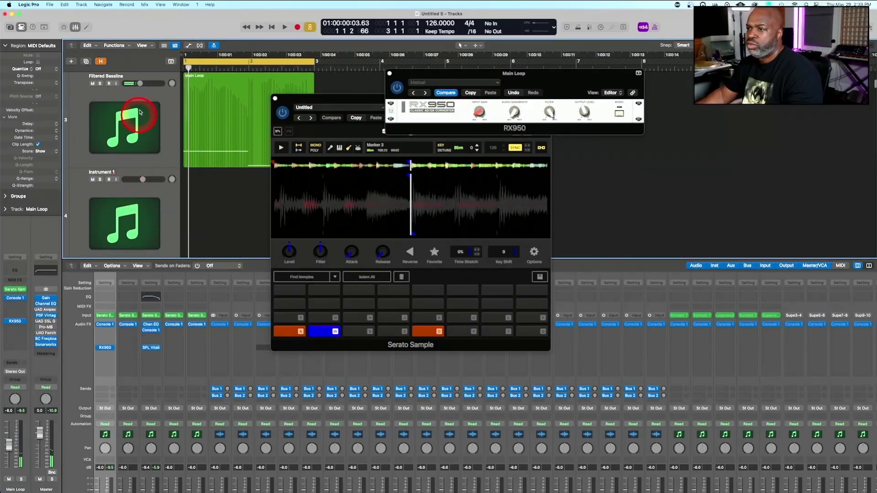
left_click(359, 129)
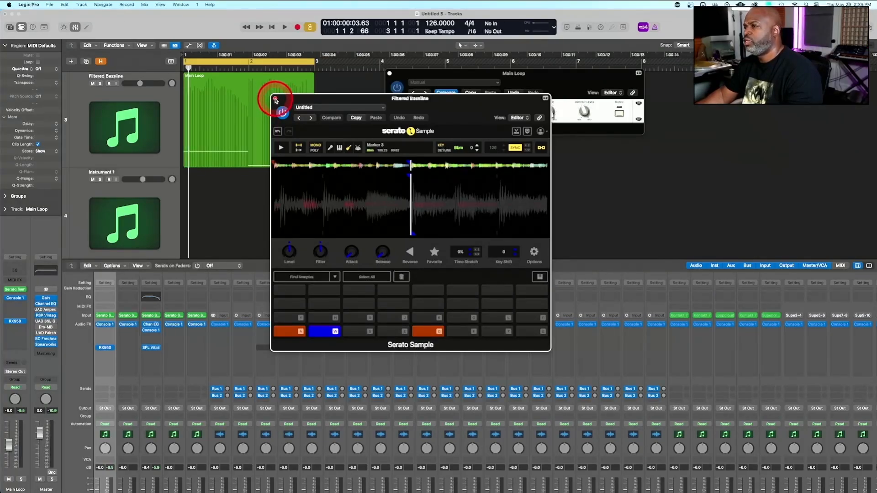
left_click(275, 99)
scroll(162, 390, "down", 3)
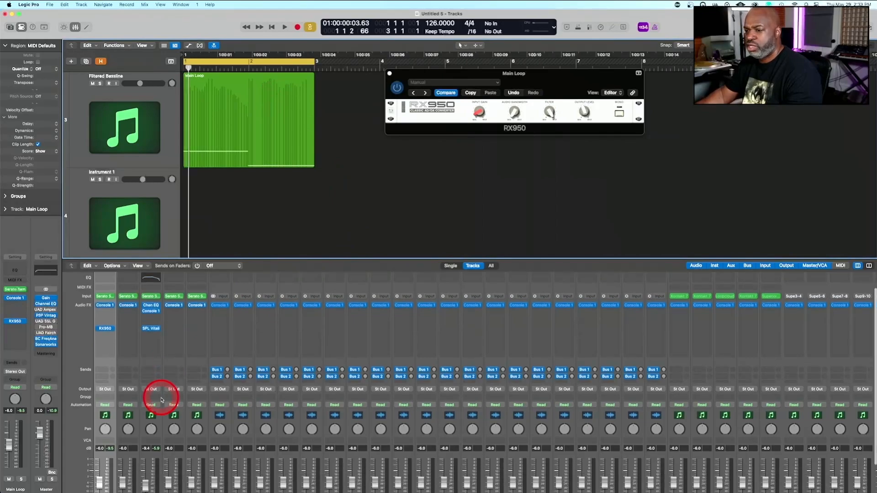
Sweep the RX950's filter control up and down on the Main Loop while the loop plays
key("space")
left_click_drag(550, 112, 513, 35)
left_click_drag(551, 112, 555, 195)
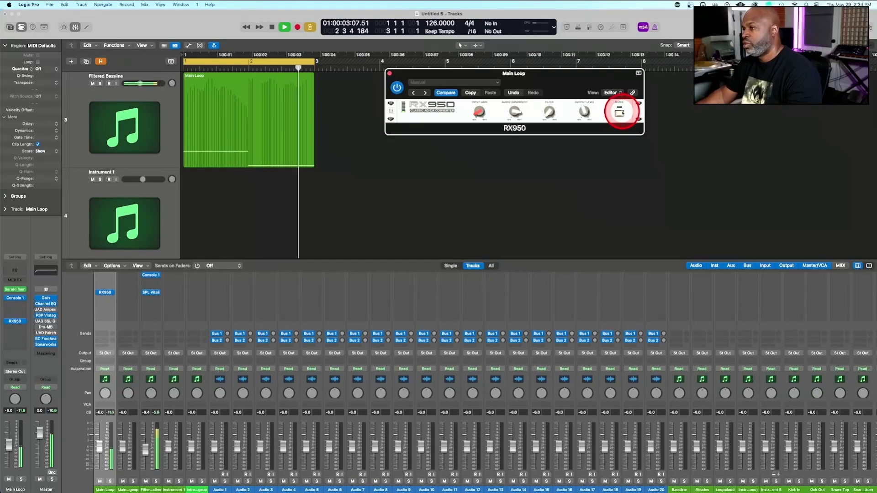
left_click_drag(551, 111, 550, 70)
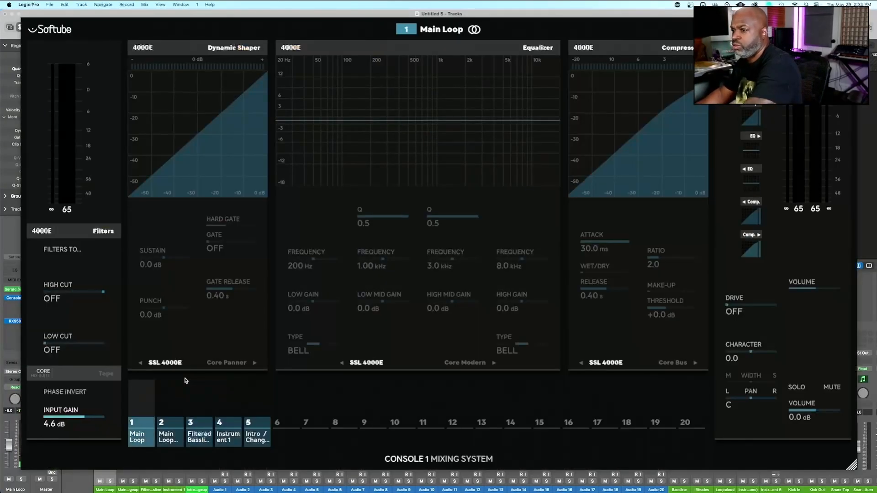
Play the loop and set the Main Loop channel's low cut in Console 1 to 274 Hz
key("space")
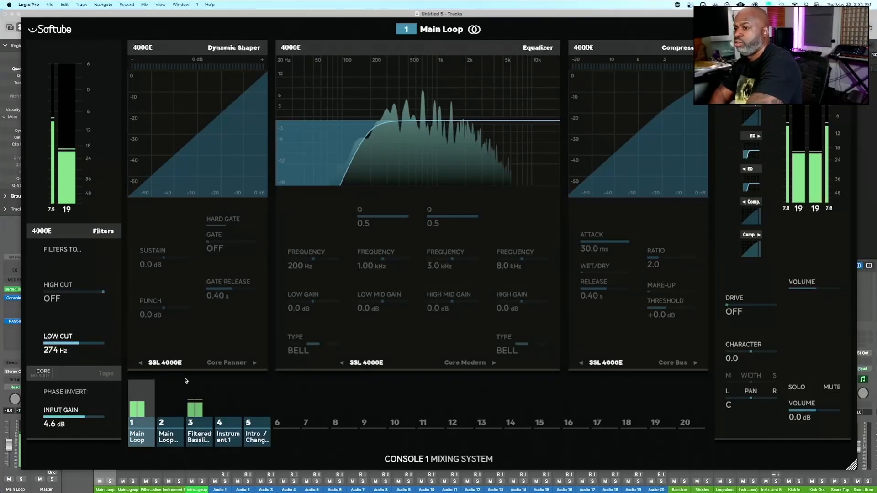
Stop playback and insert Arturia's Chorus JUN-6 in stereo below the RX950 on the Main Loop channel
mouse_move(1, 492)
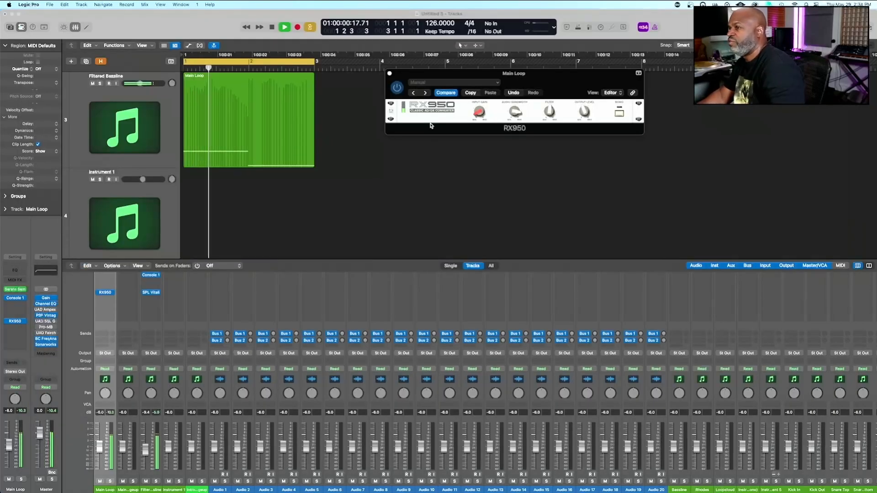
left_click(499, 194)
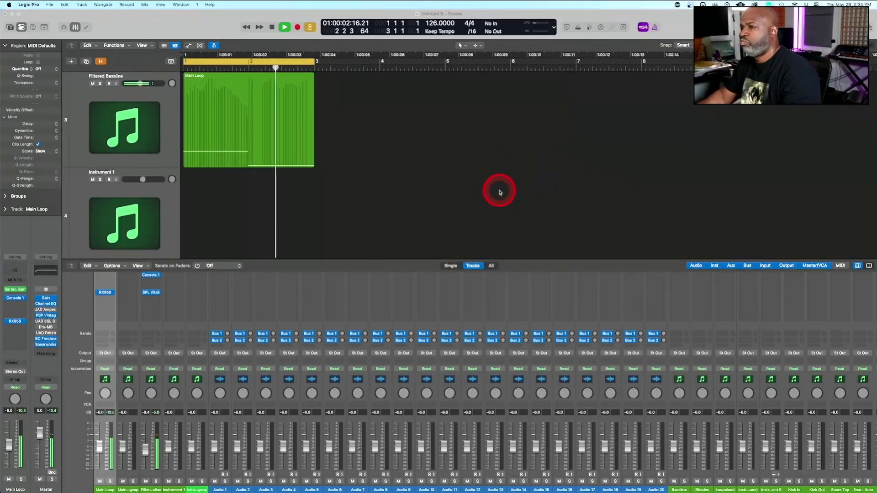
key("space")
left_click(552, 116)
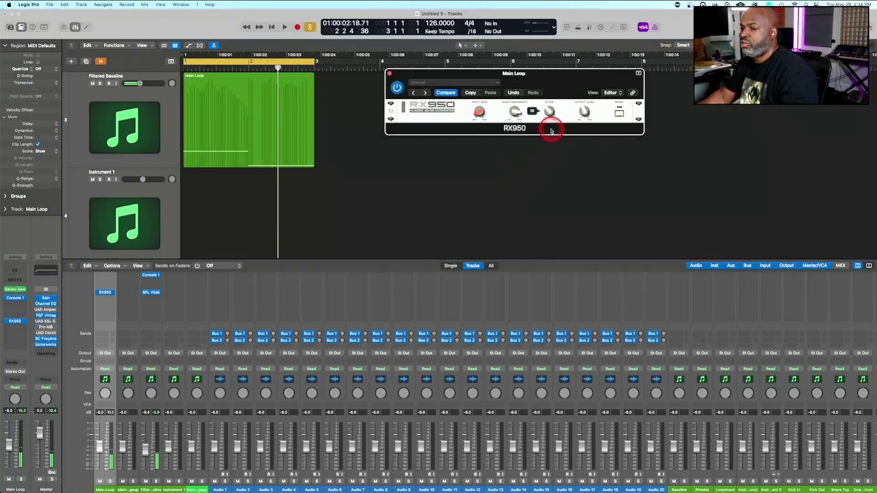
left_click(109, 305)
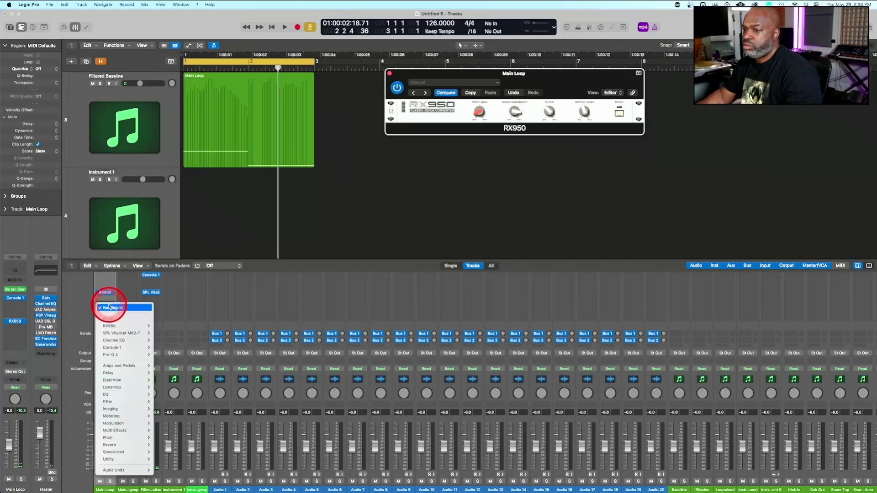
mouse_move(132, 470)
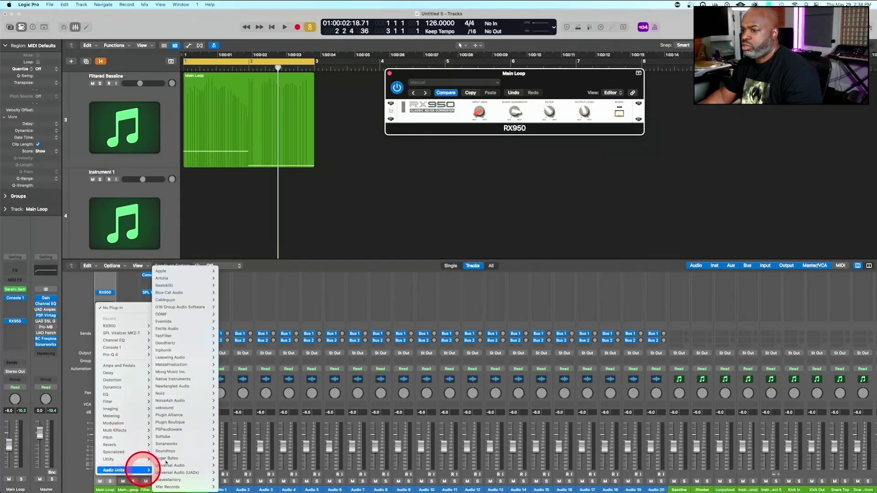
mouse_move(177, 279)
mouse_move(235, 286)
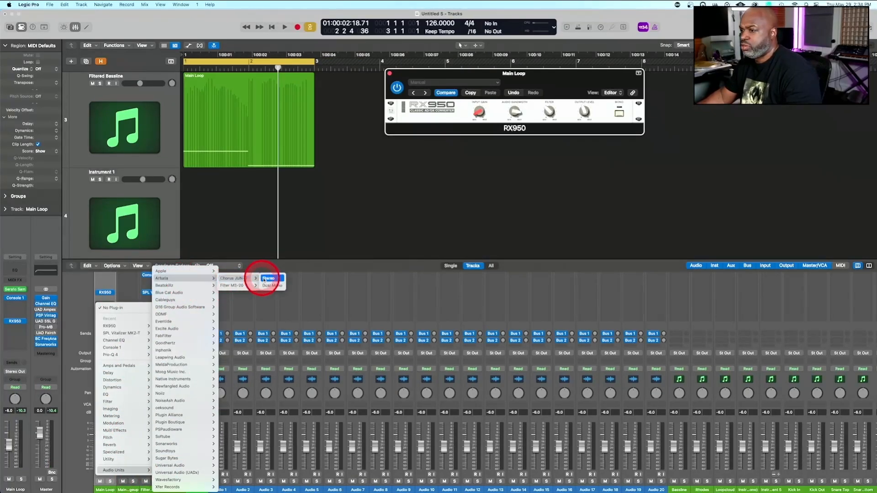
left_click(267, 278)
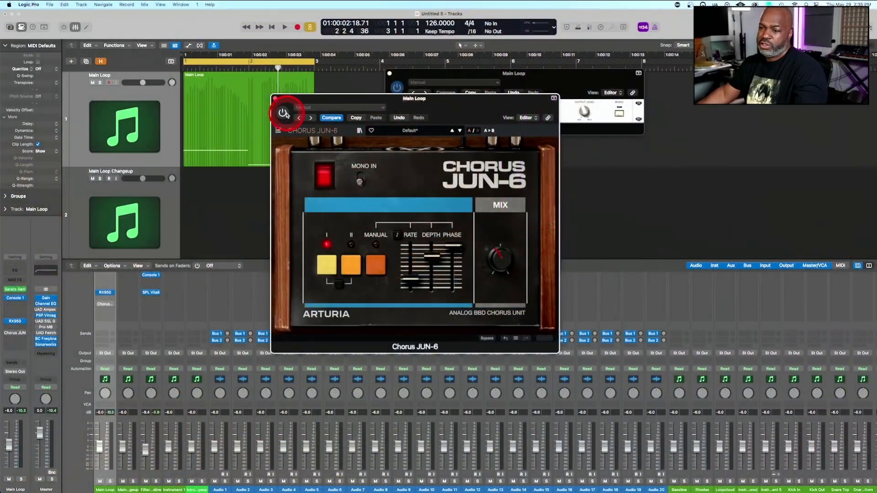
Play the loop, enable Chorus JUN-6, and try modes I and II together at a lower dry/wet mix
key("space")
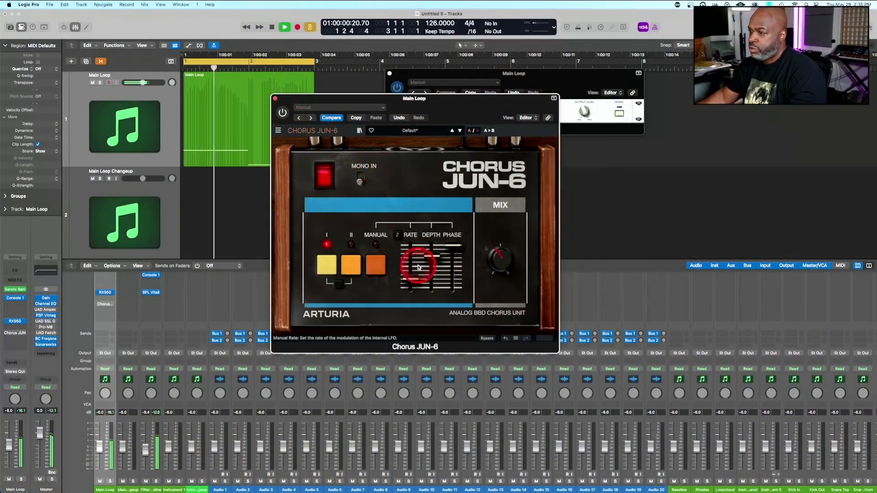
left_click(551, 76)
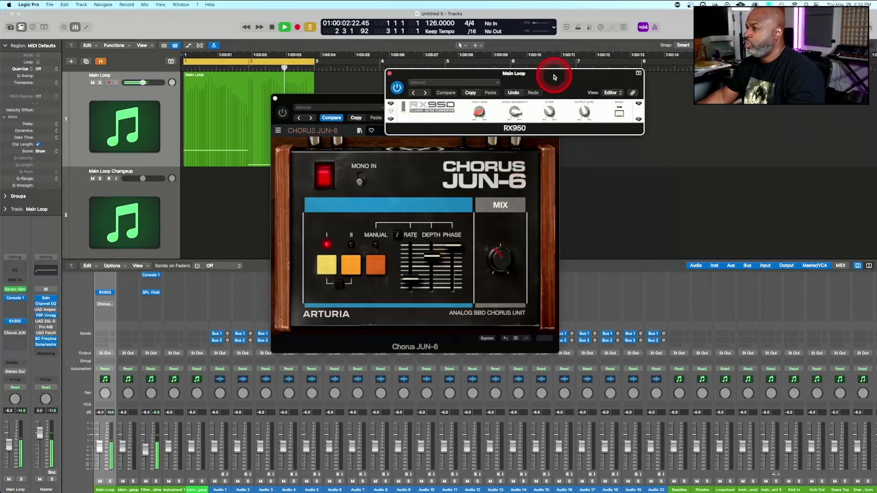
left_click(281, 113)
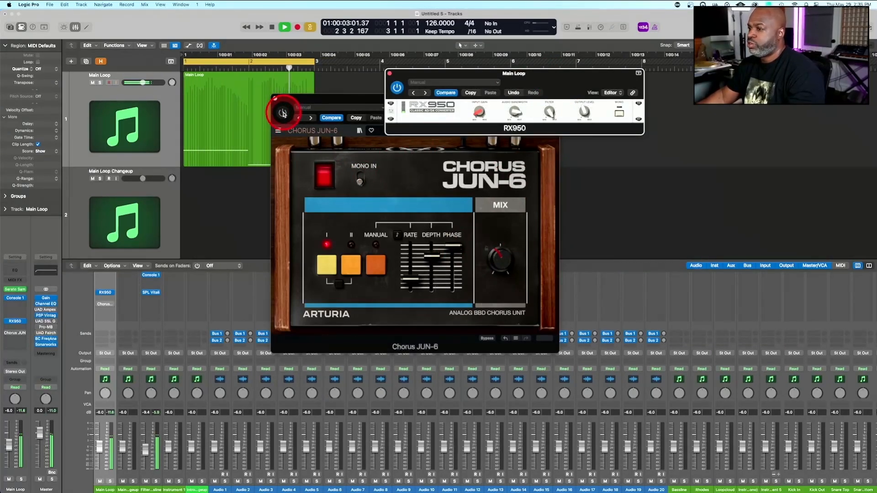
left_click(283, 114)
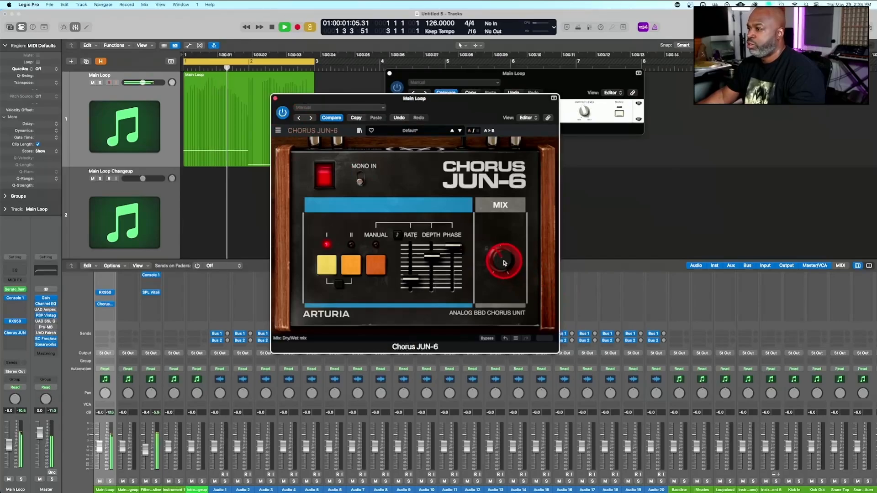
left_click_drag(504, 262, 502, 281)
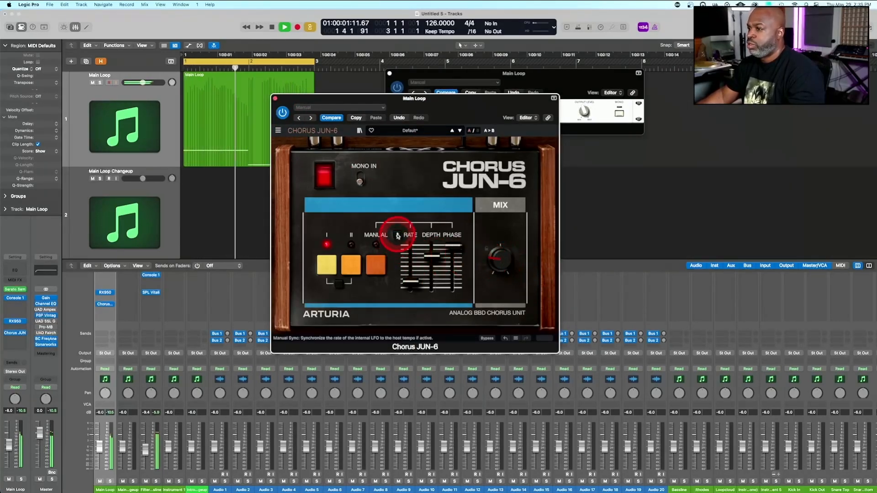
left_click(339, 285)
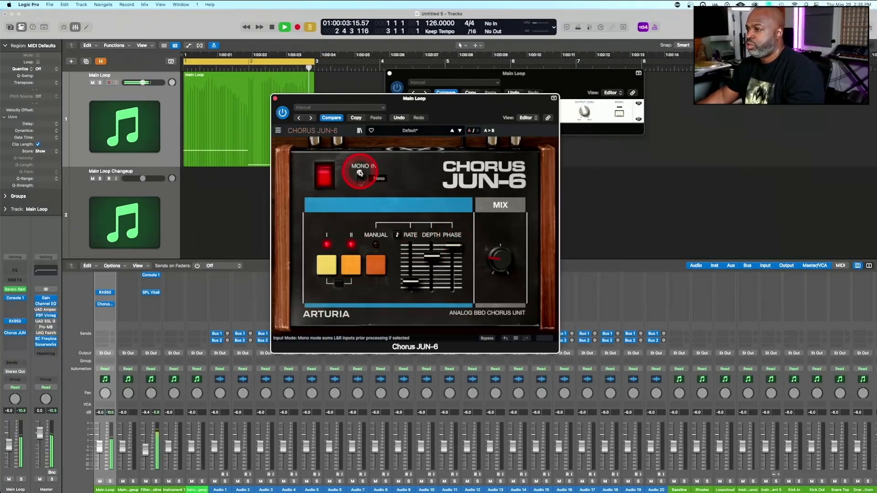
Load the Deep Chorus preset at a reduced dry/wet mix, and compare the loop with the chorus bypassed and enabled
left_click(426, 132)
left_click(460, 131)
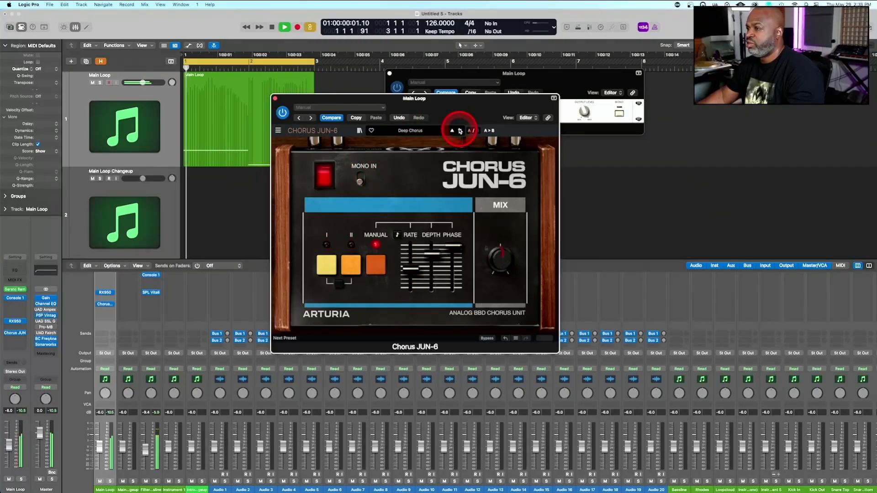
left_click(504, 256)
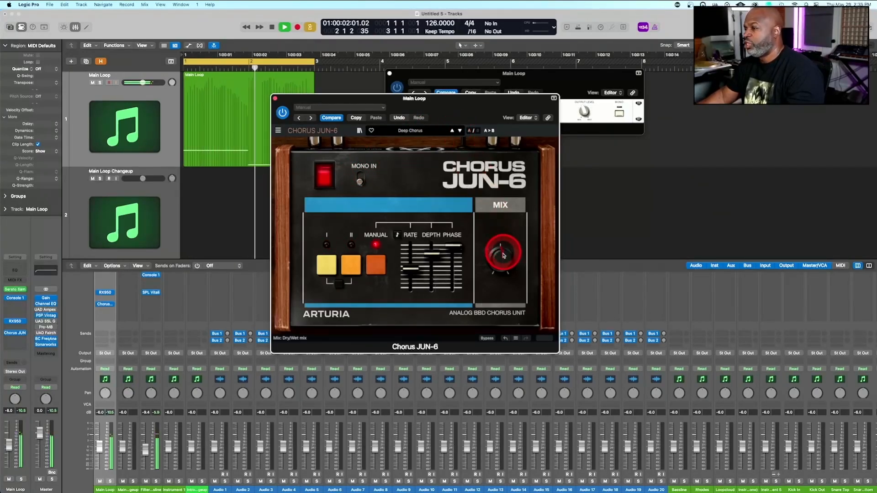
left_click_drag(504, 255, 495, 290)
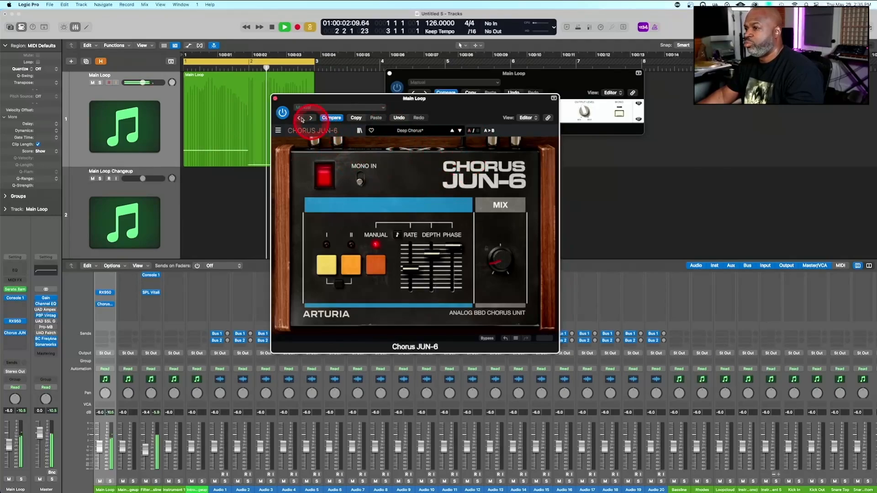
left_click(283, 113)
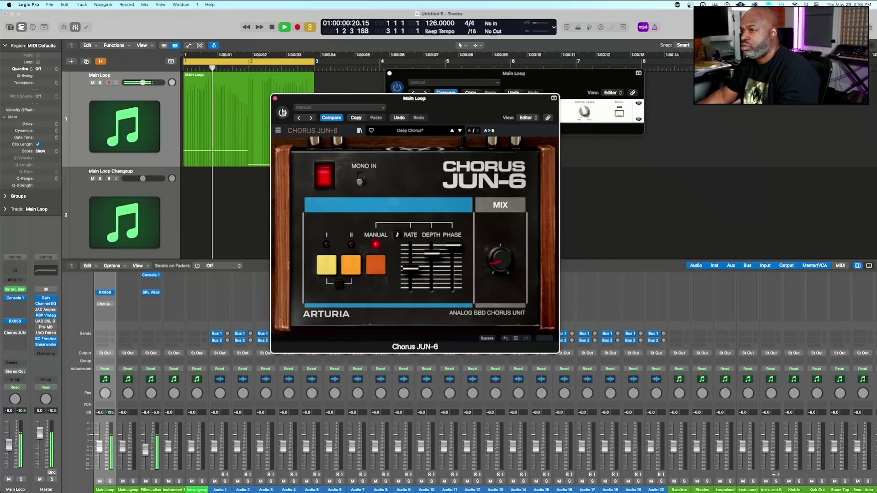
left_click(283, 112)
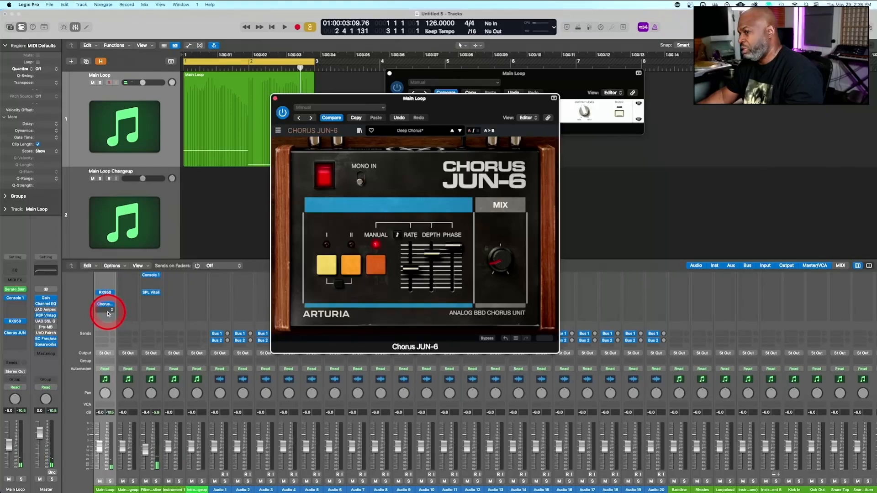
Insert a stereo FabFilter Pro-Q 4 below Chorus JUN-6 on the Main Loop channel and bring its window into view
left_click(108, 314)
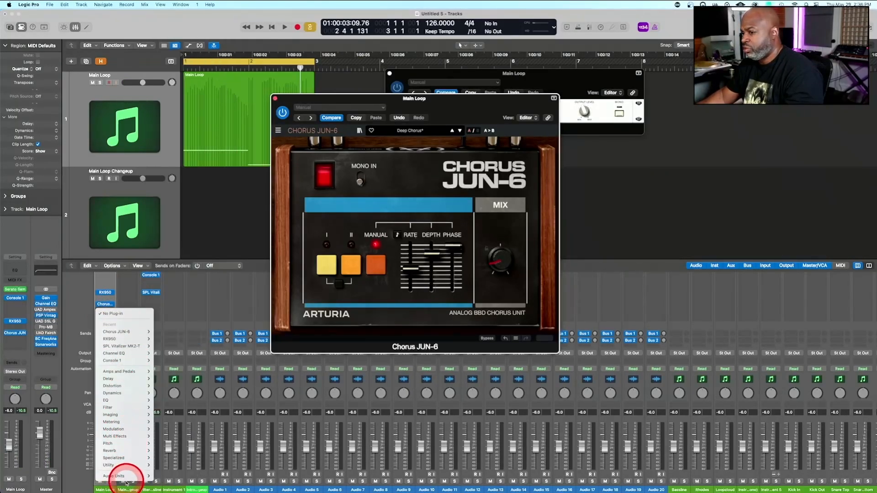
mouse_move(129, 477)
mouse_move(160, 315)
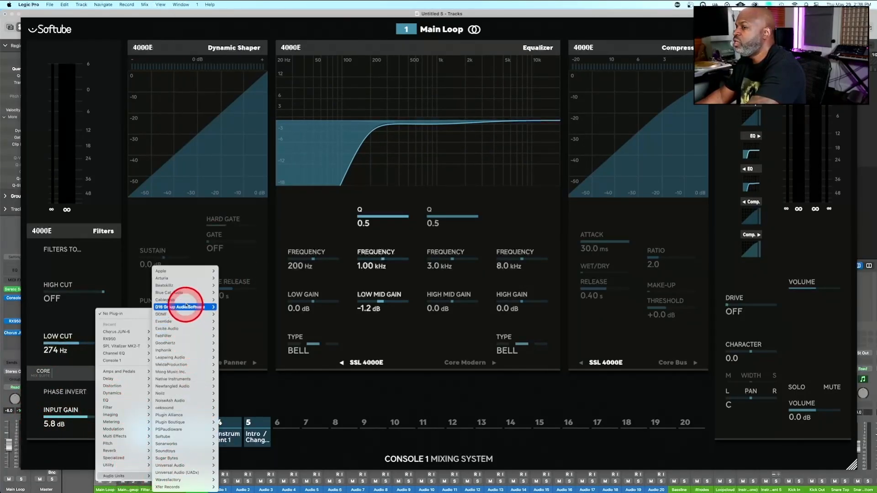
mouse_move(181, 344)
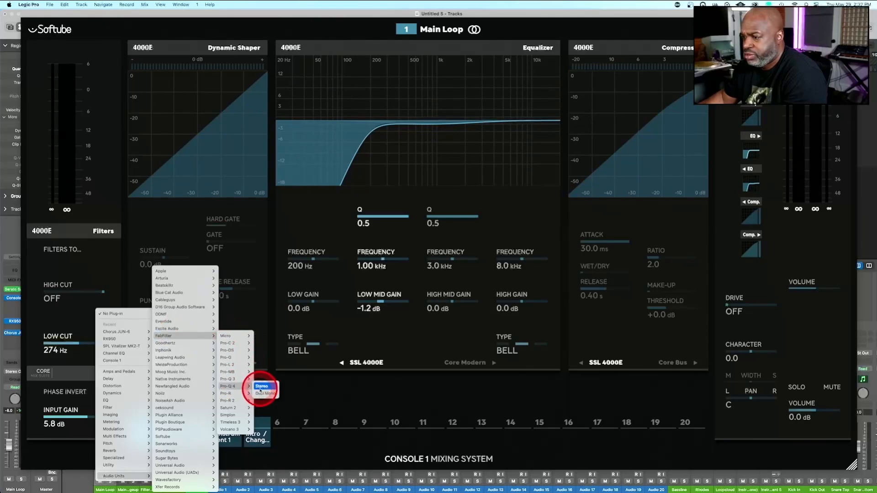
left_click(261, 386)
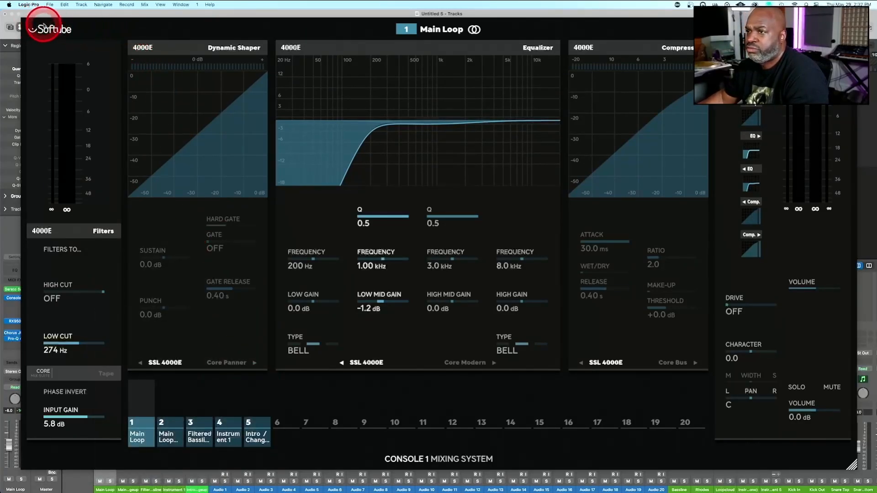
key("Escape")
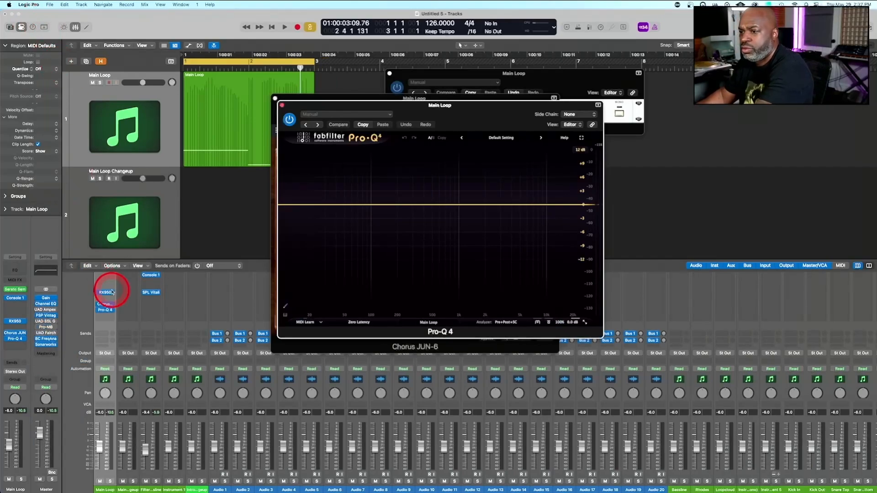
left_click(106, 310)
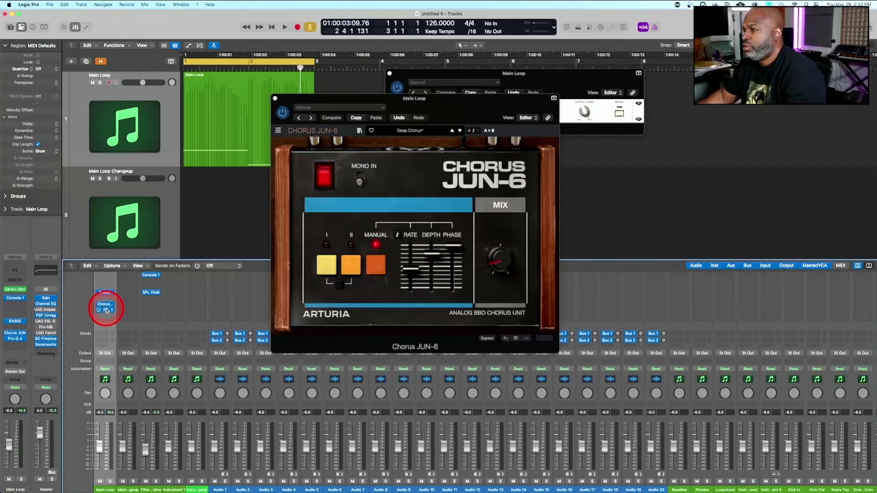
left_click(106, 310)
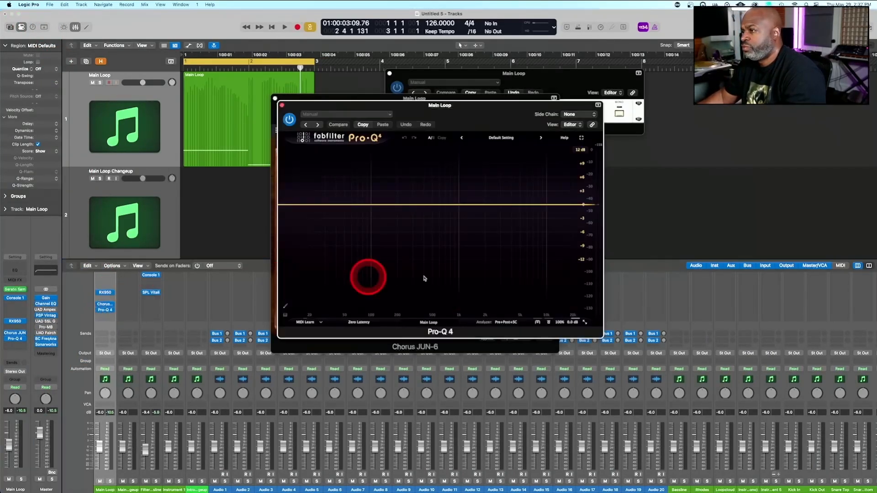
Play the loop and mute the Filtered Bassline track to hear the Main Loop alone
key("space")
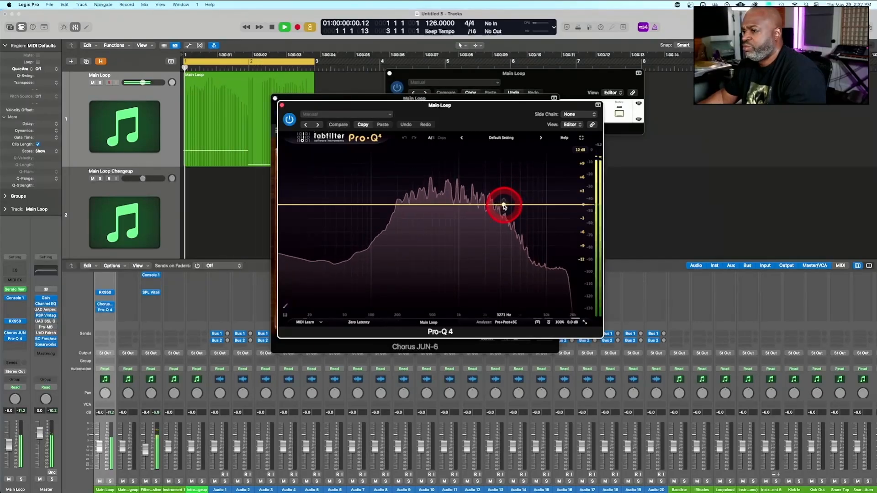
scroll(112, 176, "down", 3)
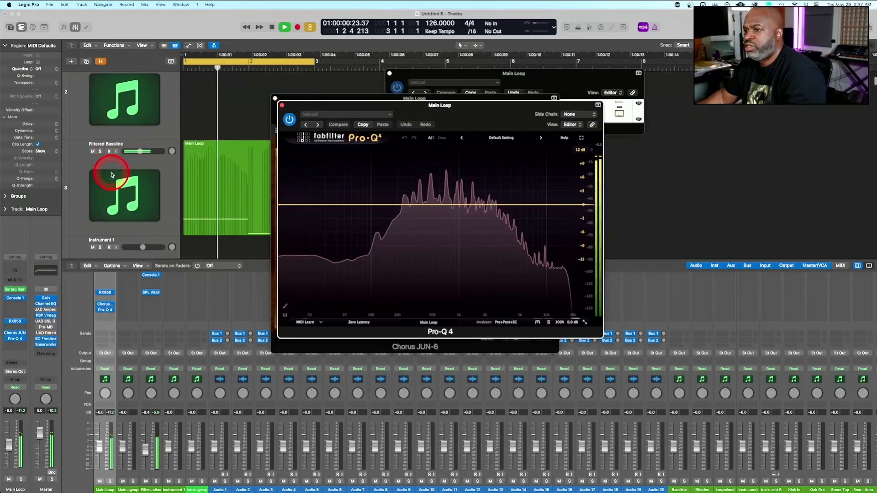
left_click(92, 148)
left_click(431, 186)
Add a low cut band in Pro-Q 4 at about 177 Hz with a 24 dB/oct slope
left_click(294, 204)
left_click_drag(293, 207, 392, 203)
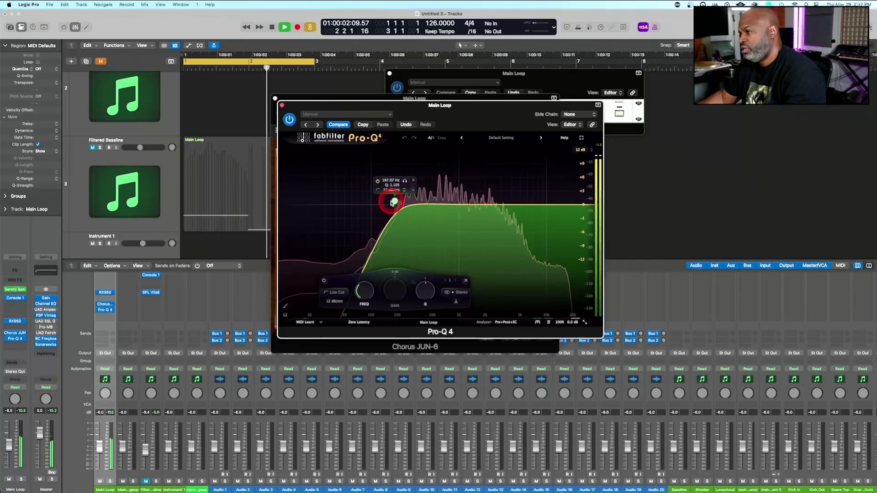
left_click(335, 301)
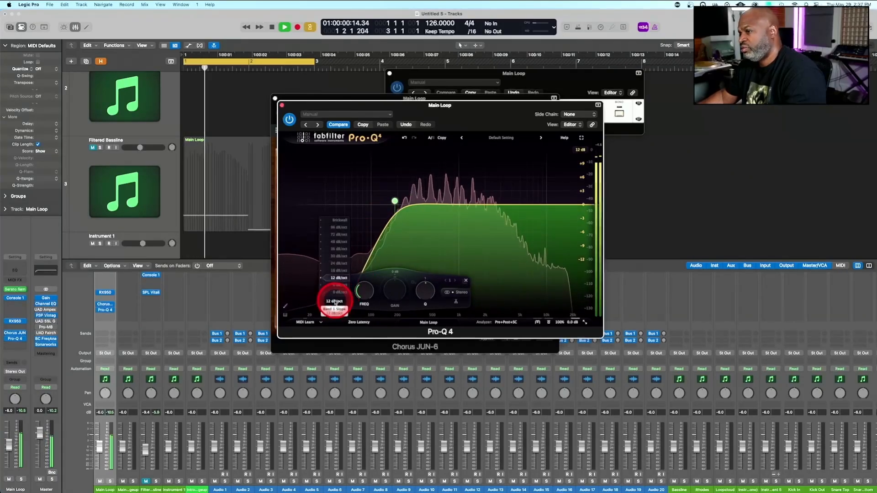
left_click(338, 263)
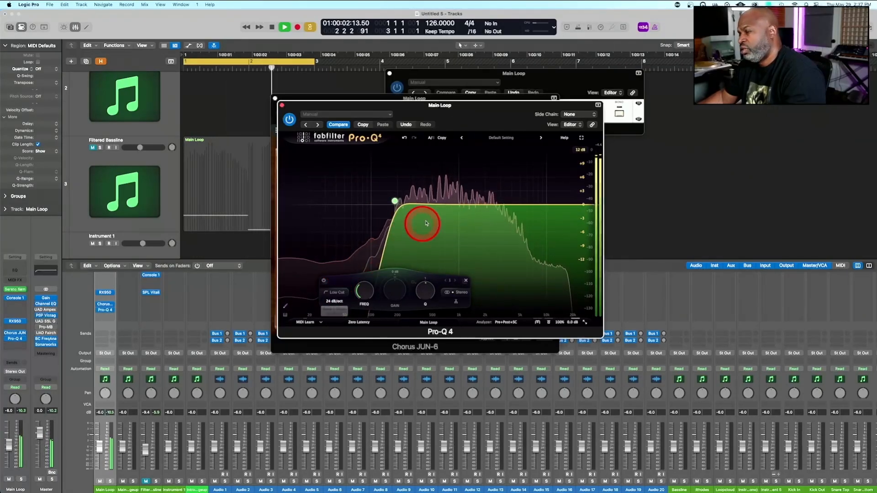
left_click_drag(395, 201, 393, 199)
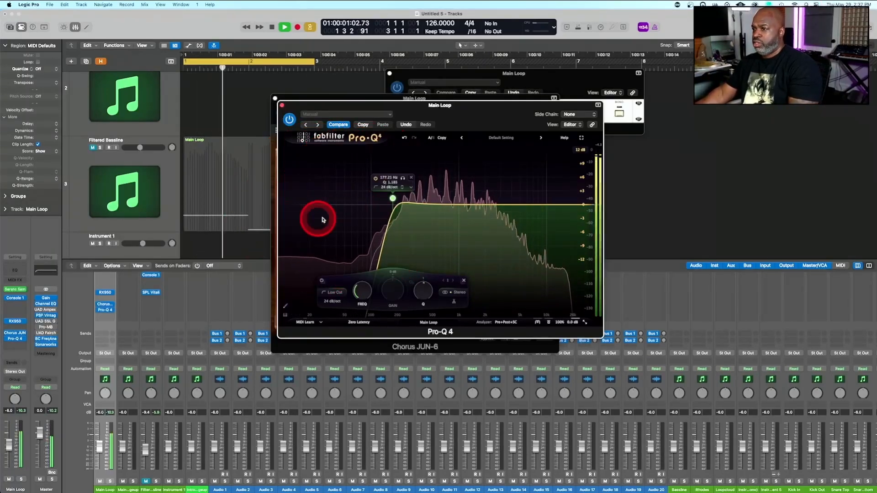
Move the RX950 window away from Pro-Q 4 and bring the Chorus JUN-6 window to the front
left_click(546, 75)
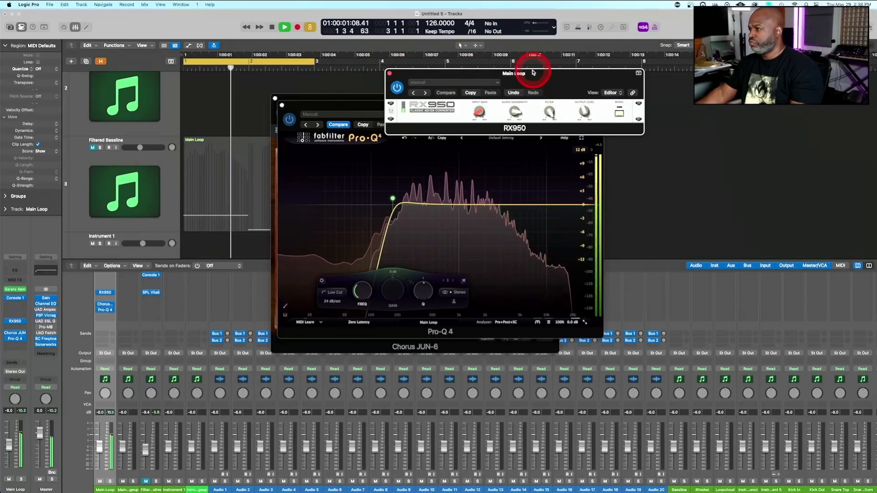
left_click_drag(533, 75, 264, 86)
left_click(105, 306)
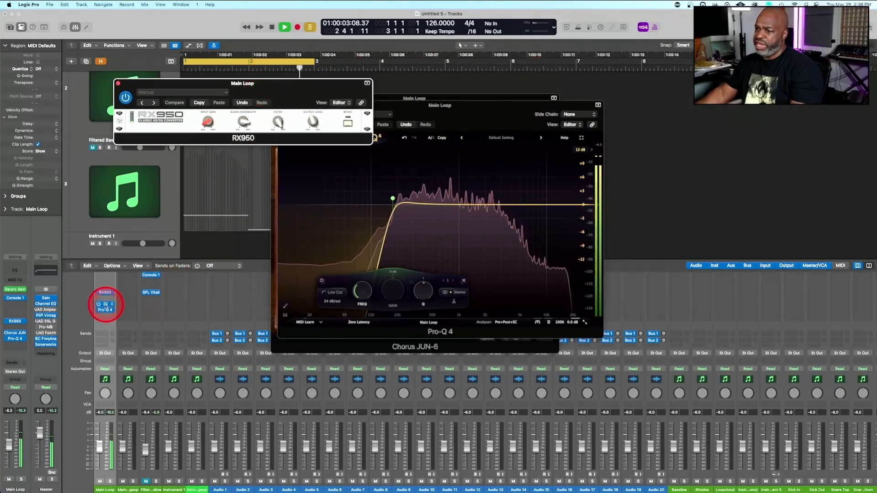
left_click(105, 307)
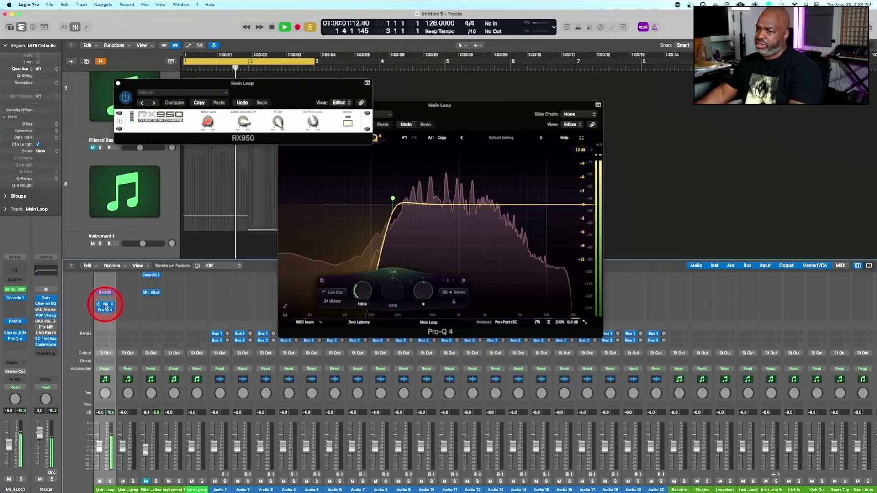
left_click(103, 304)
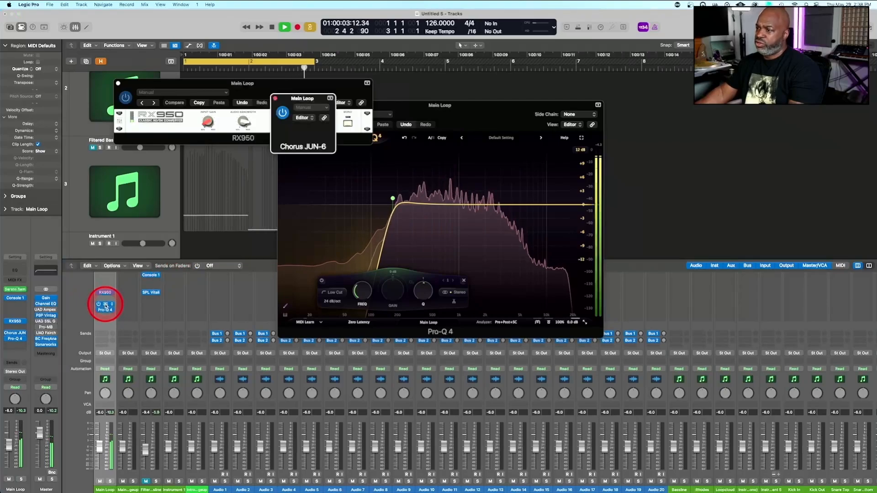
Add Pro-Q 4 bells at about 2.4 kHz and 794 Hz, cutting the latter about 1.5 dB and making it dynamic with a deeper range
left_click_drag(439, 108, 197, 130)
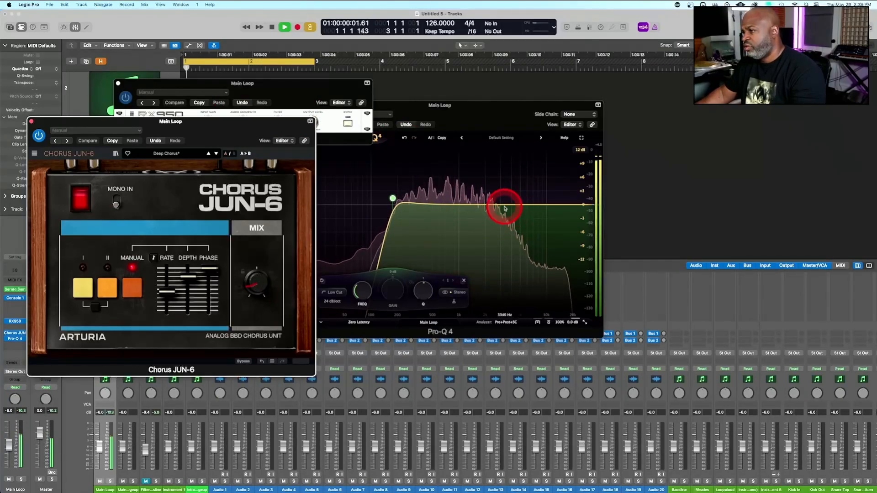
mouse_move(498, 206)
left_mouse_down()
mouse_move(494, 197)
mouse_move(492, 208)
left_mouse_up()
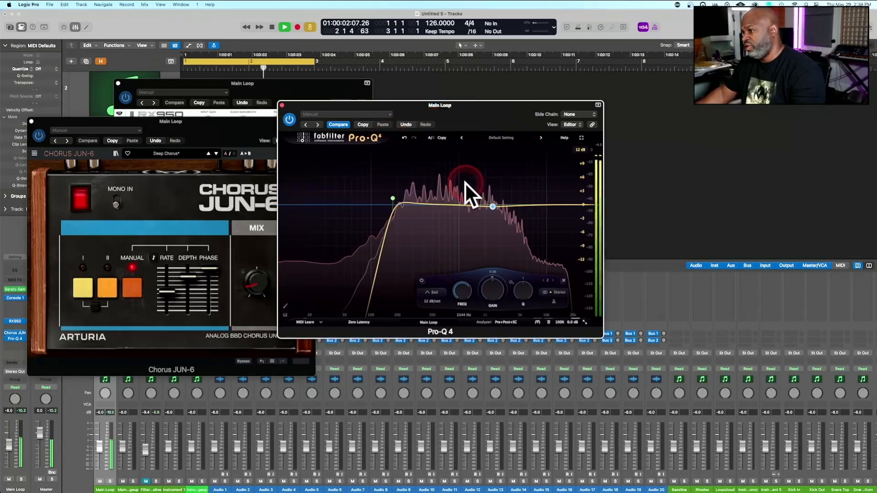
left_click_drag(446, 204, 450, 211)
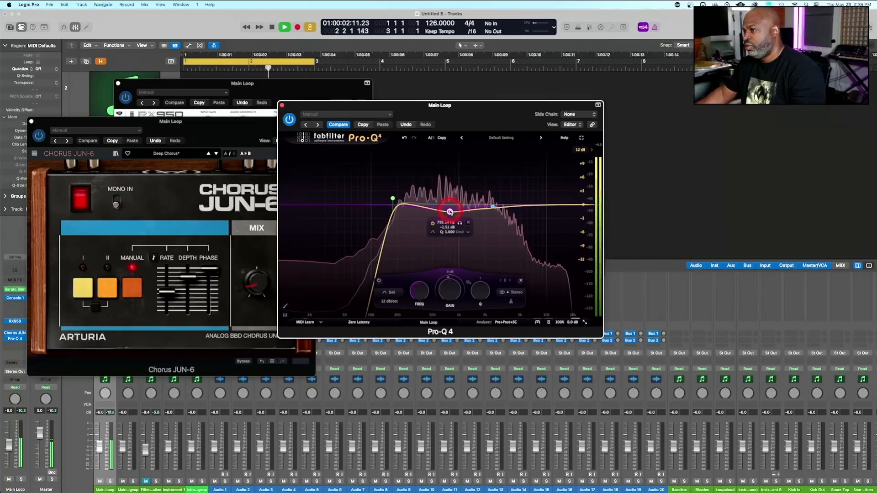
right_click(450, 212)
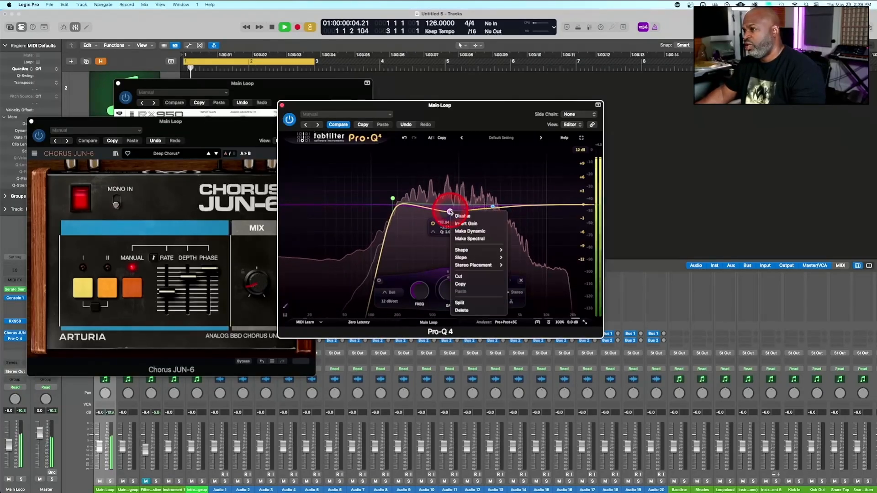
left_click(477, 232)
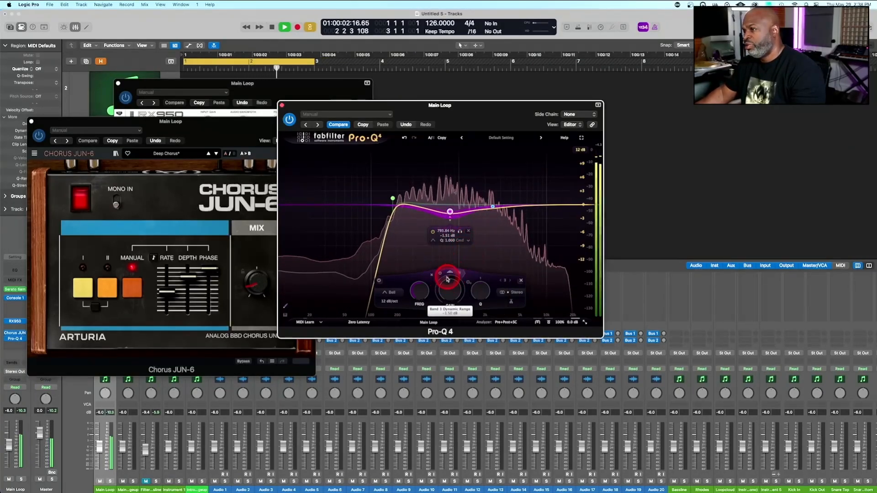
left_click_drag(447, 279, 440, 286)
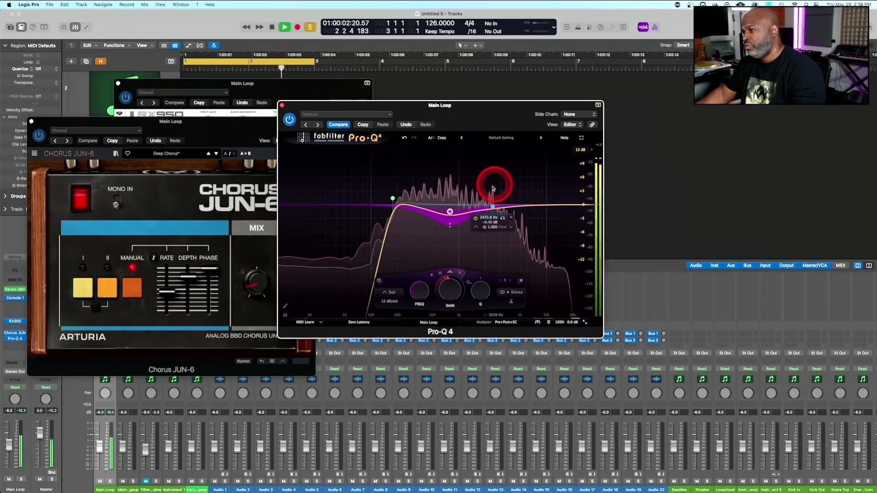
Boost and narrow the 2.4 kHz band to audition it, ending with a cut of about 1.15 dB and Q of 6.192
left_click_drag(492, 206, 490, 164)
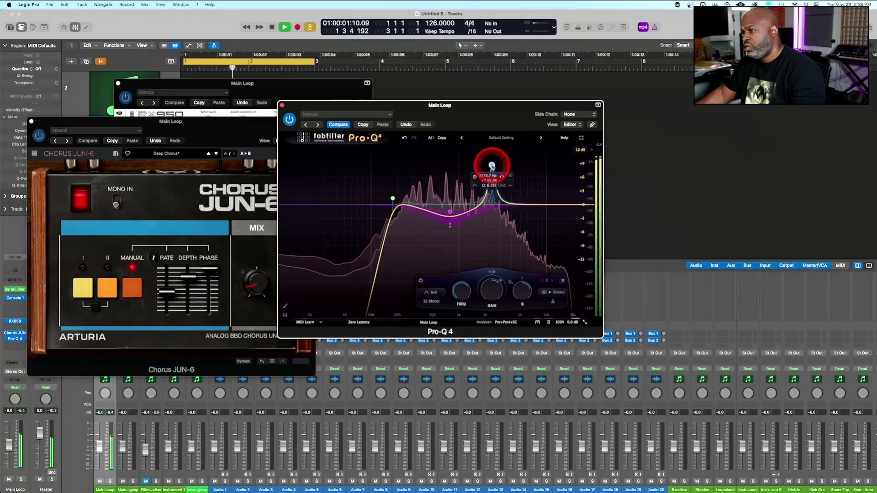
left_click_drag(492, 166, 493, 213)
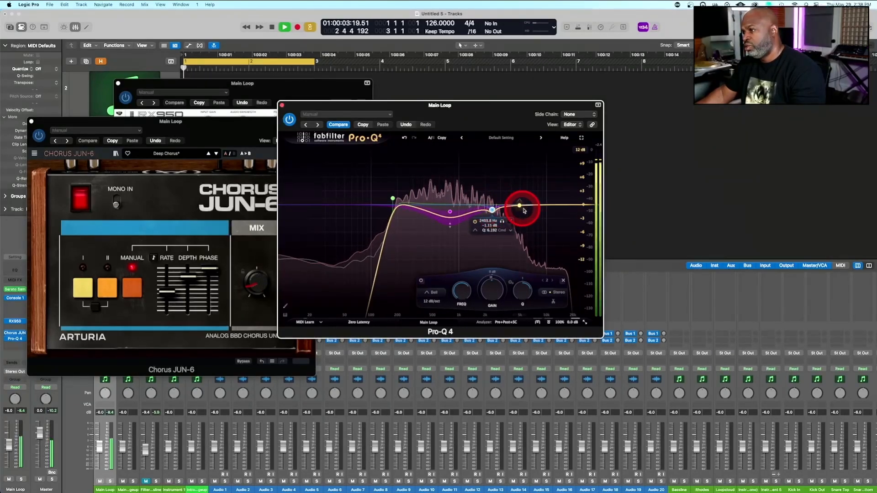
key("space")
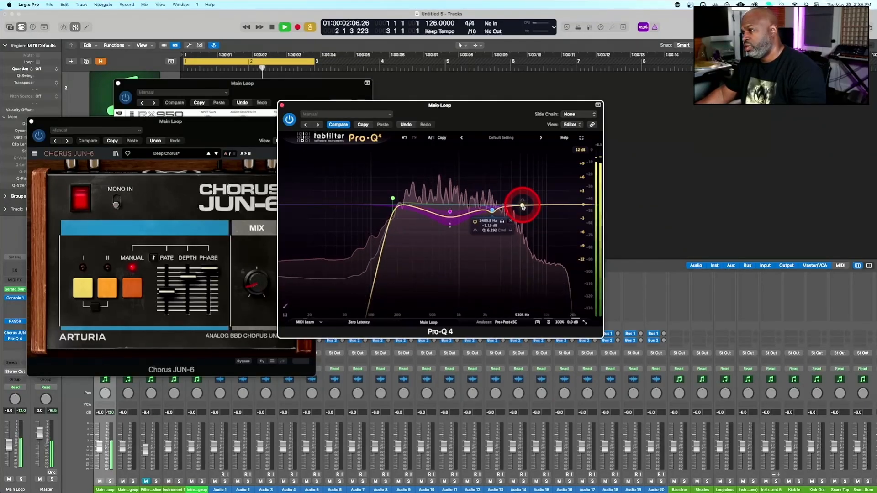
Add a bell, boost and narrow it to find the harsh resonance, and cut about 6.5 dB near 5.3 kHz with Q around 14
left_click_drag(523, 206, 524, 188)
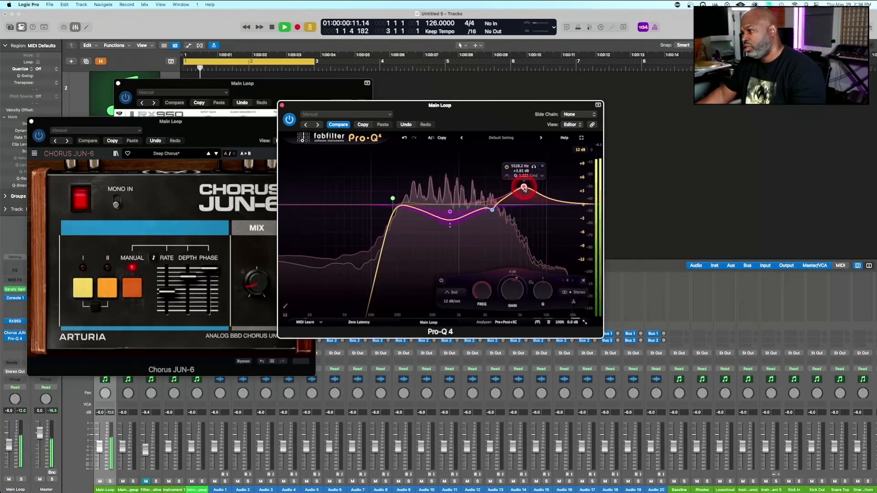
left_click_drag(537, 310, 542, 276)
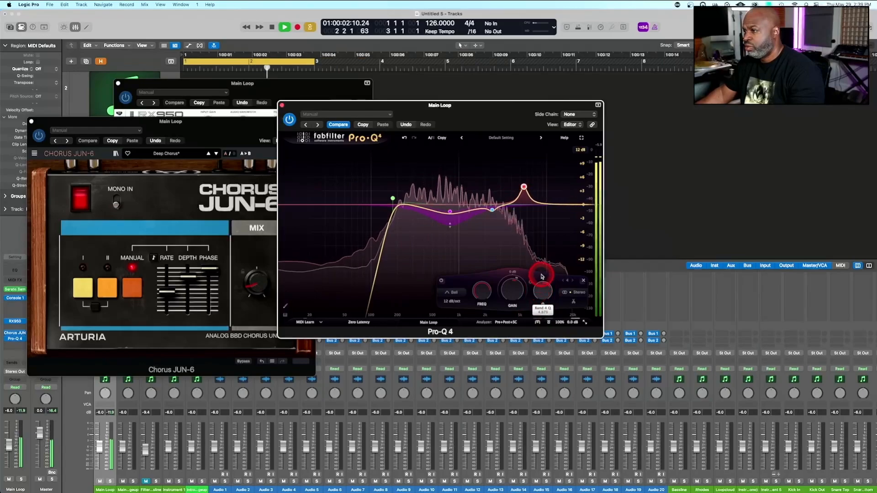
mouse_move(525, 189)
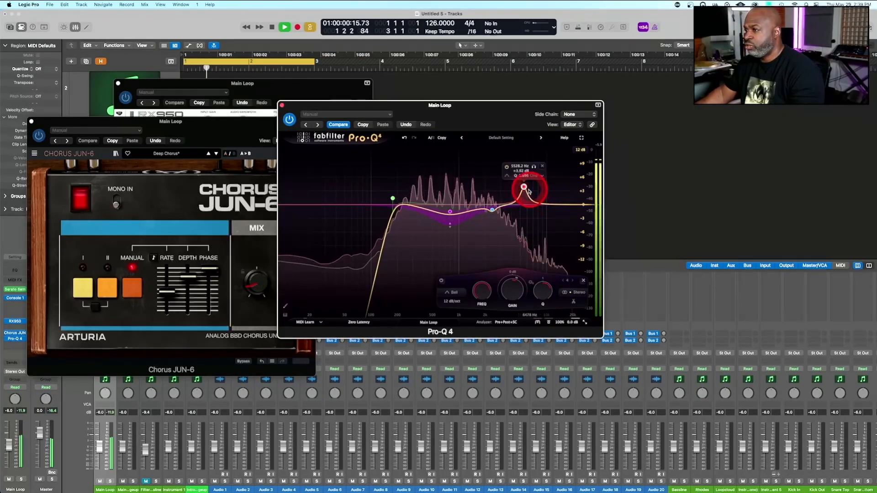
left_click_drag(524, 187, 525, 150)
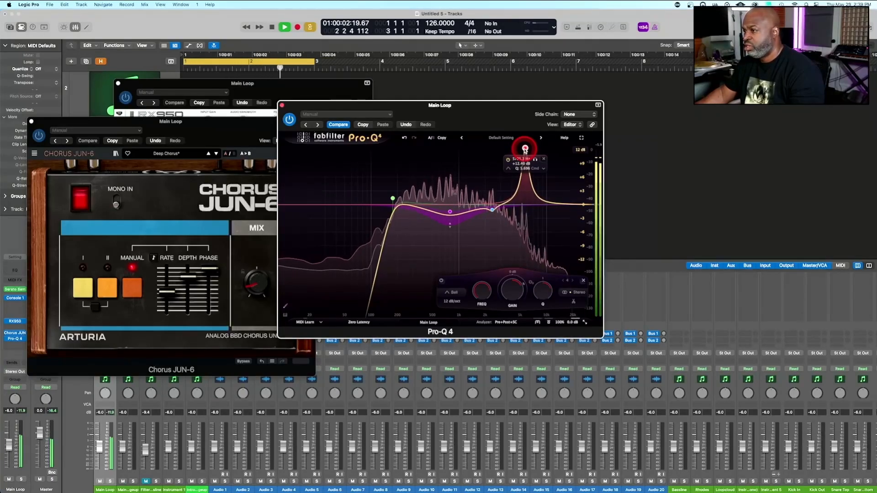
left_click_drag(525, 150, 525, 225)
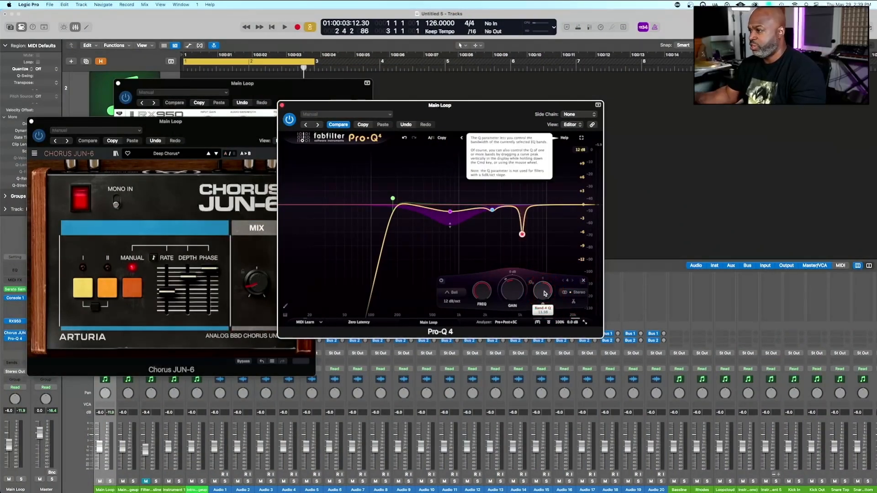
left_click(519, 201)
Resume playback and change the shape of the 5.3 kHz band to Notch
key("space")
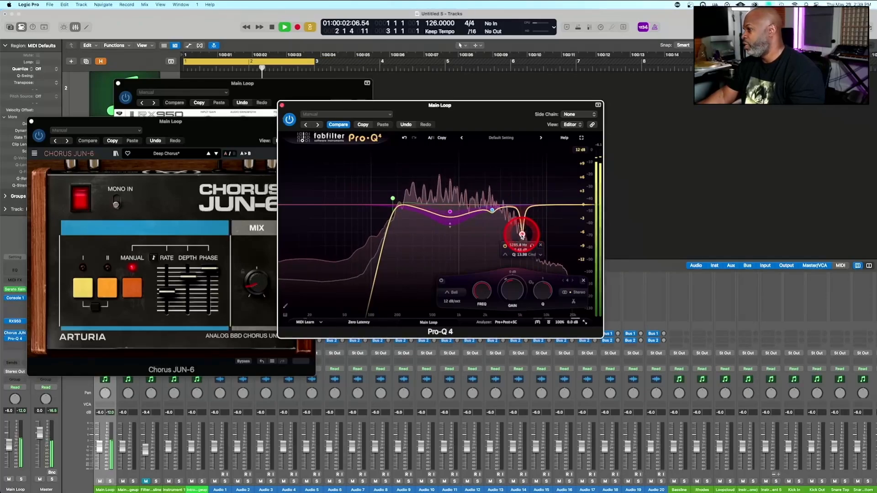
right_click(522, 235)
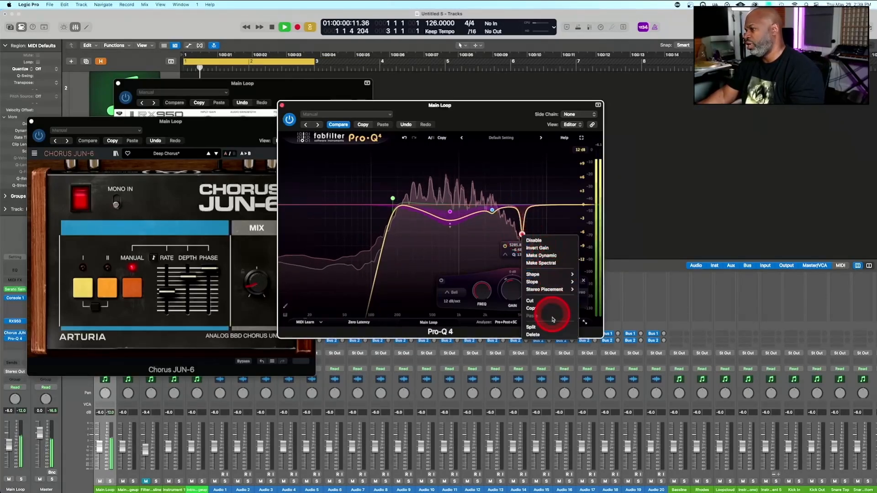
mouse_move(548, 274)
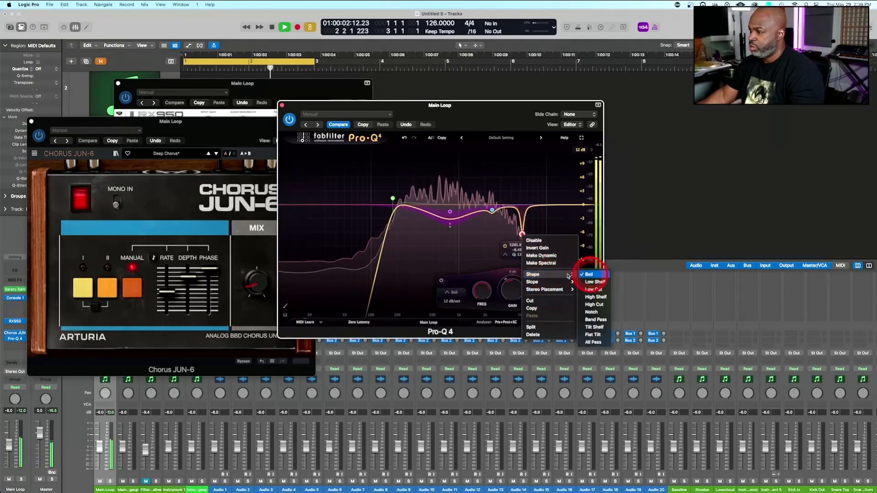
left_click(597, 312)
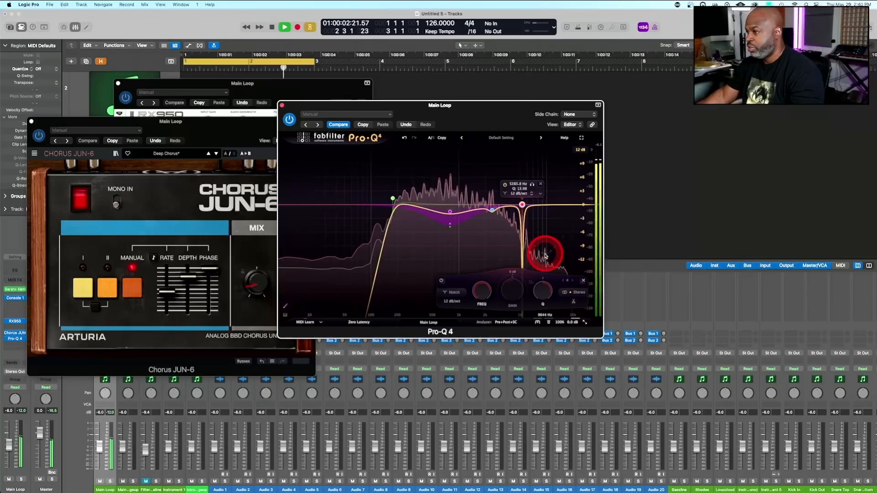
Add another band at about 10 kHz in Pro-Q 4, set its shape to Notch and narrow its bandwidth
left_click(547, 206)
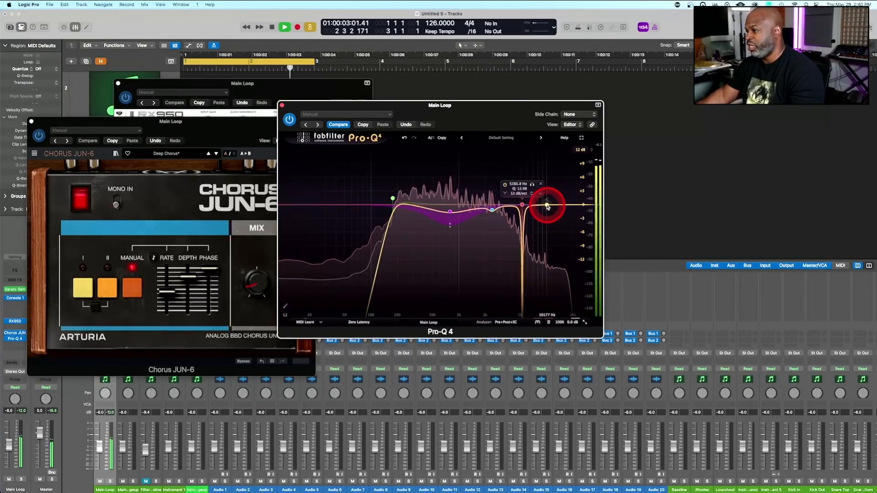
right_click(547, 206)
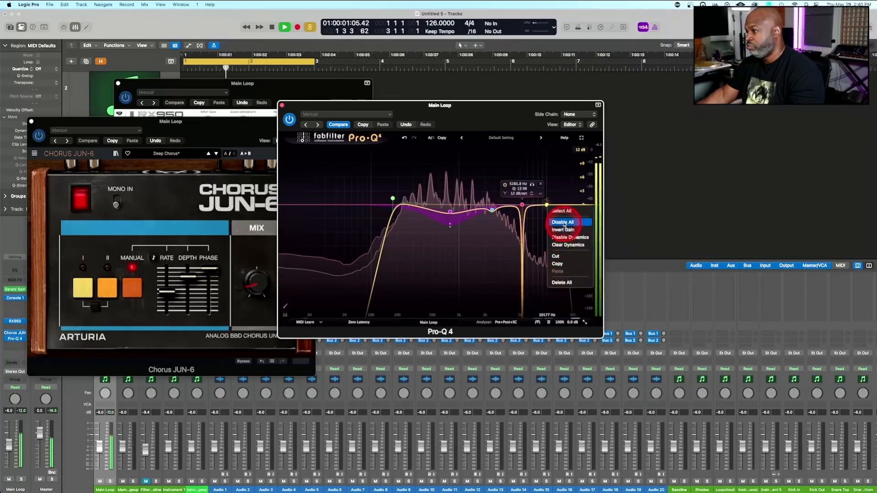
left_click(547, 205)
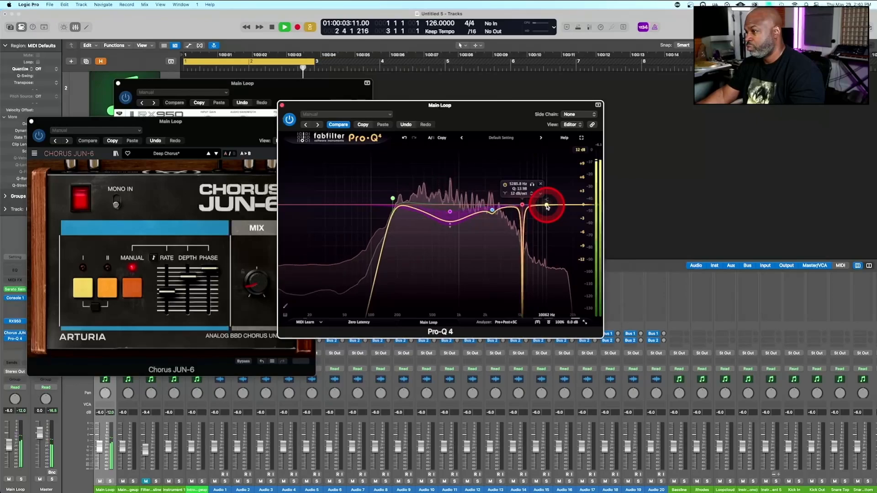
left_click_drag(548, 207, 548, 213)
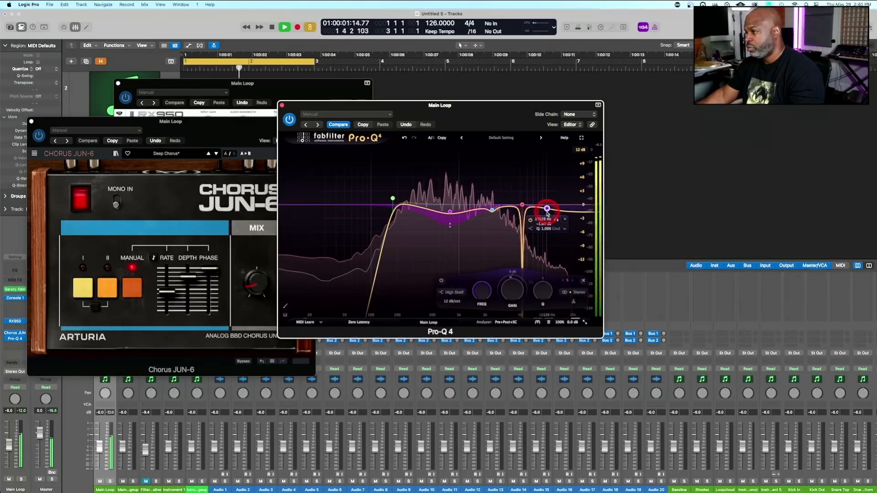
right_click(548, 211)
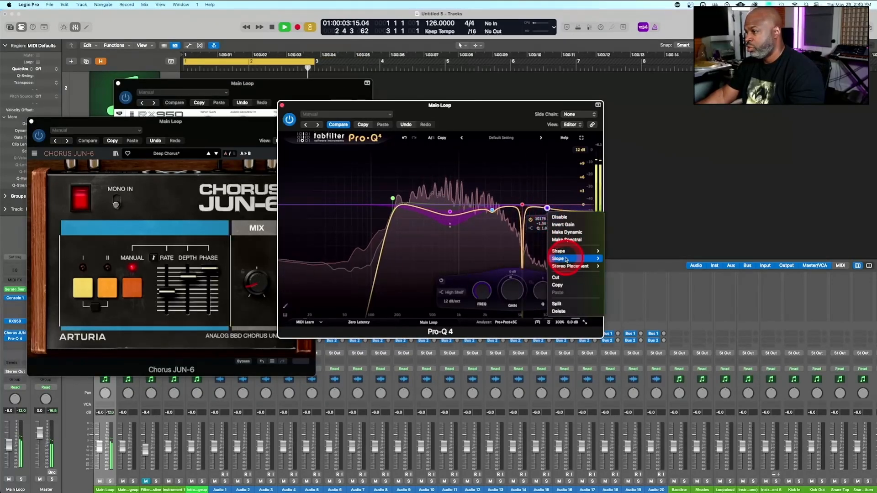
left_click(595, 250)
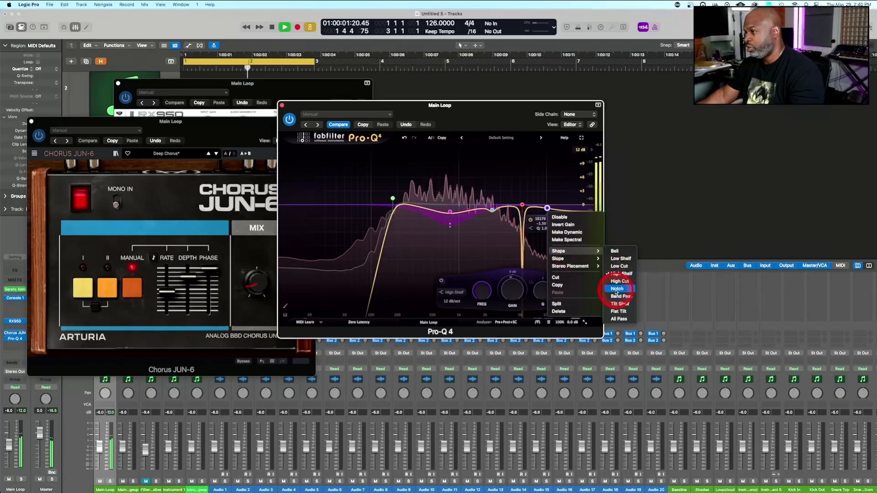
left_click(617, 288)
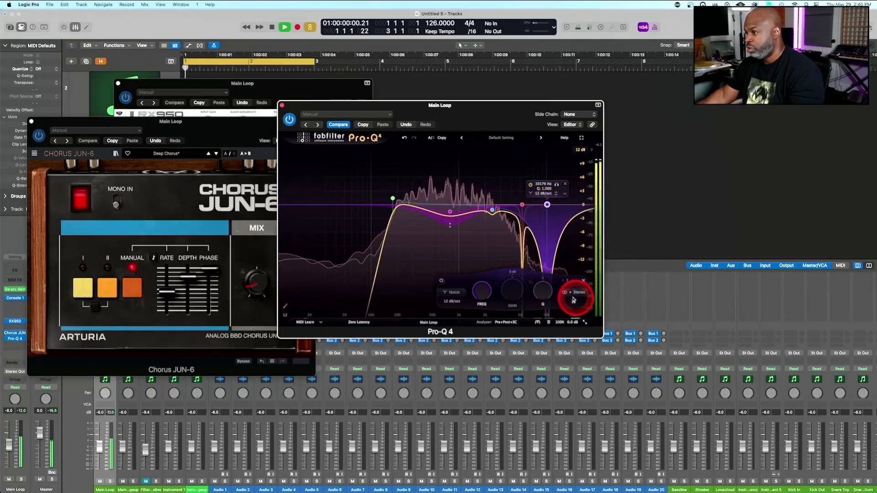
left_click(542, 291)
left_click_drag(540, 302, 544, 291)
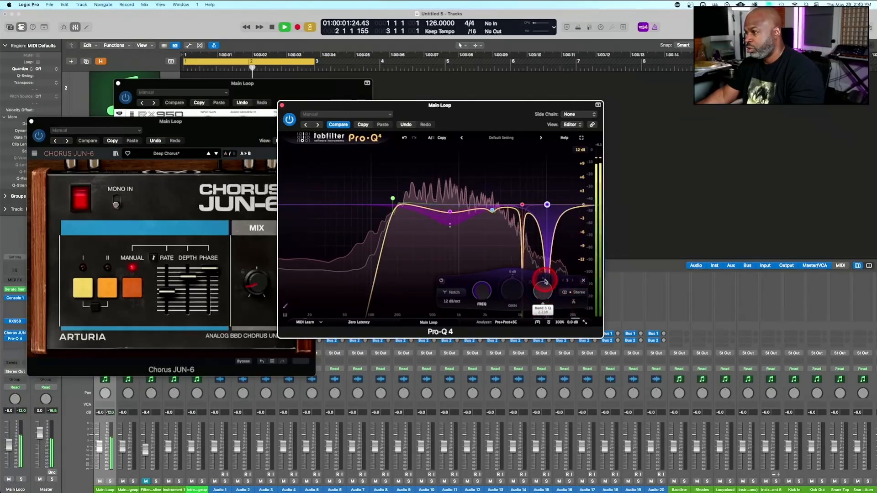
left_click(548, 208)
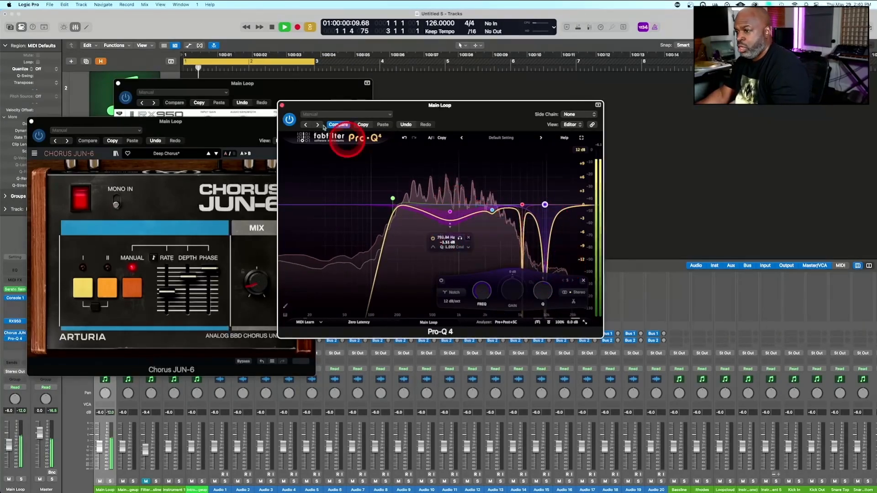
Bypass and re-enable Pro-Q 4 to compare the EQ on the Main Loop, and close the Chorus JUN-6 window
left_click_drag(444, 111, 573, 101)
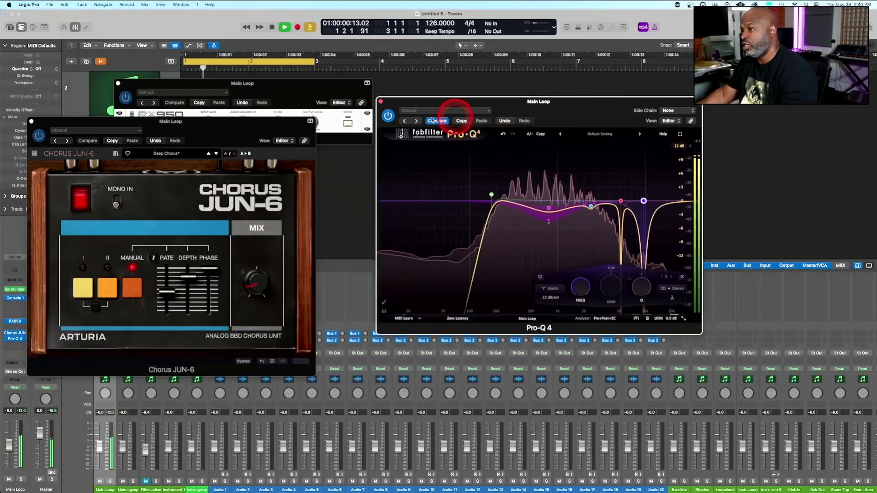
left_click(388, 115)
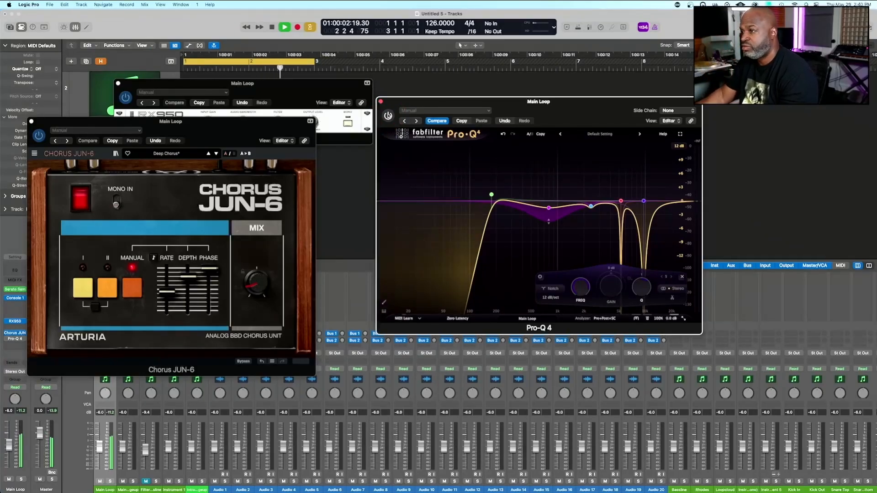
left_click_drag(418, 101, 131, 197)
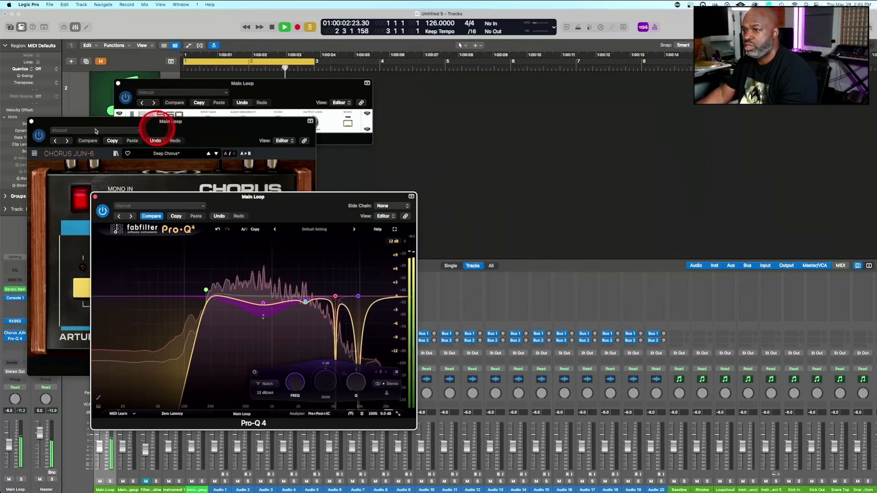
left_click(32, 122)
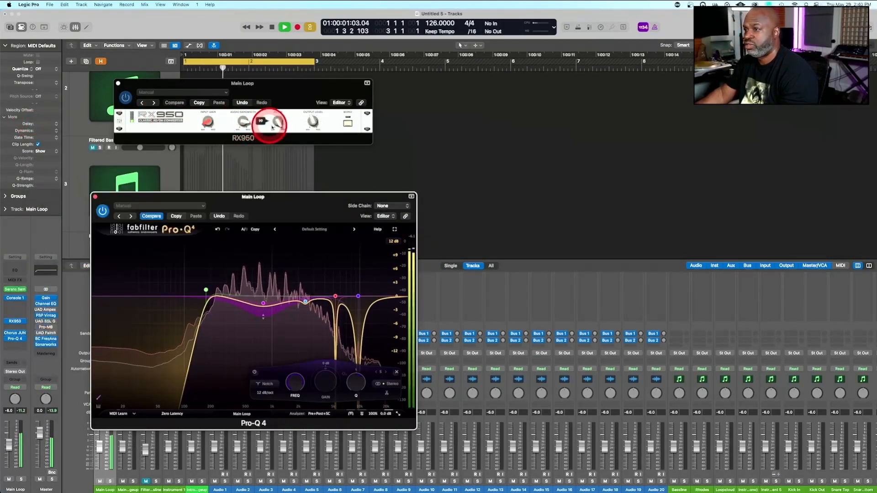
Lower the RX950 filter to darken the Main Loop and unmute the Filtered Bassline track
left_click(279, 122)
left_click_drag(243, 121, 243, 123)
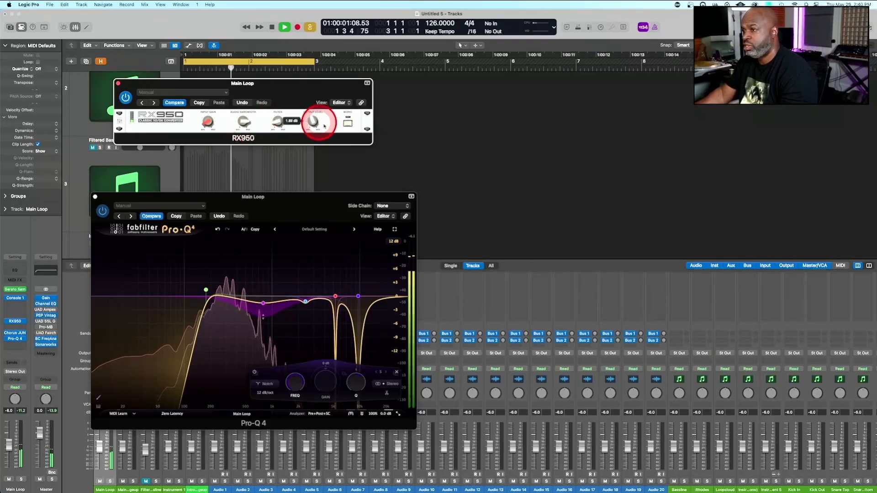
left_click(93, 147)
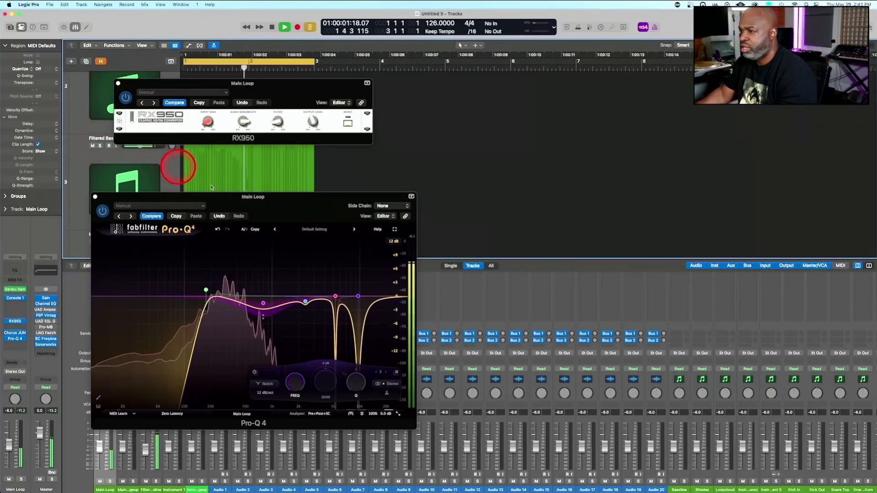
Move the Pro-Q 4 and RX950 windows clear of the track headers and the Main Loop channel's inserts
left_click_drag(307, 200, 610, 100)
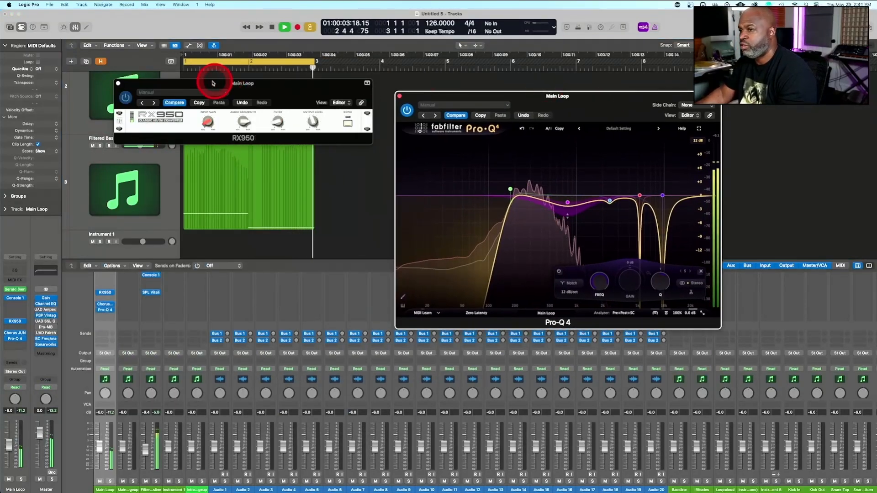
mouse_move(240, 87)
left_mouse_down()
mouse_move(381, 76)
mouse_move(352, 88)
left_mouse_up()
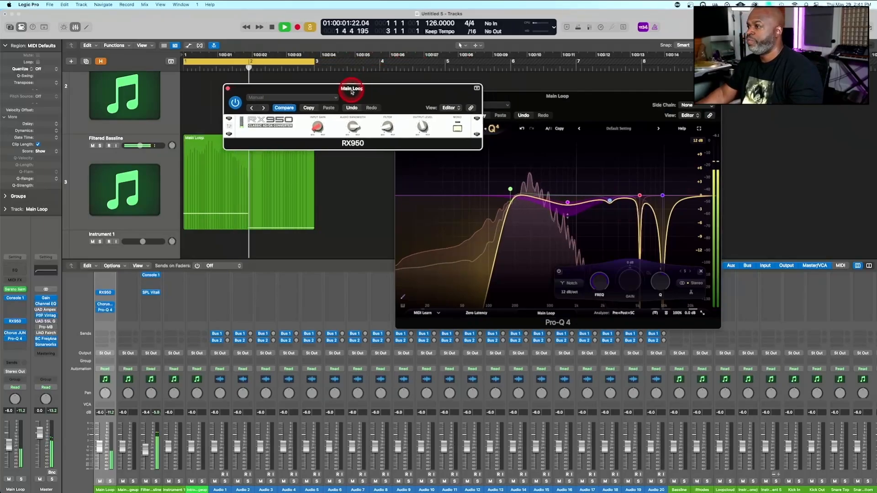
Listen to the Main Loop and Filtered Bassline together, and close the Pro-Q 4 and RX950 windows
left_click(274, 206)
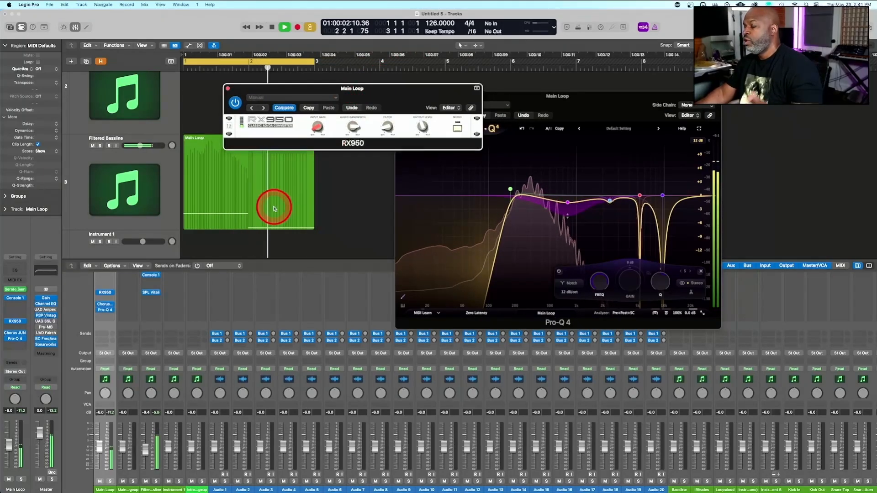
left_click(343, 219)
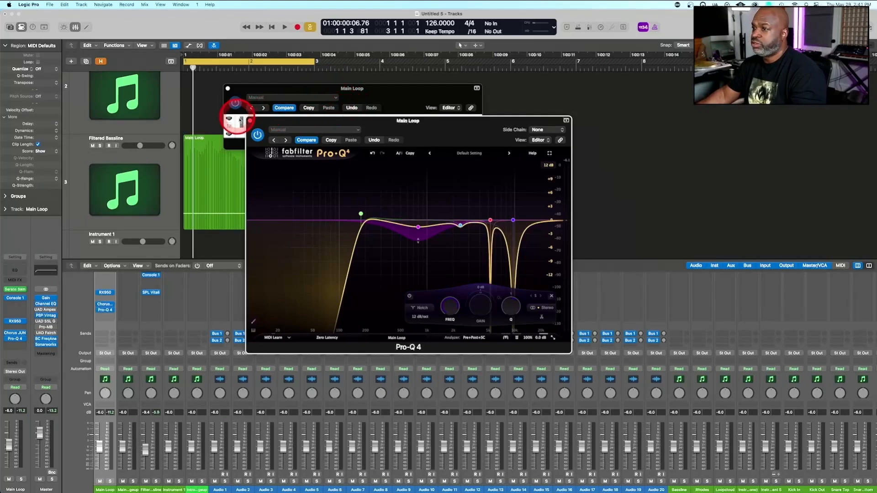
left_click(250, 121)
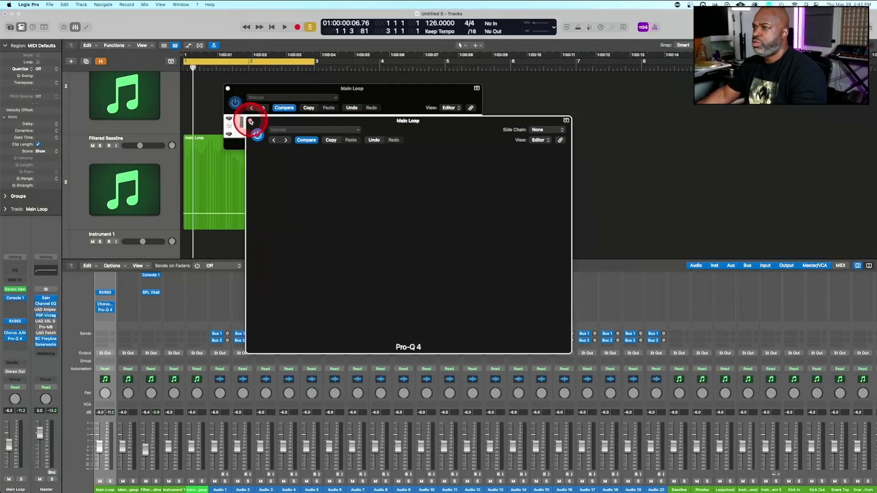
left_click(229, 89)
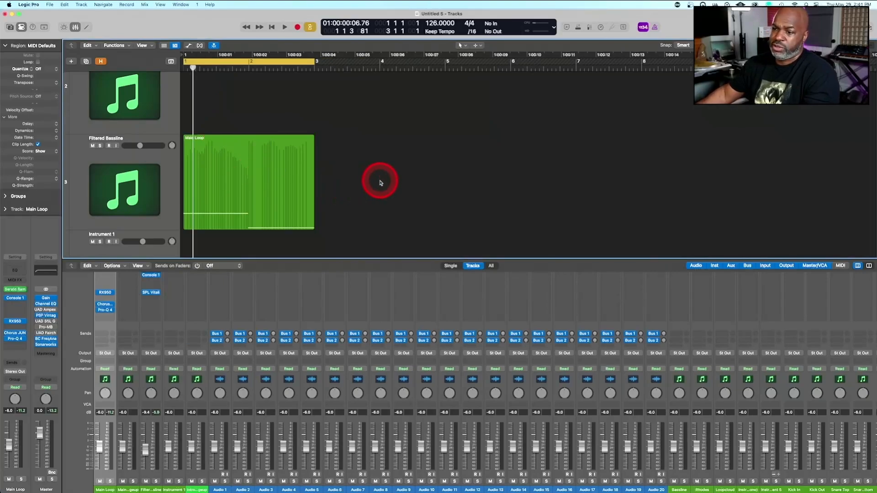
Save the project under the name The Spark
left_click(355, 193, "ctrl+alt")
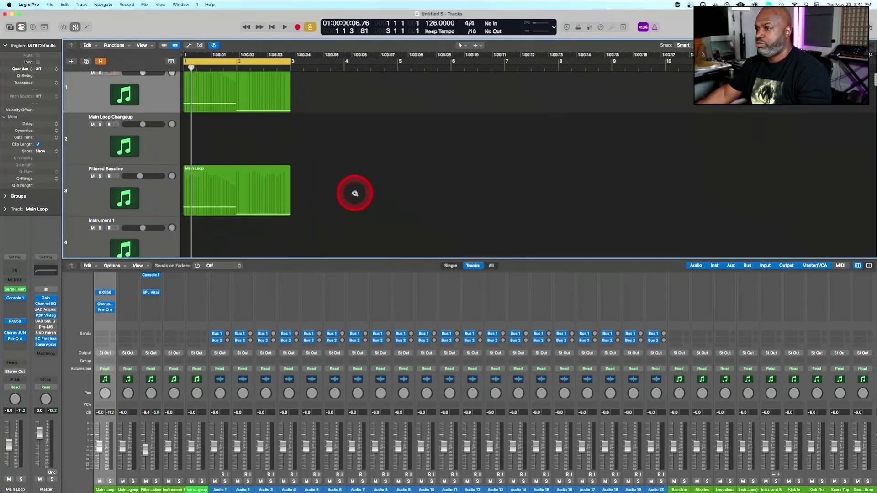
left_click(355, 193, "ctrl+alt")
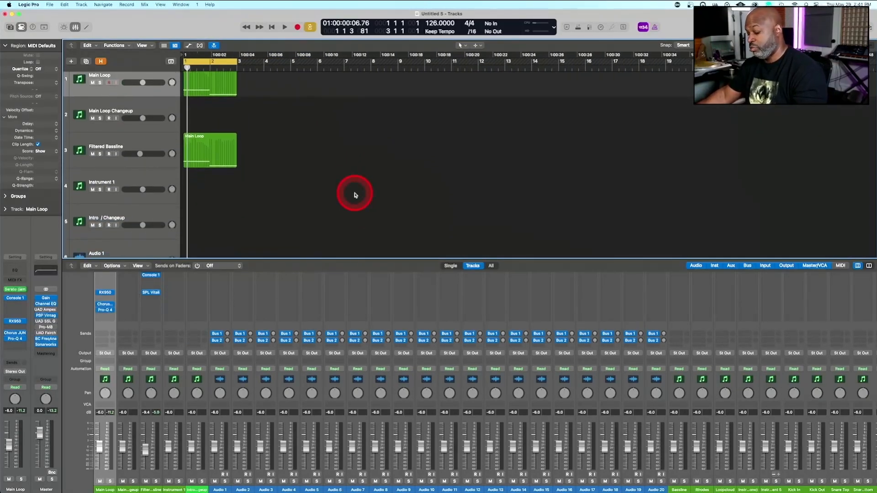
left_click(354, 194)
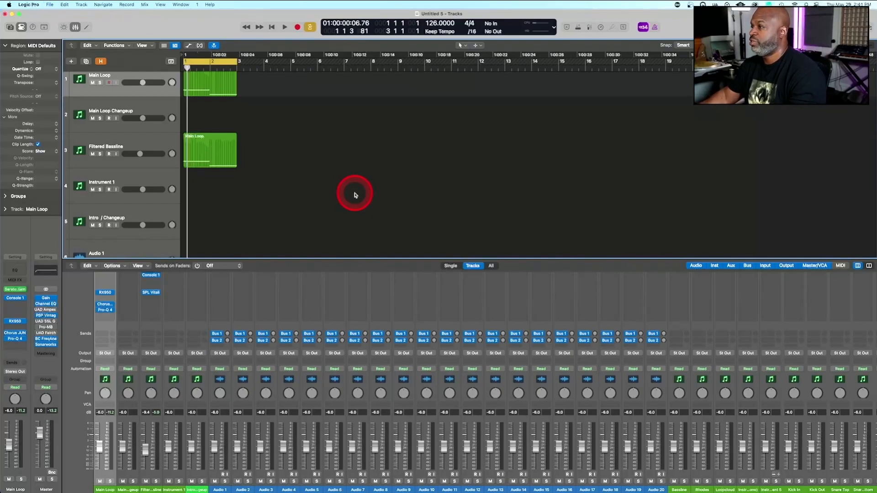
key("super+s")
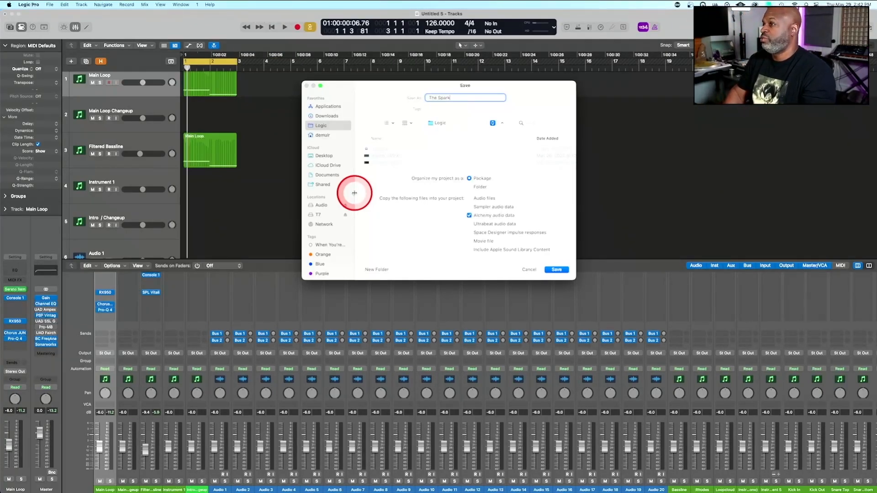
key("Return")
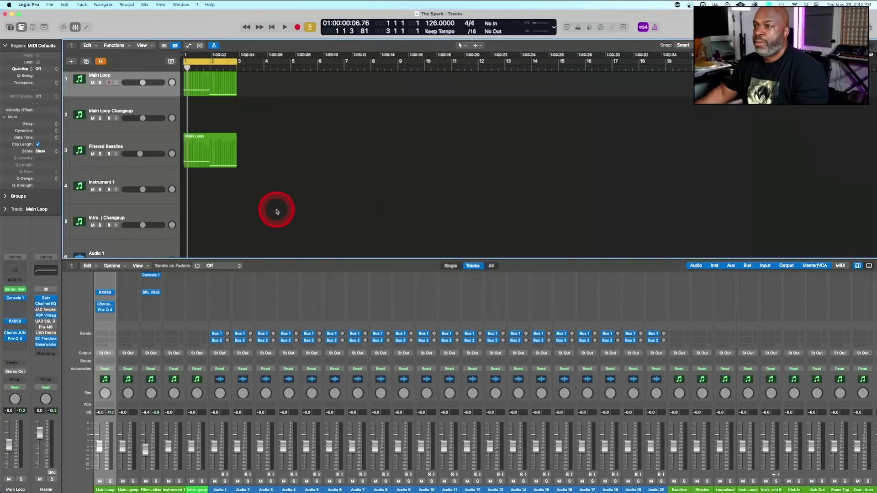
Select the Intro / Changeup track, open its Serato Sample instrument and inspect the waveform at Marker 1 up close
scroll(144, 171, "up", 1)
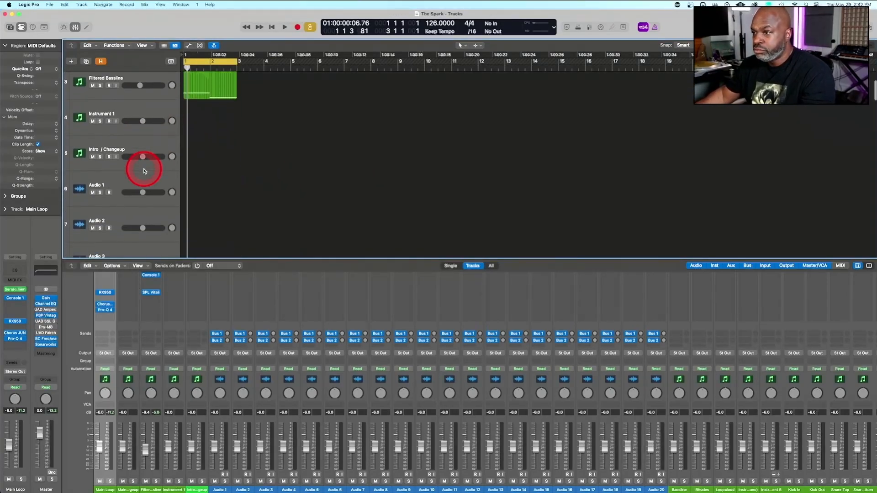
left_click(134, 227)
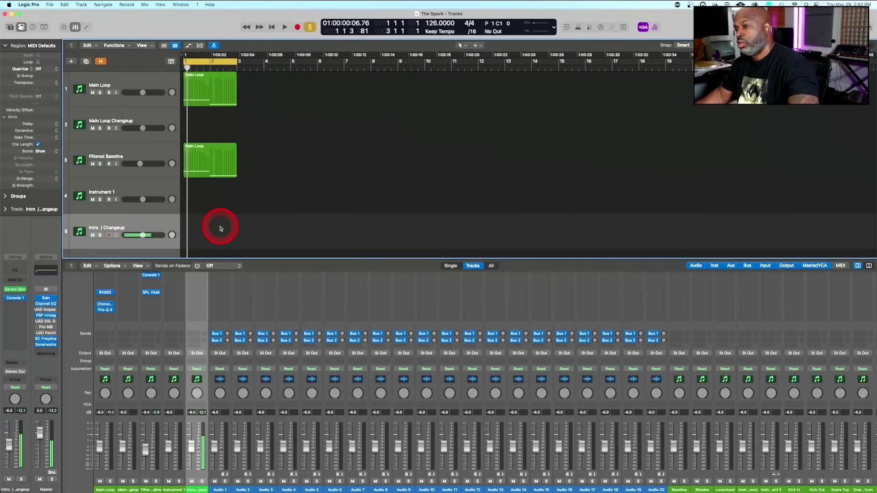
scroll(208, 304, "up", 3)
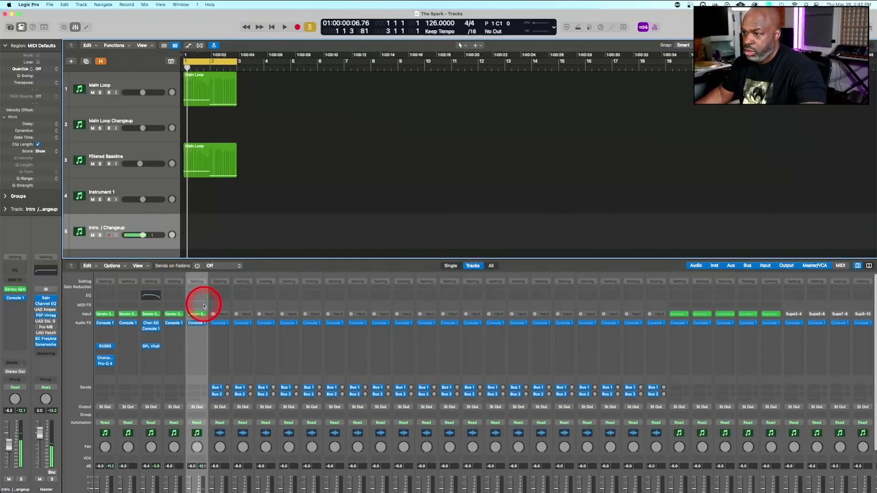
left_click(199, 315)
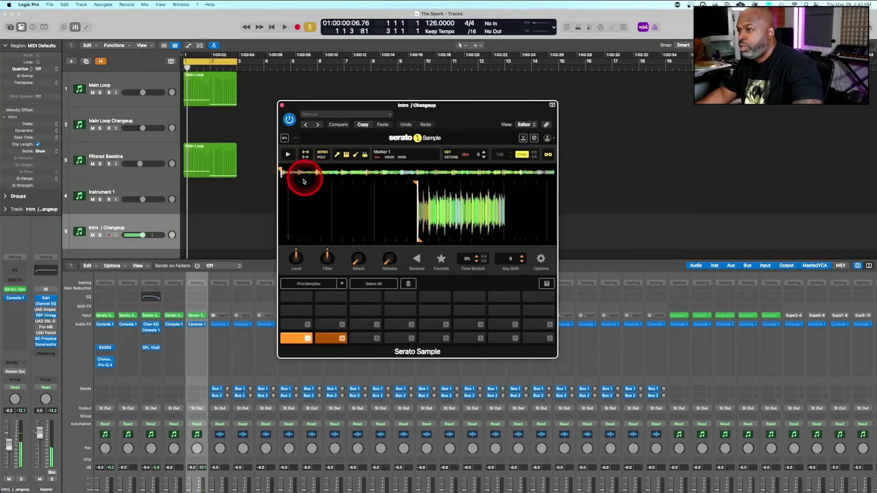
left_click(289, 186)
left_click(293, 187)
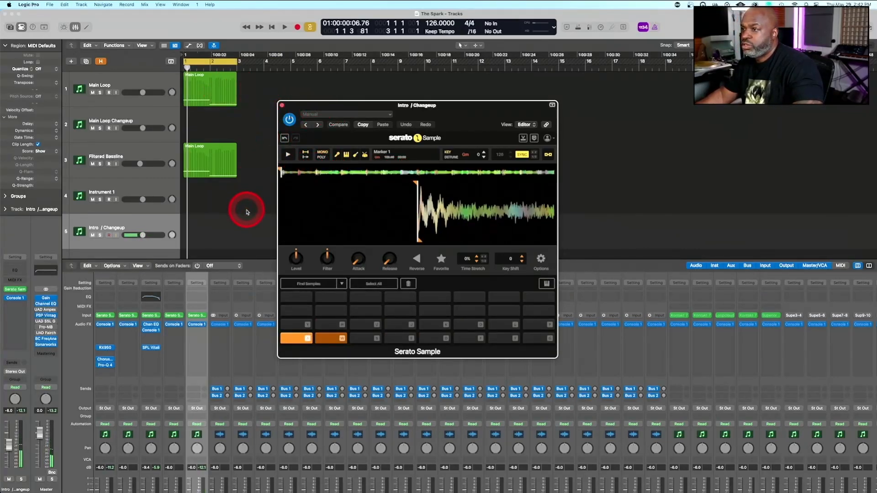
Move the Main Loop and Filtered Bassline regions together so they start at bar 2
left_click_drag(245, 208, 235, 78)
left_click(191, 83)
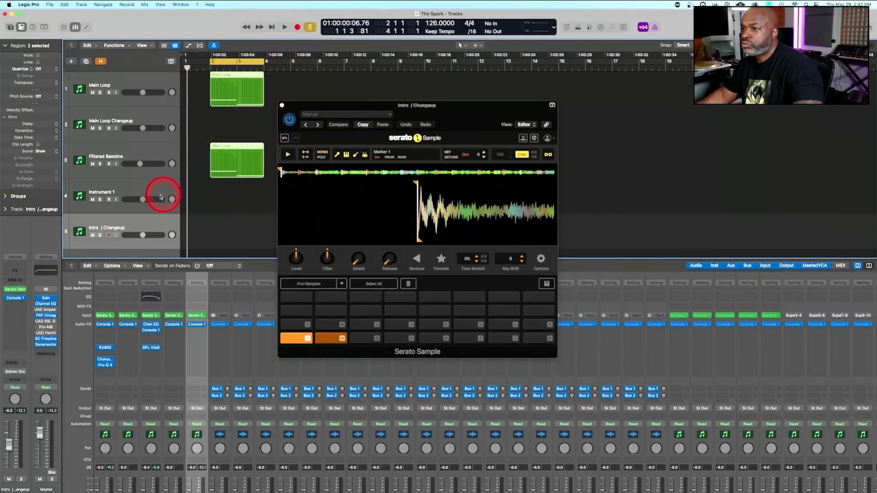
left_click(145, 189)
Set the cycle range to bar 1 and record the intro sample there on the Intro / Changeup track
left_click(133, 225)
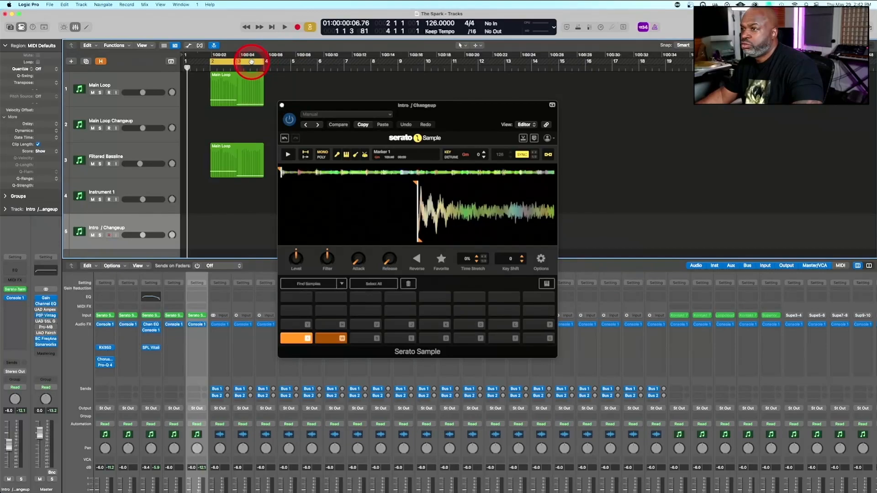
left_click_drag(251, 61, 213, 66)
key("r")
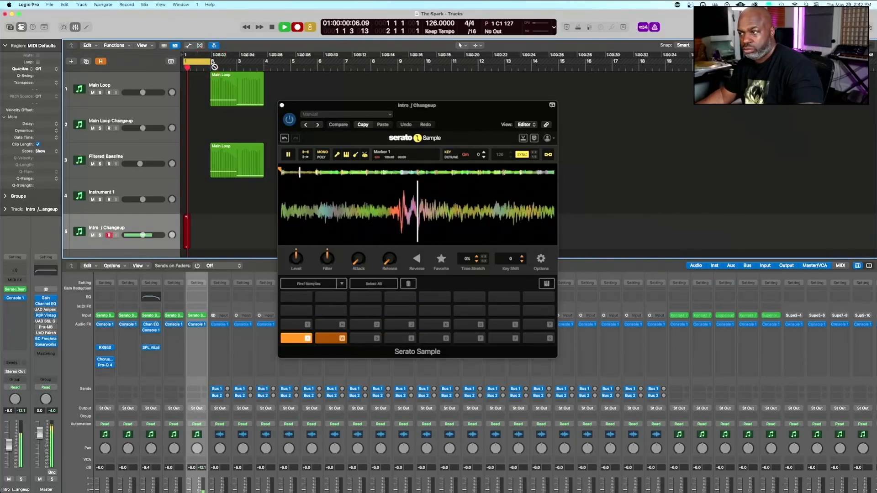
key("space")
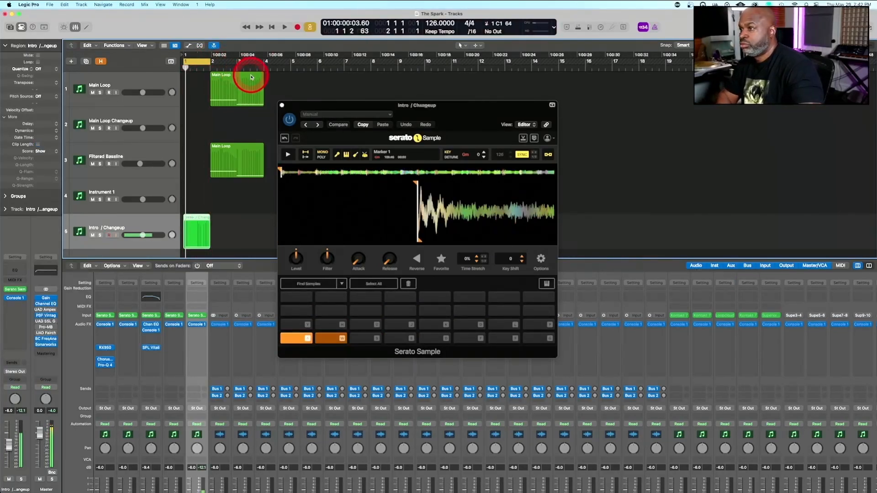
Quantize the recorded Intro / Changeup note to 1/16 Note, extend it to the end of bar 1 and play it back
double_click(196, 236)
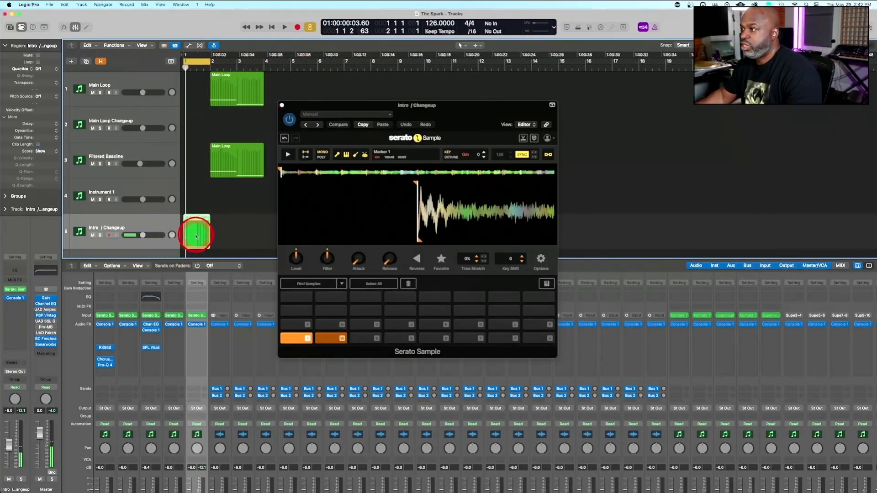
left_click_drag(219, 397, 233, 437)
left_click(131, 397)
left_click(232, 443)
left_click(131, 398)
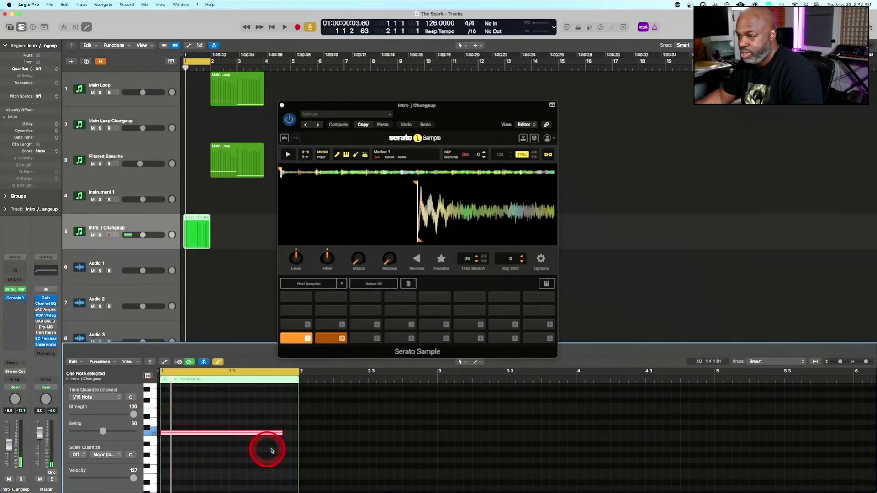
left_click_drag(284, 435, 297, 435)
key("space")
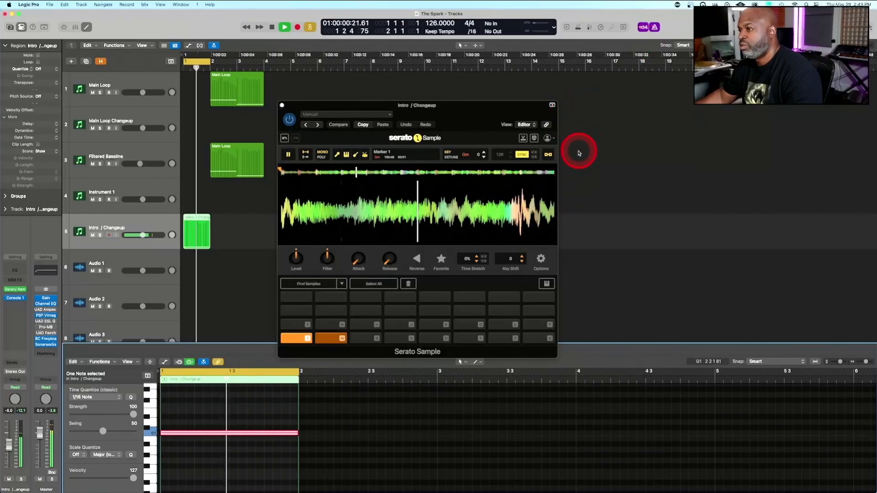
key("space")
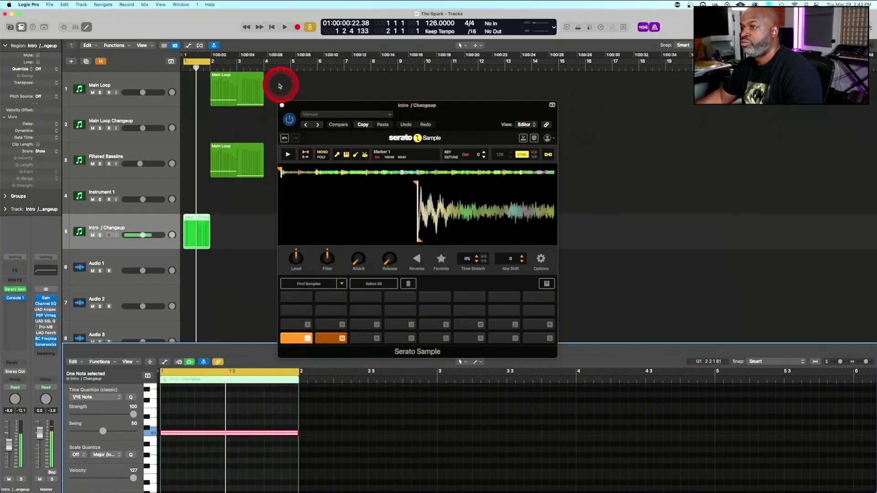
Move the Main Loop and Filtered Bassline regions together so they start at bar 4
left_click_drag(278, 86, 218, 156)
key("super+u")
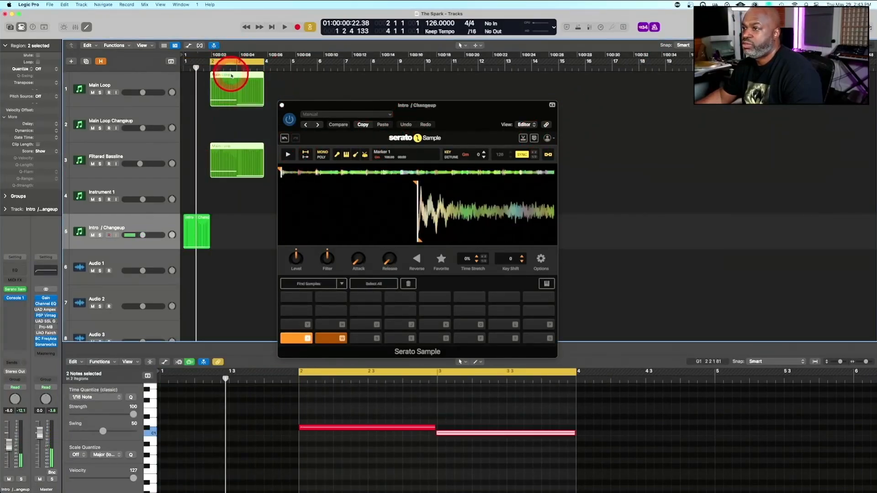
left_click_drag(232, 75, 287, 81)
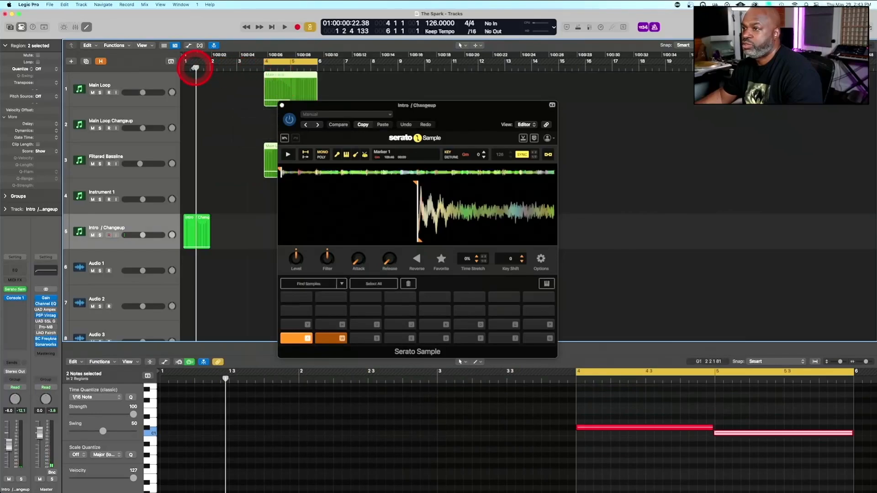
Extend the Intro / Changeup region and its note to the start of bar 3, and play it back
left_click_drag(210, 242, 234, 237)
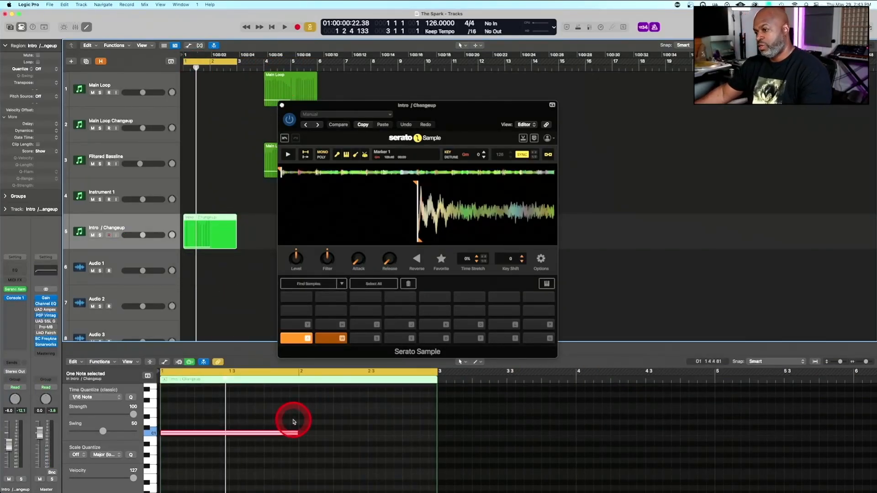
left_click_drag(297, 432, 435, 425)
key("space")
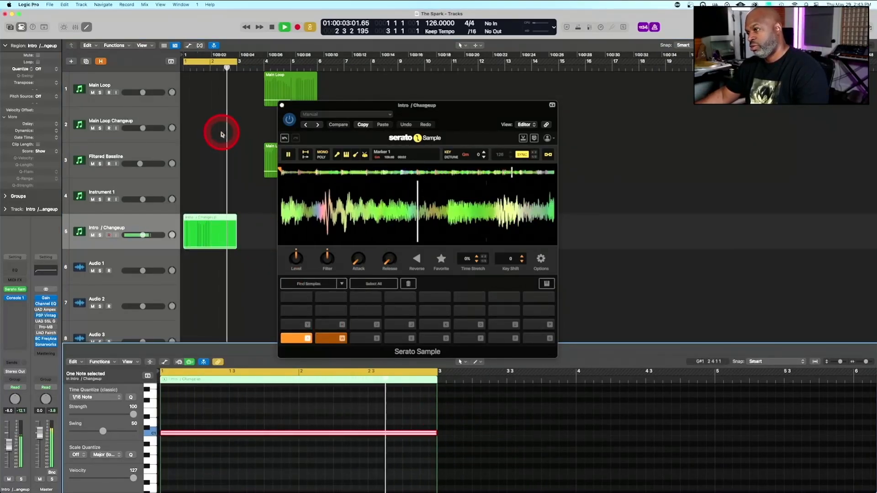
Mute and unmute the drums stem in Serato Sample during playback to compare the intro sample with and without drums
left_click(364, 154)
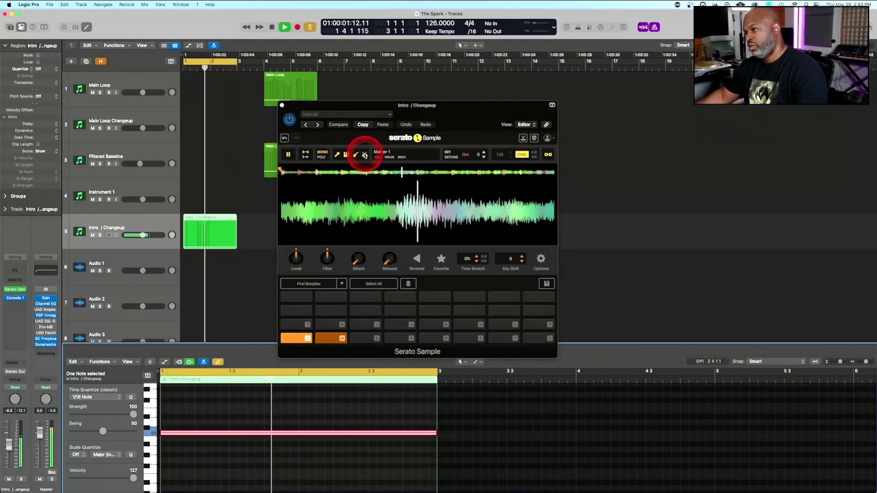
left_click(365, 154)
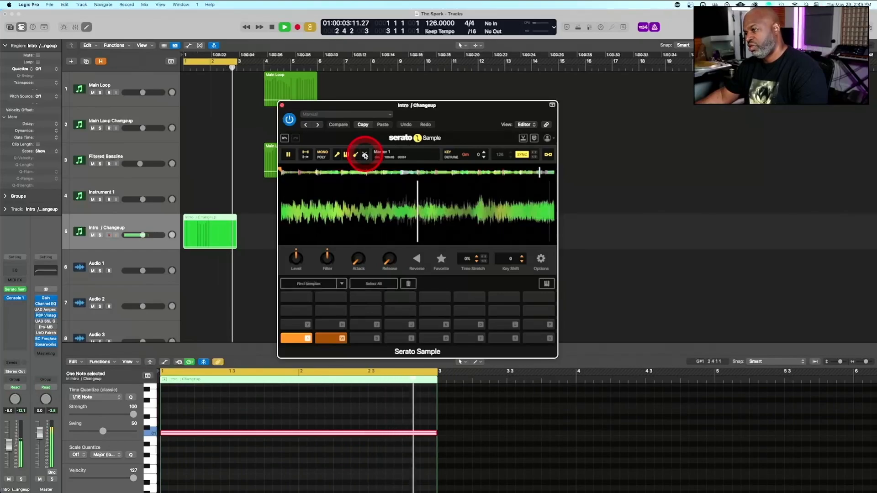
left_click(366, 154)
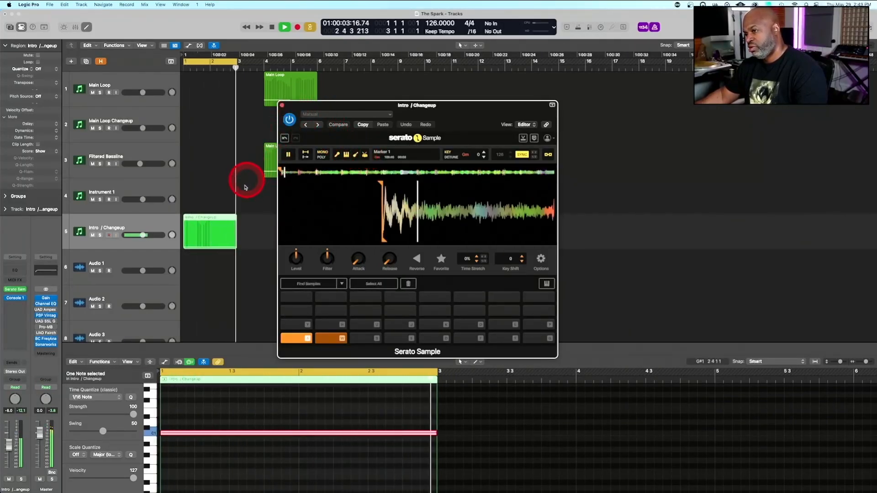
key("space")
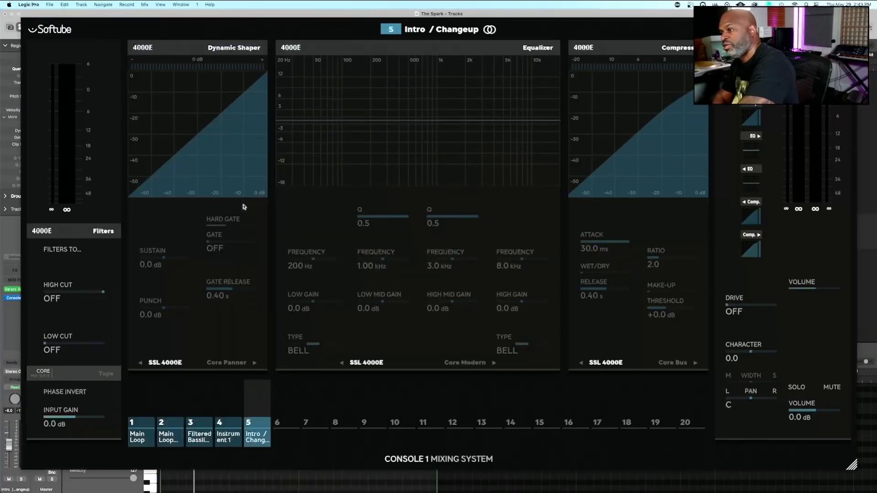
Set the Intro / Changeup channel's low cut to 254 Hz and input gain to 1.9 dB in Console 1 during playback
key("space")
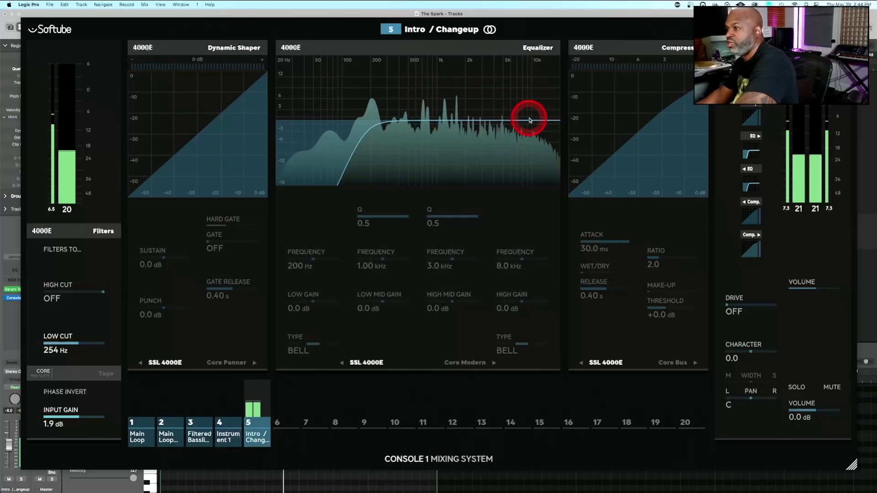
key("space")
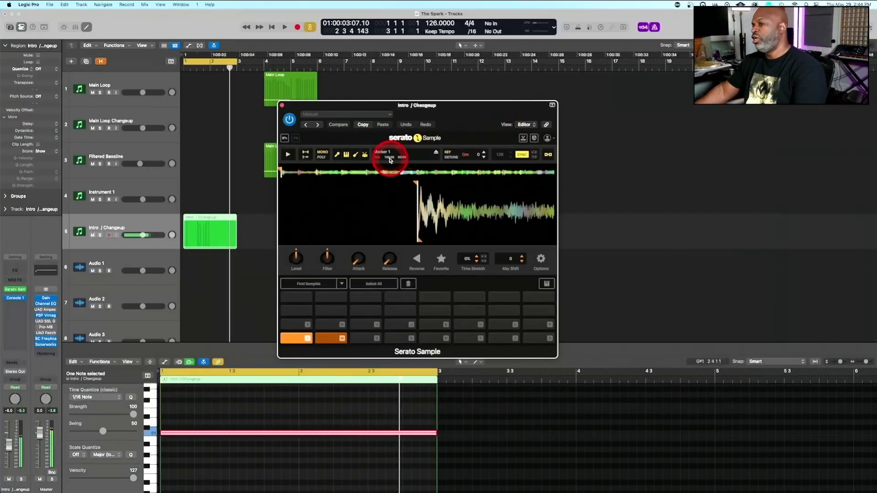
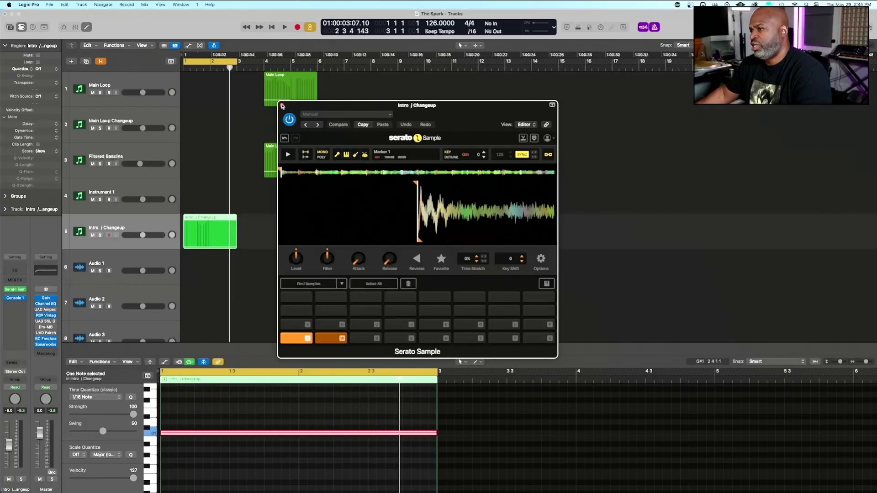
Close the Intro / Changeup sampler window and play back the Intro / Changeup region
left_click(283, 105)
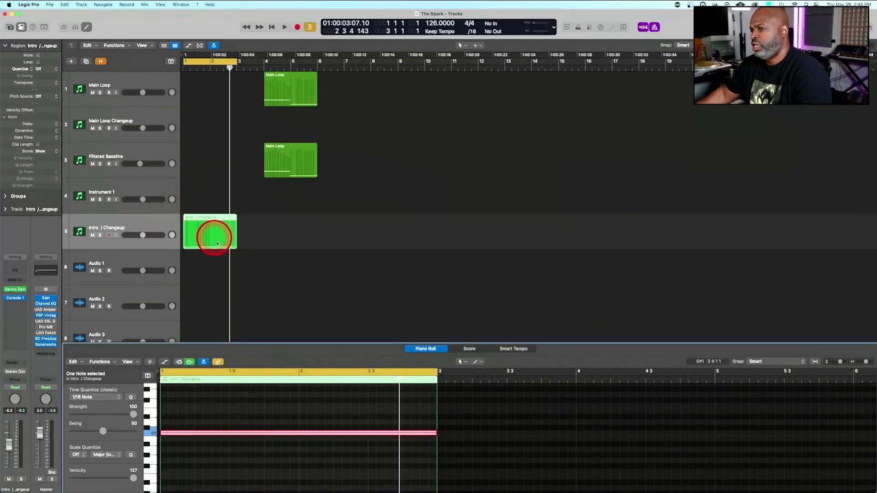
key("space")
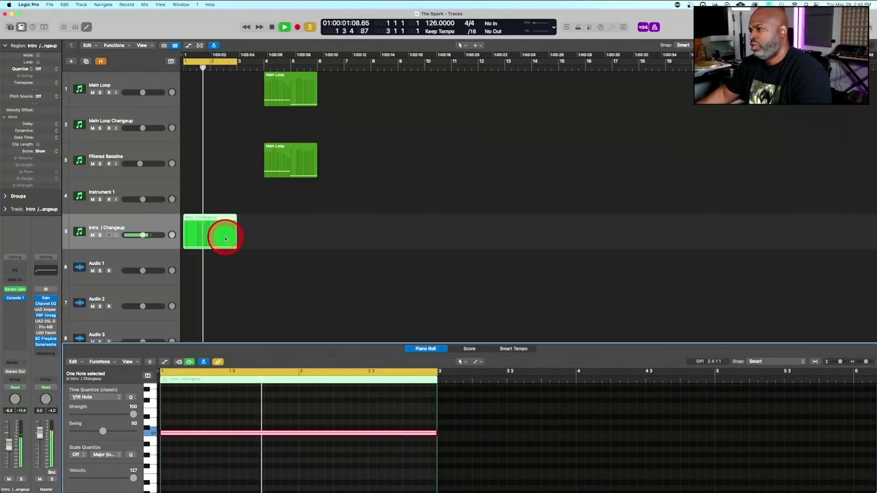
key("space")
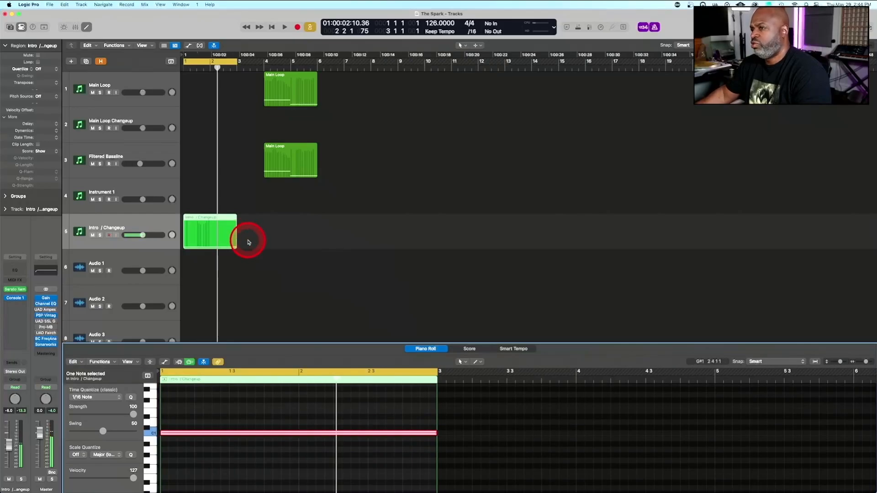
scroll(248, 242, "down", 5)
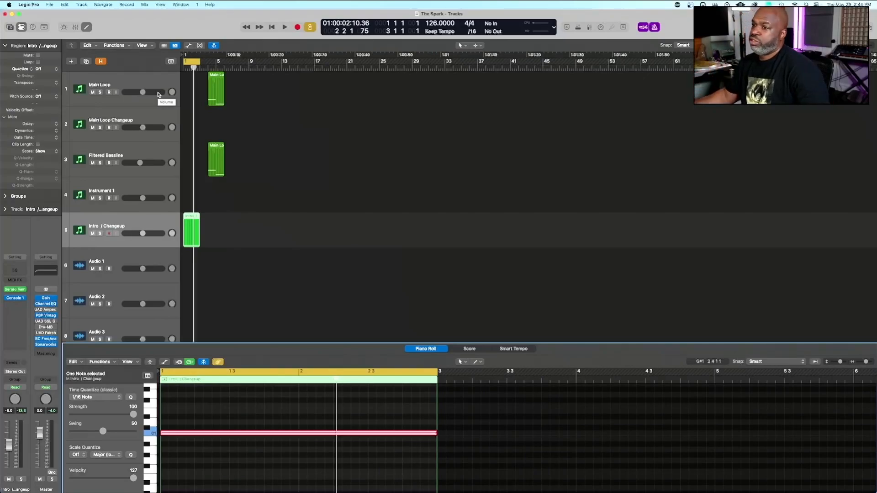
Open Serato Sample on the Main Loop Changeup track and copy the Main Loop region onto that track at bar 1
left_click(145, 115)
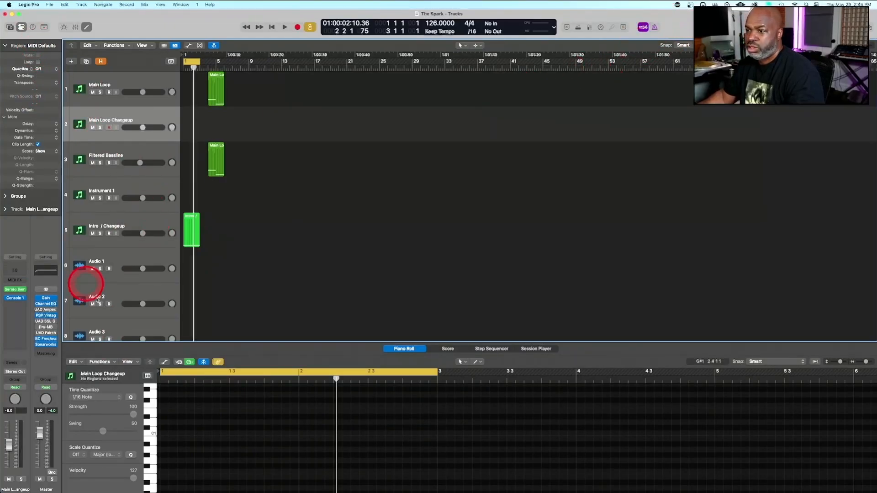
left_click(15, 293)
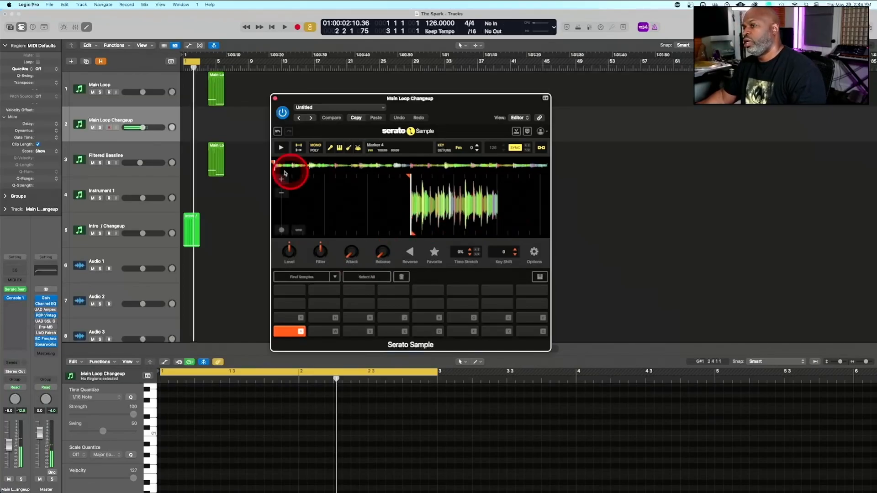
left_click(216, 83)
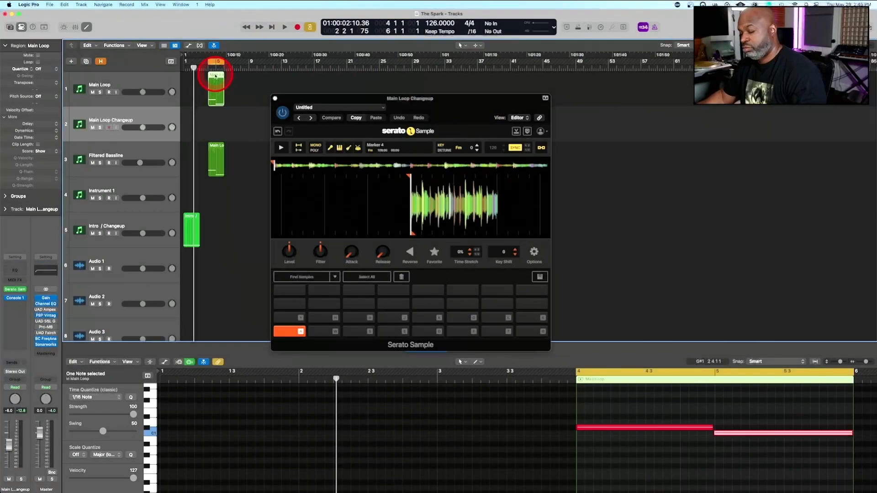
left_click_drag(215, 76, 177, 123)
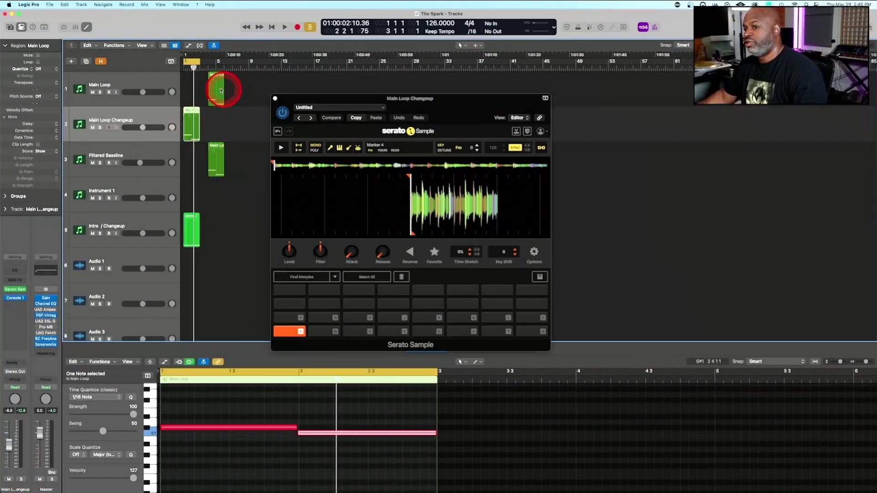
left_click(193, 111)
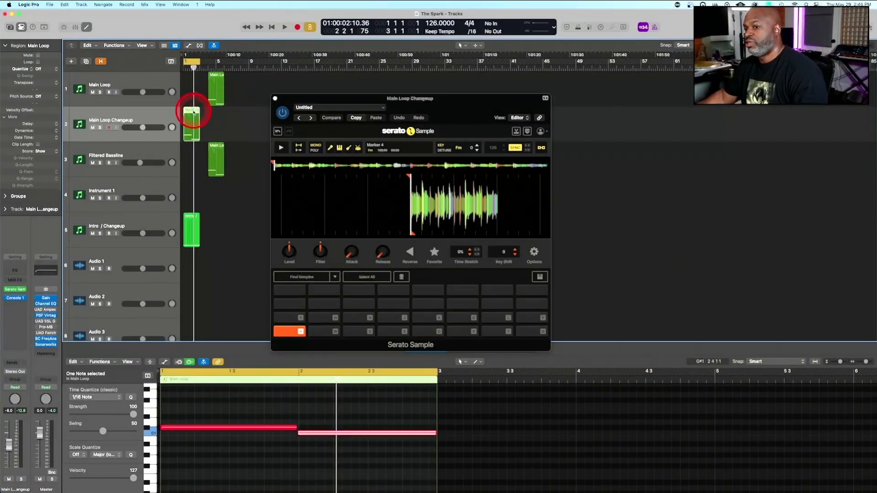
Delete the C1 note in bar 2 of the copied region, extend the remaining note to bar 3, and play it back
key("e")
double_click(195, 137)
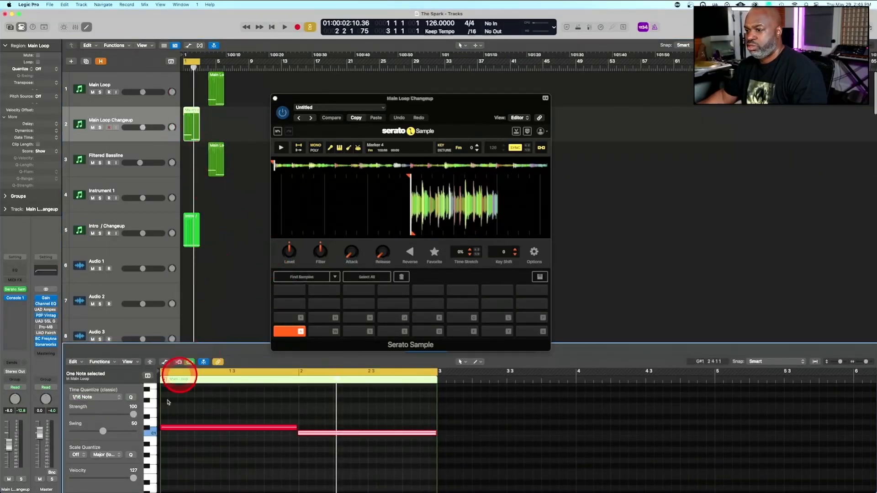
left_click(155, 434)
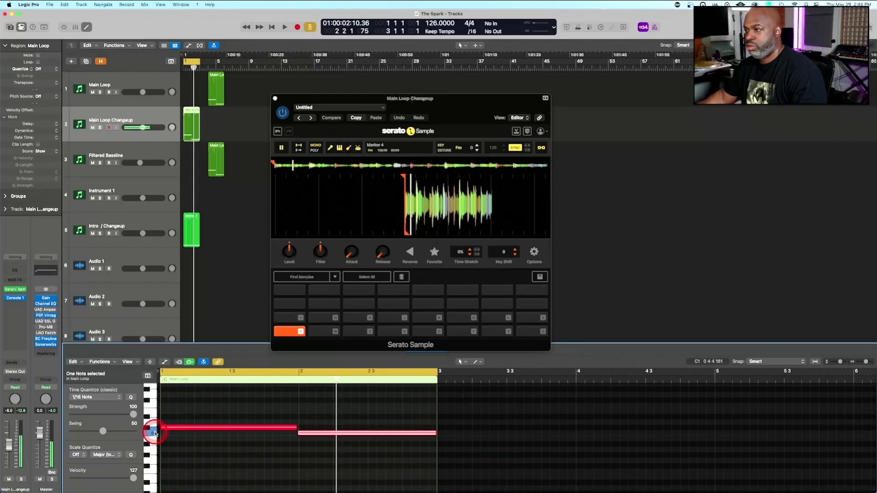
left_click_drag(324, 414, 333, 443)
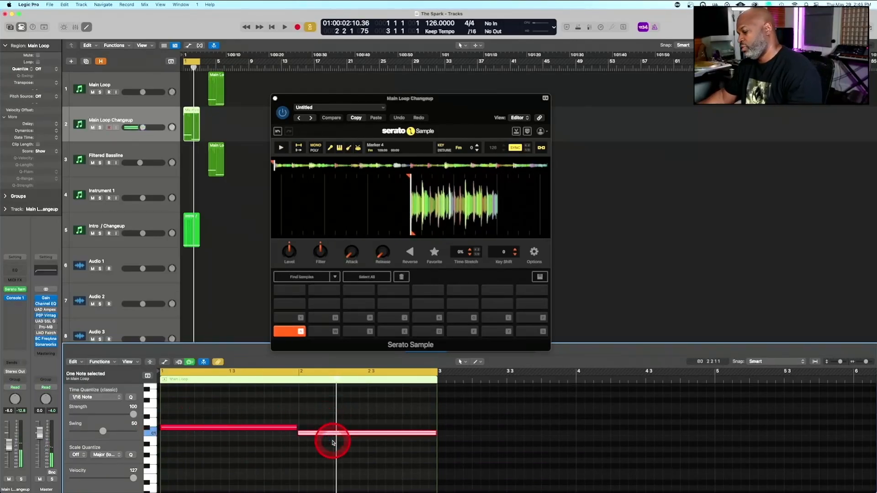
key("Delete")
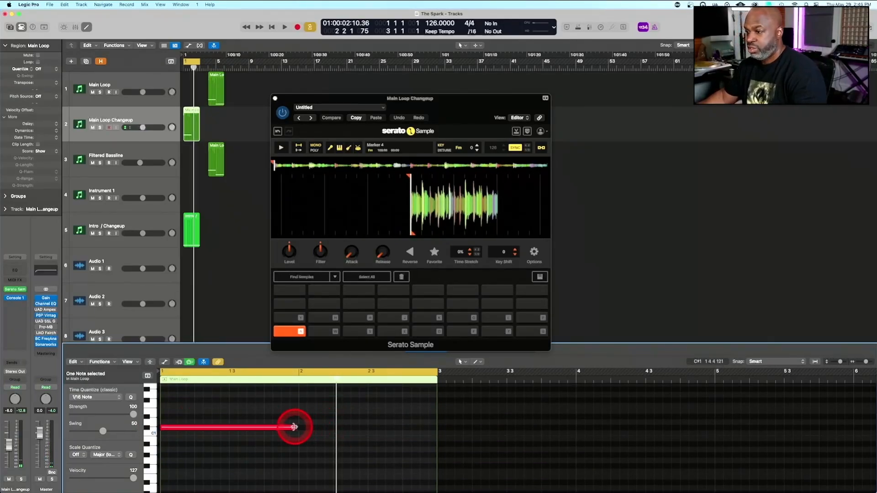
left_click_drag(294, 427, 434, 423)
key("space")
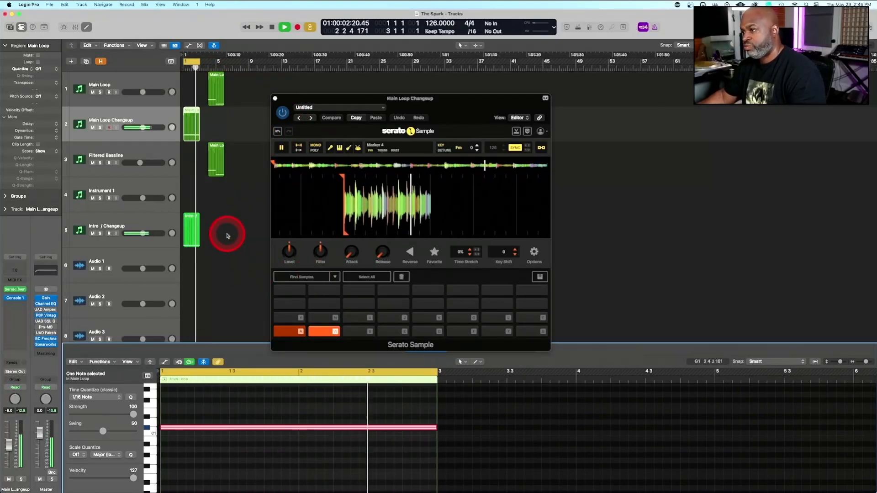
key("space")
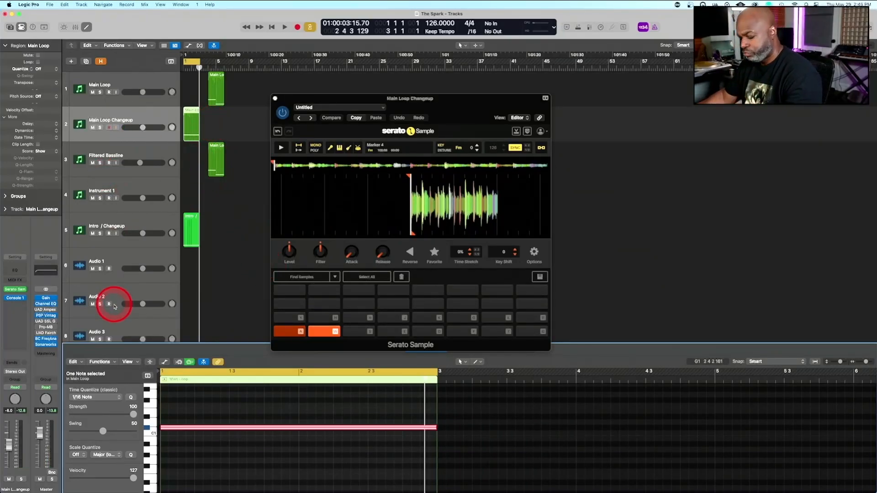
Copy the RX950, Chorus JUN-6 and Pro-Q 4 effects from the Main Loop channel to the Main Loop Changeup channel
key("x")
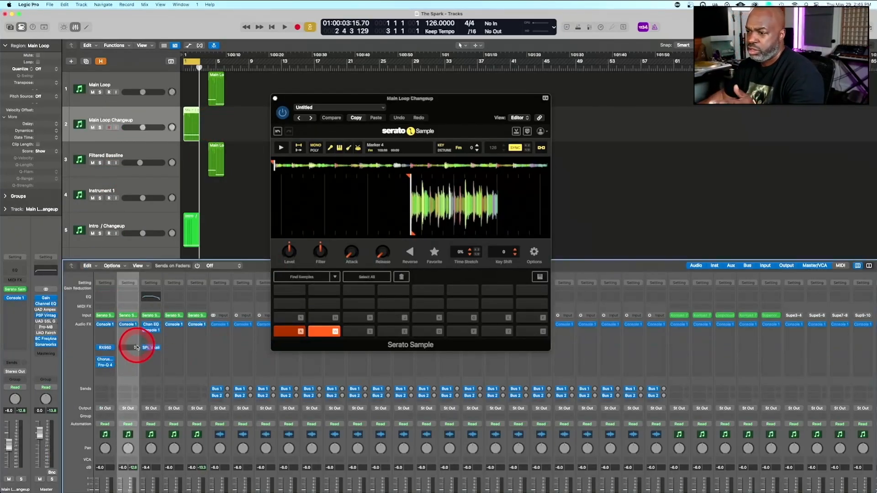
left_click_drag(111, 359, 127, 351)
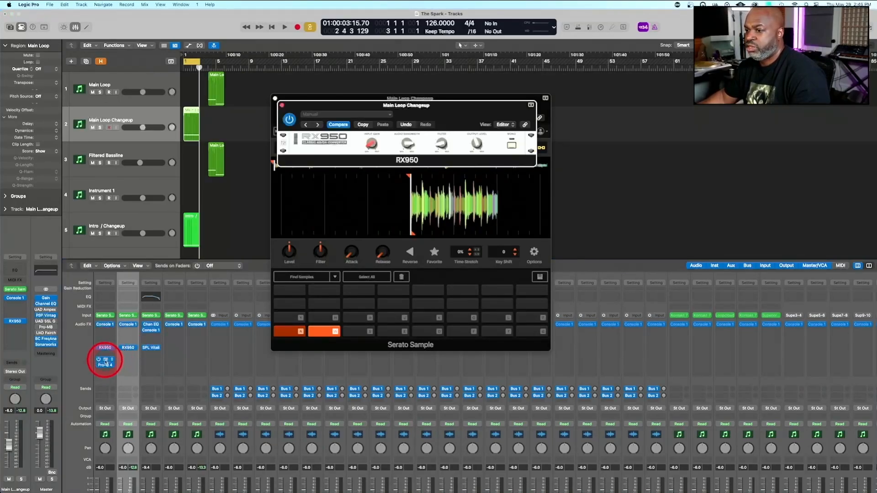
left_click_drag(130, 360, 128, 359)
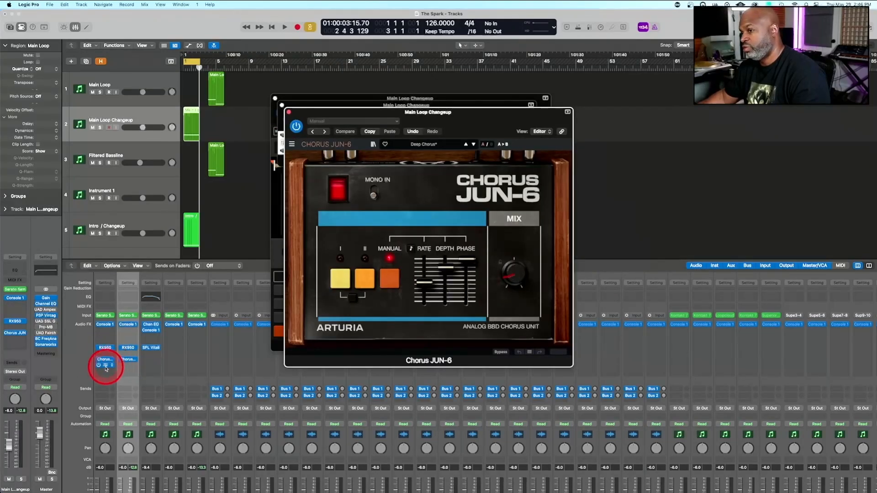
left_click_drag(105, 367, 128, 368)
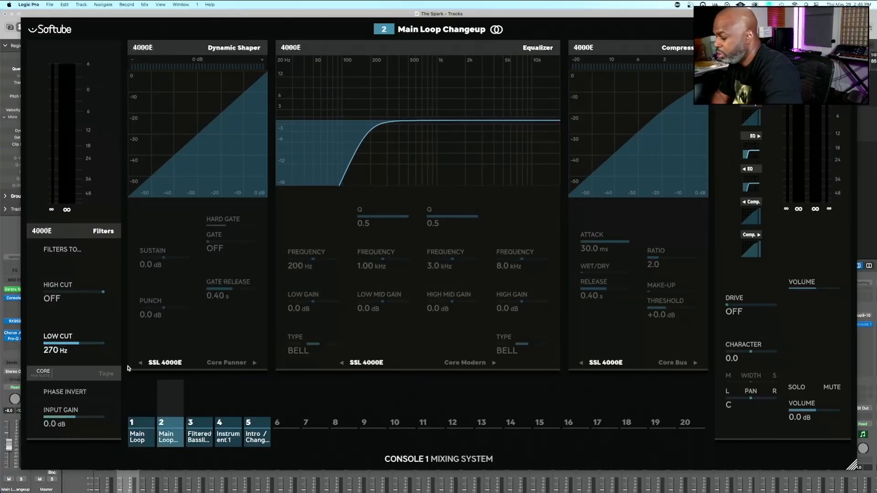
Set the Main Loop Changeup channel's low cut to 269 Hz and low mid gain to -1.2 dB in Console 1
key("shift")
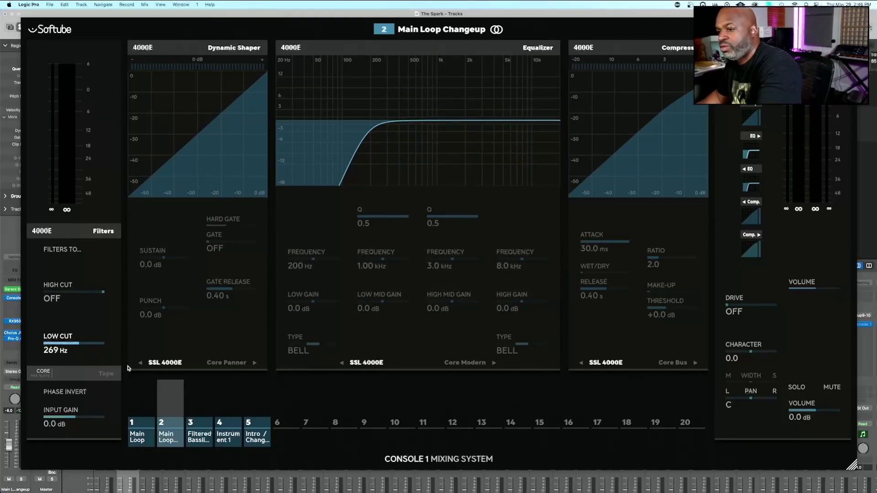
left_click(137, 399)
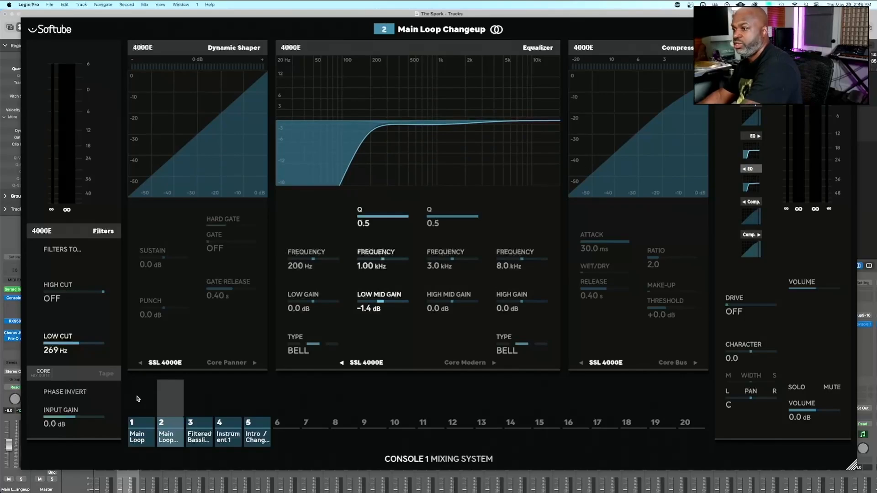
left_click(138, 399)
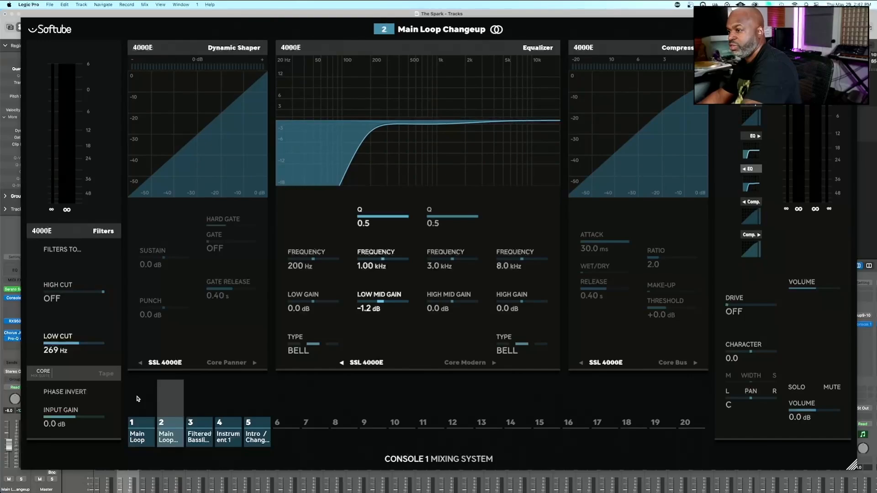
Mute the Intro / Changeup track and open up the RX950 filter on Main Loop Changeup during playback
key("space")
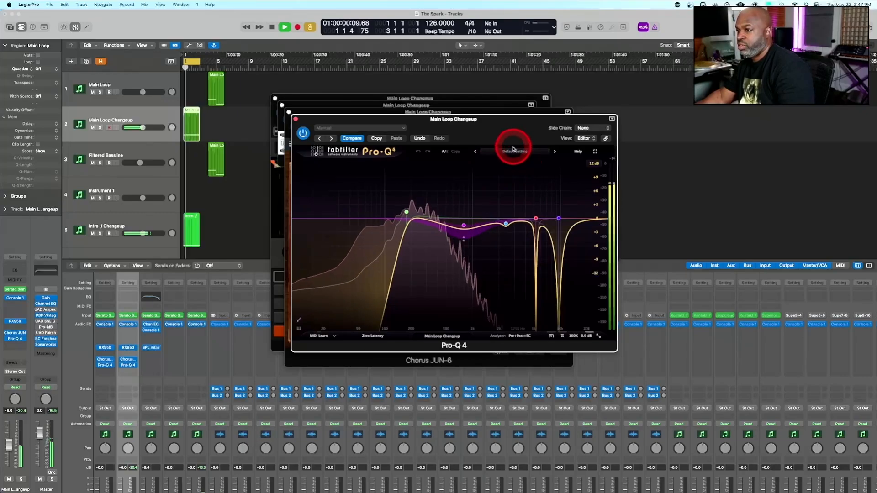
left_click(93, 234)
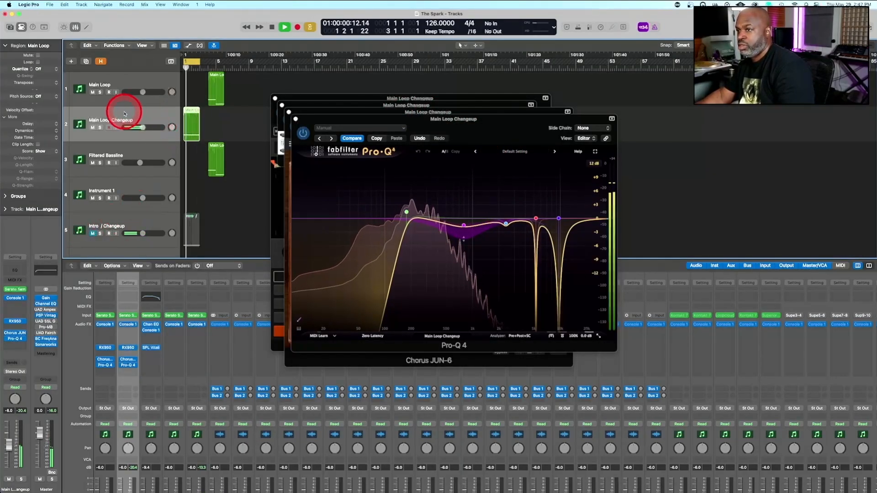
left_click_drag(478, 124, 714, 64)
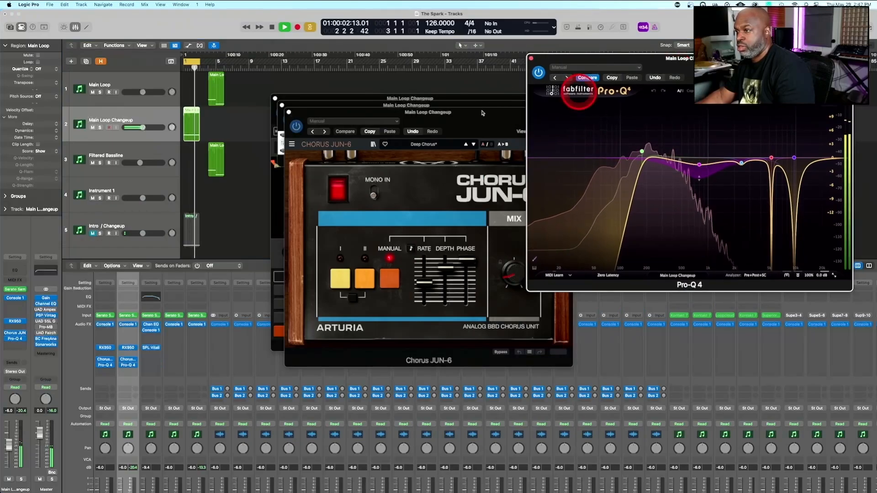
left_click_drag(467, 115, 633, 93)
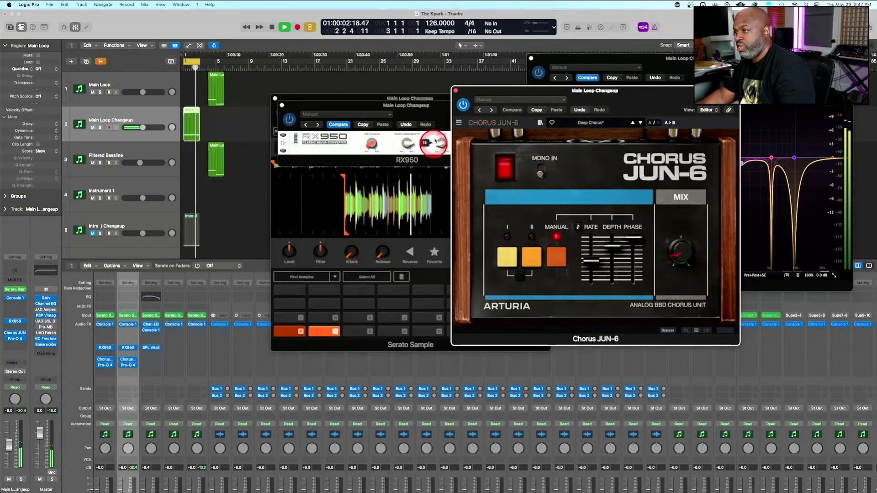
left_click_drag(440, 144, 447, 44)
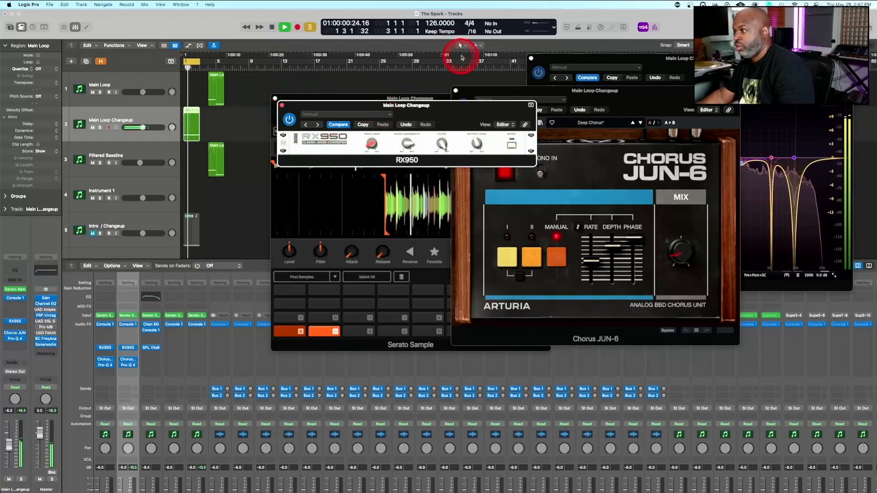
Check Main Loop Changeup's spectrum in Pro-Q 4 during playback and compare its sound with the Main Loop region
left_click_drag(732, 73, 486, 149)
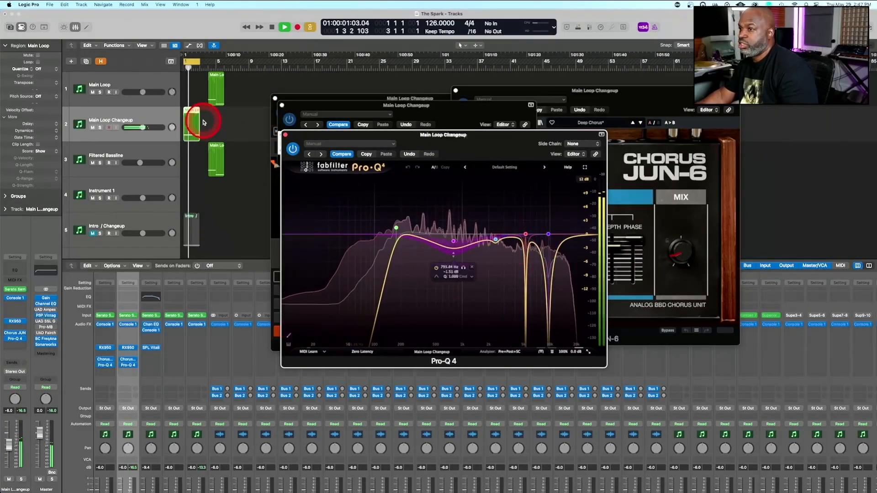
left_click(217, 85)
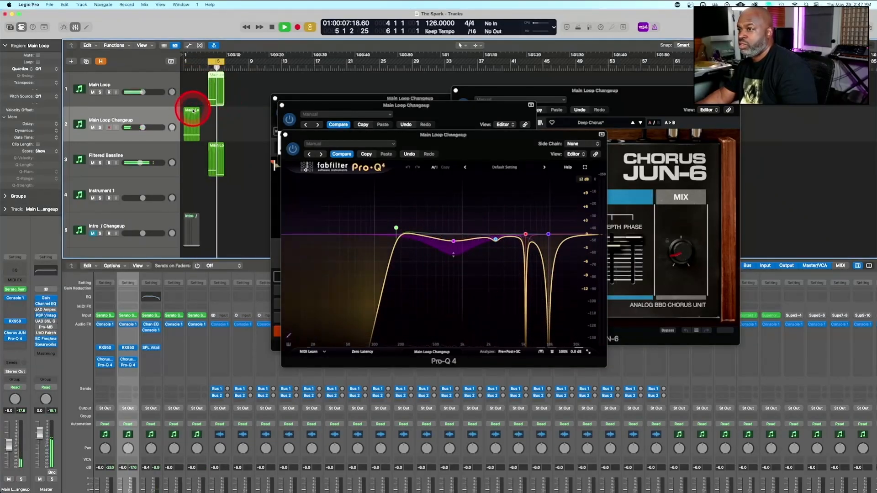
key("space")
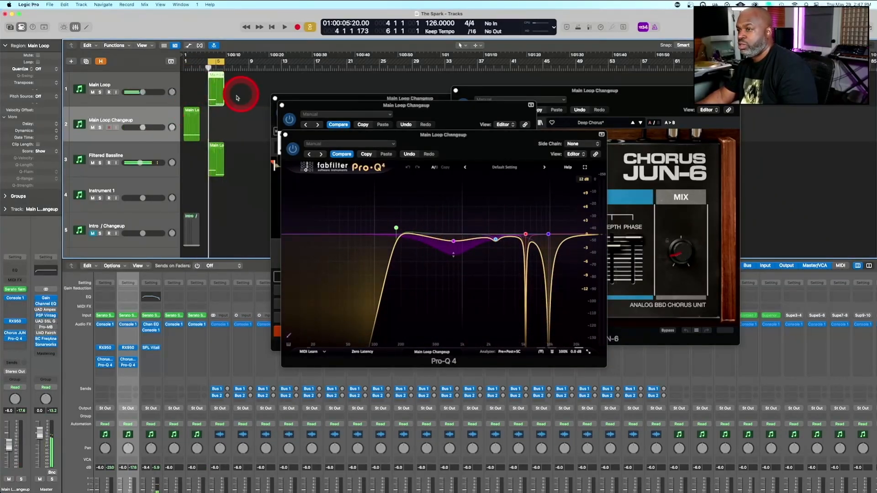
Move the Main Loop Changeup region to bar 6 beat 3, and loop the Main Loop region from bar 5 to about bar 12
left_click_drag(194, 111, 240, 114)
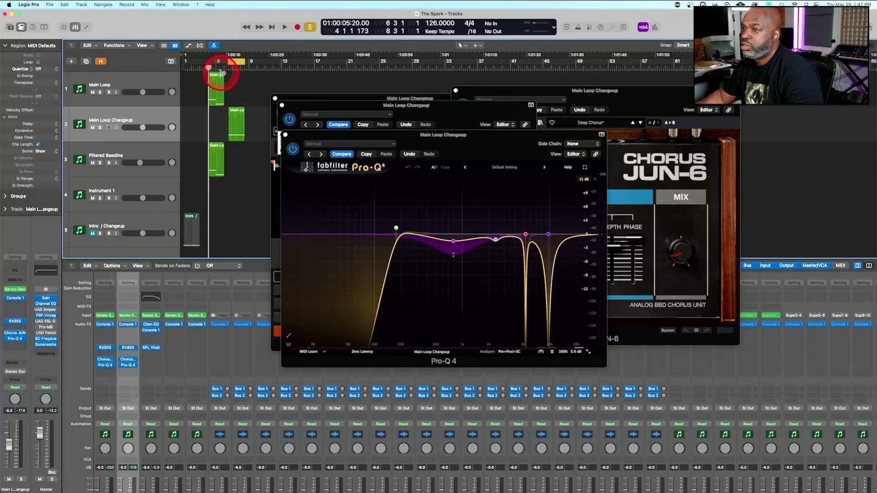
left_click(221, 74)
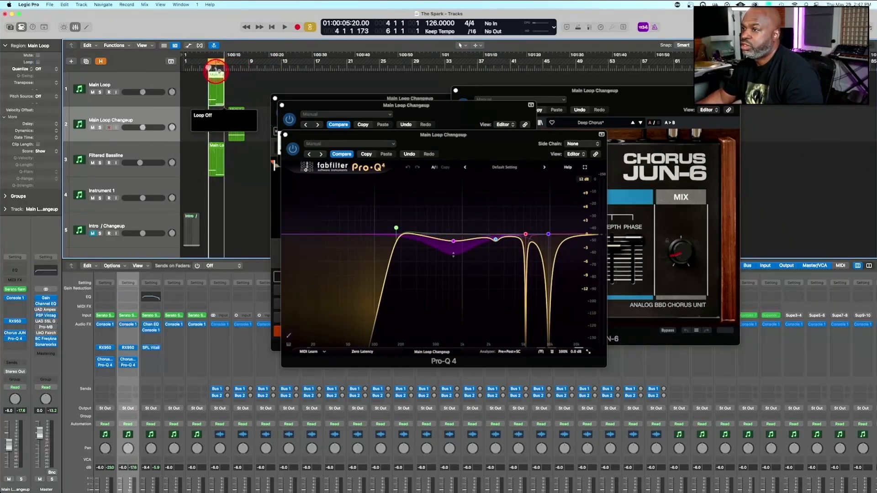
left_click_drag(218, 72, 276, 73)
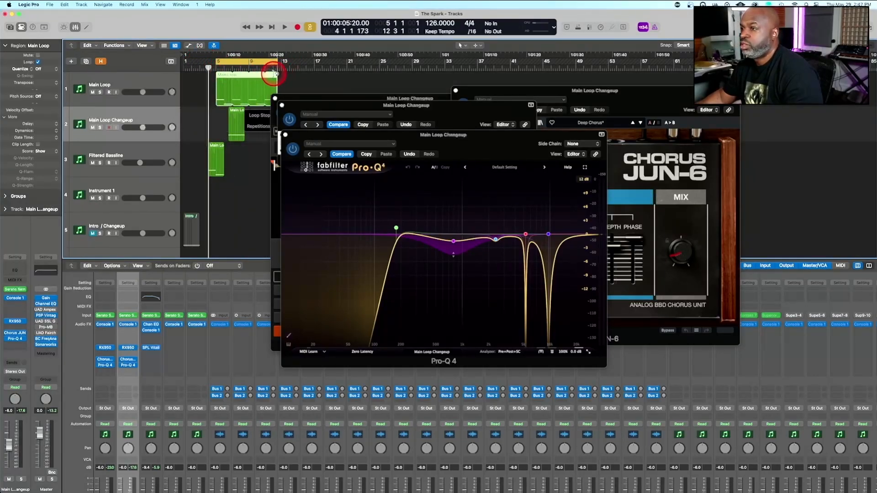
Move the Main Loop Changeup region to bar 11, and shorten the looped Main Loop region so it ends at bar 11
left_click(235, 109)
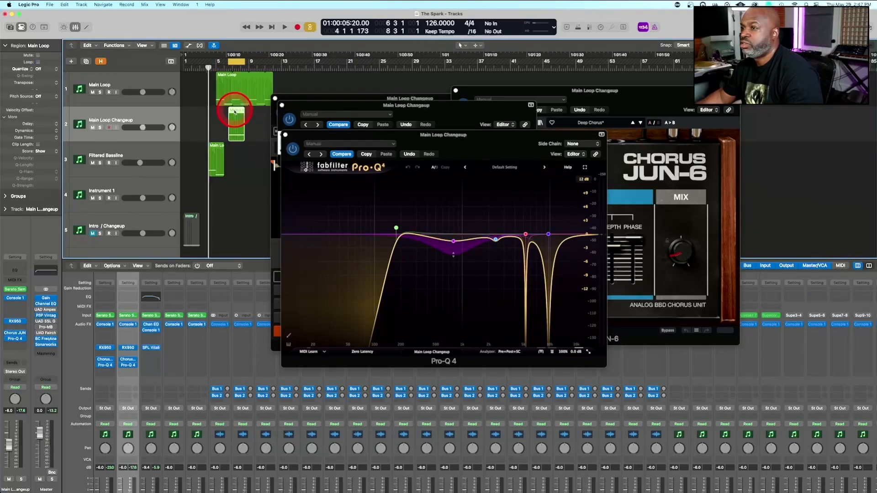
left_click_drag(331, 105, 422, 158)
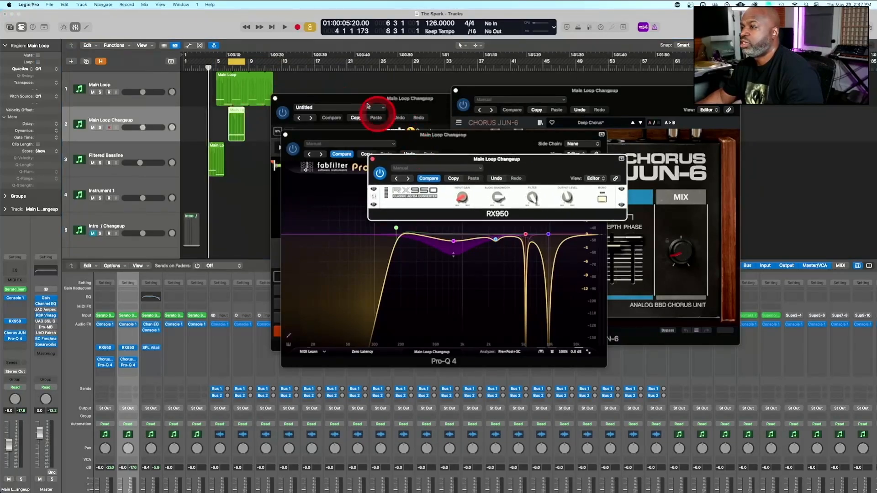
left_click_drag(341, 99, 501, 135)
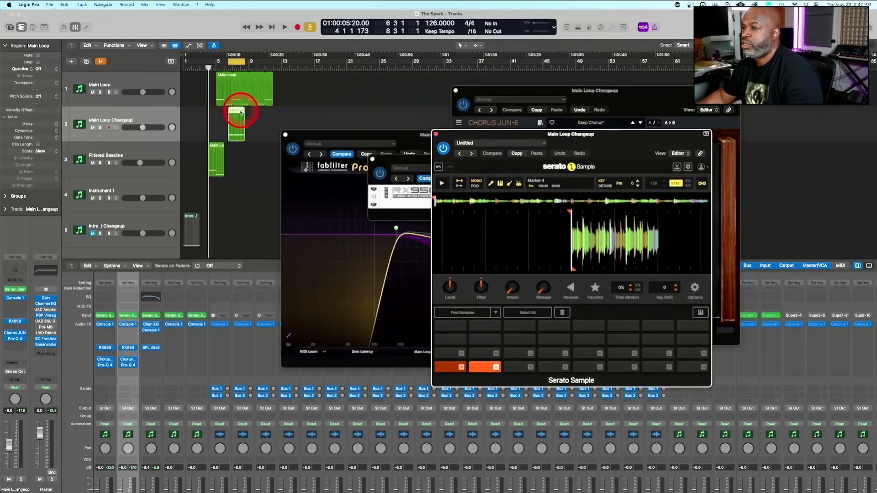
left_click_drag(240, 113, 279, 114)
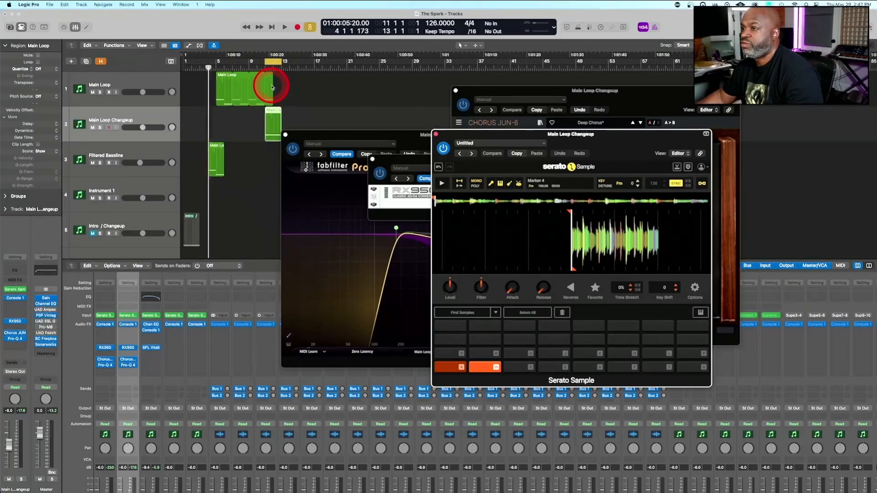
left_click_drag(275, 74, 266, 74)
left_click(232, 88)
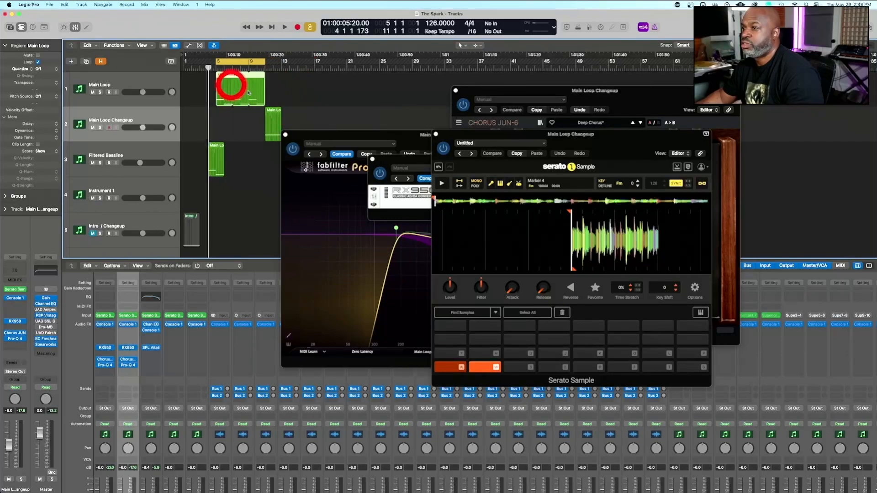
Set the cycle range around the Main Loop and Main Loop Changeup regions, bars 5 to 13, and play them
right_click(291, 111)
left_click(292, 99)
left_click_drag(304, 105, 227, 114)
key("space")
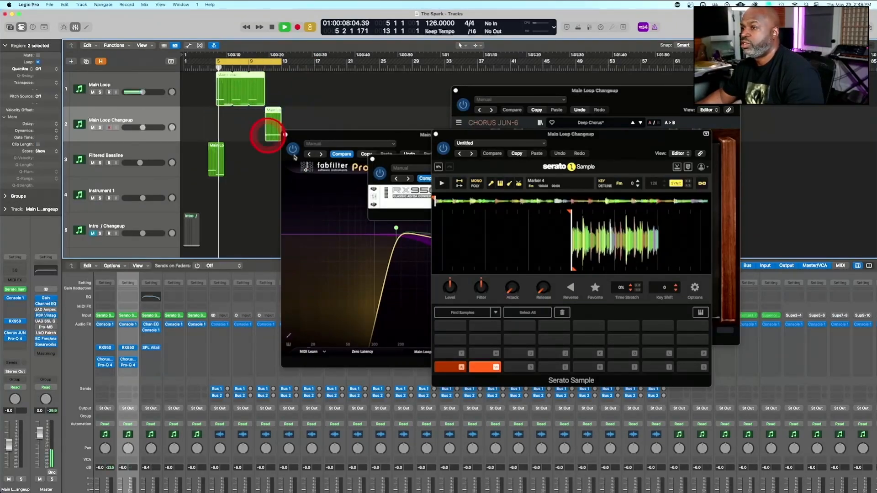
Open up the RX950 filter on the Main Loop track during playback
left_click_drag(404, 159, 263, 131)
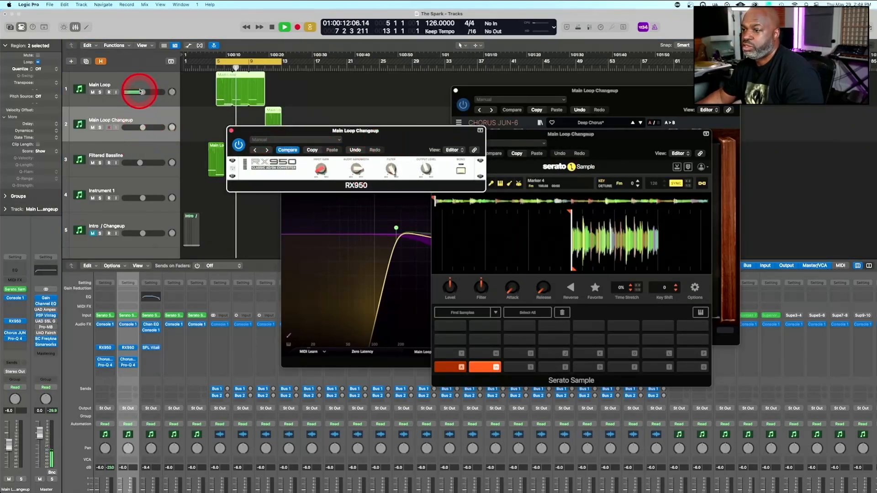
left_click(104, 348)
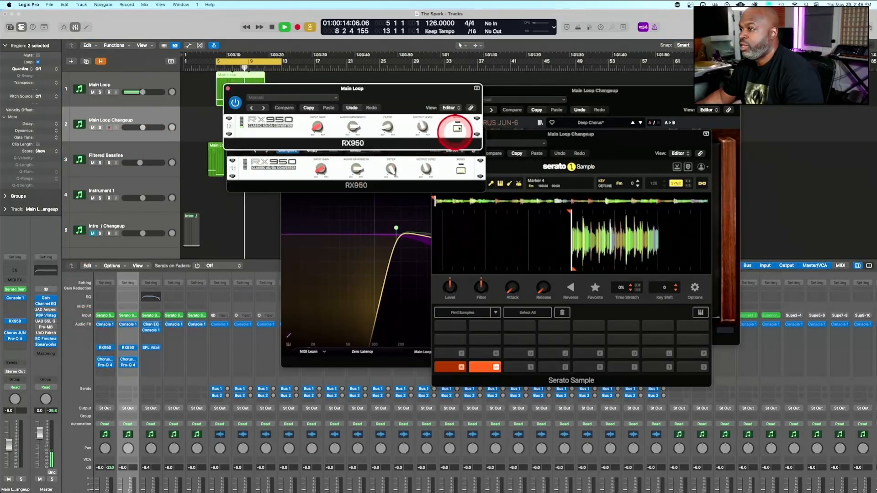
left_click_drag(388, 124, 391, 3)
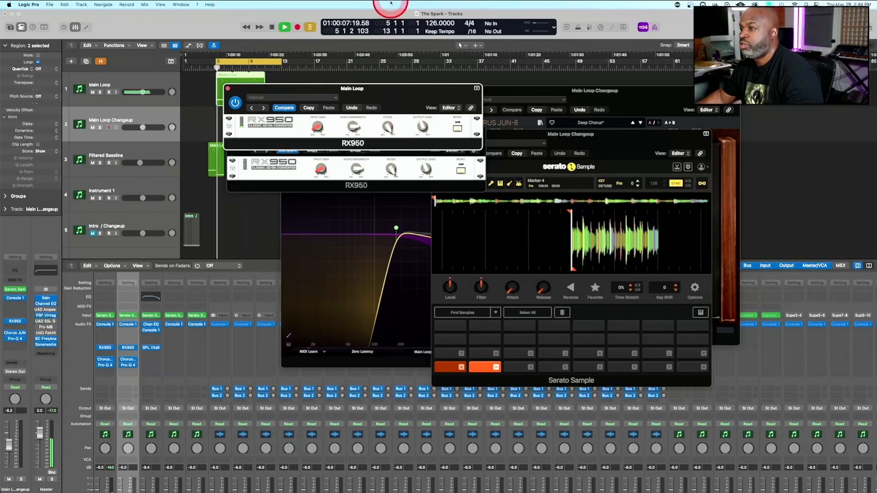
left_click_drag(392, 88, 204, 114)
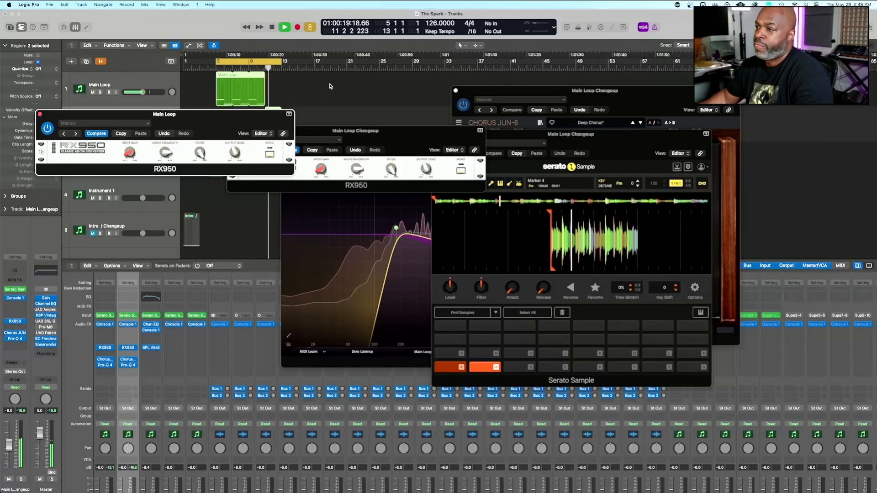
Turn off the bass stem in Main Loop Changeup's Serato Sample, and listen to the transition from Main Loop into the changeup
left_click(617, 134)
key("space")
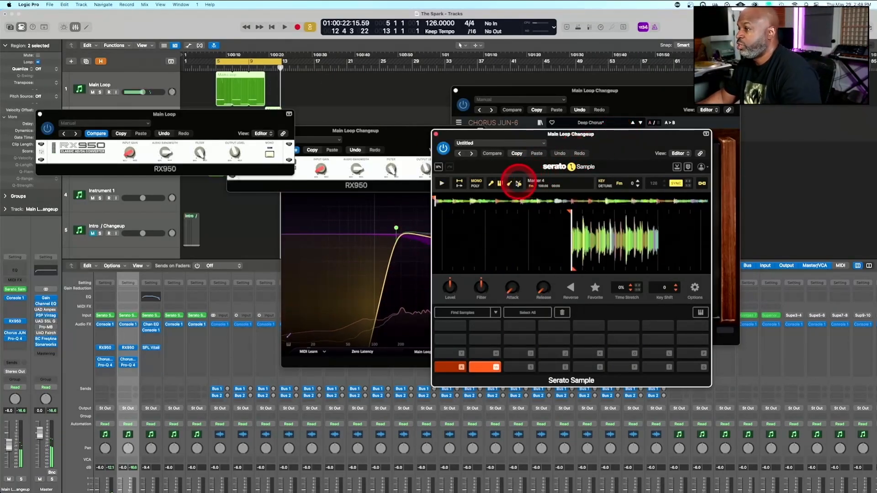
left_click(509, 185)
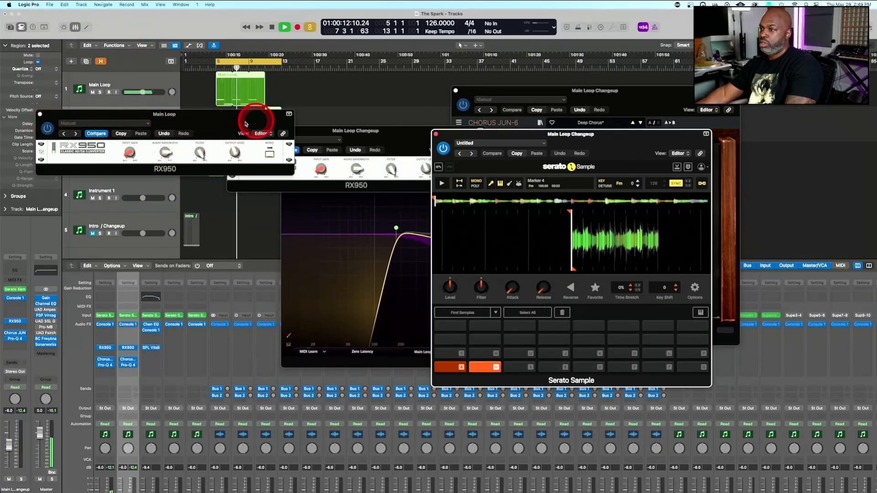
left_click_drag(235, 117, 421, 69)
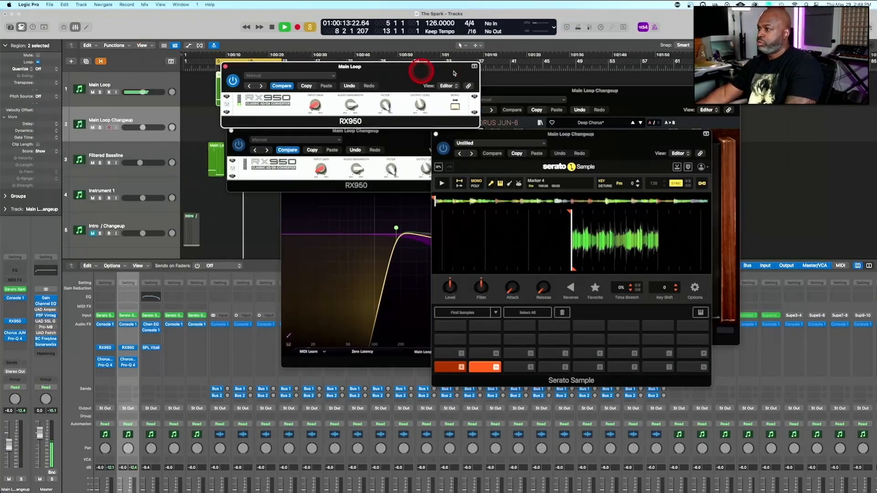
left_click(562, 136)
left_click(505, 93)
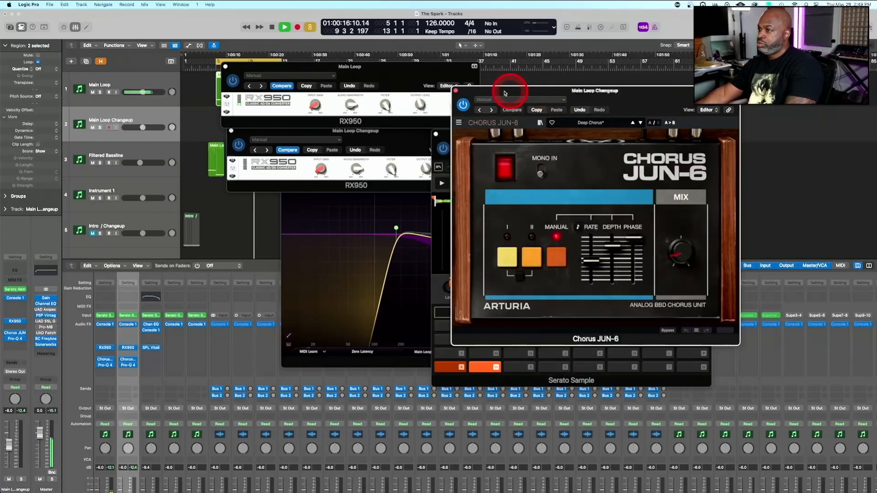
left_click_drag(515, 93, 673, 94)
left_click(497, 137)
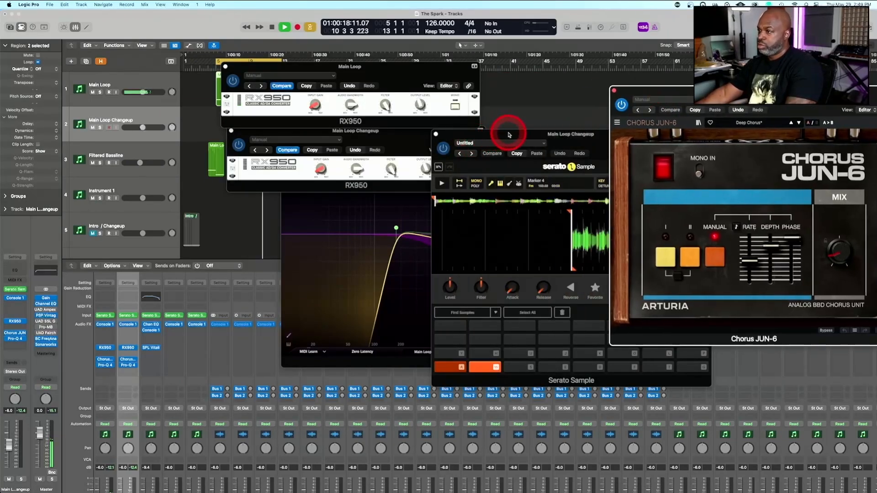
left_click_drag(509, 135, 564, 133)
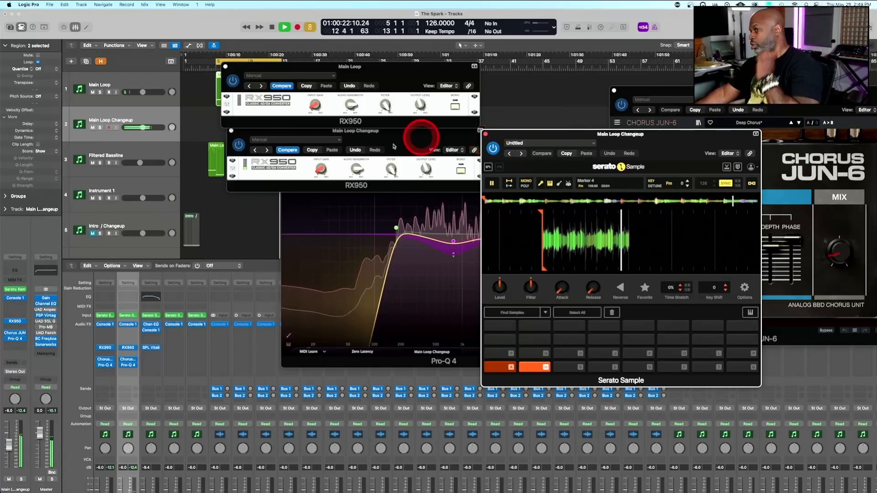
key("space")
Copy the Filtered Bassline region to bar 11 beneath the changeup, and play both regions together
left_click_drag(373, 76, 362, 229)
left_click(347, 104)
left_click_drag(360, 133, 342, 244)
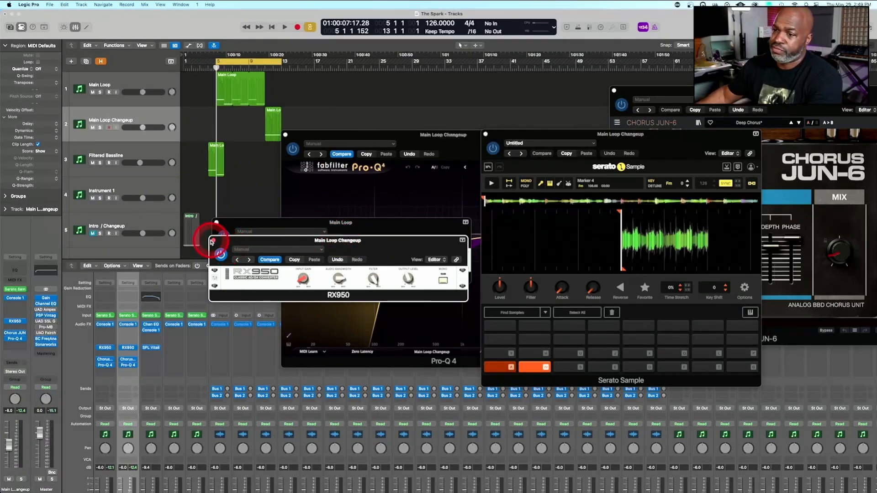
left_click(216, 145)
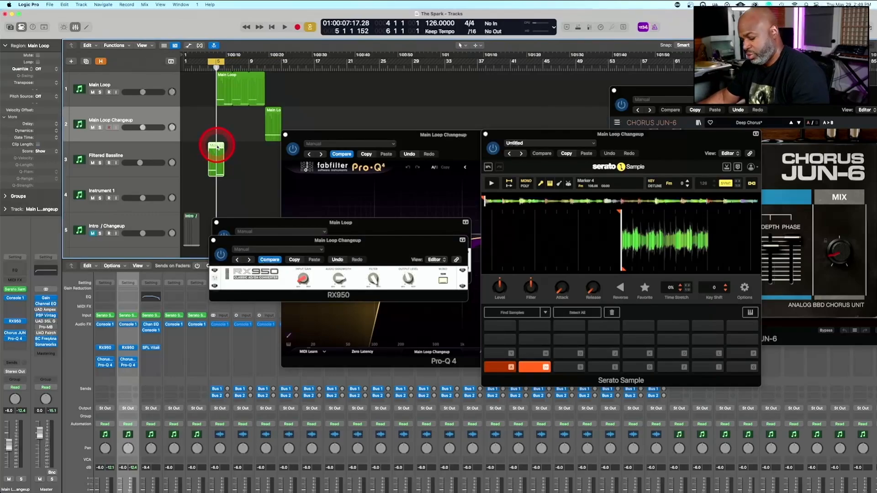
left_click_drag(217, 146, 277, 156)
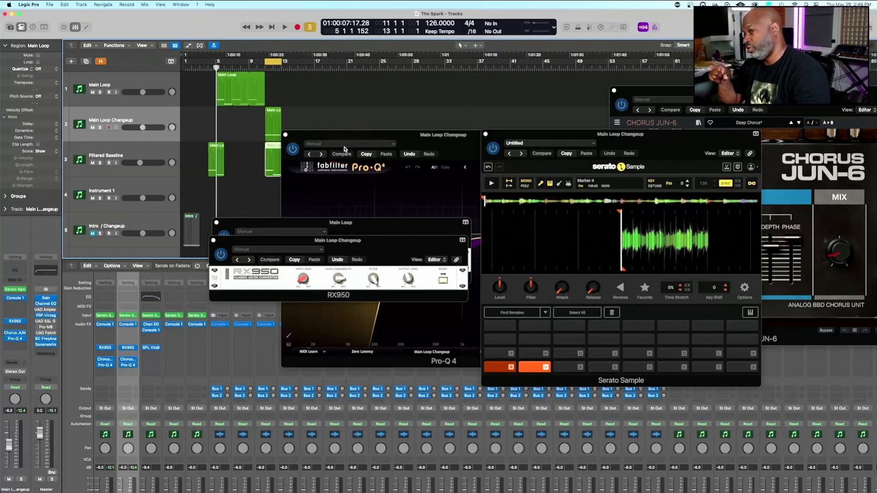
key("space")
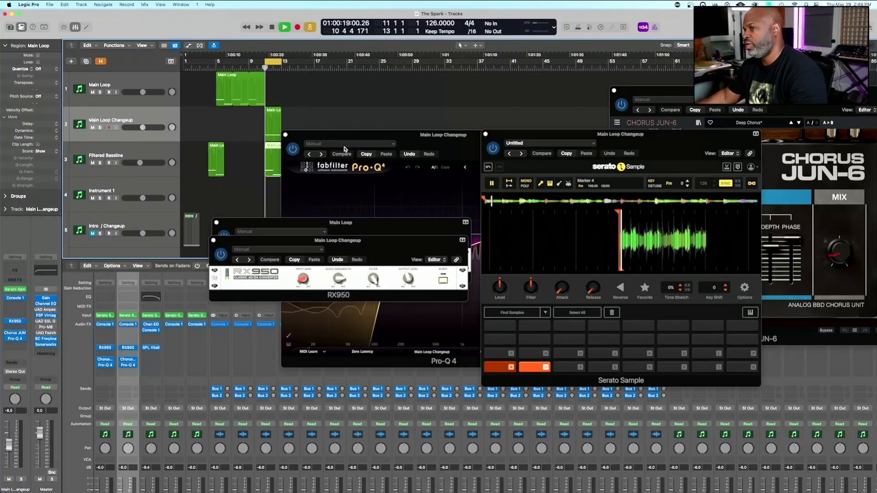
left_click(303, 167)
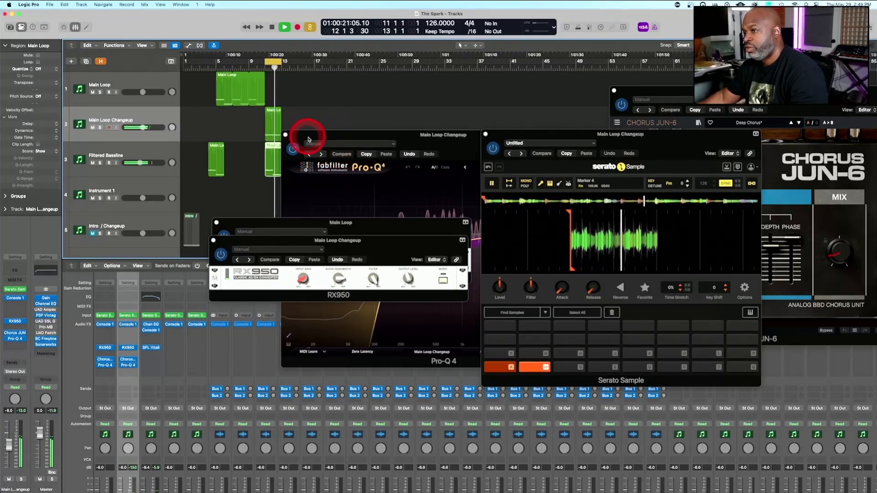
key("space")
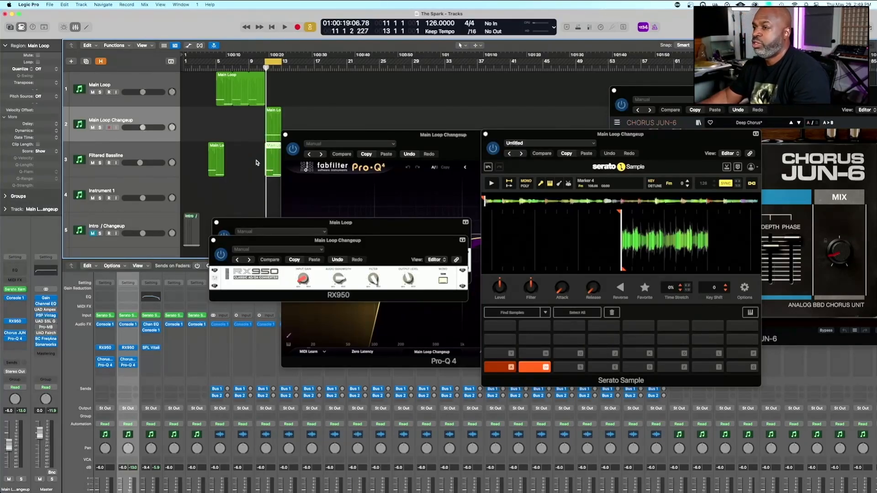
Loop the first Filtered Bassline region up to bar 11, and color the Main Loop Changeup region cyan
left_click_drag(224, 144, 266, 143)
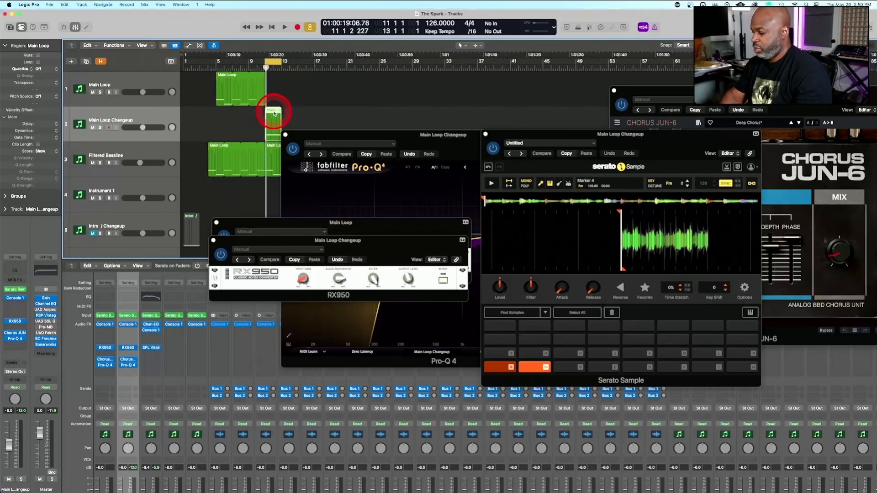
key("alt+c")
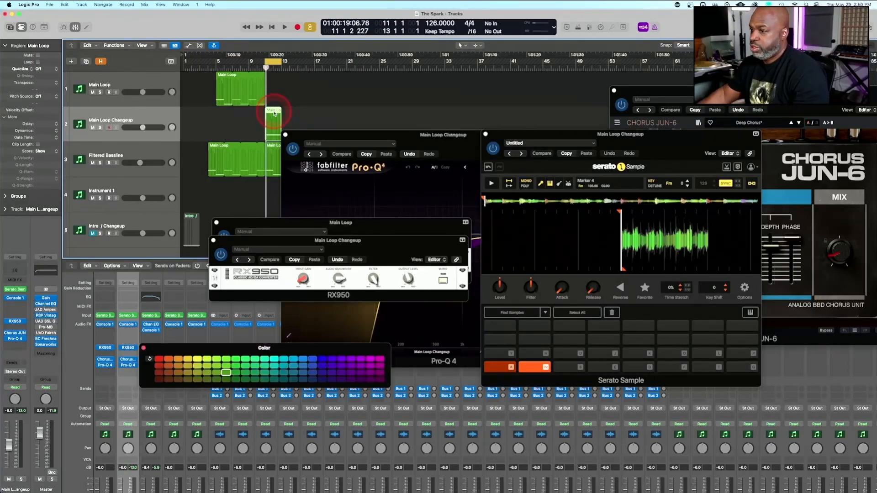
left_click(288, 125)
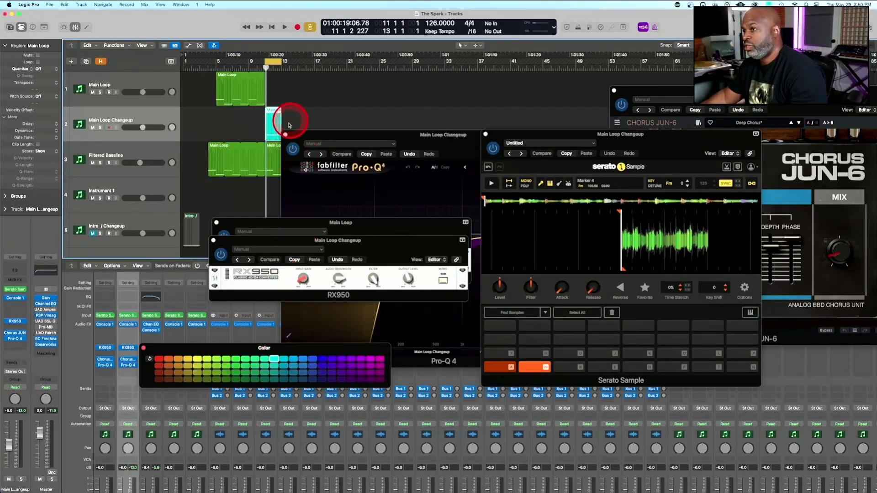
Close Main Loop Changeup's Pro-Q 4, Serato Sample and Chorus JUN-6 windows
left_click(286, 135)
left_click(565, 126)
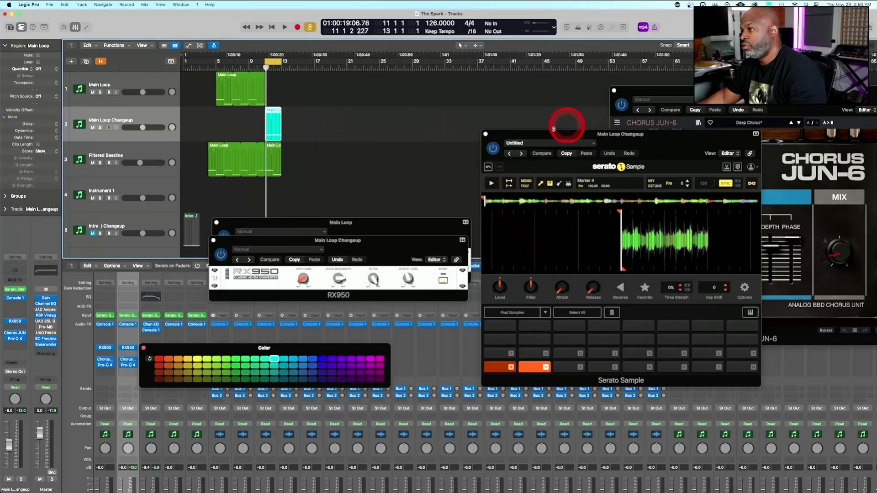
left_click(486, 135)
left_click(508, 127)
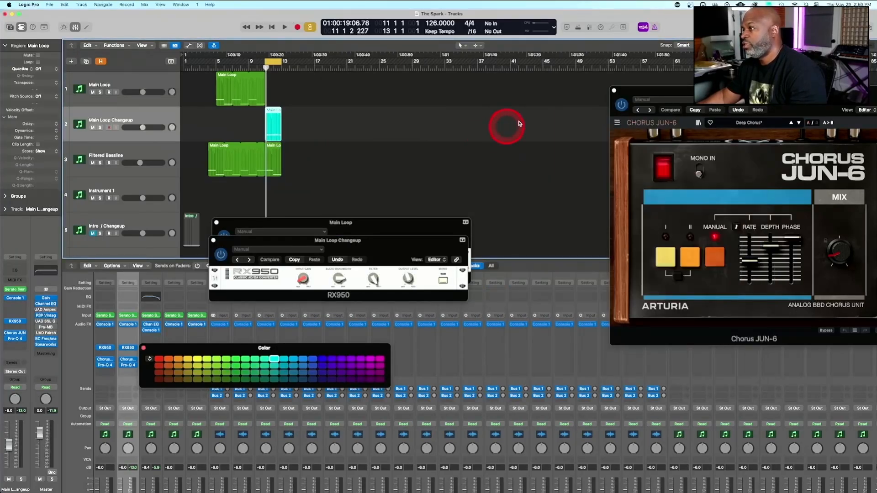
left_click(614, 91)
Align the looped Filtered Bassline region with Main Loop, from bar 5 to bar 11, and play the section
key("space")
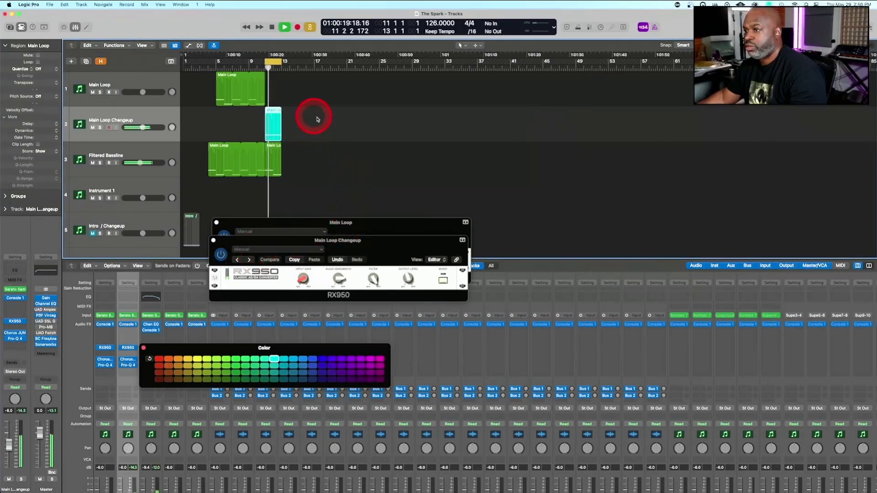
left_click_drag(316, 170, 228, 85)
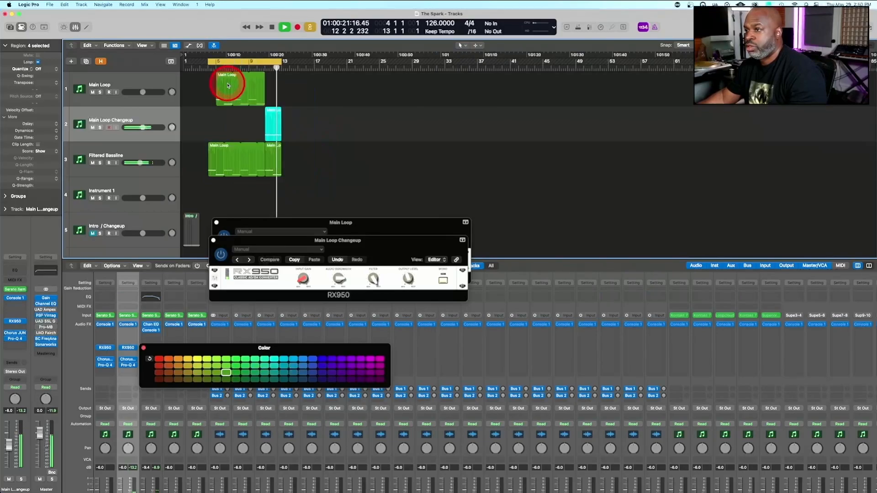
left_click(298, 156)
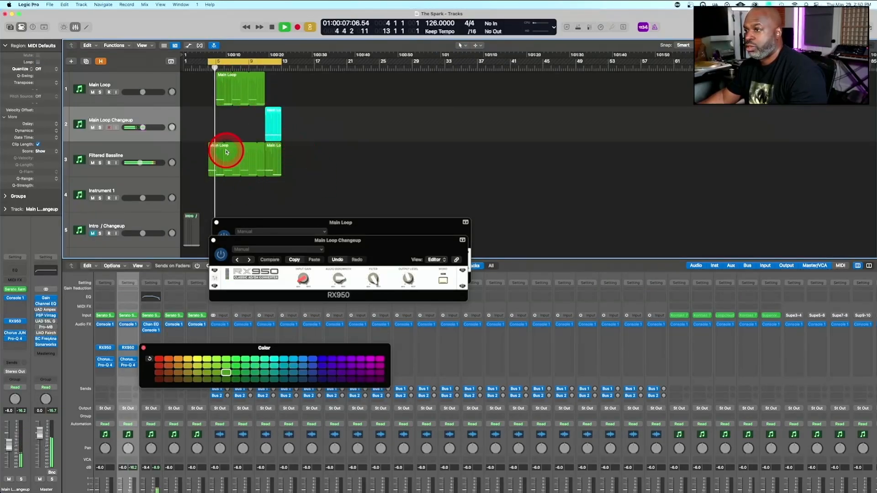
left_click_drag(264, 143, 219, 143)
left_click(210, 141, "shift")
key("space")
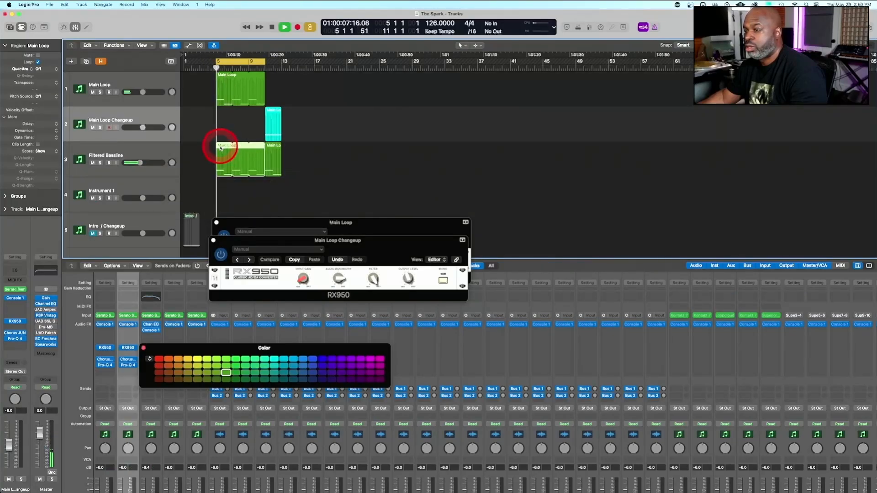
Close the RX950 windows of Main Loop Changeup and Main Loop to clear the arrangement
left_click(349, 195, "ctrl+alt")
scroll(350, 196, "down", 4)
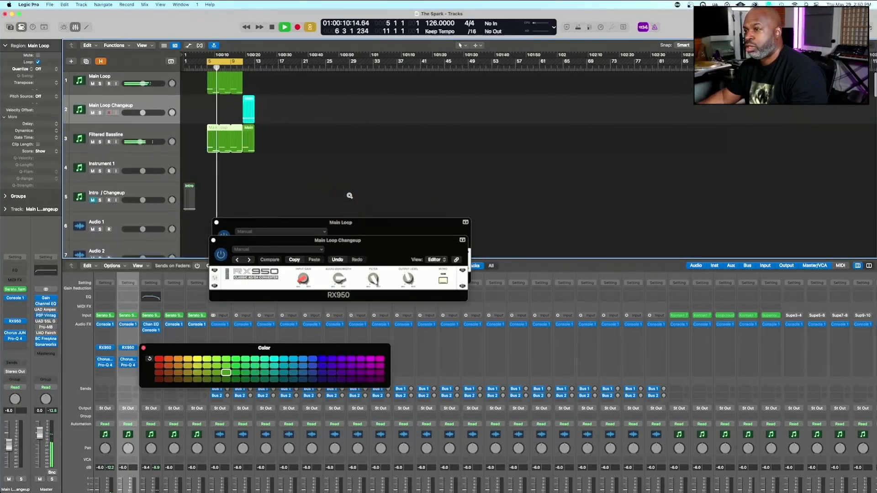
scroll(350, 196, "down", 1)
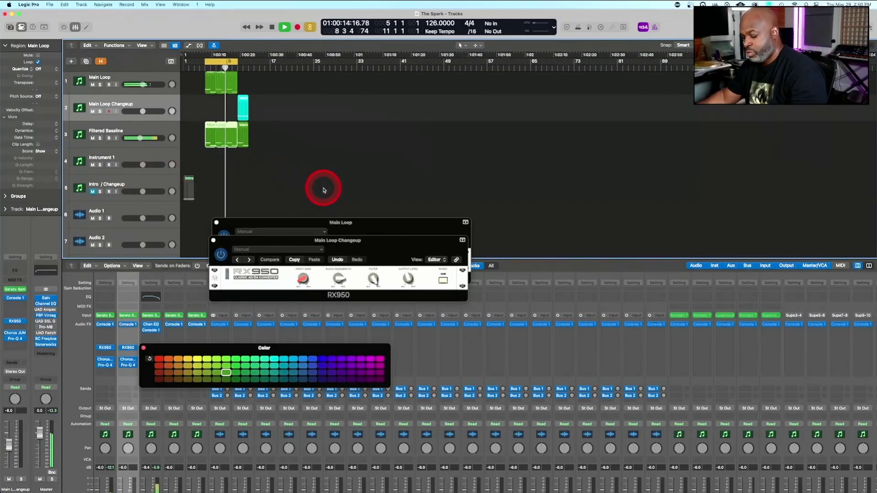
left_click(214, 240)
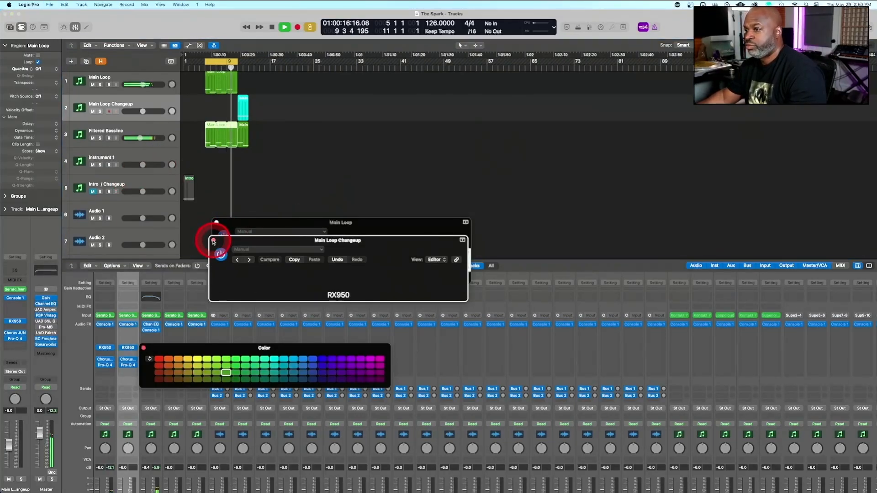
left_click(216, 223)
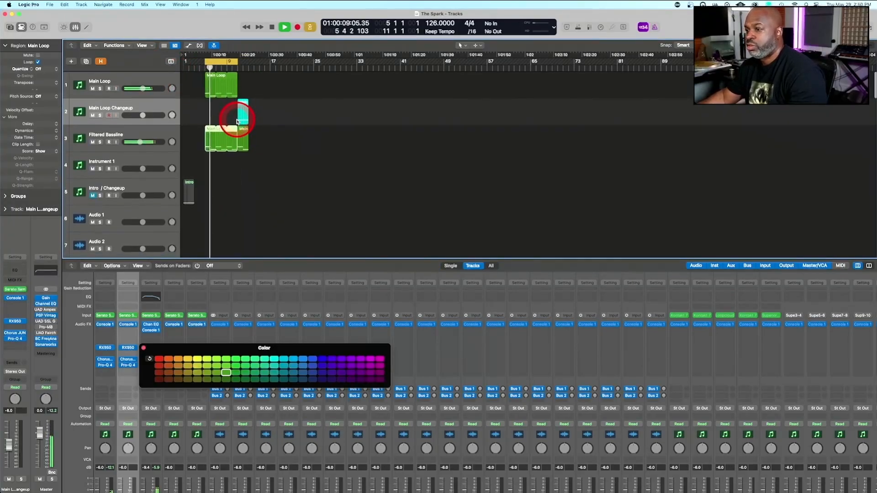
Stop playback and move the Main Loop, Main Loop Changeup and Filtered Bassline regions together to start at bar 1
left_click(345, 212)
key("space")
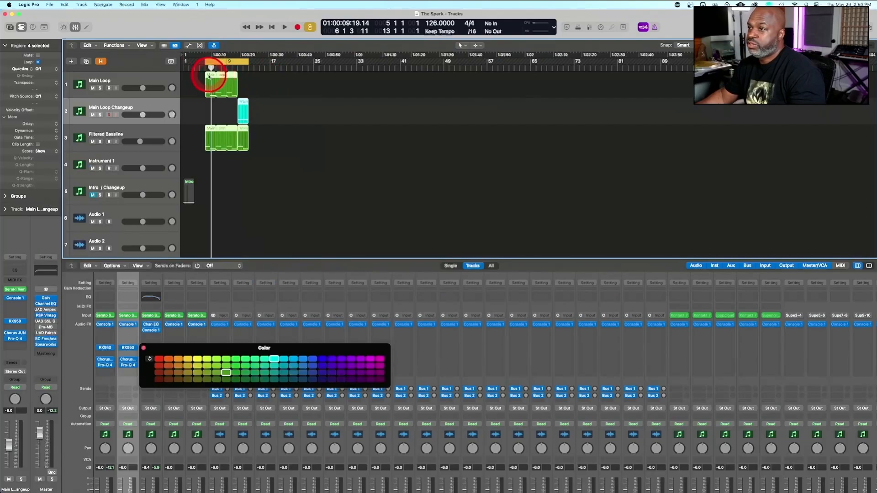
left_click_drag(209, 75, 189, 77)
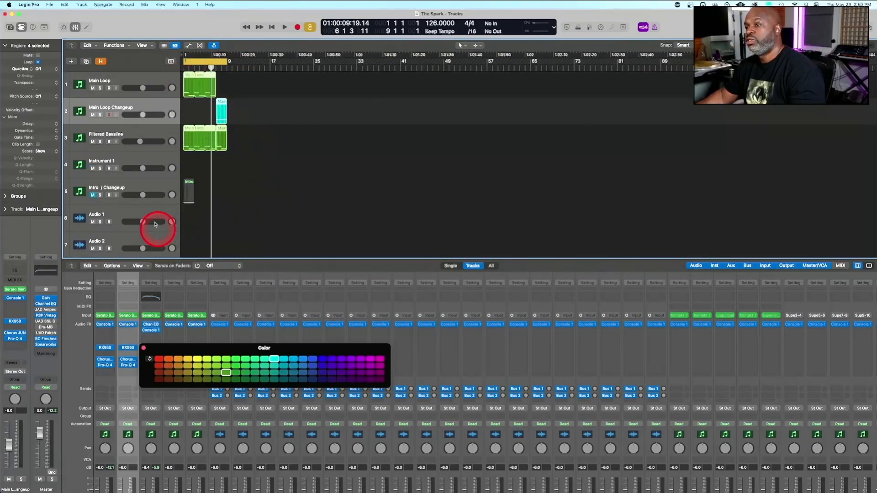
left_click(189, 184)
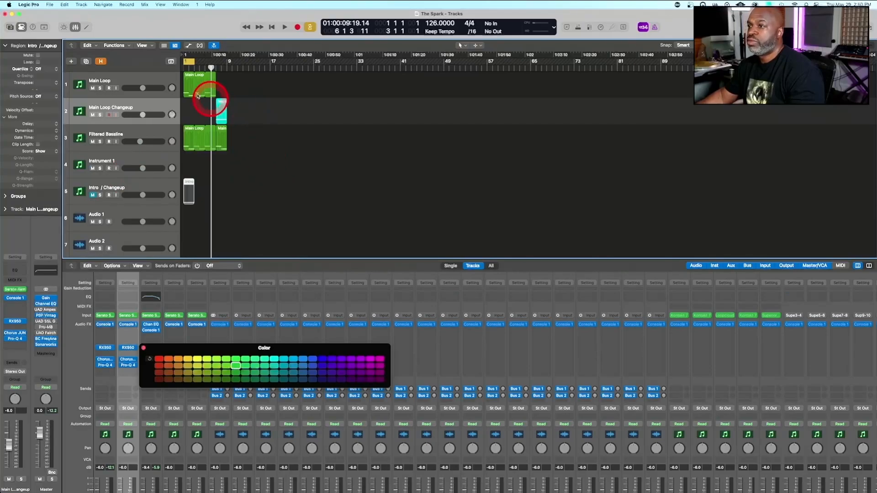
left_click(362, 248)
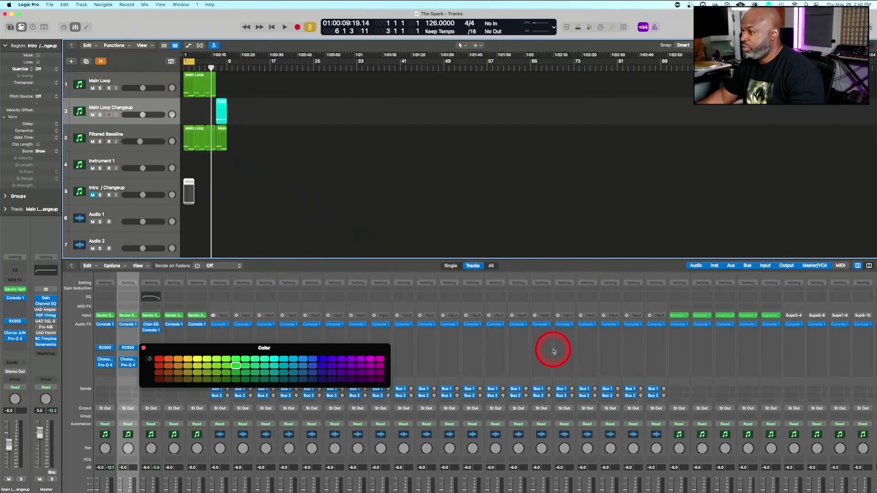
Open the Loopcloud instrument from the mixer, launch the Loopcloud app from it, and reposition the app window over the arrangement
scroll(572, 343, "right", 2)
left_click(706, 316)
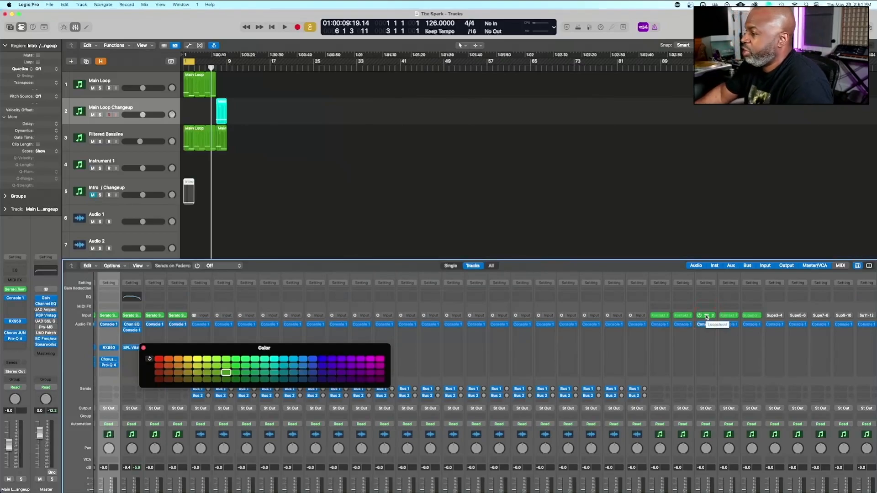
left_click(707, 317)
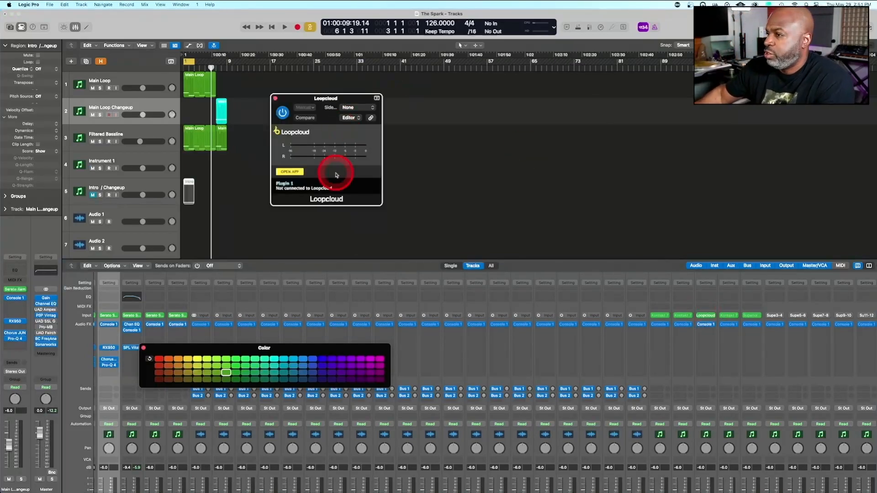
left_click(289, 172)
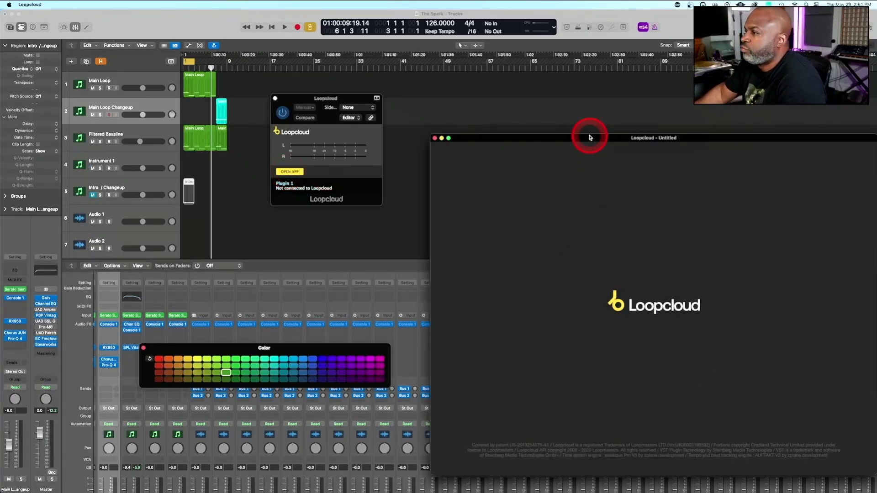
left_click_drag(590, 138, 549, 97)
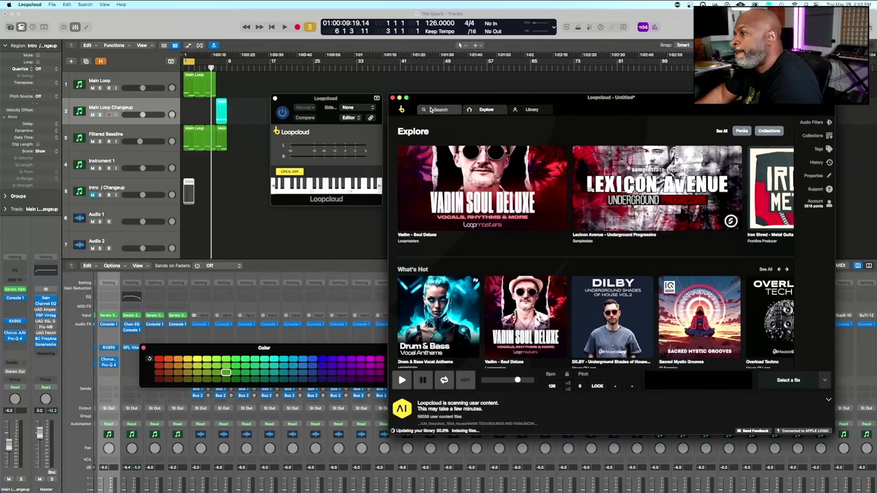
Browse the Loopcloud library to the Demuir Beats and Sounds folder inside Samples
left_click(527, 111)
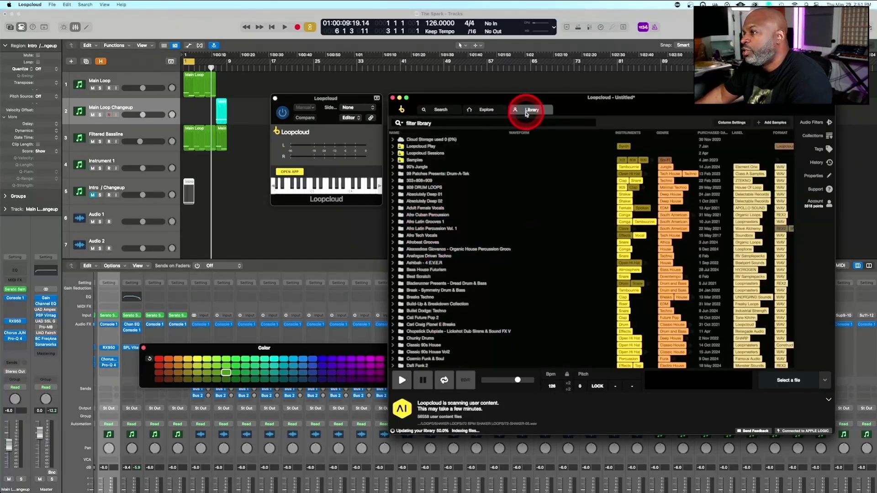
left_click(413, 160)
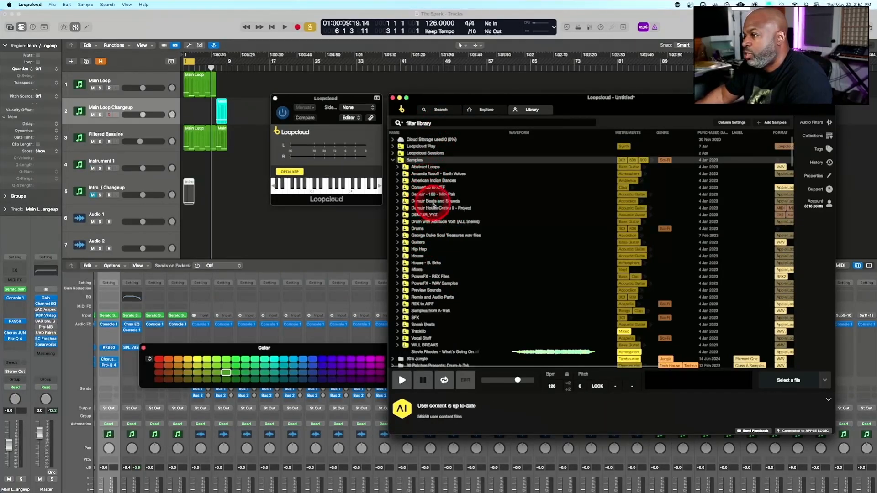
double_click(433, 202)
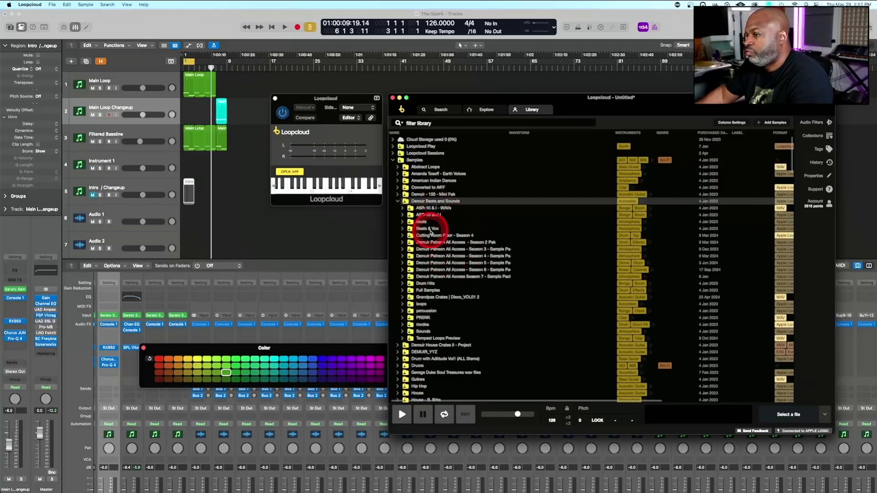
Check the sample's key in Main Loop's Serato Sample, and close it along with the Loopcloud plug-in window
left_click(121, 81)
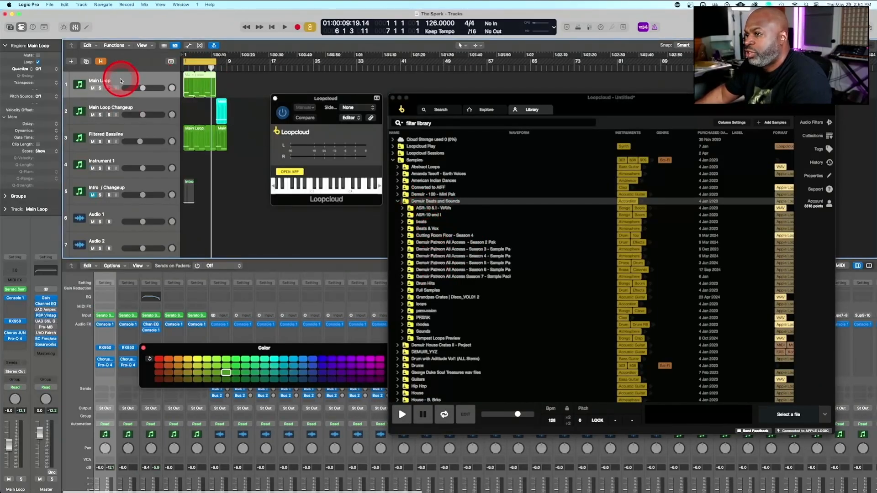
left_click(104, 315)
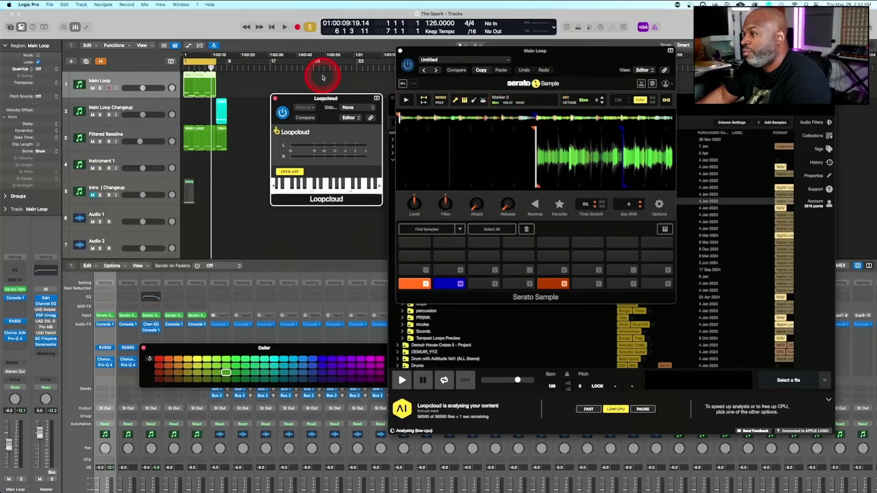
left_click(275, 99)
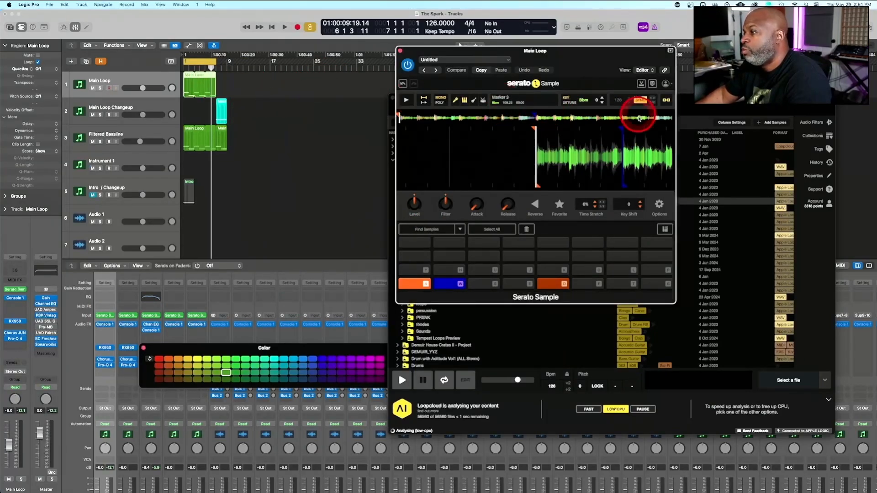
left_click(400, 52)
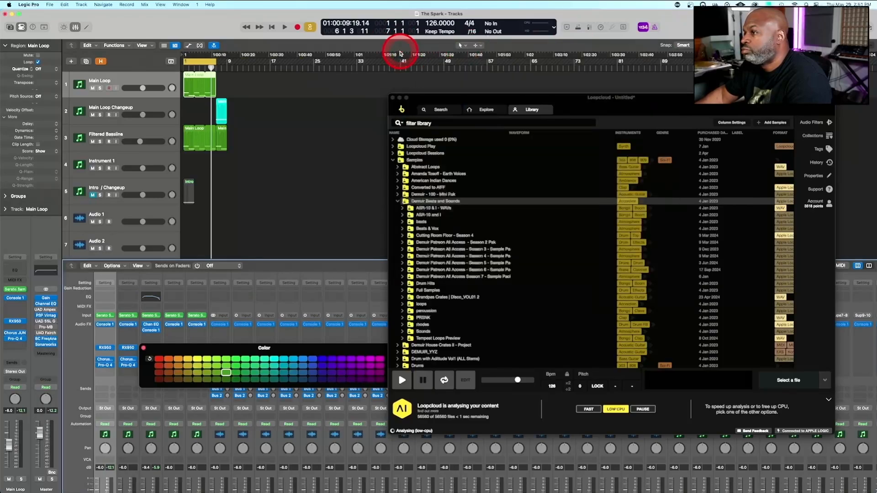
Reposition the Loopcloud app window and lock its pitch to the key of A# (Bb) minor
left_click_drag(506, 97, 478, 89)
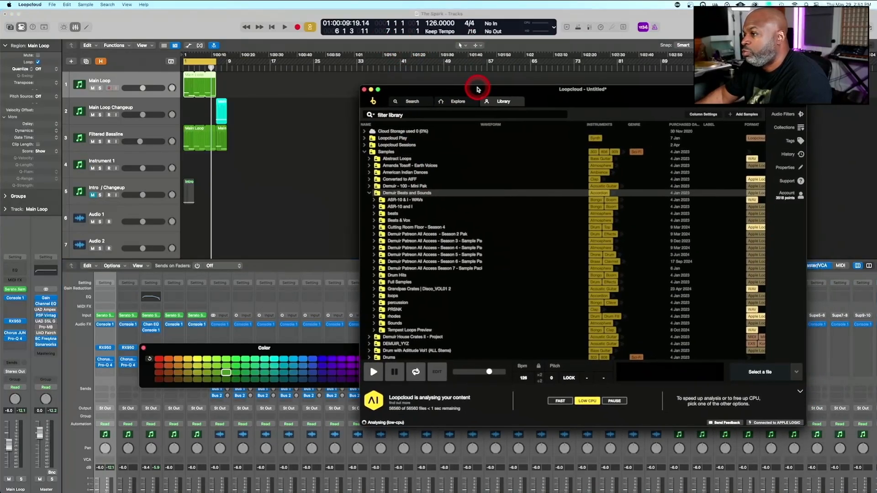
left_click(586, 378)
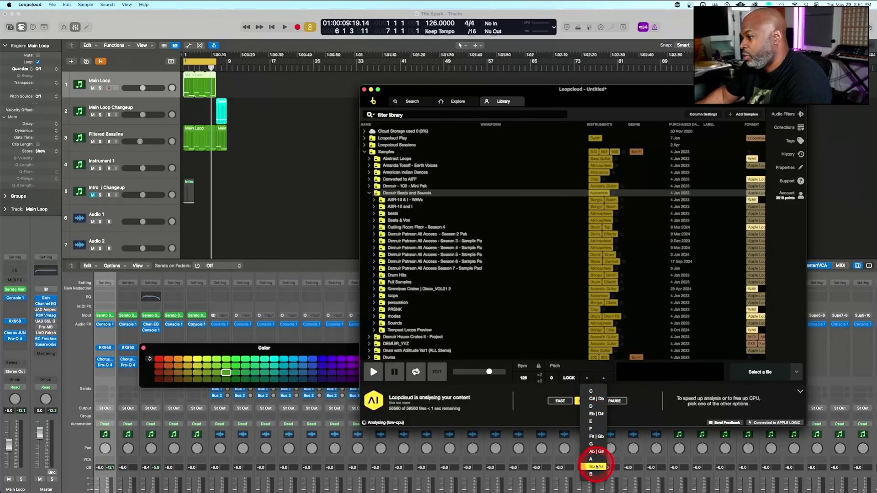
left_click(596, 466)
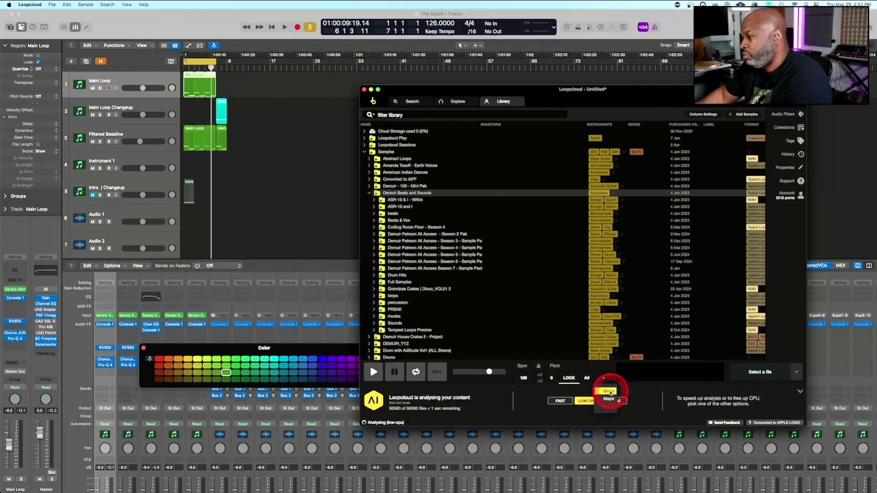
left_click(610, 392)
left_click(587, 378)
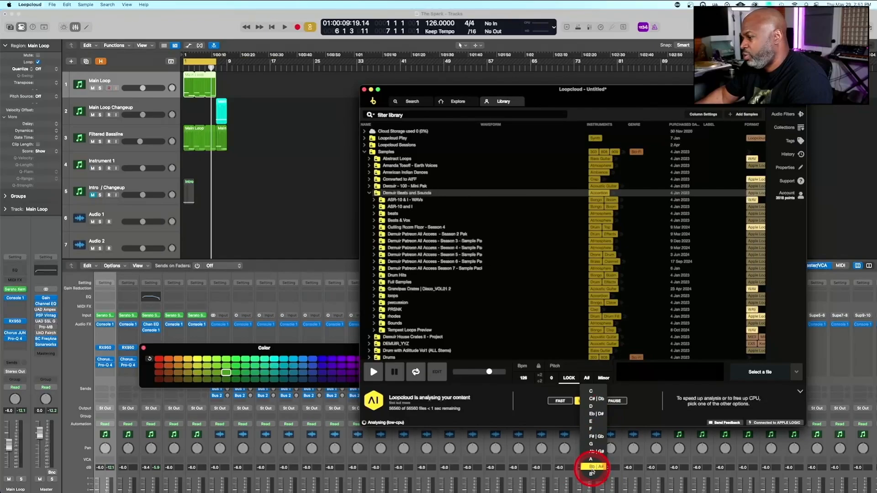
left_click(591, 467)
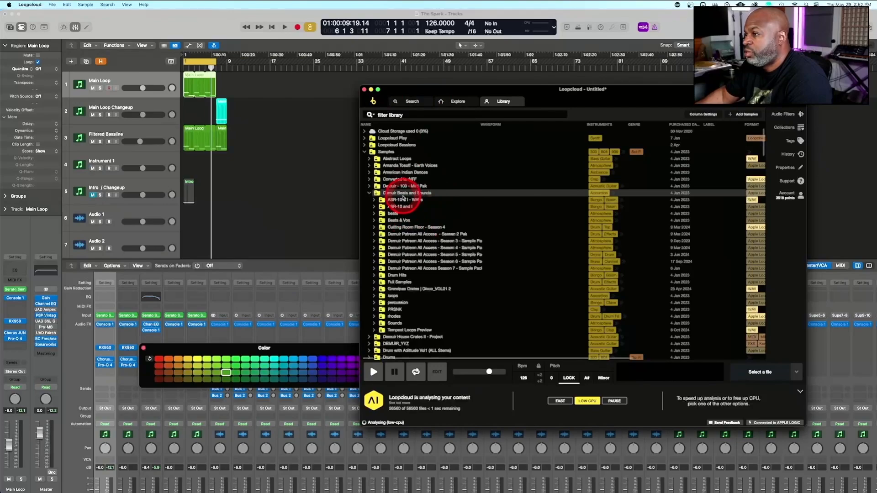
Expand the beats folder inside Demuir Beats and Sounds
left_click(403, 197)
left_click(403, 197)
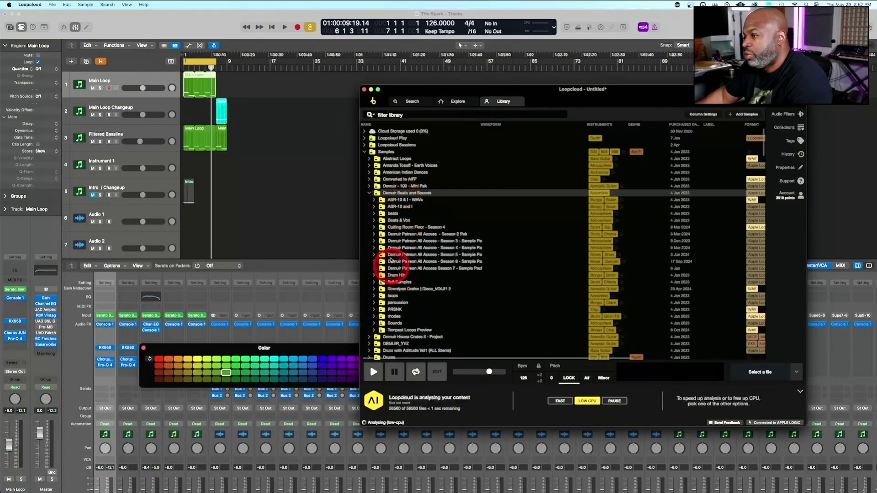
left_click(392, 214)
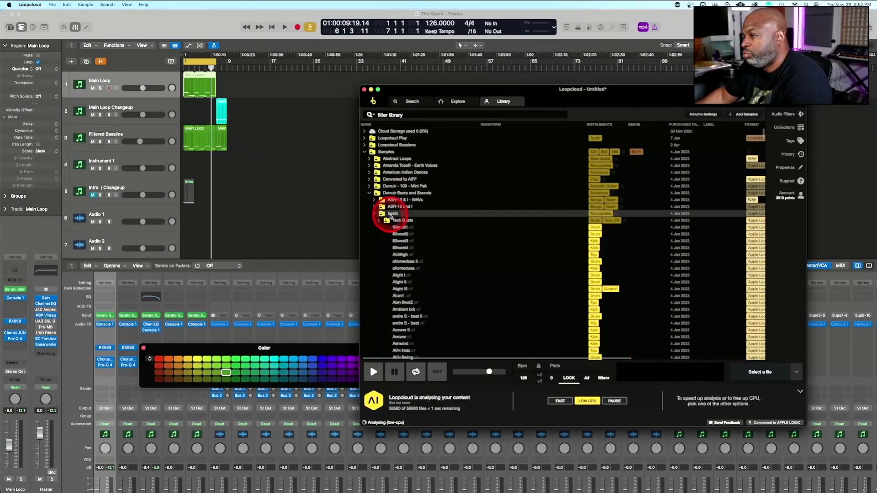
Play the arrangement and audition drum loops from the beats folder against it, ending on Captain Curly
left_click(270, 118)
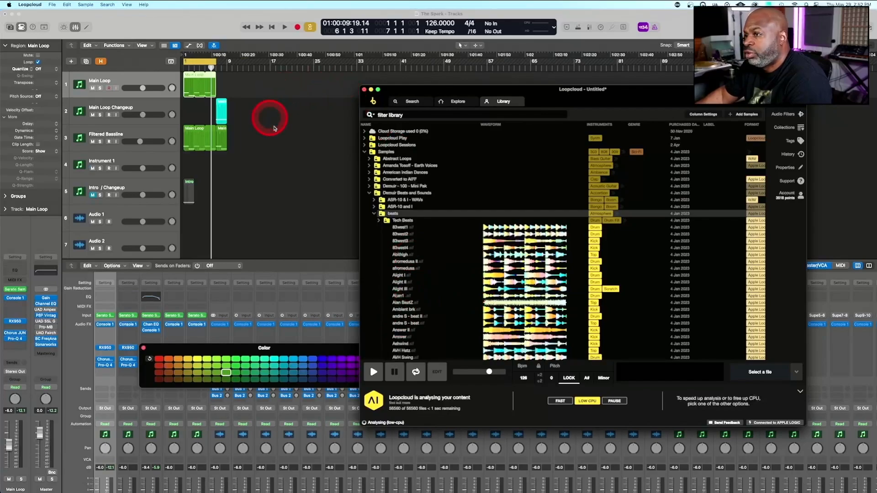
key("space")
left_click(449, 261)
left_click(401, 255)
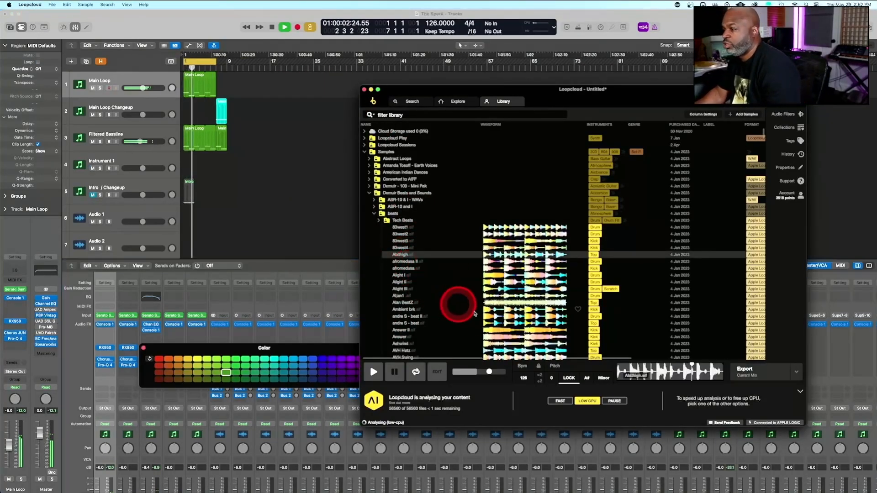
scroll(400, 309, "down", 5)
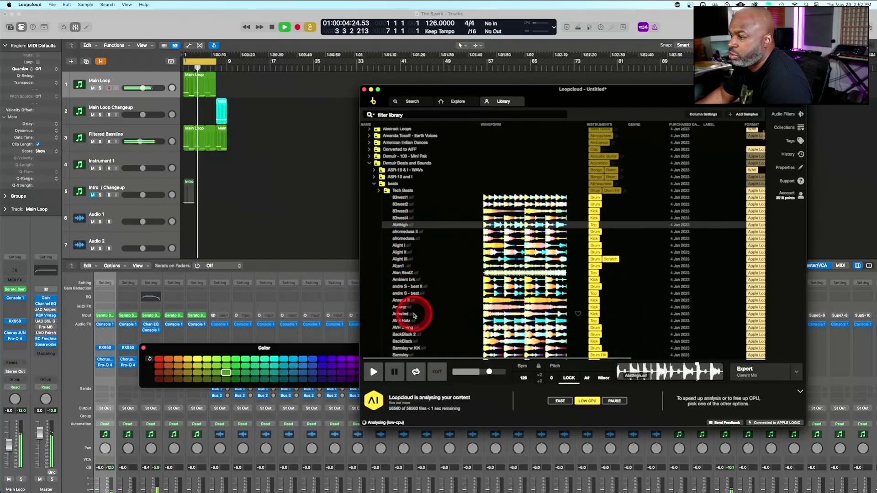
scroll(441, 313, "down", 10)
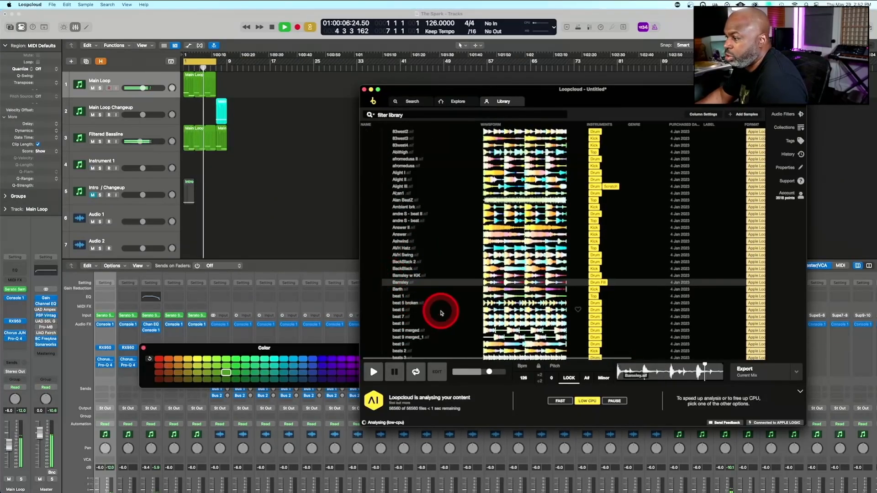
left_click(407, 278)
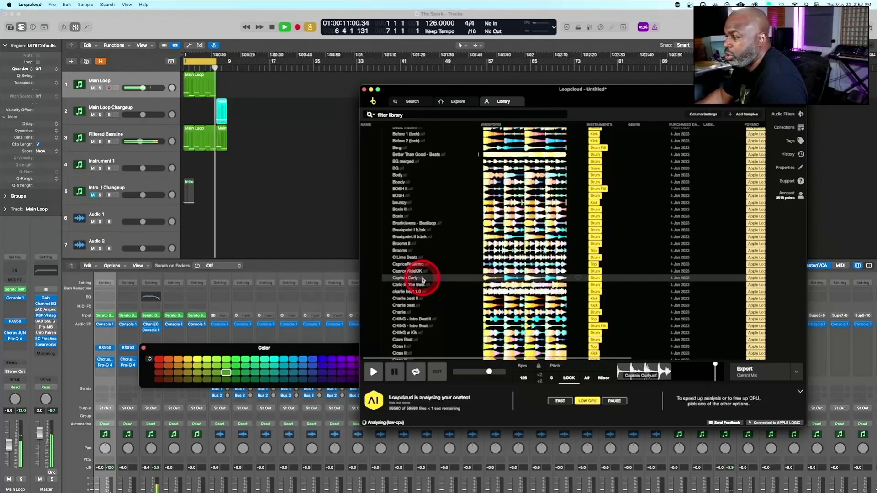
Open Captain Curly in Loopcloud's loop editor and shorten the loop range to end at about 1.3
left_click(439, 373)
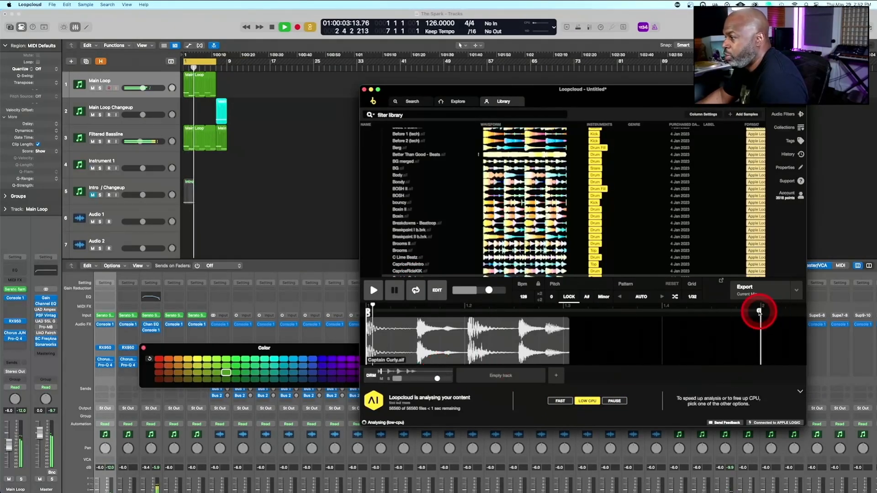
left_click_drag(759, 312, 567, 330)
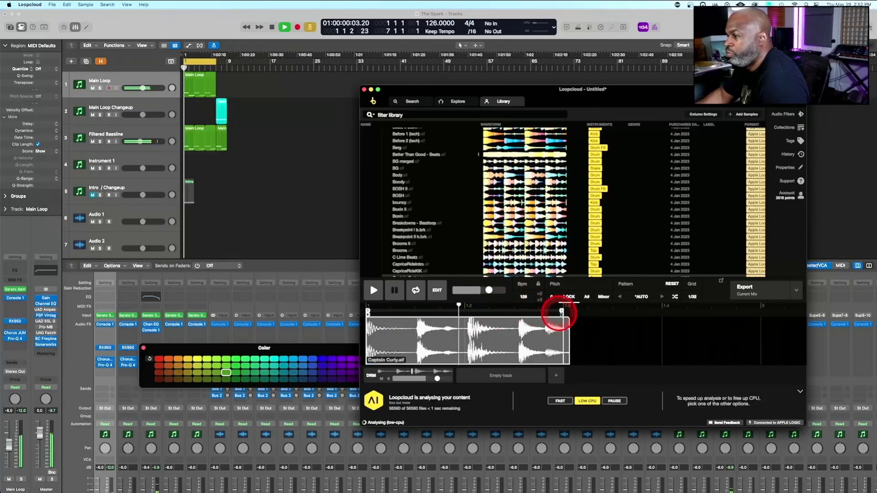
left_click_drag(561, 311, 475, 322)
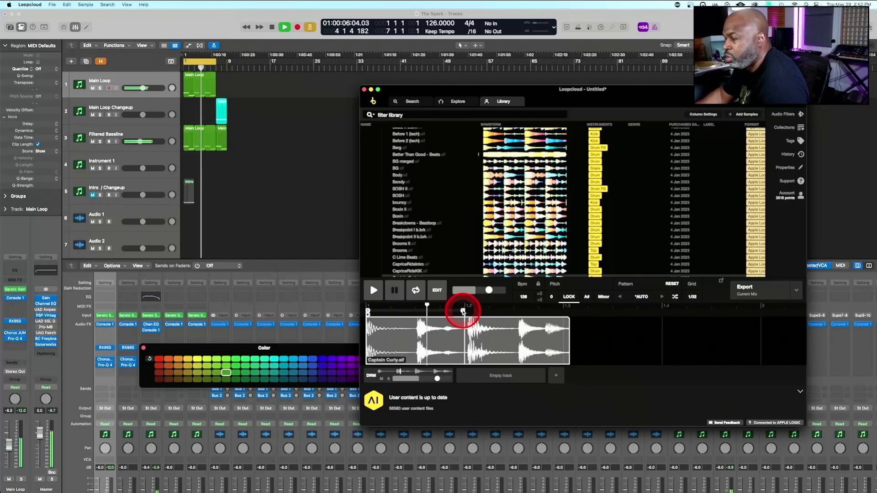
left_click_drag(464, 312, 562, 316)
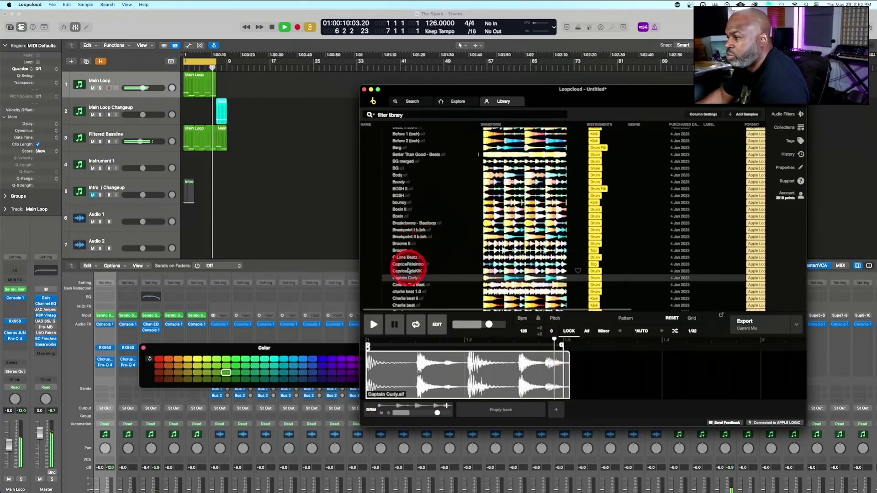
Audition the charlie beat 1.0 and Charlie drum loops against the arrangement, checking the loop end near 1.3
left_click(407, 291)
scroll(418, 232, "down", 3)
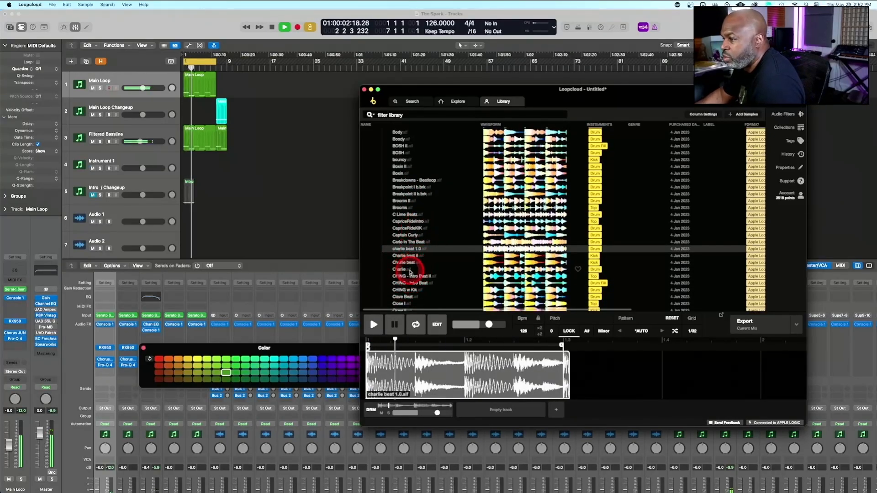
left_click(408, 270)
scroll(407, 216, "down", 3)
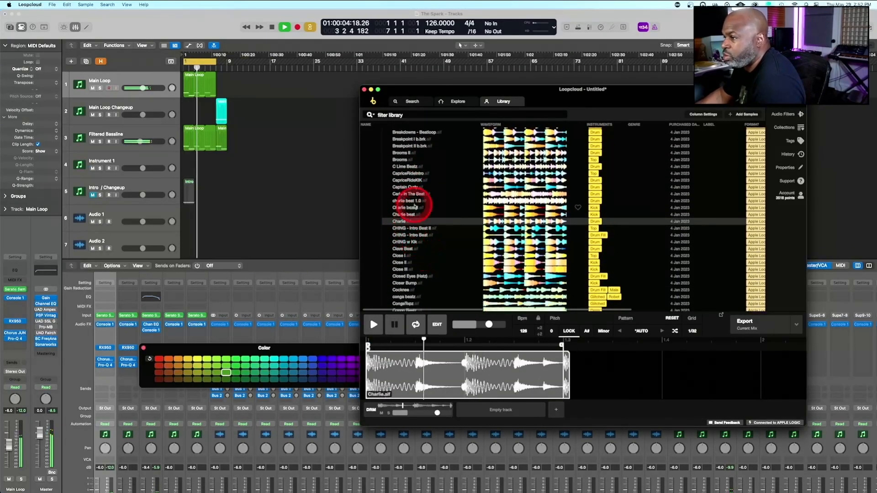
scroll(409, 226, "down", 2)
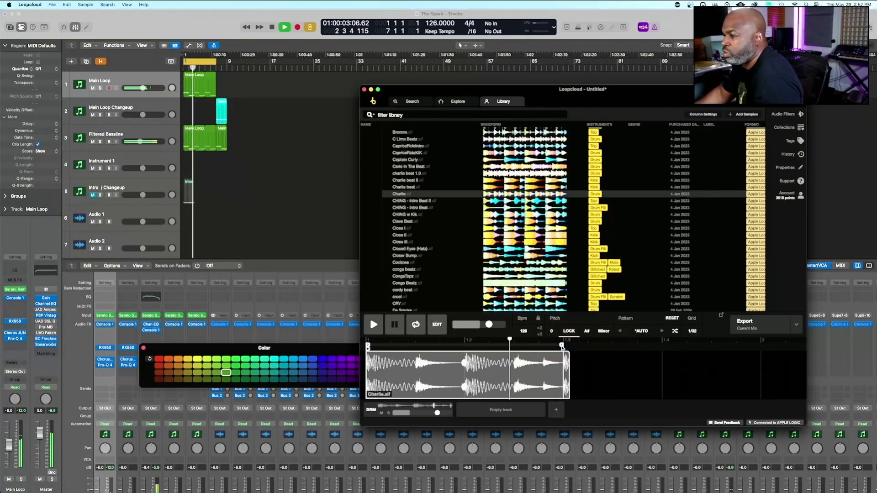
mouse_move(562, 346)
left_mouse_down()
mouse_move(462, 361)
mouse_move(467, 348)
mouse_move(562, 345)
left_mouse_up()
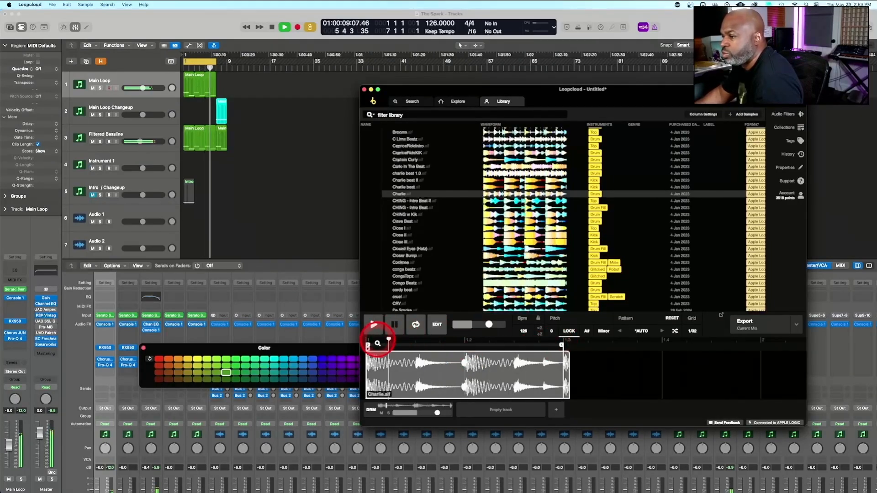
Audition CHING w Kik, Clave Beat, Dancin', DC Feelz and Don't Stop (vox) against the arrangement, keeping the loop start at 1
left_click_drag(368, 346, 450, 352)
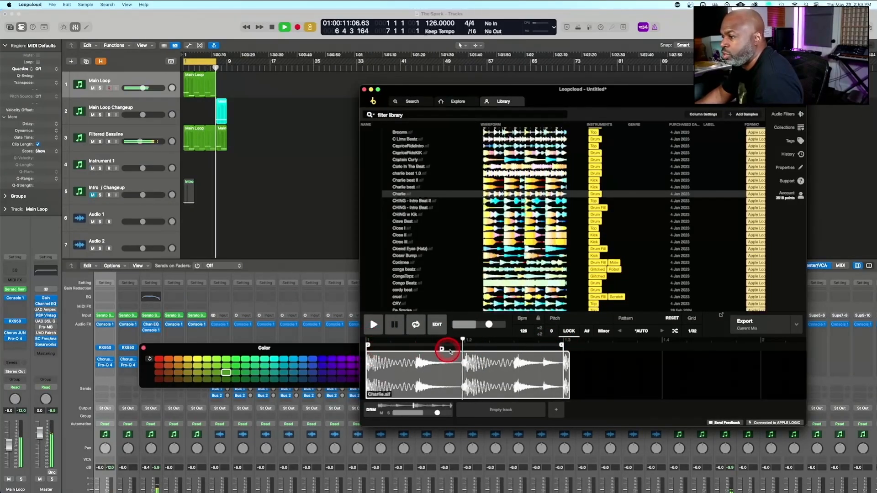
left_click_drag(381, 349, 356, 348)
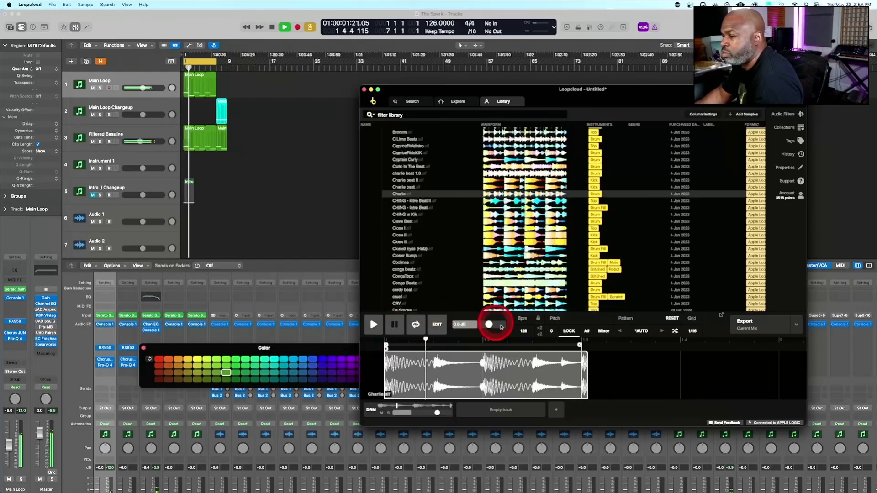
left_click(407, 215)
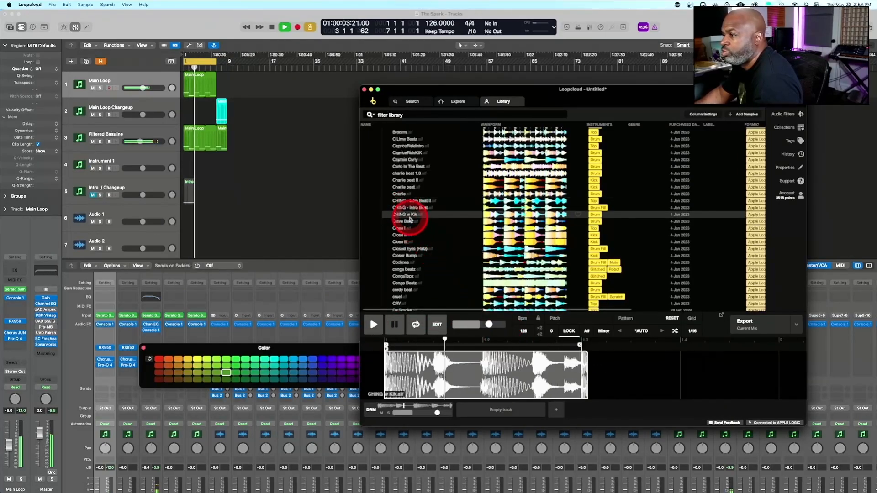
left_click(402, 221)
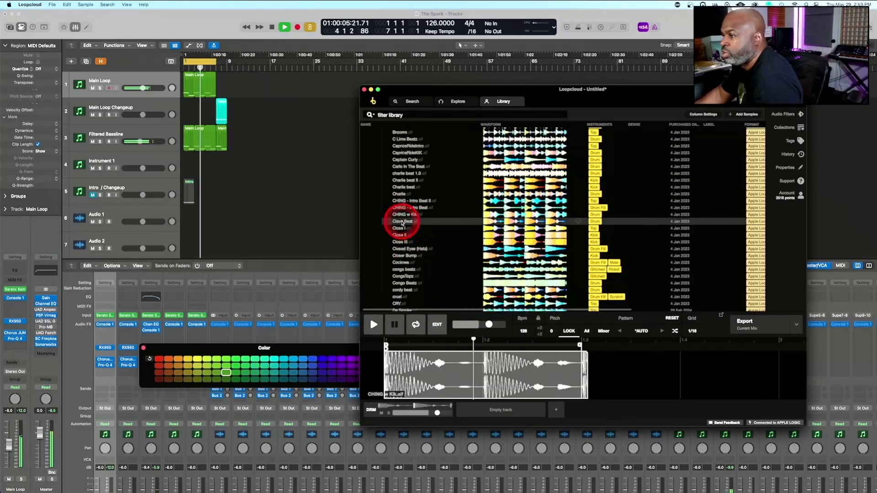
scroll(402, 235, "down", 4)
left_click(398, 233)
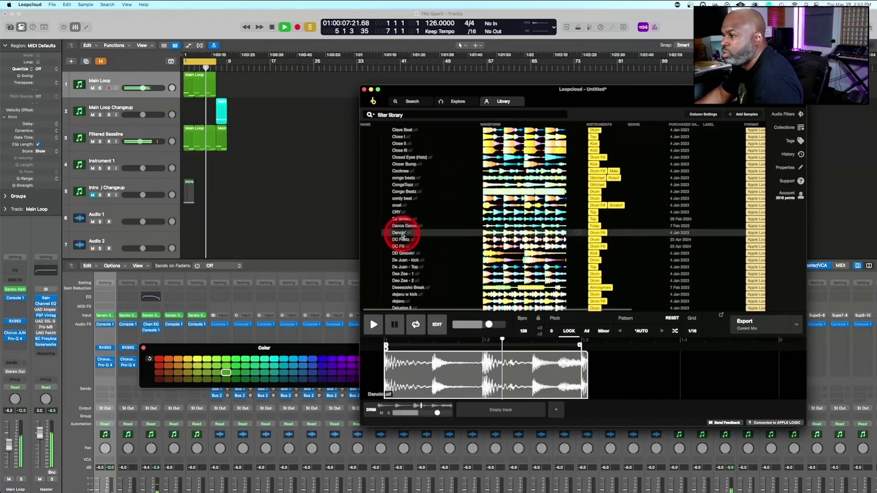
left_click(406, 239)
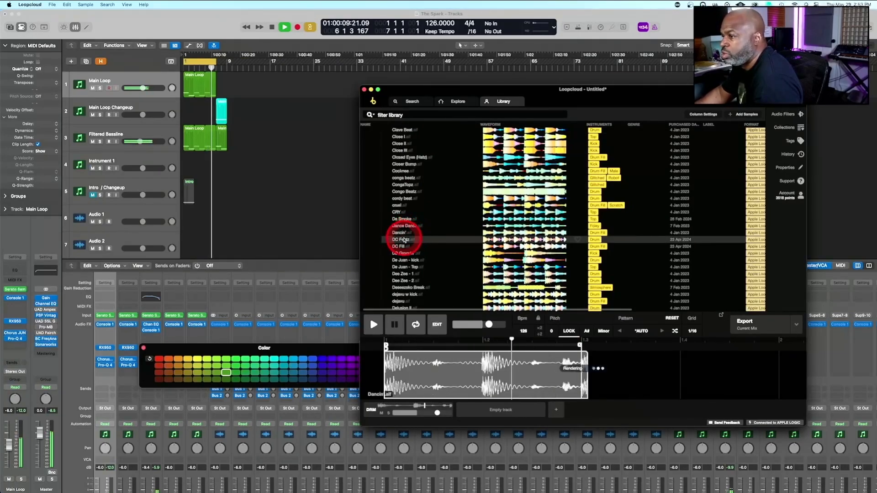
scroll(405, 238, "down", 3)
left_click(401, 281)
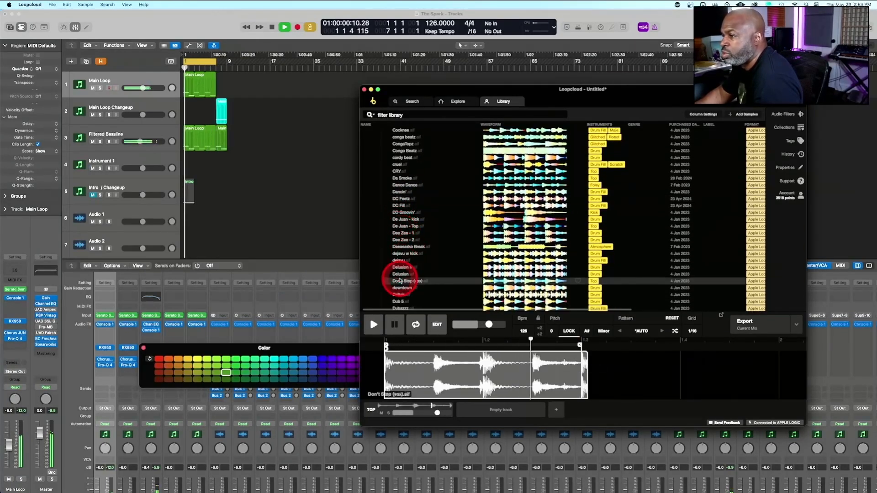
Audition drum loops further down the library against the arrangement, including Like Groco, mxybeat and Movin'Hawz, ending on Muzeeeka
scroll(425, 279, "down", 4)
scroll(425, 279, "down", 15)
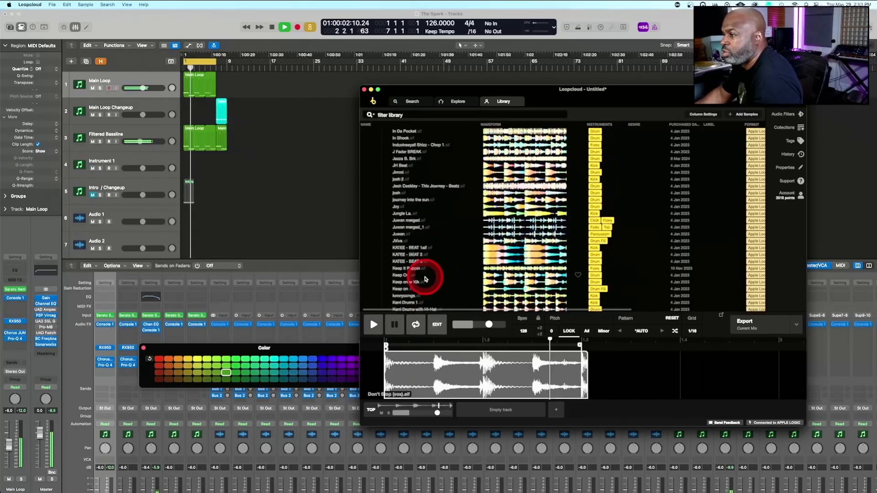
scroll(392, 219, "down", 10)
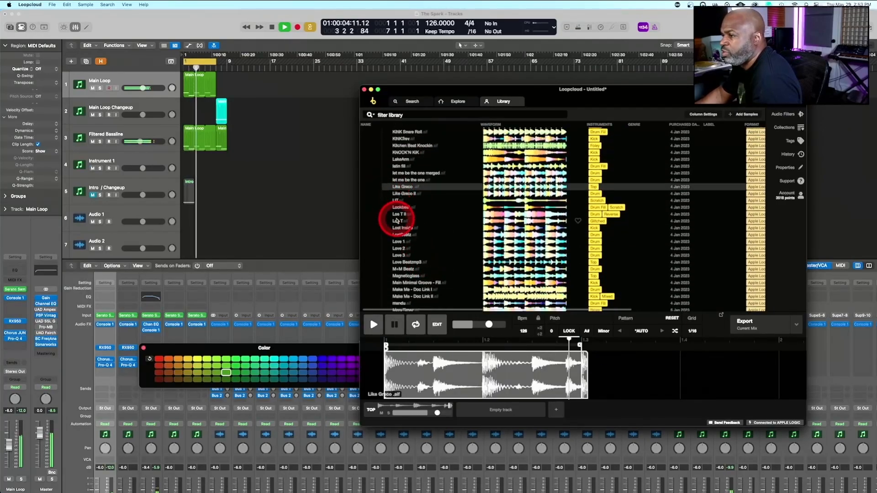
left_click(398, 201)
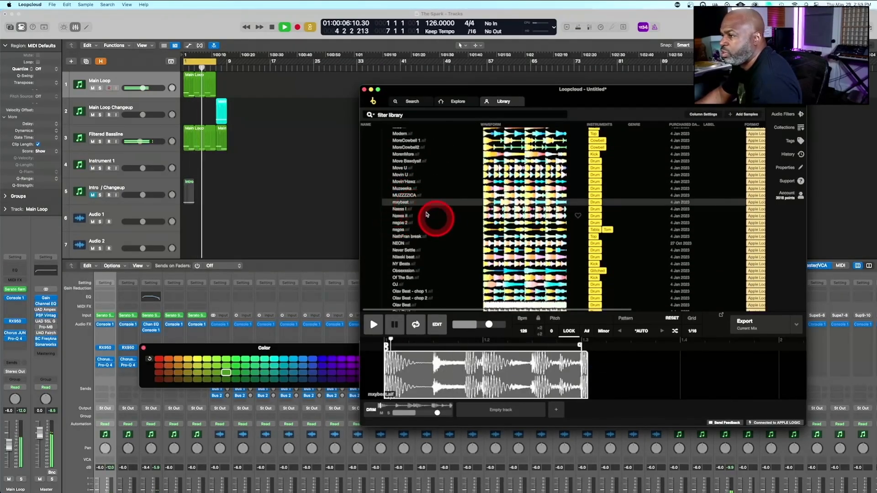
left_click(397, 189)
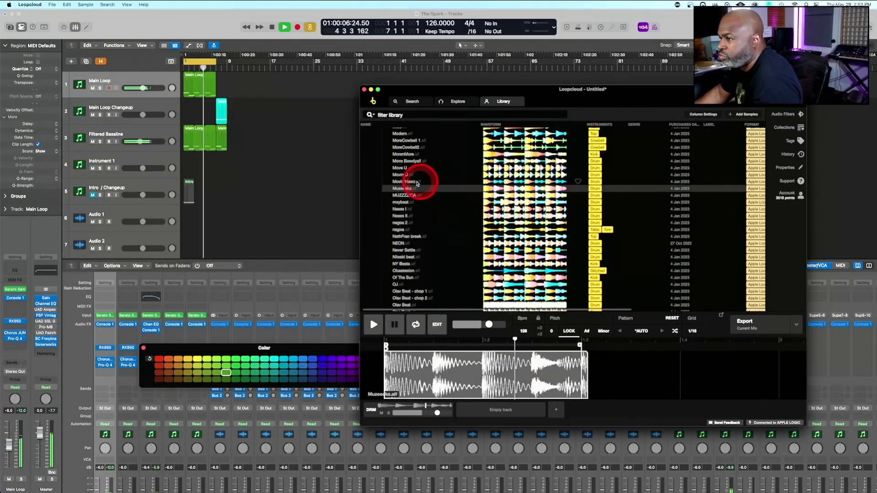
left_click(412, 182)
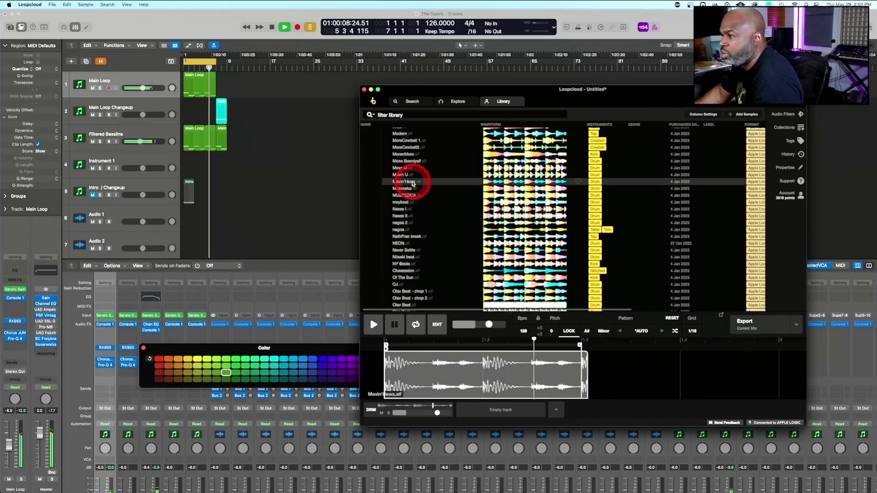
left_click(404, 189)
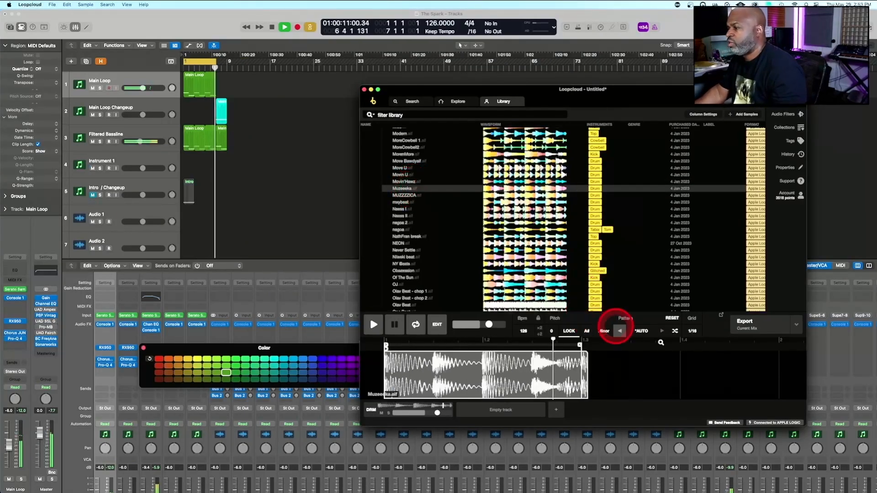
Stop playback and export the Muzeeeka drum loop from Loopcloud onto the Audio 1 track at bar 1 in Logic Pro
left_click(755, 320)
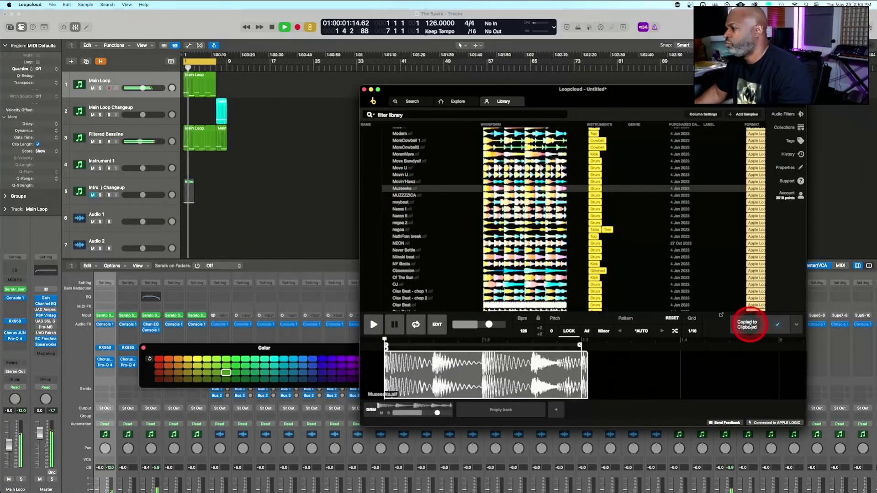
left_click(323, 239)
key("space")
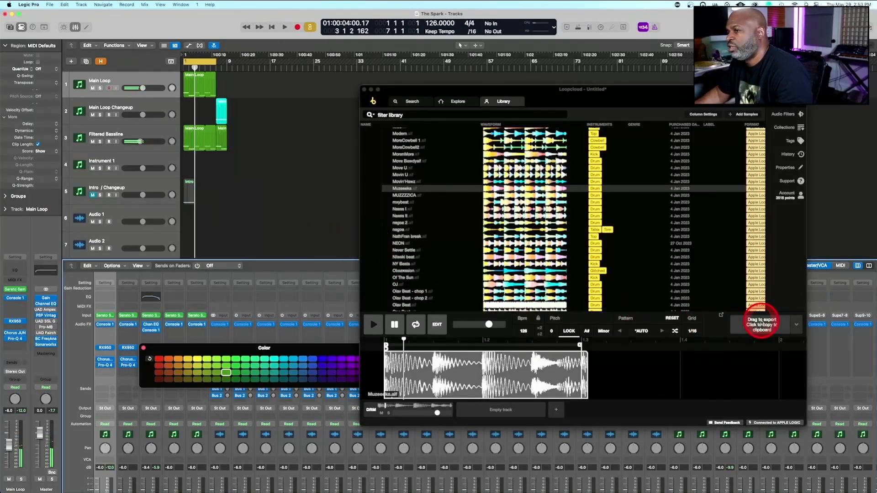
left_click_drag(763, 322, 183, 227)
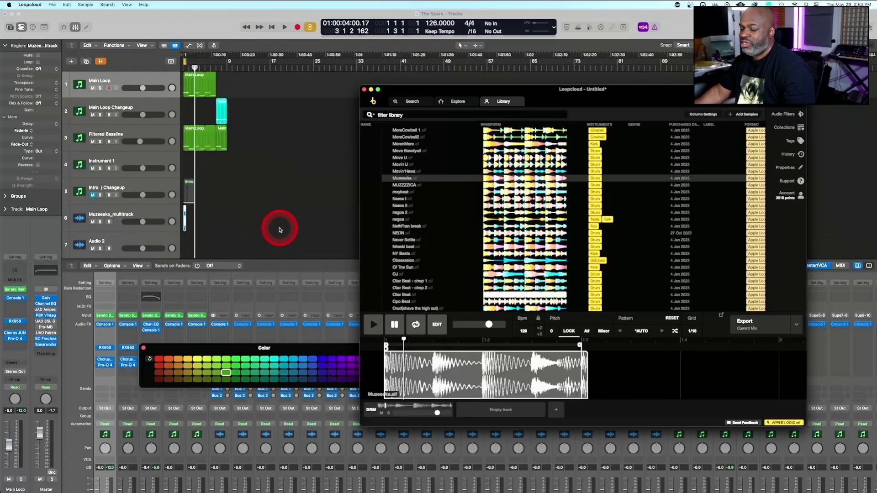
Loop the Muzeeeka region up to bar 5, set the cycle range to bars 1 to 5 and play it
scroll(280, 229, "up", 5)
scroll(280, 230, "down", 5)
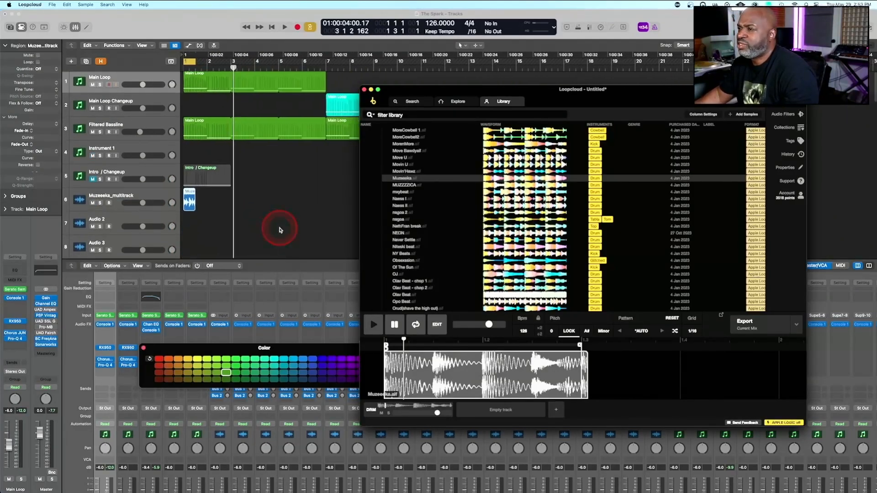
left_click_drag(193, 186, 277, 188)
key("space")
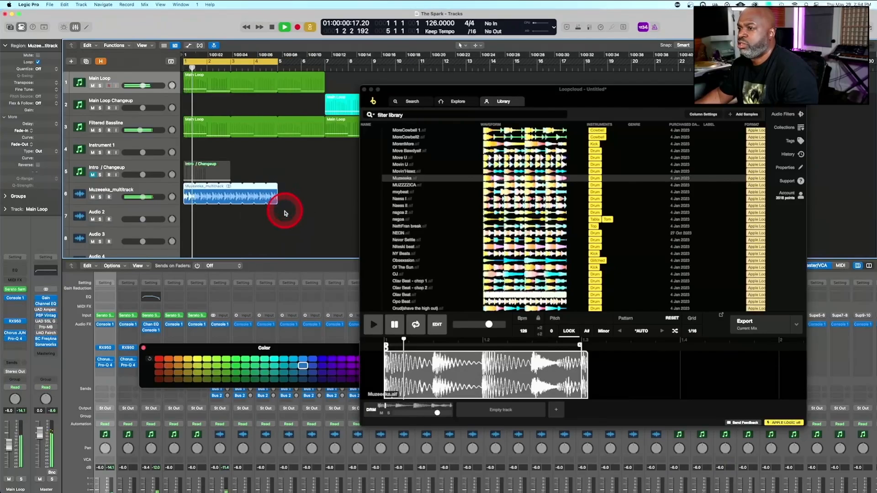
Enable Flex on the Muzeeeka_multitrack track in Polyphonic (Auto) mode and check its channel in Console 1
scroll(287, 220, "down", 5)
scroll(274, 210, "down", 3)
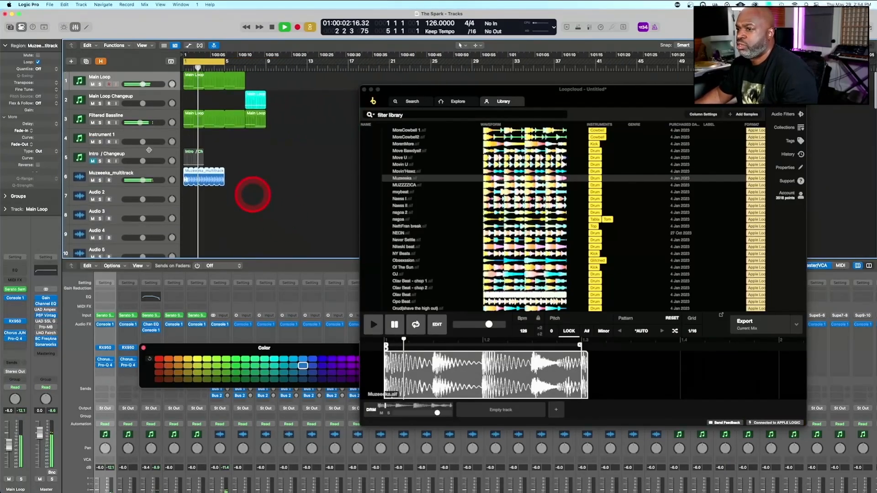
left_click(157, 172)
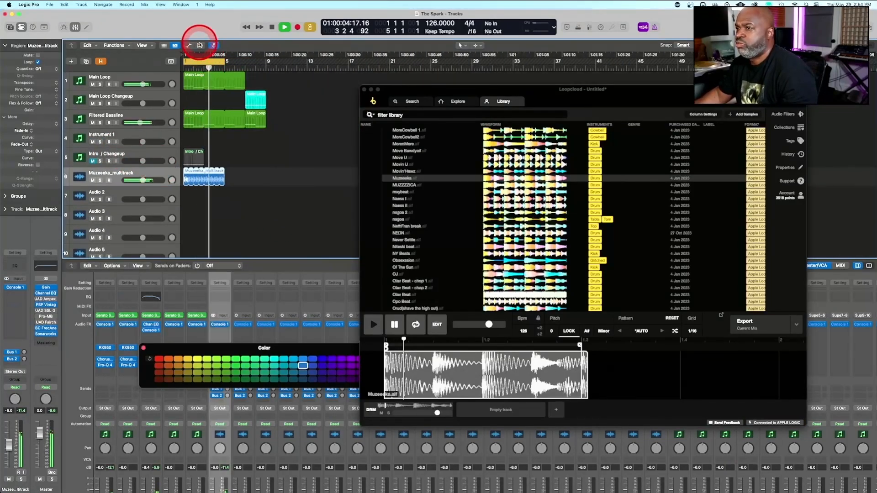
left_click(200, 45)
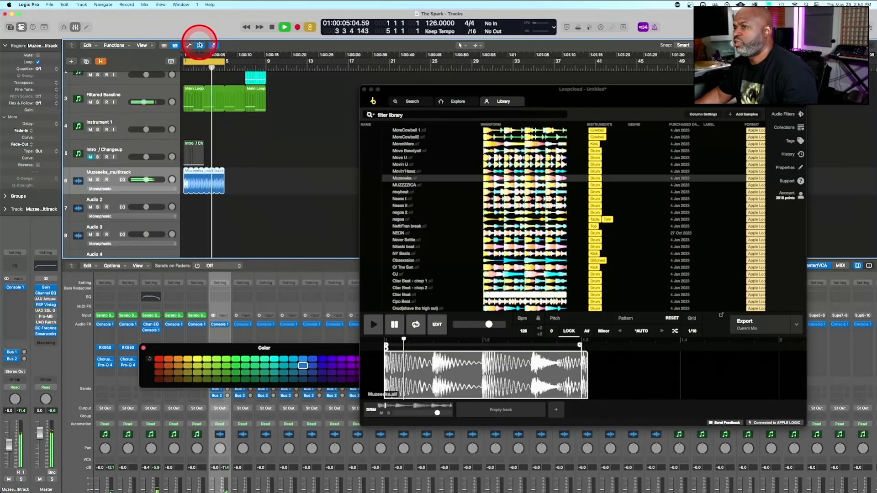
left_click(123, 180)
left_click(122, 179)
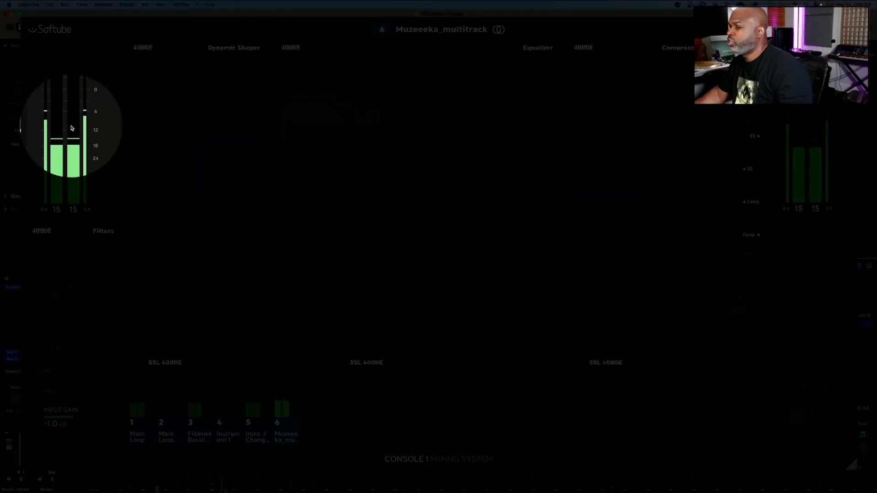
left_click(81, 126)
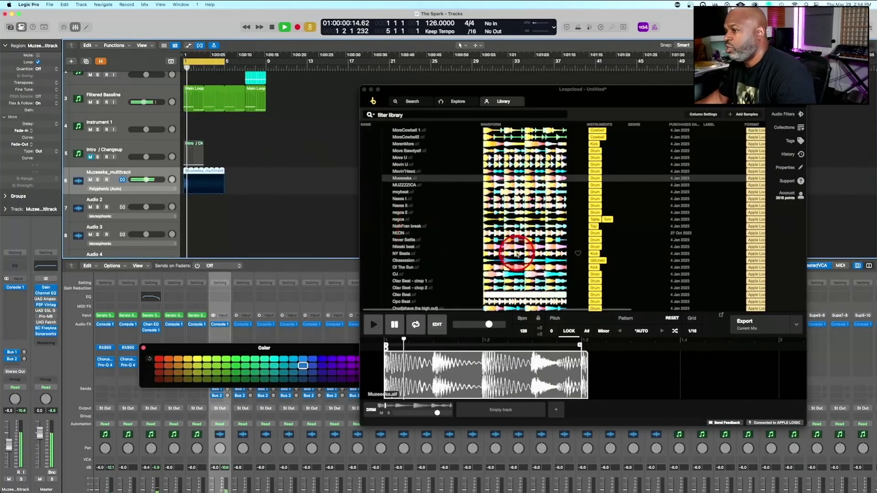
Audition the OJ drum loop in Loopcloud against the playing arrangement
left_click(409, 274)
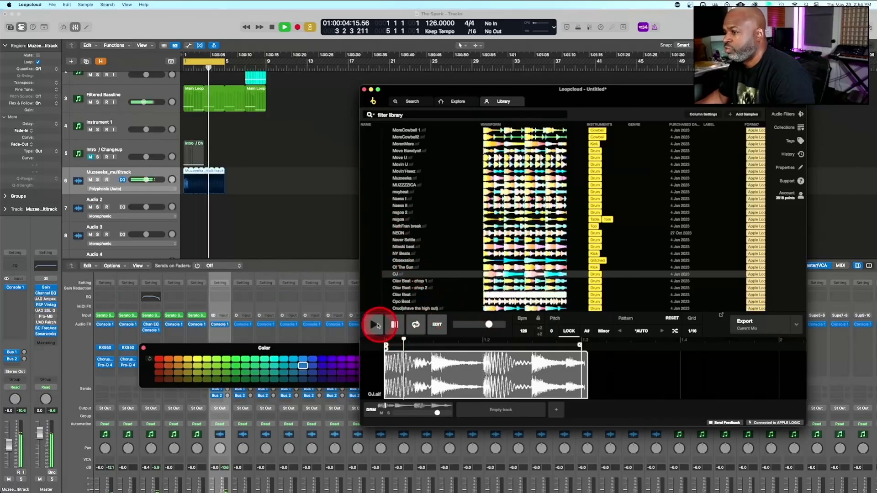
left_click(377, 325)
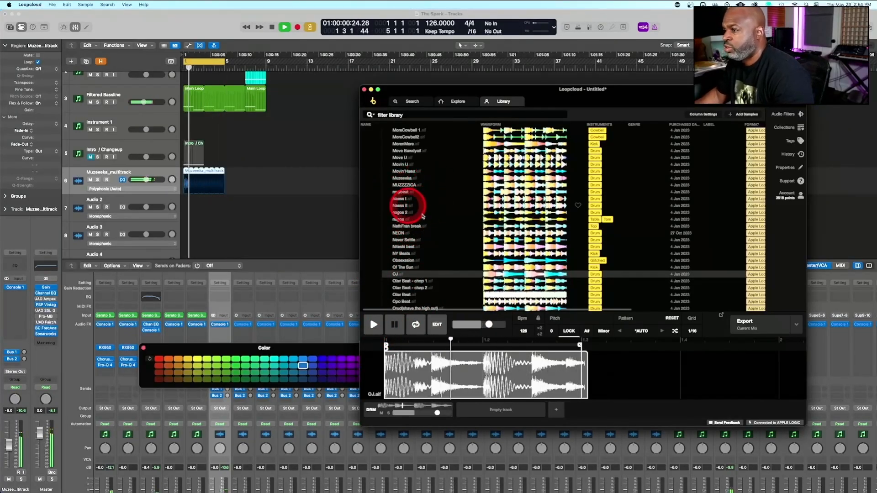
scroll(443, 234, "down", 3)
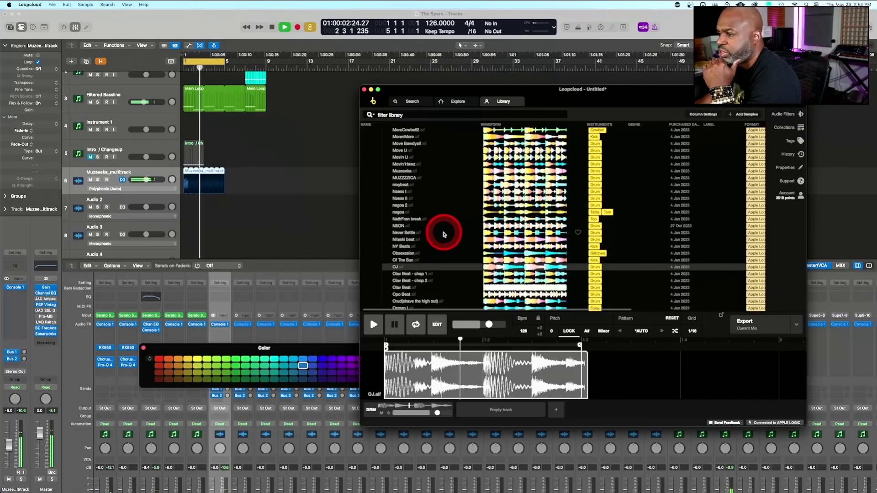
scroll(443, 234, "down", 2)
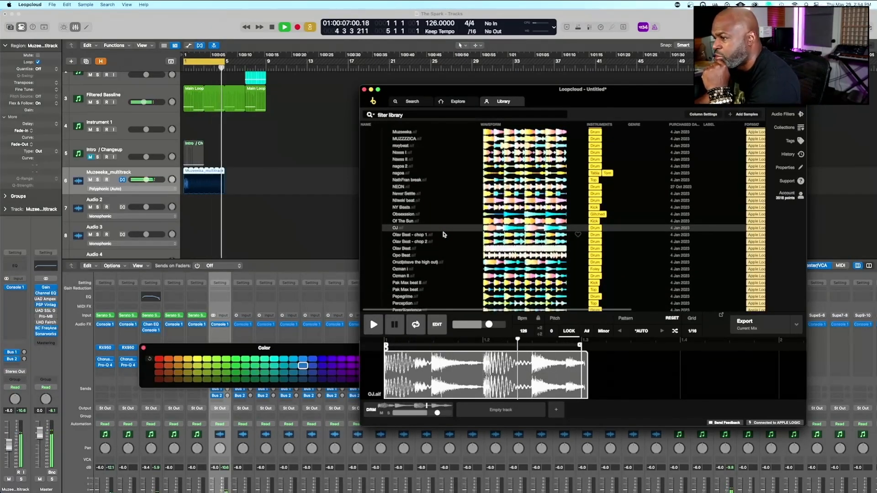
left_click(519, 313)
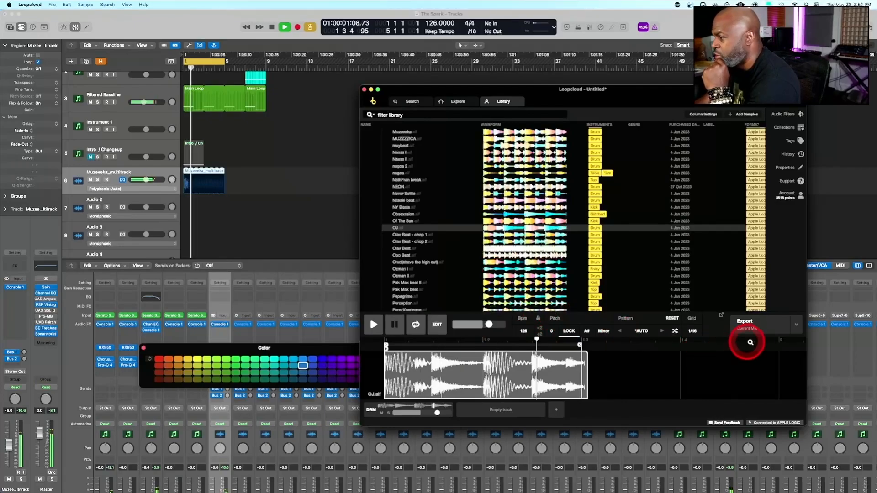
Export the OJ loop onto the Audio 2 track at bar 1, keeping the track format
left_click(743, 326)
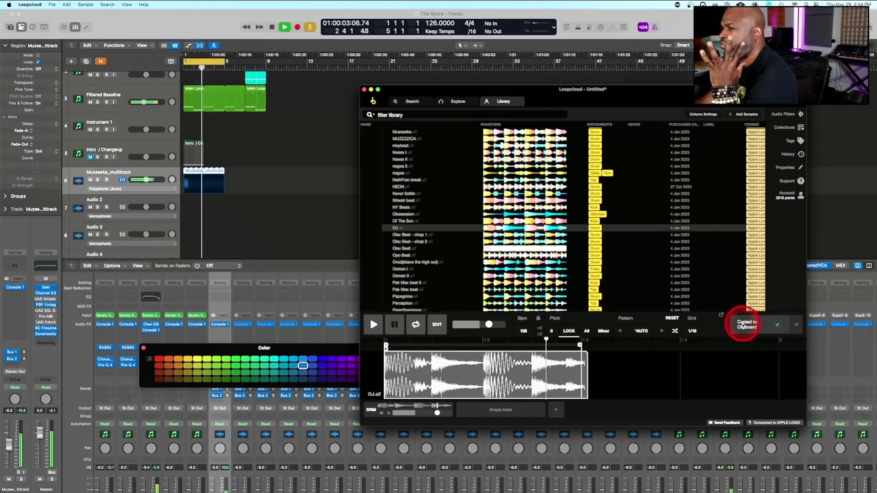
left_click_drag(750, 324, 182, 201)
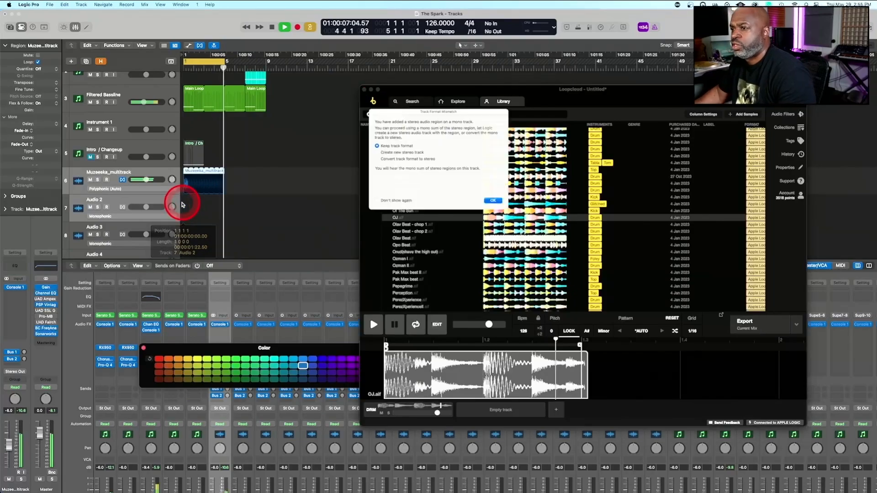
left_click(501, 207)
left_click(307, 259)
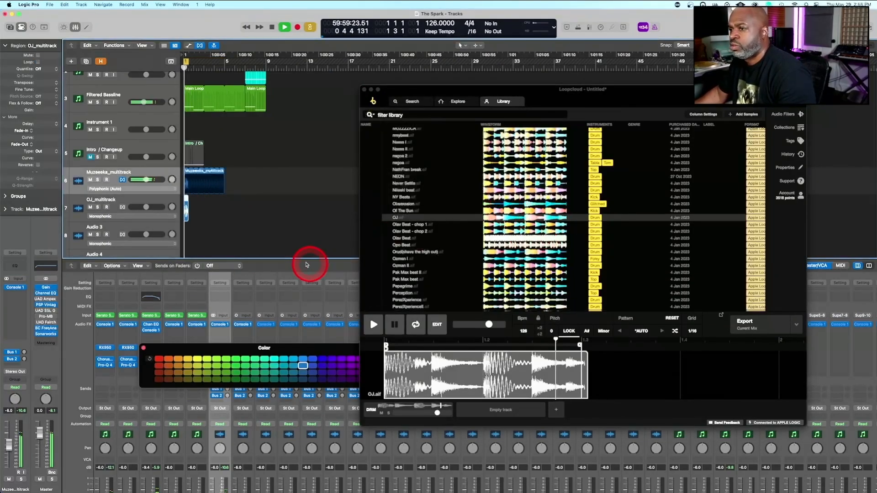
Shape the OJ_multitrack channel in Console 1 with a 302 Hz low cut, -2.8 dB sustain and -2.3 dB input gain
left_click(269, 226)
left_click(213, 197)
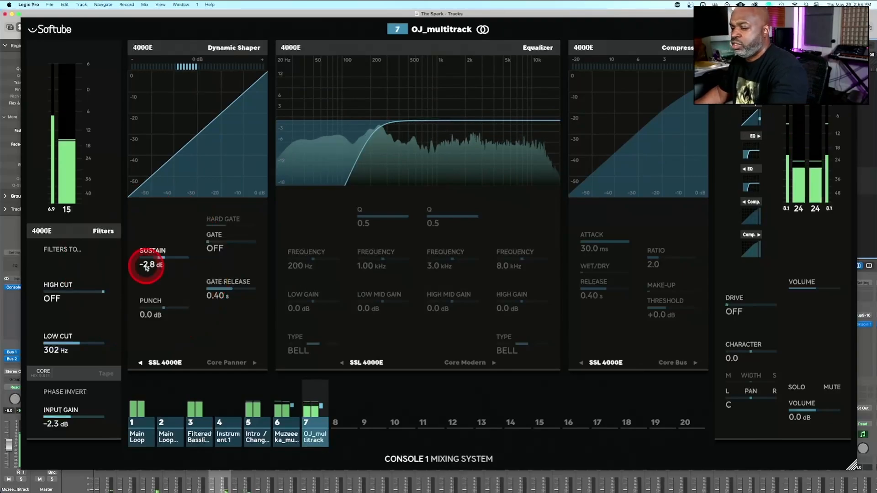
key("Escape")
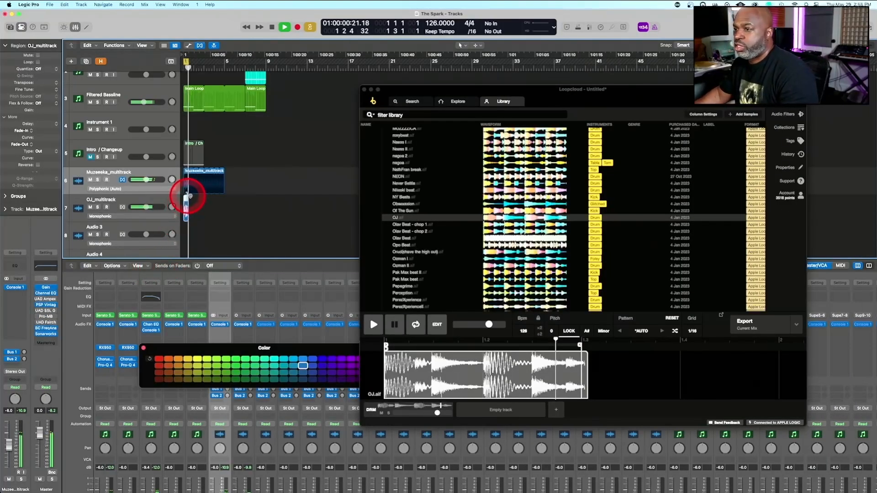
Loop the OJ region up to bar 5 and enable Flex on its track in Polyphonic (Auto) mode
left_click_drag(188, 195, 225, 195)
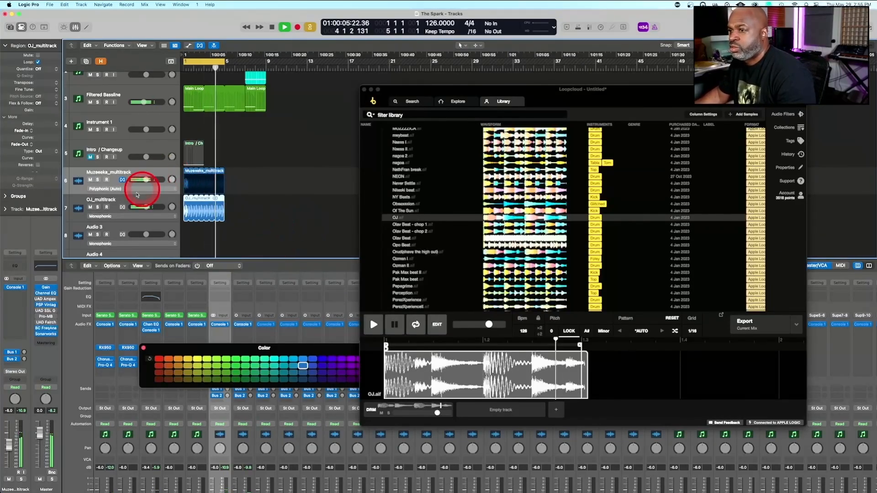
left_click(121, 208)
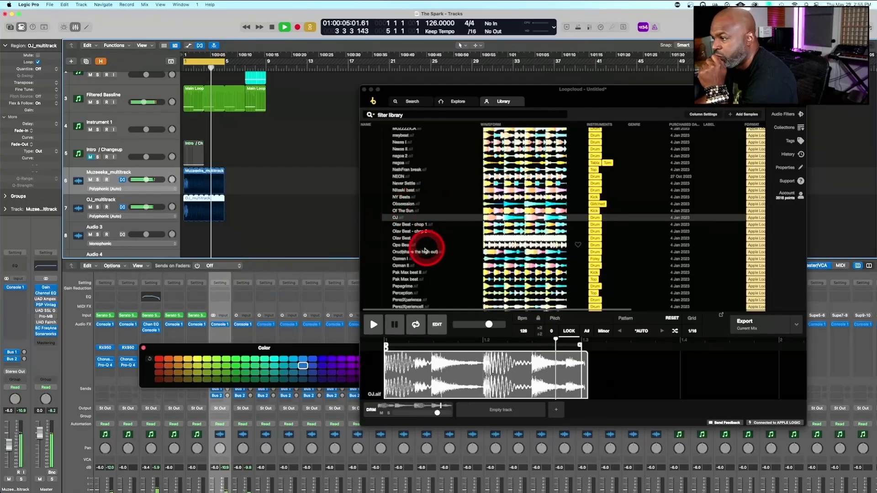
Audition the Opo Beat drum loop in Loopcloud against the playing arrangement, ending with playback stopped
left_click(404, 245)
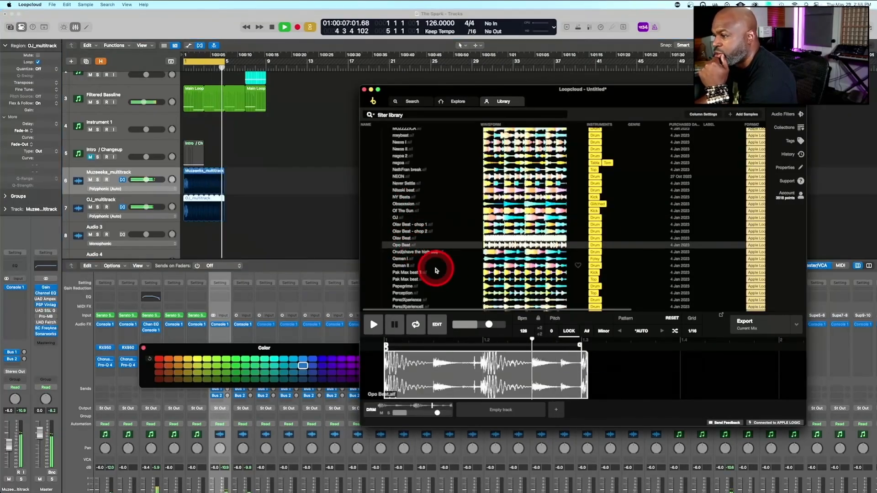
scroll(436, 271, "down", 1)
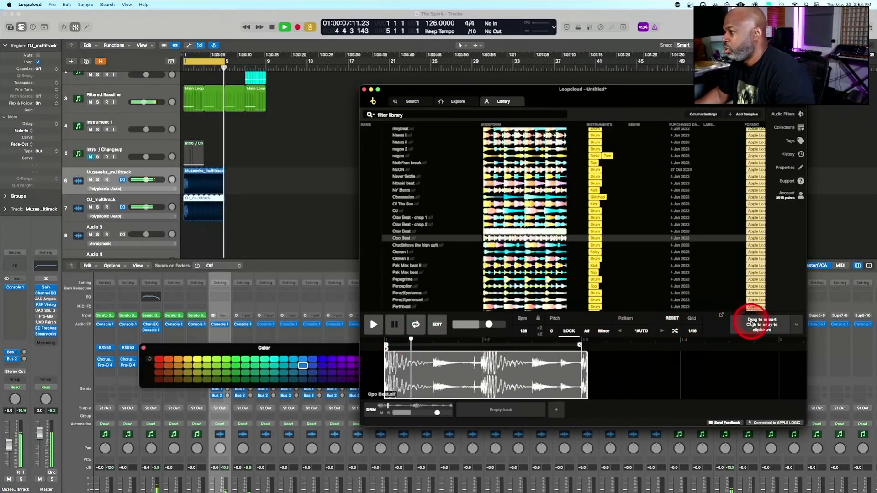
left_click(321, 231)
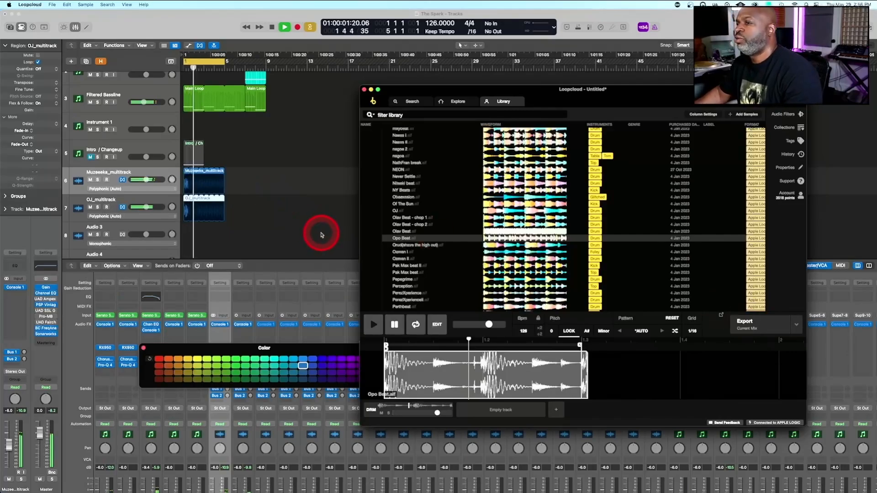
key("space")
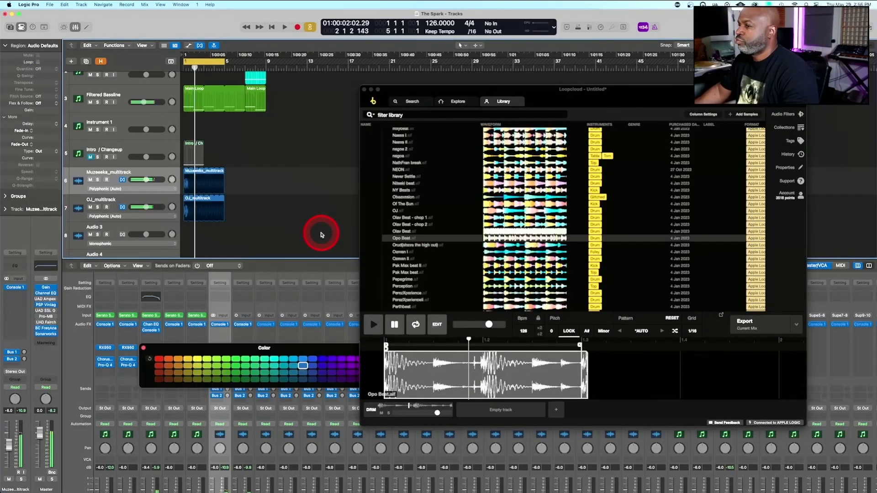
Export the Opo Beat loop onto the Audio 3 track at bar 1, keeping the track format, and loop it up to bar 5
left_click(739, 323)
left_click_drag(755, 327, 184, 239)
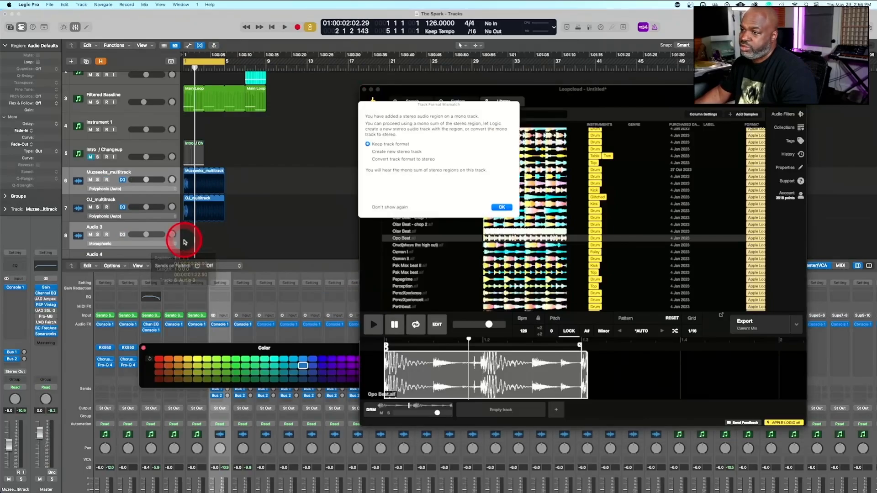
left_click(501, 207)
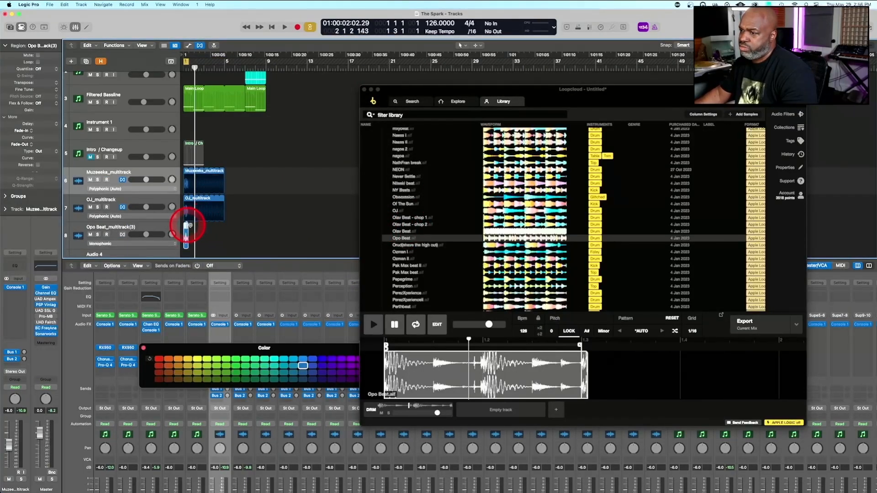
left_click_drag(186, 225, 226, 224)
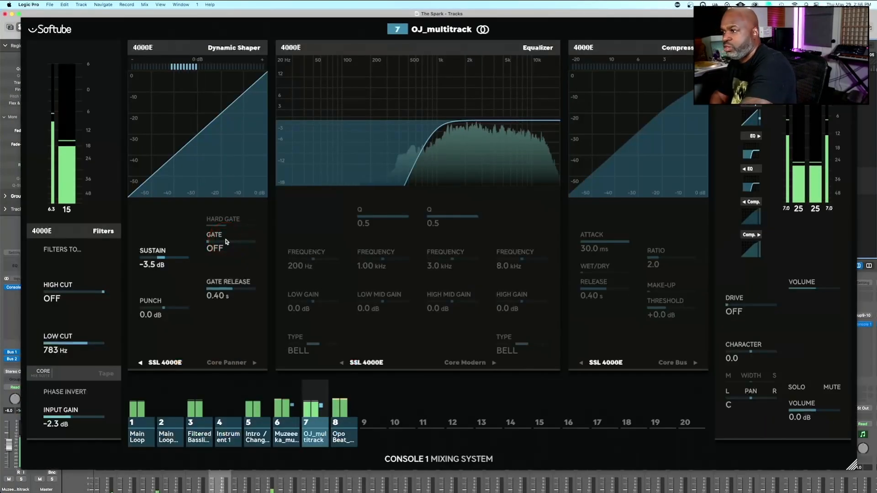
Shape the soloed Opo Beat channel in Console 1 with a 383 Hz low cut, -4.0 dB high gain at 8 kHz and -0.5 dB input gain
key("space")
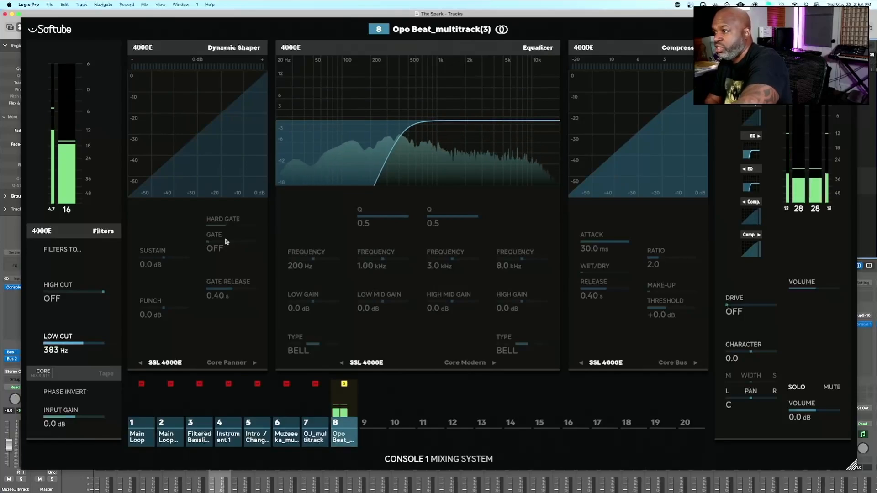
left_click(442, 147)
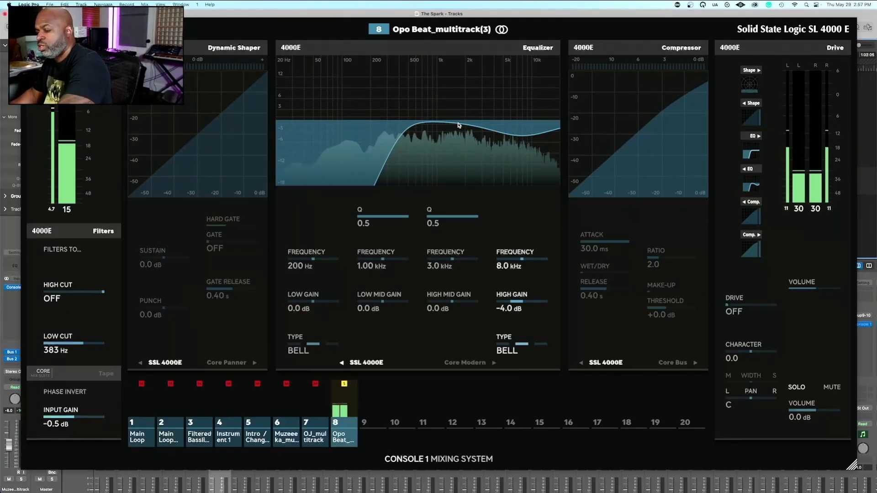
key("Escape")
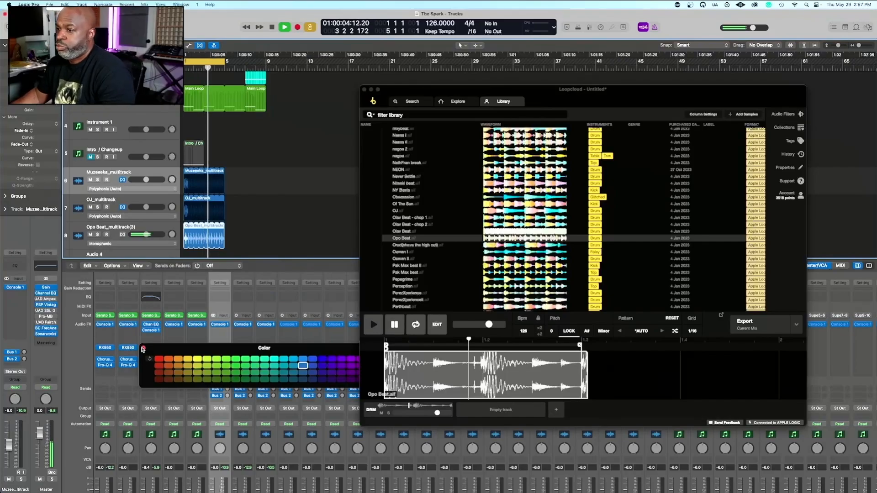
Move the Loopcloud window aside to uncover more of the arrangement and mixer
left_click(143, 349)
left_click(489, 130)
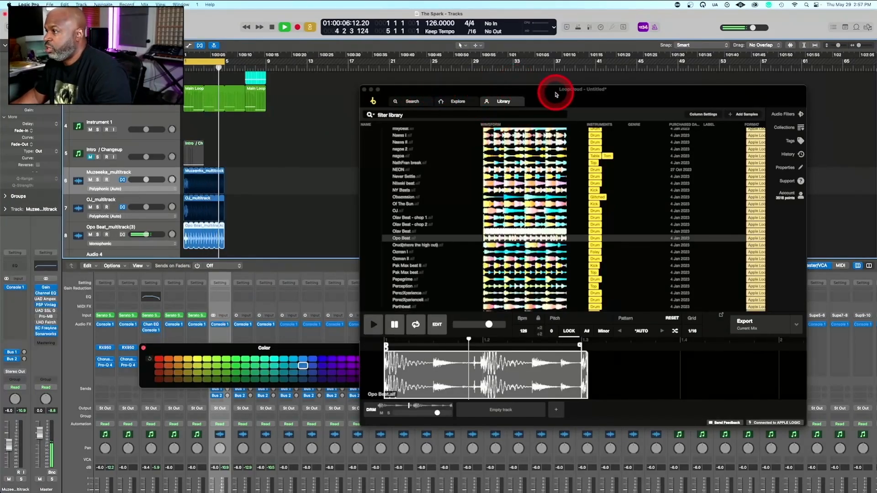
left_click_drag(558, 92, 644, 86)
left_click(271, 247)
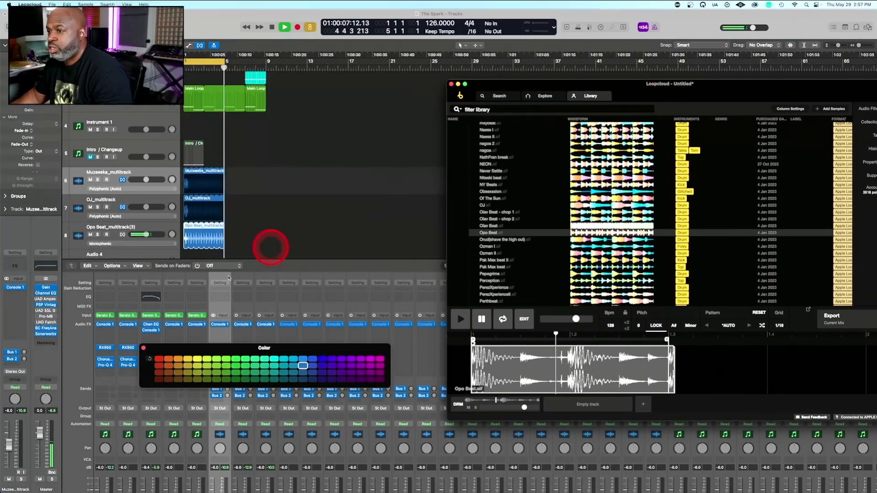
left_click(205, 349)
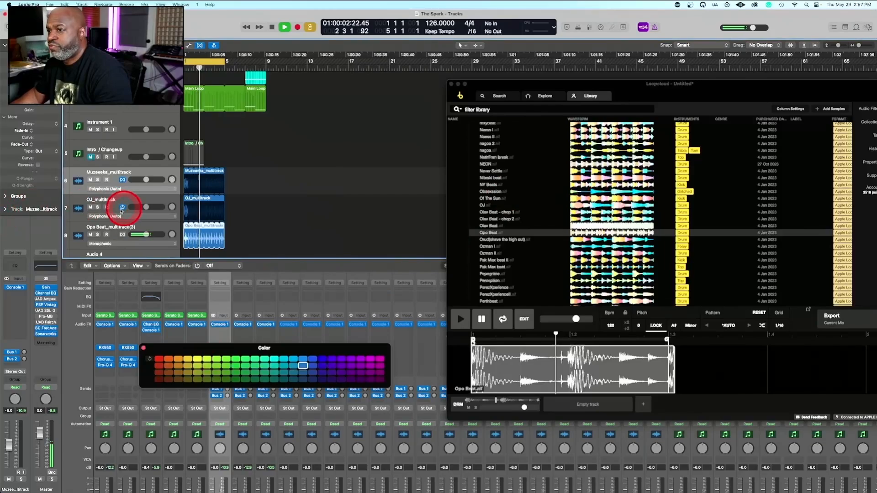
Solo the Opo Beat, OJ and Muzeeka drum tracks together
left_click(98, 207)
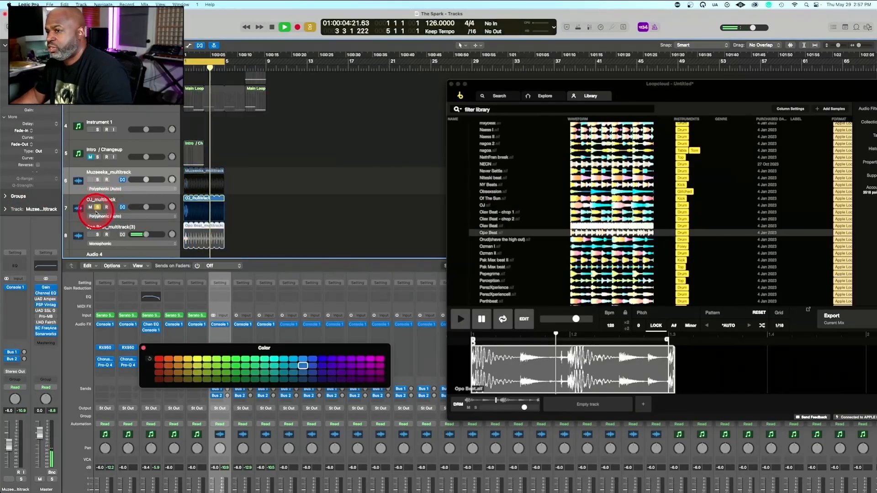
left_click(98, 208)
left_click(97, 244)
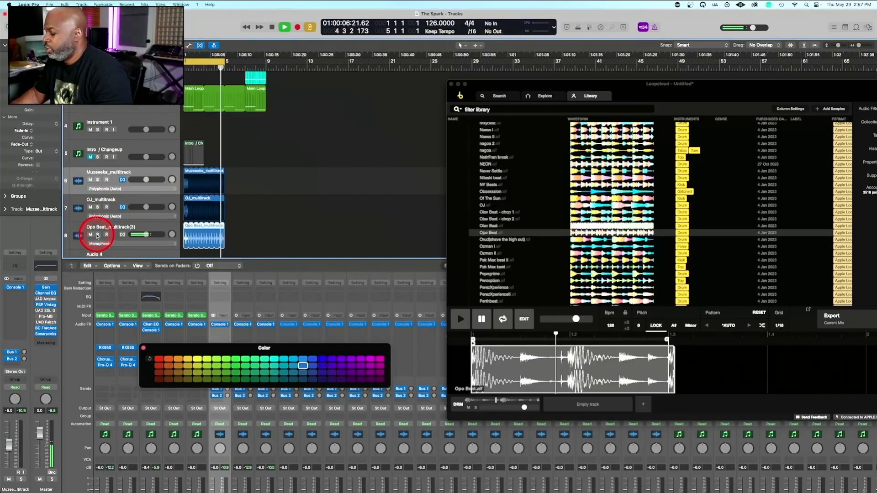
left_click(97, 235)
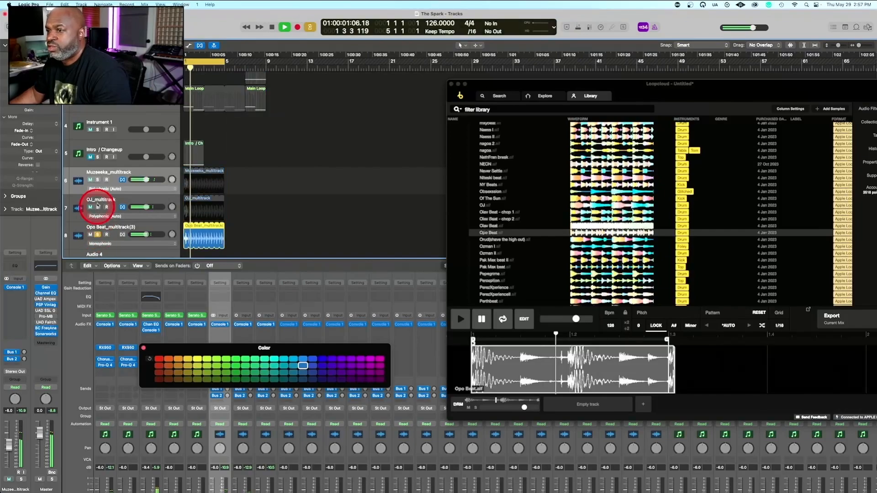
left_click(97, 207)
left_click(97, 180)
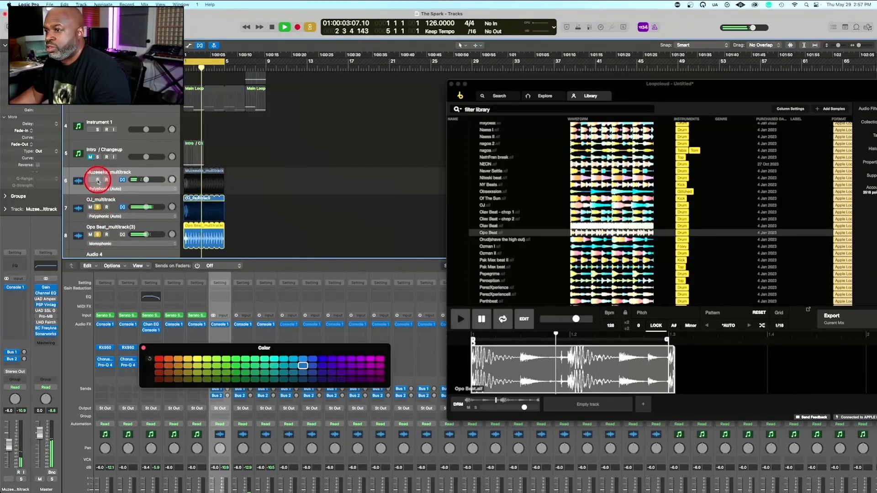
Move the Color palette off the drum channel strips and insert a stereo Pro-Q 4 on the Opo Beat channel
left_click(266, 284)
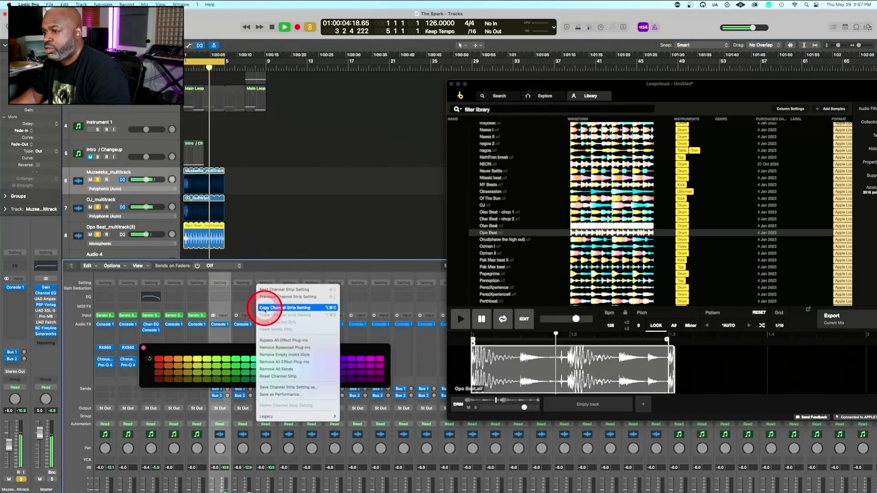
left_click(224, 350)
left_click_drag(224, 350, 360, 319)
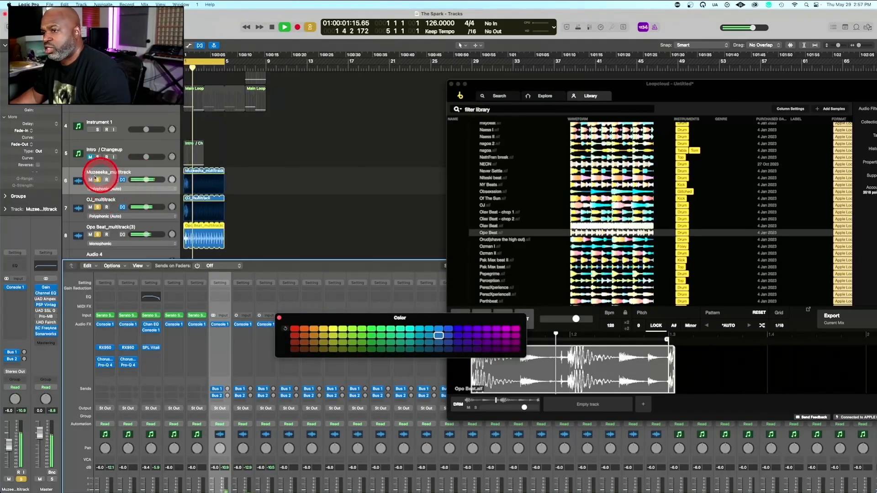
left_click(97, 208)
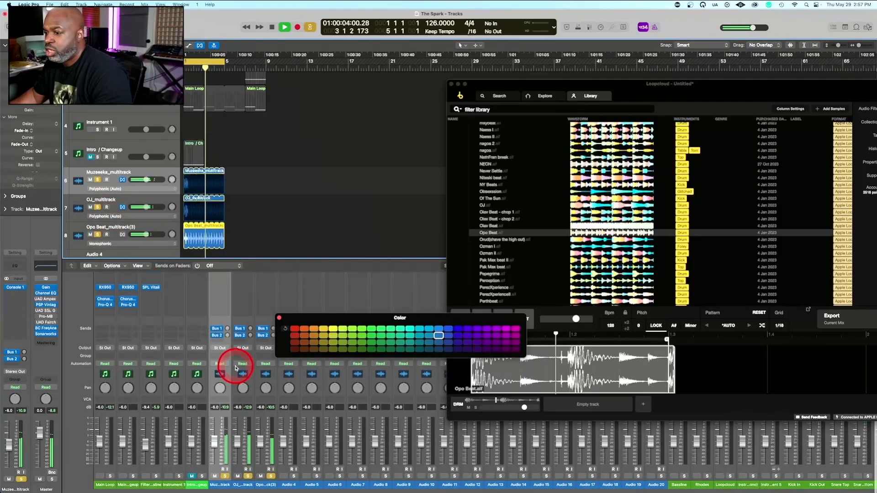
scroll(238, 361, "down", 3)
left_click(263, 304)
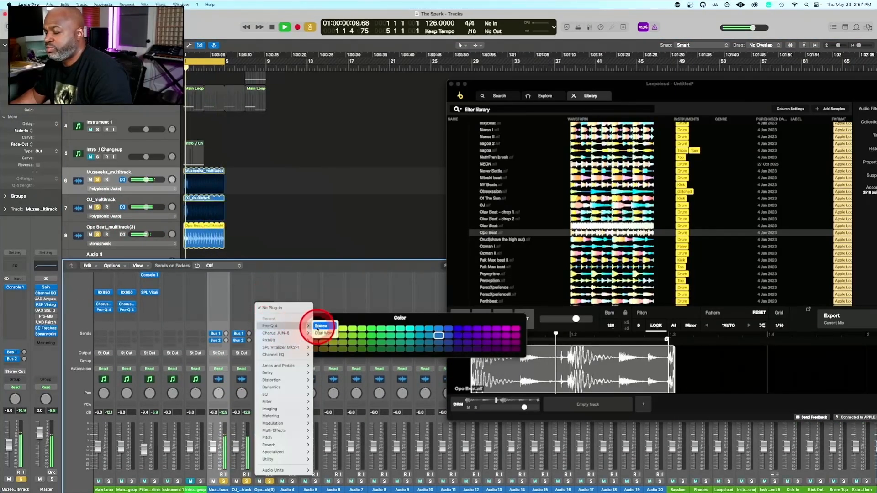
left_click(313, 314)
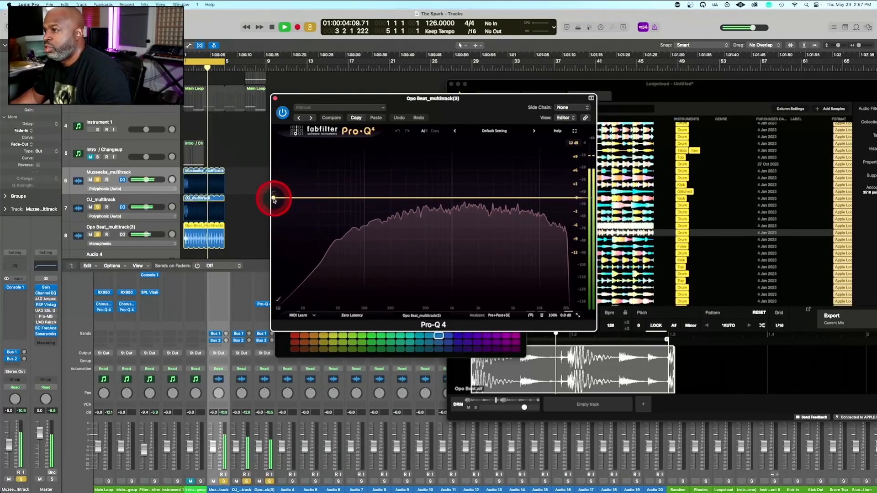
Add a low cut at about 242 Hz and a dynamic bell boost of +2.21 dB at about 1050 Hz in Pro-Q 4
left_click_drag(274, 199, 404, 207)
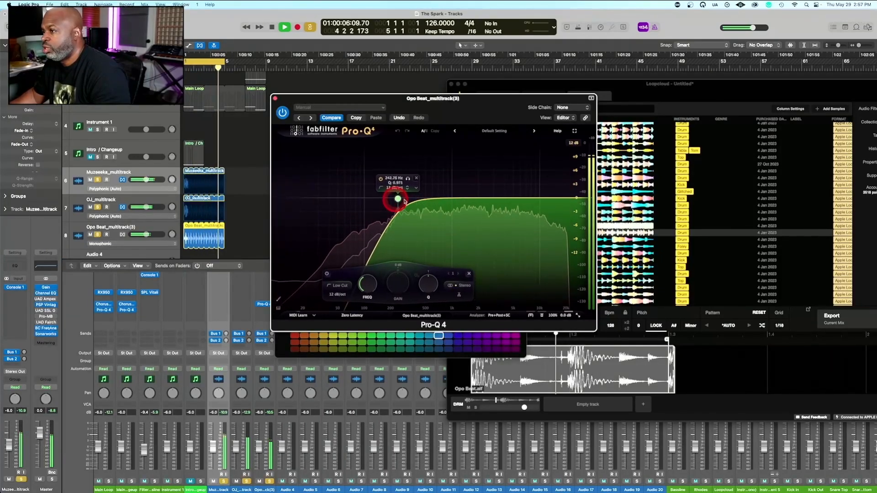
left_click_drag(457, 200, 455, 189)
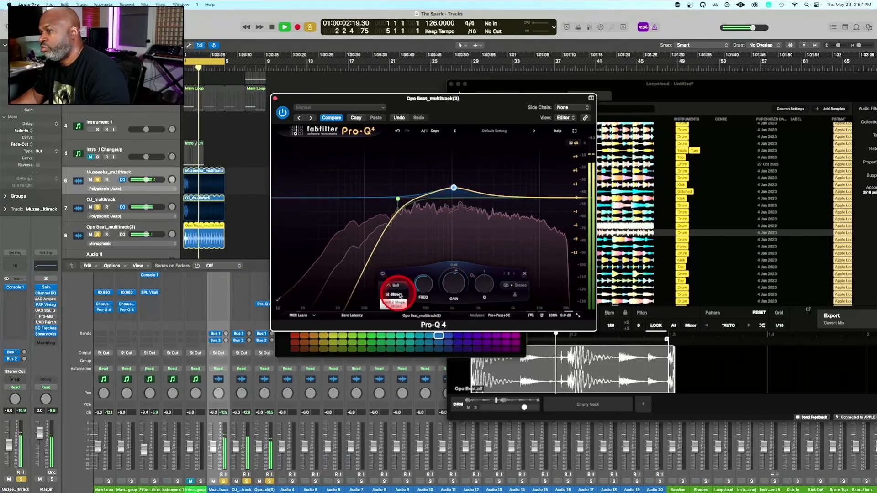
right_click(454, 188)
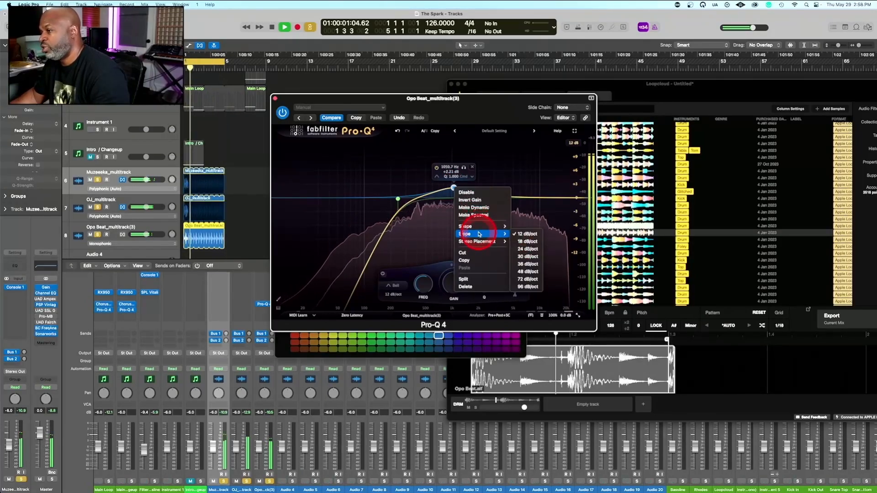
left_click(478, 208)
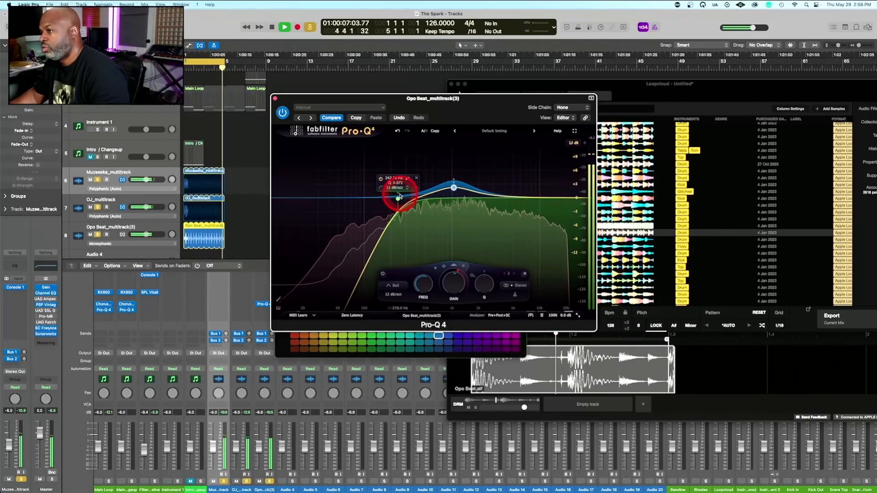
Raise the low cut's frequency and Q, and widen the bell band to a Q of about 0.64
left_click_drag(398, 200, 431, 199)
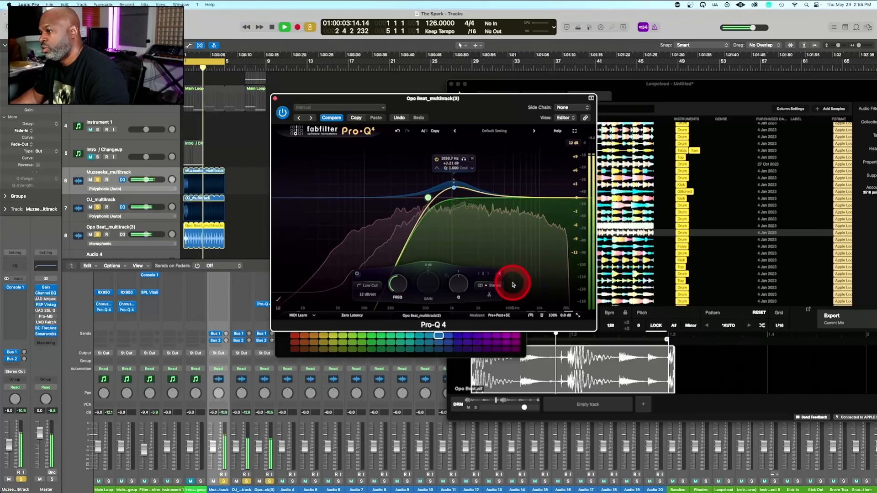
left_click_drag(463, 283, 468, 259)
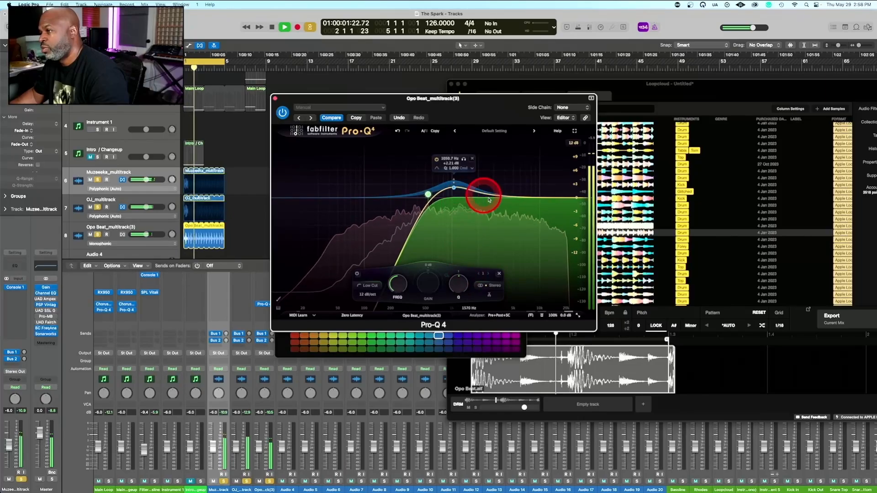
left_click(454, 189)
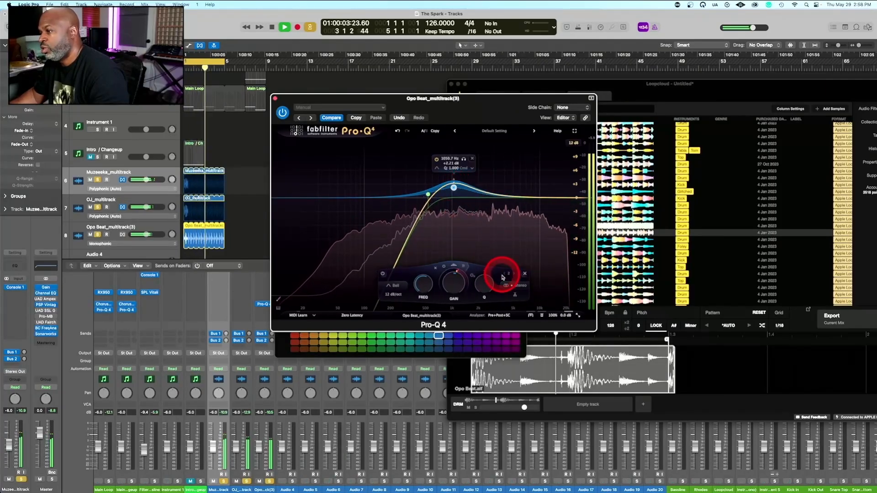
left_click(486, 282)
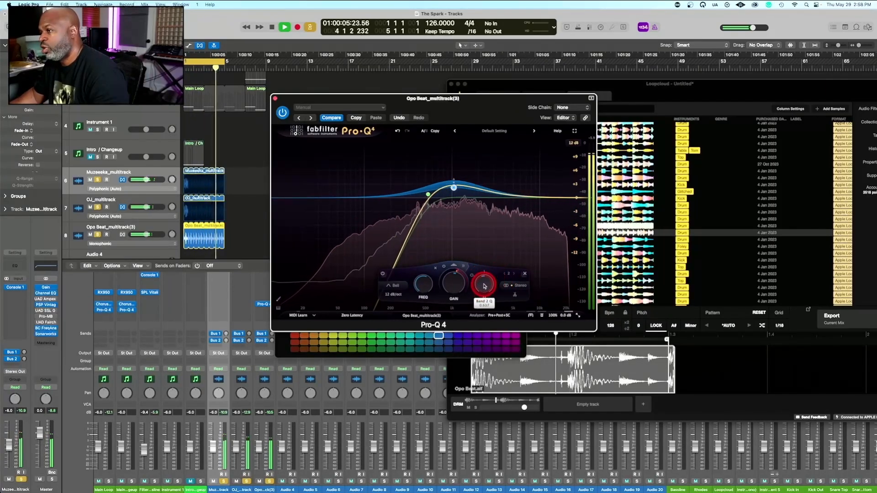
left_click_drag(484, 287, 484, 286)
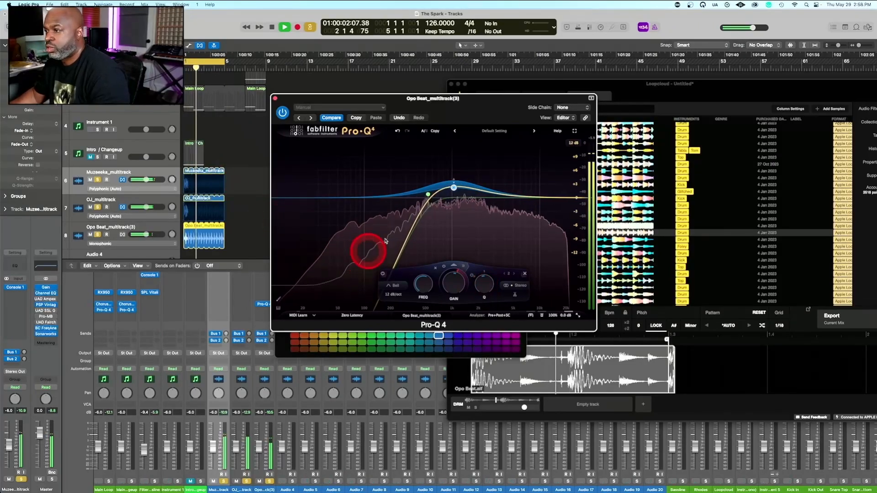
Compare the Opo Beat track with Pro-Q 4 bypassed and active, leaving the plug-in on
left_click(121, 174)
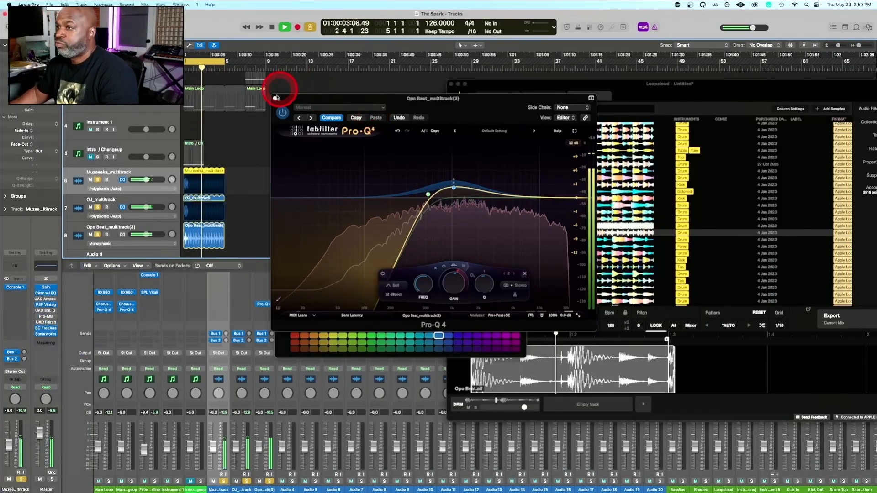
left_click(282, 112)
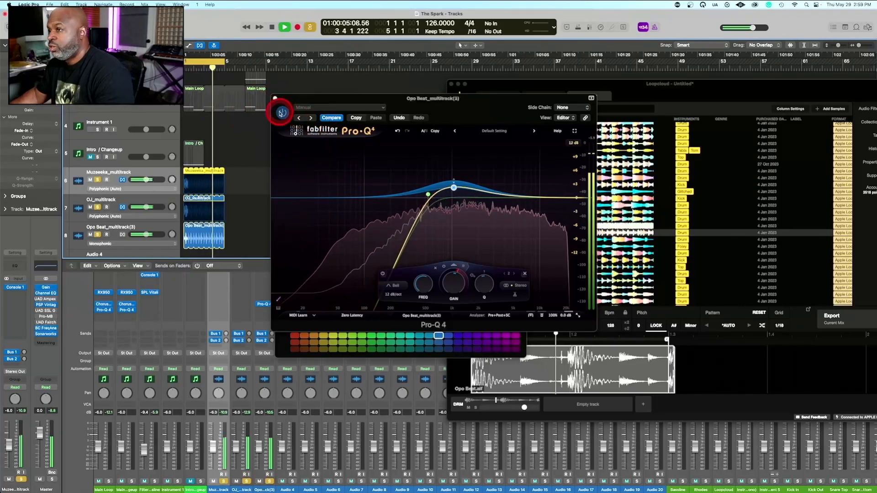
left_click(282, 112)
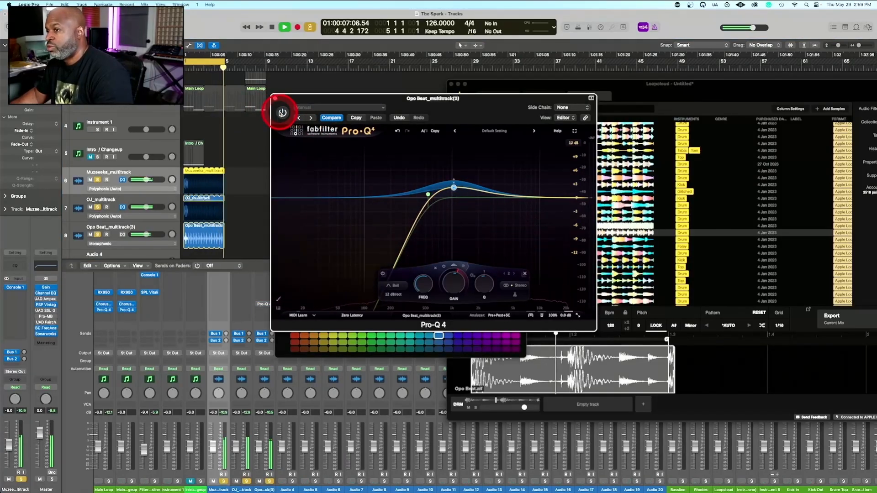
left_click(282, 114)
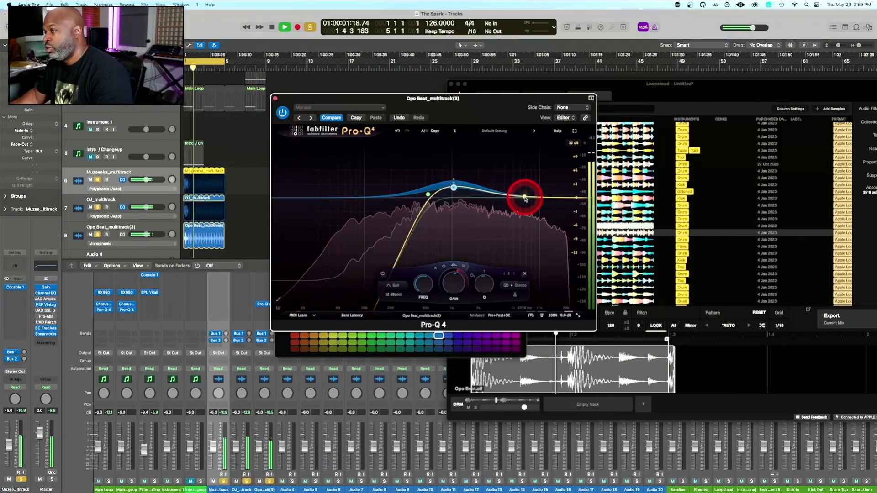
Add another bell band in Pro-Q 4 at about 3472 Hz with +1.69 dB gain and a Q of about 2.12
left_click_drag(525, 197, 528, 178)
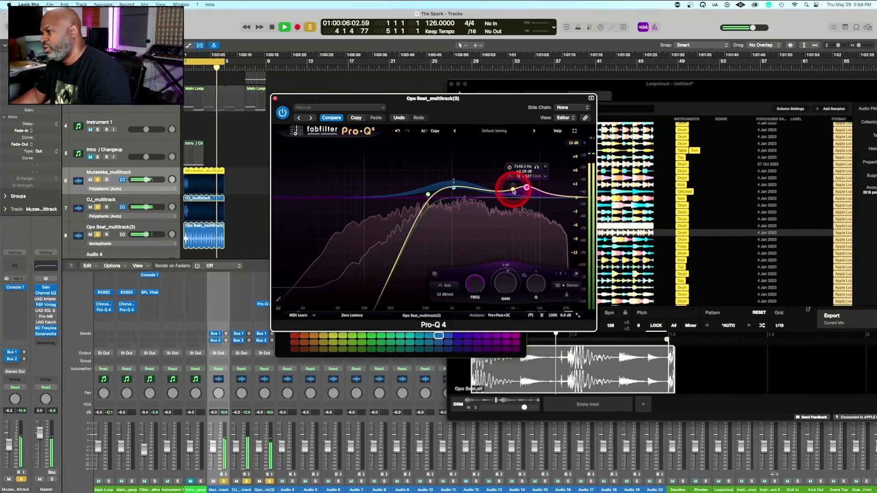
mouse_move(527, 188)
left_mouse_down()
mouse_move(494, 192)
mouse_move(495, 165)
mouse_move(531, 191)
left_mouse_up()
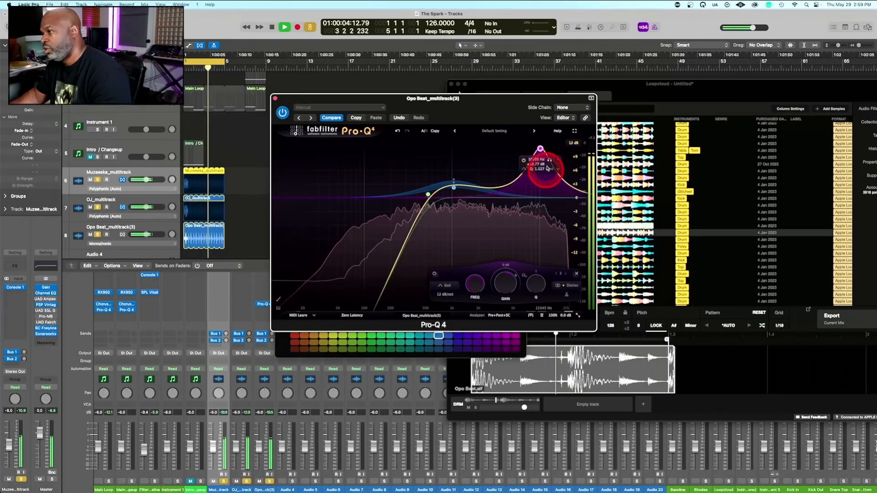
left_click_drag(540, 149, 499, 189)
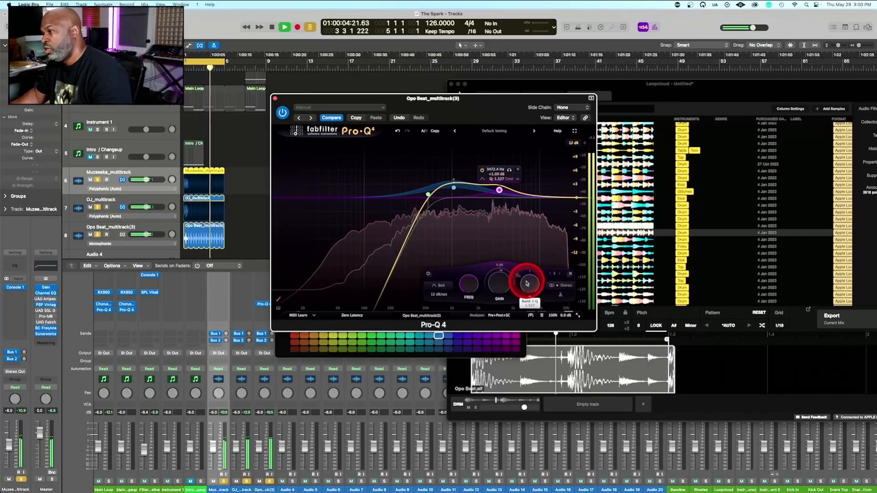
left_click_drag(529, 285, 531, 278)
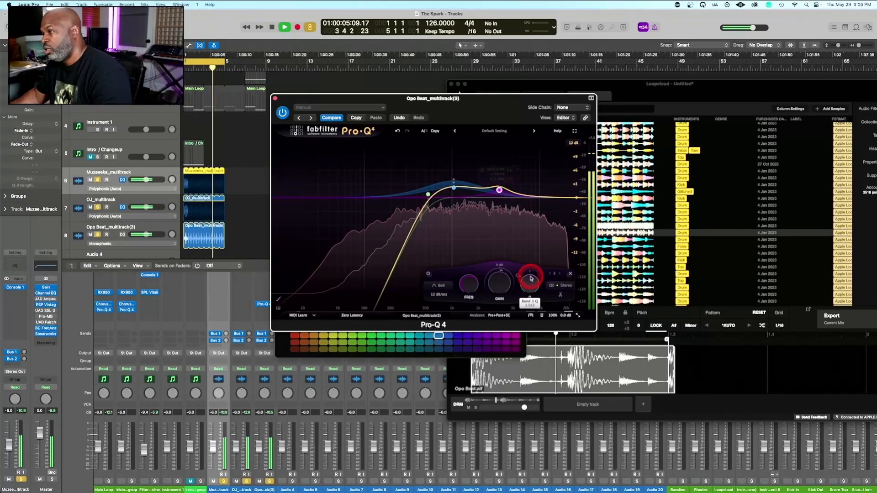
Make the 3472 Hz band dynamic, raise its gain and adjust its dynamic range for an upward boost
right_click(500, 191)
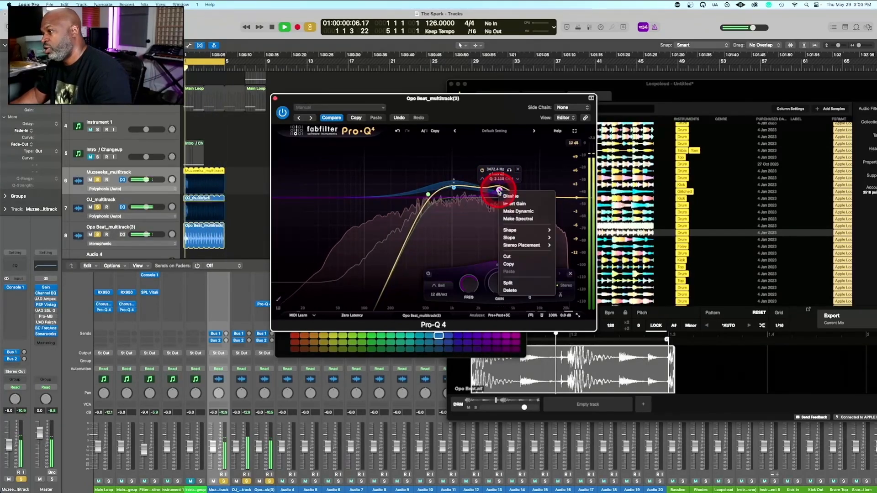
left_click(521, 212)
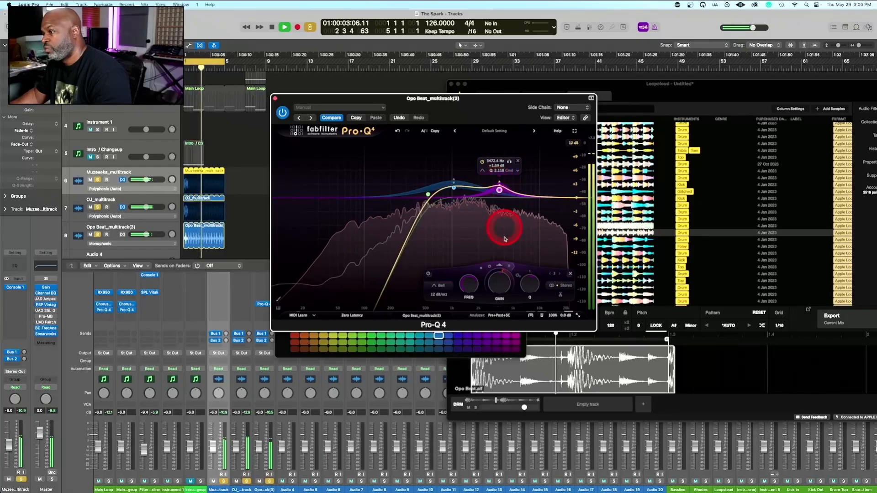
left_click_drag(501, 270, 509, 279)
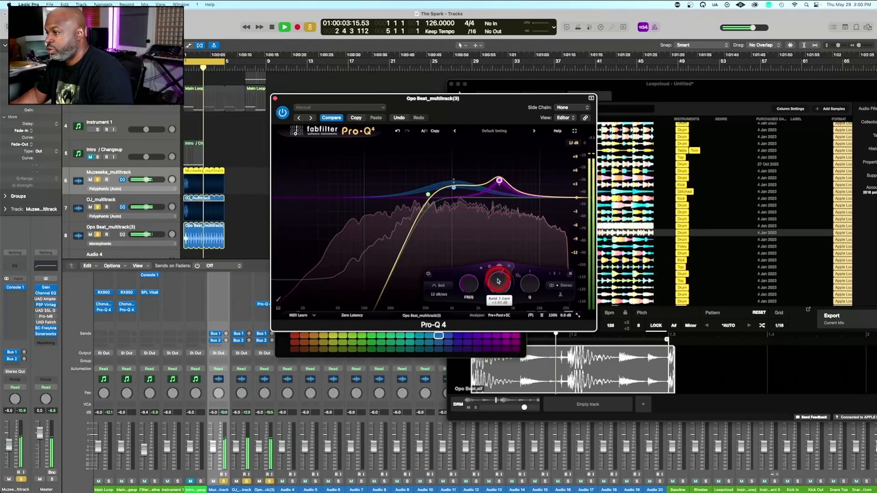
mouse_move(505, 263)
left_mouse_down()
mouse_move(515, 280)
mouse_move(510, 296)
left_mouse_up()
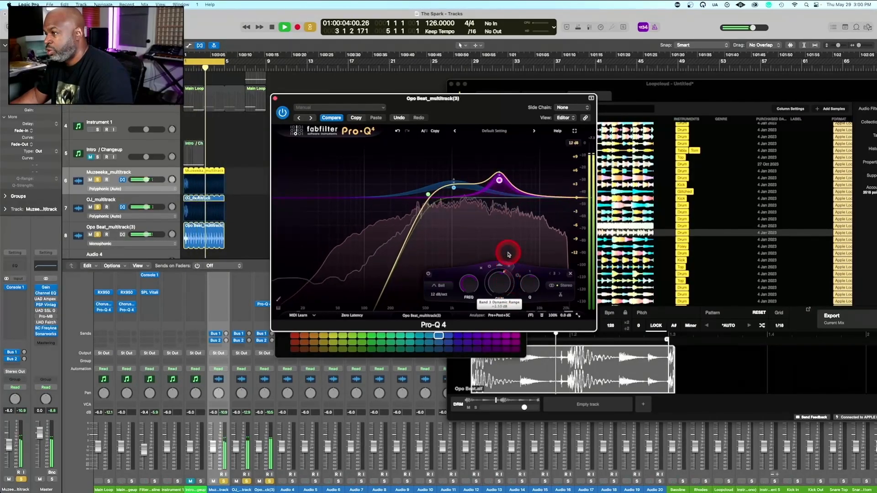
left_click_drag(508, 257, 508, 260)
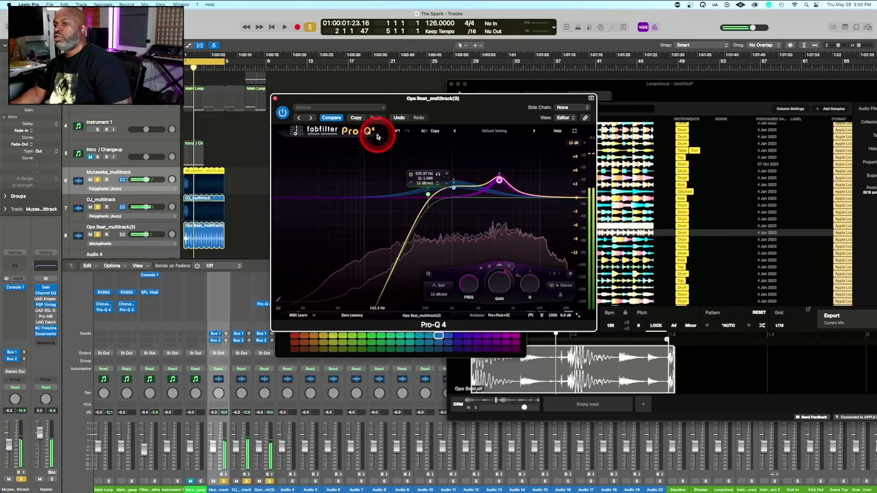
Close Pro-Q 4 and play the loop, turning off solo on the drum tracks to hear them with the other parts
key("space")
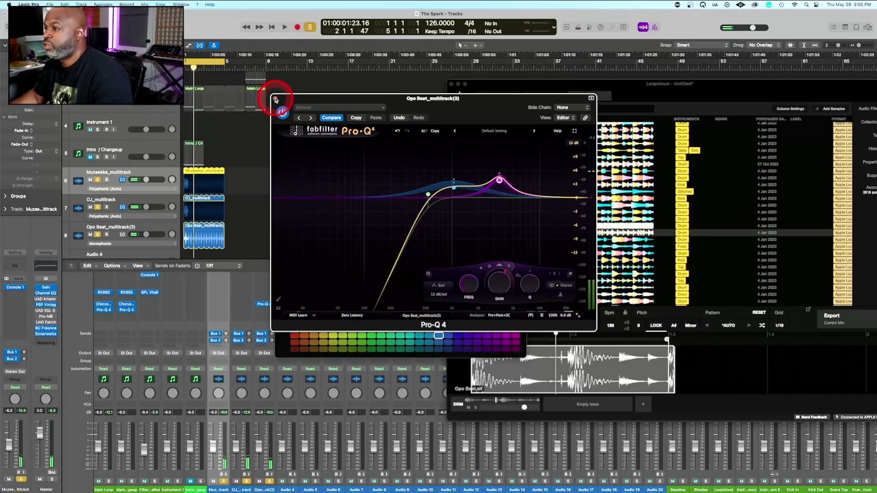
left_click(276, 99)
left_click(180, 186)
key("space")
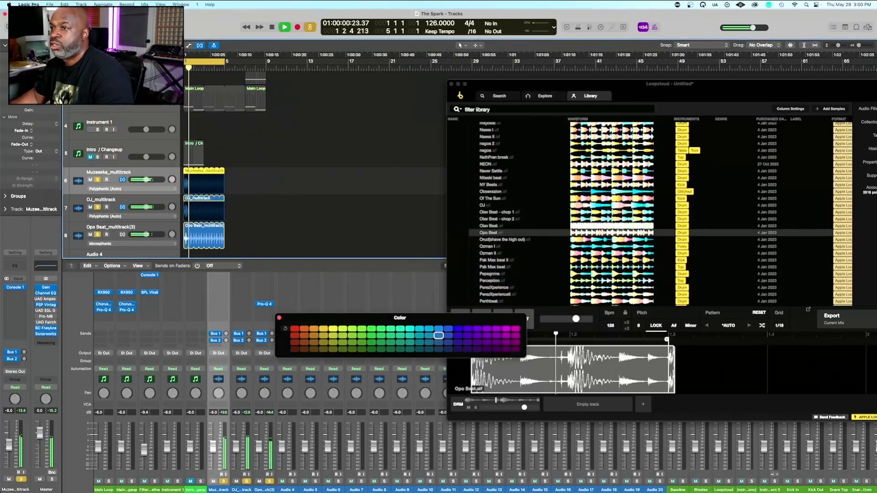
key("s")
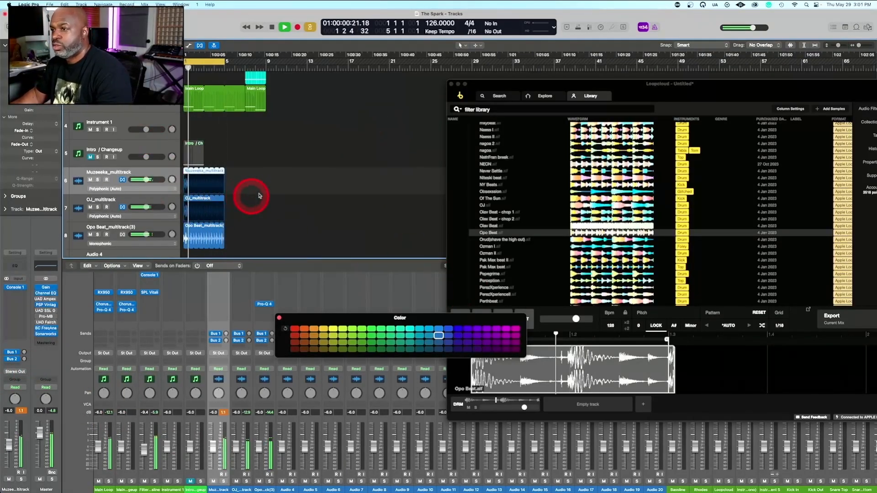
Select the Opo Beat track, stop playback, and minimize the Loopcloud window instead of closing its session
scroll(297, 184, "down", 3)
scroll(297, 185, "down", 4)
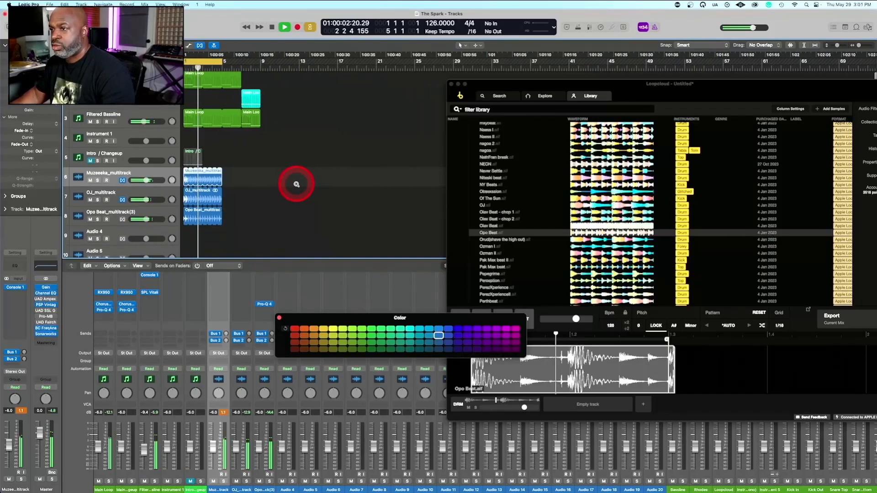
left_click(144, 188)
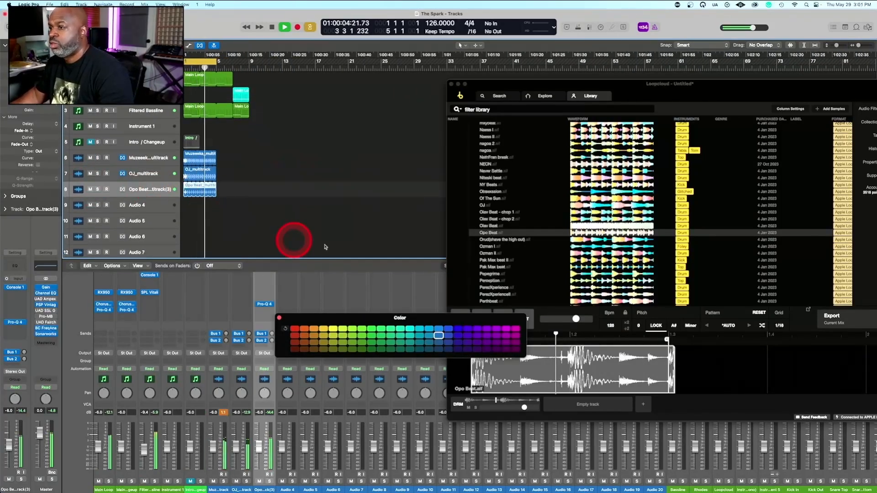
key("space")
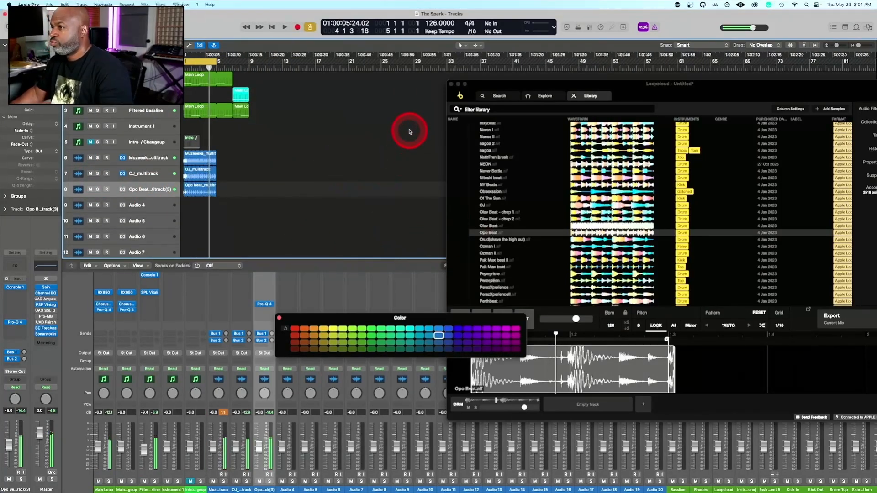
left_click(452, 84)
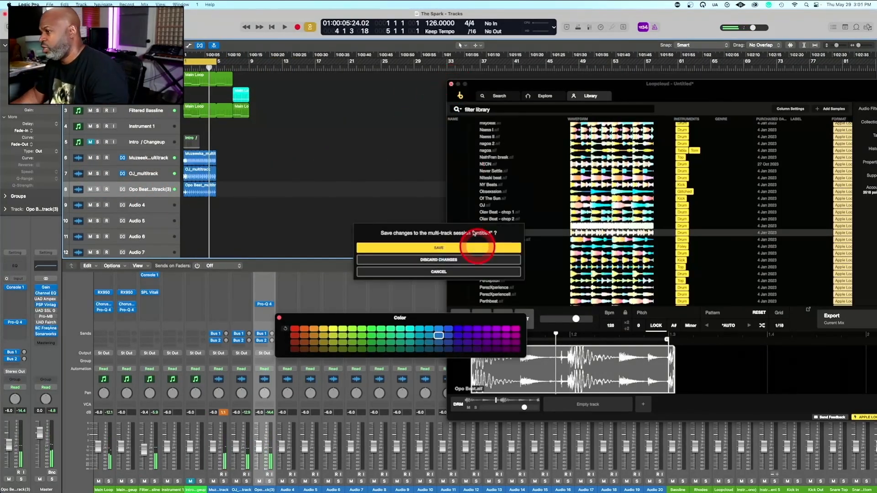
left_click(448, 271)
left_click(459, 85)
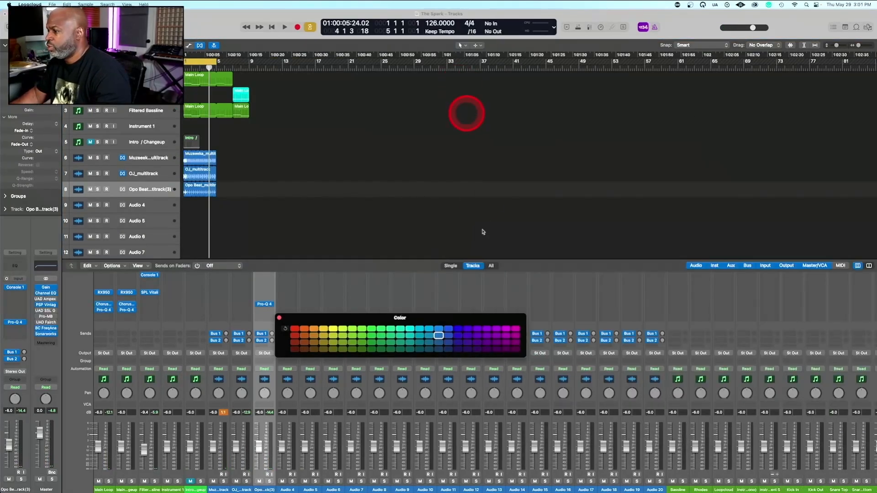
Move the Color palette off the mixer and open the Maschine instrument from its mixer channel
scroll(654, 333, "up", 3)
scroll(652, 333, "right", 1)
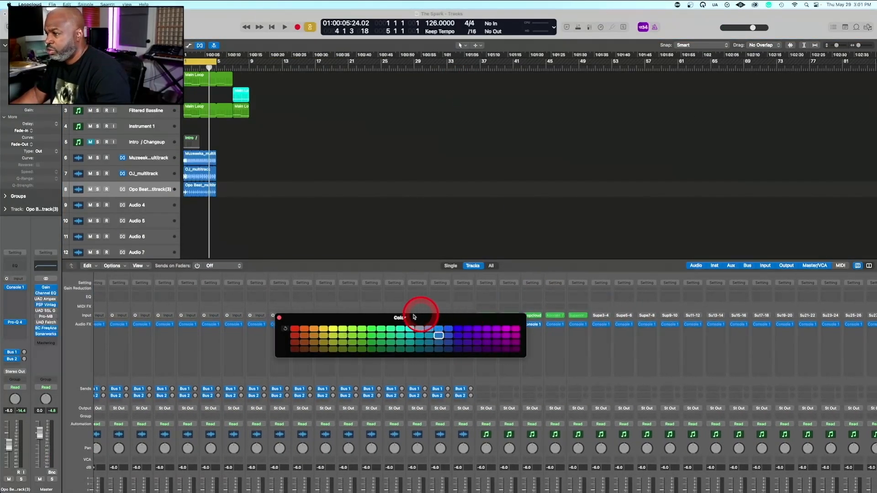
left_click(216, 389)
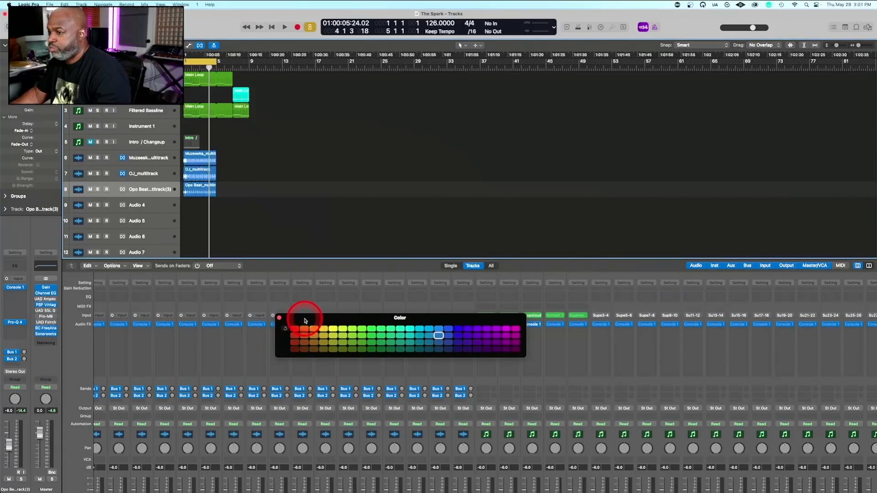
left_click_drag(304, 314, 500, 111)
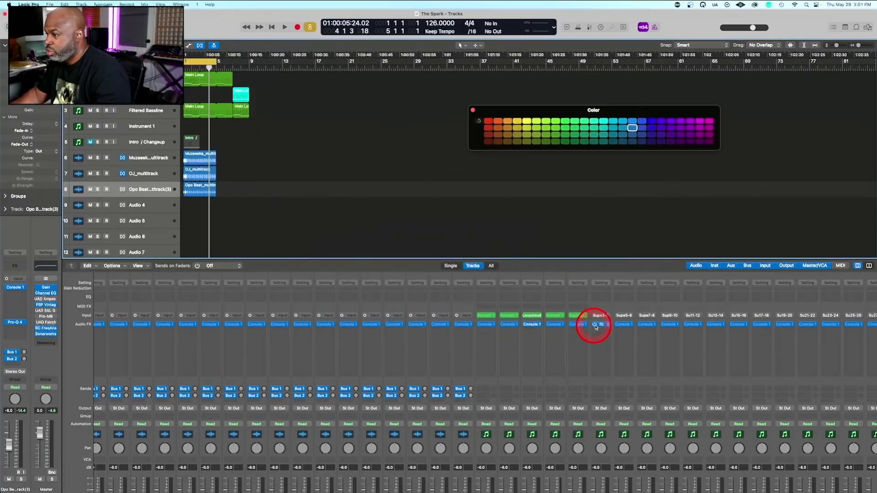
scroll(593, 323, "right", 10)
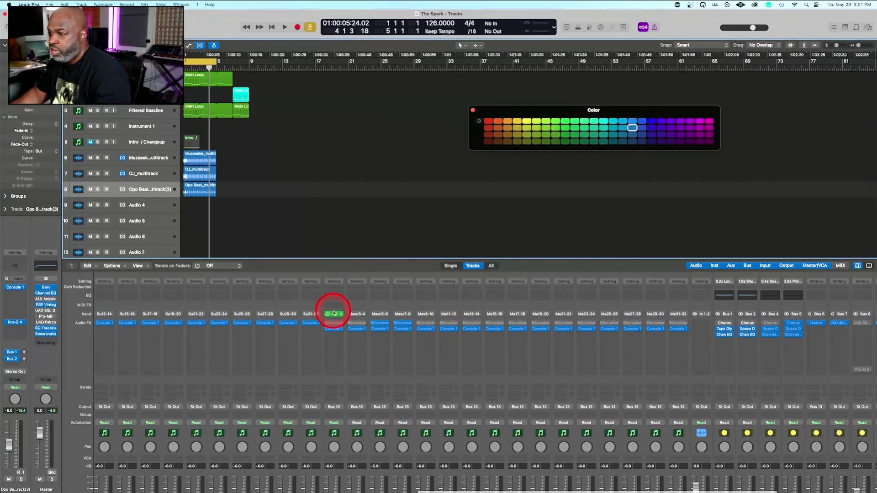
left_click(335, 315)
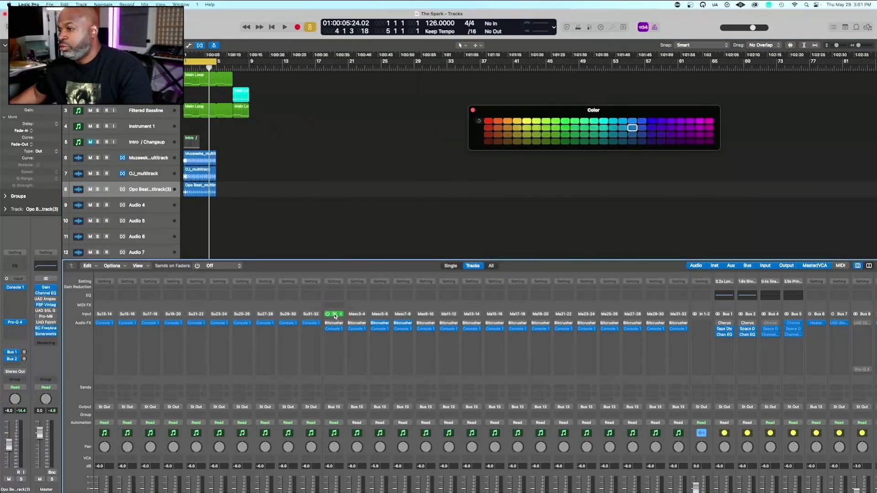
left_click(335, 315)
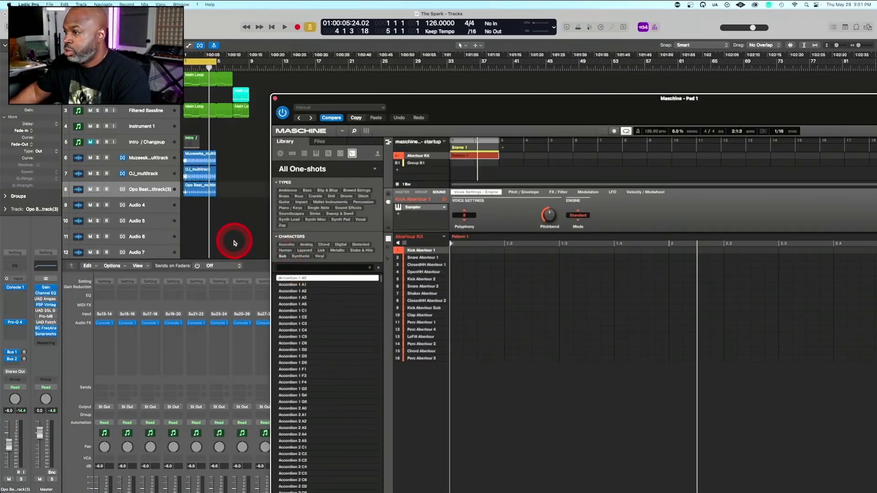
Enable Low Latency Mode and record a repeating, swung open hi-hat pattern with Maschine's Aberlour Kit during playback
key("space")
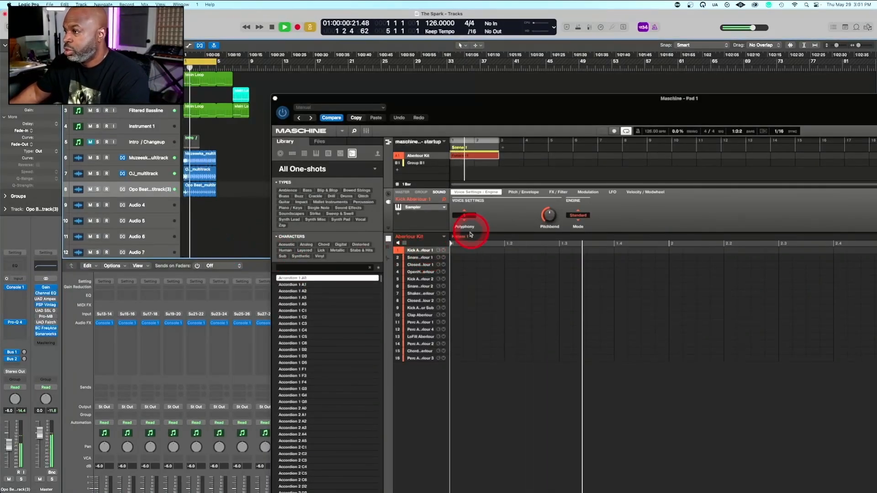
key("space")
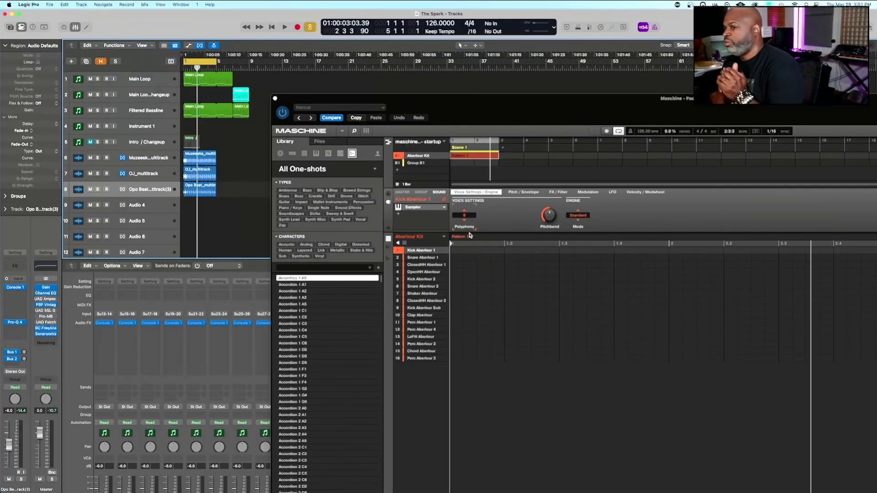
left_click(418, 302)
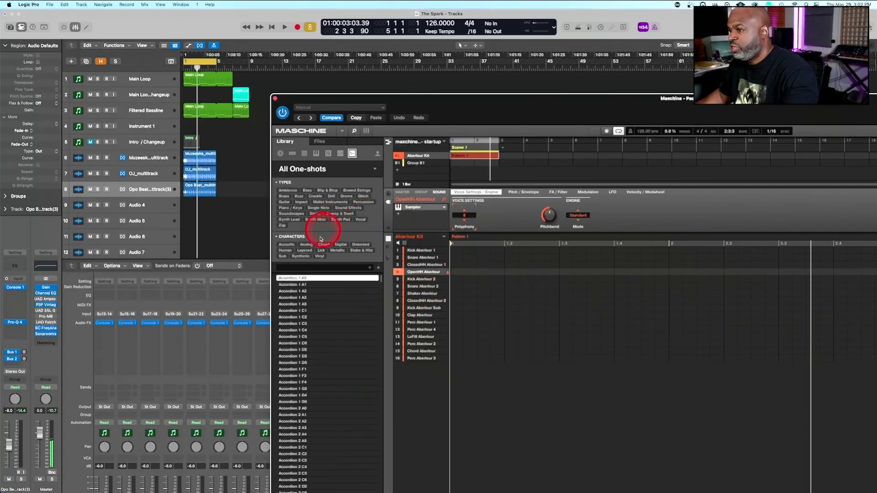
left_click(602, 27)
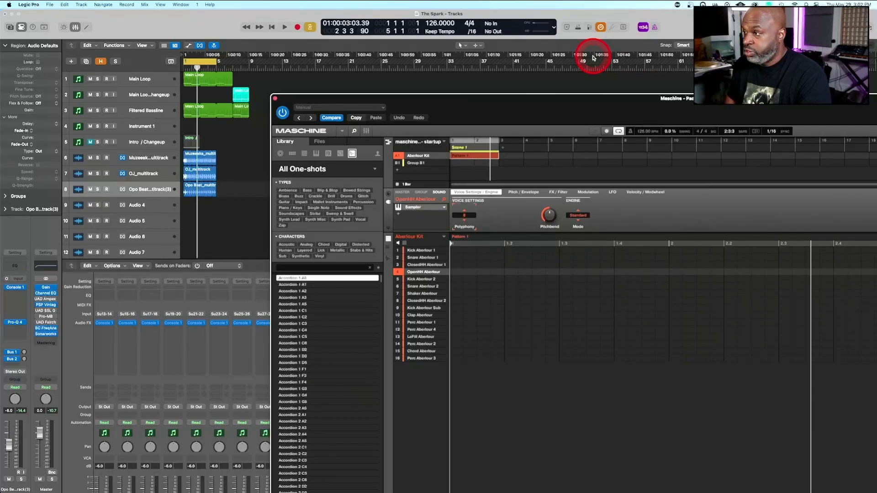
key("space")
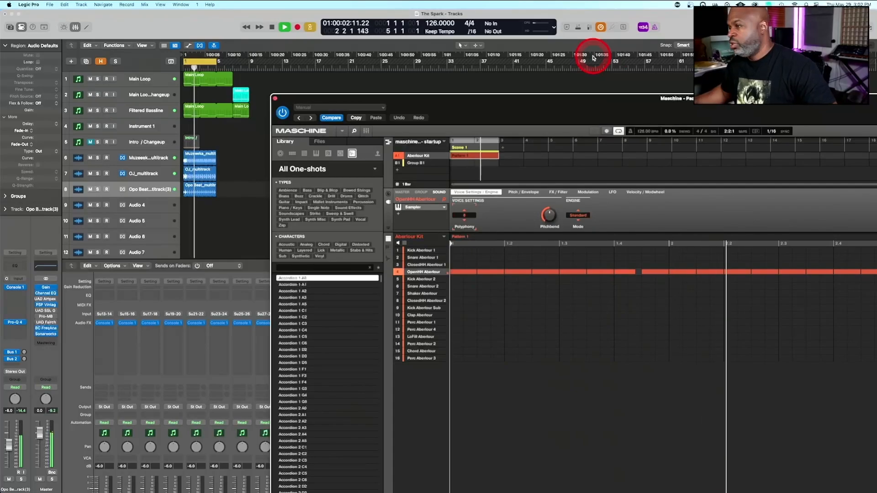
left_click_drag(597, 97, 441, 2)
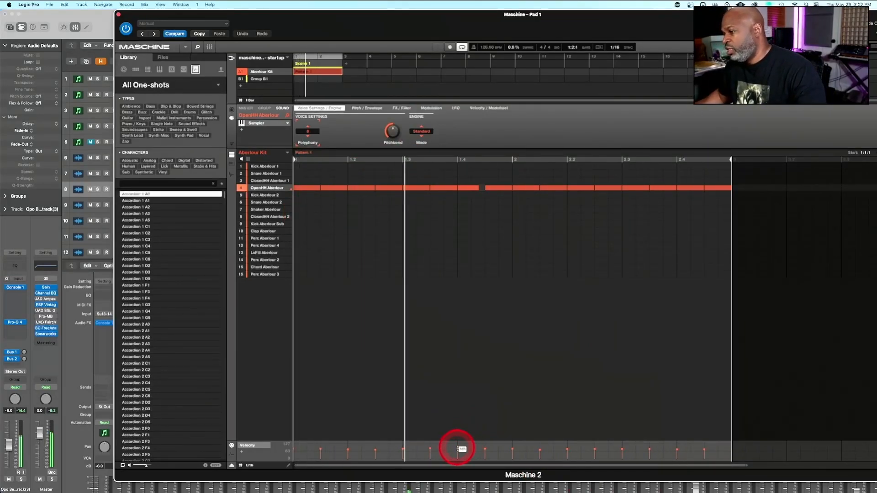
left_click(460, 450)
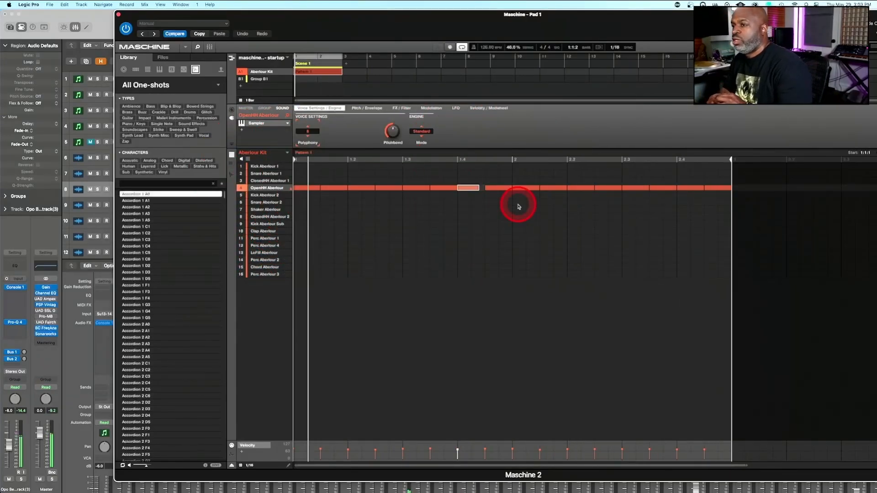
Filter Maschine's one-shots to acoustic drums of type Hi-Hat Closed and load ClosedHH CantDoubt in place of the open hi-hat
left_click(129, 160)
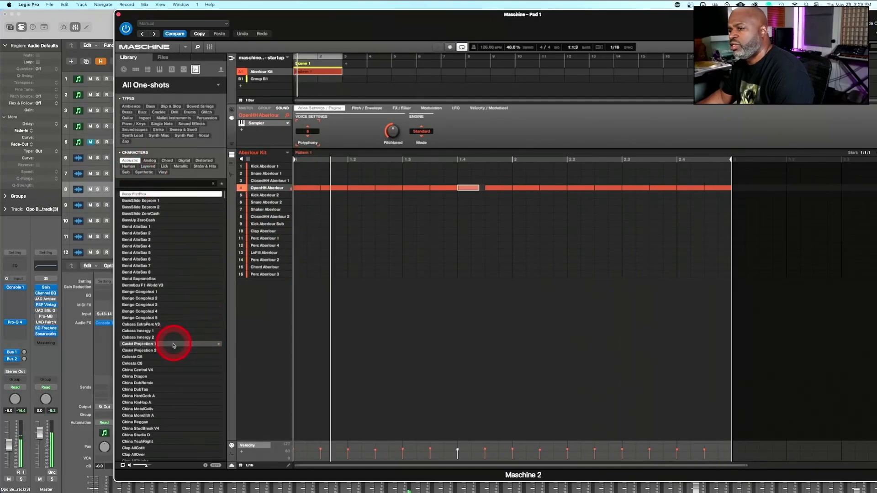
scroll(162, 377, "down", 15)
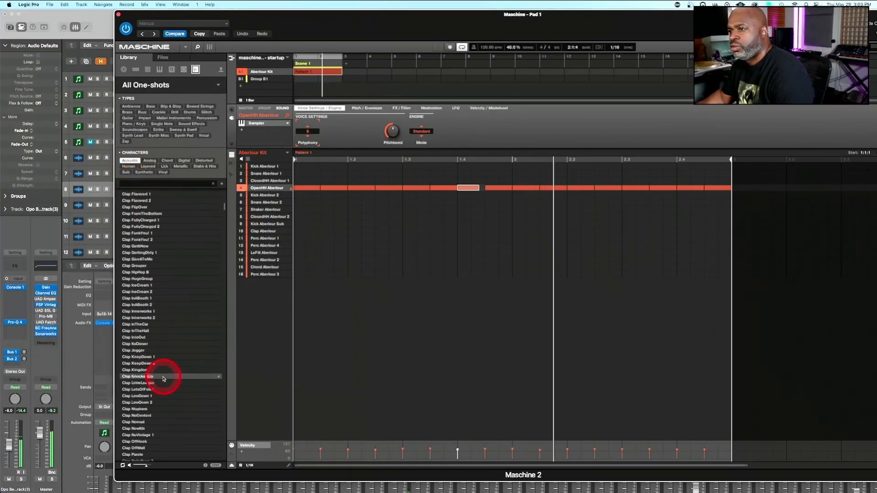
left_click(189, 112)
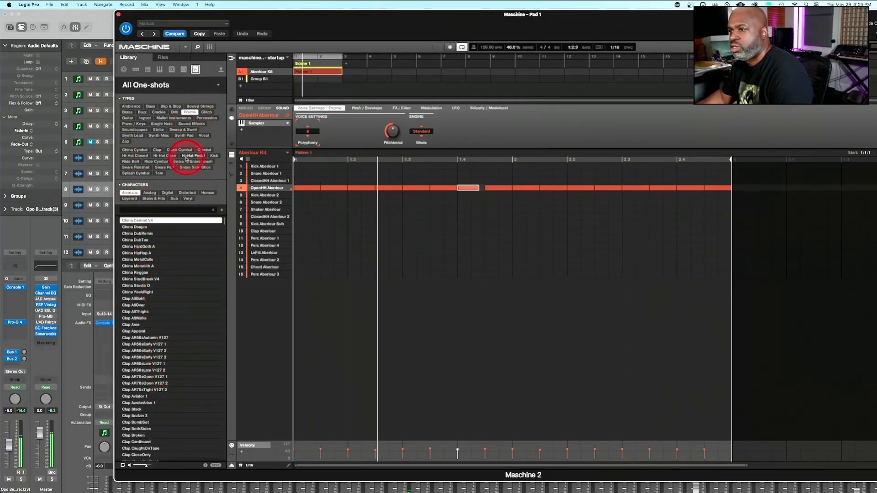
left_click(137, 156)
left_click(140, 326)
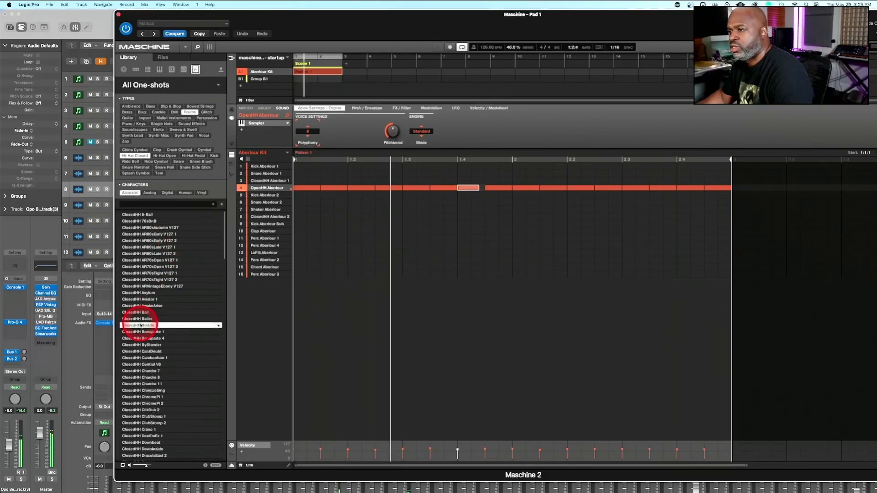
left_click(141, 351)
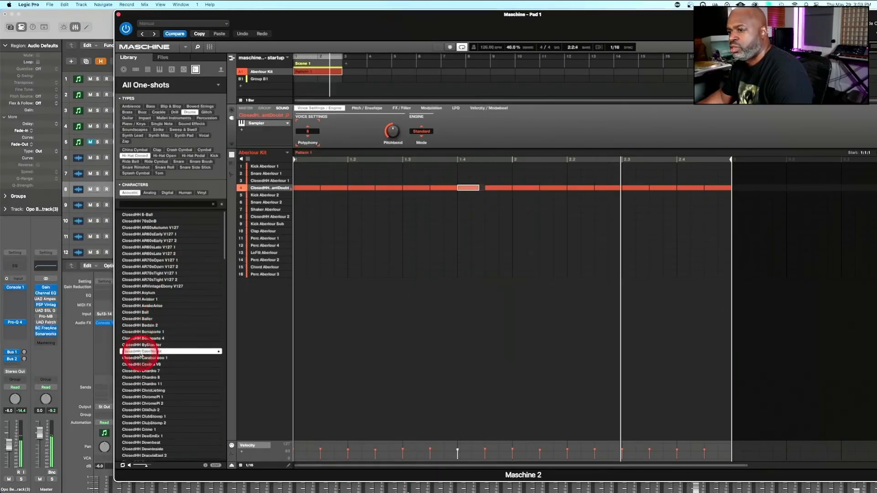
Audition the next few closed hi-hats after ClosedHH CantDoubt and add a Maximizer effect after the Sampler on the hi-hat sound
key("Down")
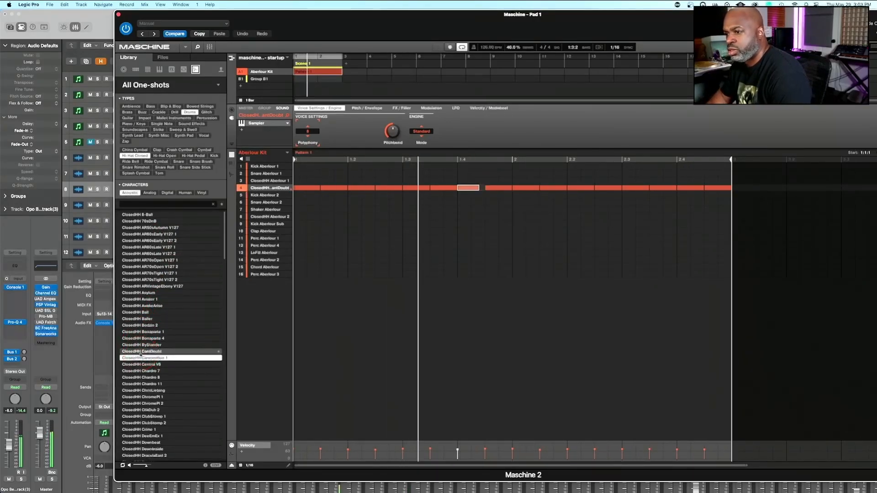
key("Down")
key("Down")
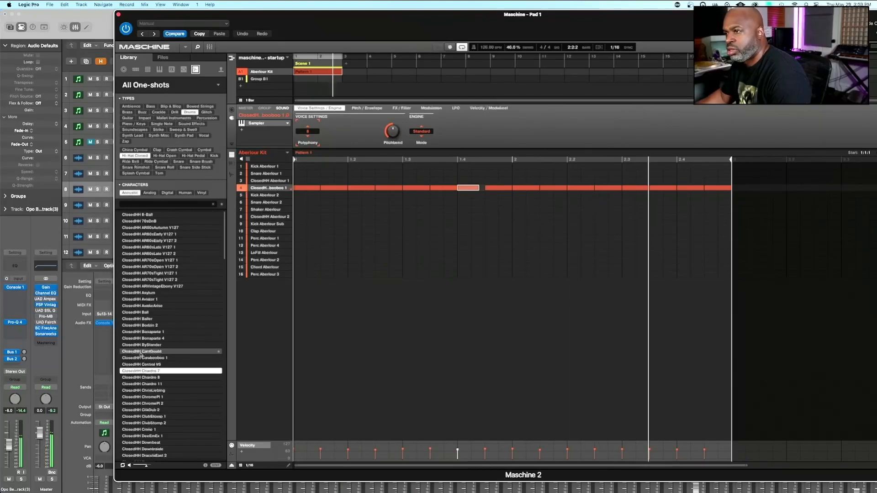
left_click(249, 132)
left_click(242, 131)
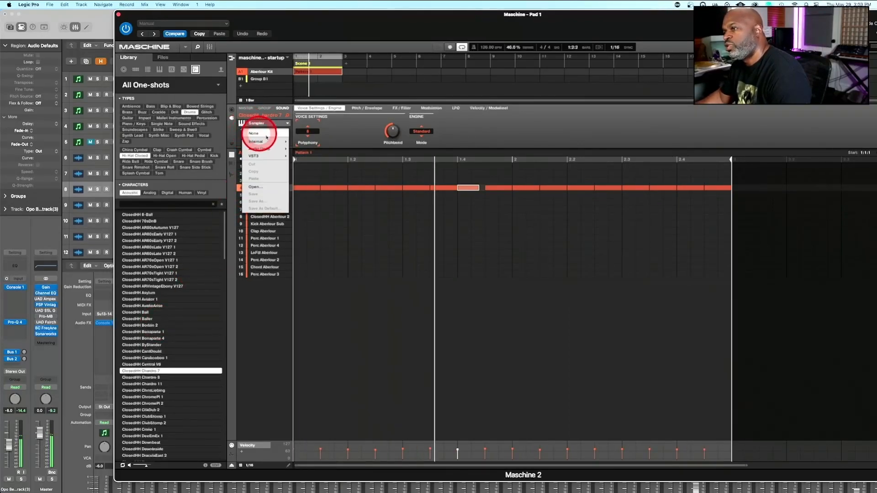
mouse_move(268, 142)
left_click(311, 170)
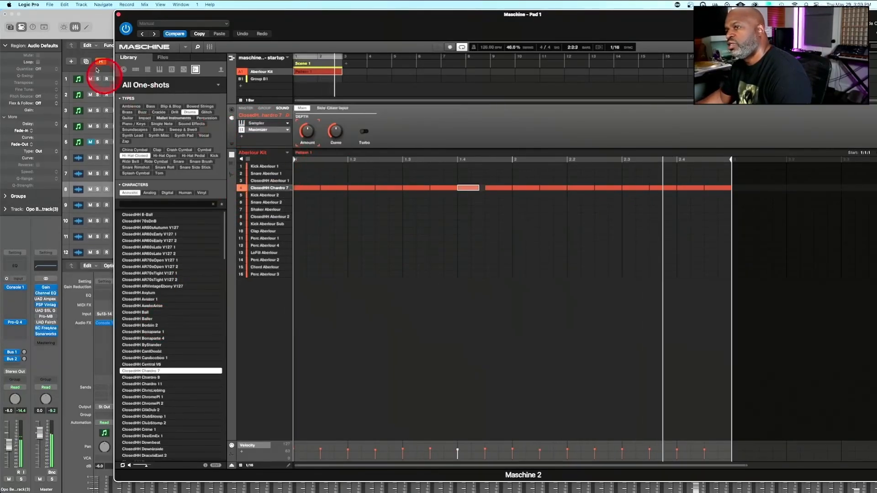
Move the Maschine window aside, turn down the Filter in the Main Loop track's RX950, and bring Maschine back over the arrangement
left_click(107, 26)
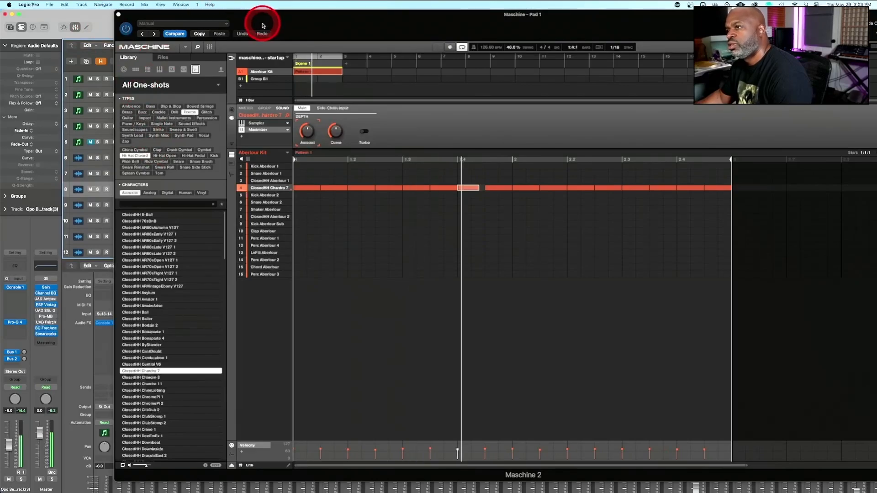
left_click_drag(265, 25, 543, 26)
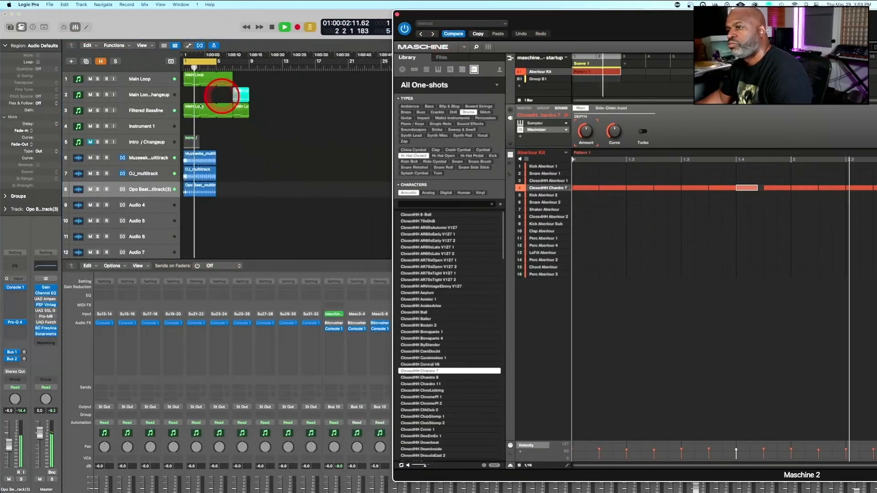
left_click(135, 80)
left_click(104, 347)
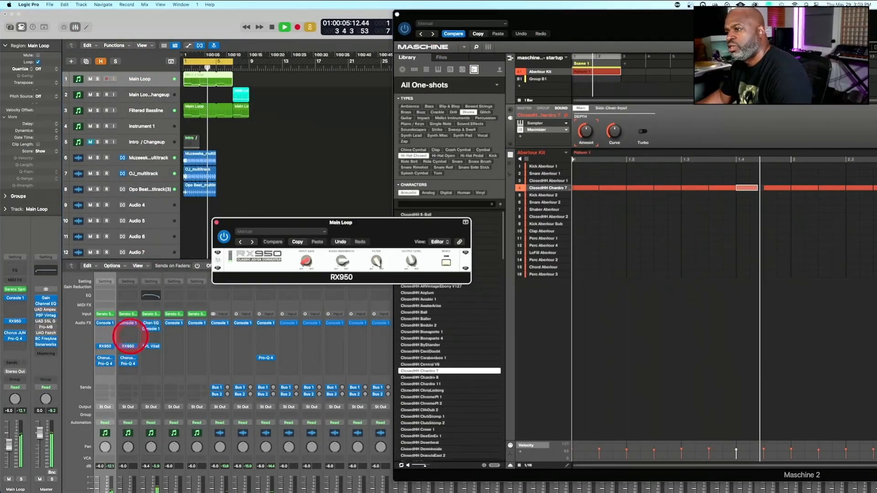
left_click_drag(376, 261, 372, 312)
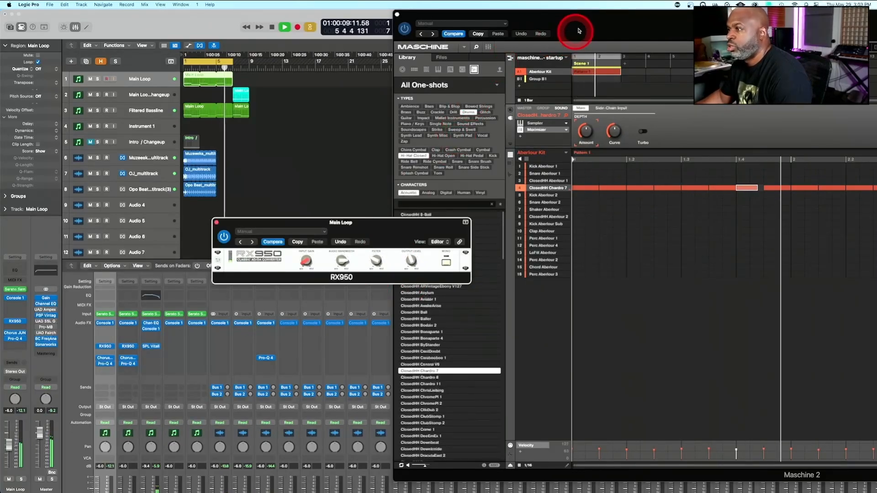
left_click_drag(588, 25, 459, 42)
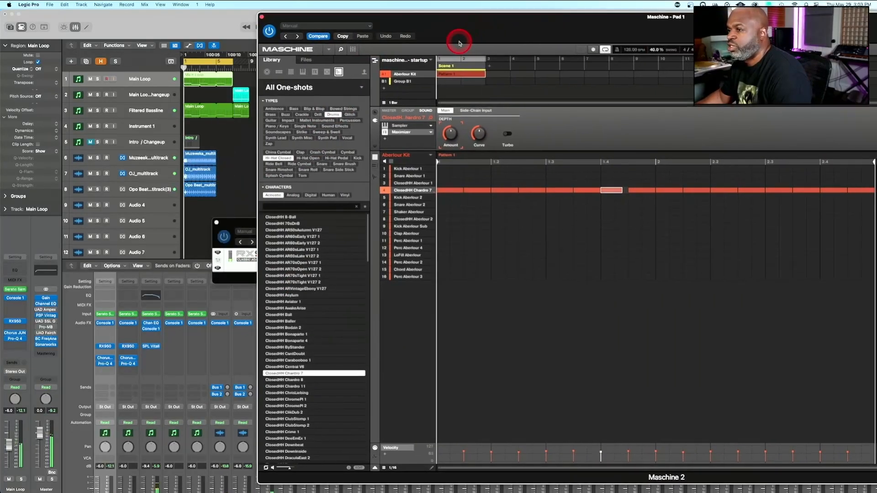
Load the next closed hi-hat sample and set the cycle range to the length of the Muzeek and OJ drum loop regions
left_click(289, 379)
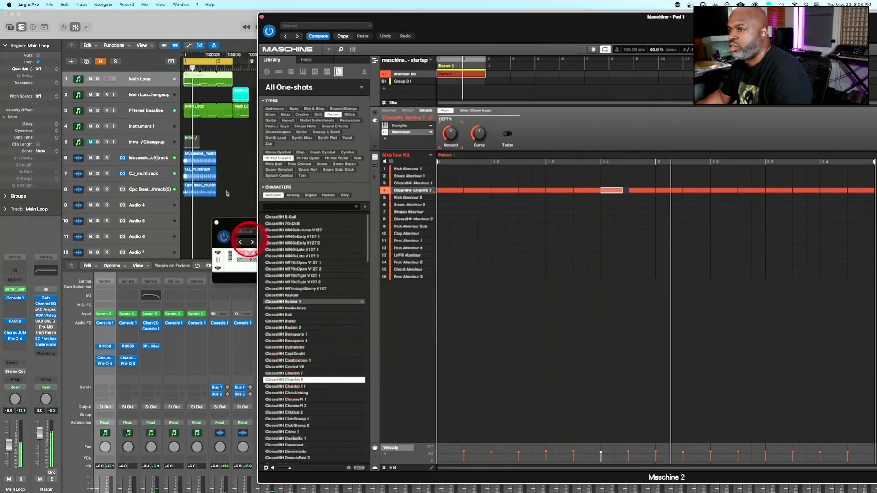
left_click_drag(225, 153, 199, 169)
key("u")
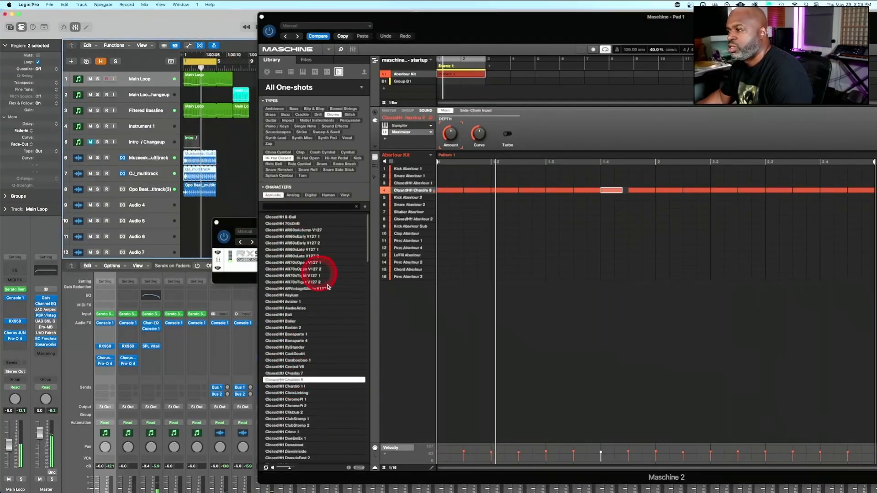
Audition further acoustic closed hi-hats during playback and load ClosedHH FullyChar 1 on the hi-hat sound
left_click(294, 390)
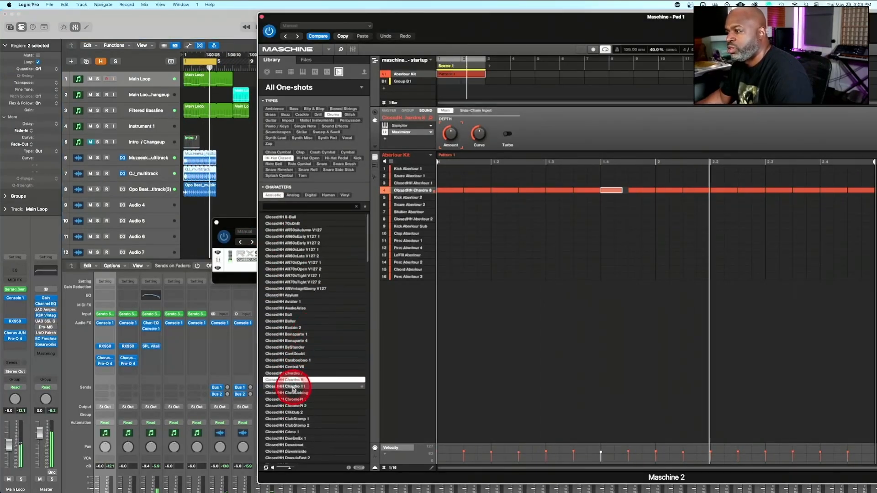
left_click(279, 432)
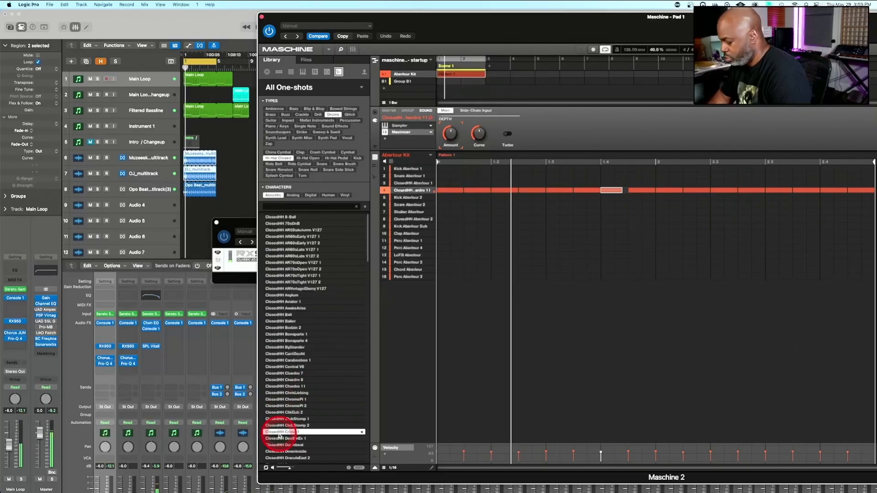
key("Down")
key("Down")
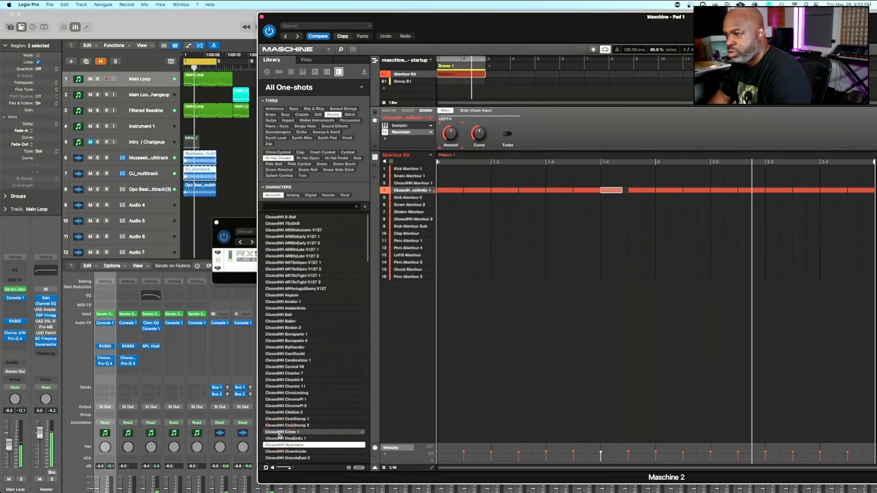
key("Down")
key("Down")
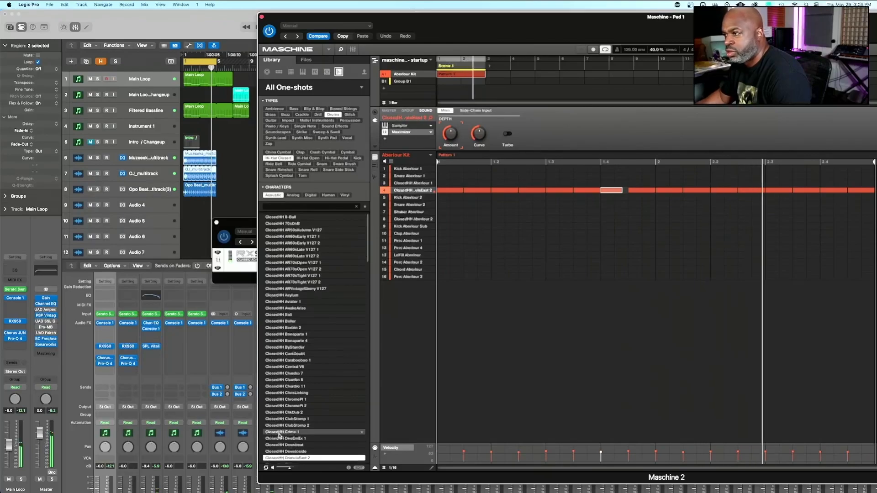
scroll(280, 435, "down", 5)
left_click(298, 302)
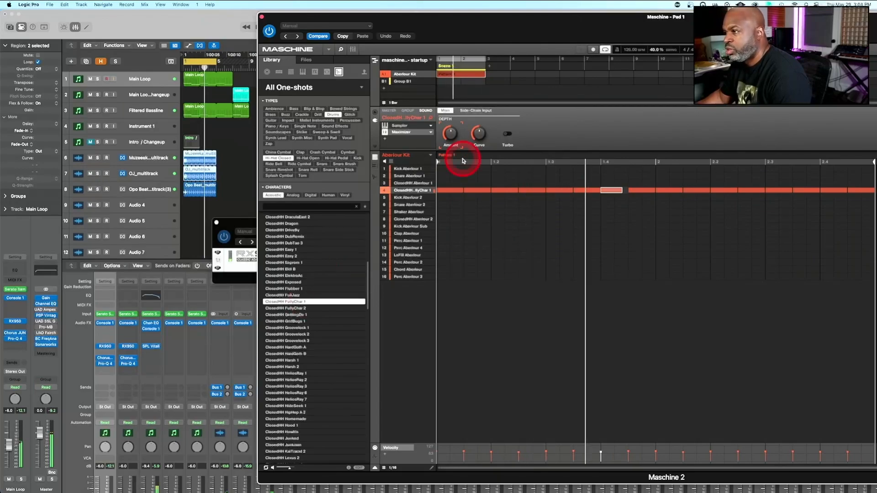
Open the Pitch / Envelope settings of the hi-hat sound's Sampler
left_click(382, 191)
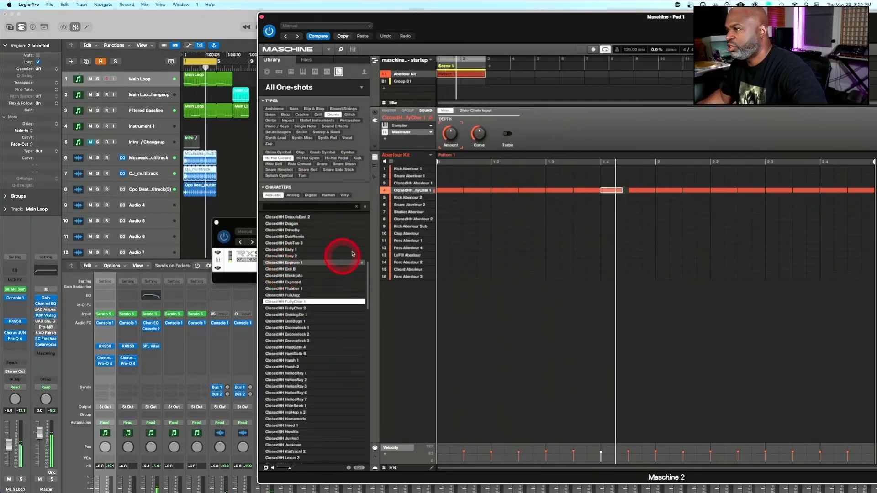
left_click(401, 126)
left_click(507, 111)
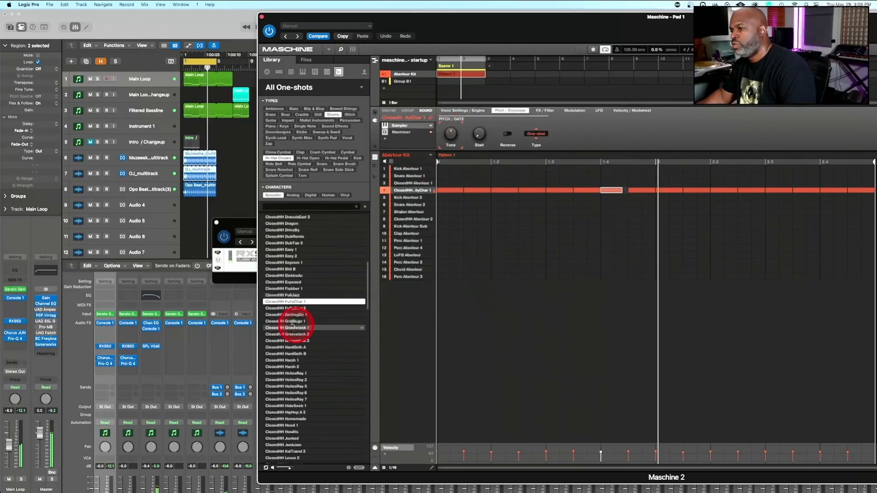
Audition the closed hi-hats from ClosedHH FullyChar 2 through ClosedHH Licorice 1 one by one against the playing loops
left_click(287, 308)
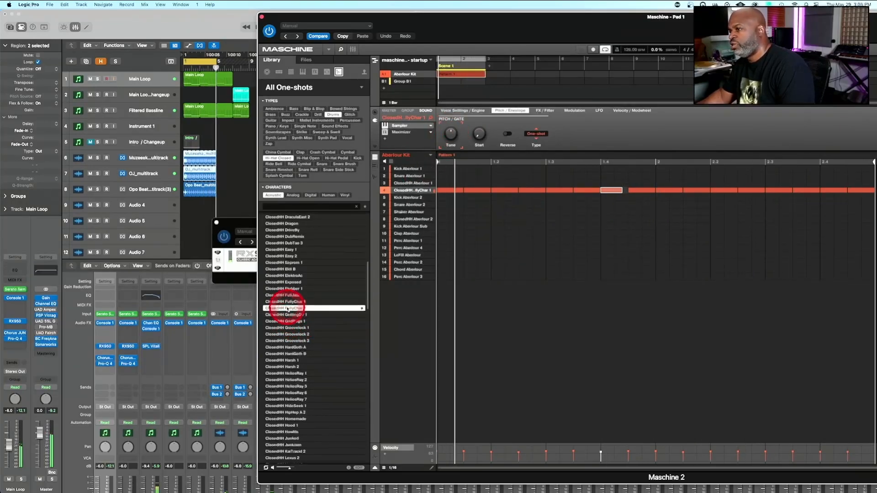
left_click(287, 321)
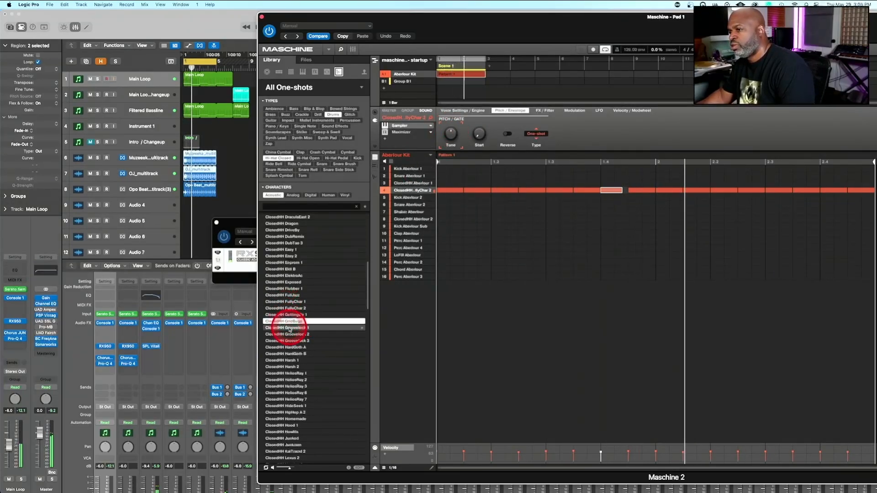
left_click(290, 328)
key("Down")
key("Down")
key("Down")
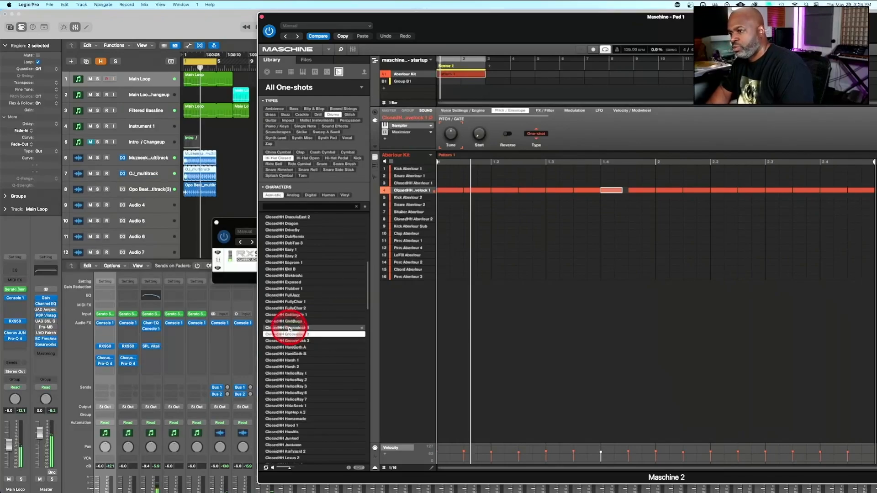
key("Down")
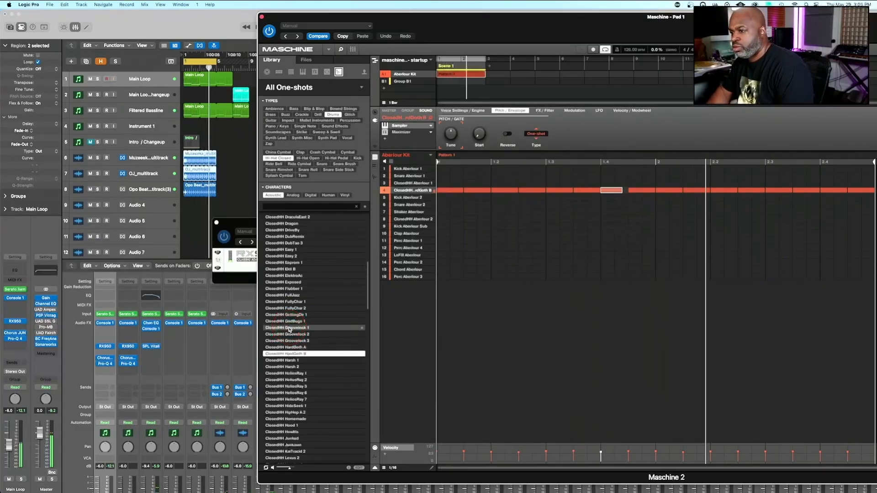
key("Down")
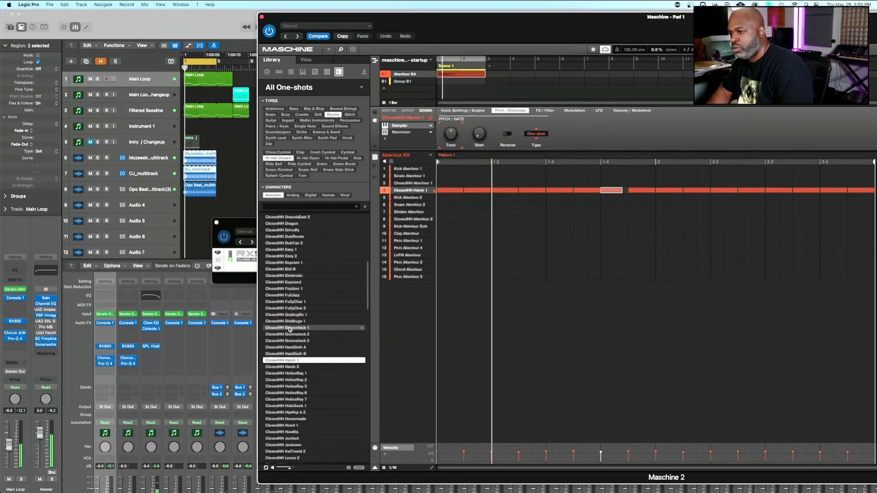
key("Down")
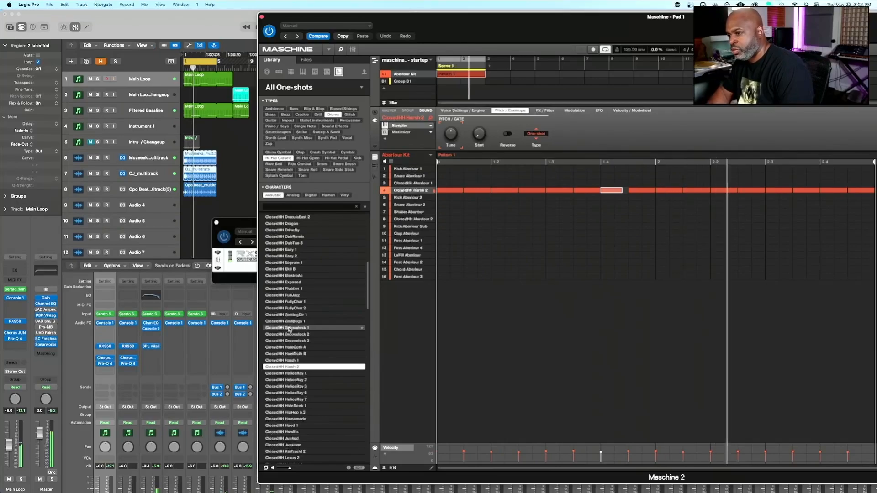
key("Down")
key("Down")
key("Down")
key("Down")
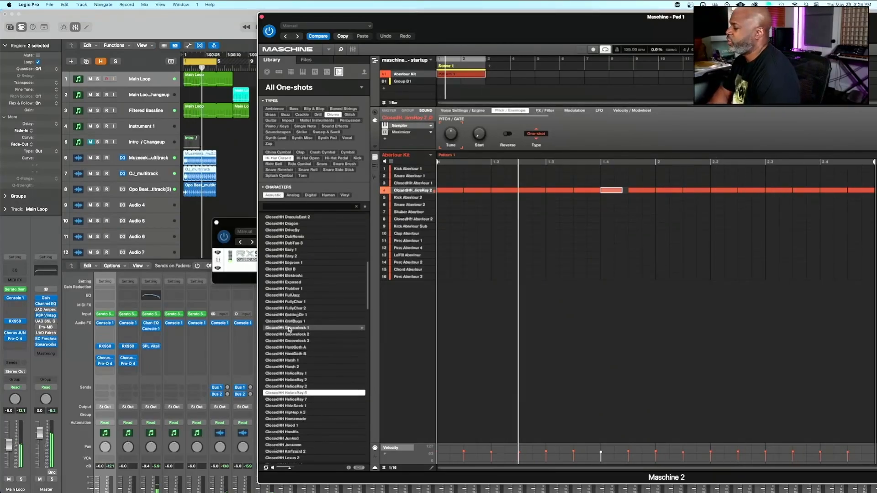
key("Down")
key("Down")
key("Down")
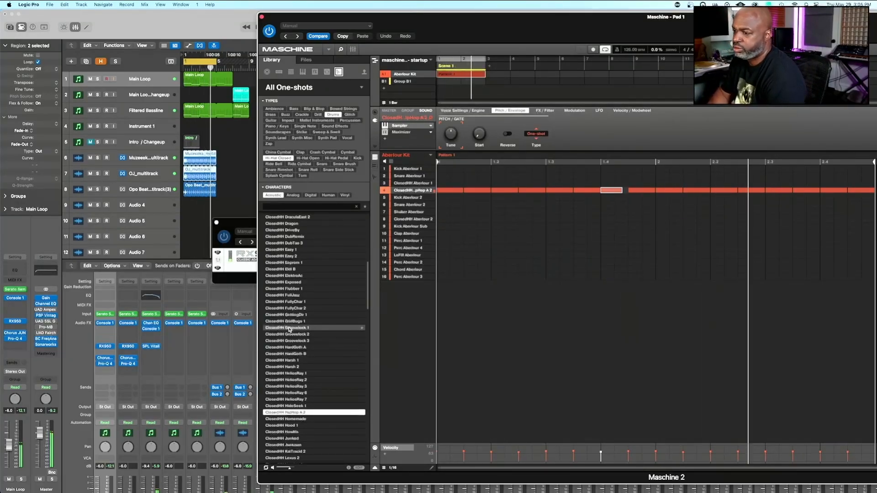
key("Down")
key("Down")
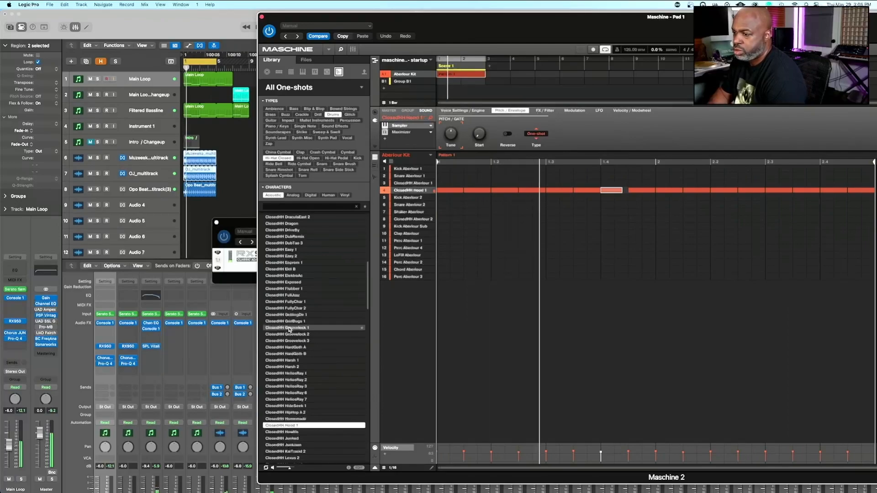
key("Down")
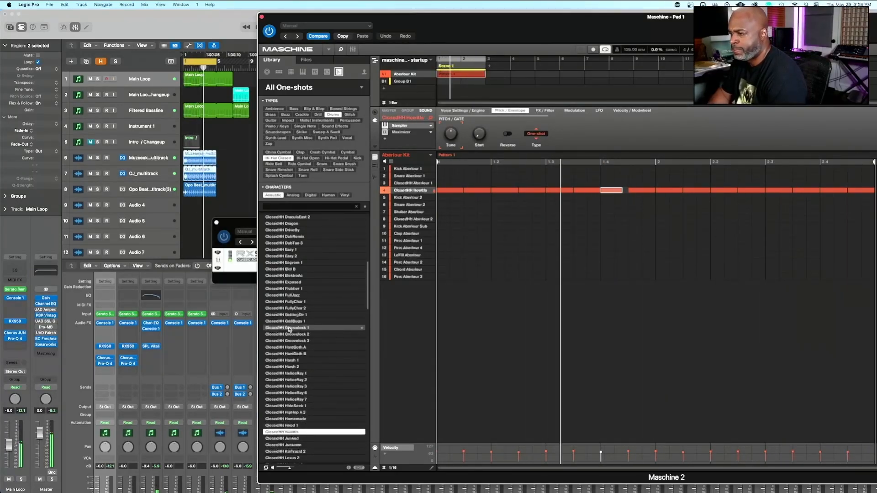
key("Down")
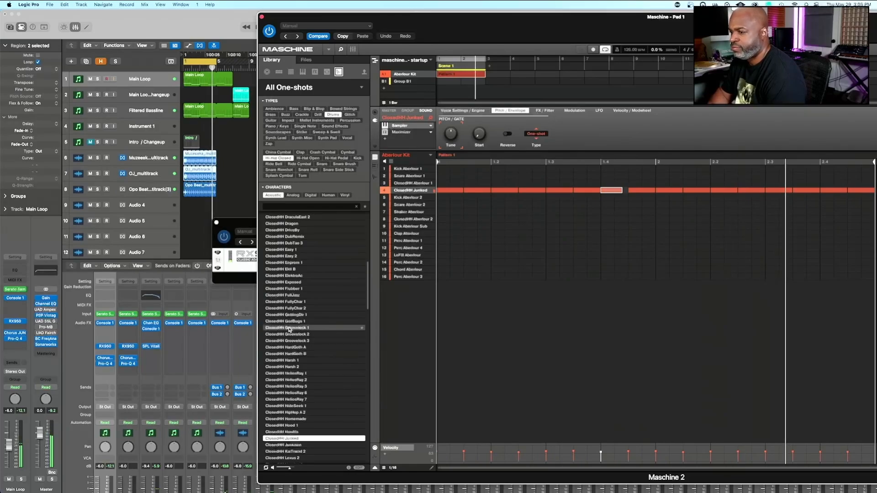
key("Down")
key("Down")
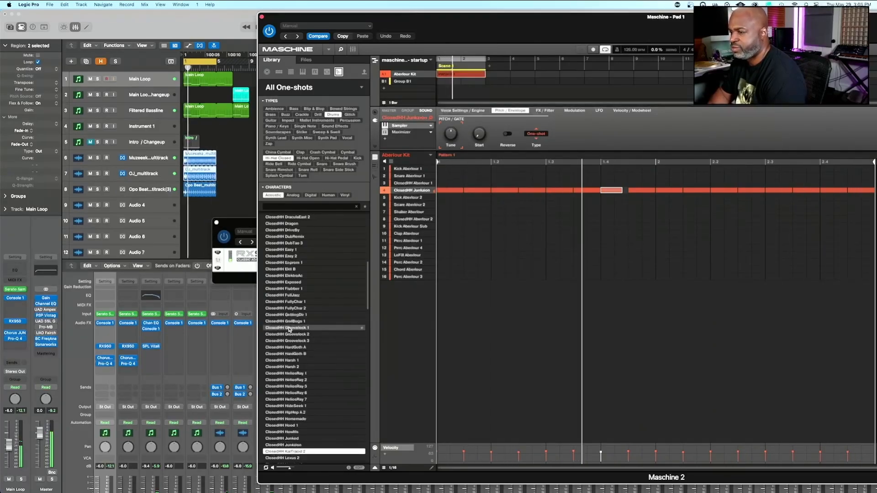
key("Down")
key("Down")
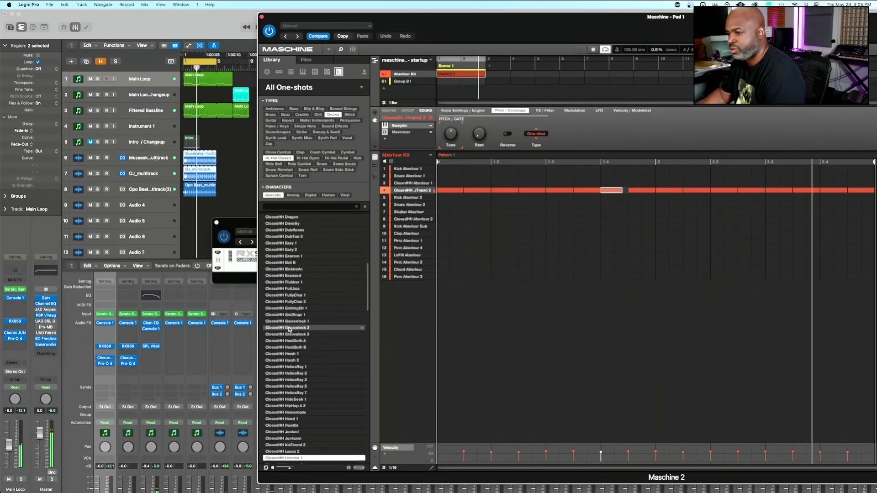
Audition closed hi-hats from ClosedHH Licorice 4 to the Porter samples and choose ClosedHH Porter 7 for the hi-hat sound
scroll(289, 331, "down", 5)
left_click(281, 367)
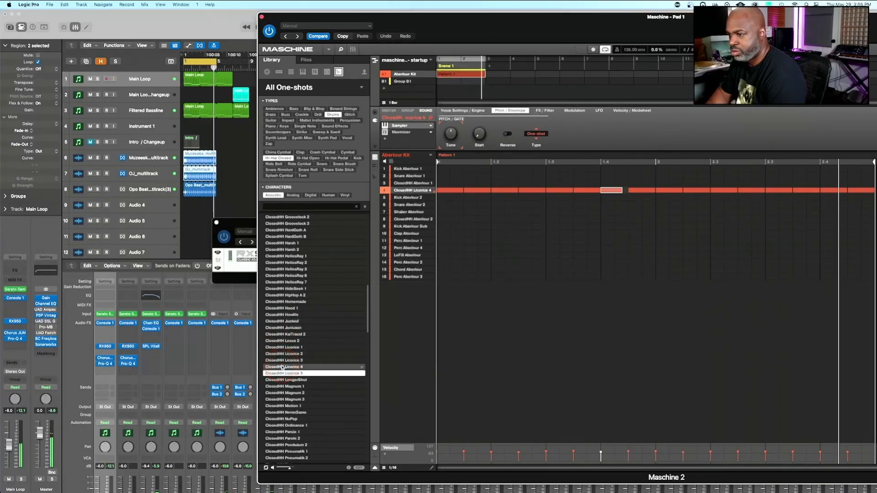
key("Down")
key("Down")
key("Down")
key("Down")
key("Down")
key("Down")
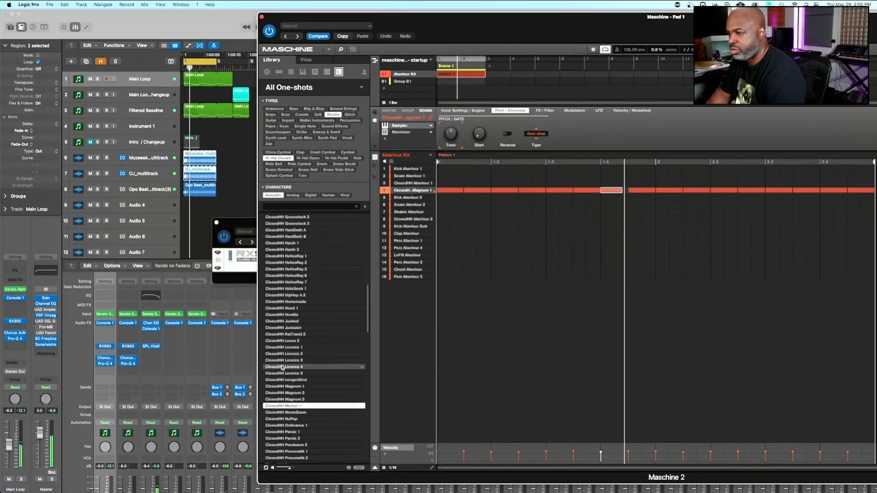
scroll(282, 368, "down", 6)
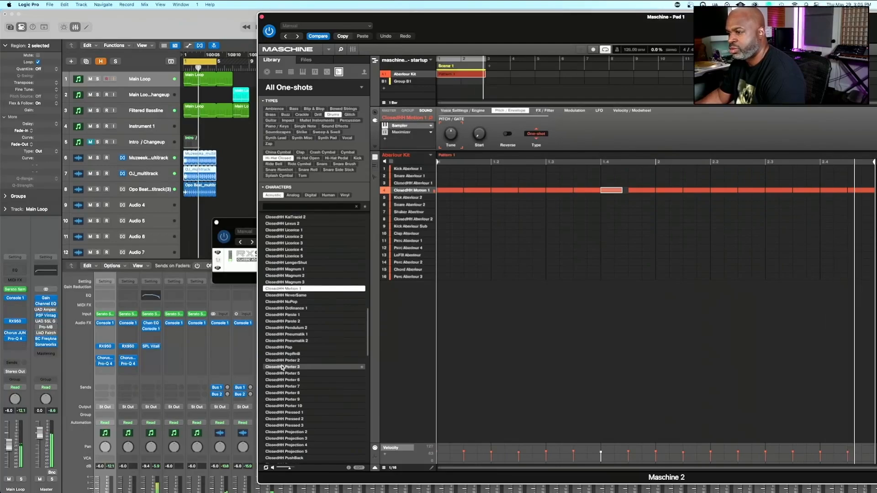
left_click(282, 368)
left_click(280, 386)
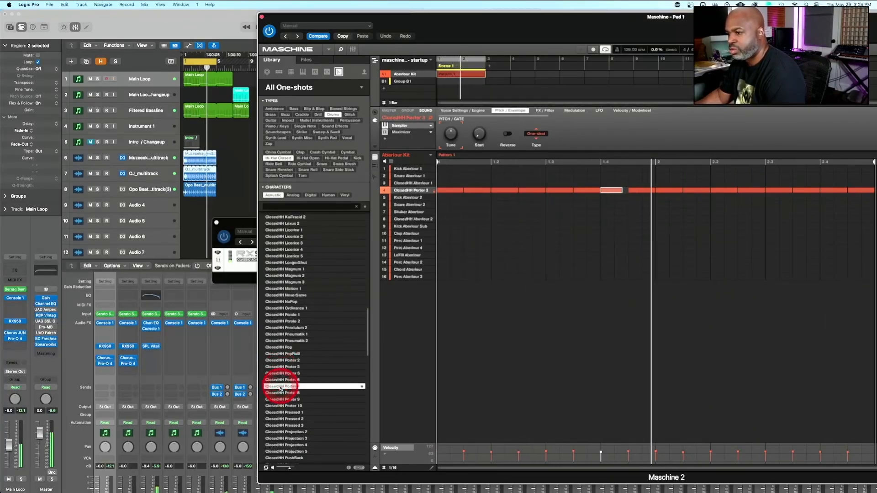
Audition ClosedHH Projection 2, filter the closed hi-hats by the Analog character and audition samples from Absynth B 1 to Antimax 02
left_click(278, 432)
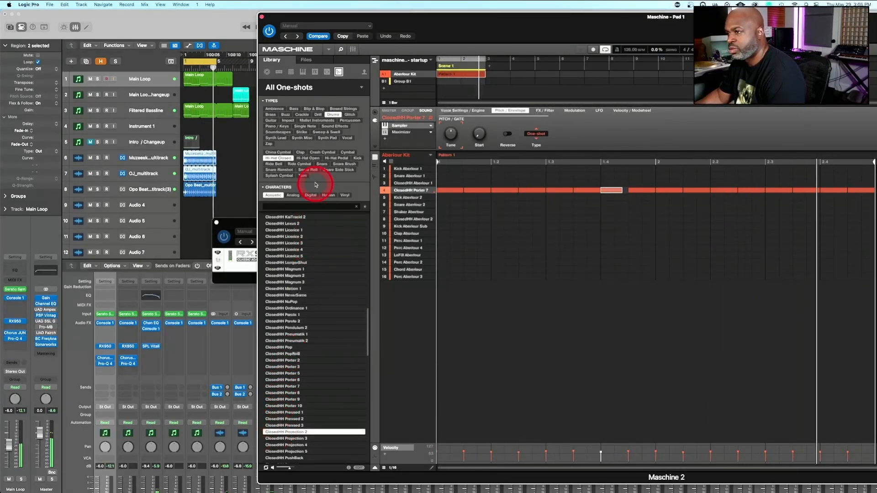
left_click(293, 196)
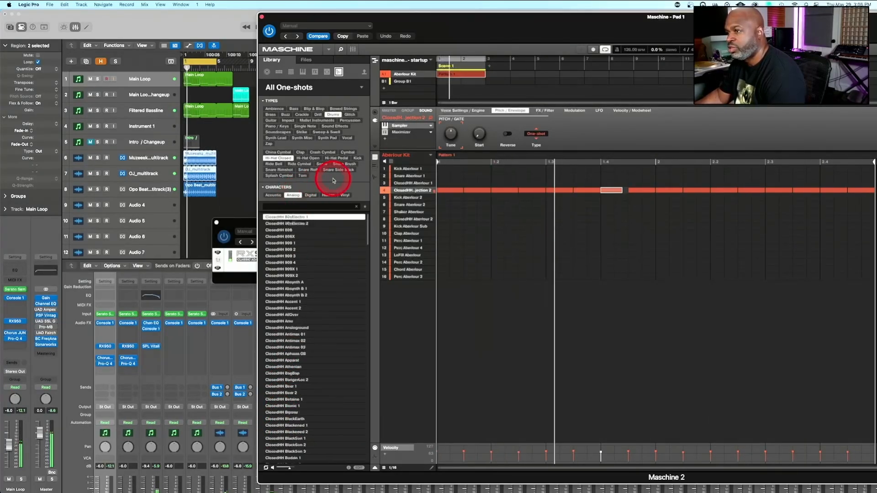
left_click(284, 295)
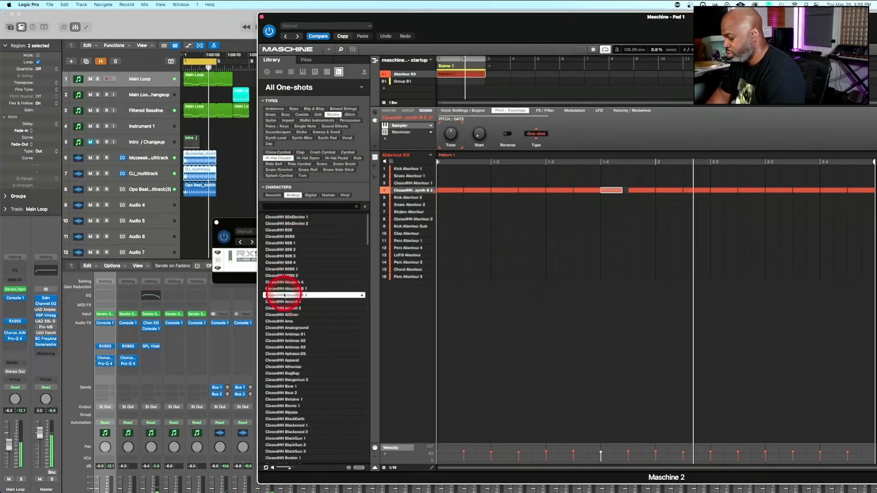
key("Up")
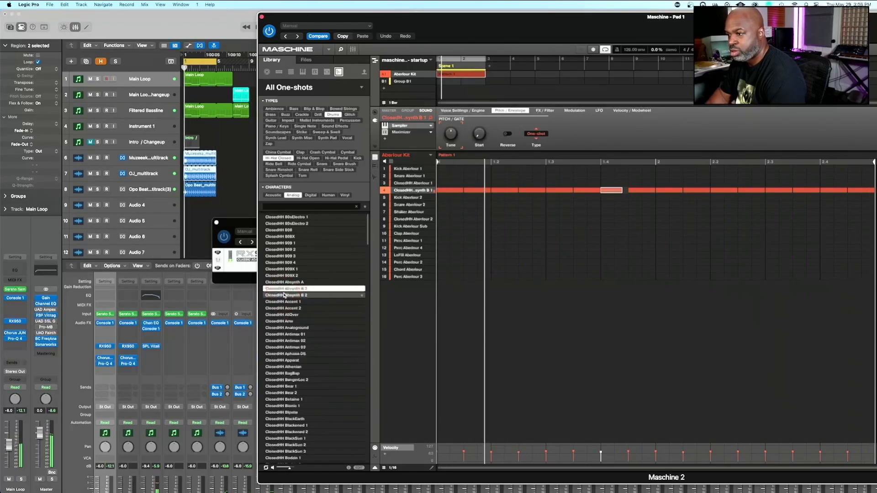
left_click(280, 308)
left_click(283, 341)
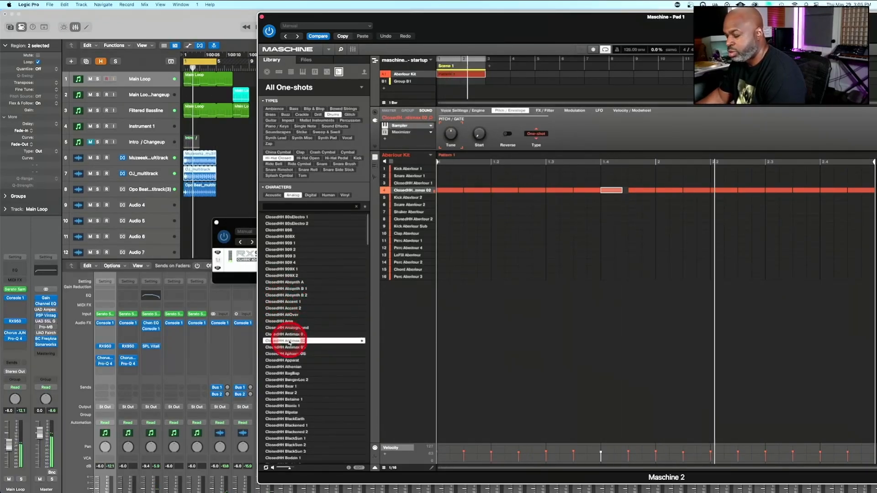
Audition the analog closed hi-hats from ClosedHH Antimax 03 through the Bear samples to ClosedHH Bionic 1 against the loops
key("Down")
key("Down")
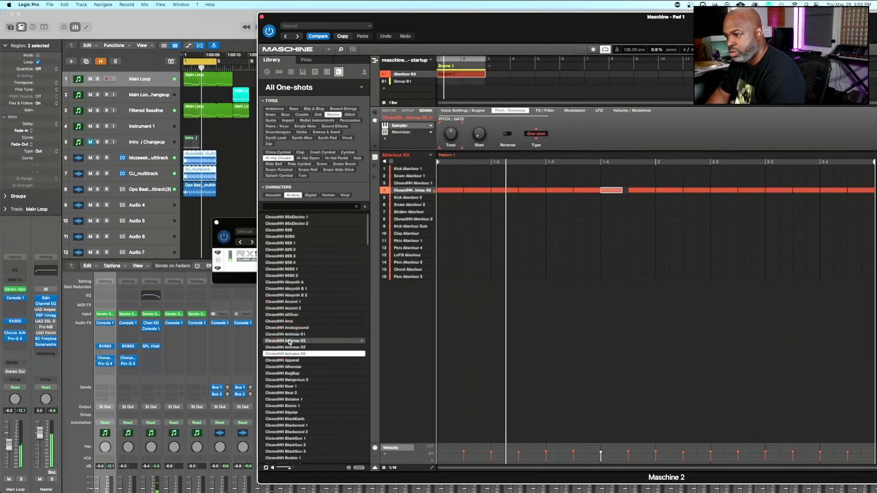
key("Down")
key("Down")
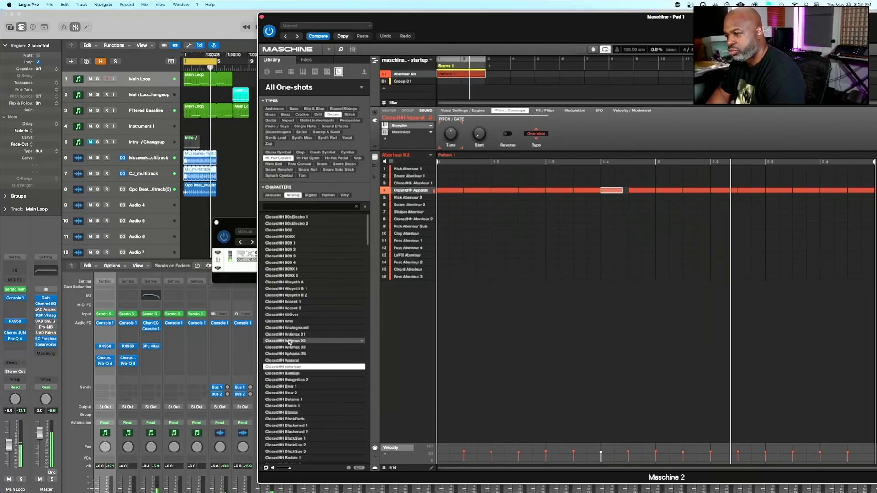
key("Down")
key("Down")
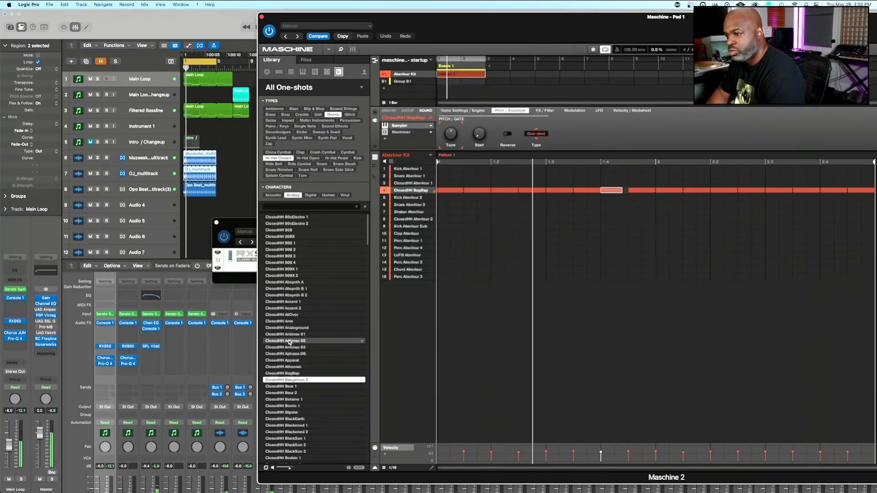
key("Down")
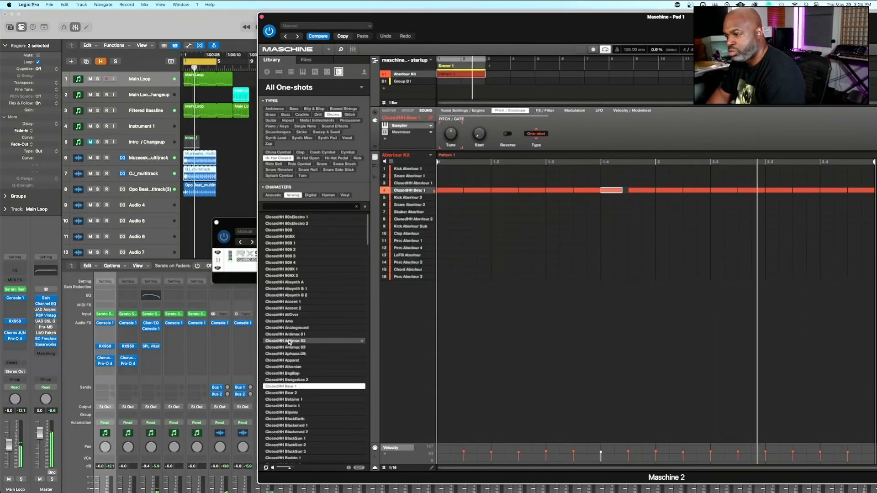
key("Down")
key("Down")
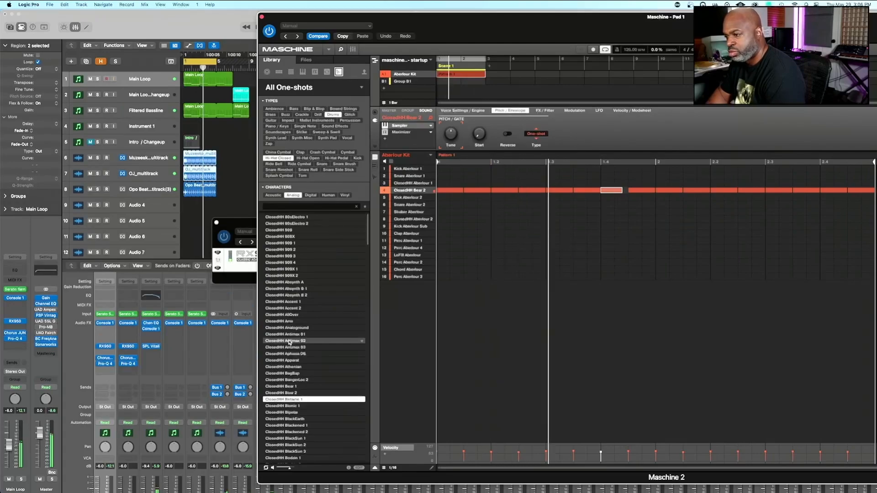
key("Down")
Audition analog closed hi-hats further down the list, through ClosedHH Circuit 2 to ClosedHH CleanGutter 2
scroll(289, 343, "down", 10)
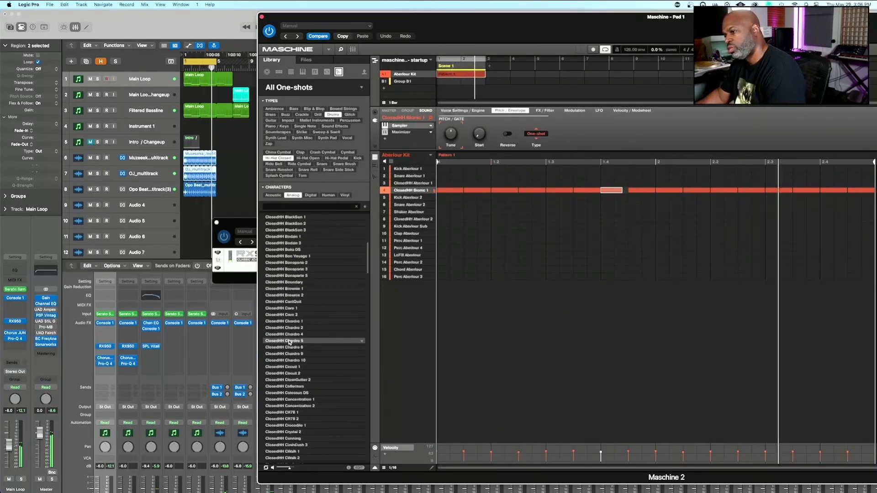
left_click(284, 341)
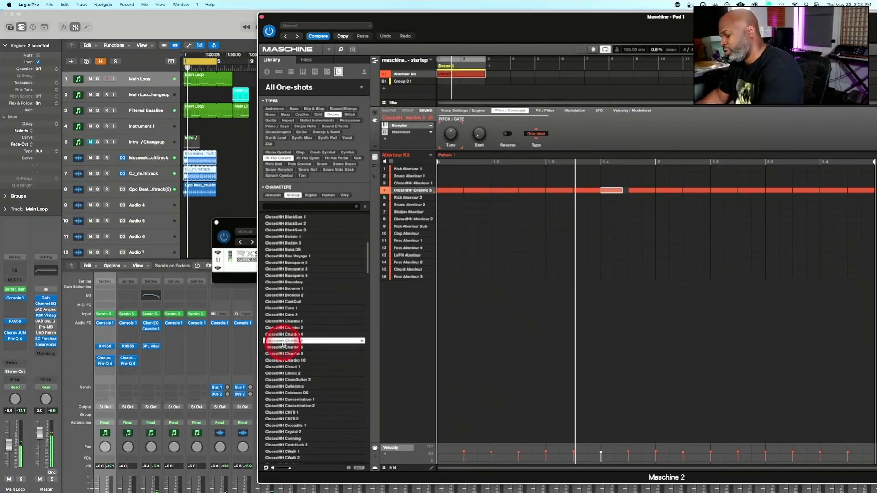
key("Down")
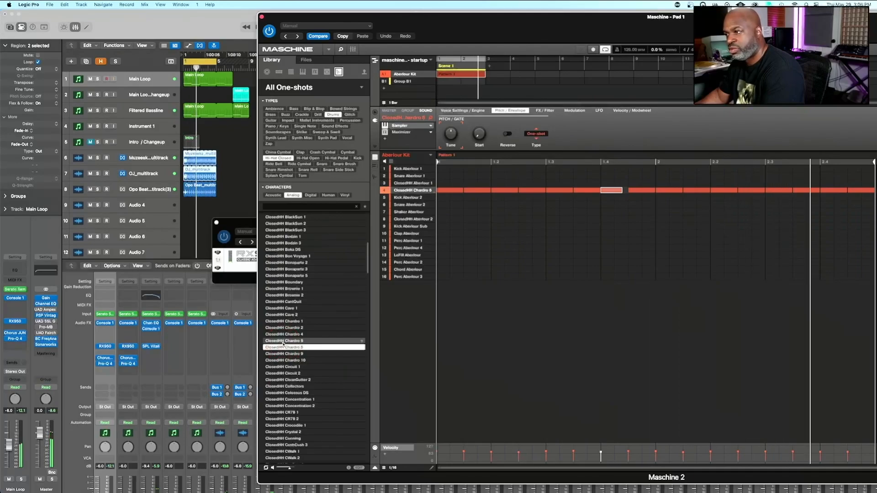
key("Down")
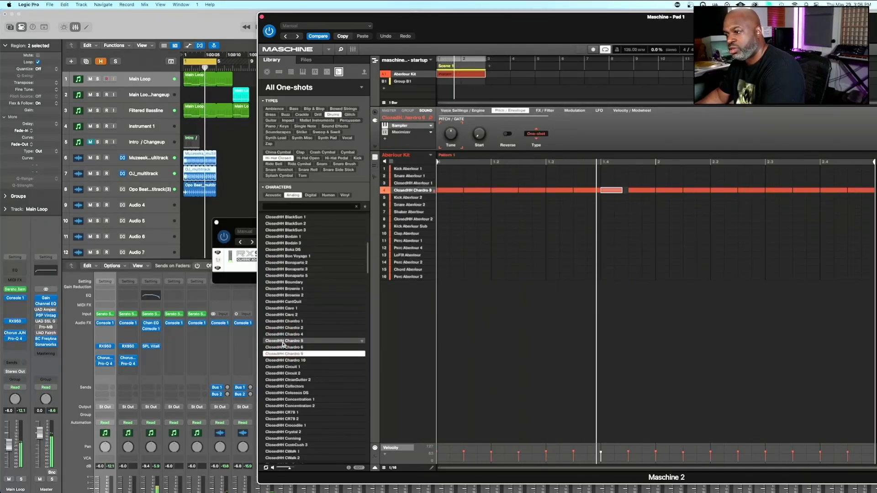
key("Down")
key("Down")
key("Down")
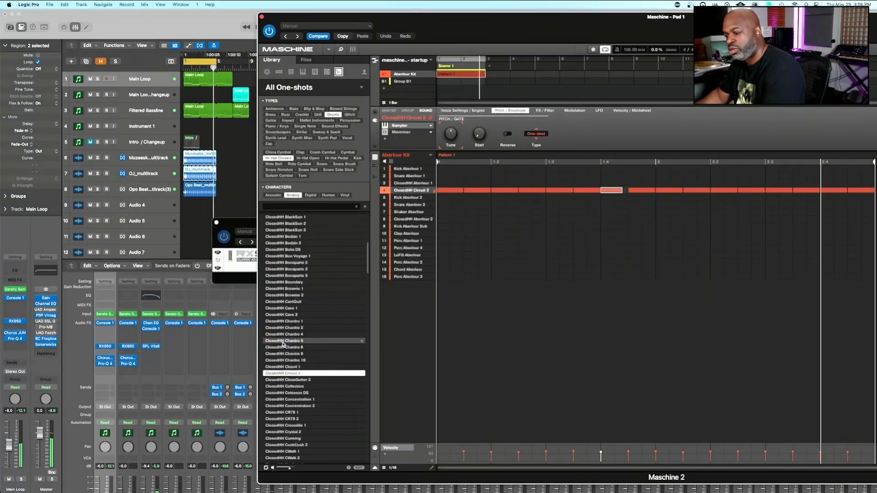
key("Down")
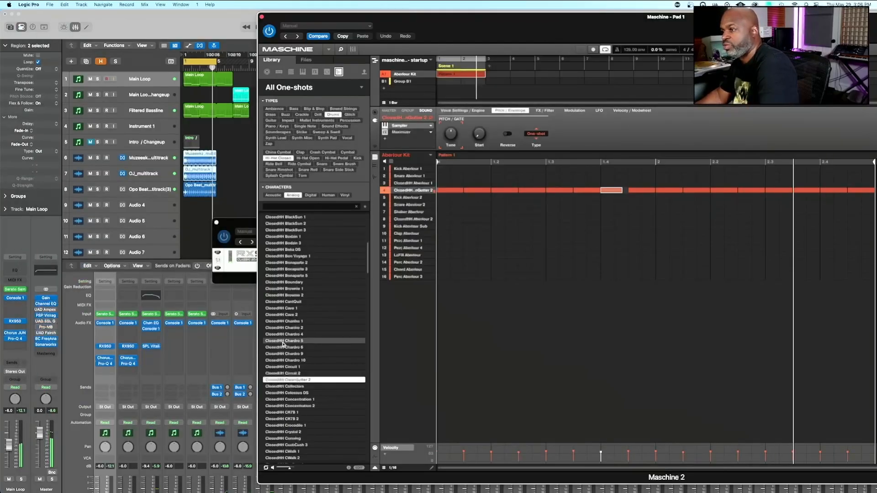
left_click(272, 361)
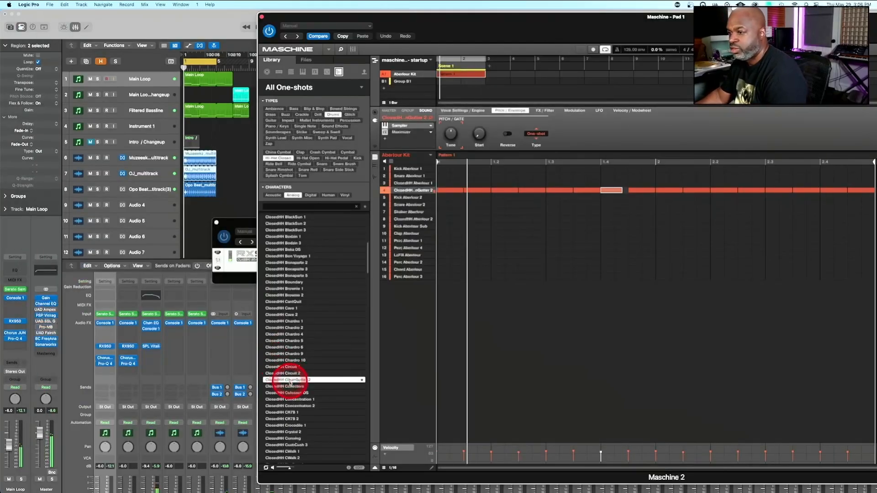
Try a different tuning on ClosedHH CleanGutter 2, and audition ClosedHH Collectors and ClosedHH Concentration 2
left_click_drag(452, 133, 451, 132)
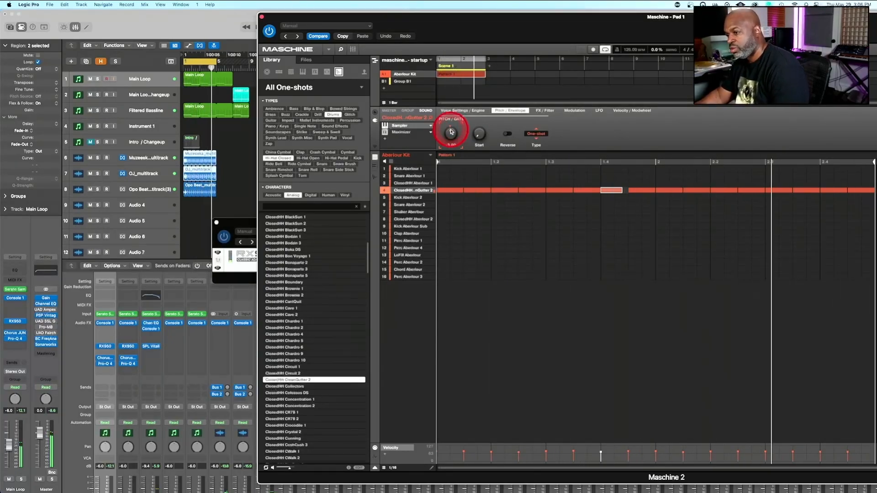
left_click(293, 387)
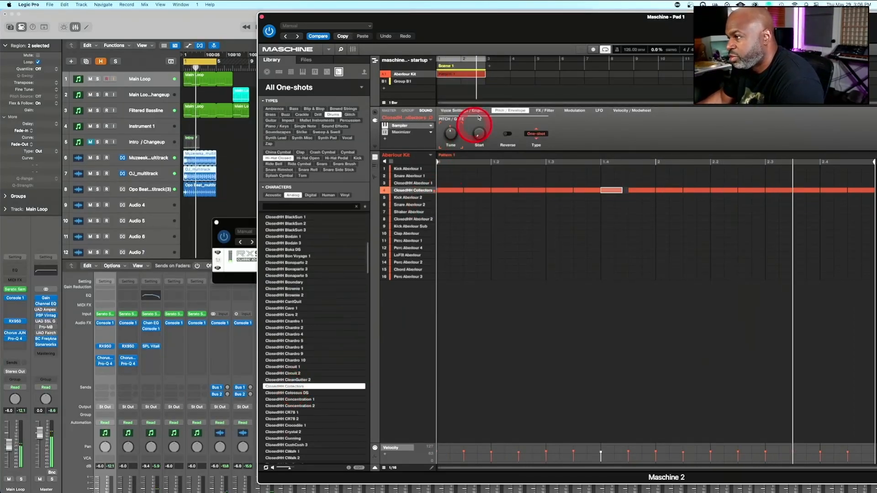
left_click(274, 407)
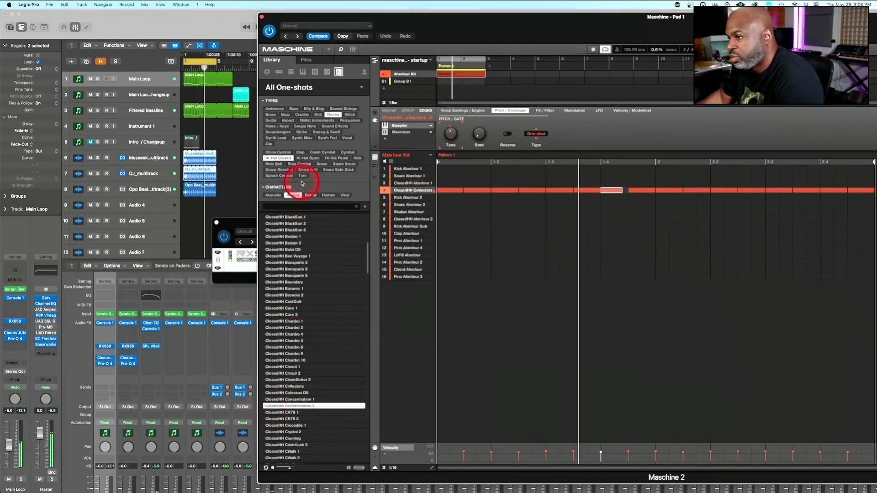
Remove the Analog filter, audition closed hi-hats from ClosedHH FastPace 2 onward and load ClosedHH FistPick 2 on the hi-hat sound
left_click(292, 195)
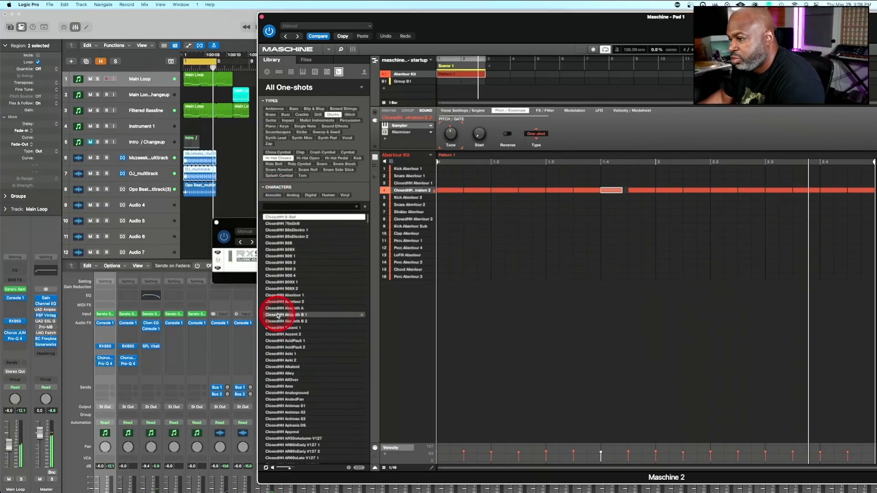
scroll(280, 320, "down", 15)
left_click(285, 361)
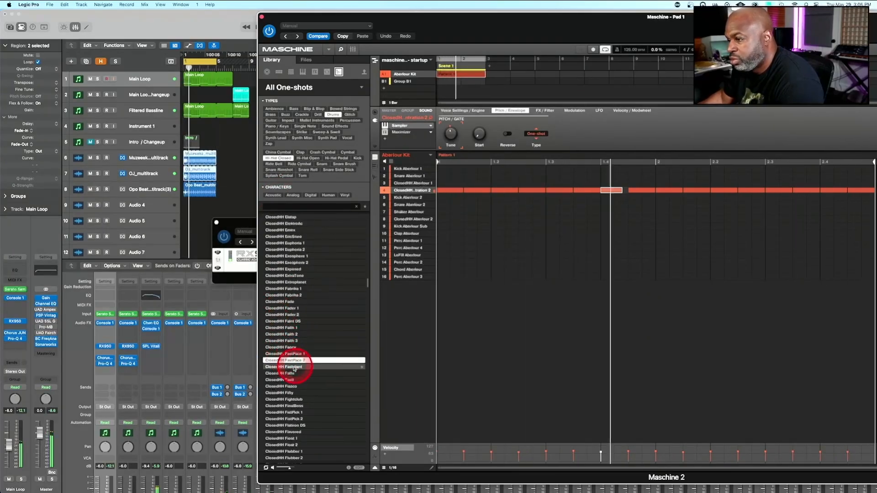
left_click(280, 380)
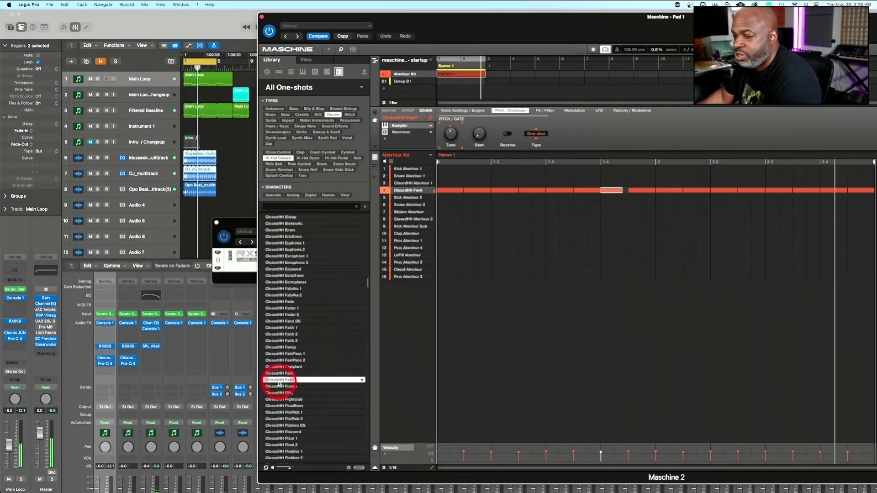
left_click(282, 394)
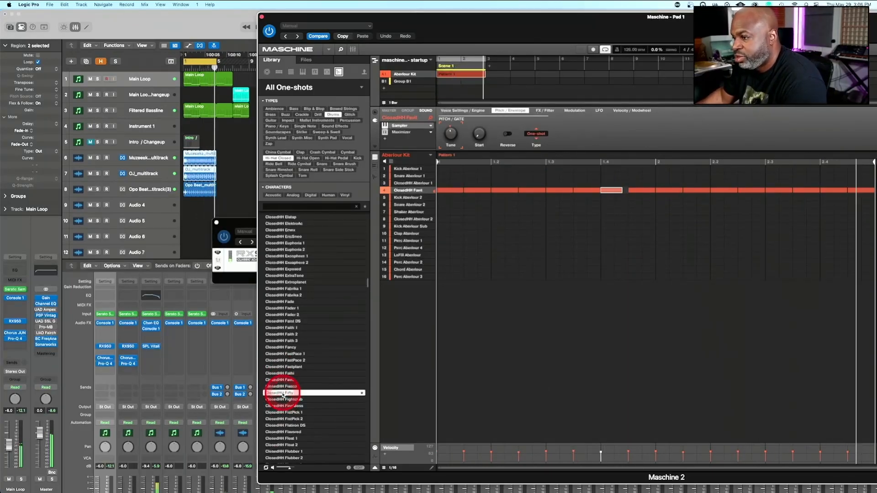
left_click(277, 419)
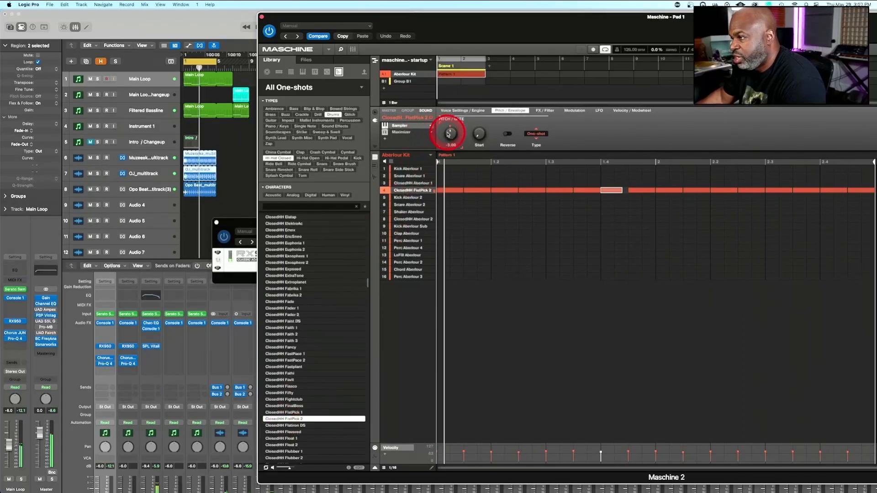
Lower the tuning of the FistPick 2 hi-hat and shorten its sample in the sample editor to a play range end of 1770
left_click_drag(450, 132, 450, 132)
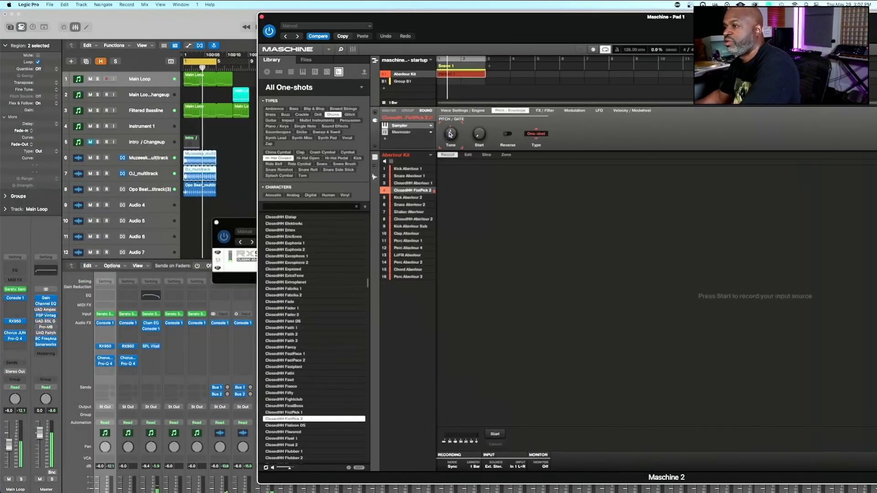
left_click(466, 156)
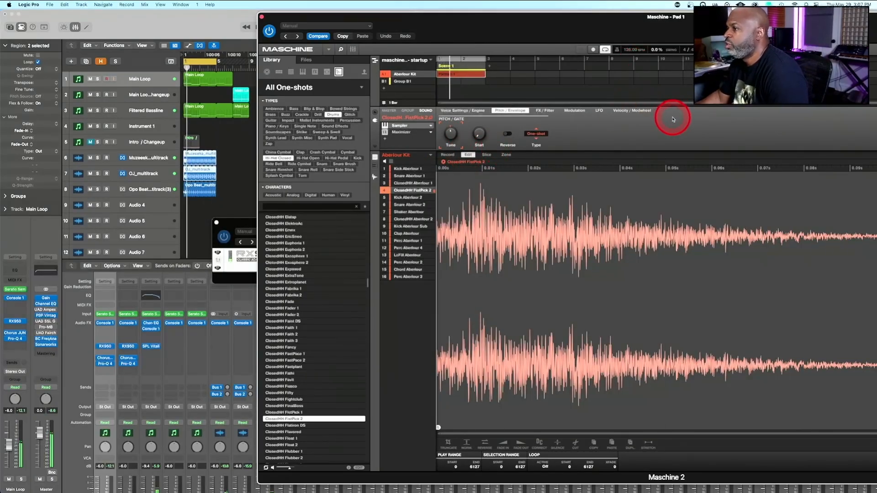
left_click_drag(547, 21, 351, 12)
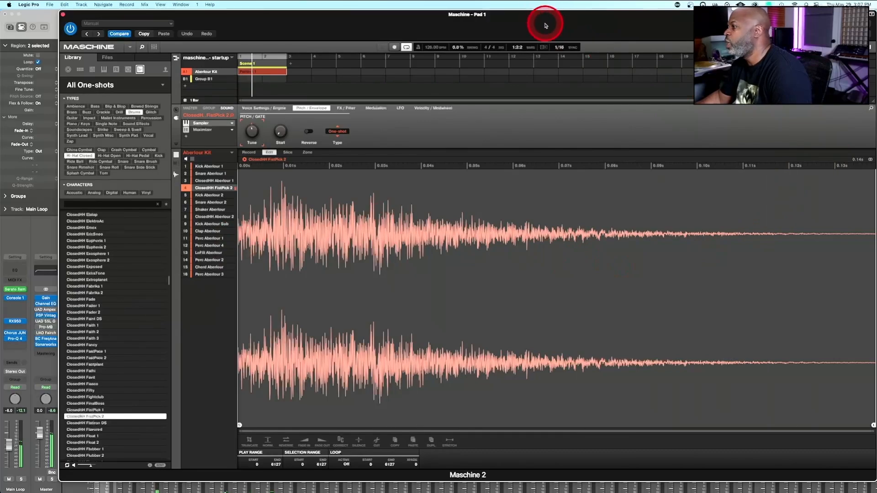
left_click_drag(546, 17, 507, 16)
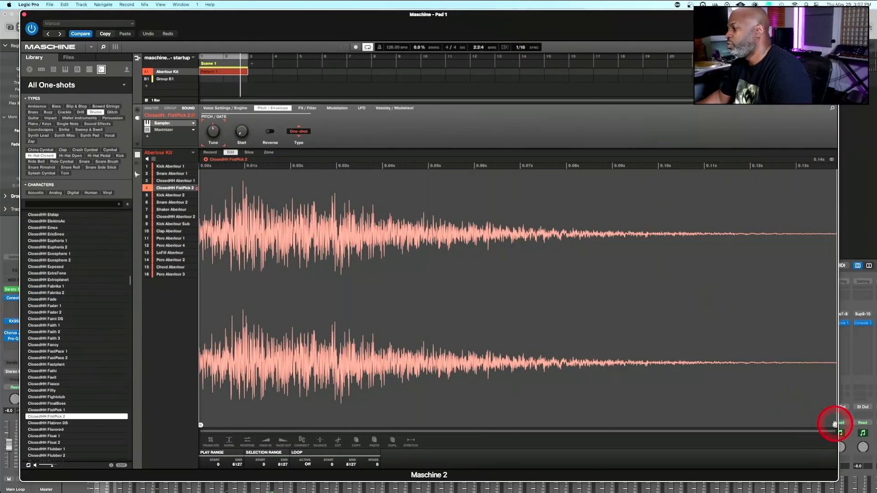
mouse_move(835, 424)
left_mouse_down()
mouse_move(401, 420)
mouse_move(426, 396)
mouse_move(846, 315)
mouse_move(474, 348)
mouse_move(331, 386)
mouse_move(381, 369)
left_mouse_up()
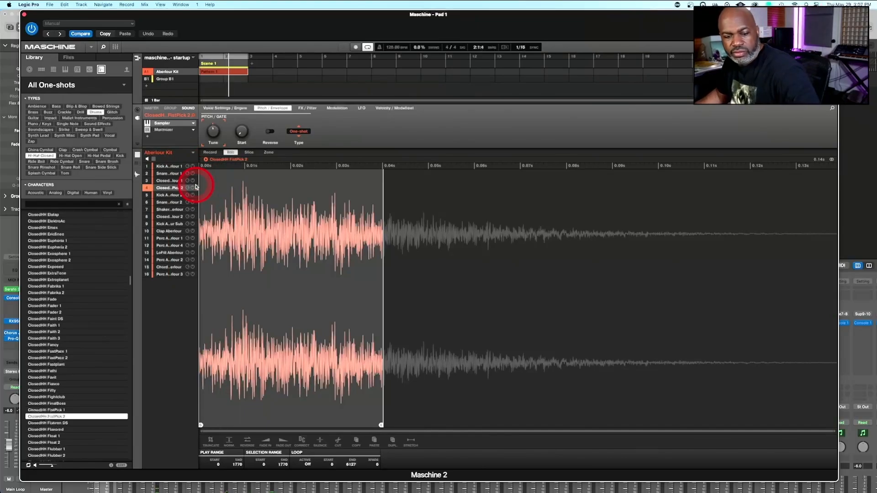
Return to the pattern editor and draw ClosedHH Aberlour 1 notes on every off-beat eighth across the two-bar pattern
left_click(137, 174)
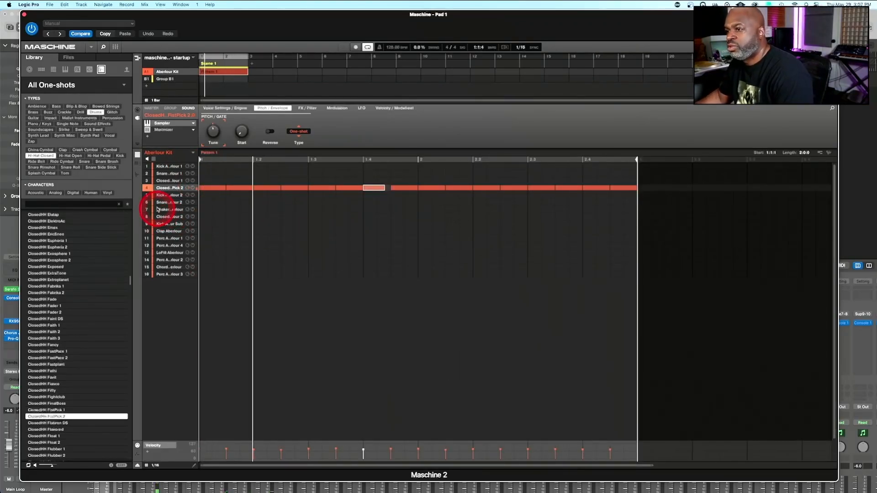
left_click(170, 180)
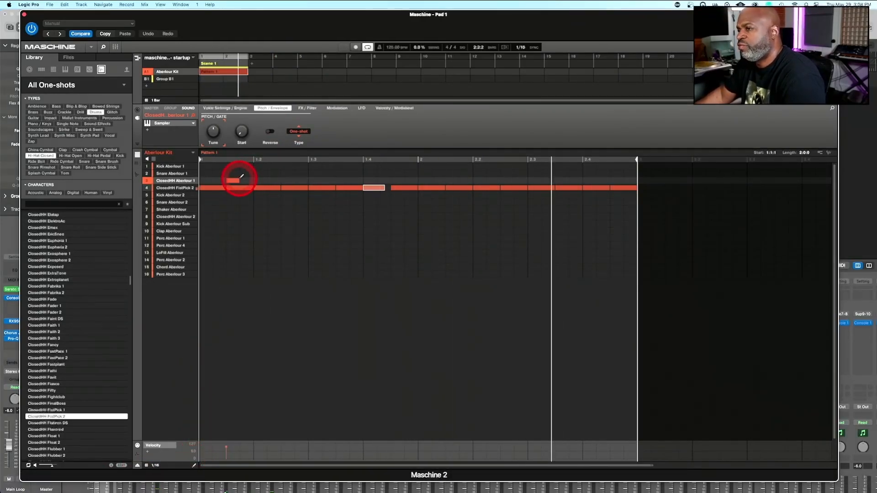
left_click(240, 179)
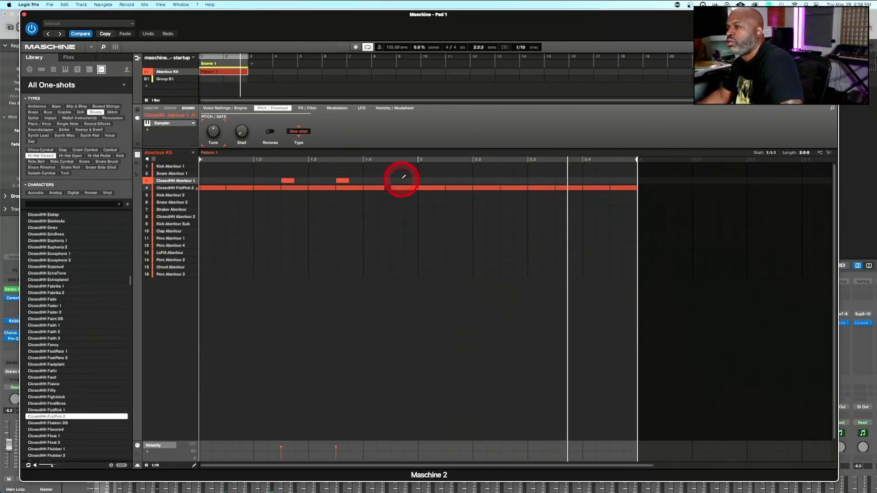
left_click(506, 180)
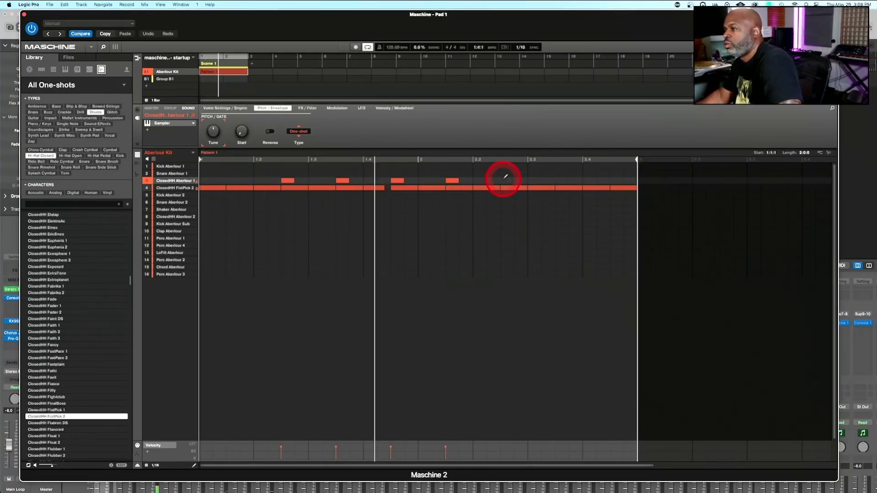
left_click(565, 180)
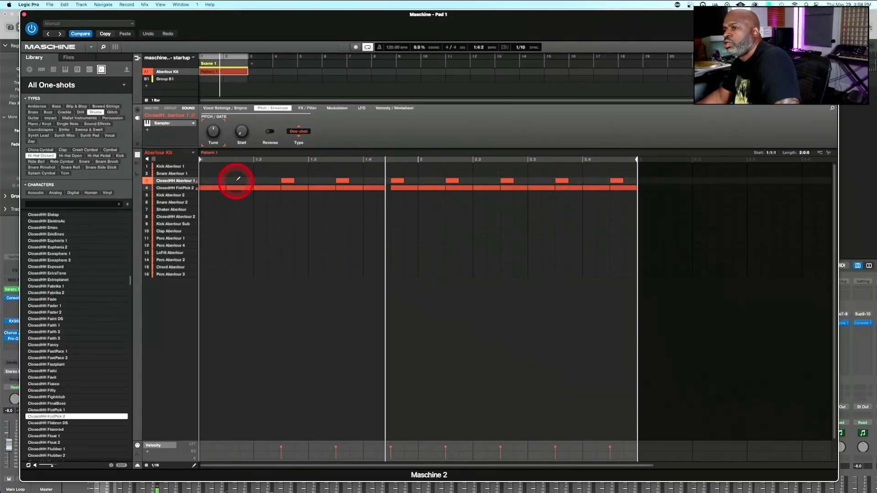
Filter the one-shot library to acoustic open hi-hats and load OpenHH Central V1 in place of the ClosedHH Aberlour 1 sound
left_click(36, 193)
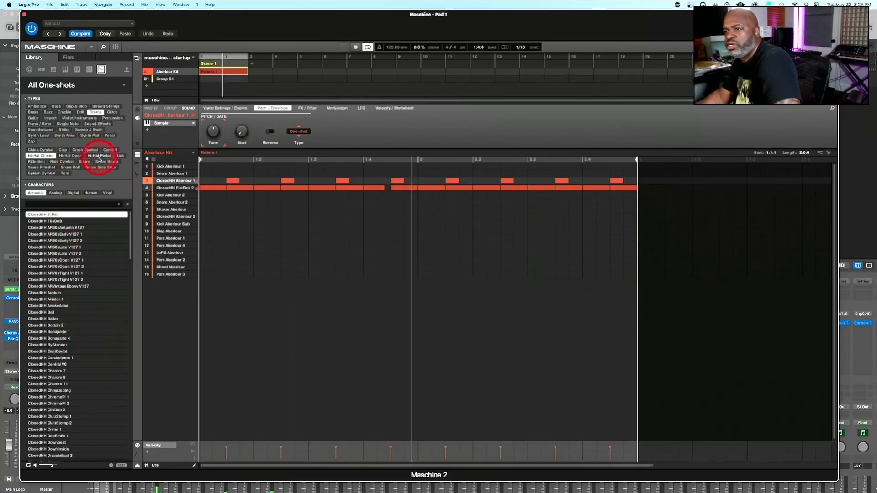
left_click(70, 156)
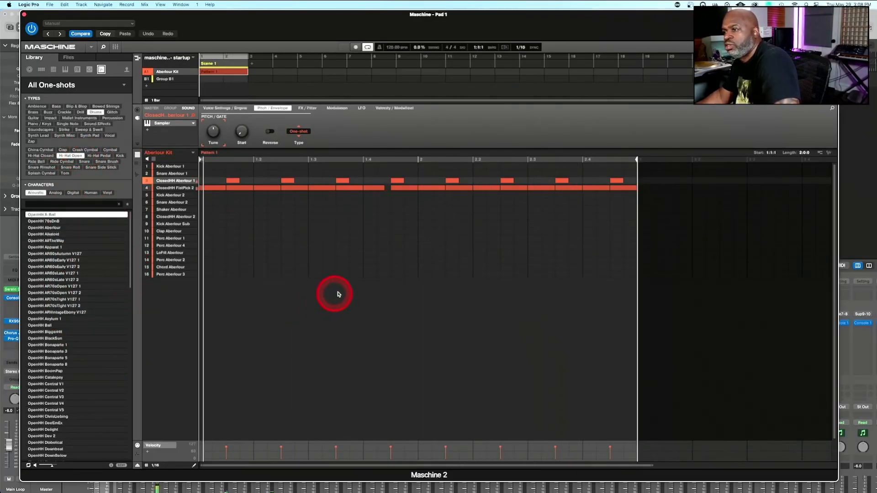
left_click(44, 384)
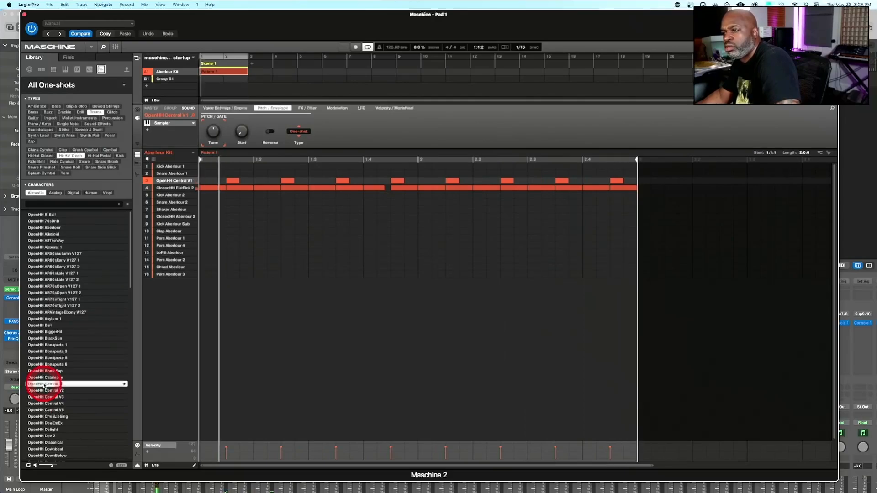
Add the internal Maximizer effect after the Sampler on the OpenHH Central V1 sound
left_click(148, 131)
mouse_move(165, 142)
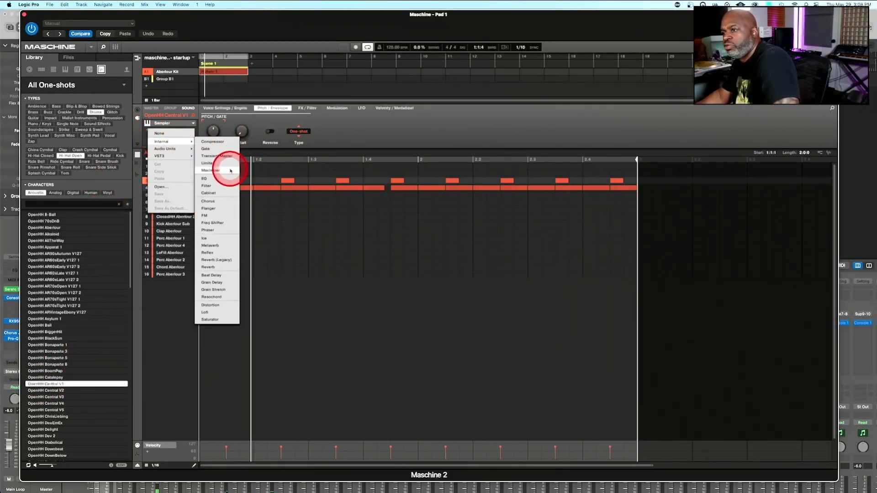
left_click(230, 171)
Try other open hi-hats on the off-beat sound, from OpenHH ChrisLiebing through OpenHH Delight and OpenHH Dev 2 to OpenHH Diabolical
left_click(43, 417)
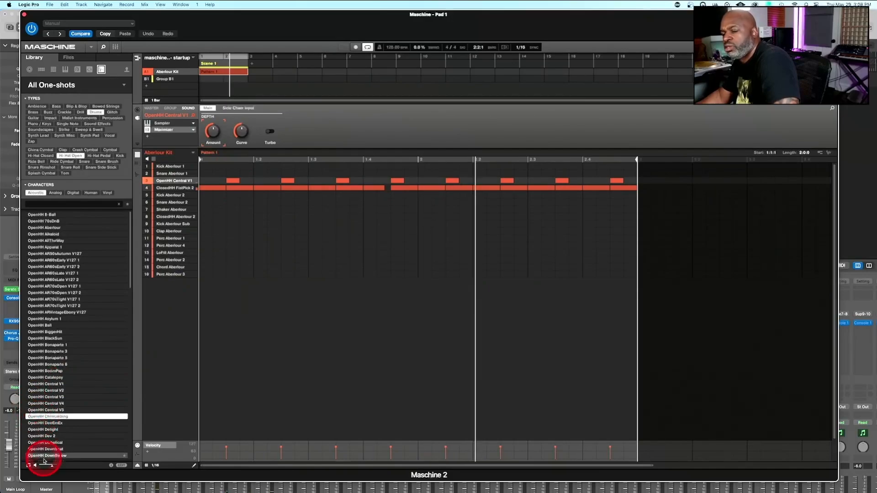
double_click(49, 418)
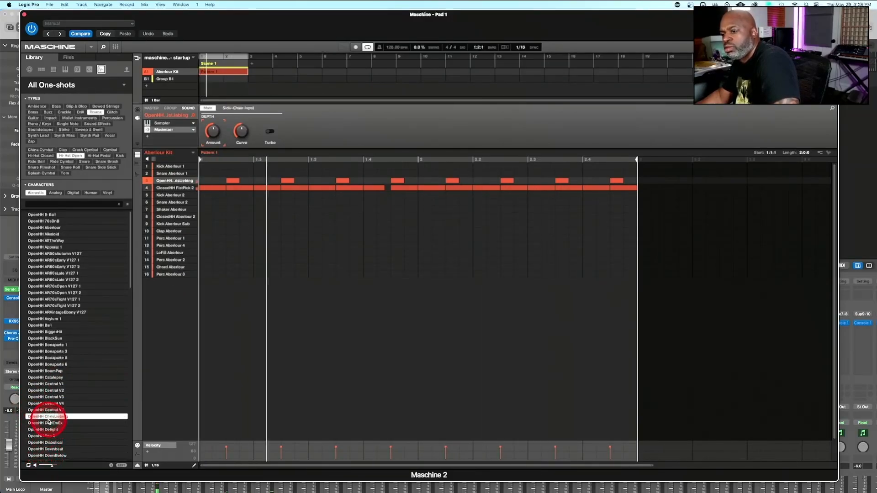
double_click(50, 429)
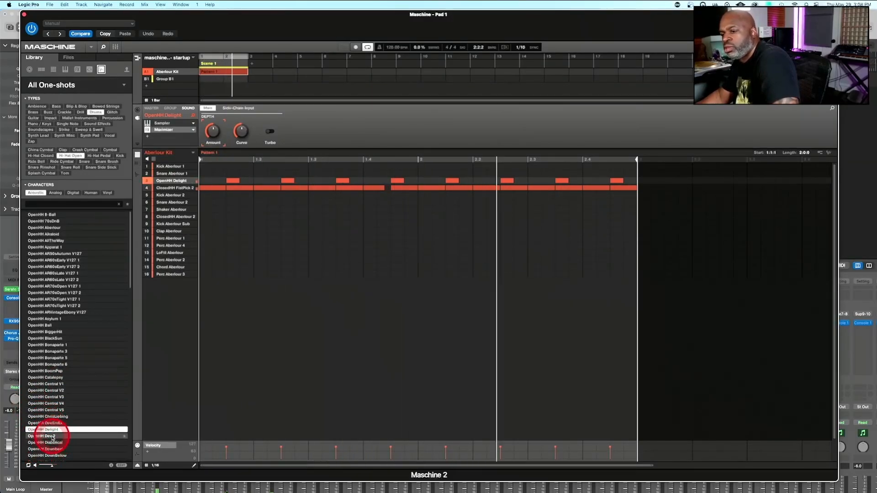
left_click(52, 437)
left_click(53, 443)
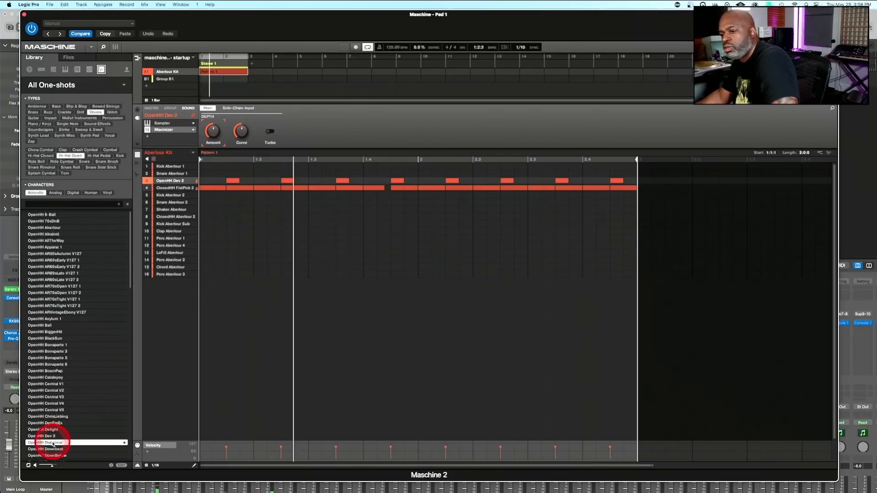
Audition open hi-hats from OpenHH DraculaEast to OpenHH Eeprom 2 on the off-beat sound and load OpenHH Easy
scroll(46, 402, "down", 5)
left_click(51, 372)
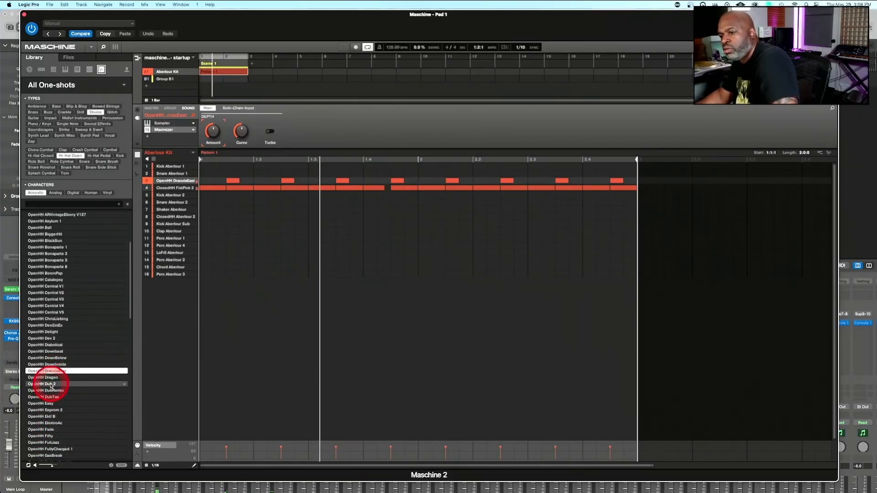
left_click(48, 384)
left_click(49, 397)
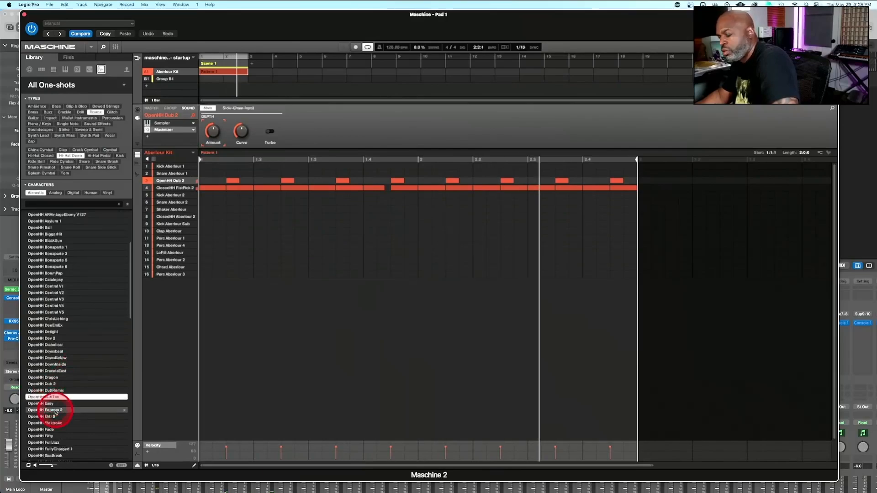
left_click(53, 404)
left_click(56, 411)
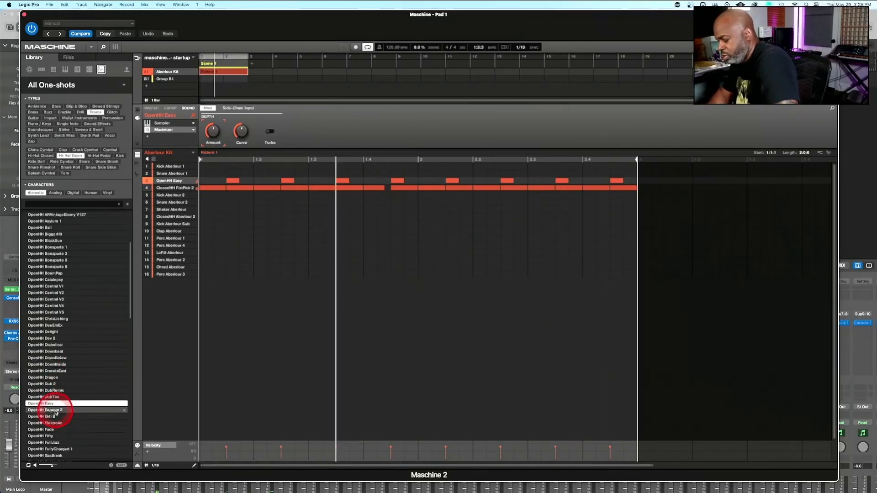
key("Up")
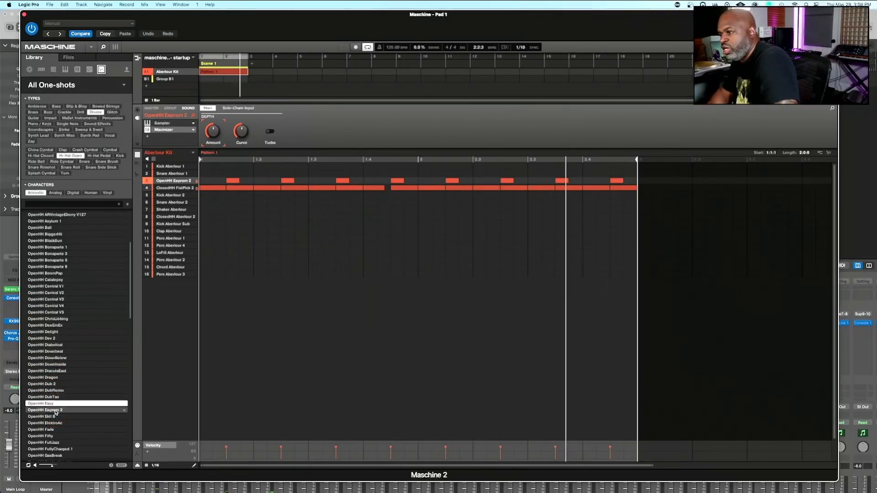
left_click_drag(55, 413, 179, 174)
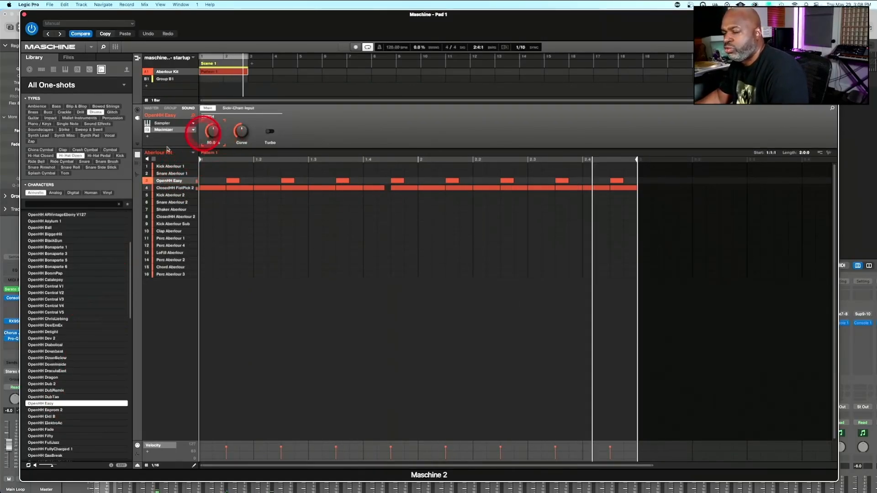
Shorten the OpenHH Easy sample in the sample editor by pulling its end point inward to cut off the tail
key("F9")
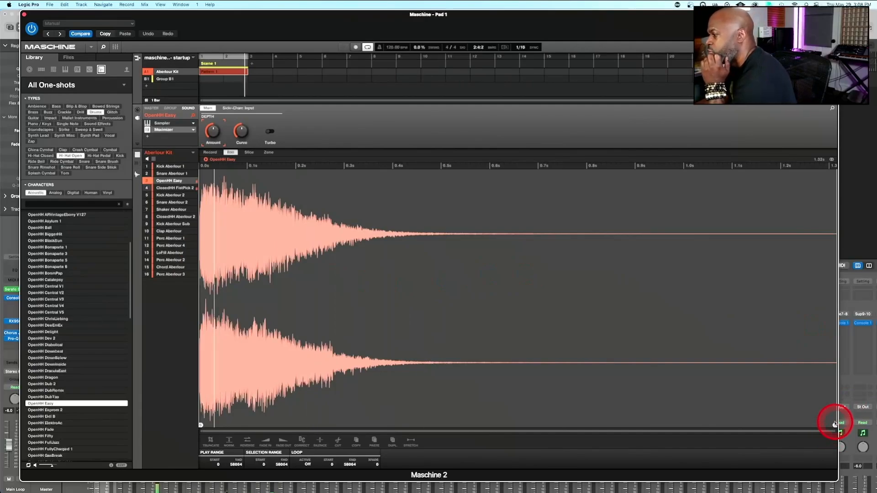
left_click_drag(834, 425, 423, 380)
left_click_drag(355, 382, 295, 376)
left_click(206, 192)
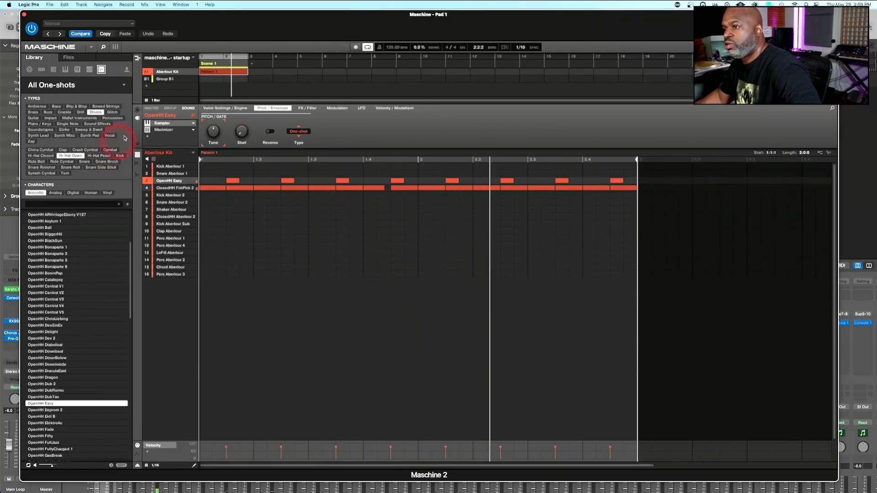
Check the Pad 3 channel in the Console 1 mixing display, and select the Snare Aberlour 2 sound in Maschine
left_click(213, 131)
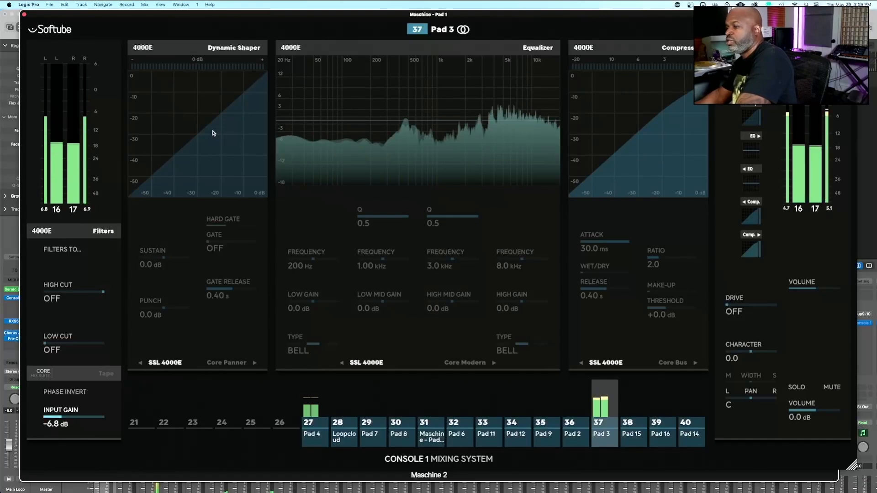
left_click(268, 97)
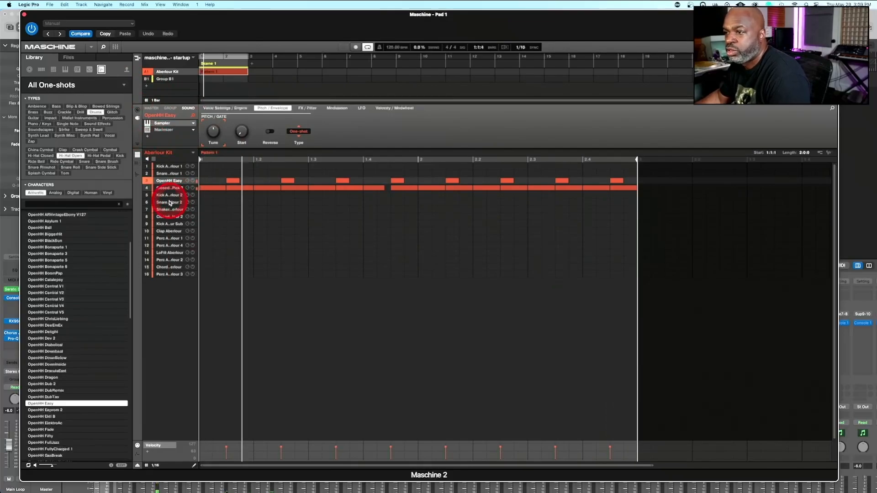
left_click(171, 202)
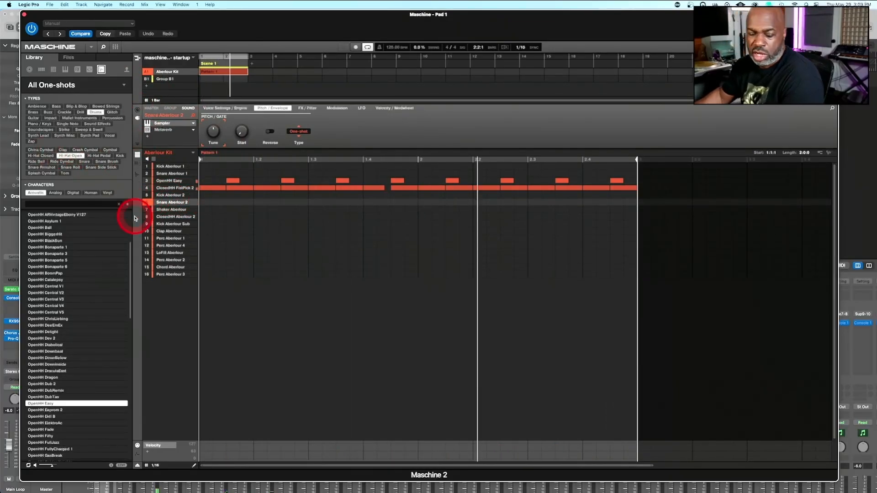
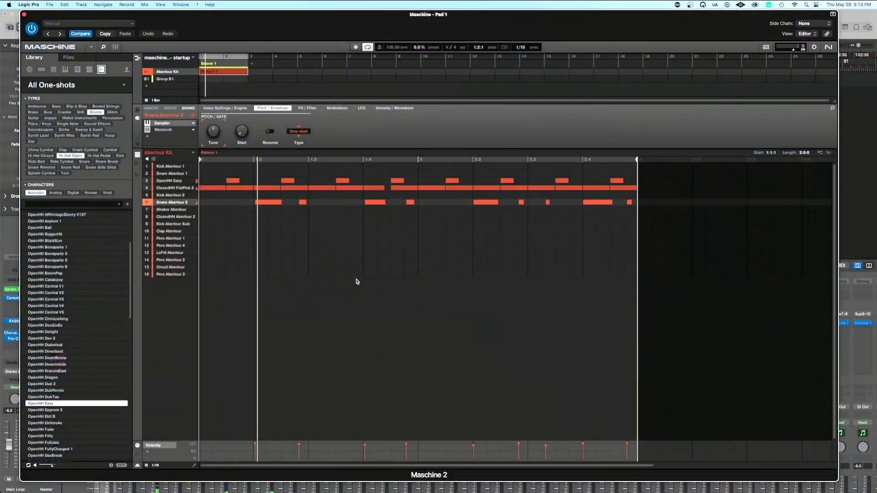
Replace the Metaverb effect on the Snare Aberlour 2 sound with the internal Maximizer
left_click(356, 283)
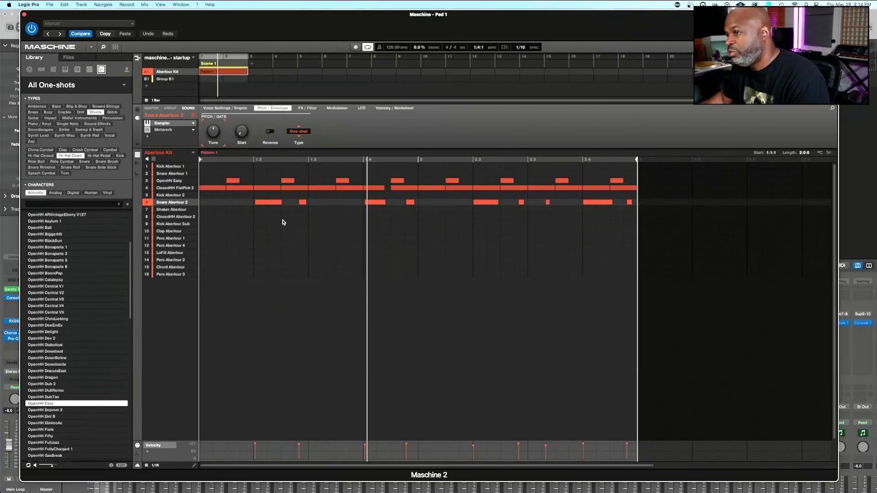
left_click(193, 130)
mouse_move(211, 140)
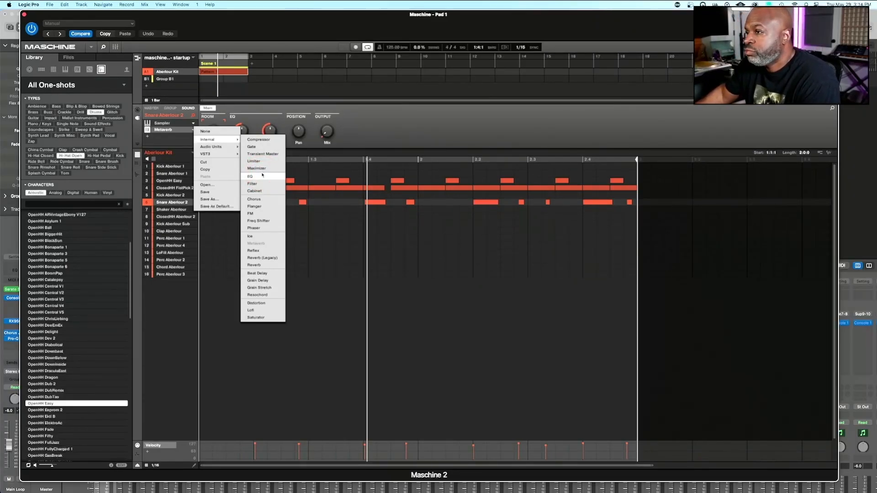
left_click(263, 168)
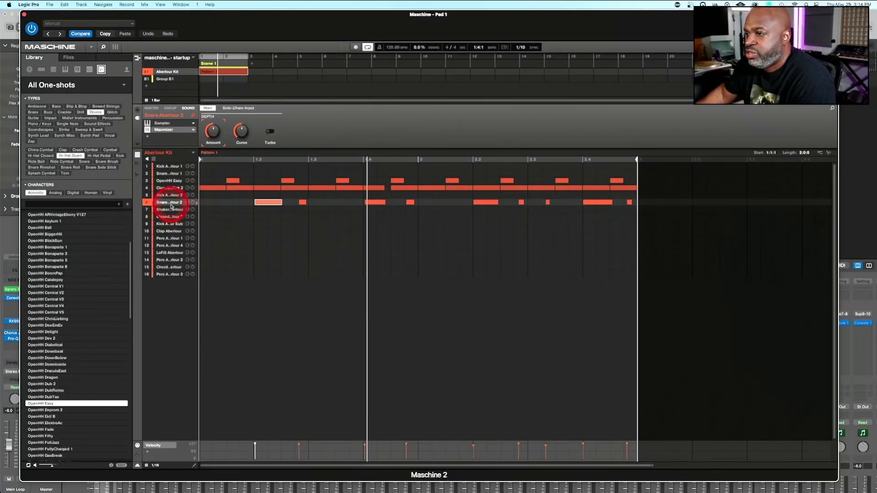
Nudge the long snare hits on beats 2 and 4 of the pattern slightly earlier, playing it back to check
left_click(260, 235)
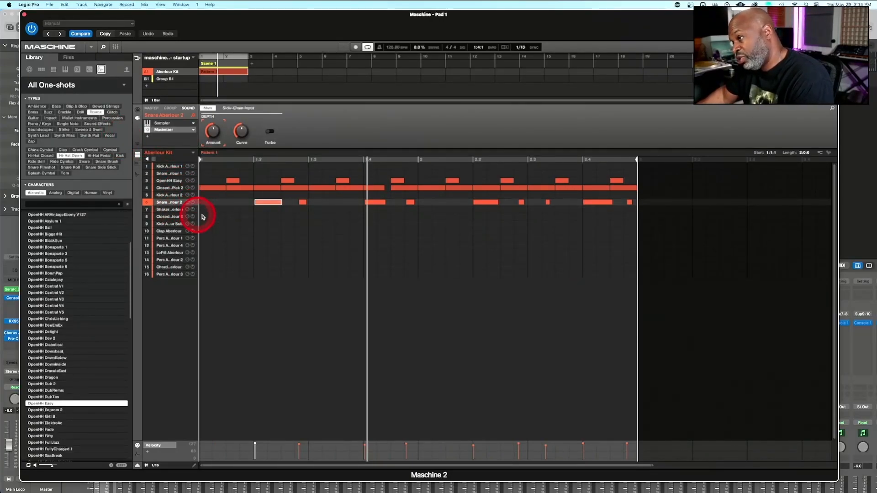
left_click(386, 218)
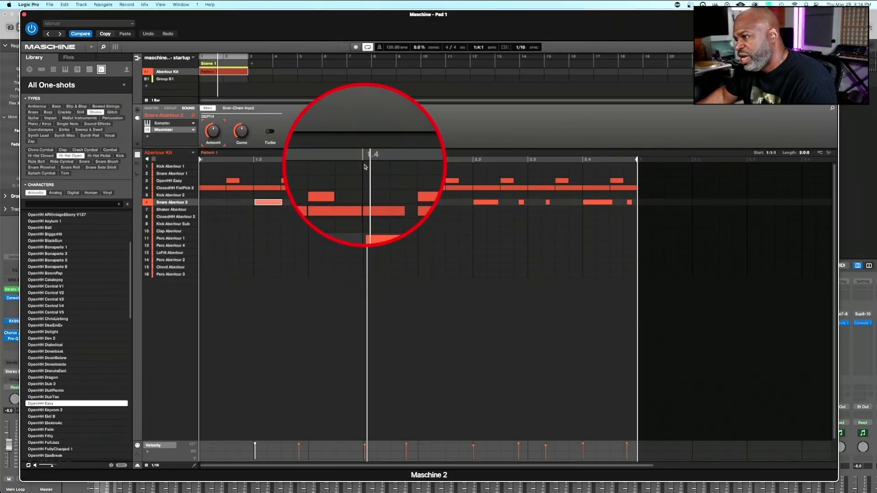
left_click(480, 207)
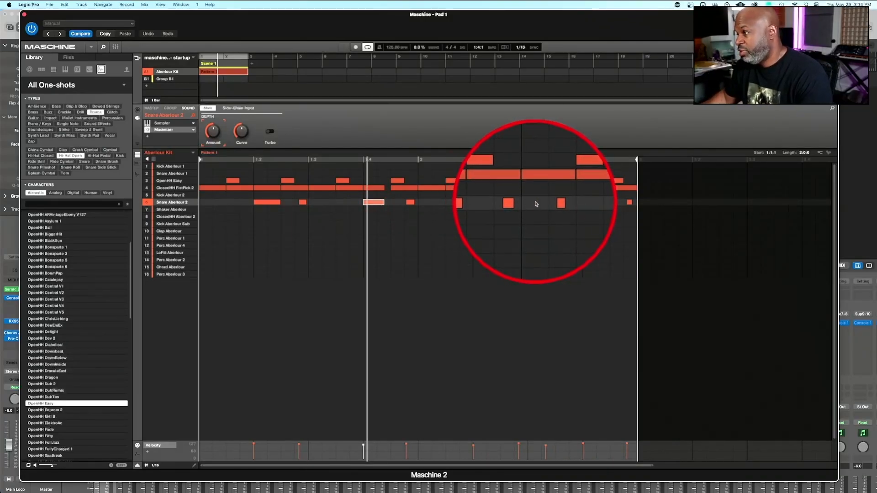
left_click(593, 206)
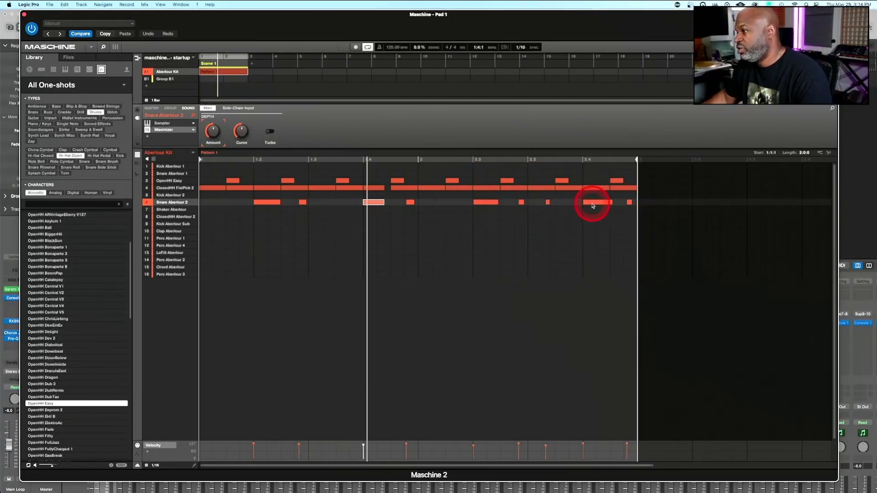
key("space")
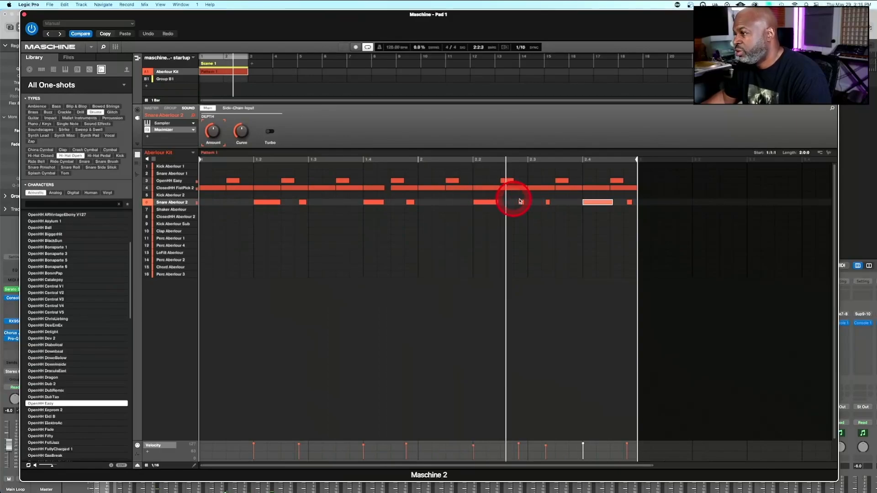
left_click(487, 203)
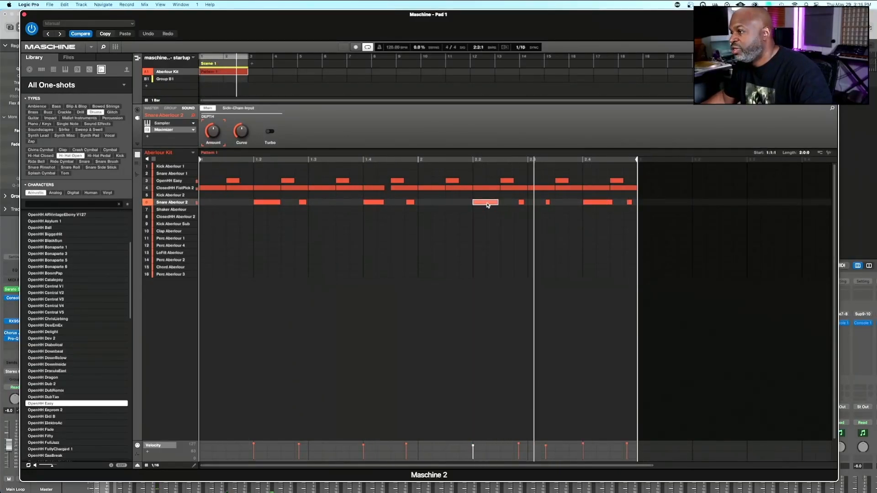
left_click(593, 202)
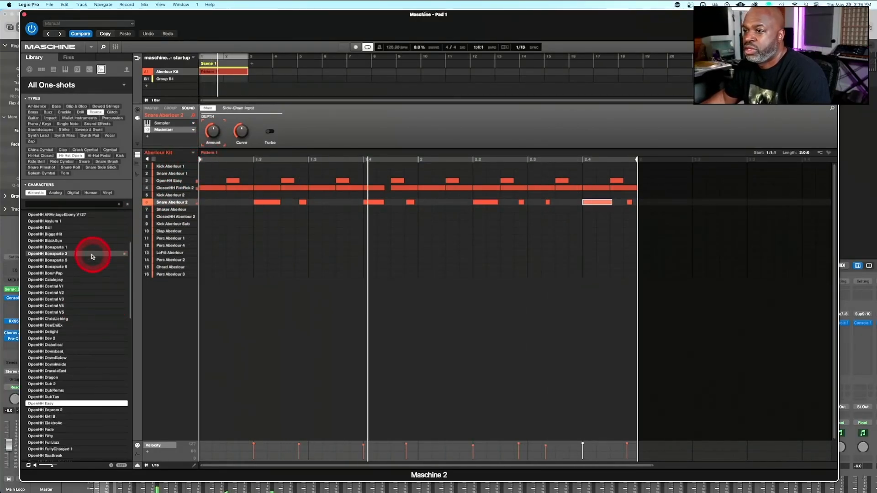
Switch the browser from the library to files and open the Snares folder inside Drum Hits
left_click_drag(92, 257, 165, 176)
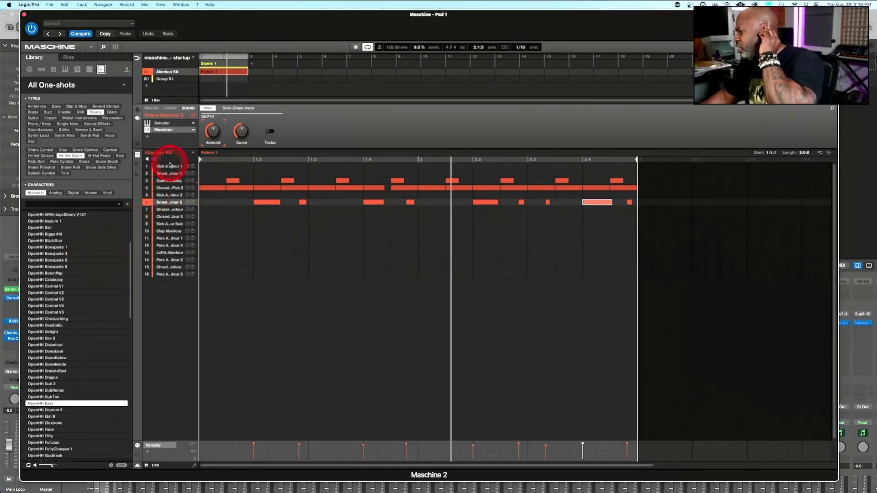
left_click(71, 102)
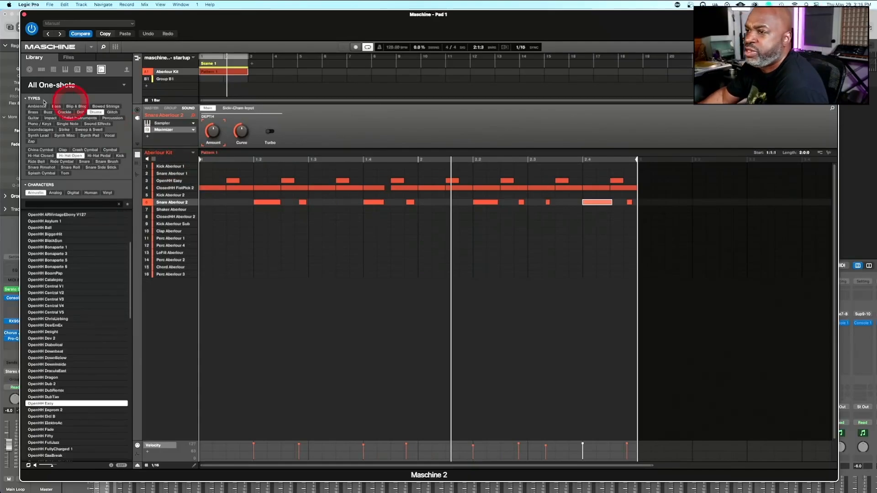
left_click(69, 57)
left_click(41, 122)
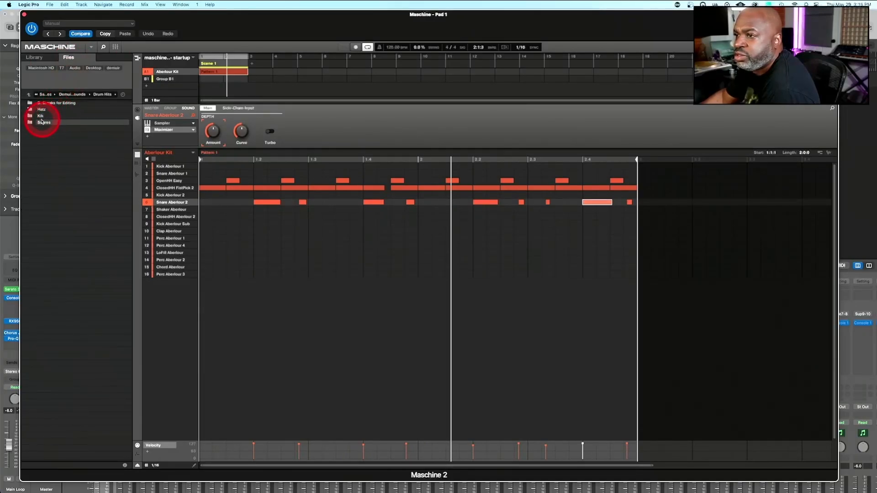
double_click(42, 123)
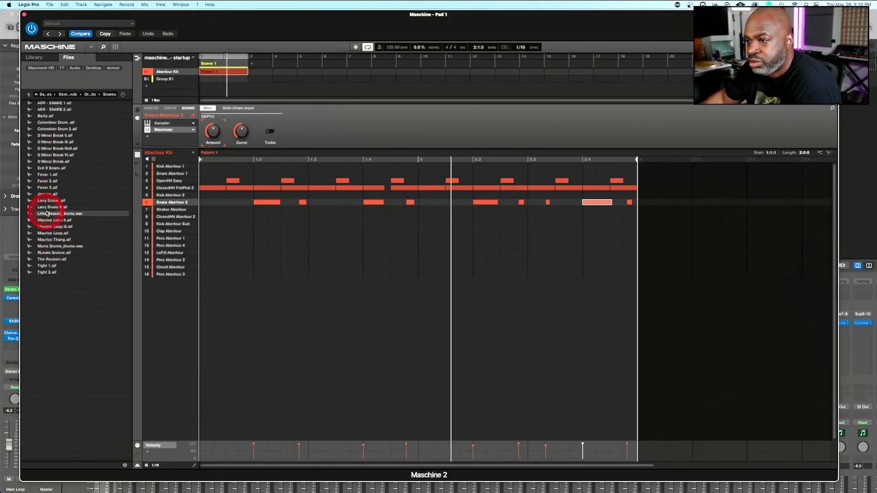
Audition Maurice Loop III, Tight 1, Tight 2, Jerome, Fever 3 and Fever 2 on the snare sound while the pattern plays
left_click(46, 227)
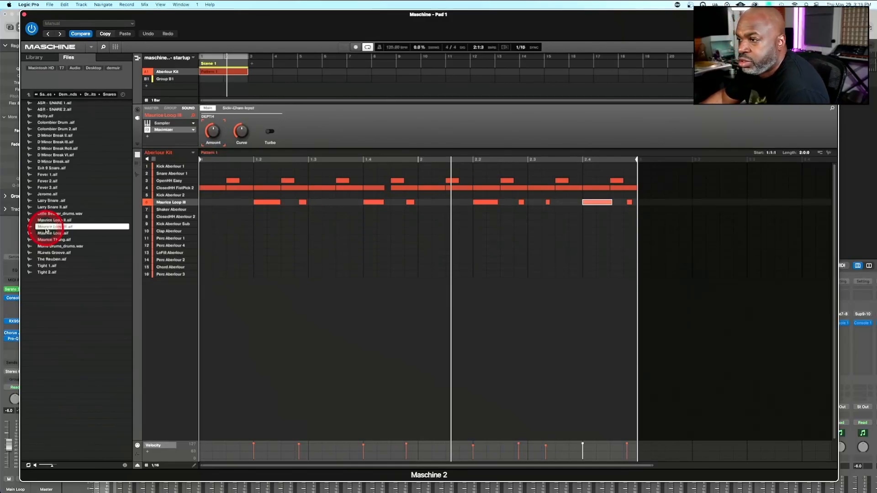
left_click(48, 266)
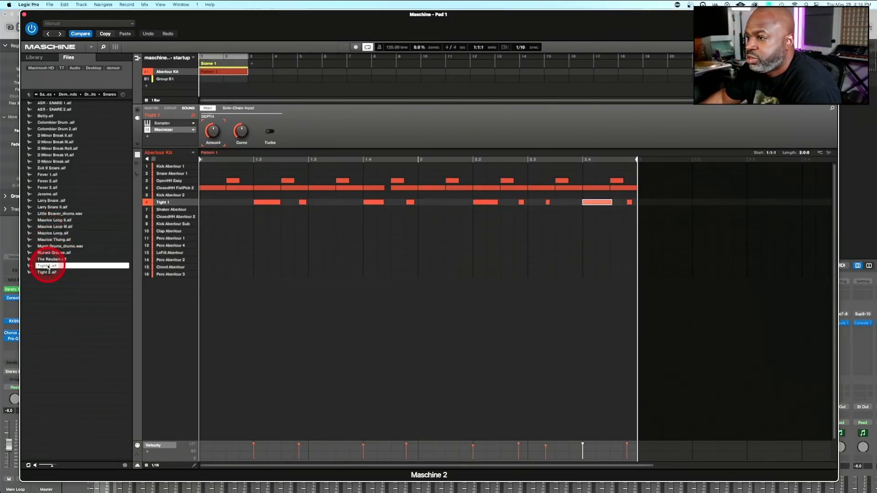
left_click(49, 273)
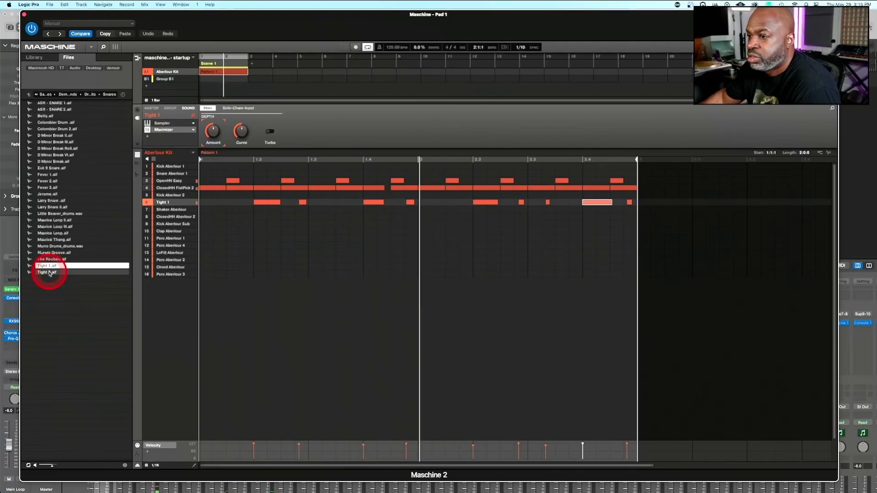
left_click(47, 195)
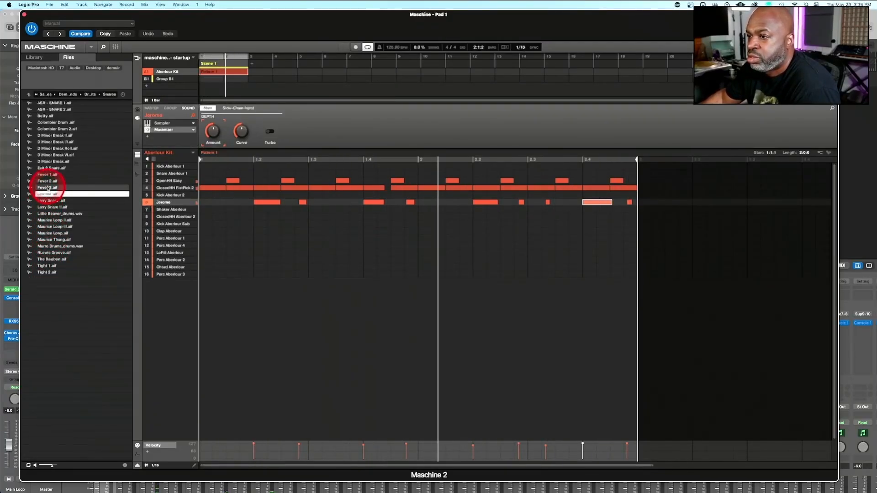
left_click(47, 188)
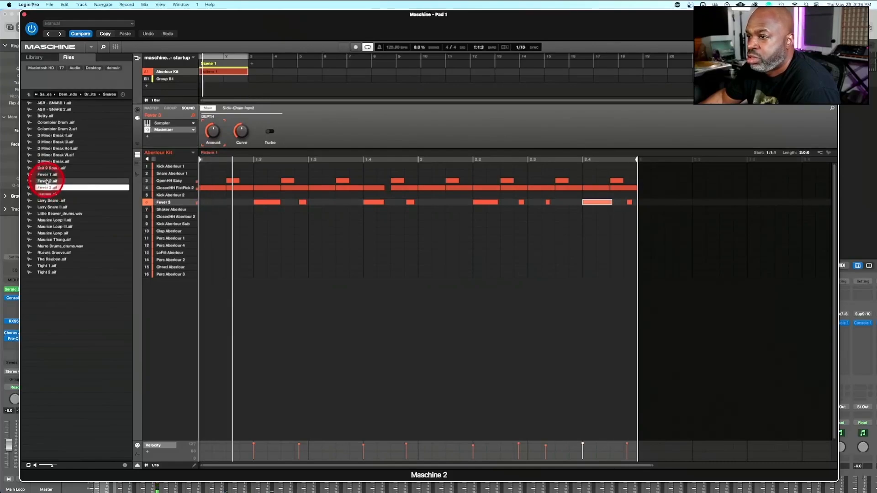
left_click(47, 181)
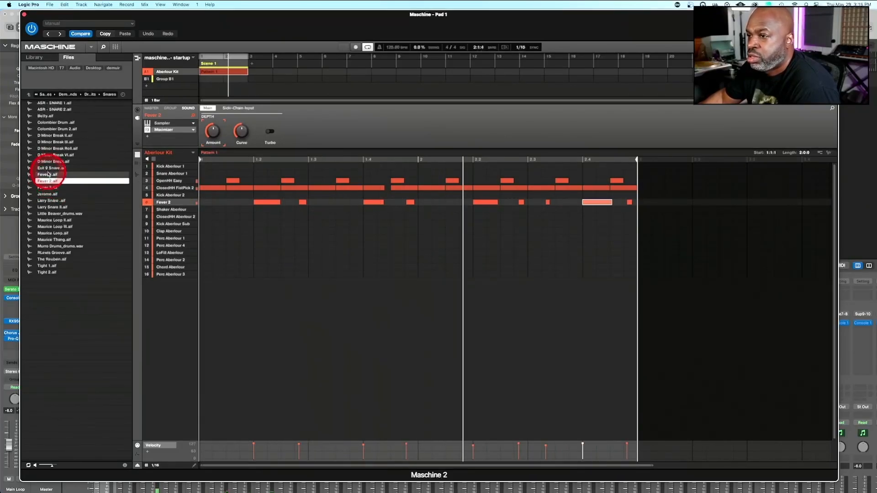
Try Fever 1, Exit 9 Snare, D Minor Break, ASR - SNARE 2, The Reuben and Tight 1 as the snare sample
left_click(48, 174)
key("Up")
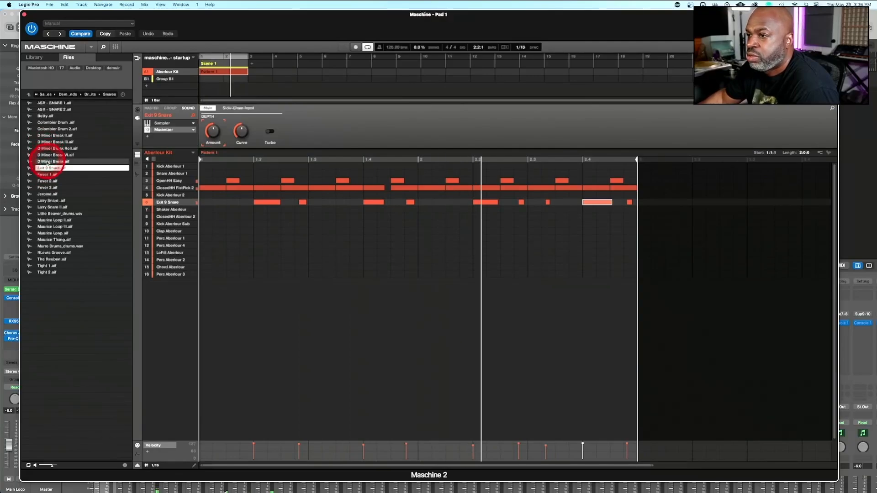
left_click(48, 162)
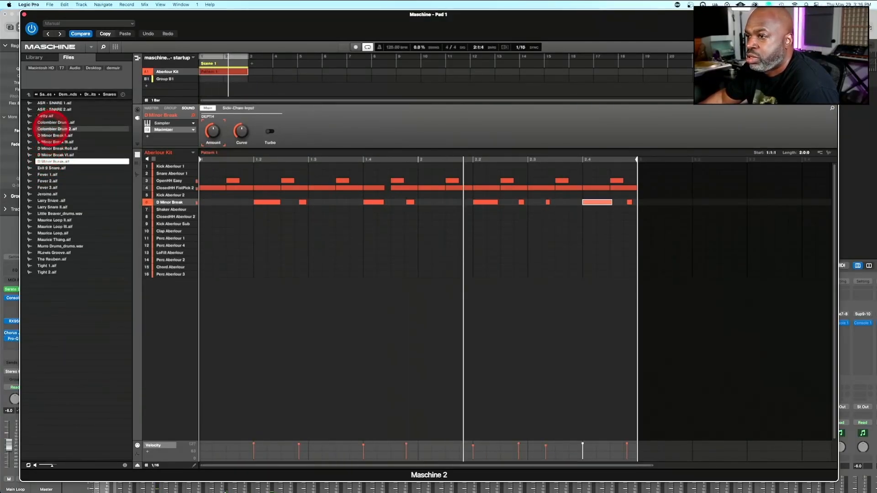
left_click(50, 110)
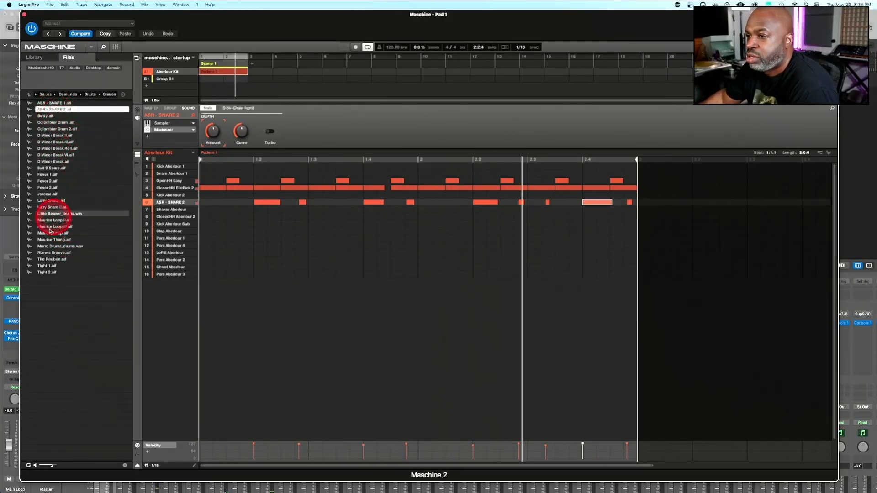
left_click(59, 261)
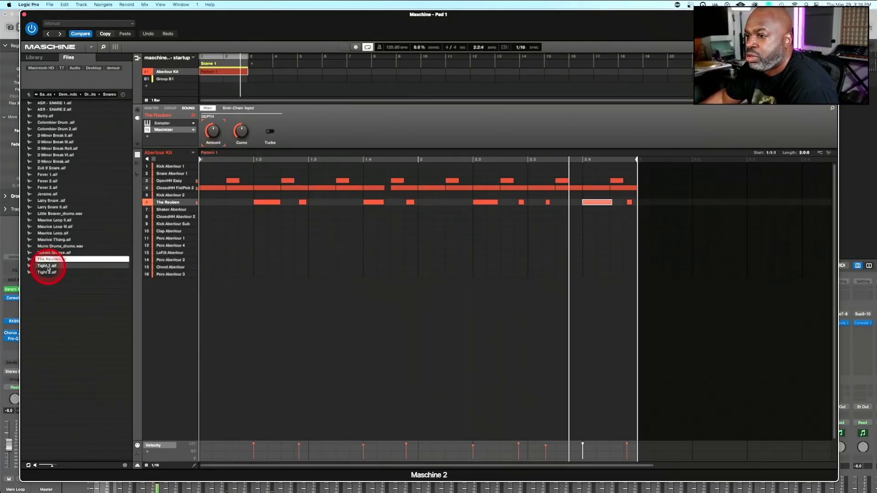
left_click(49, 266)
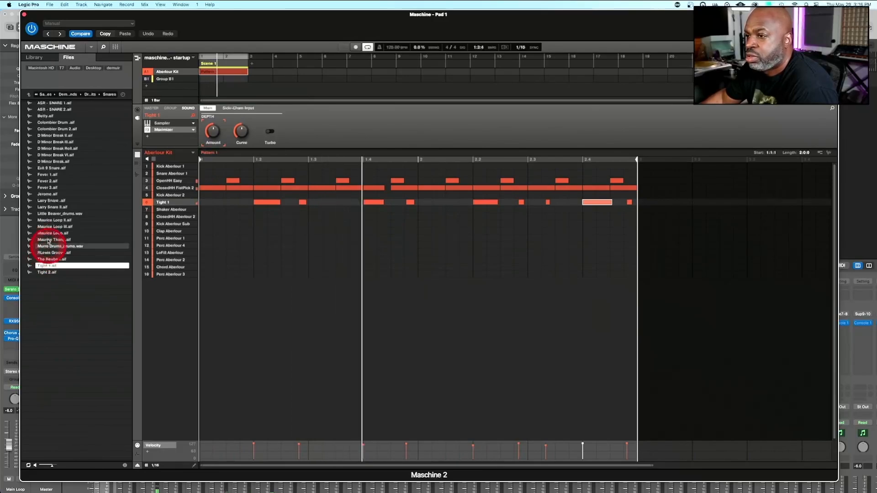
Compare Larry Snare with Larry Snare II and load Larry Snare II on the snare sound
left_click(54, 202)
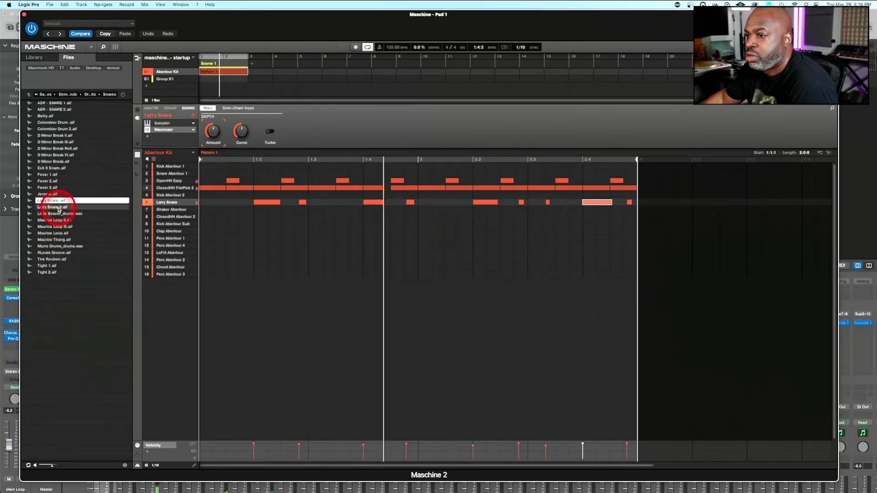
left_click(58, 208)
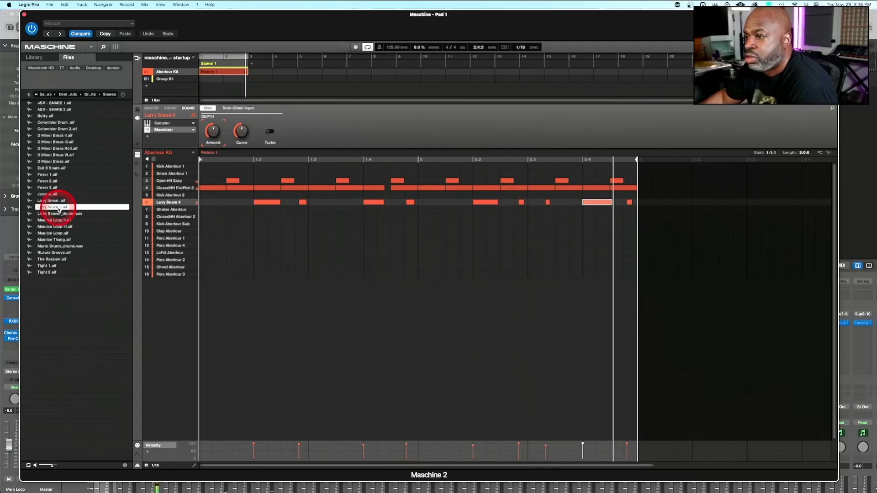
left_click_drag(58, 210, 142, 210)
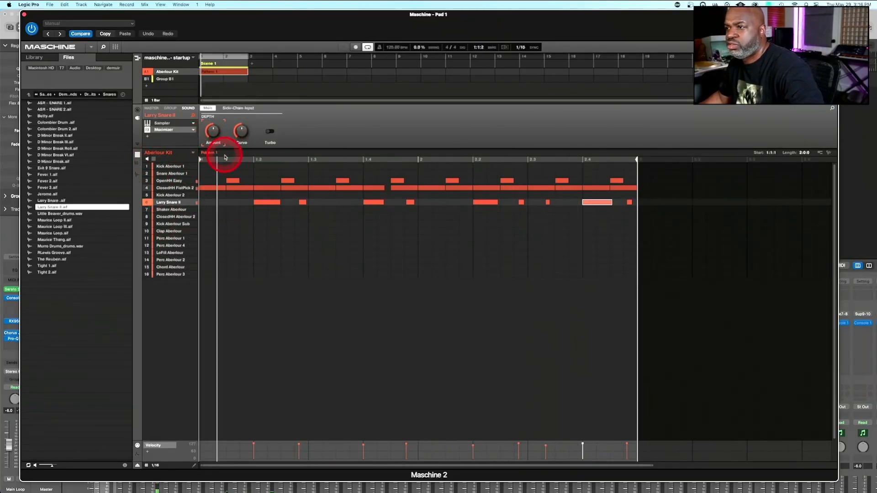
Adjust the Tune setting of the Larry Snare II sample in its Sampler while listening to the pattern
left_click(164, 124)
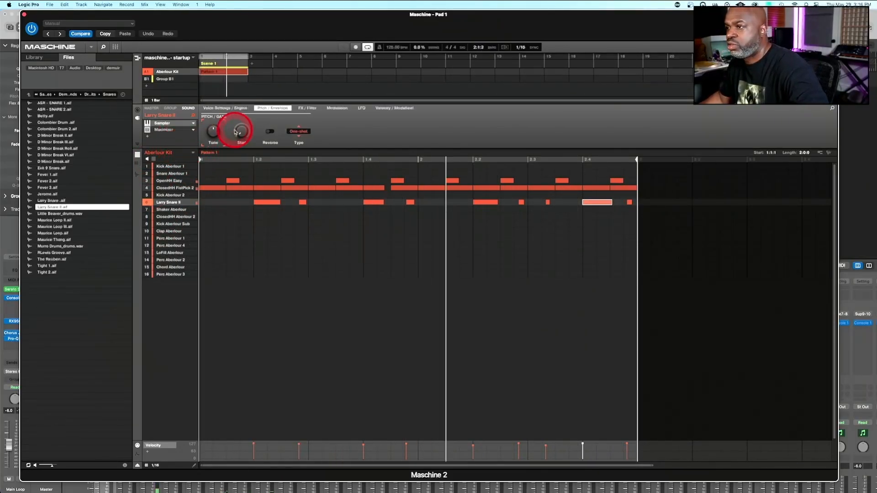
left_click(213, 132)
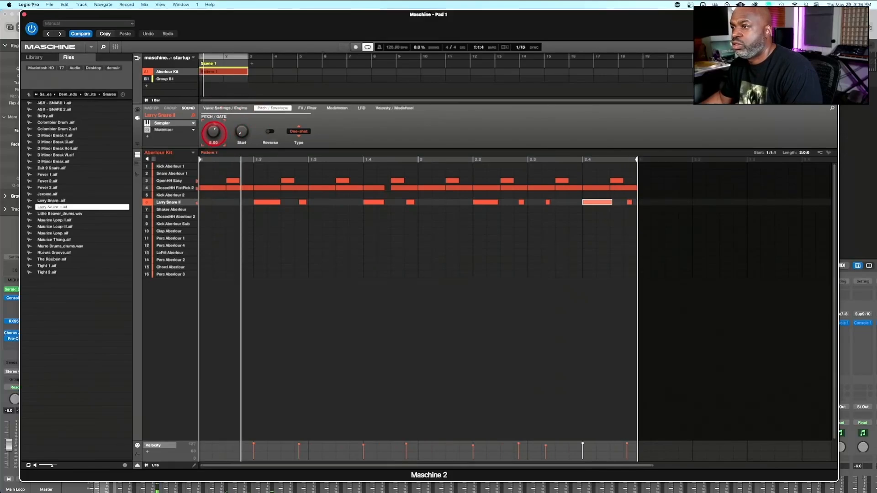
mouse_move(214, 134)
left_mouse_down()
mouse_move(214, 145)
mouse_move(214, 132)
left_mouse_up()
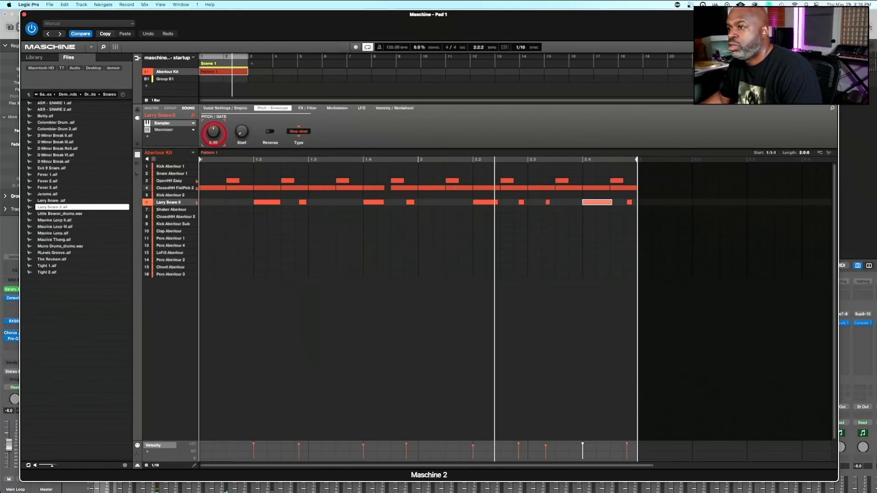
left_click_drag(214, 132, 215, 136)
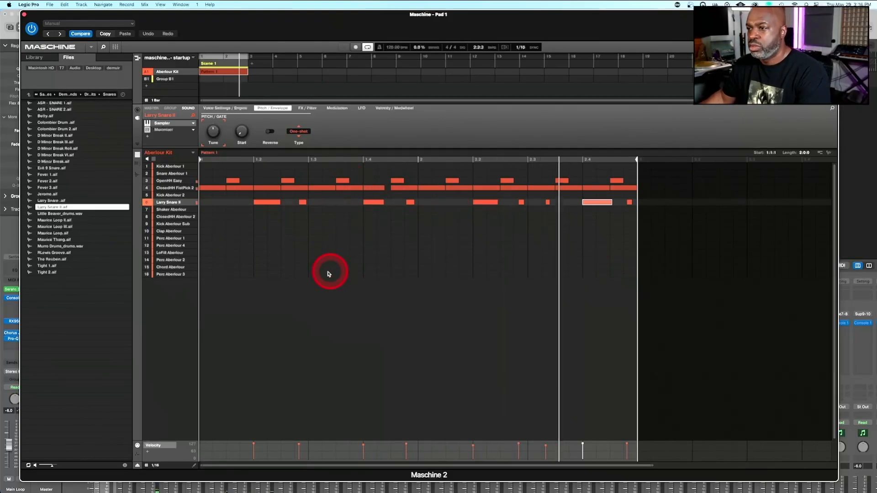
Return the file browser to the Drum Hits folder and close the Maschine plug-in window
mouse_move(184, 204)
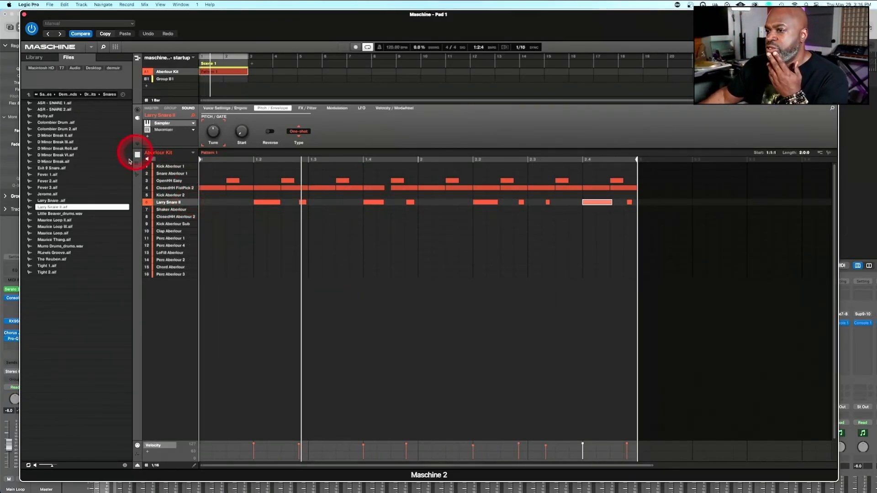
left_click(29, 95)
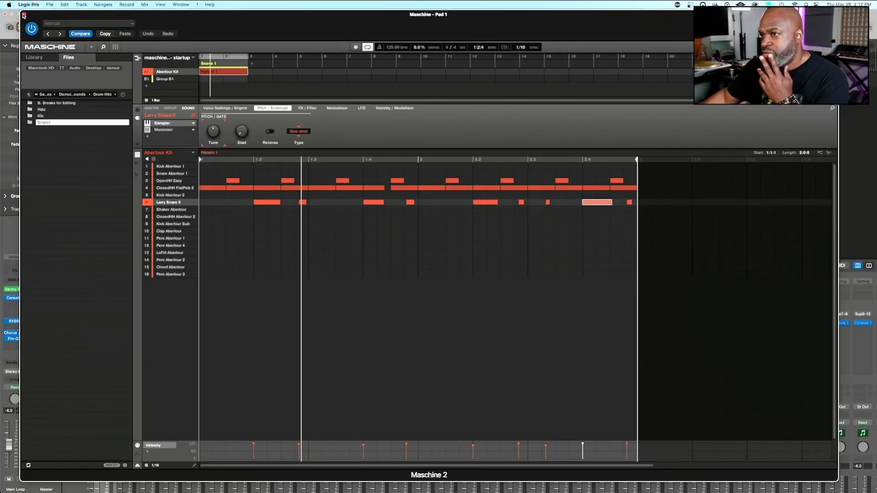
left_click(24, 15)
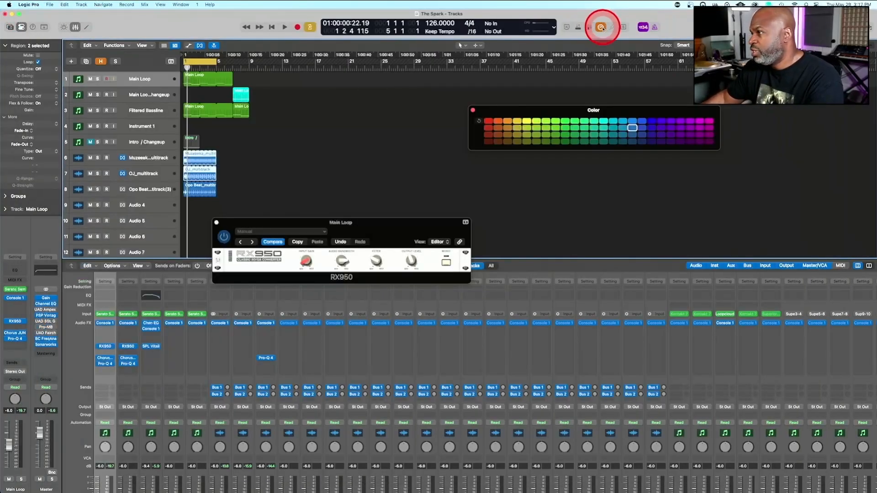
Play back the beat and slightly lower the fader of the Pad 3 channel in the mixer
left_click(368, 141)
key("space")
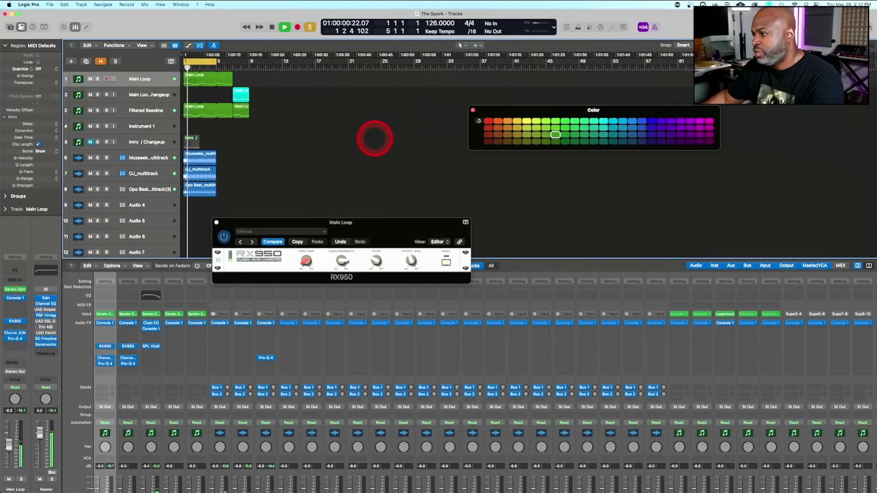
scroll(734, 383, "down", 3)
scroll(729, 386, "right", 5)
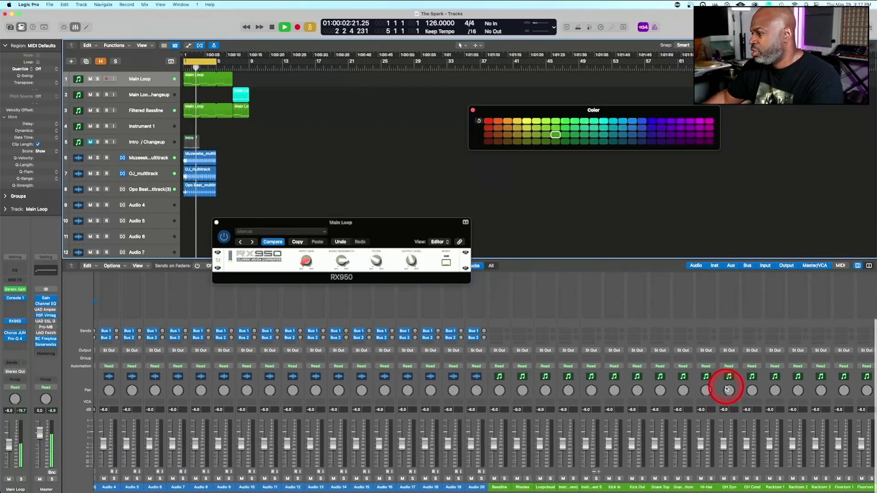
scroll(727, 389, "right", 5)
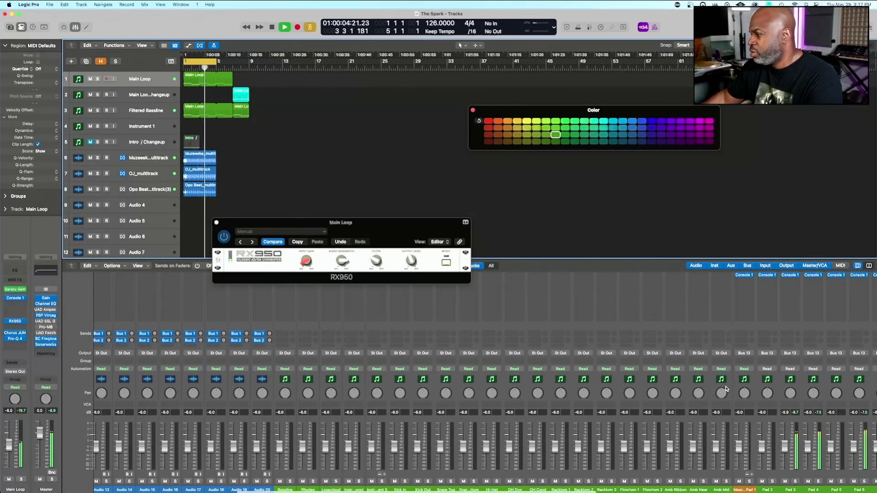
scroll(676, 379, "right", 4)
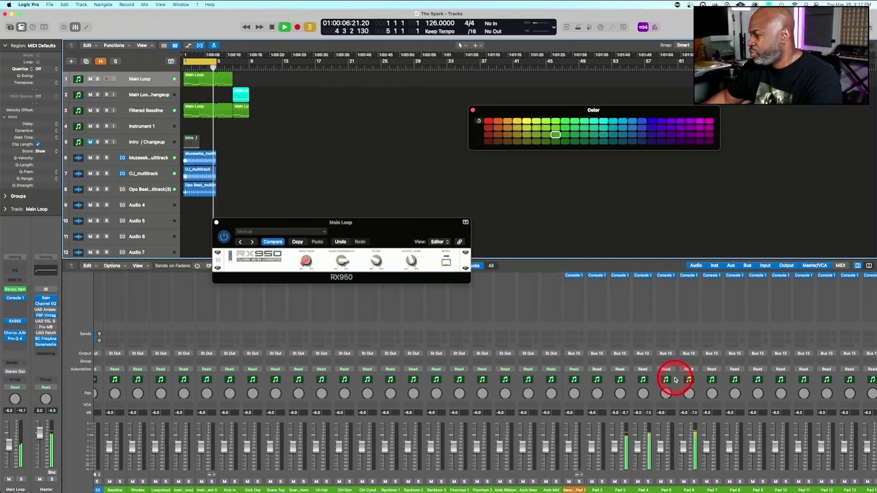
scroll(676, 380, "up", 2)
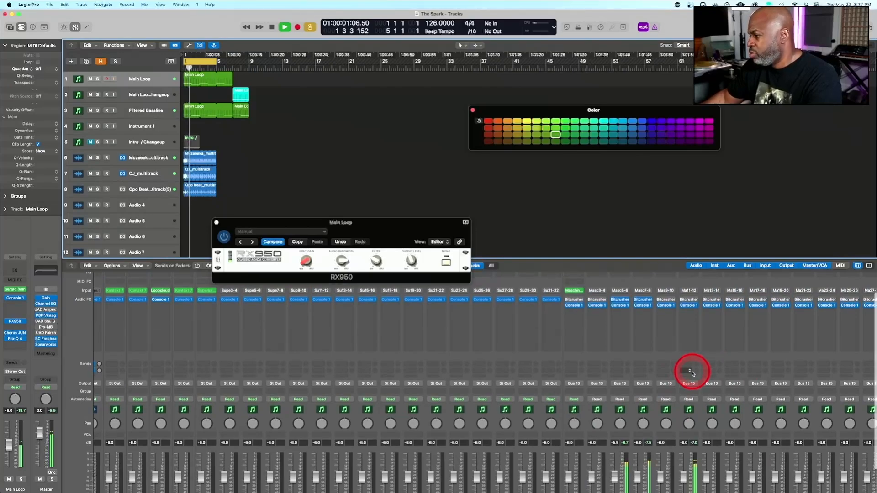
scroll(683, 361, "down", 2)
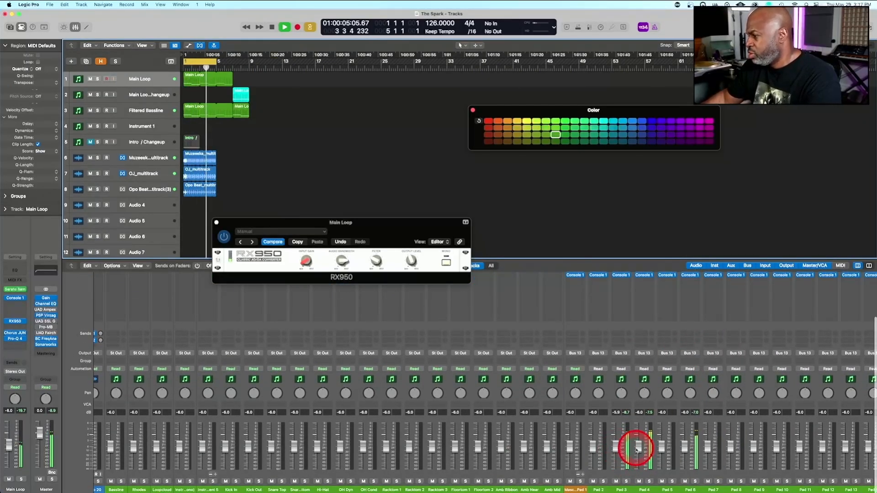
left_click_drag(617, 449, 617, 456)
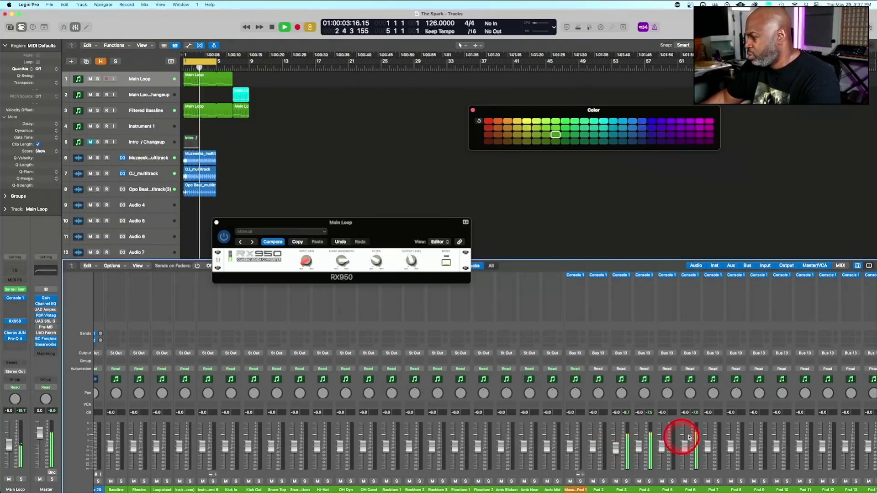
Route the output of the Pad 6 channel to Stereo Output
left_click(691, 353)
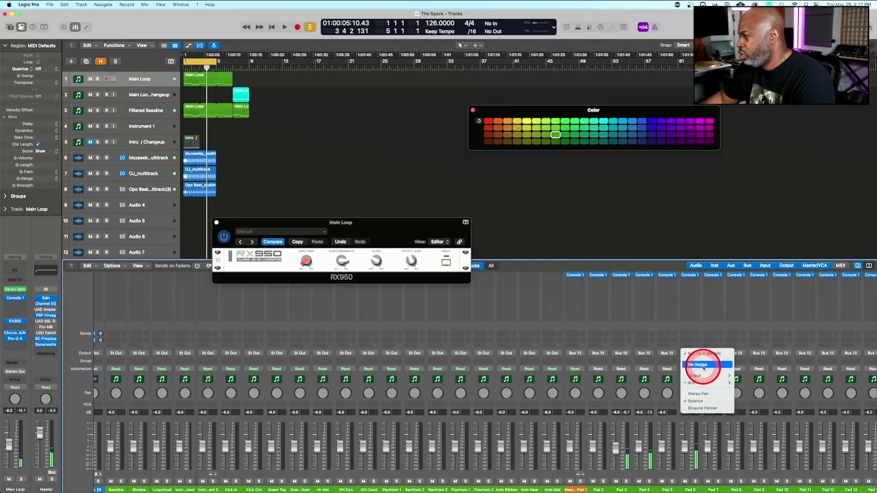
mouse_move(705, 376)
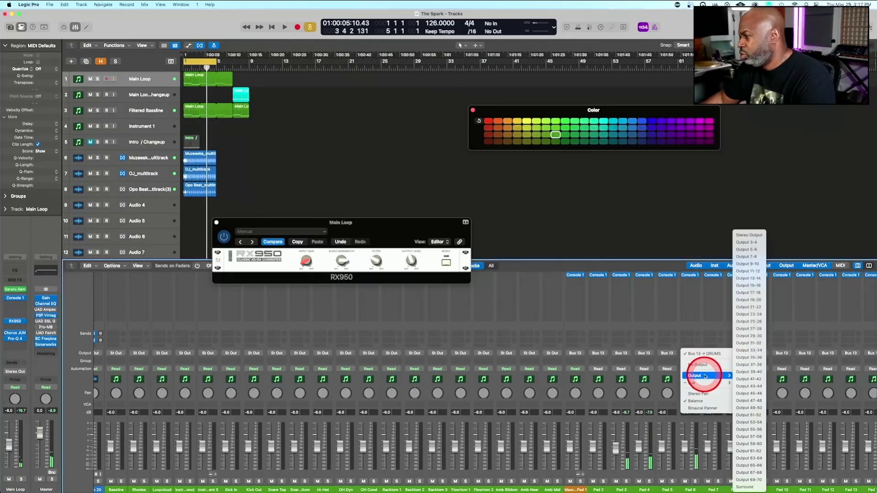
left_click(749, 235)
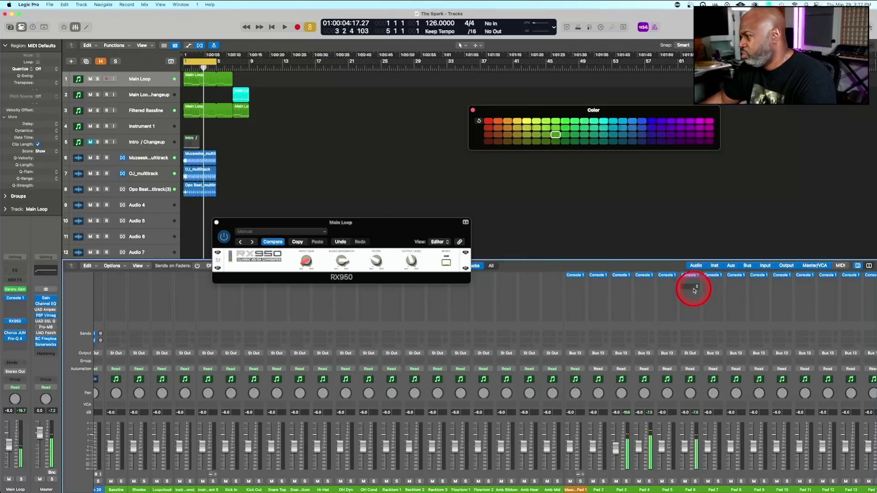
Open the Bitcrusher on the Pad 6 channel to examine its settings and listen to the beat with the new routing
scroll(694, 291, "up", 3)
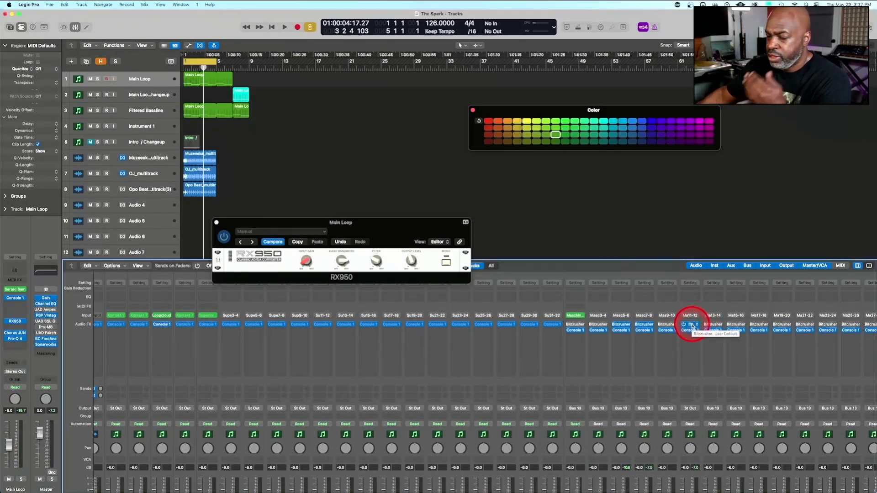
left_click(693, 326)
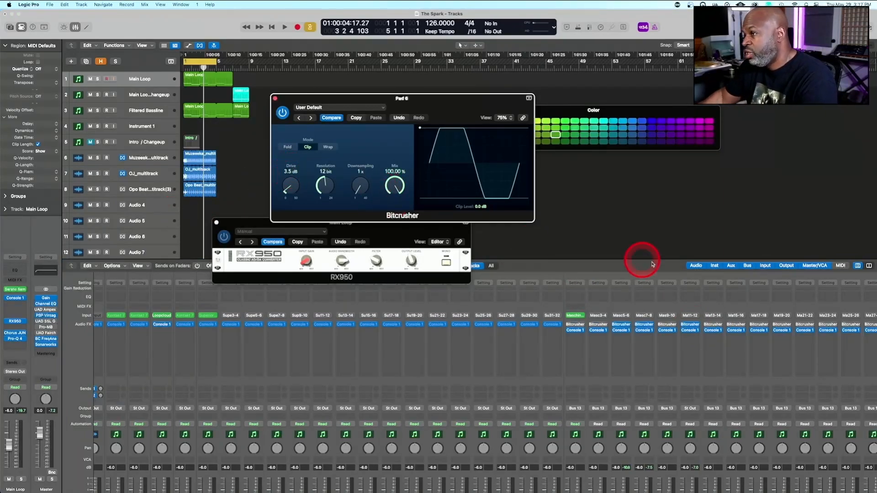
scroll(684, 332, "down", 3)
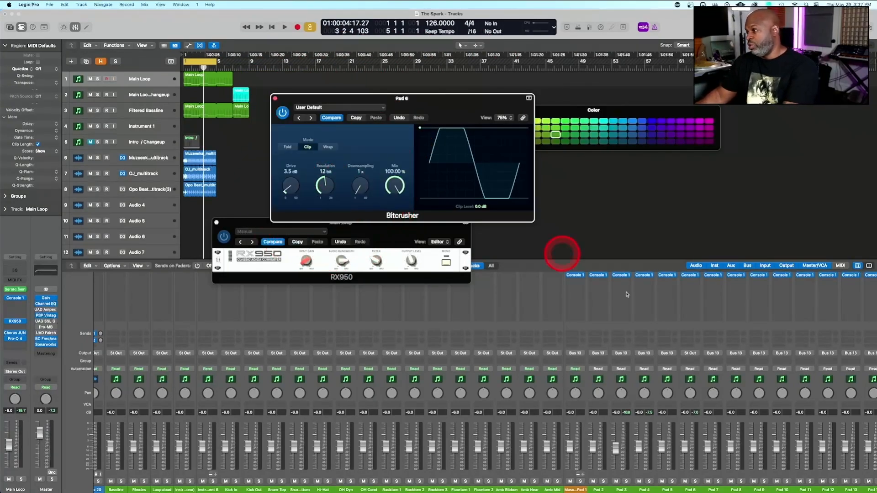
scroll(665, 323, "up", 5)
scroll(665, 323, "down", 4)
key("space")
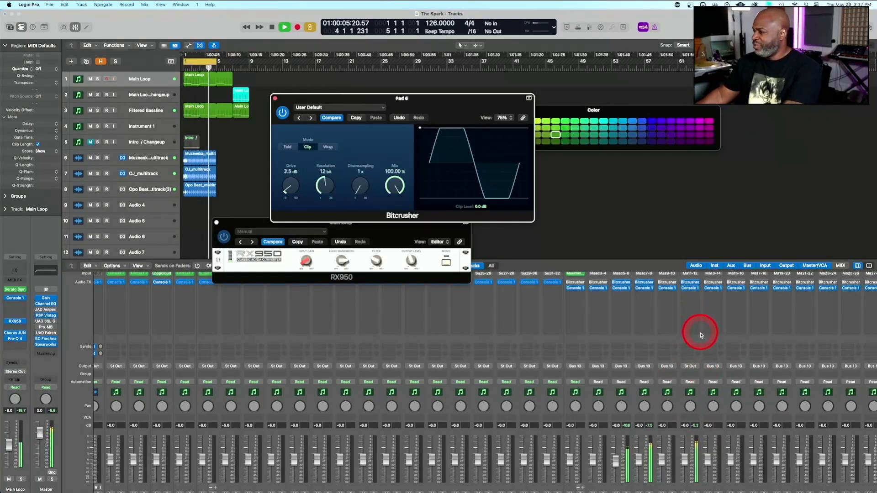
key("space")
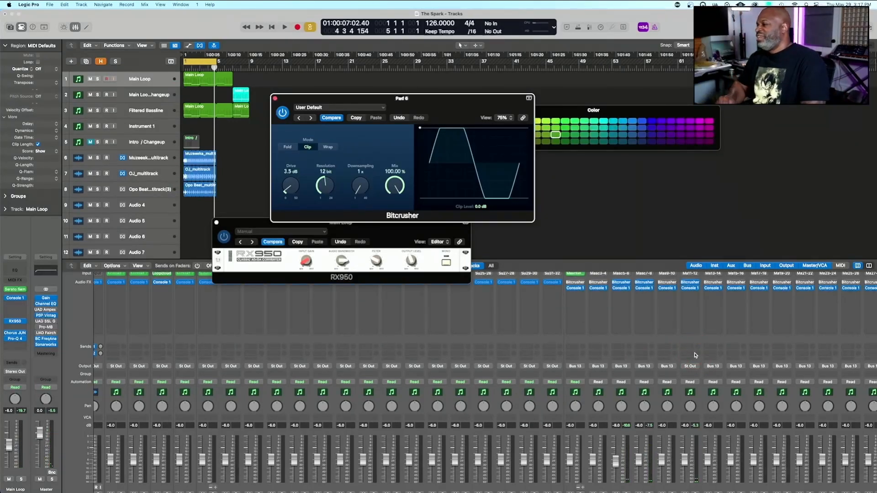
Insert the UAD Pultec EQP-1A Legacy equalizer in stereo on the Pad 6 channel
key("space")
left_click(678, 342)
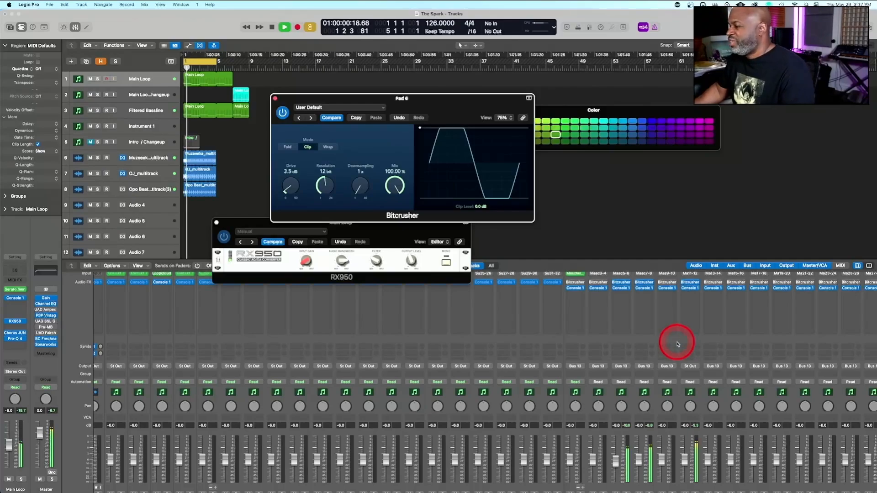
left_click(689, 311)
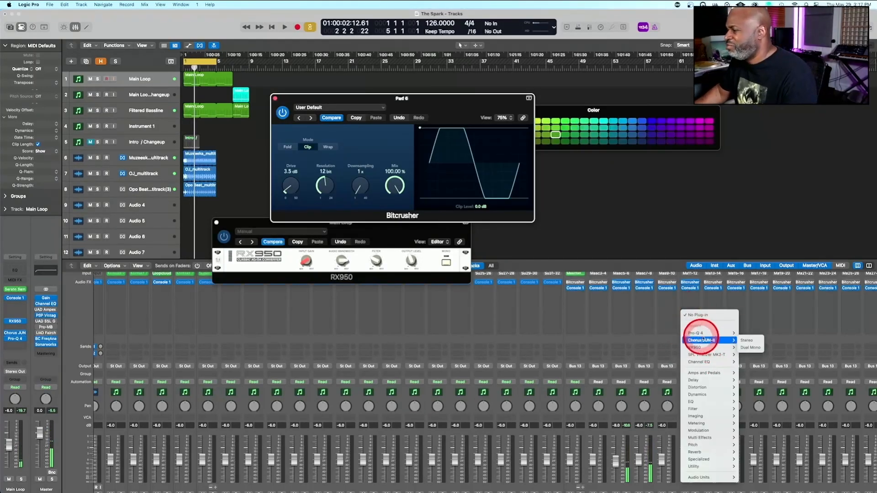
mouse_move(699, 477)
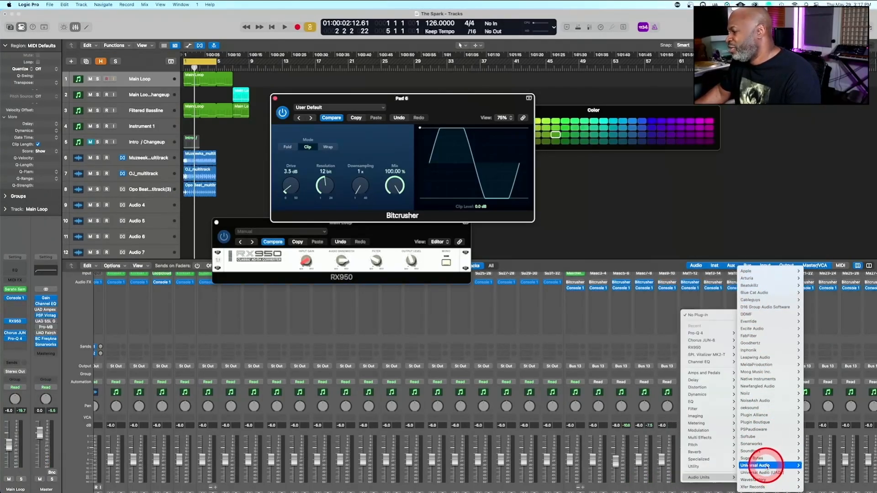
mouse_move(768, 466)
scroll(693, 255, "down", 10)
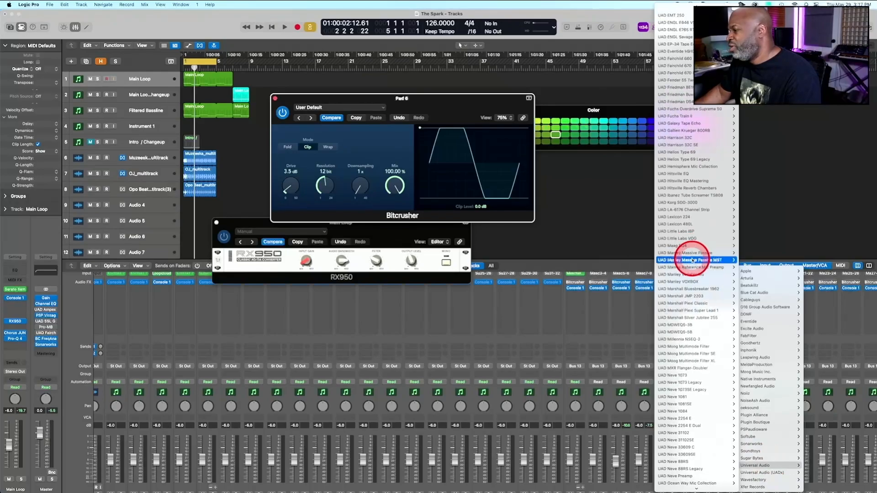
scroll(693, 259, "down", 10)
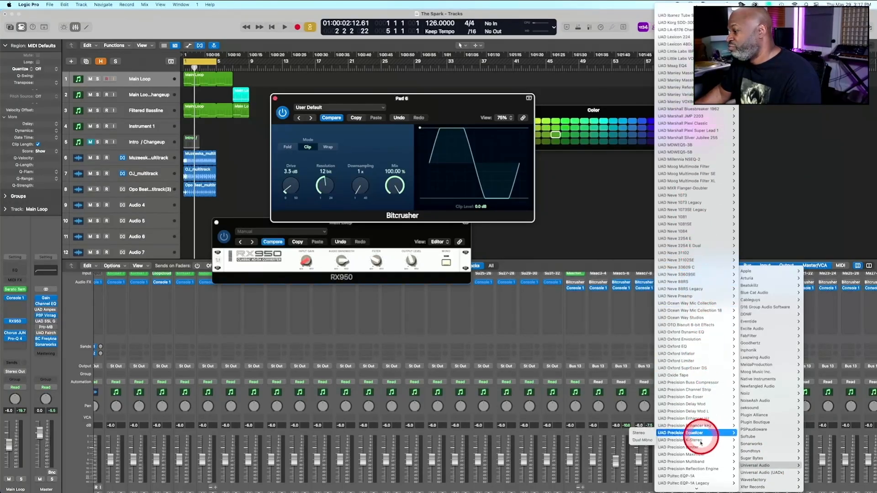
scroll(700, 447, "down", 1)
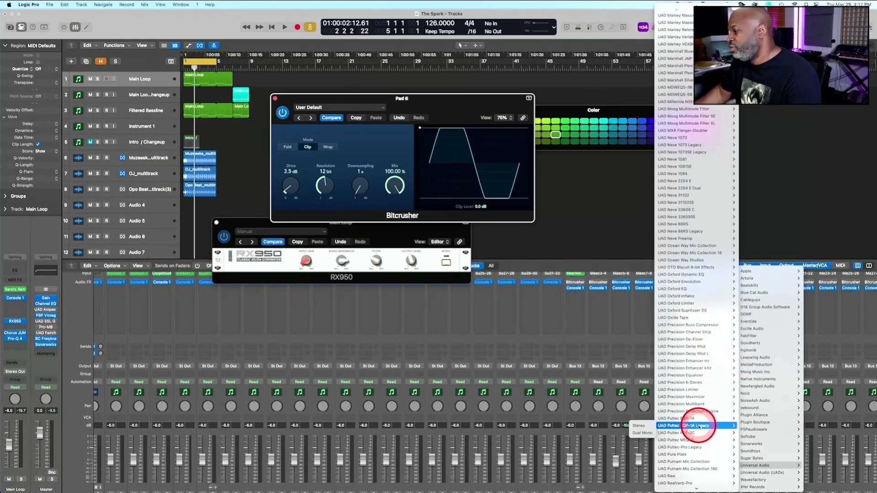
left_click(652, 427)
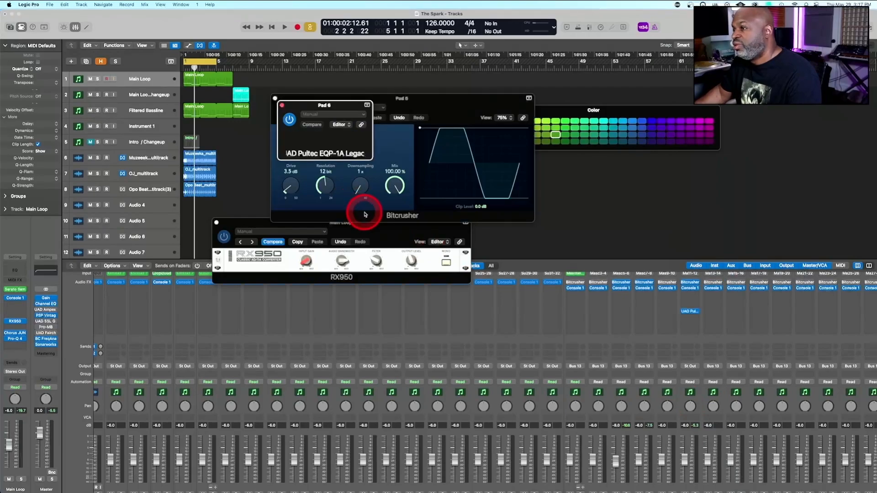
Compare the Snare-Punch and Snare-Presence presets of the Pultec EQ during playback and load Snare-Presence
left_click(329, 133)
key("space")
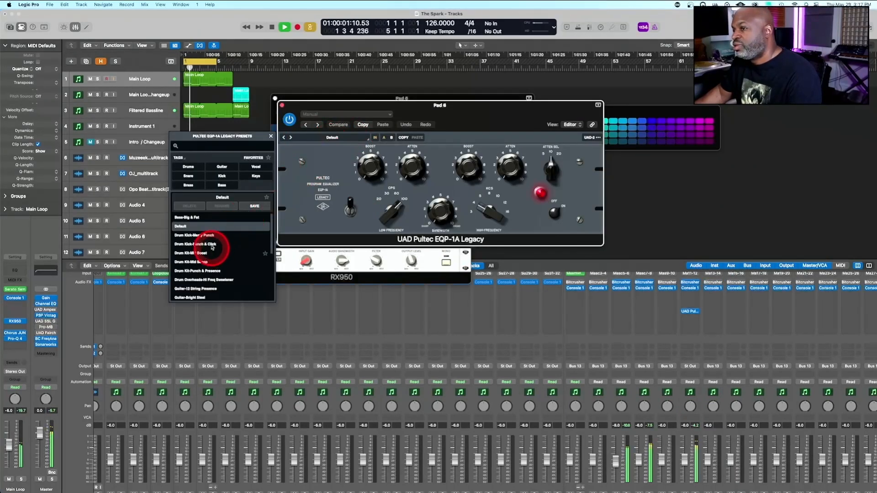
left_click(187, 177)
left_click(206, 221)
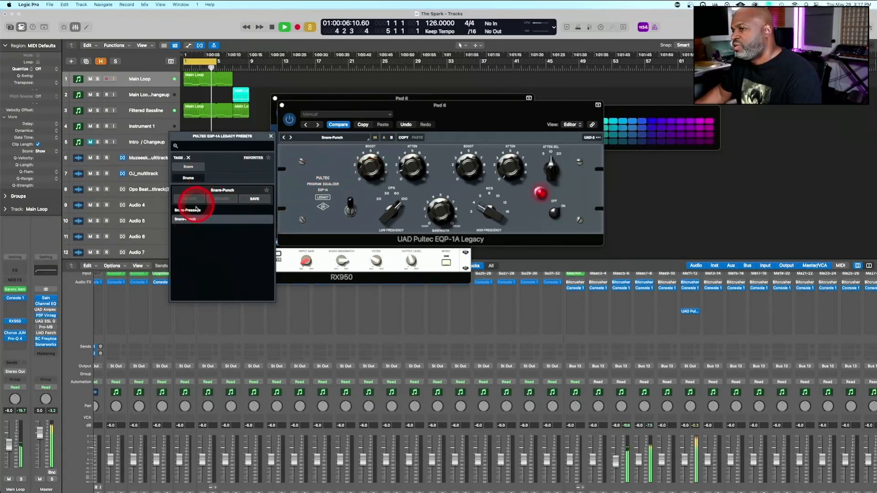
left_click(196, 210)
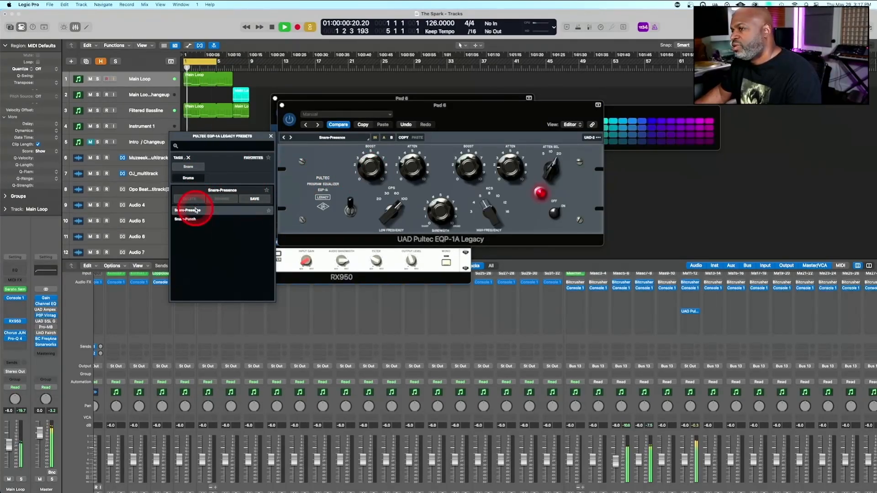
left_click(195, 220)
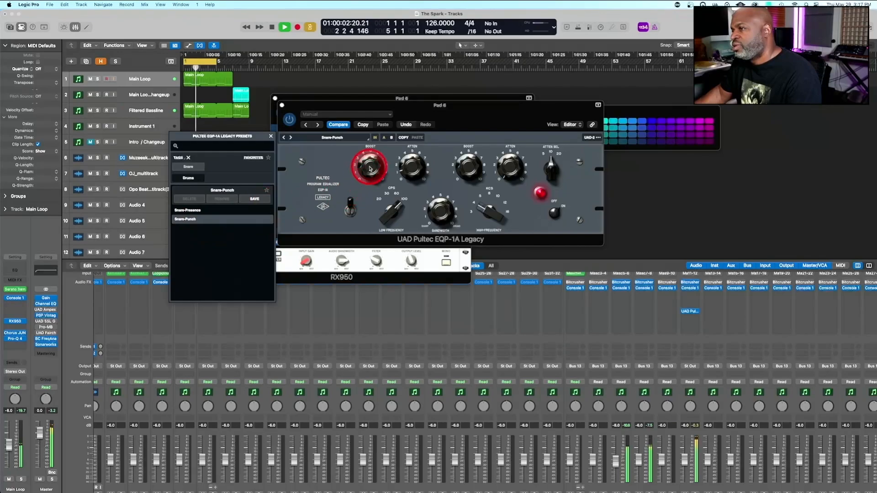
left_click(199, 219)
left_click(199, 213)
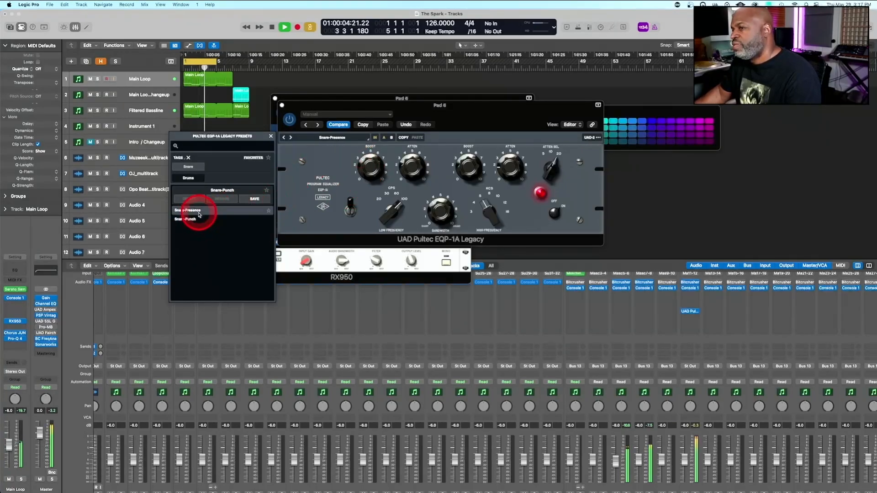
Close the preset browser and fine-tune the high-frequency Boost of the Pultec EQ on Pad 6 while listening
left_click(372, 170)
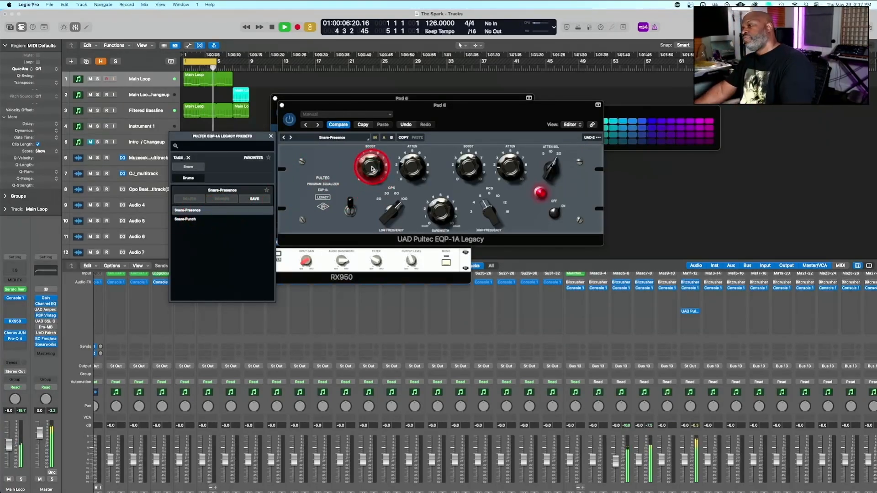
left_click(417, 173)
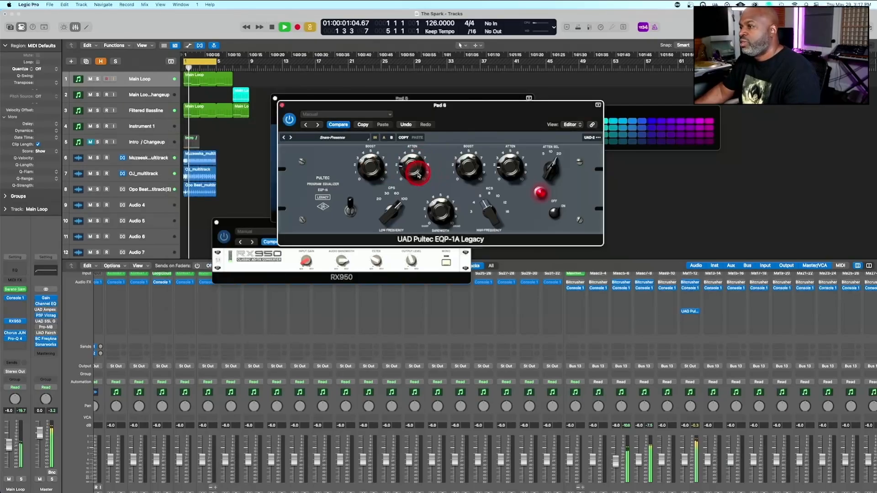
left_click(469, 168)
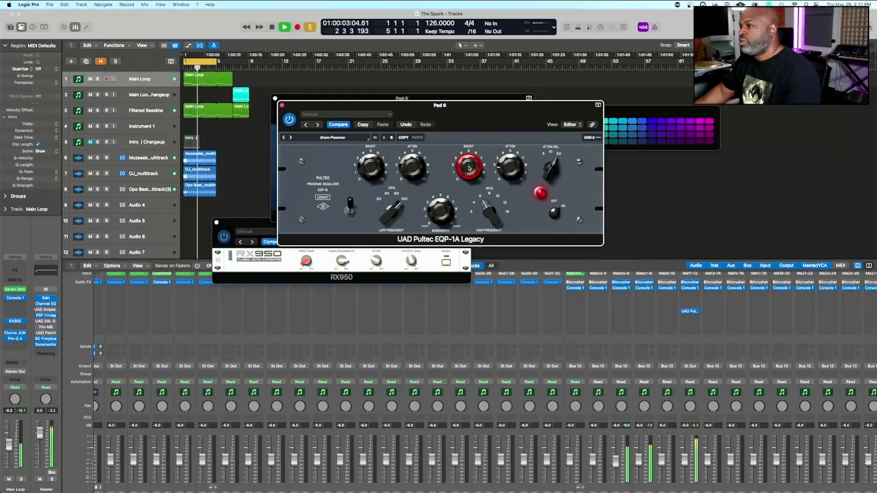
left_click_drag(469, 167, 469, 164)
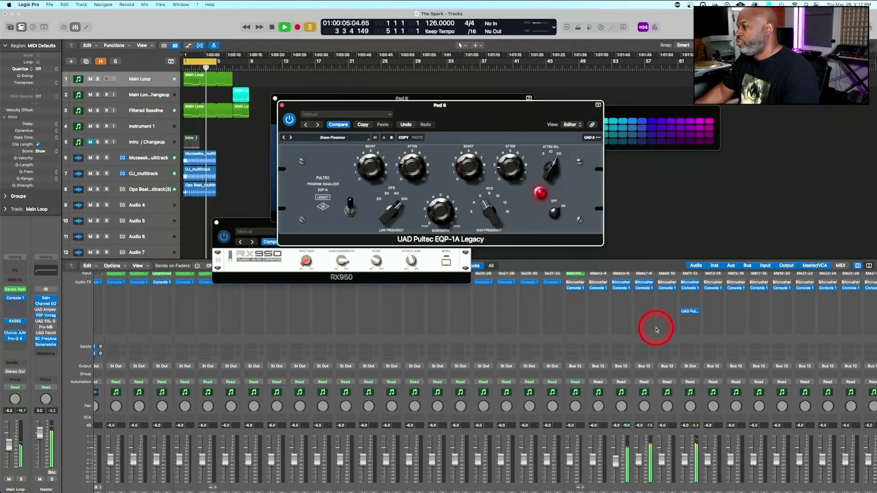
key("space")
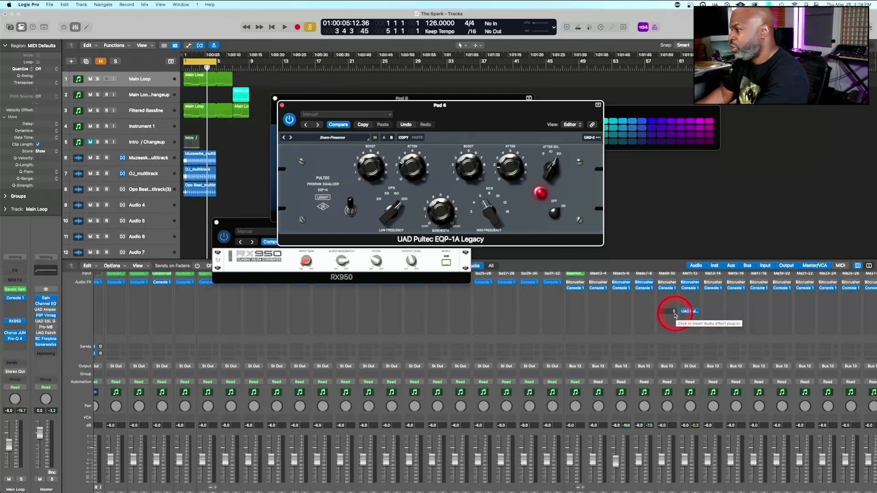
Open the Maschine instrument and display the Larry Snare II sample waveform for editing
left_click(575, 274)
mouse_move(167, 210)
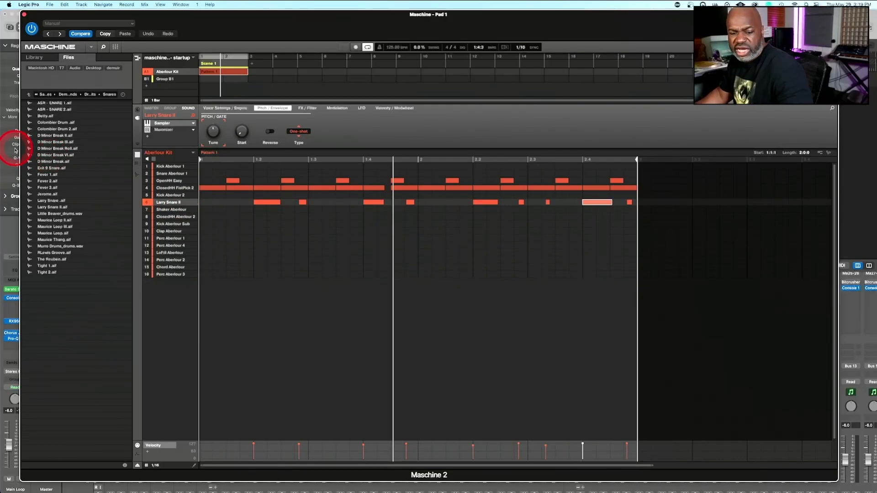
key("F3")
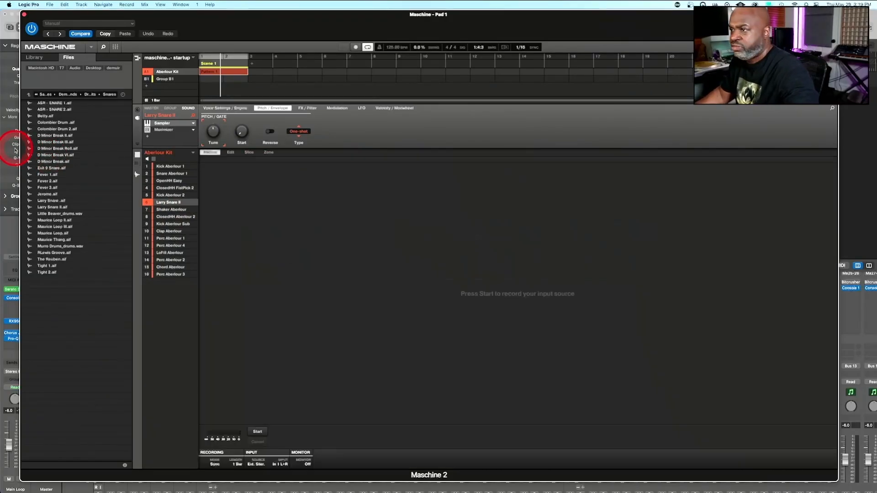
left_click(230, 153)
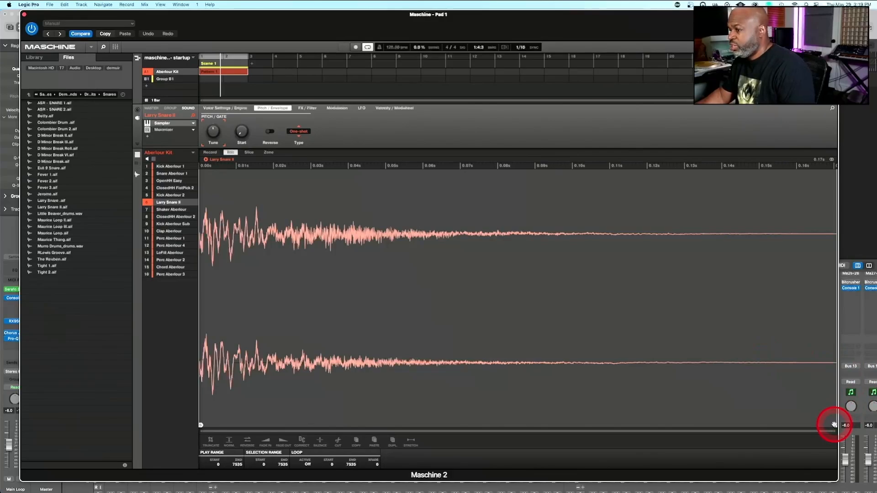
Shorten the Larry Snare II sample by trimming its play range end to about 2589, and close the Maschine window
left_click_drag(834, 425, 641, 409)
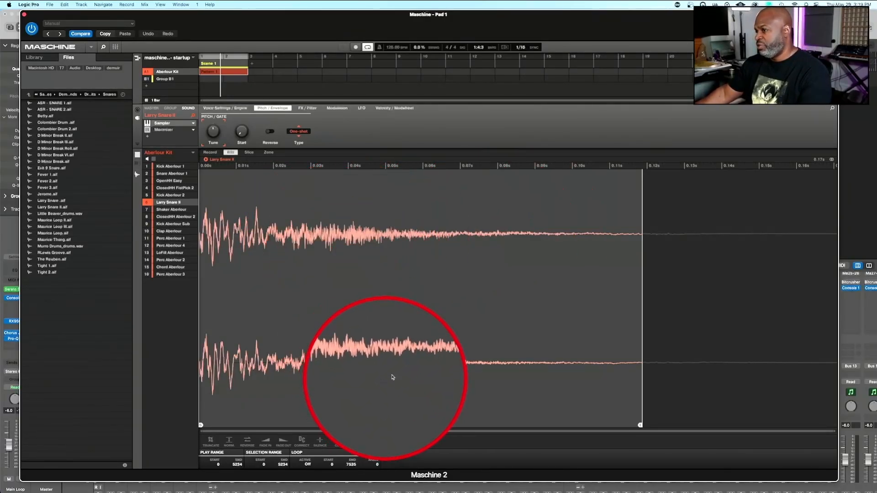
mouse_move(640, 425)
left_mouse_down()
mouse_move(422, 400)
mouse_move(372, 407)
mouse_move(421, 395)
left_mouse_up()
left_click(423, 426)
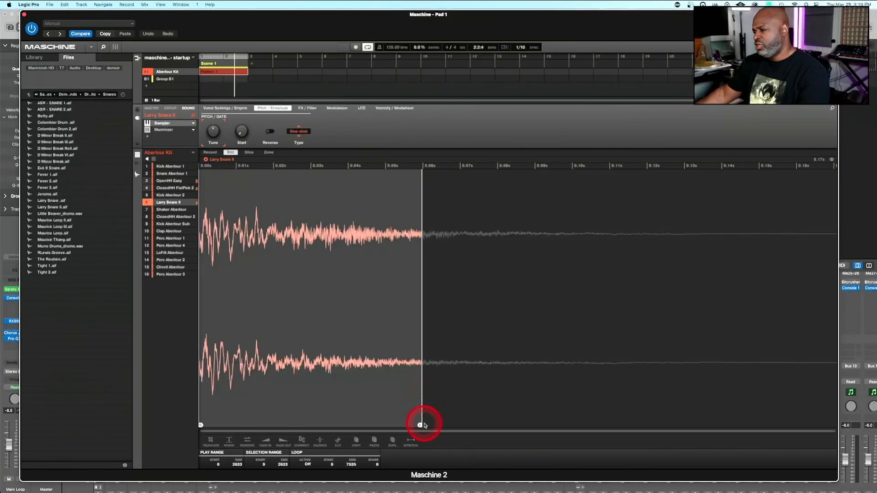
left_click_drag(420, 426, 497, 412)
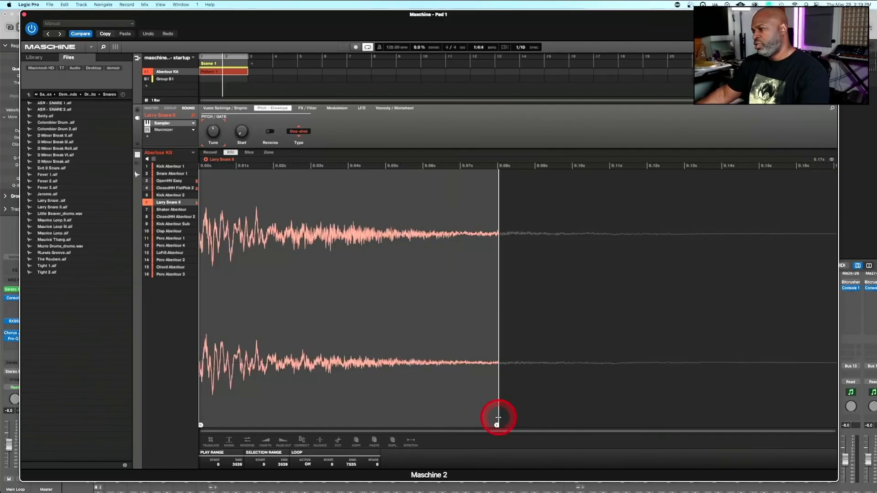
mouse_move(498, 418)
left_mouse_down()
mouse_move(386, 414)
mouse_move(418, 402)
left_mouse_up()
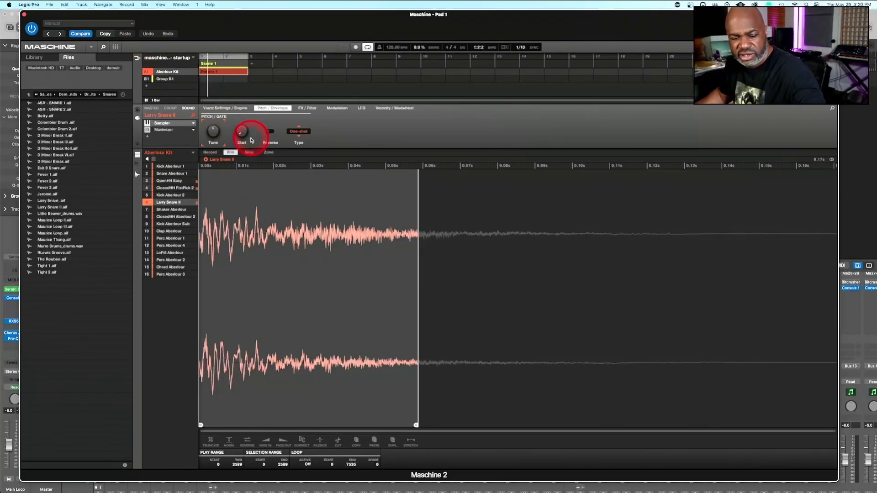
key("F3")
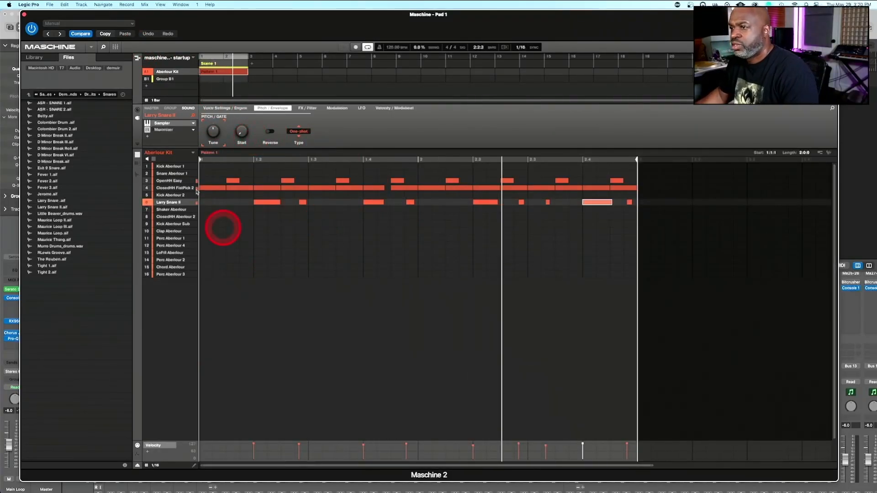
left_click(24, 14)
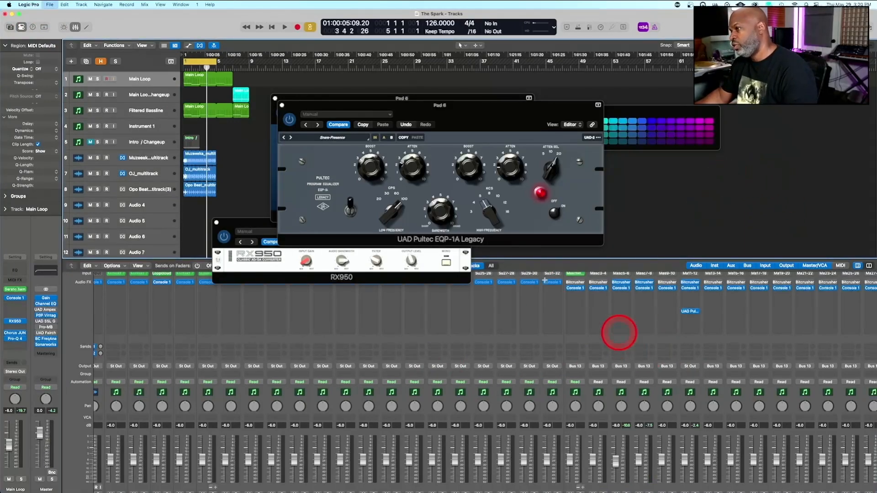
Adjust the high-frequency Boost of Pad 6's Pultec EQ while auditioning the beat, restarting playback from the beginning
left_click(472, 168)
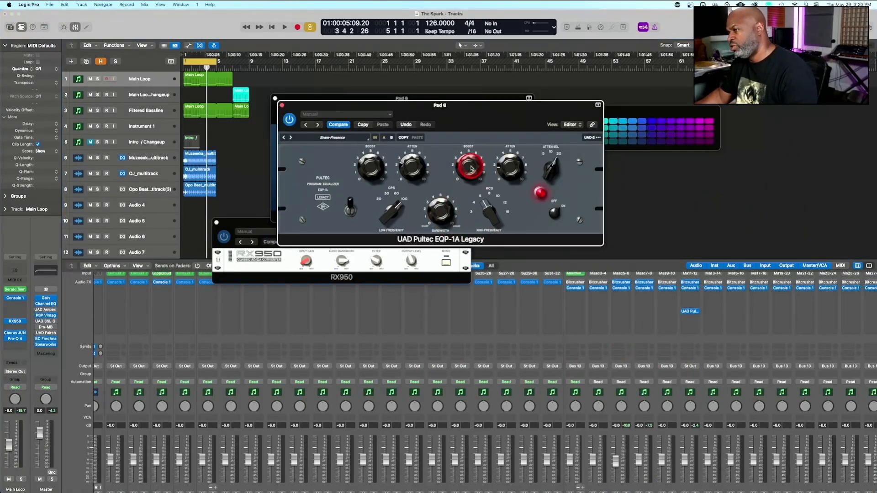
key("space")
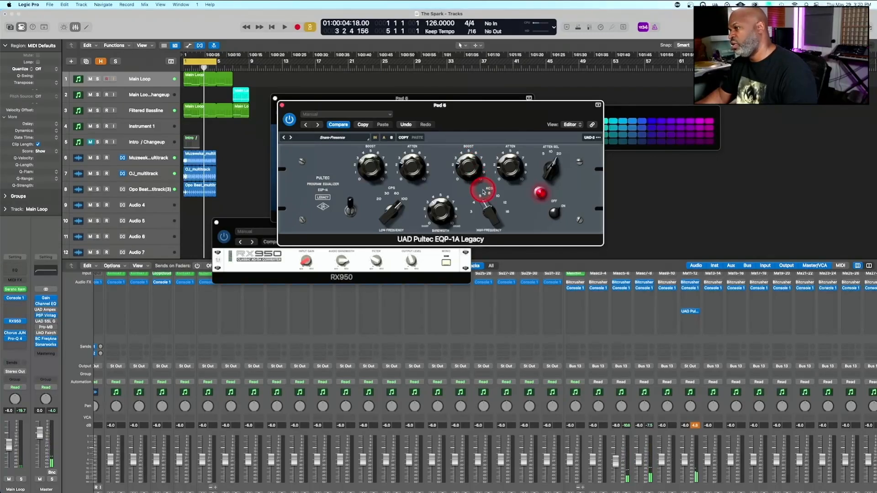
key("space")
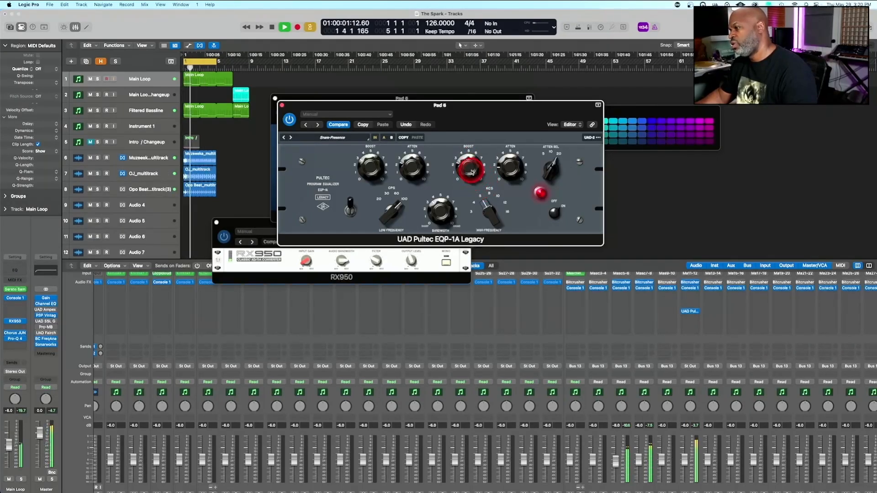
key("space")
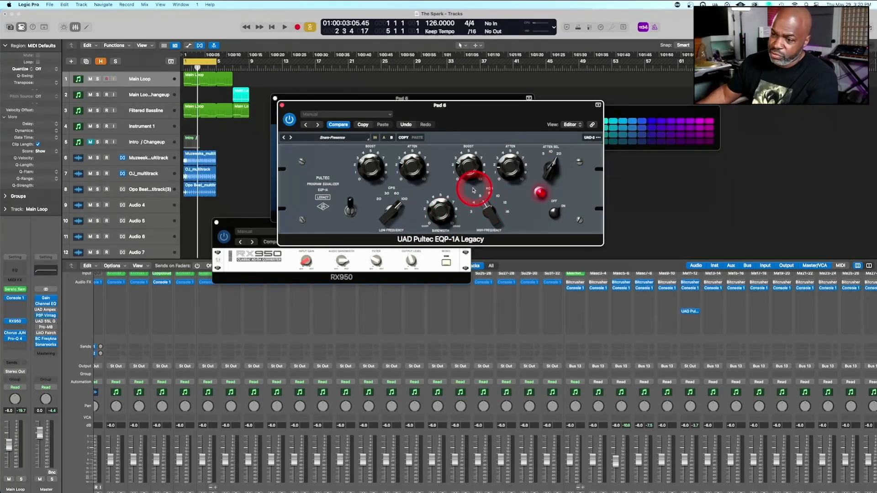
key("Return")
key("space")
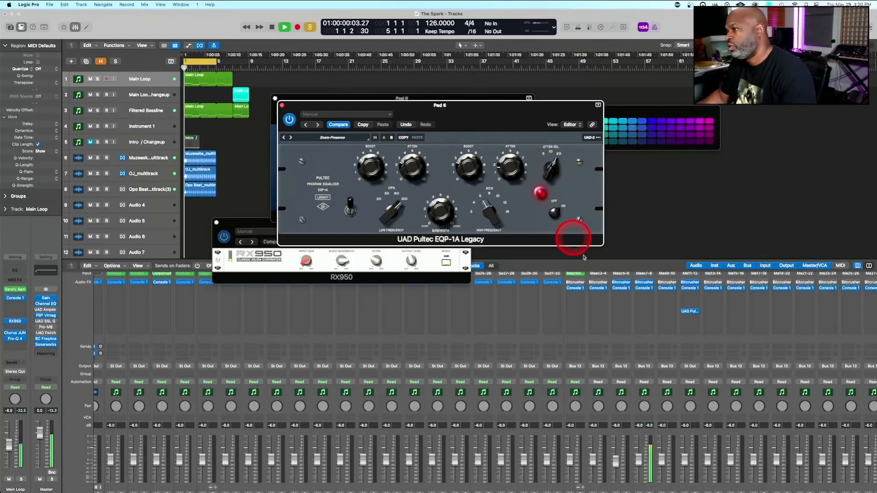
Stop playback and add a send to Bus 7 (SNARE) on the Pad 6 channel
scroll(687, 384, "down", 2)
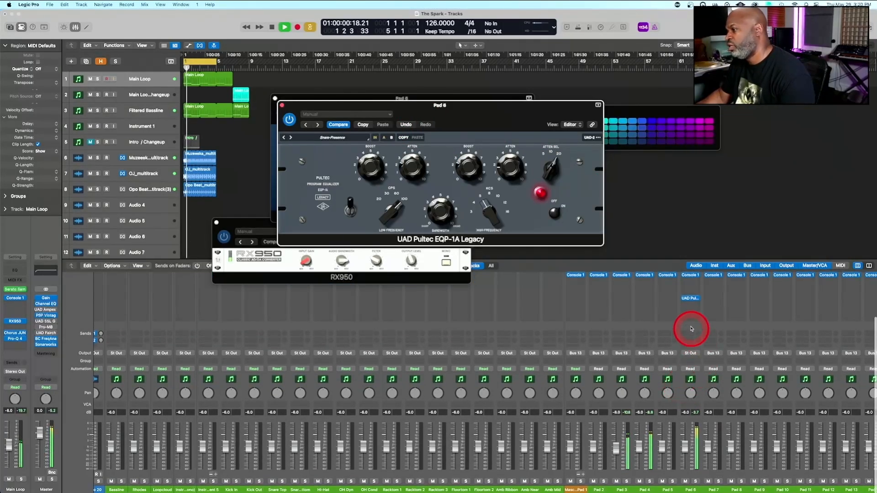
key("space")
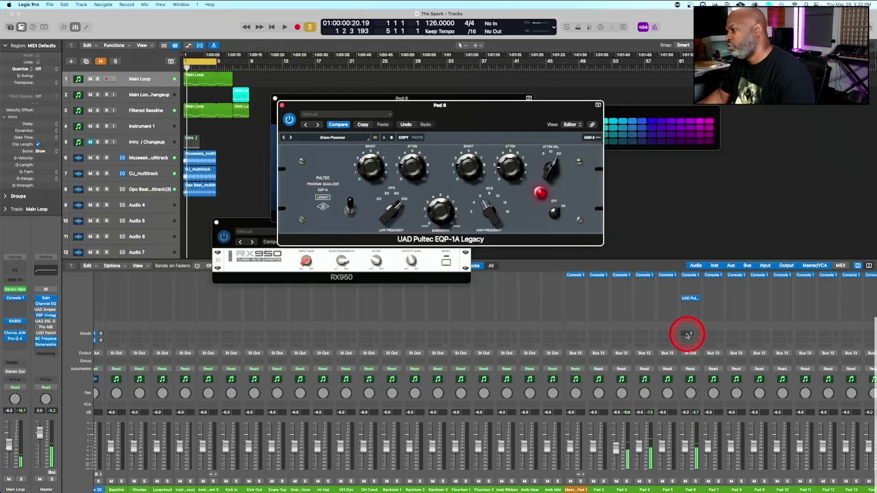
left_click(688, 335)
mouse_move(699, 344)
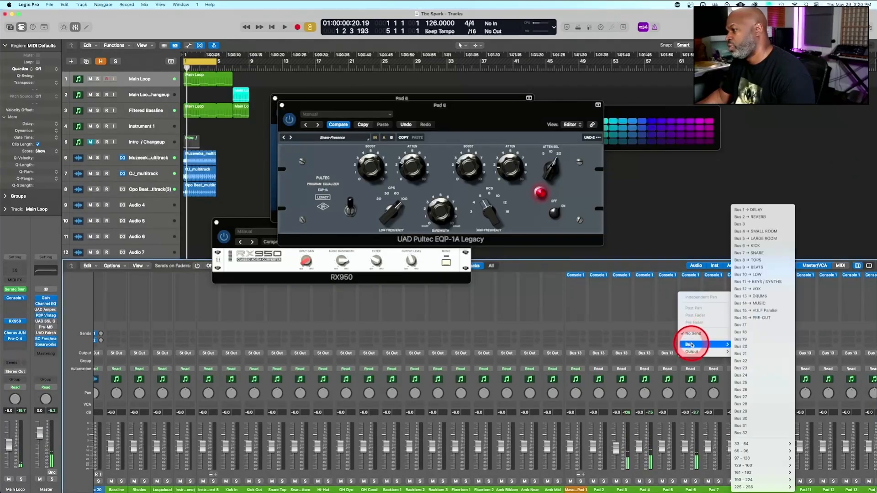
left_click(749, 254)
Open the Pro-Q 4 and UAD dbx 160 plug-ins of the SNARE bus and move the dbx 160 window aside
scroll(701, 298, "up", 3)
scroll(701, 297, "right", 10)
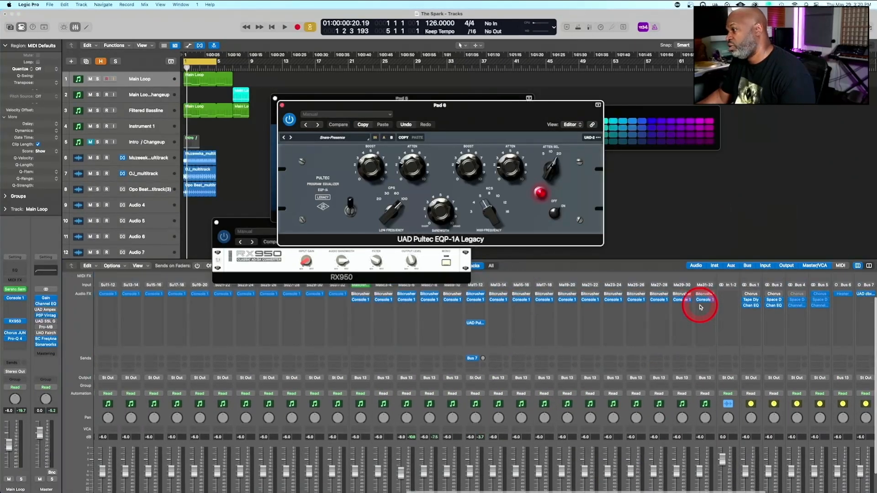
scroll(701, 307, "right", 6)
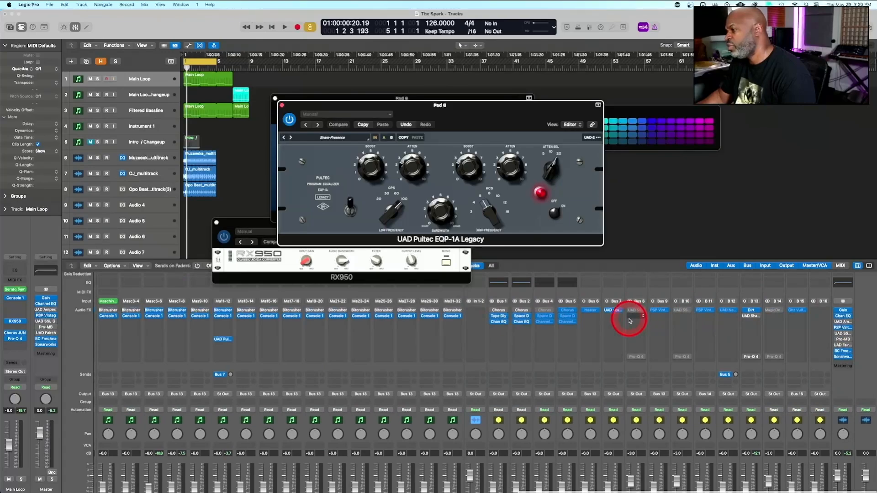
left_click_drag(616, 359, 614, 358)
left_click(614, 358)
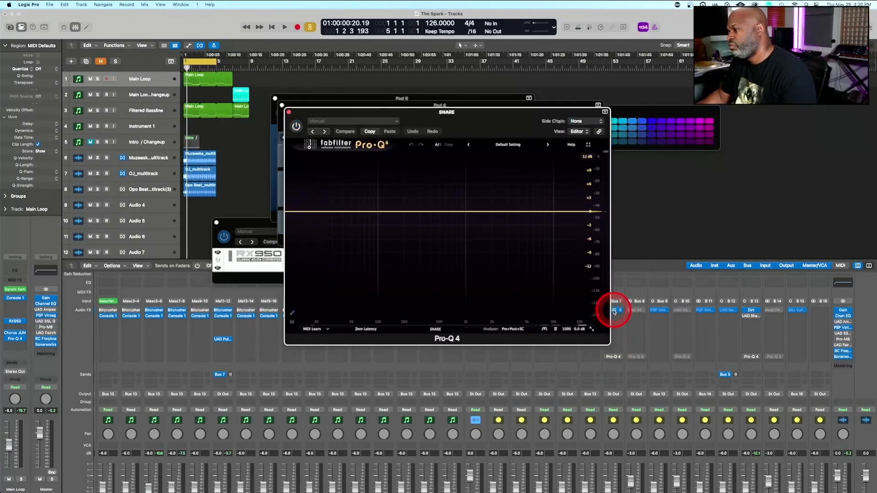
key("space")
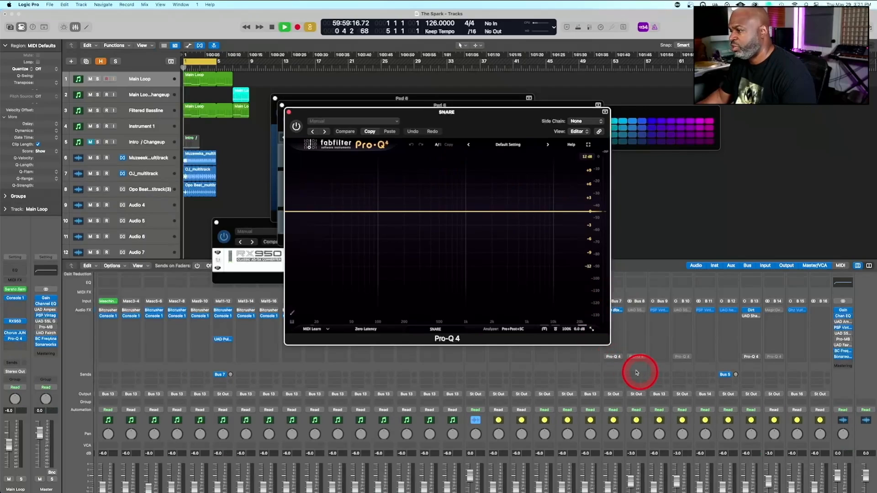
key("space")
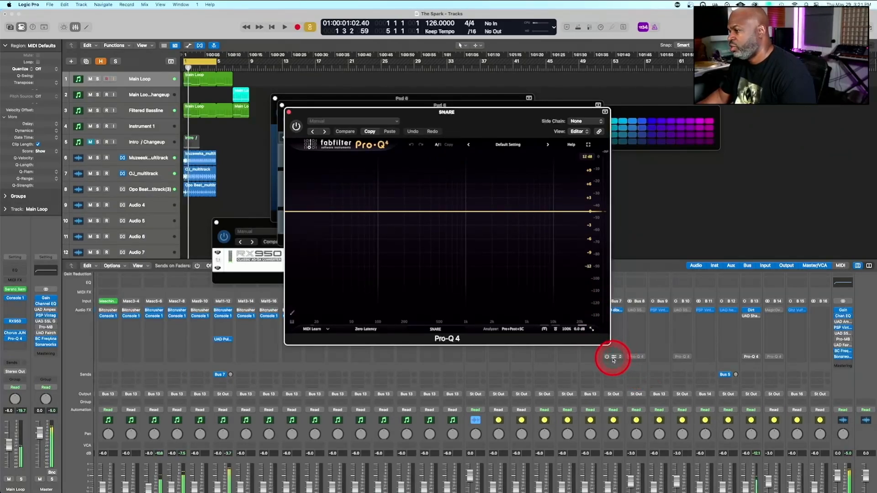
left_click(616, 311)
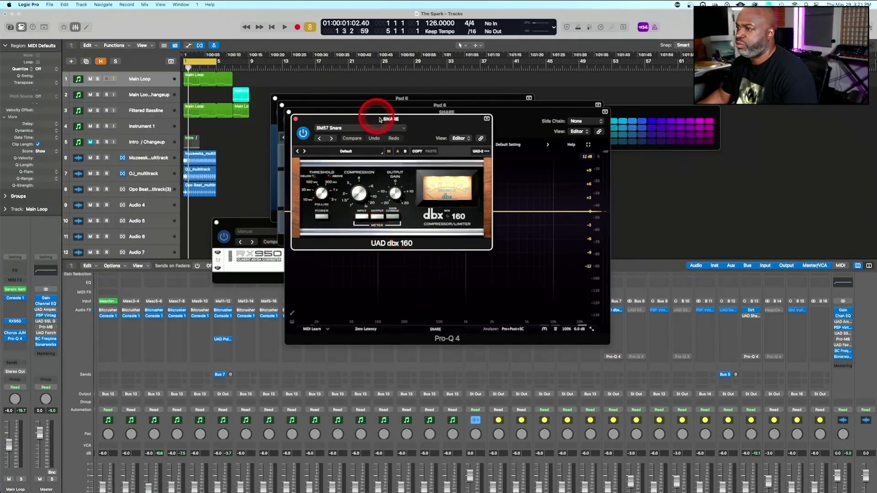
left_click_drag(388, 119, 429, 117)
left_click_drag(512, 115, 671, 99)
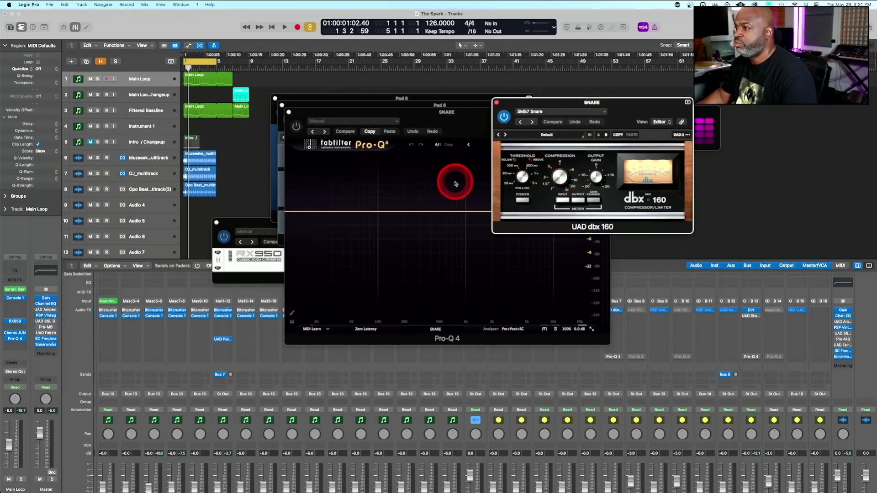
Raise the Bus 7 send level on the Pad 6 channel while the beat plays
key("space")
key("space")
left_click(228, 380)
key("space")
left_click_drag(232, 378, 233, 352)
Compare the snare with the UAD dbx 160 compressor on the SNARE bus bypassed and engaged during playback
left_click(504, 116)
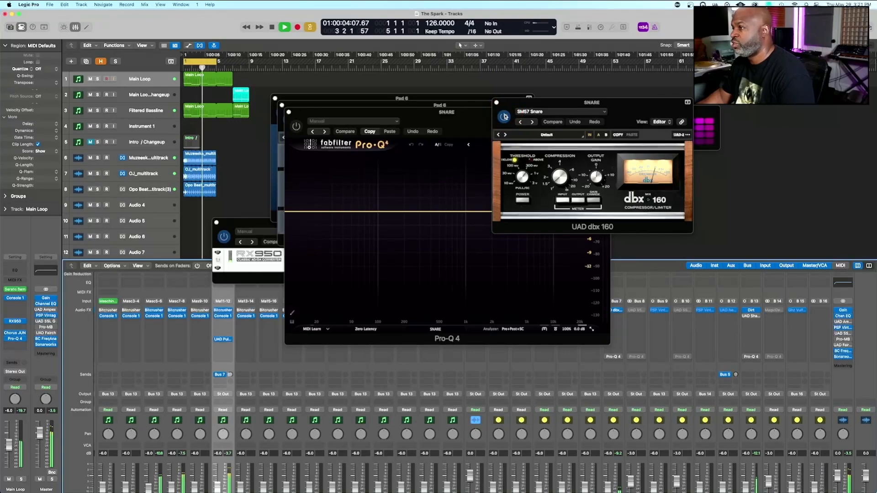
left_click(504, 117)
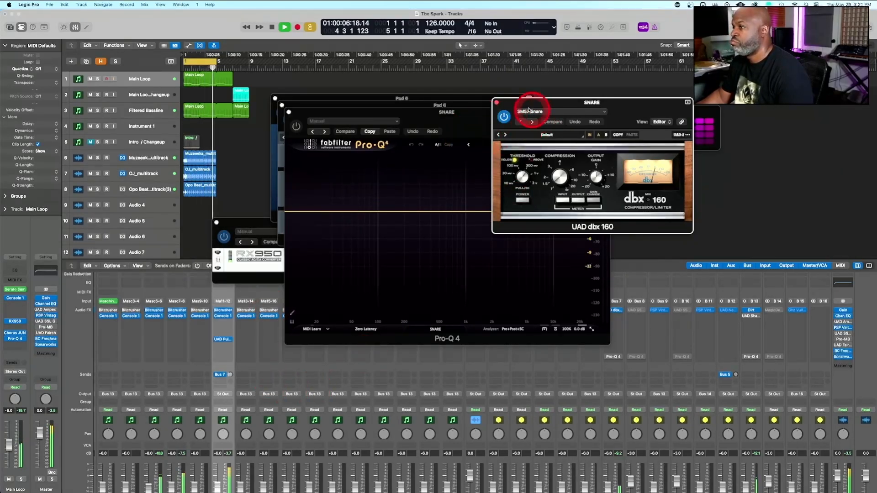
left_click(505, 117)
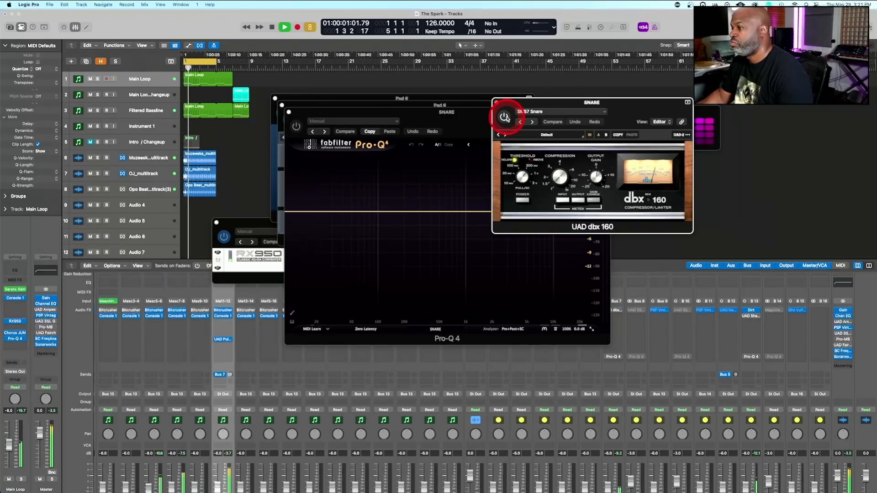
Increase Pad 6's Bus 7 send level further, compare the sound with the send bypassed, and stop playback
scroll(613, 442, "down", 3)
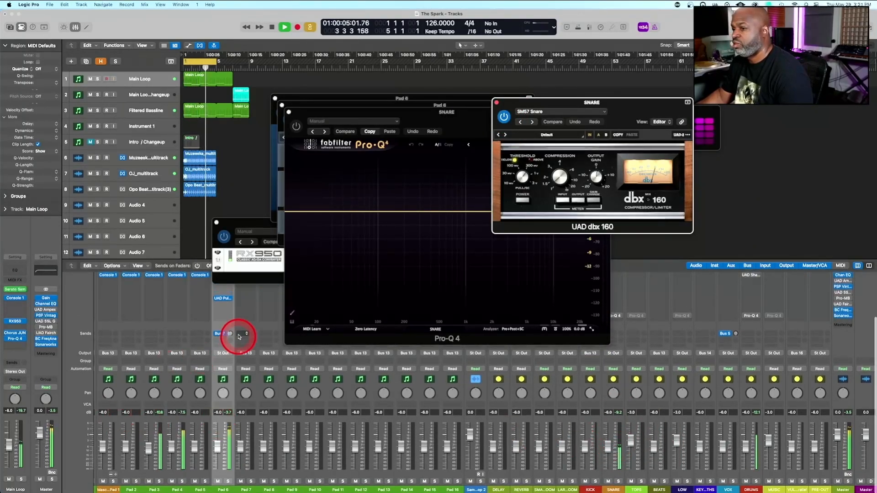
left_click_drag(230, 333, 227, 290)
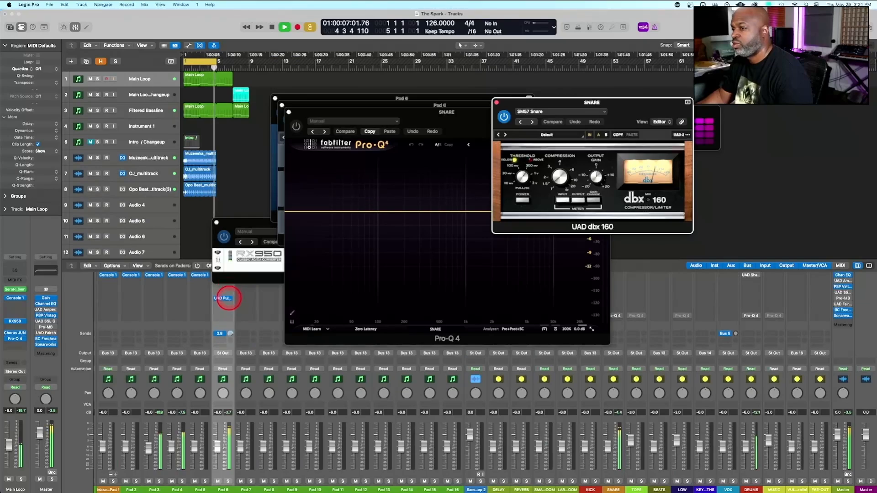
left_click(217, 334)
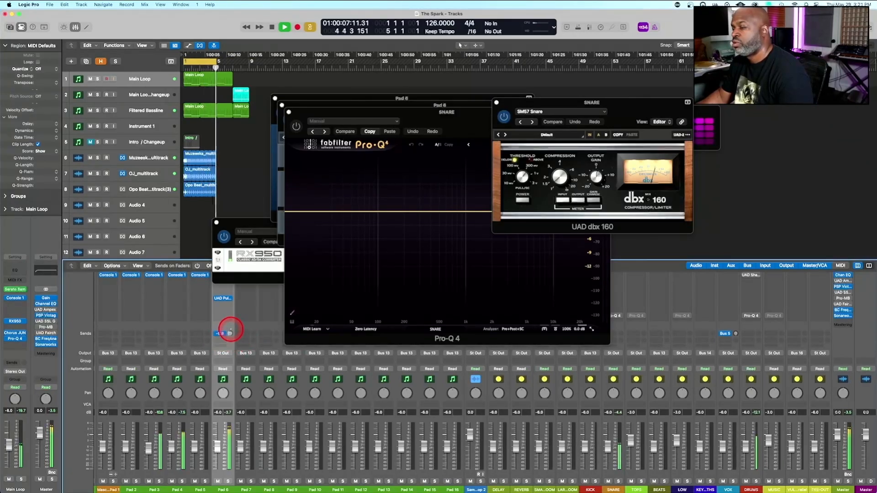
left_click(525, 140)
key("space")
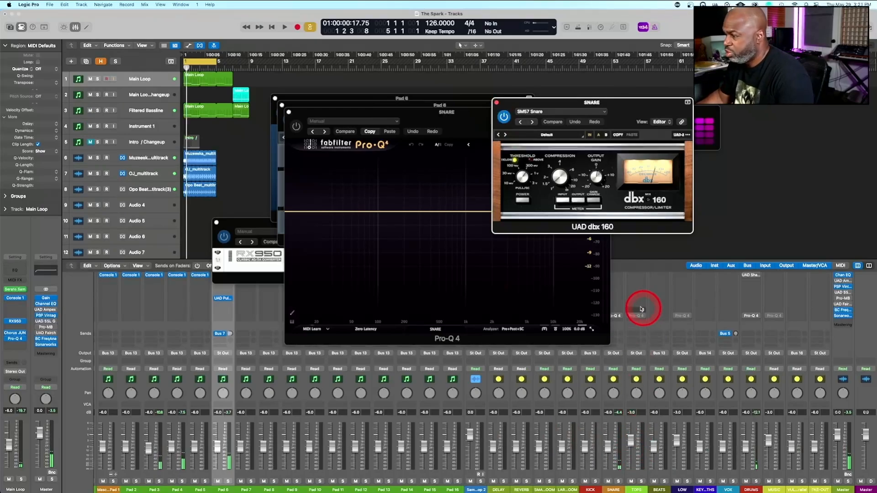
Enable the Pro-Q 4 on the SNARE bus during playback and add a low cut at about 100 Hz
key("space")
left_click(616, 316)
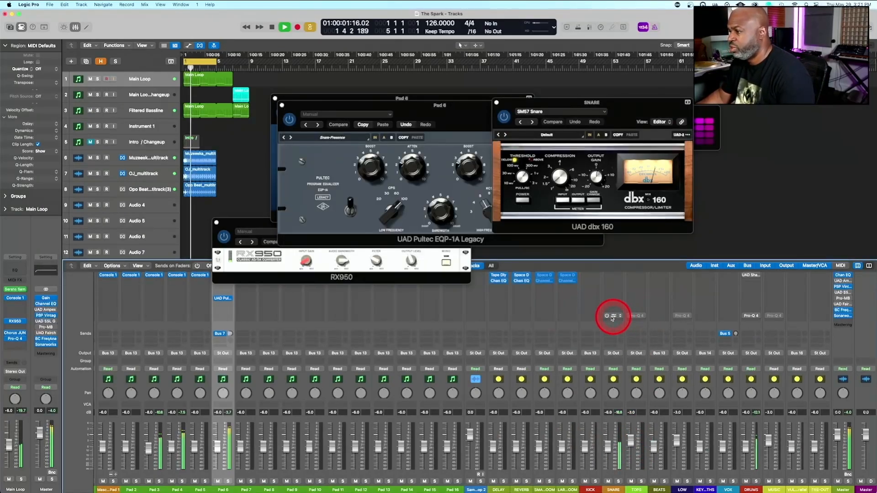
left_click(614, 317)
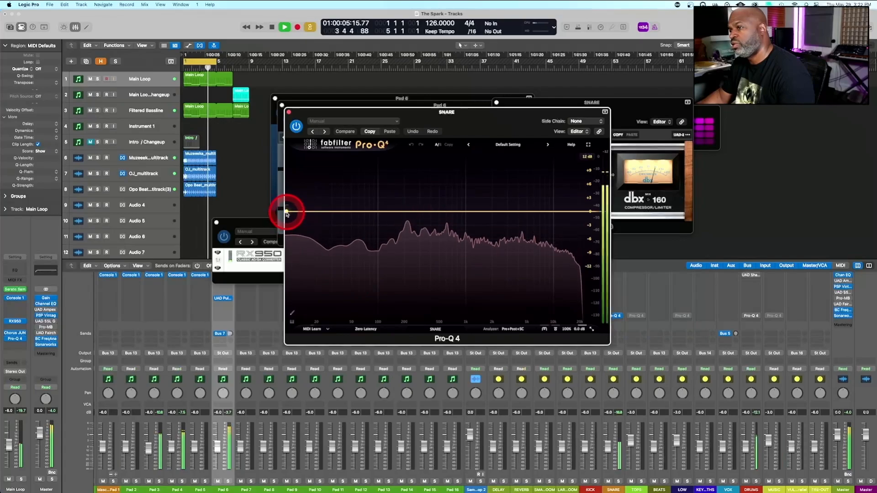
left_click_drag(286, 212, 377, 205)
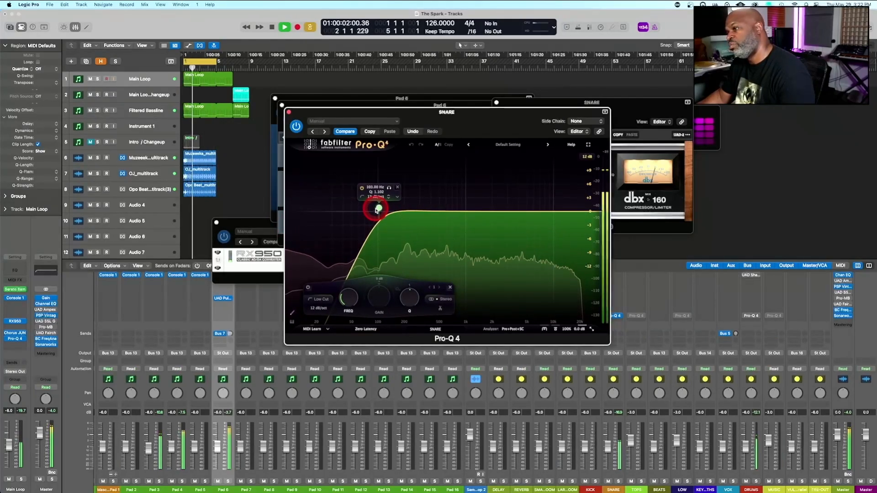
Try a 24 dB/oct slope on the SNARE bus low cut and return it to 12 dB/oct
left_click(321, 309)
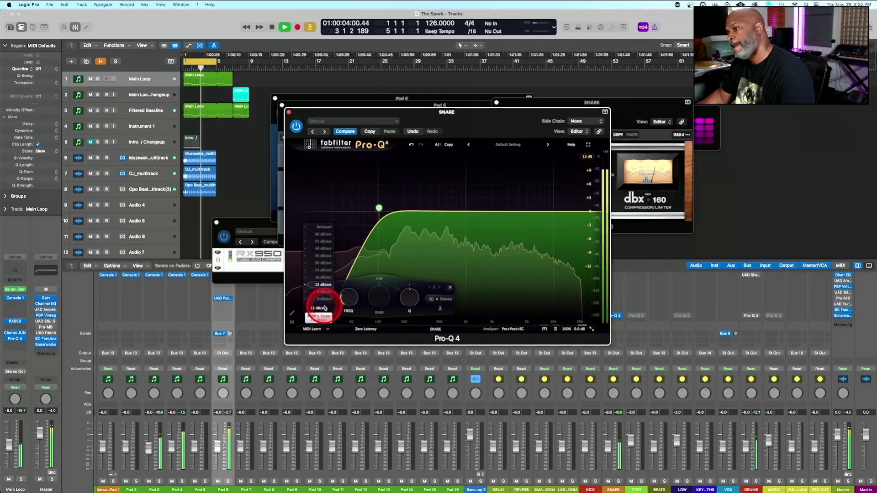
left_click(323, 272)
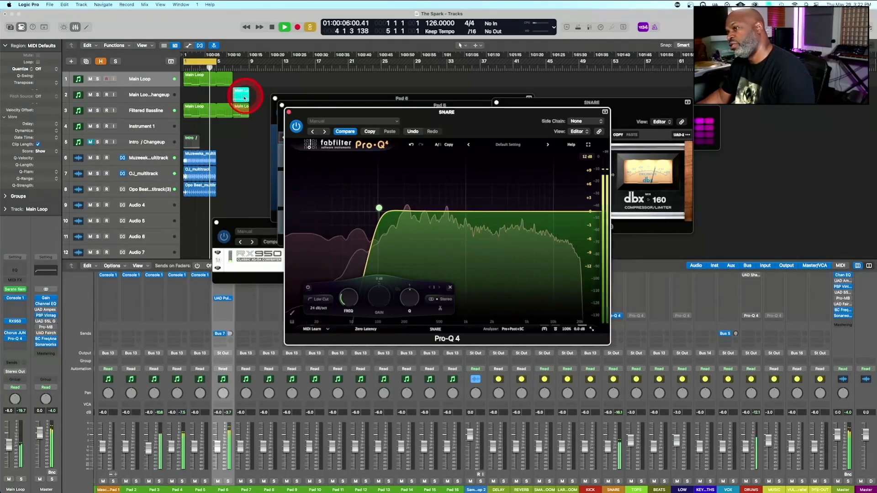
left_click(319, 308)
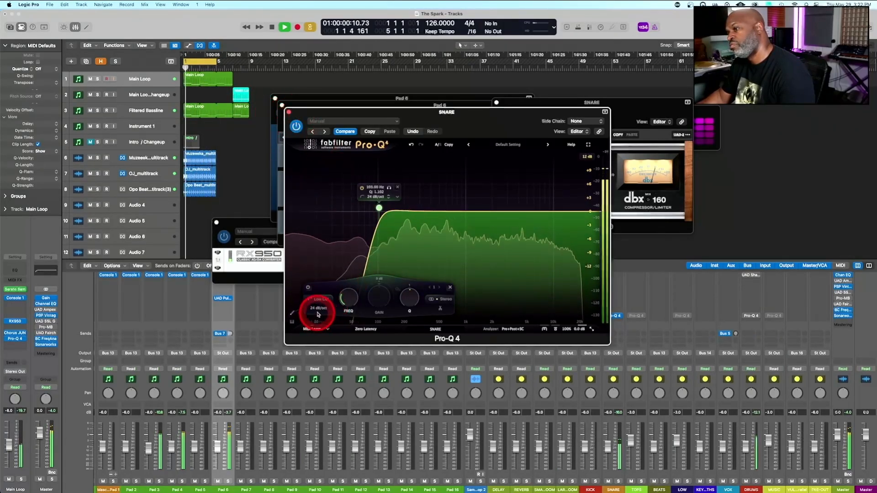
left_click_drag(313, 286, 314, 280)
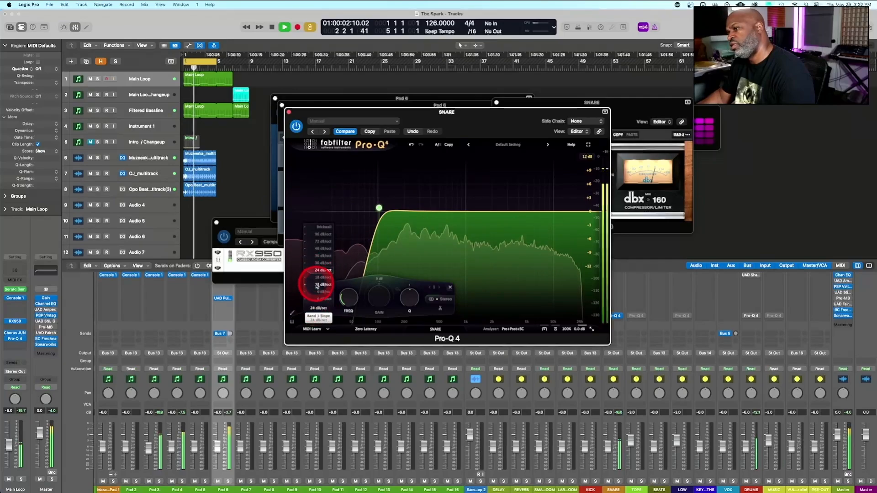
Insert a Pro-Q 4 after the Pultec EQ on Pad 6 and add a 12 dB/oct low cut at about 100 Hz during playback
left_click(288, 113)
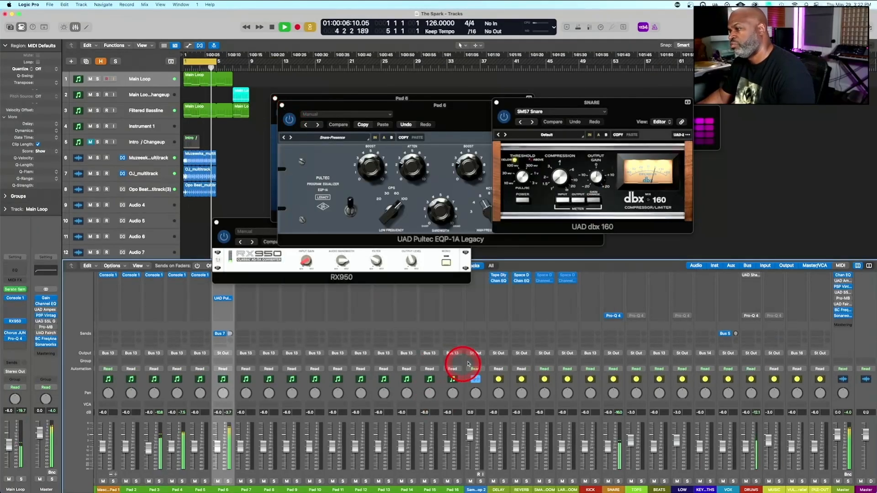
key("space")
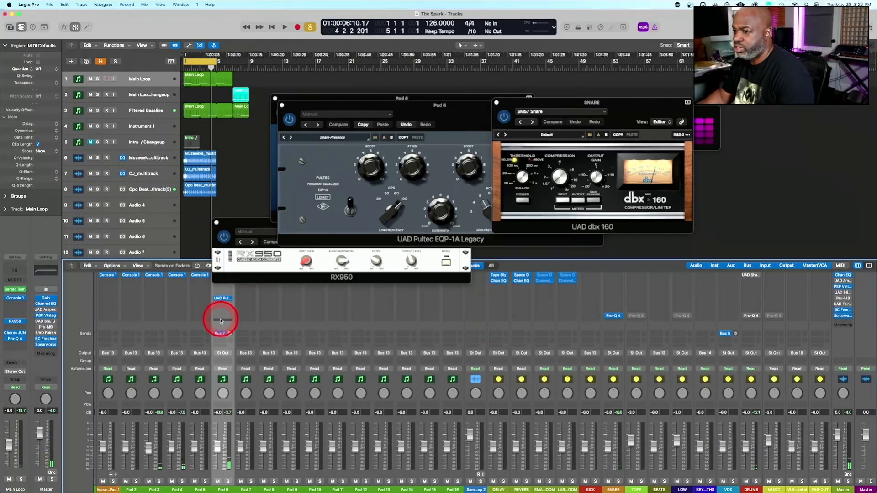
left_click(227, 314)
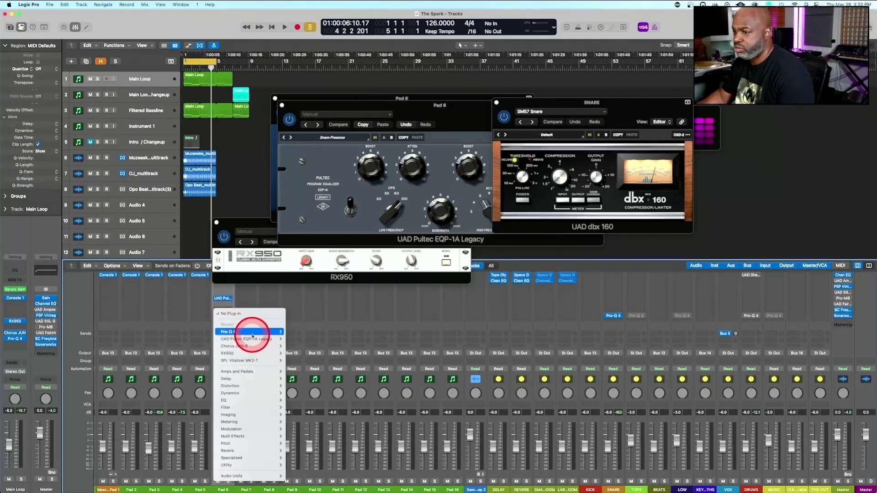
mouse_move(251, 331)
left_click(302, 332)
key("space")
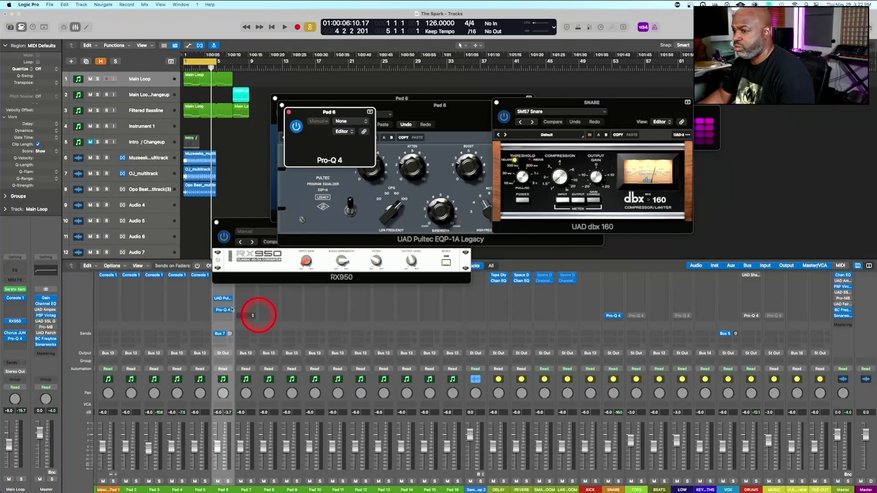
left_click_drag(288, 210, 377, 211)
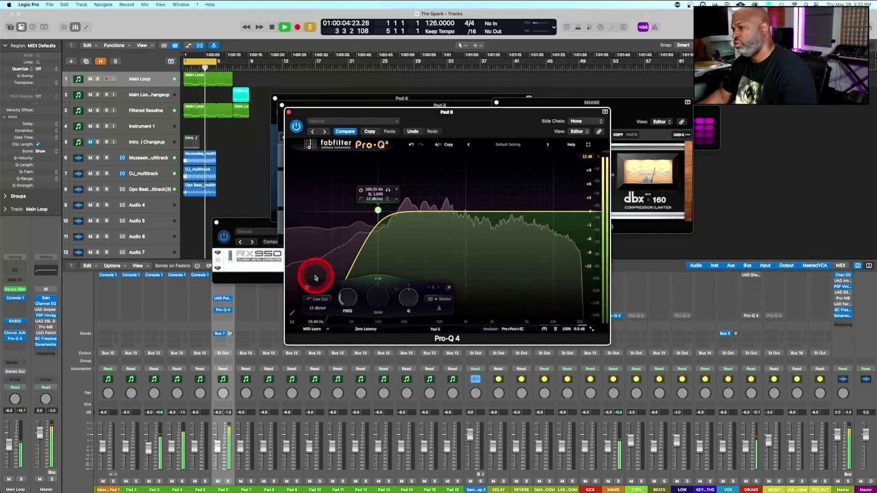
key("space")
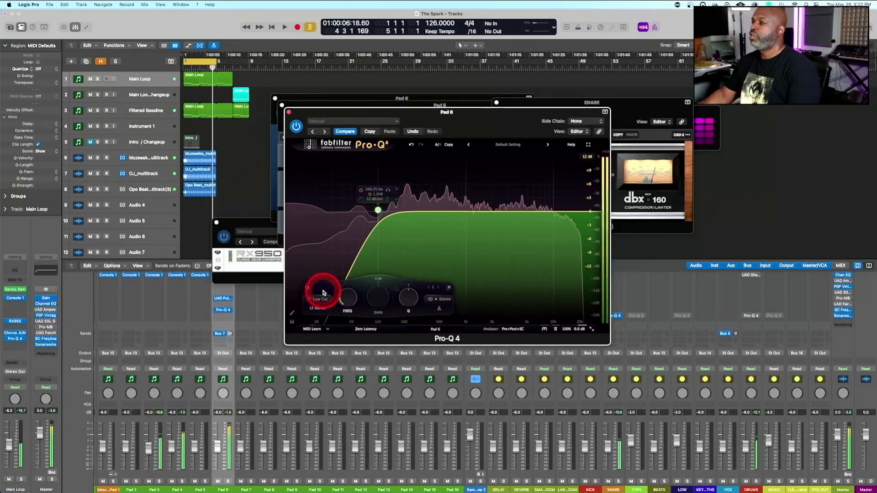
Close the open plug-in windows of Pad 6 and the SNARE bus, including Pro-Q 4, UAD dbx 160 and UAD Pultec EQP-1A
left_click(288, 114)
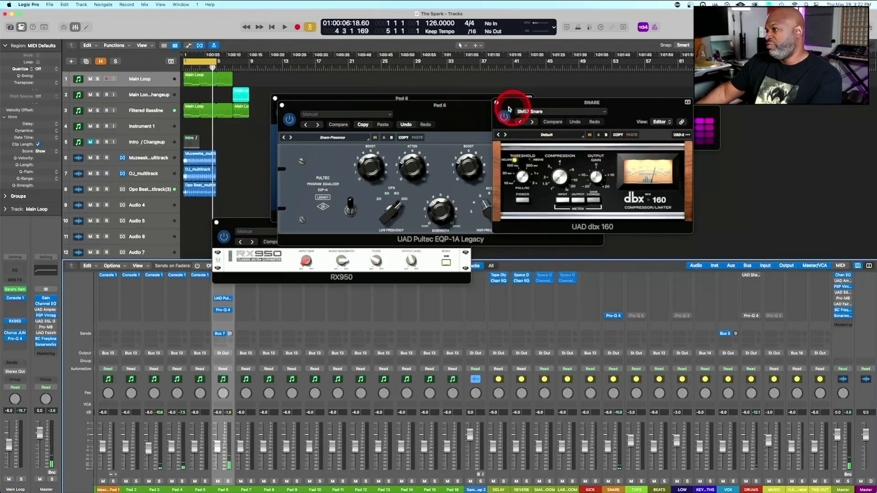
left_click(494, 104)
left_click(497, 103)
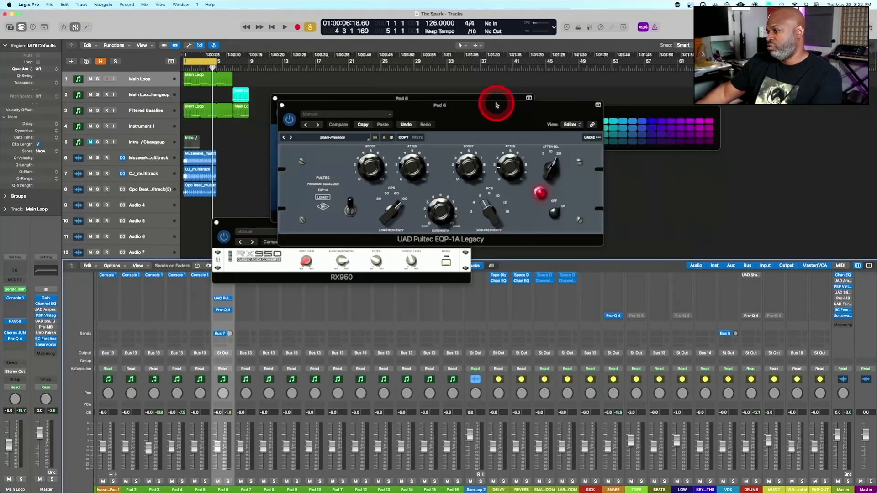
left_click(282, 106)
left_click(274, 99)
Lower the Pad 6 channel level to about -9.0 dB during playback and stop the playback
key("space")
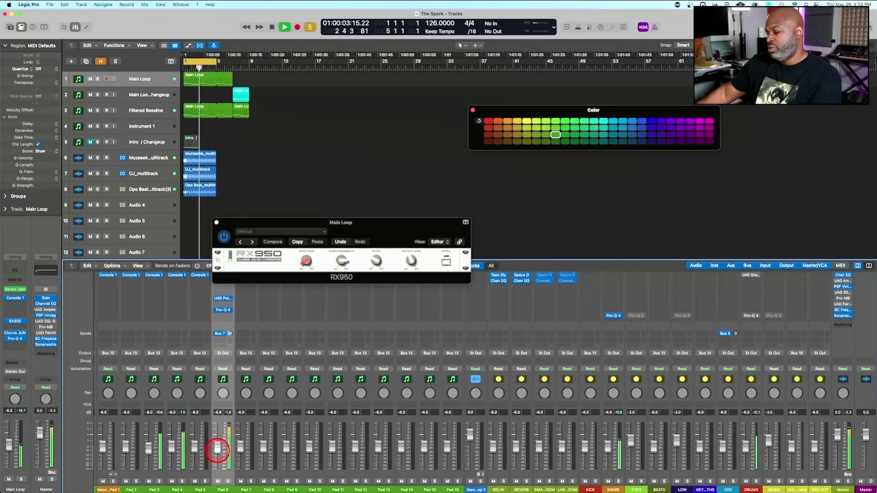
left_click_drag(218, 451, 217, 454)
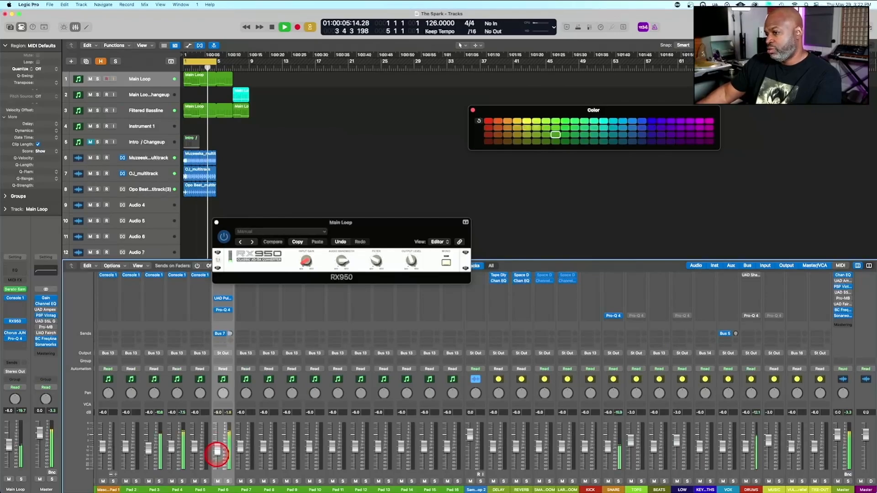
scroll(245, 328, "up", 2)
scroll(245, 329, "up", 3)
key("space")
Open the Maschine instrument on the Pad 1 channel and select the Clap Aberlour sound
scroll(473, 329, "left", 10)
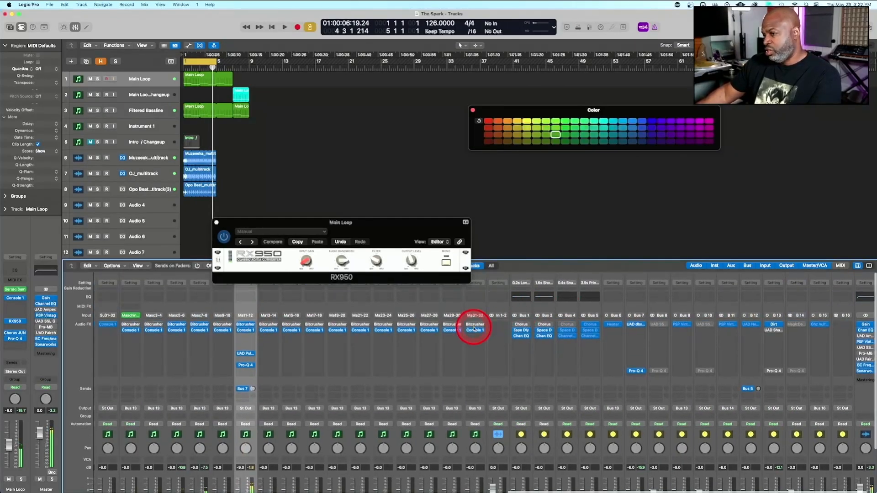
left_click(425, 314)
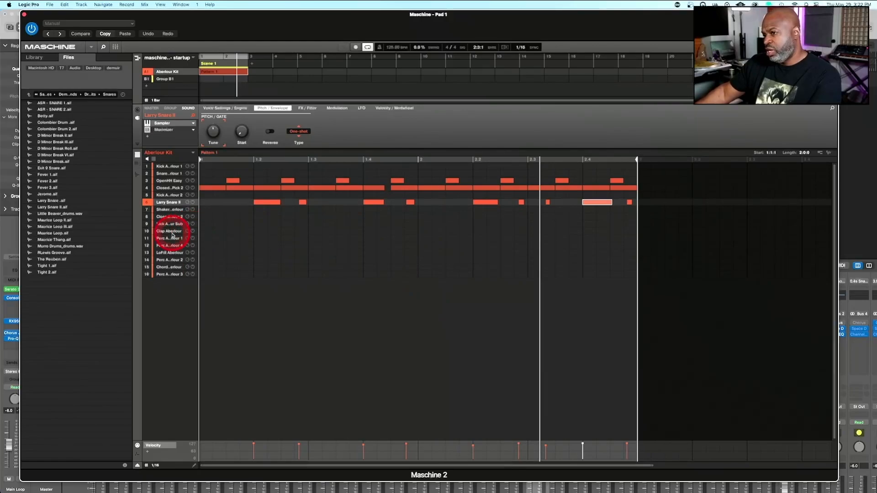
left_click(172, 232)
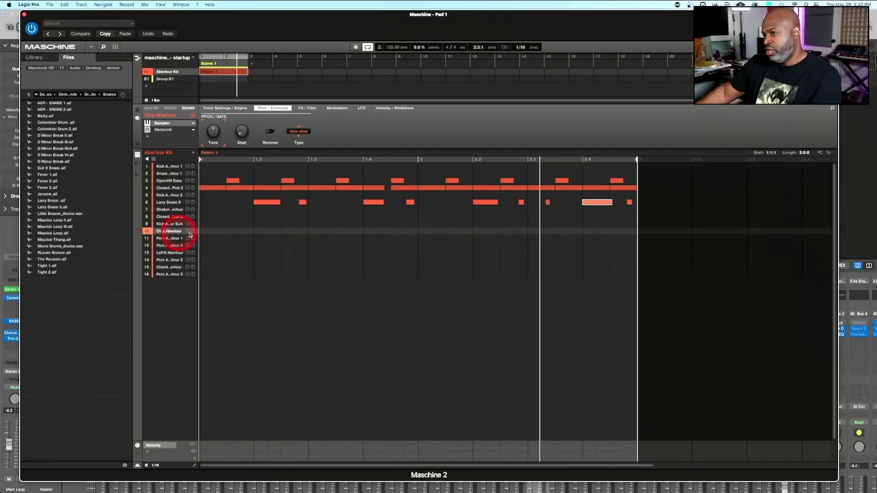
Try step grids of 1/16T and 1/32T for the Maschine pattern and settle on 1/64T
left_click(155, 466)
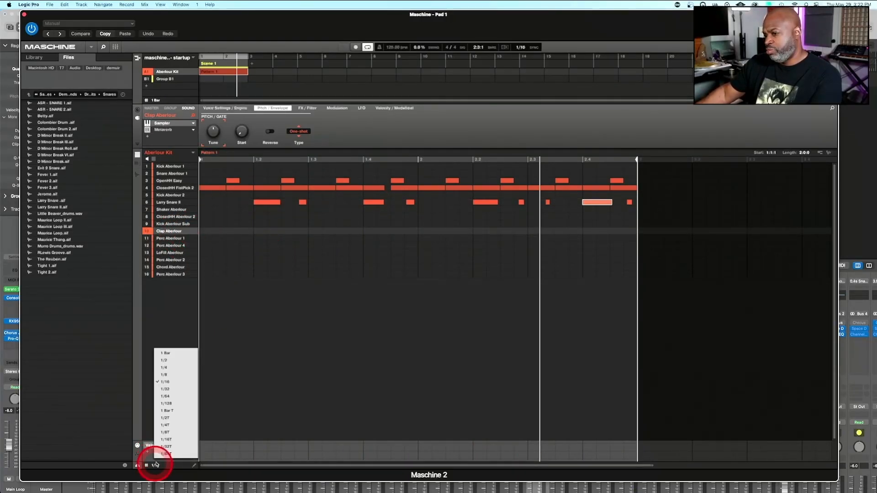
left_click(175, 440)
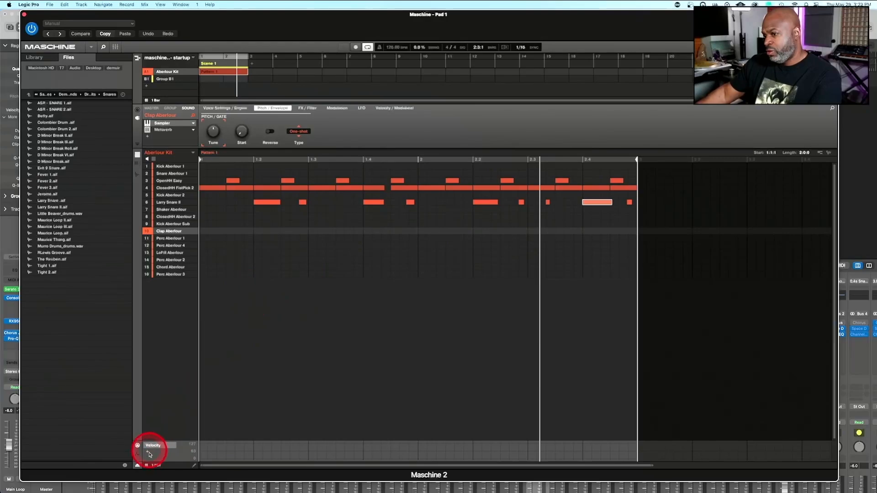
left_click(156, 466)
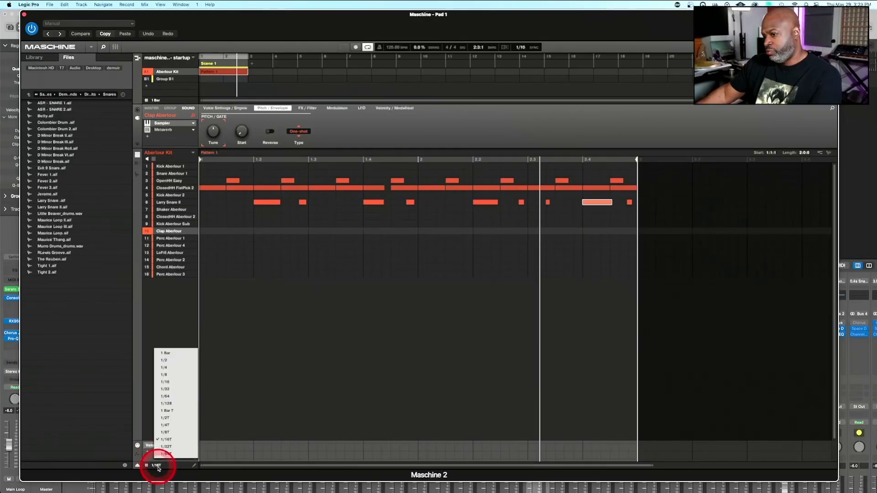
left_click(174, 449)
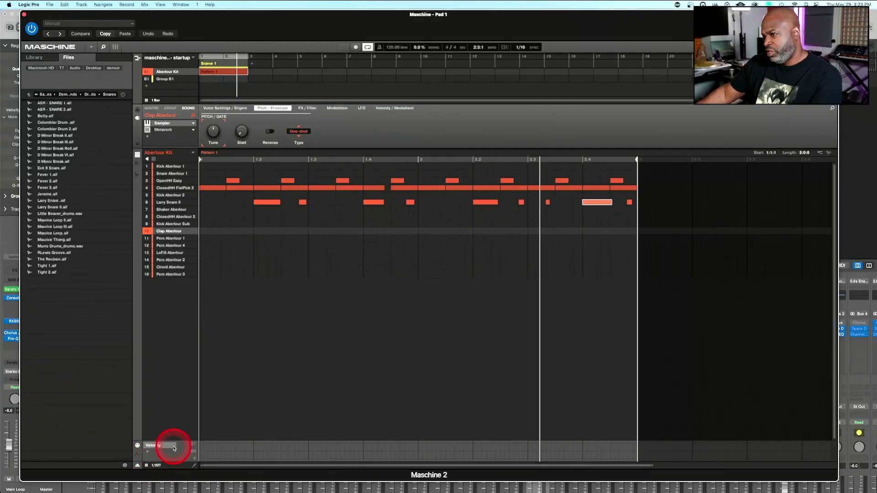
left_click(156, 466)
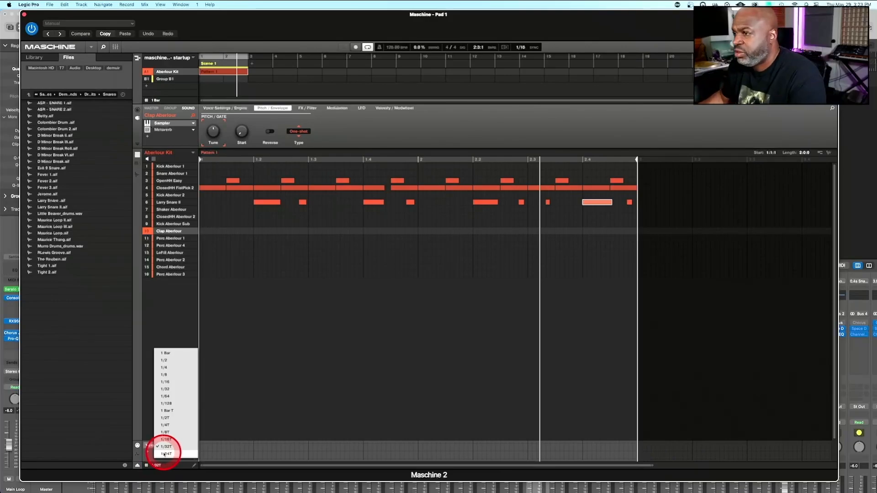
left_click(166, 454)
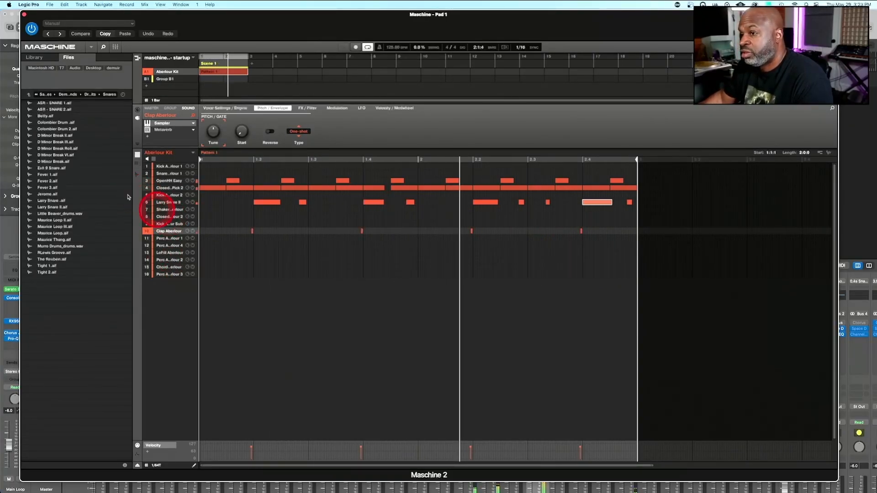
Filter Maschine's library of drum one-shots to claps and browse the available clap samples
left_click(34, 58)
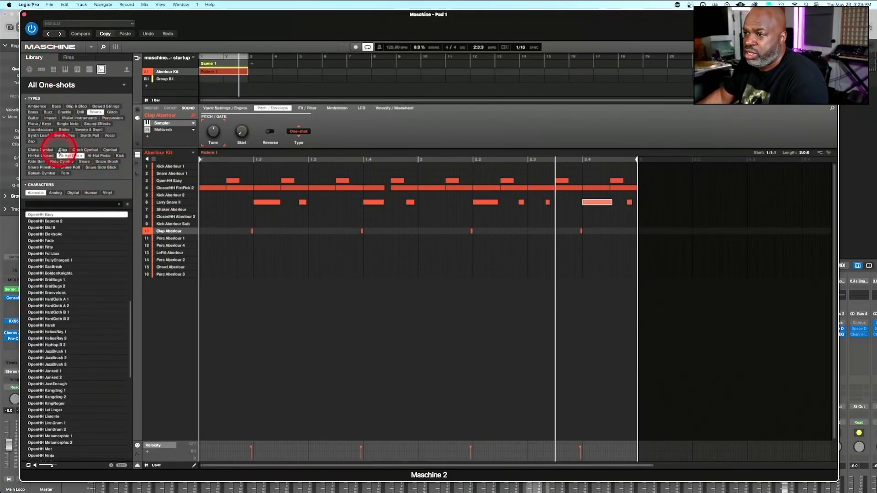
left_click(39, 333)
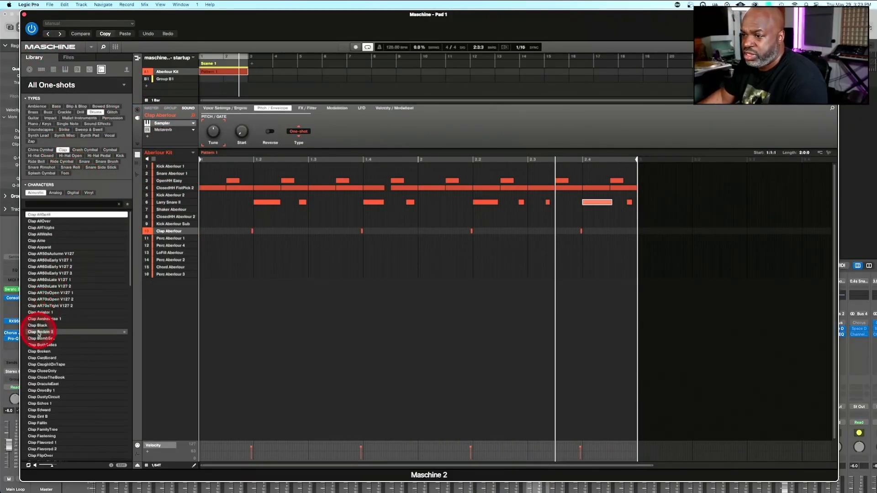
scroll(39, 335, "down", 10)
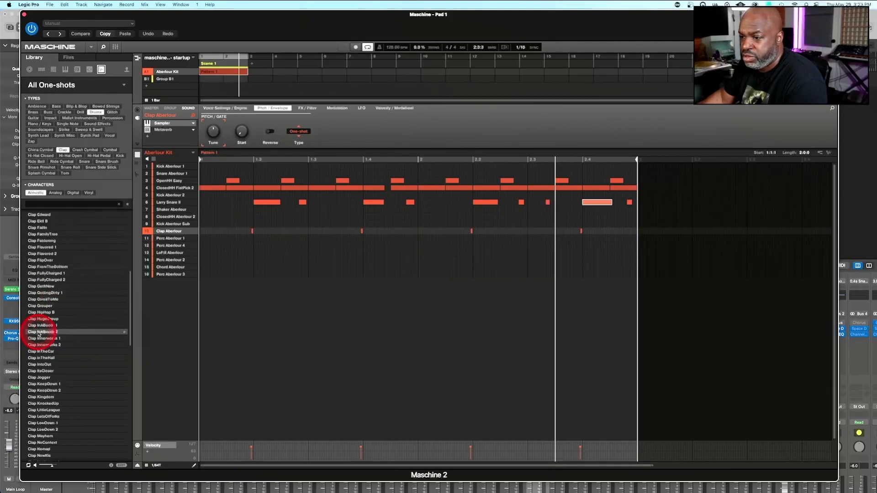
left_click_drag(39, 335, 213, 146)
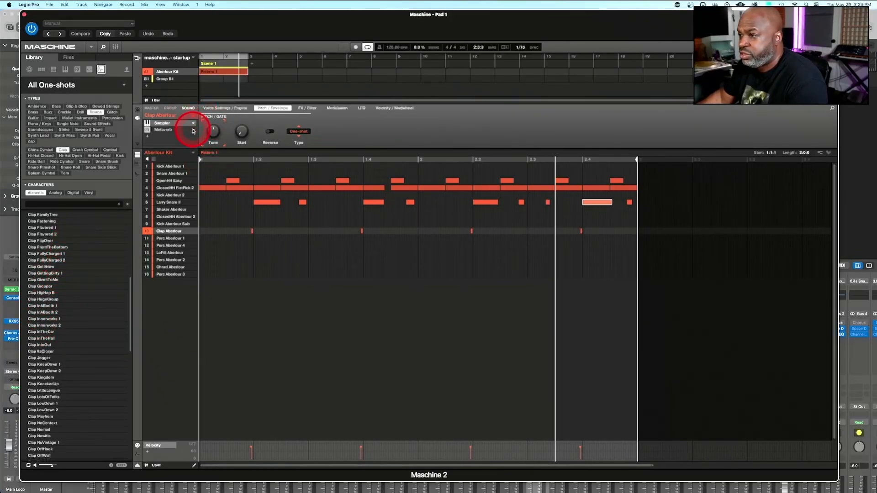
Replace the Metaverb effect on the Clap Aberlour sound with the internal Maximizer
left_click(194, 131)
left_click(207, 142)
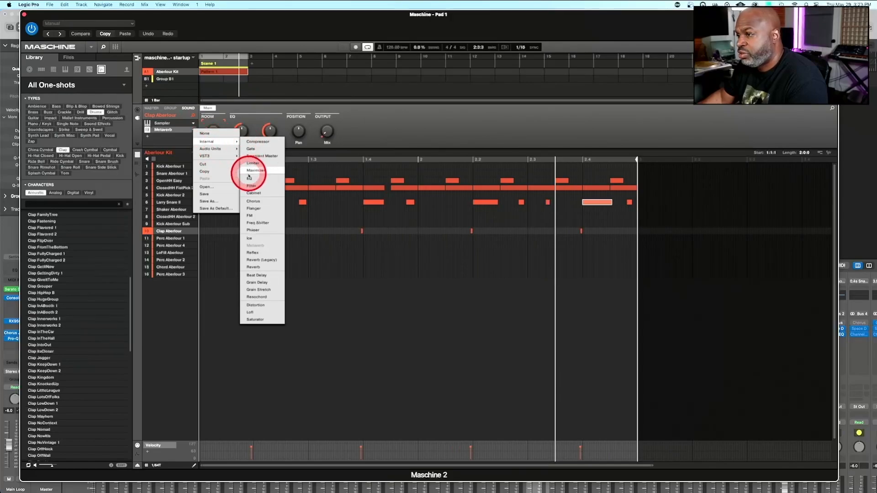
left_click(249, 171)
Audition Clap InABooth 1, replace the clap sound with Clap Jogger and adjust its tuning during playback
left_click(53, 306)
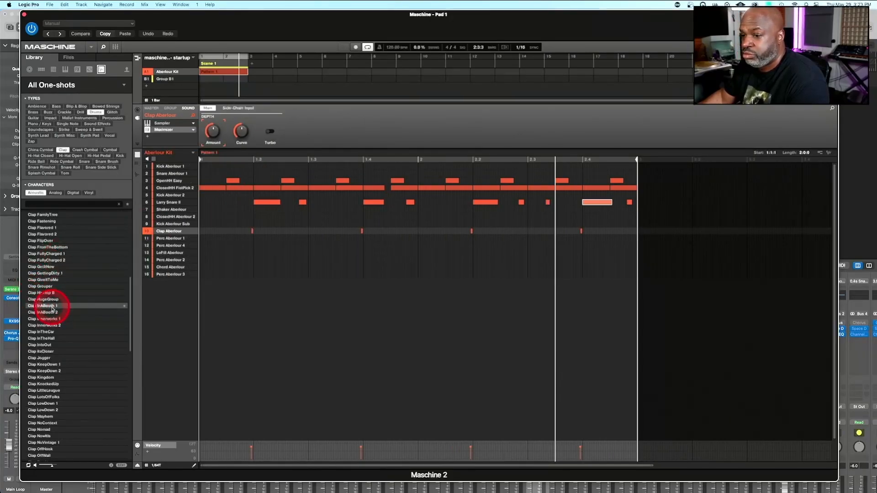
left_click(51, 306)
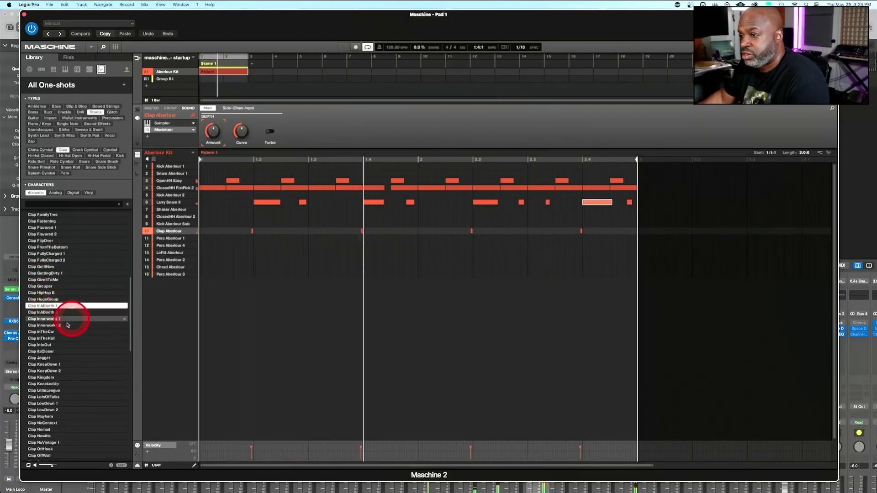
left_click(44, 358)
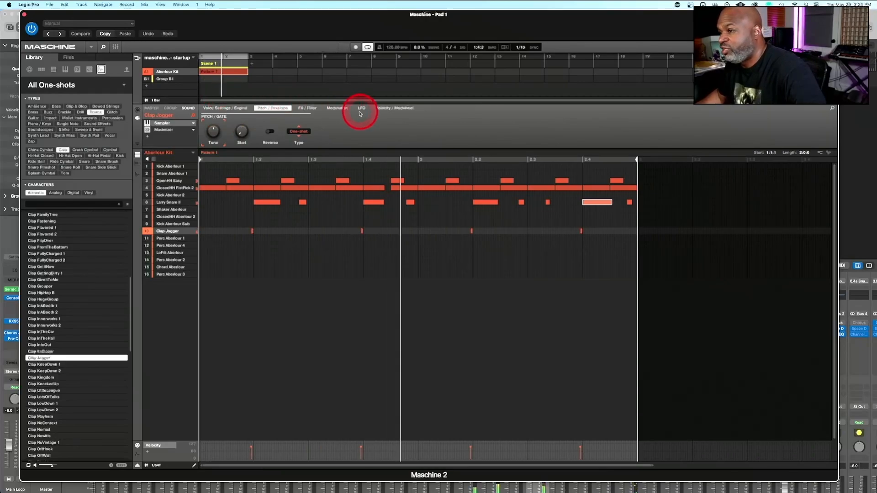
left_click_drag(213, 131, 212, 132)
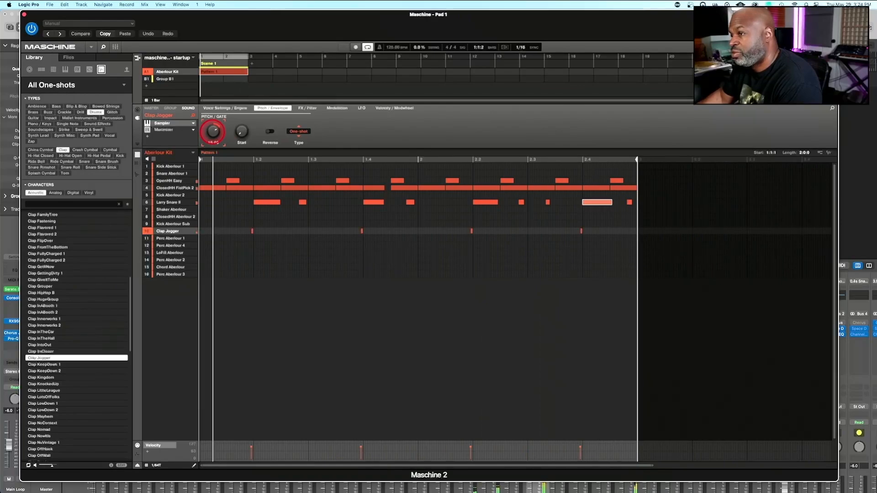
left_click_drag(213, 132, 212, 132)
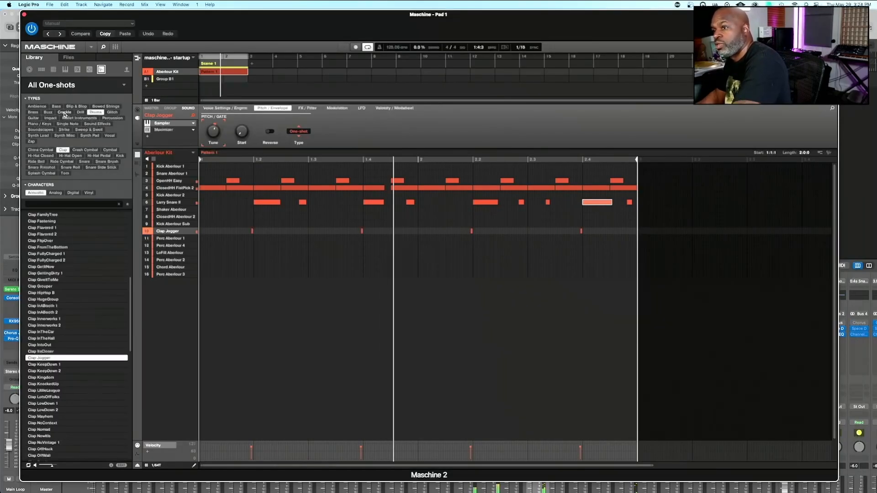
Shape the Pad 10 clap in Console 1 with a 324 Hz low cut and 3.5 dB of punch, and close the Maschine window
left_click(66, 115)
key("space")
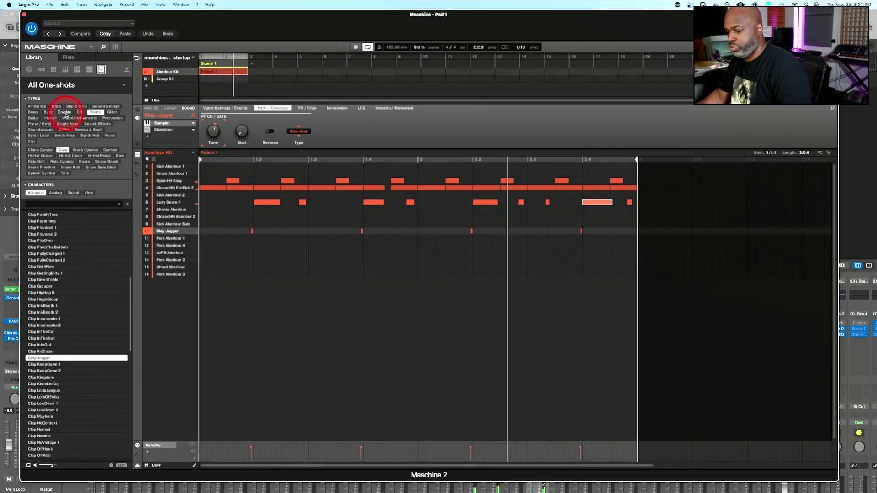
key("space")
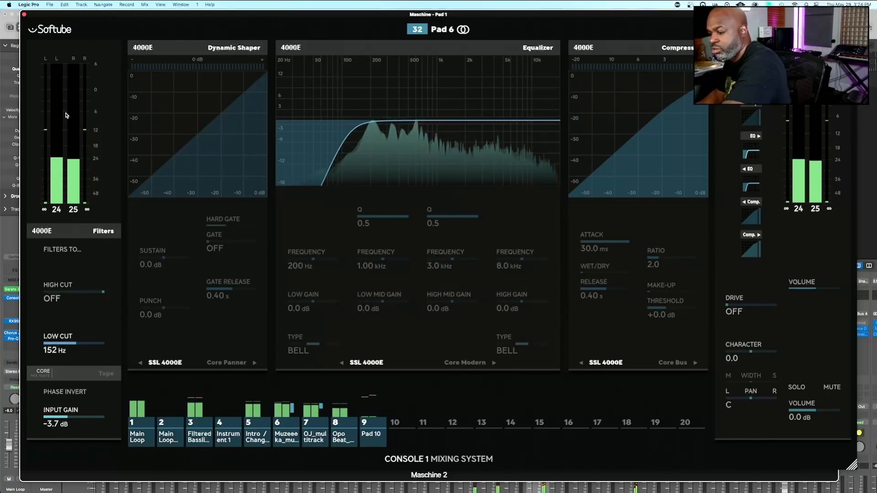
left_click(66, 115)
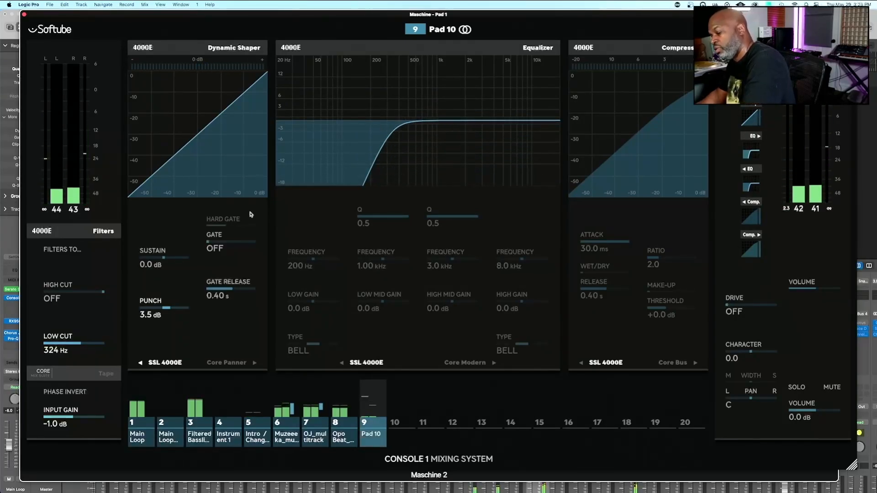
left_click(250, 213)
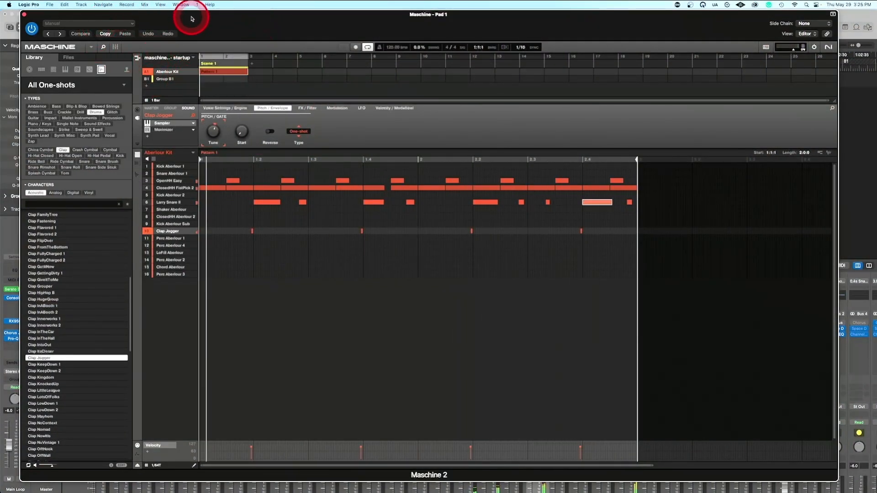
left_click_drag(191, 18, 470, 29)
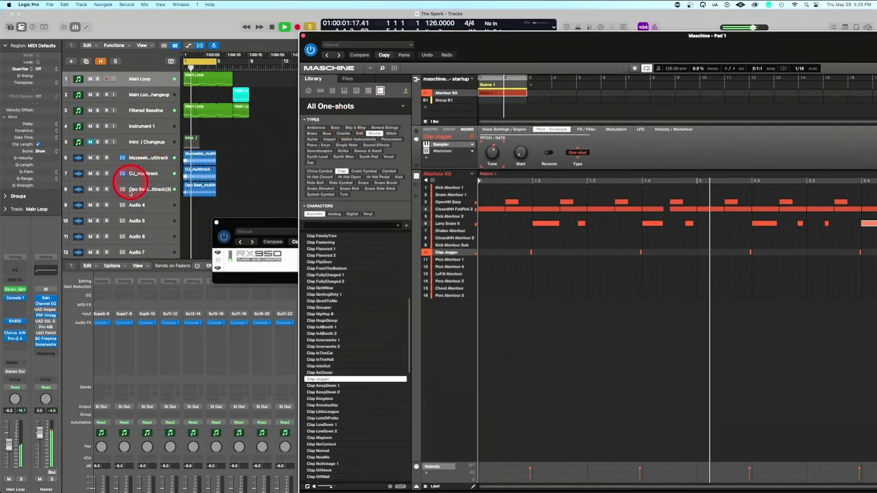
left_click(303, 37)
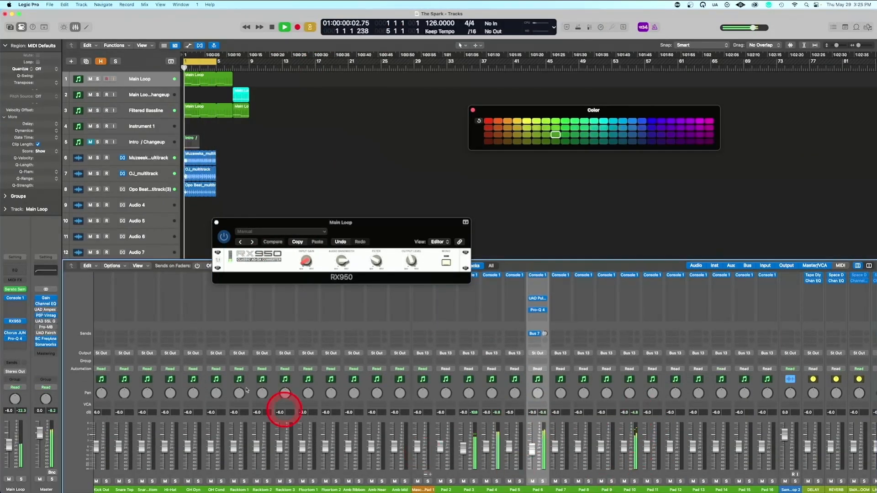
Solo the three multitrack drum loops together with Pad 10 to audition the clap against them, and clear all solos
left_click(97, 189)
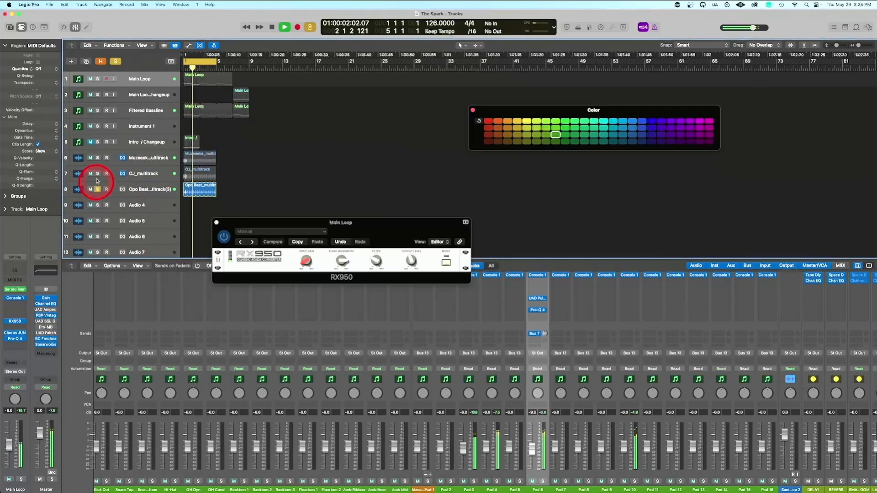
left_click(98, 158)
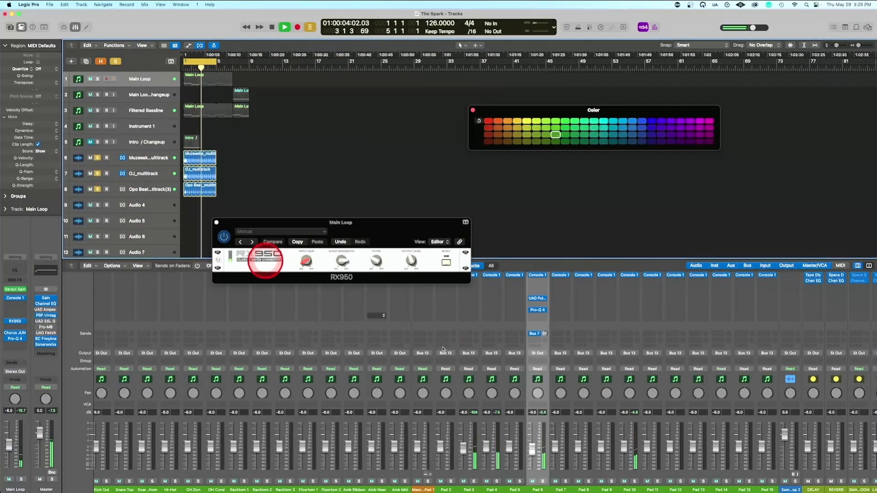
left_click(635, 481)
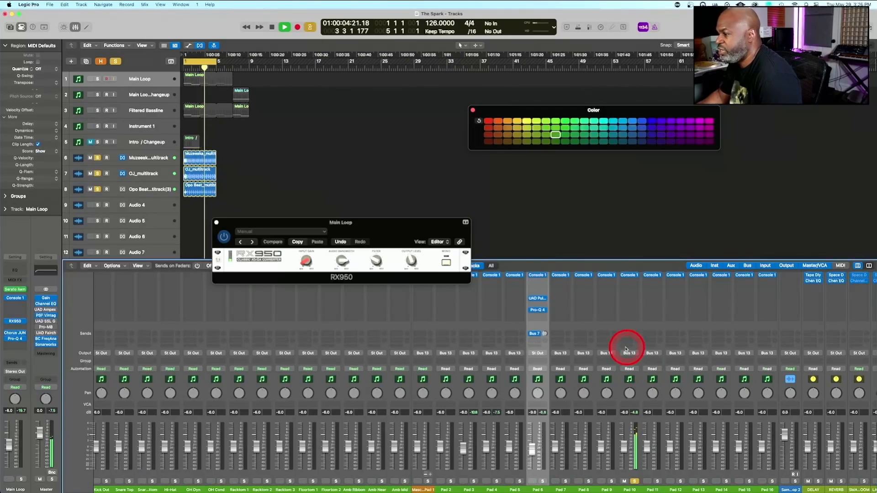
scroll(630, 353, "right", 10)
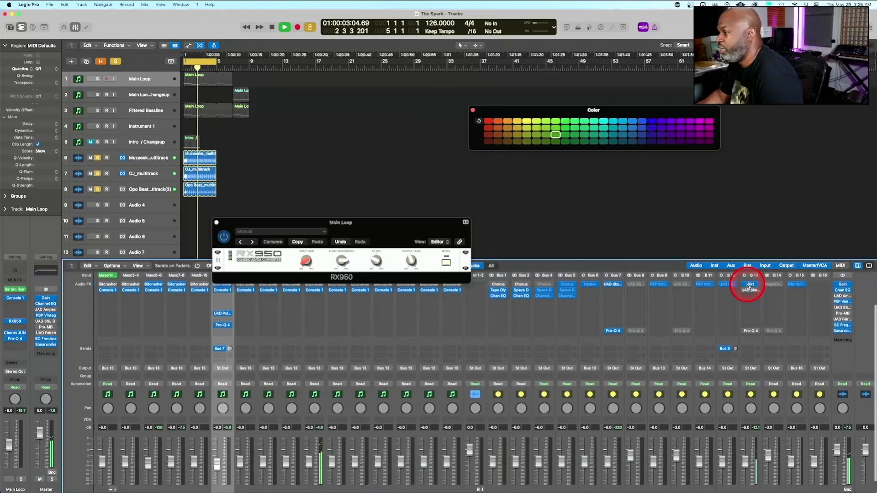
left_click(685, 307)
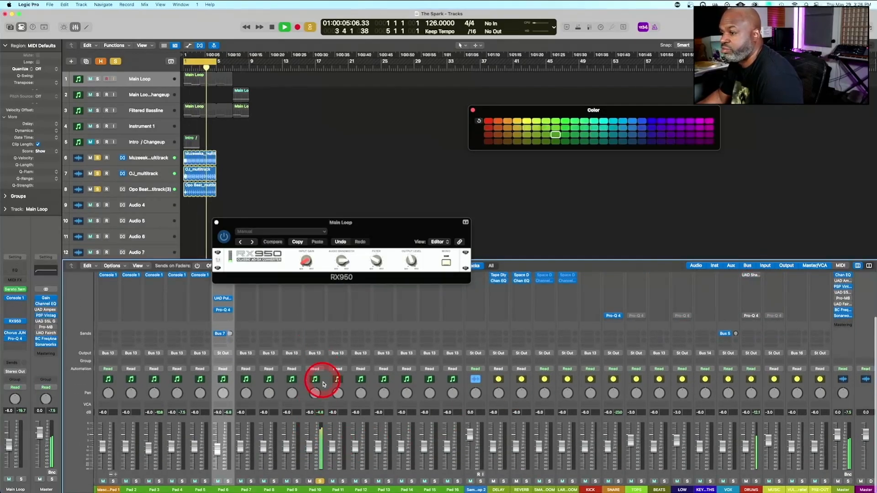
scroll(323, 384, "left", 7)
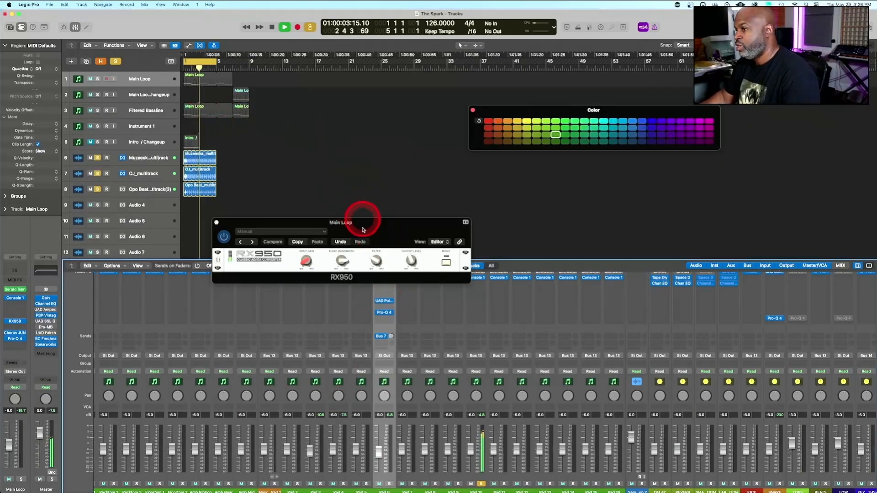
left_click(116, 62)
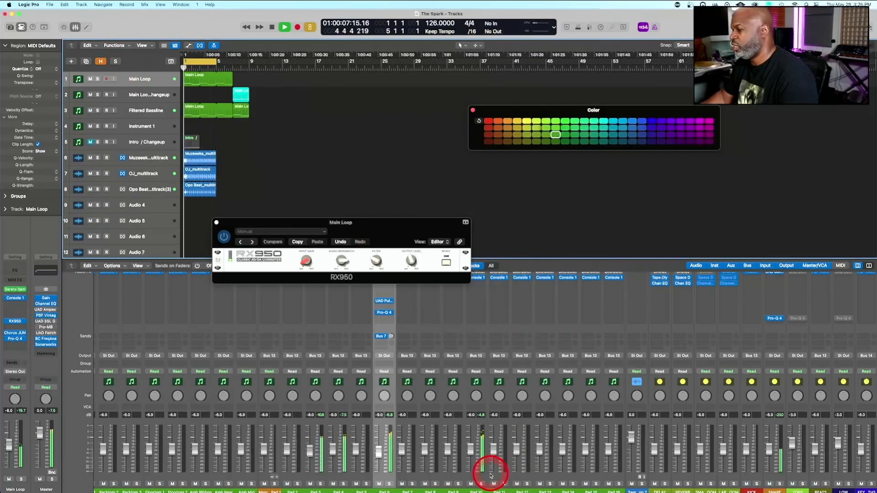
Check the Pad 10 clap in solo, lower the Pad 3 level to about -13.4 dB and stop playback
left_click(481, 485)
left_click(481, 485)
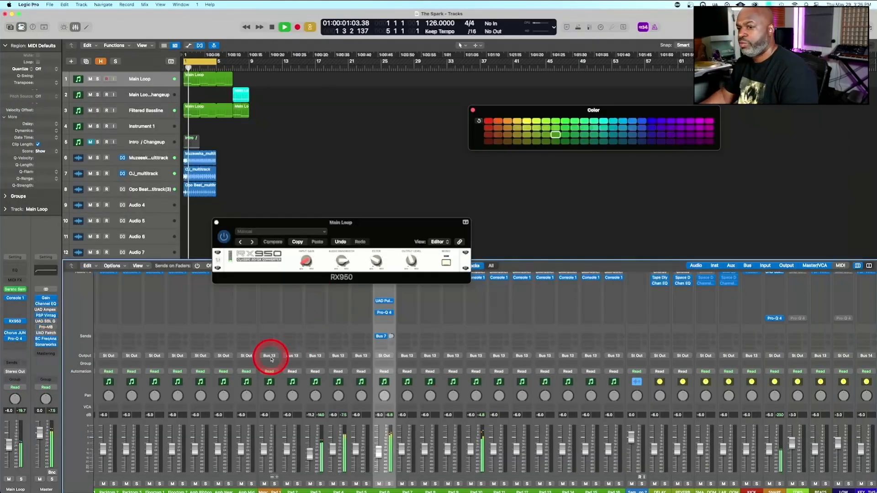
key("space")
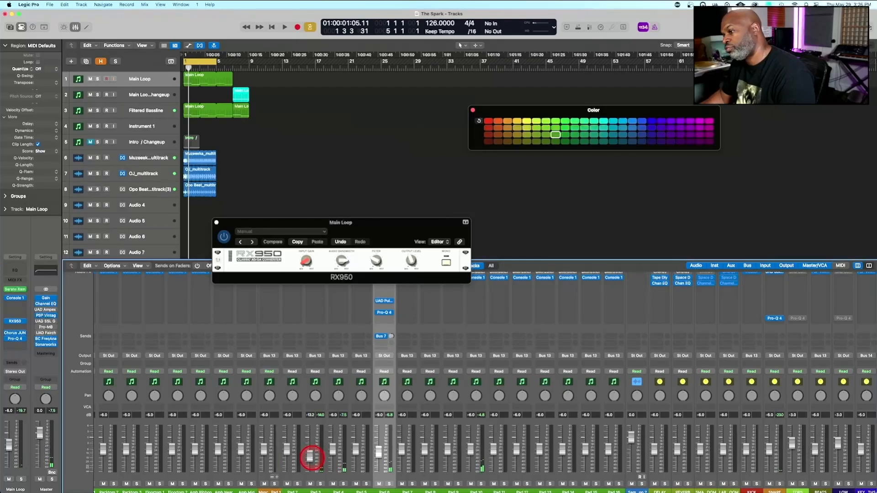
Play the beat from the start while reviewing the levels and effects of the loop and instrument channels, and stop playback
scroll(317, 343, "left", 18)
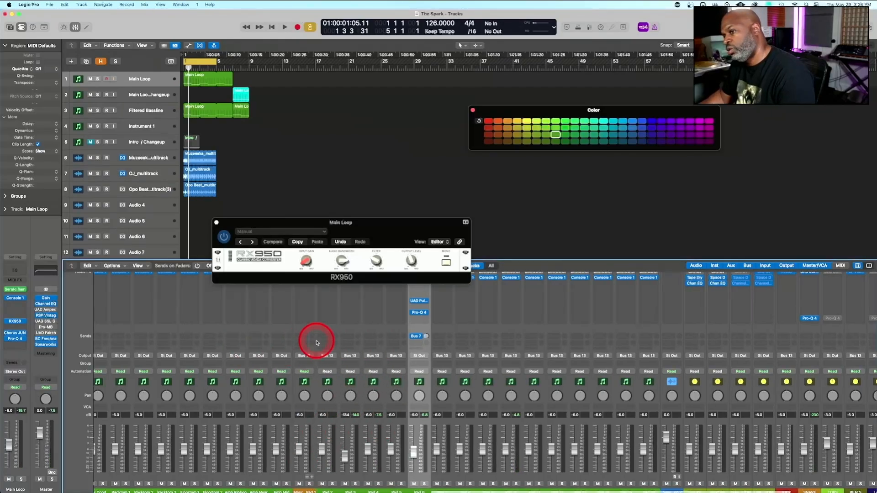
scroll(317, 343, "down", 1)
scroll(316, 343, "up", 1)
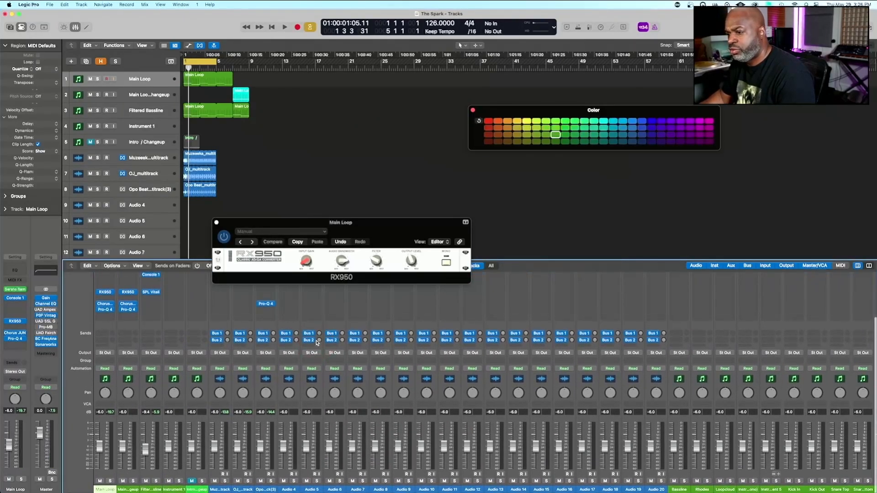
key("space")
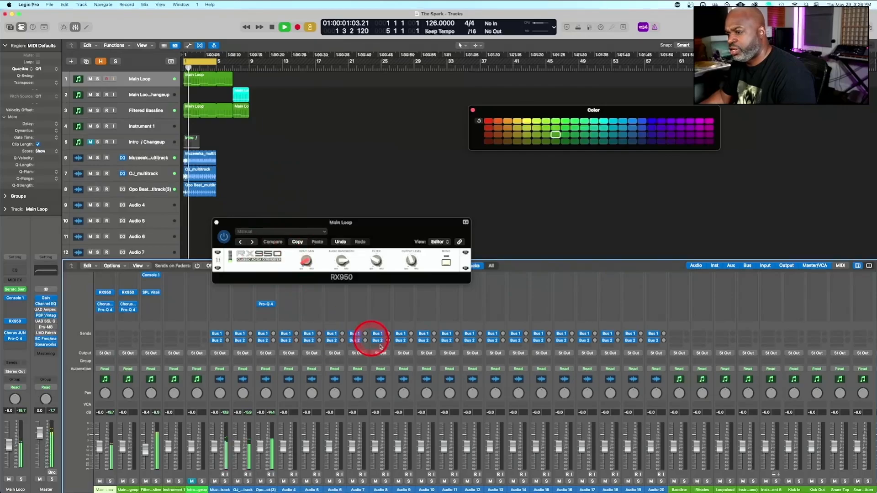
scroll(353, 353, "up", 5)
scroll(353, 354, "down", 5)
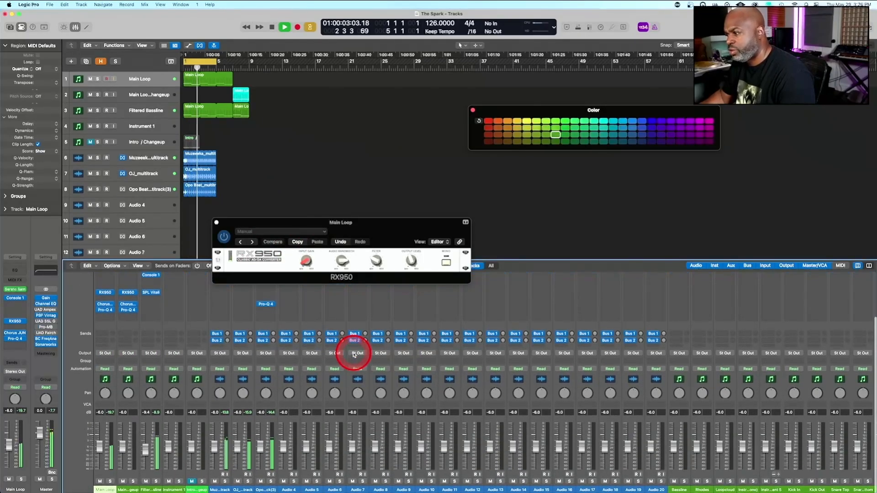
scroll(354, 355, "up", 5)
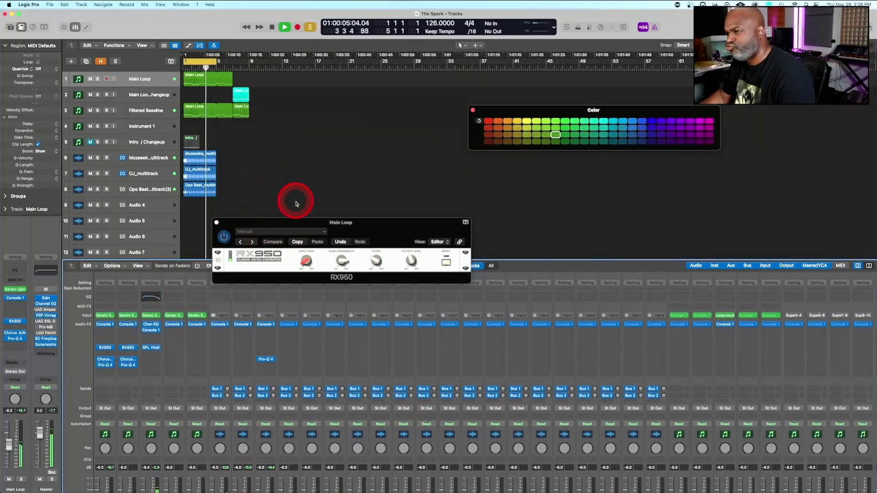
key("Return")
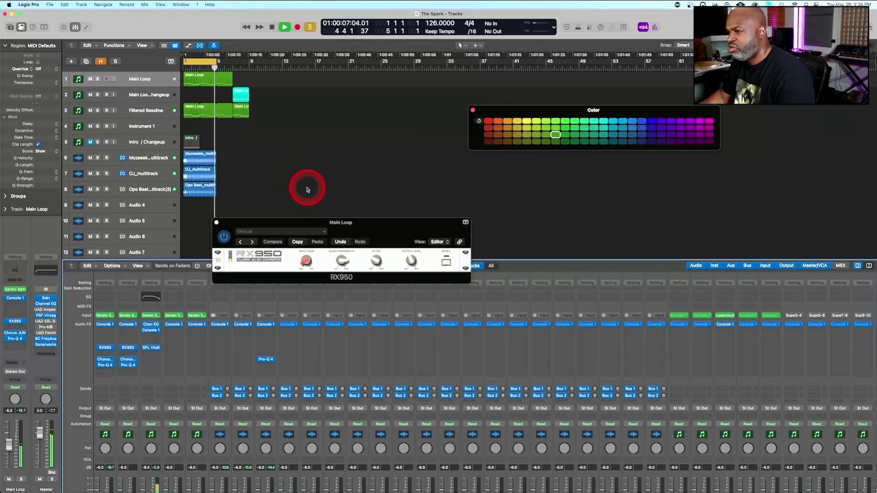
scroll(272, 378, "down", 4)
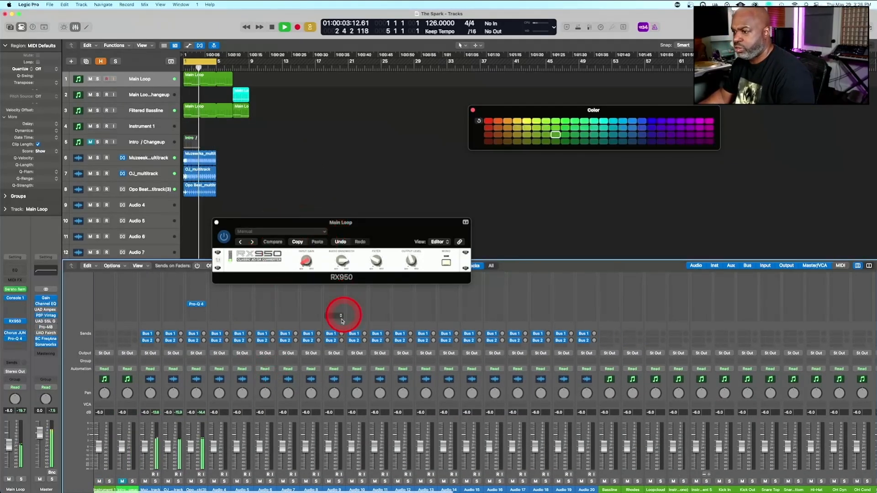
key("space")
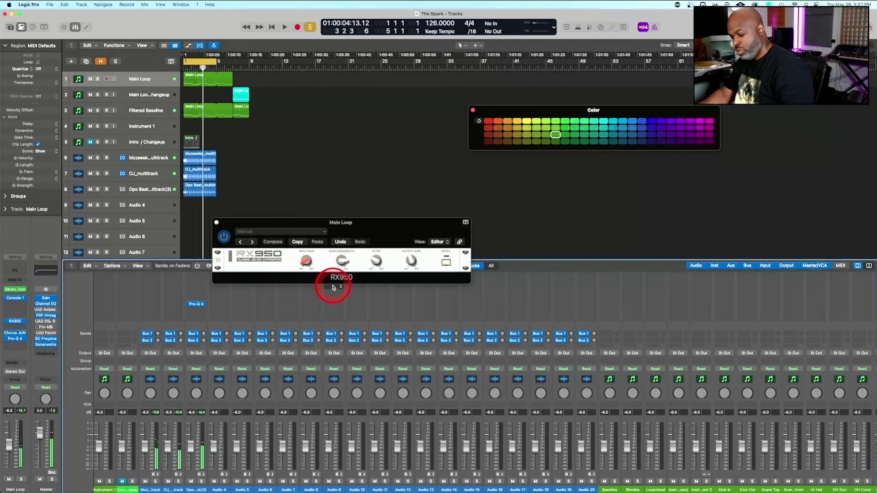
Open the Loopcloud plug-in on its instrument channel, launch the Loopcloud app and reposition its window
scroll(410, 300, "up", 2)
scroll(410, 300, "right", 4)
scroll(410, 300, "up", 2)
scroll(409, 301, "right", 3)
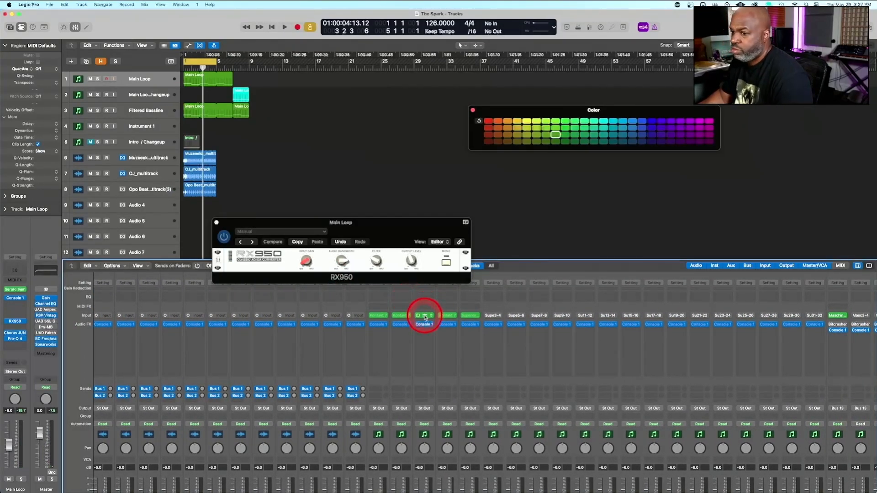
left_click(425, 316)
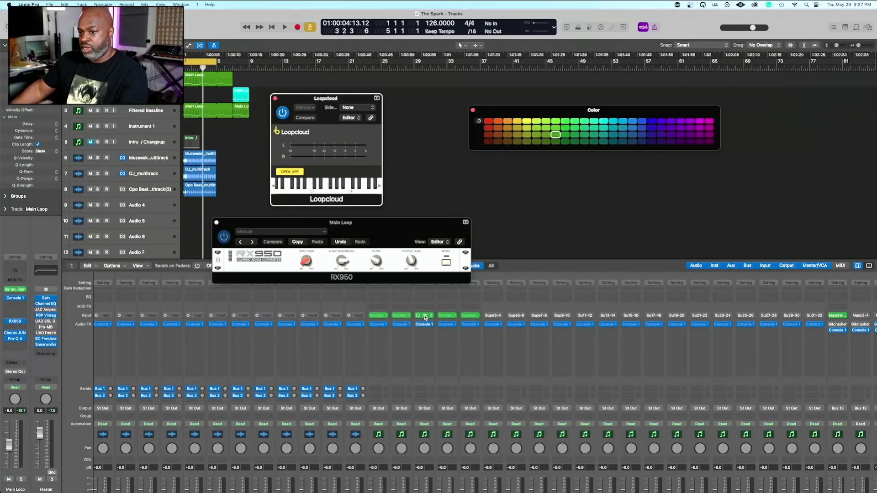
left_click(291, 173)
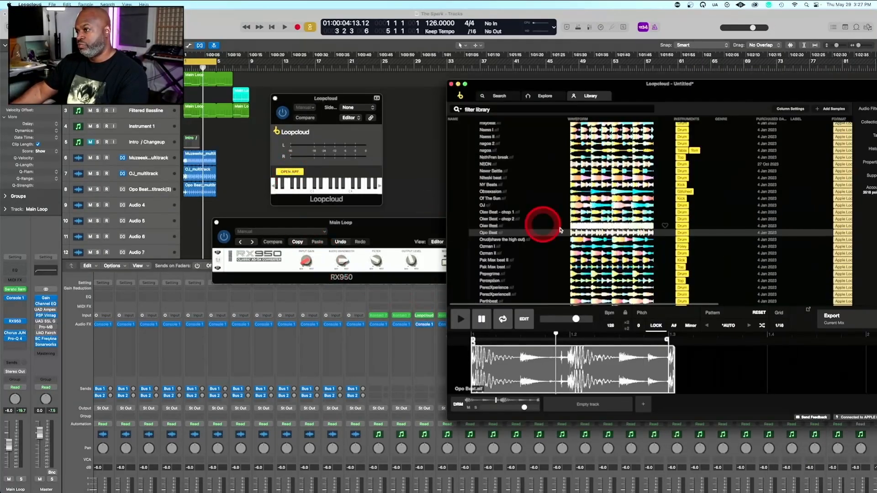
left_click_drag(616, 84, 496, 65)
Search Loopcloud for "yam kick", restrict the results to loops in My Sounds and load YAM_127_Kicks
left_click(379, 76)
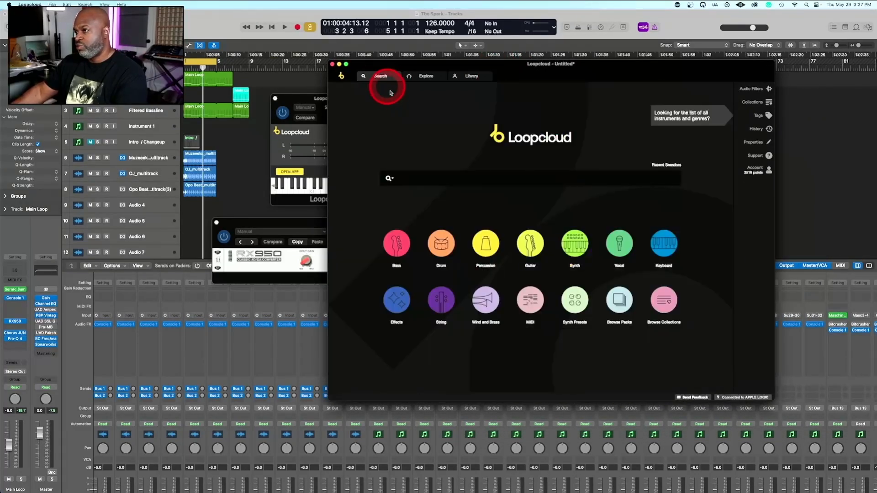
left_click(433, 180)
type("yam kick")
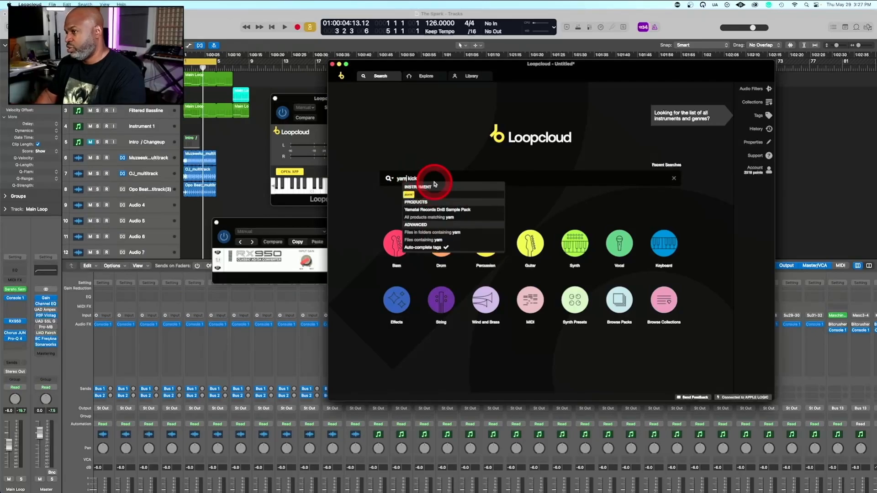
key("Return")
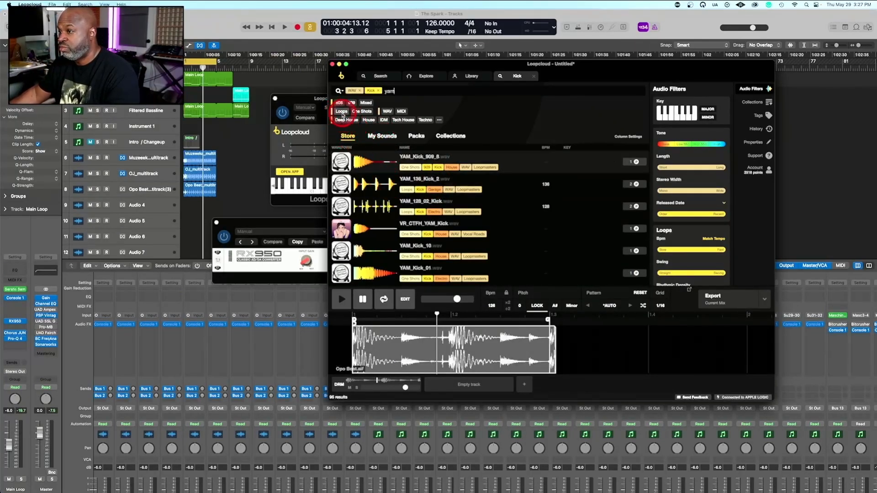
left_click(342, 111)
left_click(382, 136)
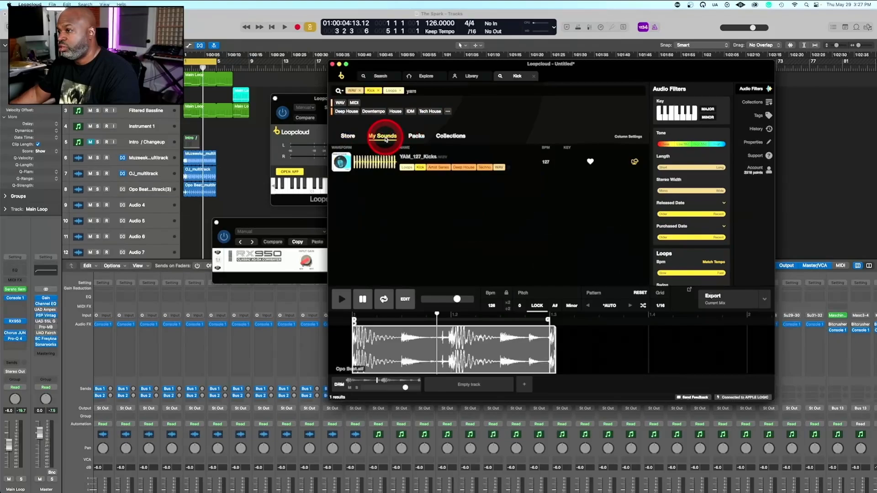
left_click(375, 162)
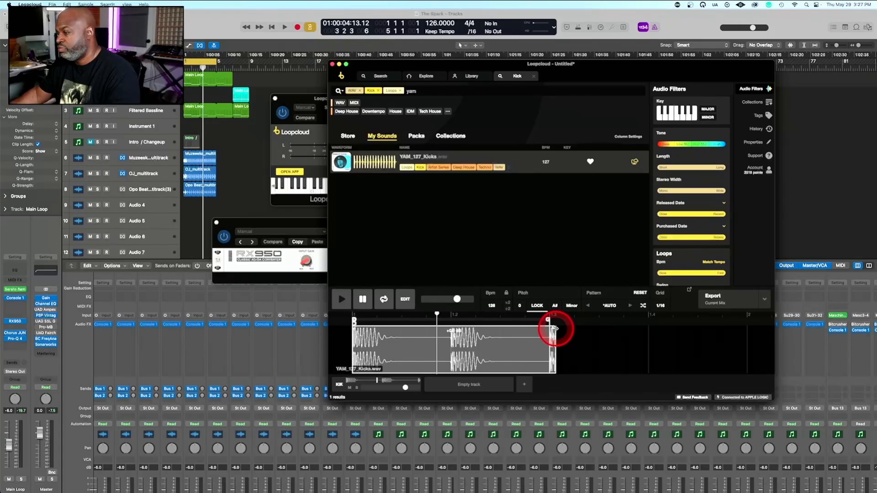
Extend the YAM_127_Kicks clip and the playback range to cover four kicks, and audition the loop
left_click_drag(555, 328, 721, 329)
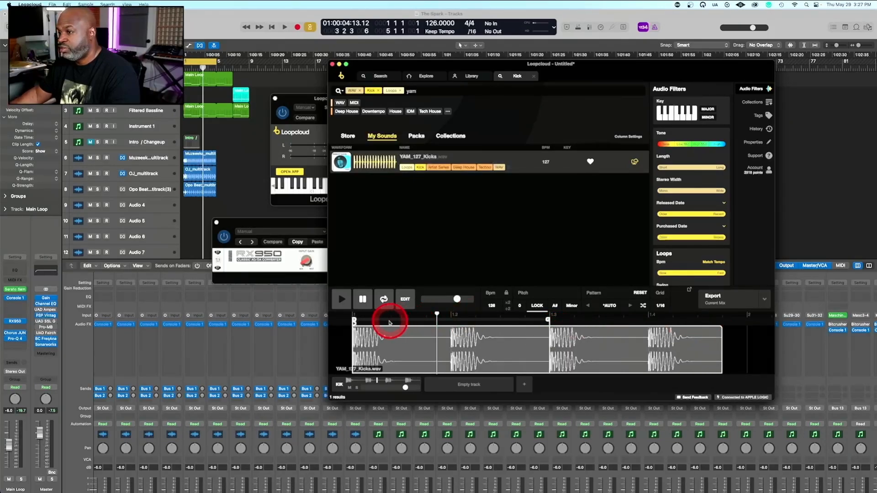
left_click(342, 300)
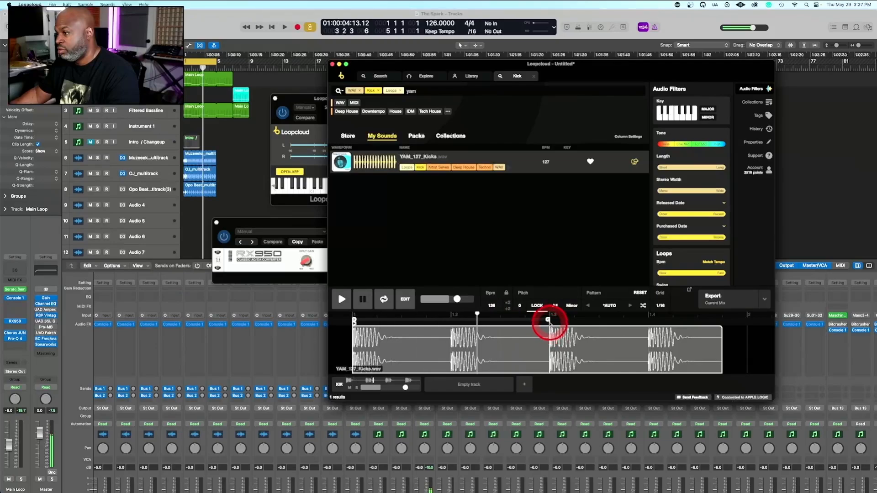
left_click_drag(548, 321, 714, 326)
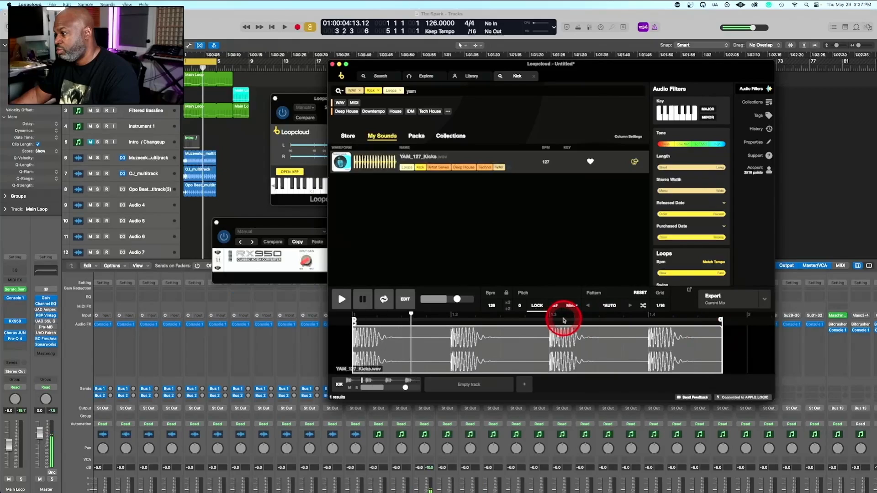
left_click(364, 300)
key("space")
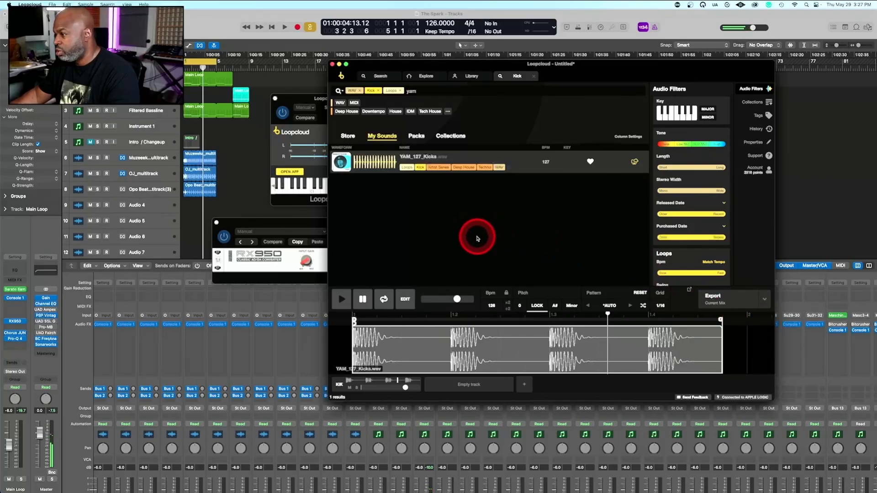
Play the Logic project and start the Loopcloud kick loop alongside it to hear them together
left_click(251, 201)
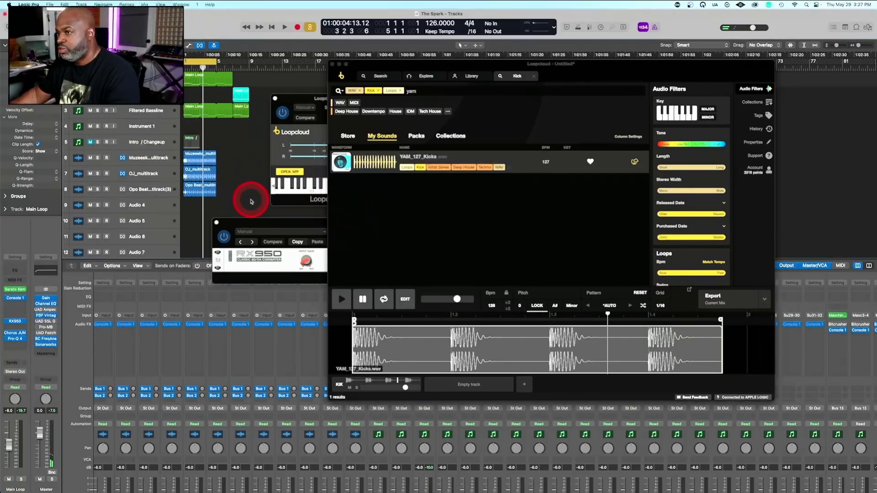
key("space")
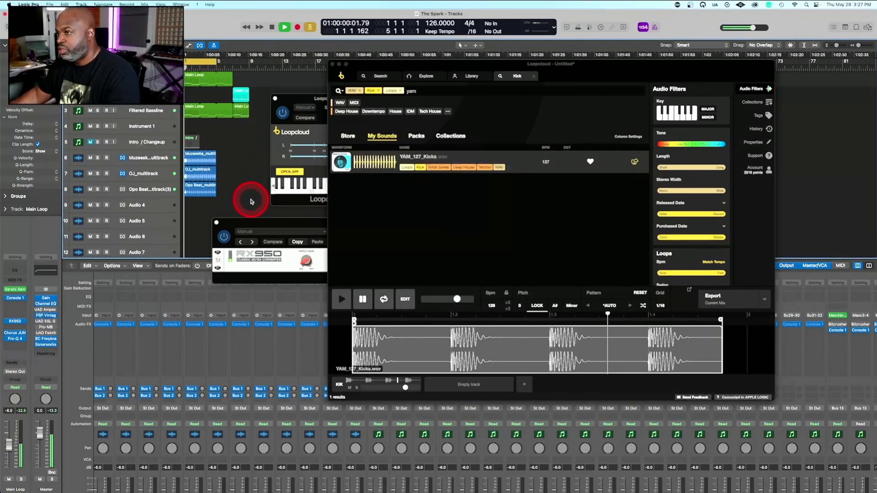
left_click(343, 300)
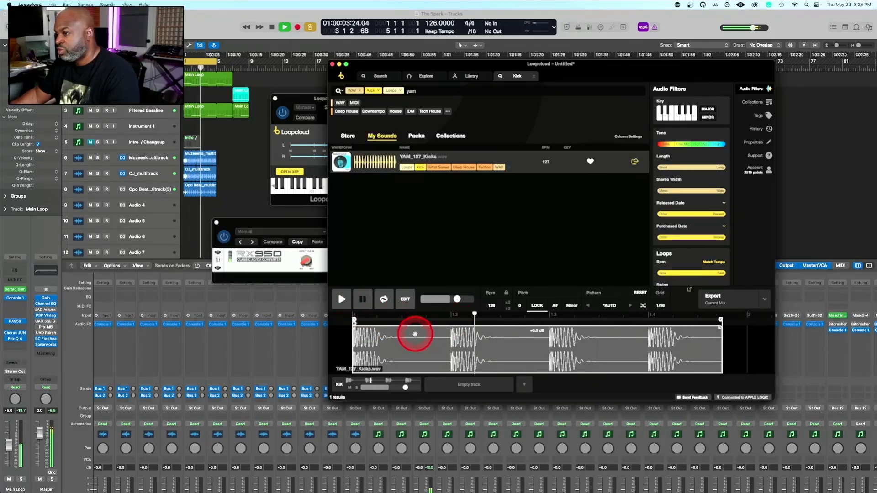
Try shifting the kick clip, realign it with the bar start and extend it and the playback range to bar 2
mouse_move(414, 332)
left_mouse_down()
mouse_move(392, 333)
mouse_move(423, 327)
left_mouse_up()
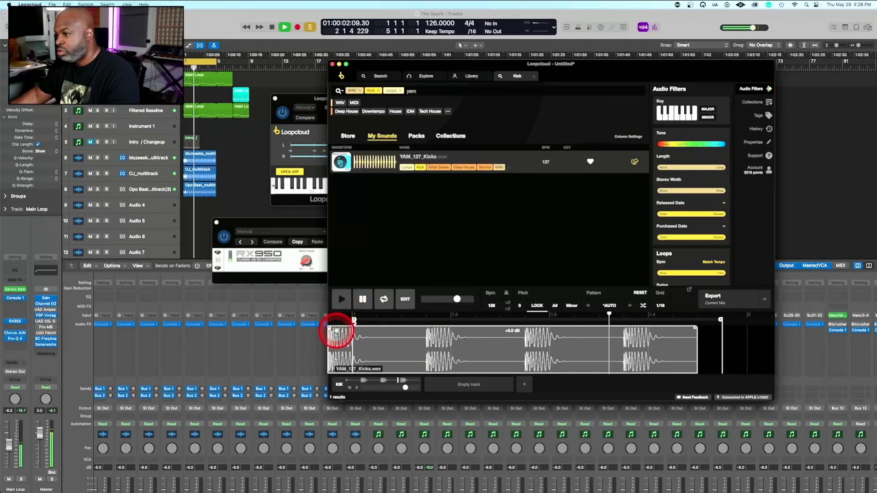
left_click_drag(336, 331, 364, 330)
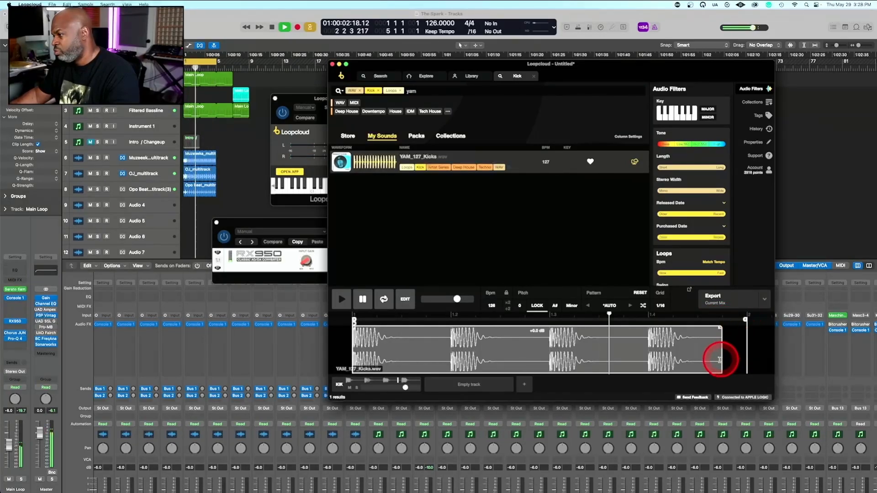
left_click_drag(722, 365, 750, 363)
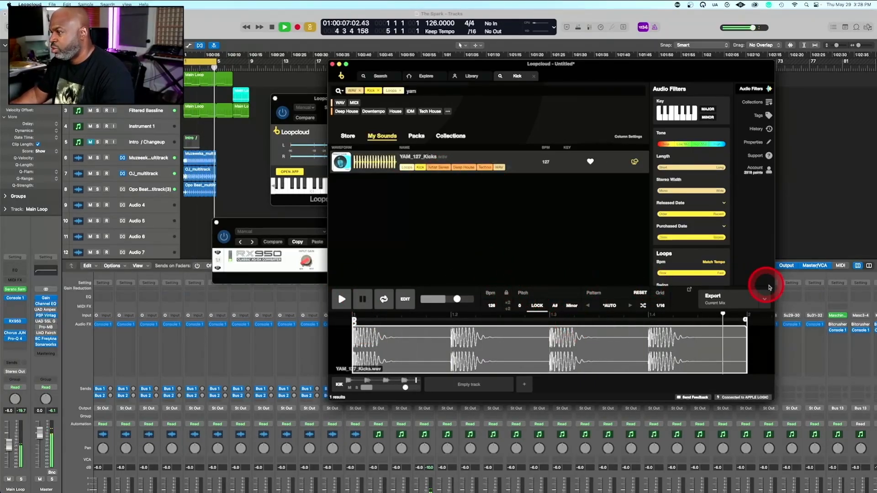
Place the YAM_127_Kicks loop from Loopcloud at bar 1 of the Audio 4 track, keeping the track format, and play it with the project
left_click_drag(732, 307, 183, 207)
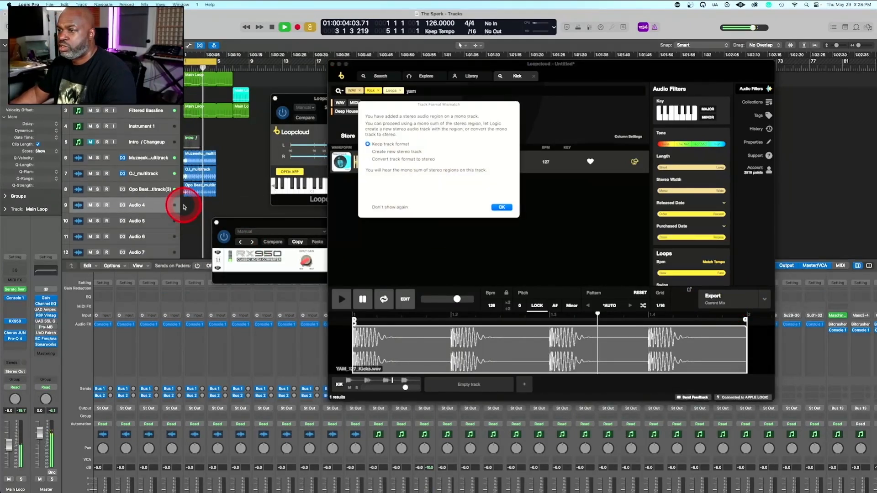
left_click(503, 207)
key("space")
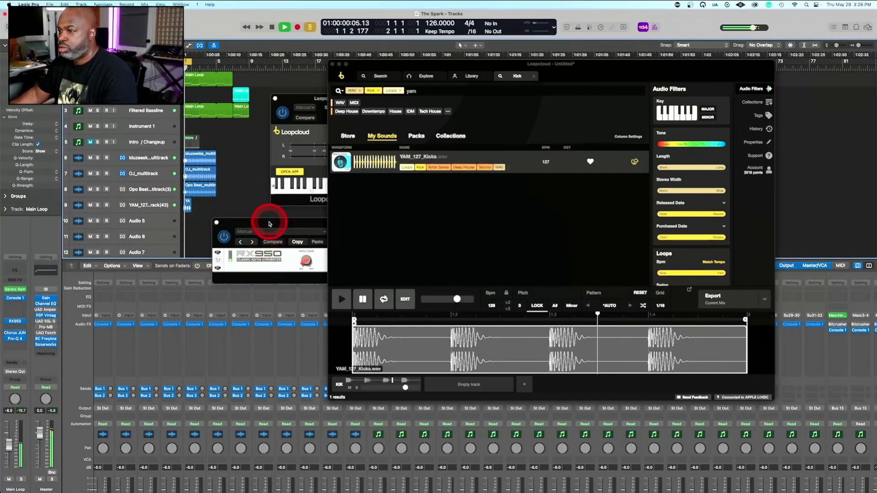
Move the RX950 window clear of the track regions and lower its Filter on Main Loop during playback
left_click_drag(272, 222, 355, 59)
left_click_drag(462, 97, 467, 116)
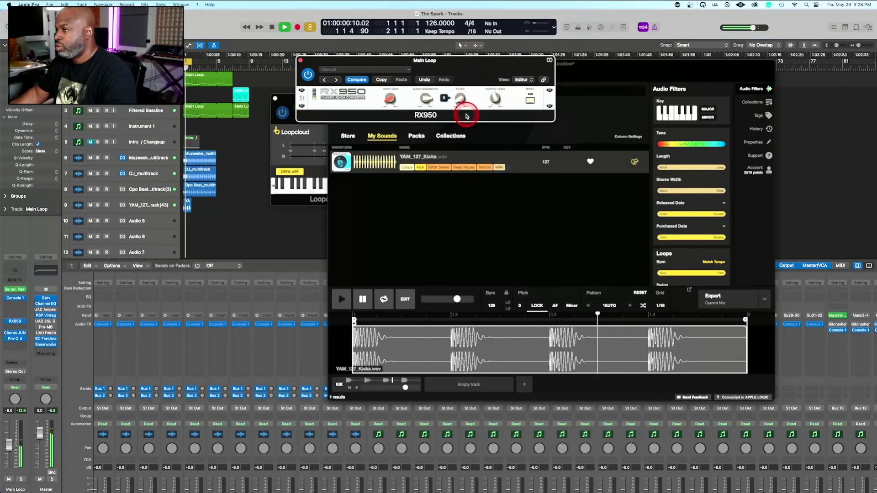
key("space")
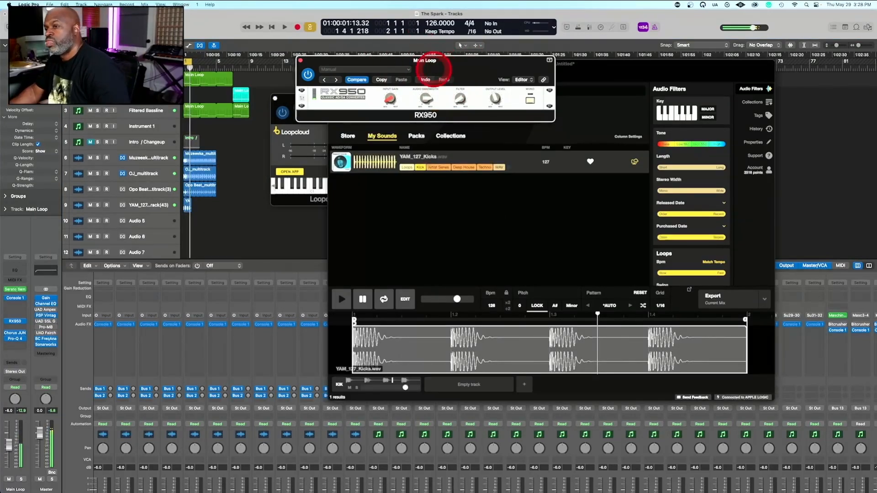
Select the new kick region on track 9 and minimise the Loopcloud app
left_click(185, 209)
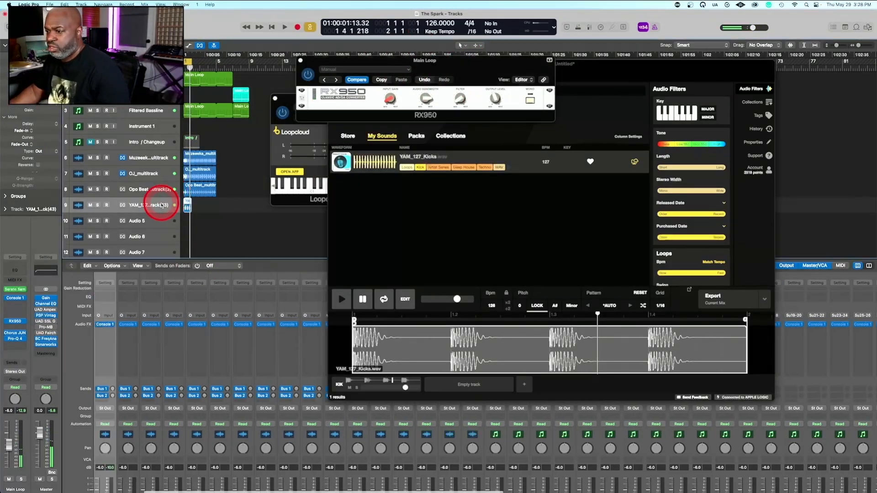
left_click(635, 72)
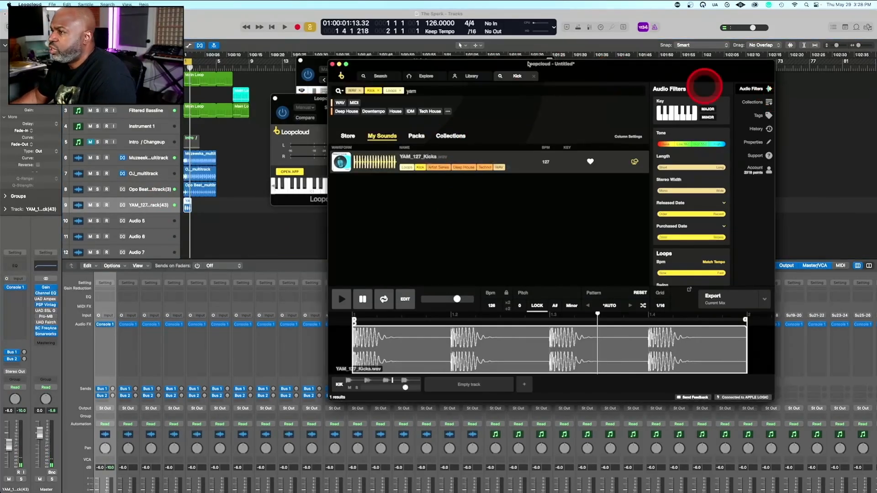
left_click(339, 65)
left_click(333, 224)
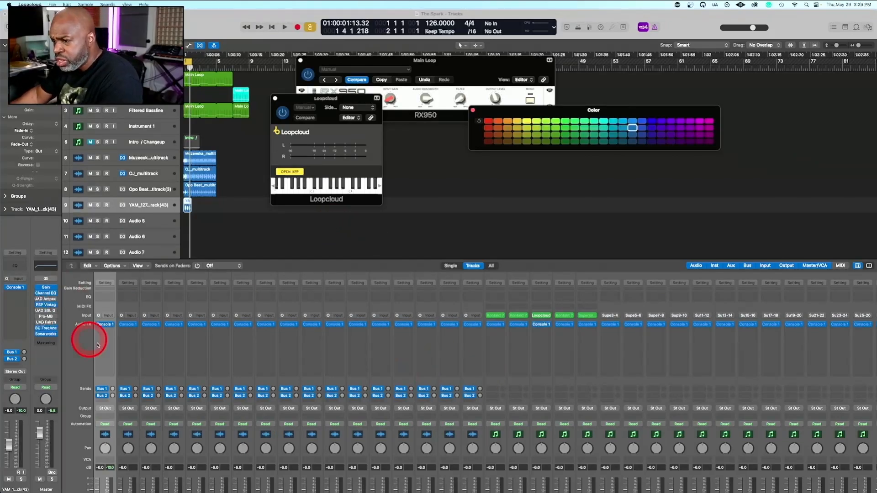
Insert a Bitcrusher from the Distortion plug-ins ahead of Console 1 on the kick track
left_click(106, 324)
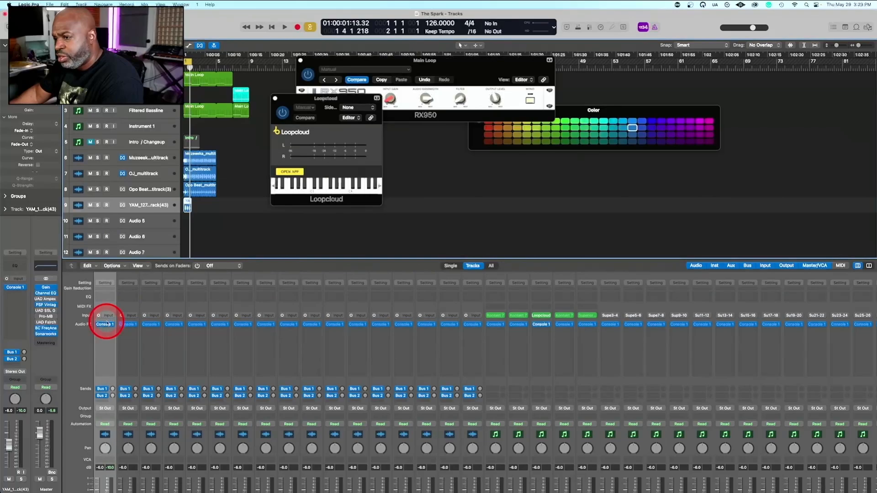
left_click(106, 324)
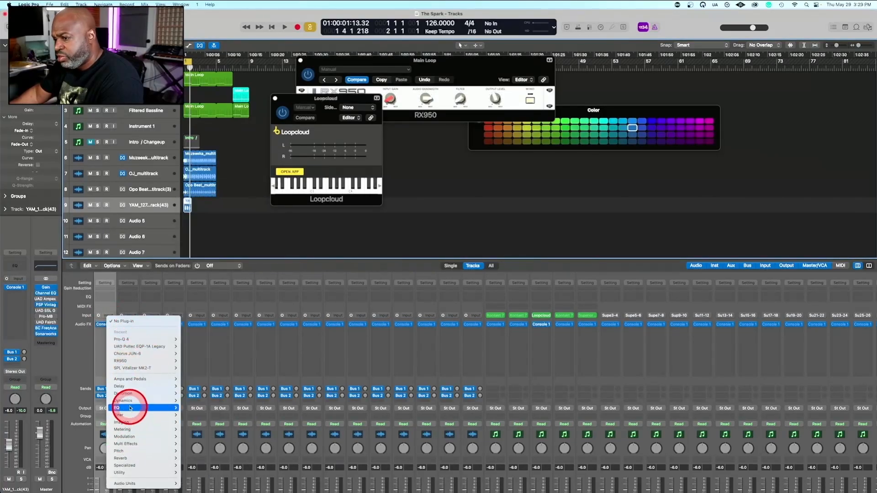
mouse_move(131, 417)
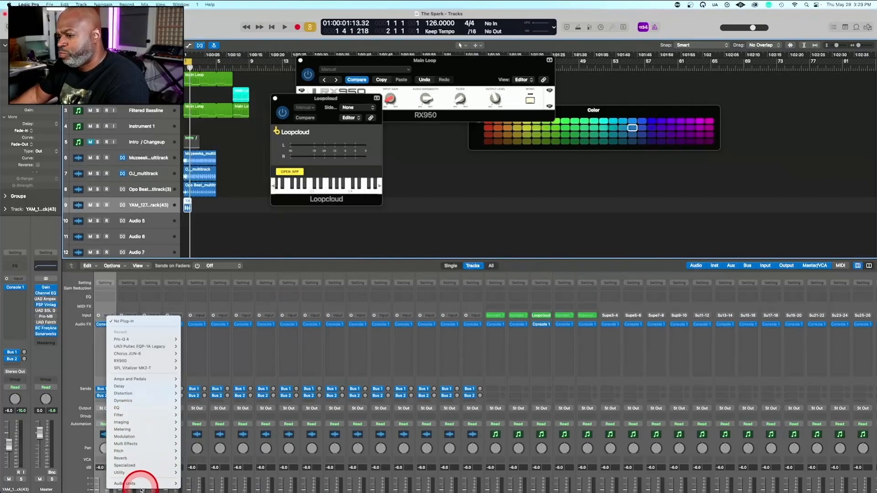
mouse_move(137, 483)
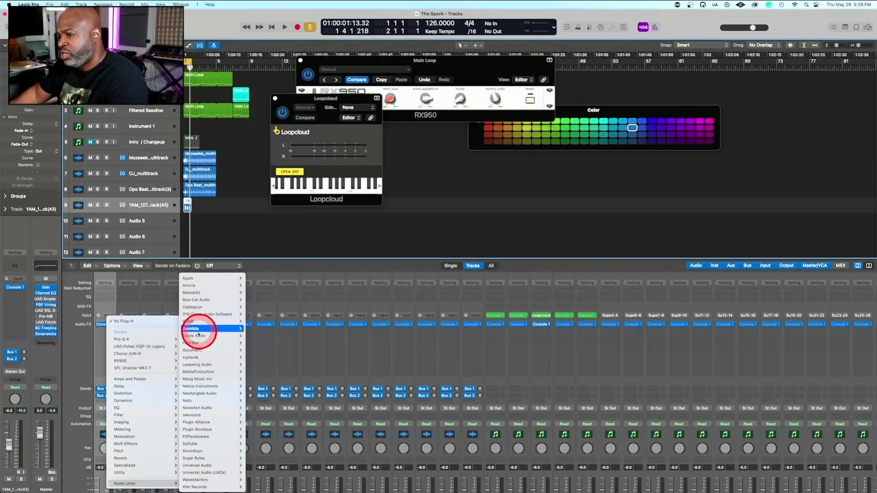
mouse_move(151, 393)
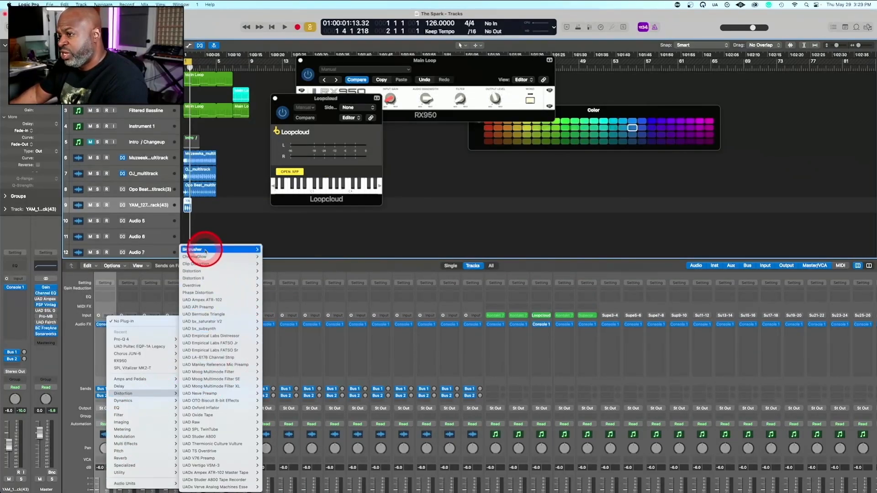
mouse_move(206, 251)
left_click(271, 250)
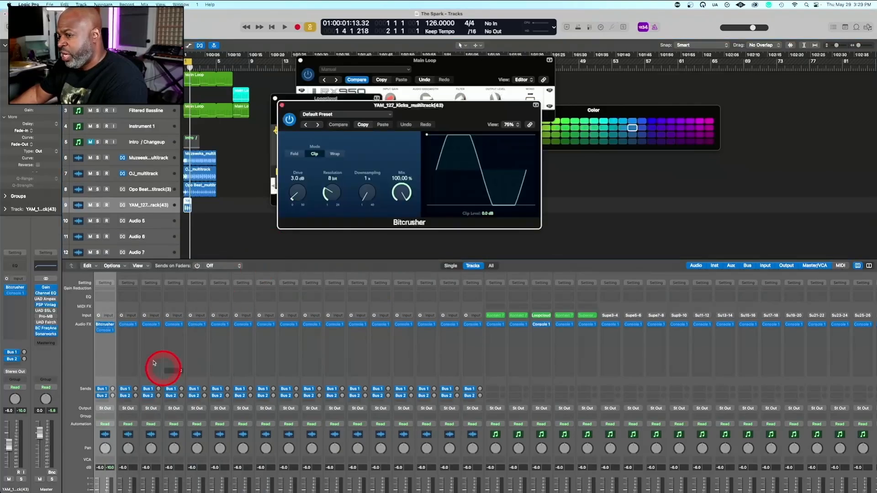
Set the kick track's Bitcrusher to 3.5 dB drive and 12 bit resolution, and audition the kick
left_click(106, 326)
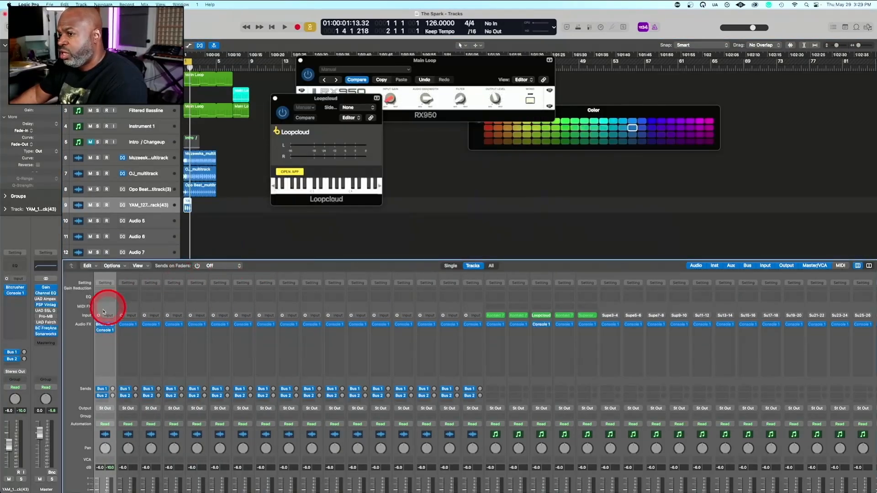
left_click(106, 326)
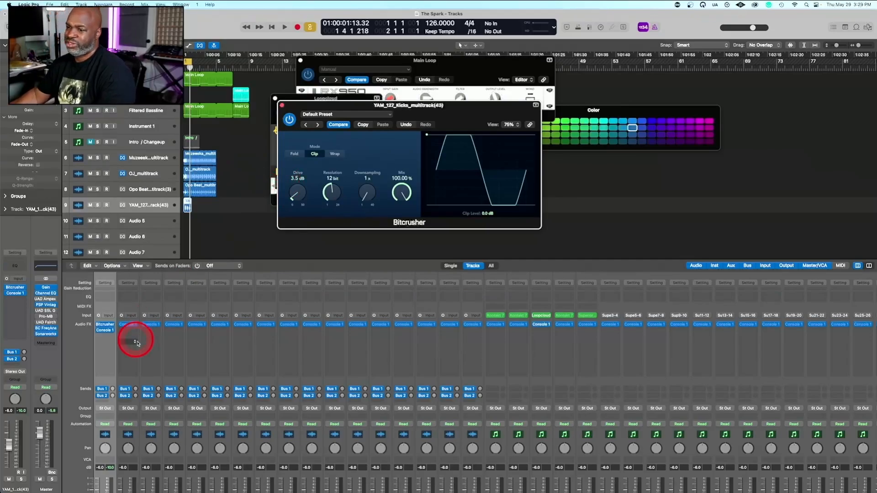
key("space")
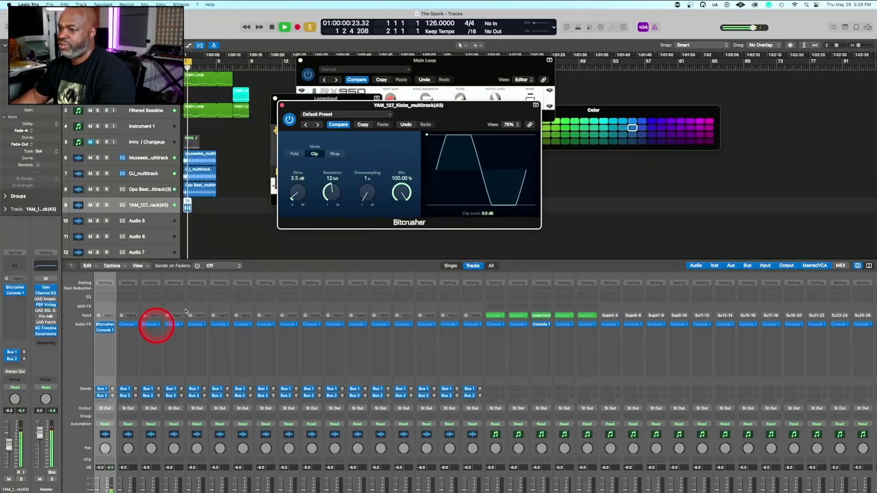
key("space")
Add a UAD Pultec EQP-1A Legacy to the kick track and raise its low-frequency boost while auditioning
left_click(102, 352)
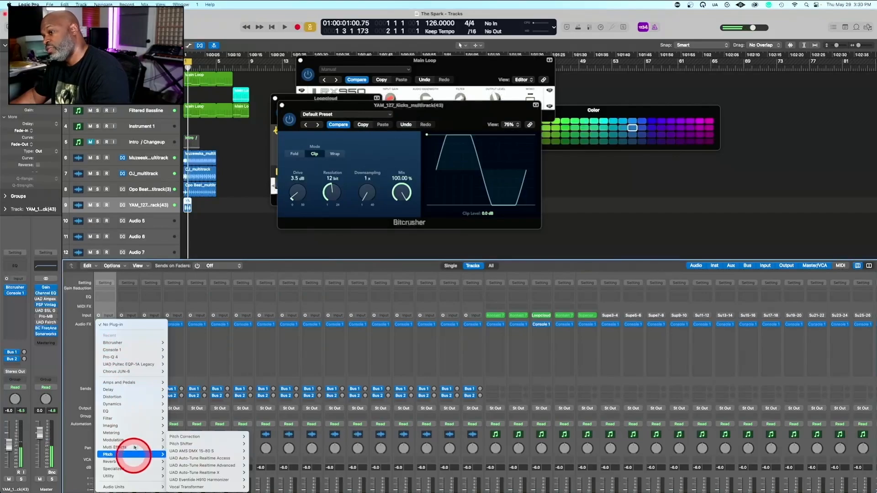
mouse_move(137, 364)
left_click(177, 364)
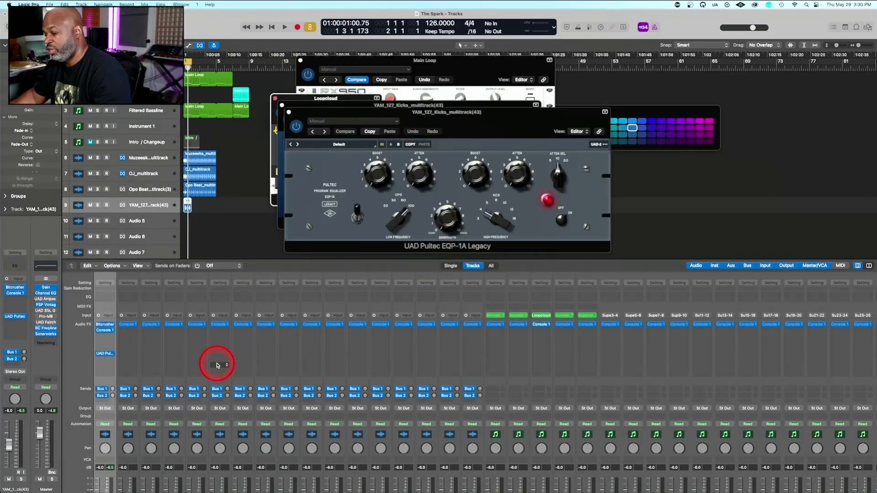
key("space")
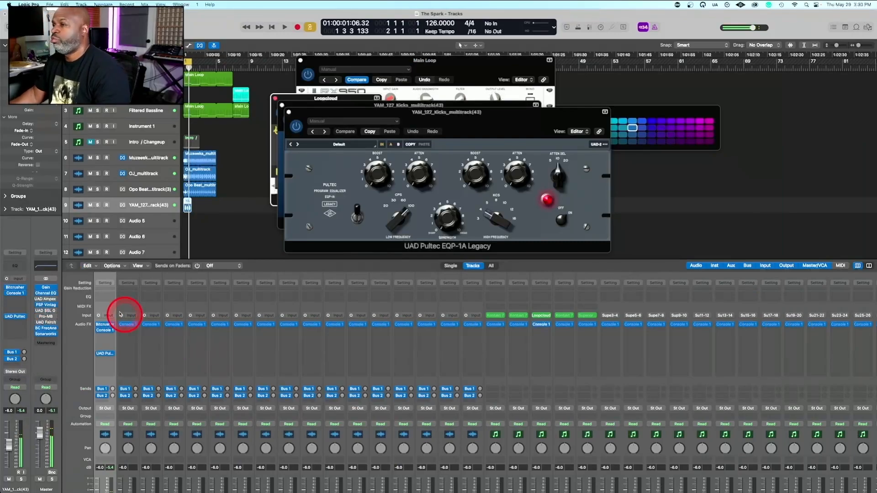
key("space")
left_click(377, 154)
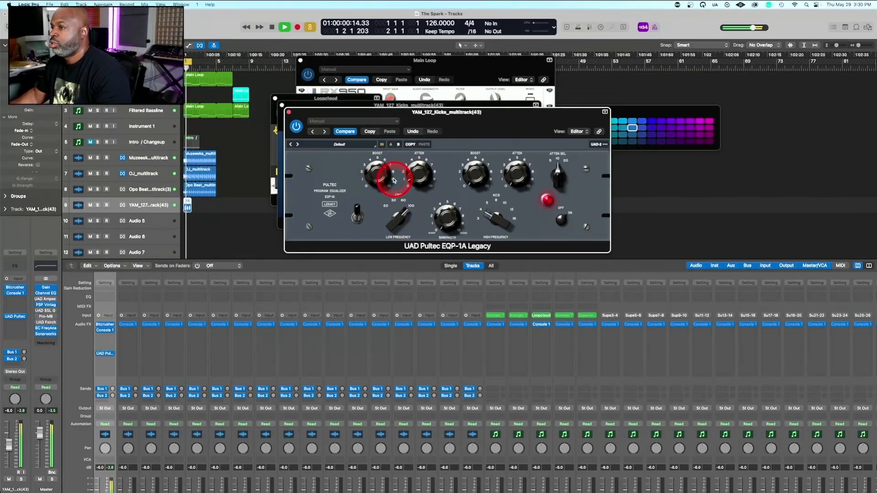
key("space")
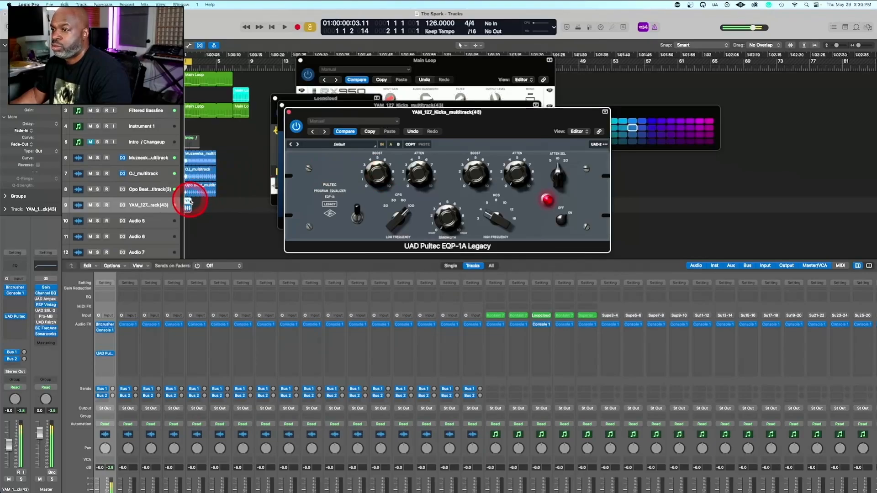
Trim the kick region to half a bar, audition it in a matching cycle range and loop it up to bar 2
left_click(190, 201)
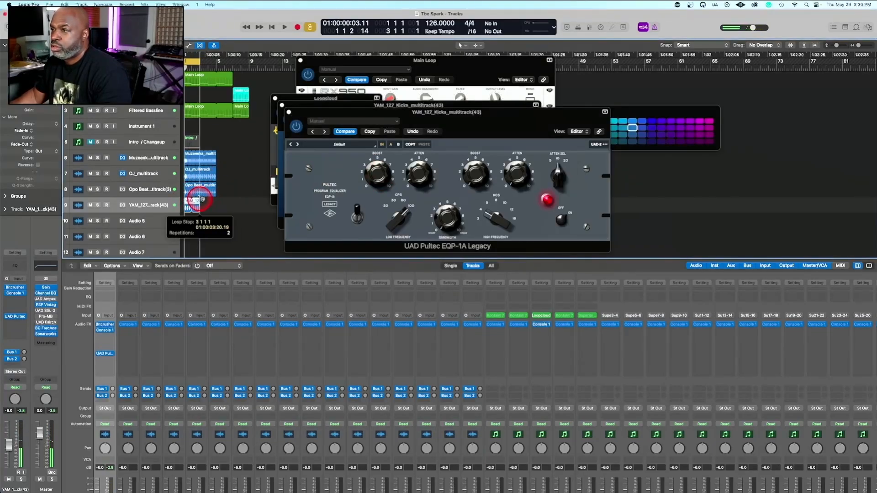
key("z")
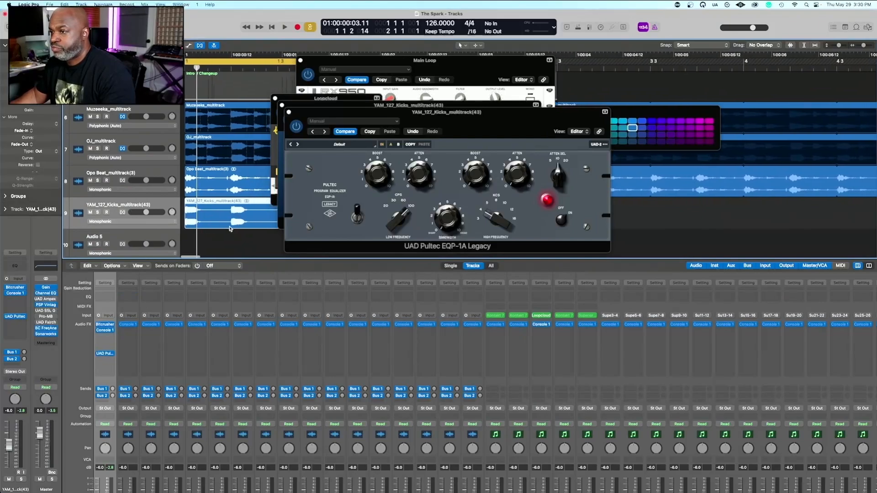
key("space")
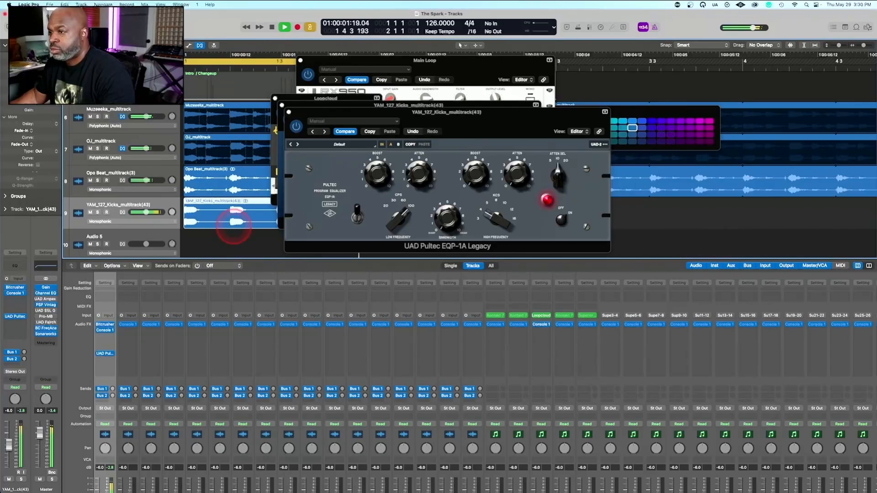
left_click(220, 245, "ctrl+alt")
key("space")
left_click(236, 240, "ctrl+alt")
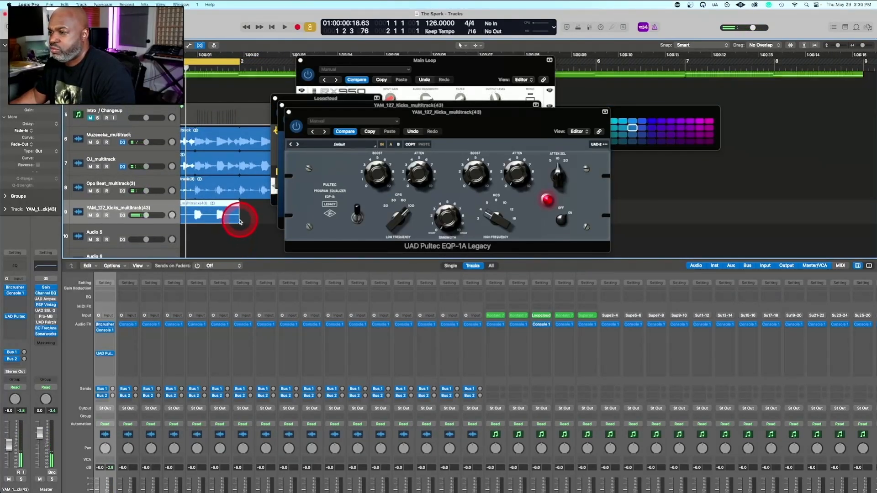
left_click_drag(238, 220, 201, 215)
key("space")
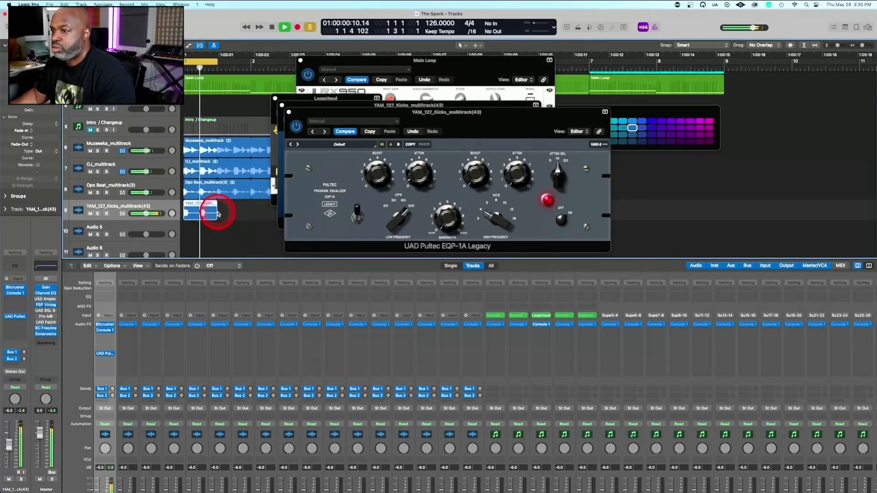
key("space")
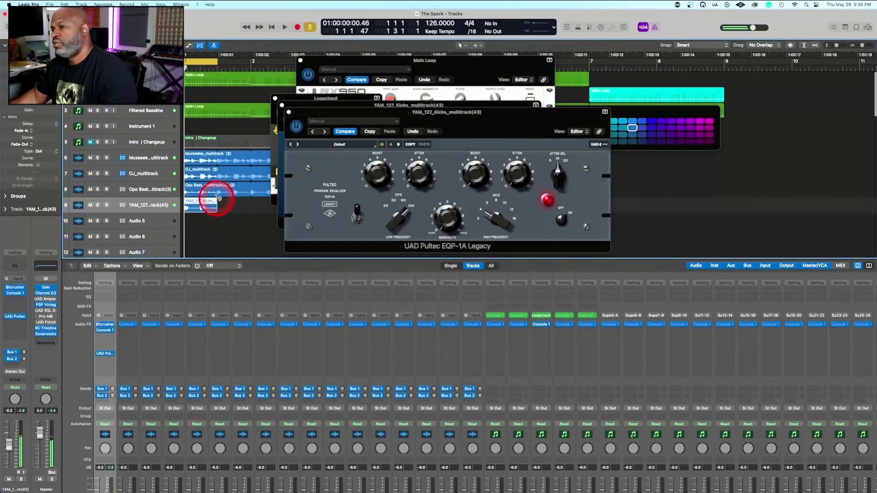
left_click_drag(220, 200, 251, 198)
Move the Pultec window off the regions and close the Bitcrusher and Loopcloud plug-in windows
left_click(314, 122)
left_click_drag(415, 122, 710, 122)
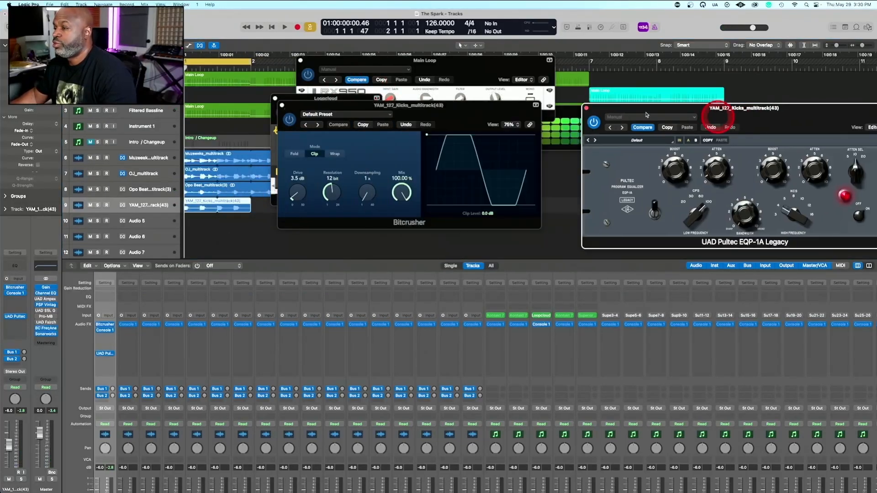
left_click(508, 124)
left_click(328, 121)
left_click(282, 106)
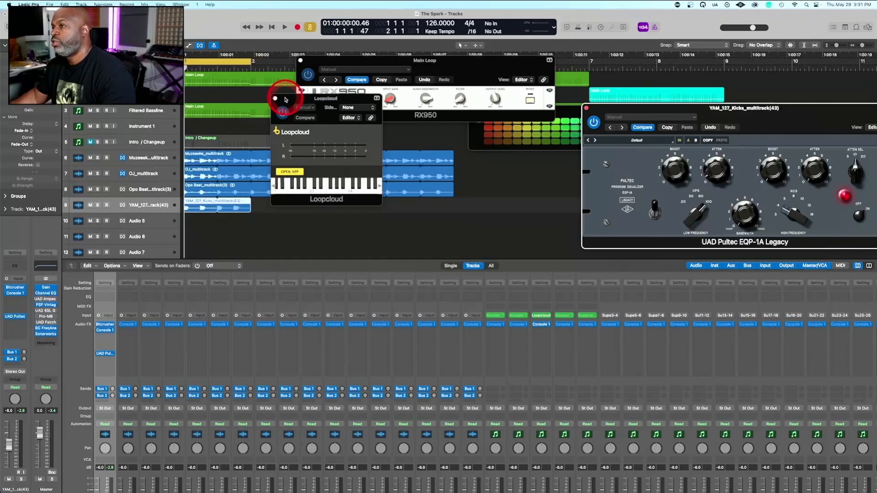
left_click_drag(274, 98, 365, 219)
left_click(355, 217)
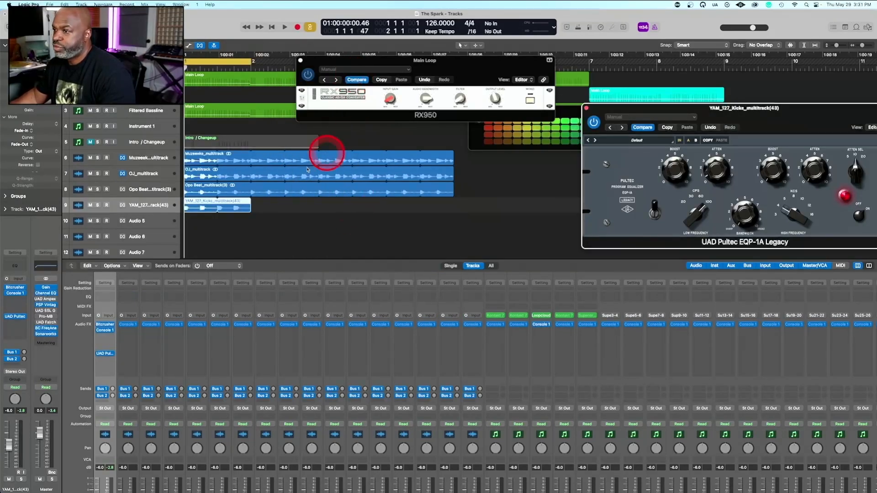
Loop the kick region up to bar 5 to match the drum loops, and play the beat while checking the mixer levels
left_click_drag(202, 211, 453, 205)
key("space")
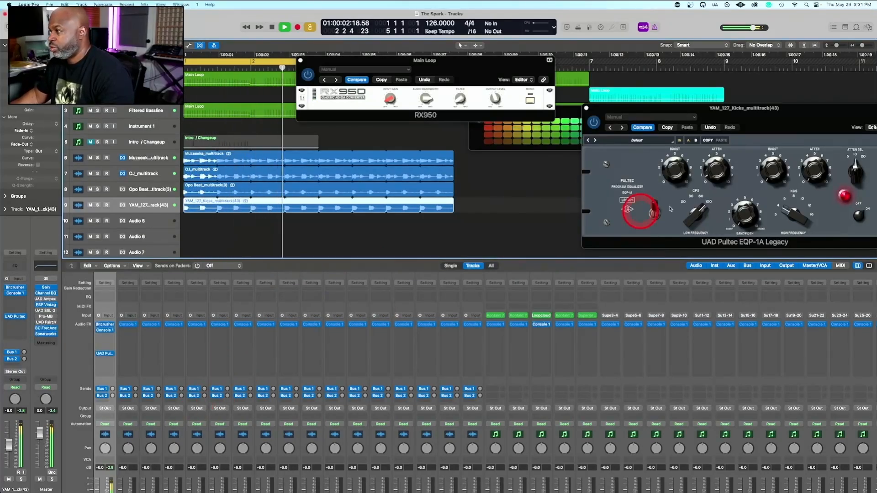
scroll(431, 363, "down", 3)
scroll(431, 363, "right", 5)
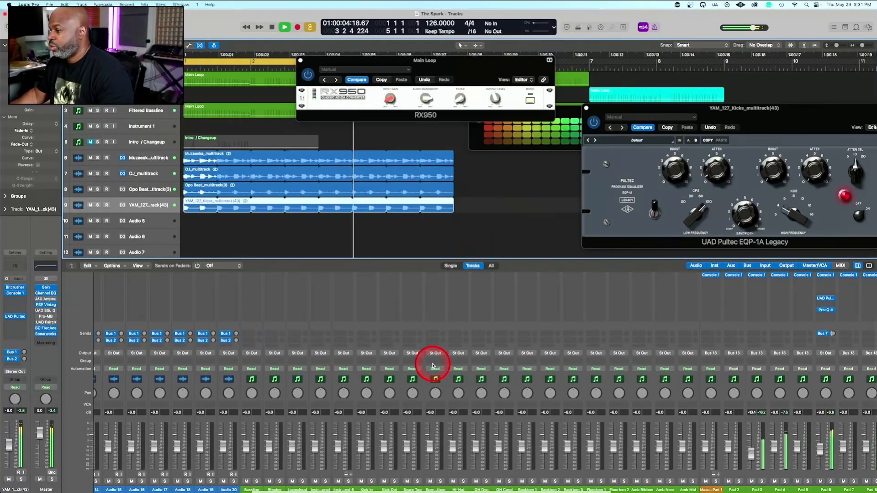
scroll(434, 365, "right", 7)
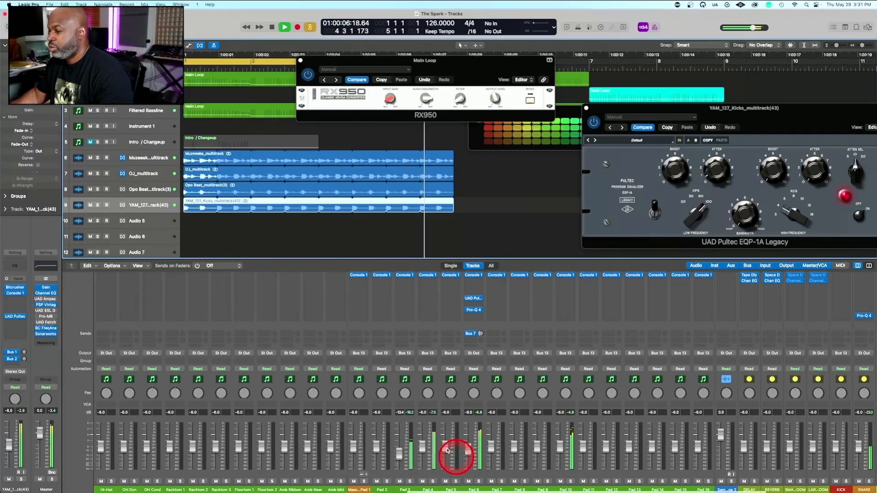
key("space")
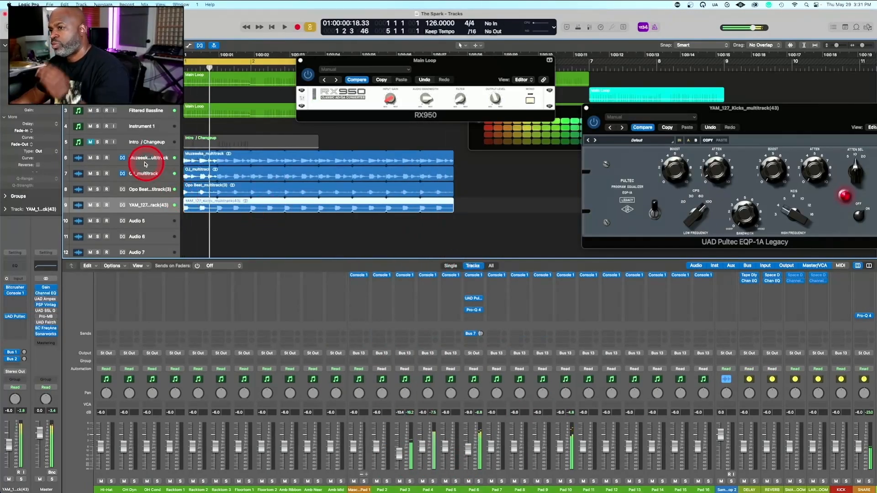
Select the OJ_multitrack track and browse the available plug-ins for an empty audio effect slot on its mixer channel
left_click(145, 174)
left_click(155, 294)
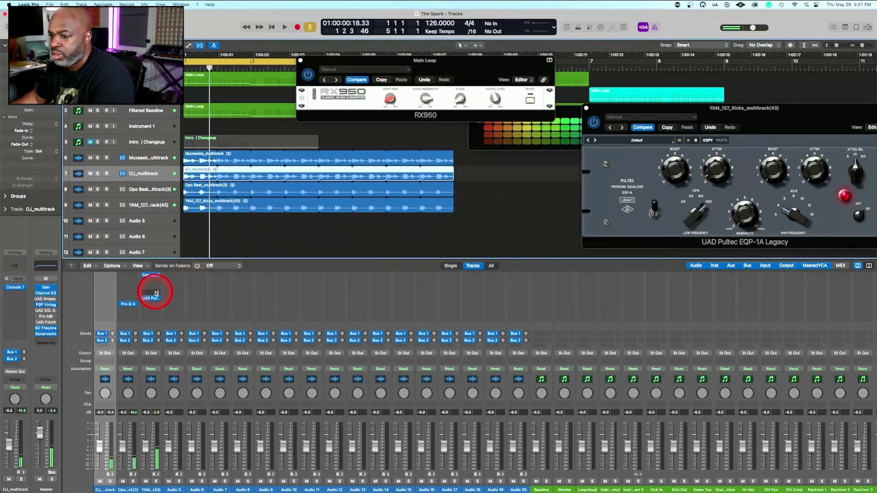
left_click_drag(155, 293, 98, 325)
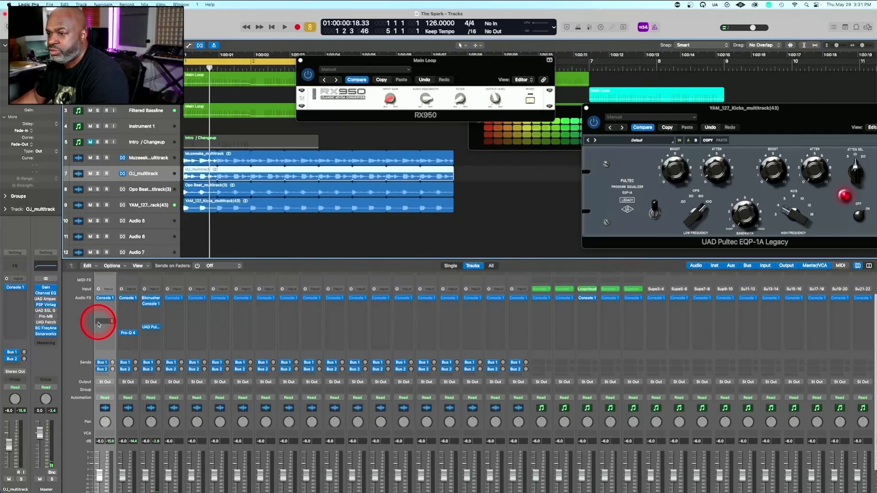
left_click(104, 322)
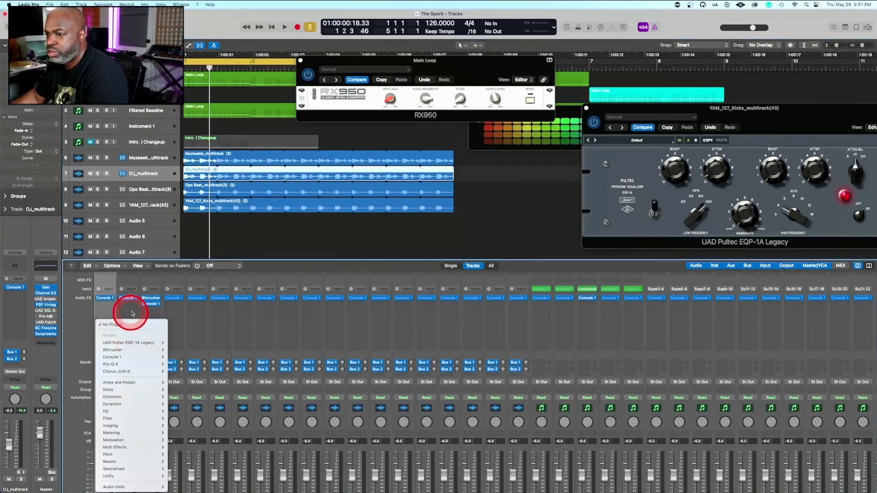
scroll(120, 334, "down", 3)
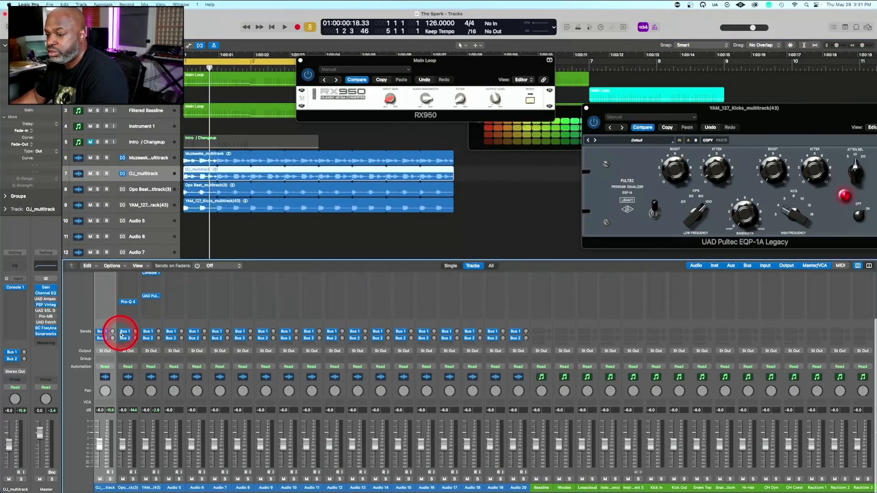
scroll(121, 335, "up", 3)
left_click(99, 316)
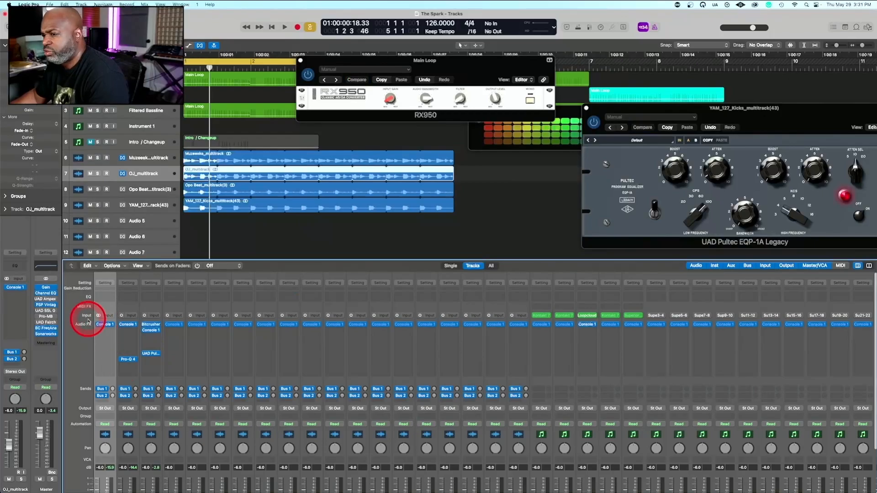
Play the beat several times while examining the plug-in slots and levels of the drum loop and kick channels
key("space")
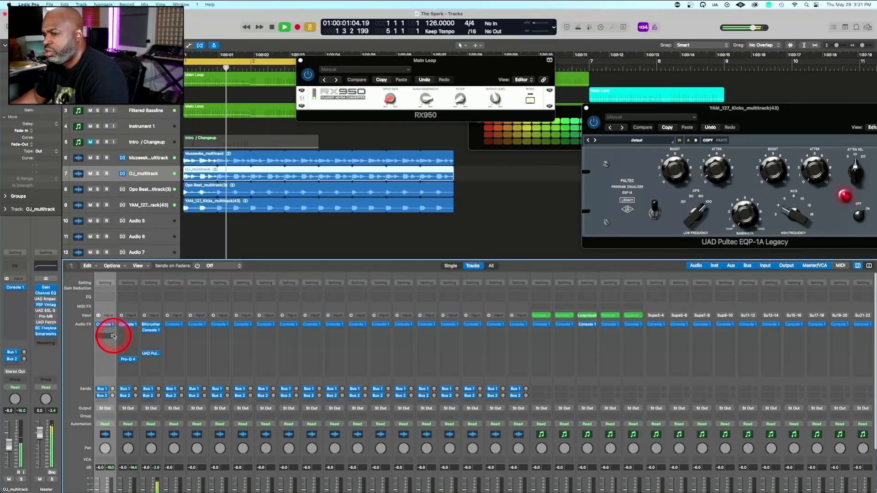
key("space")
key("space")
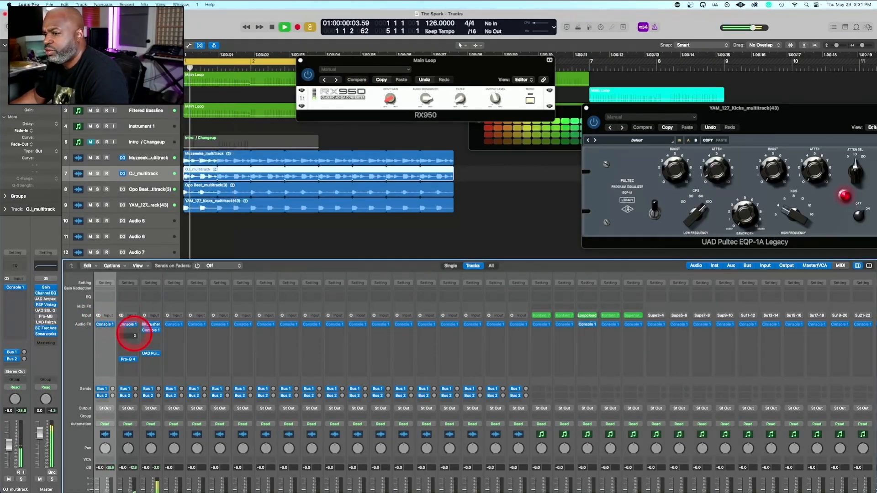
scroll(137, 347, "down", 3)
key("space")
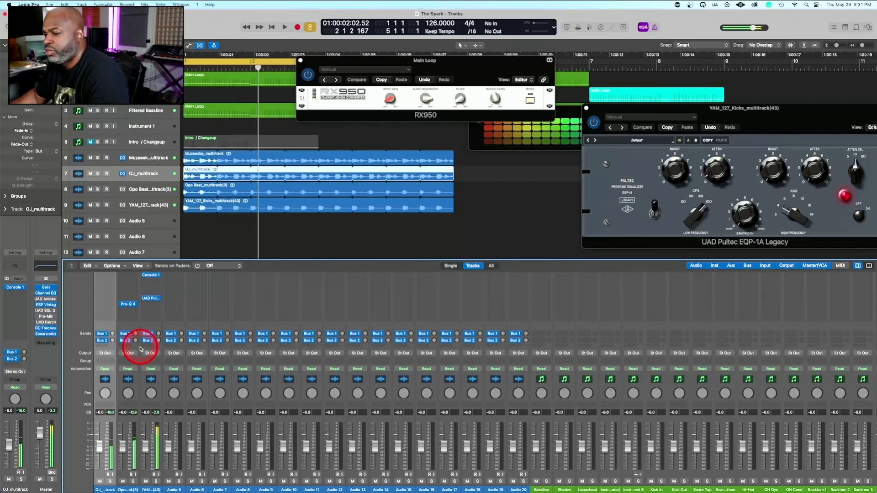
key("space")
scroll(133, 287, "up", 3)
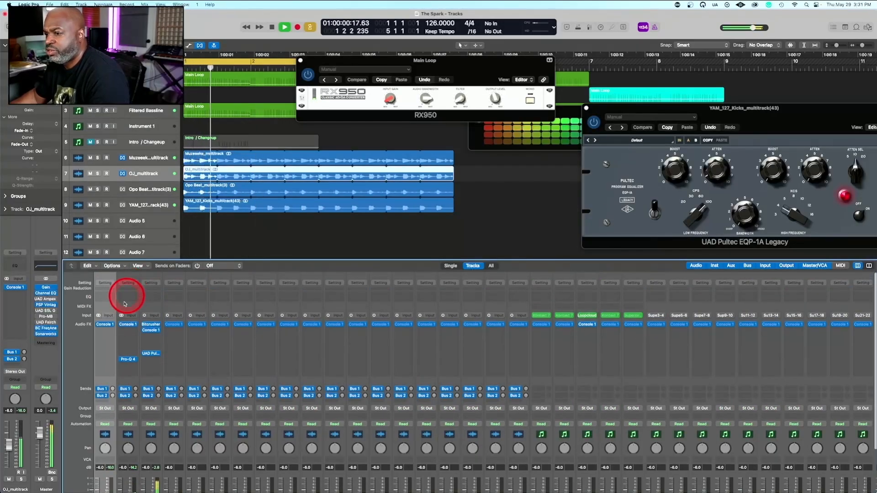
scroll(151, 330, "down", 3)
key("space")
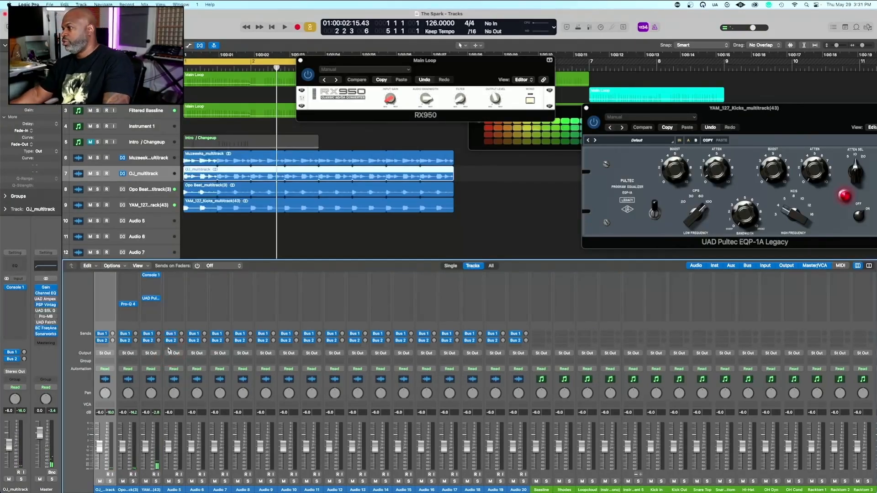
left_click(163, 344)
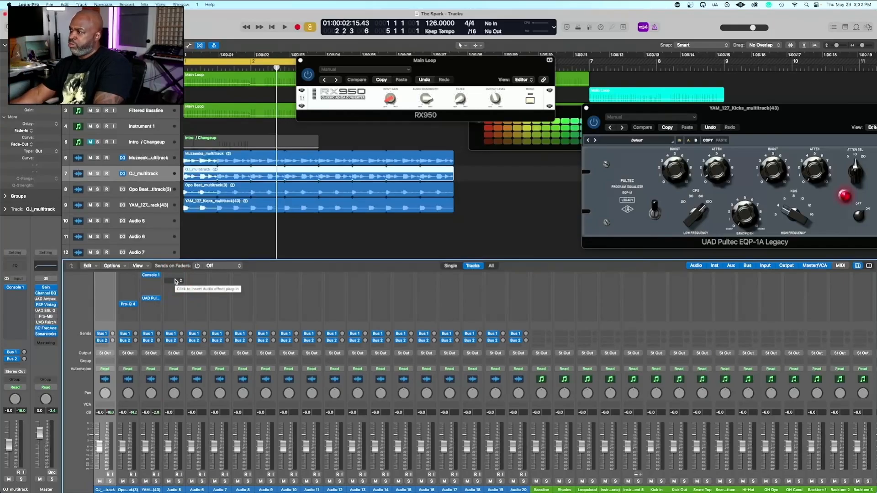
Insert the Newfangled Audio Articulate plug-in in stereo on the OJ_multitrack channel while the beat plays
key("space")
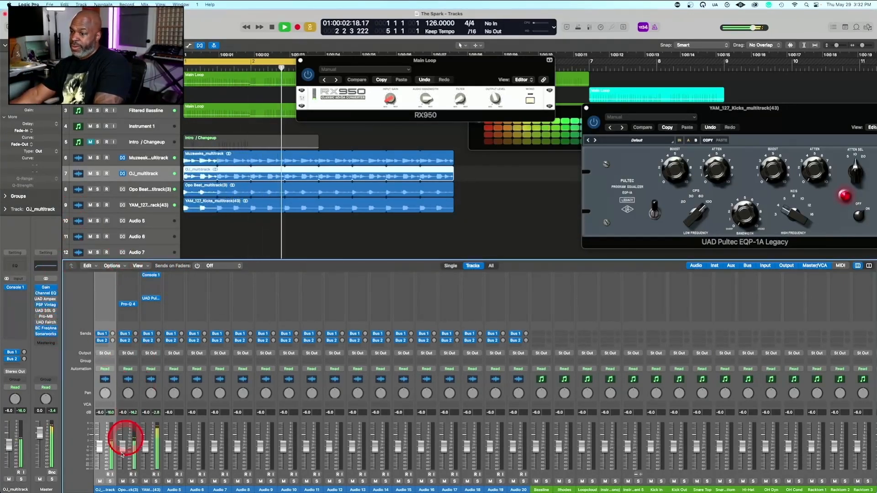
left_click(101, 293)
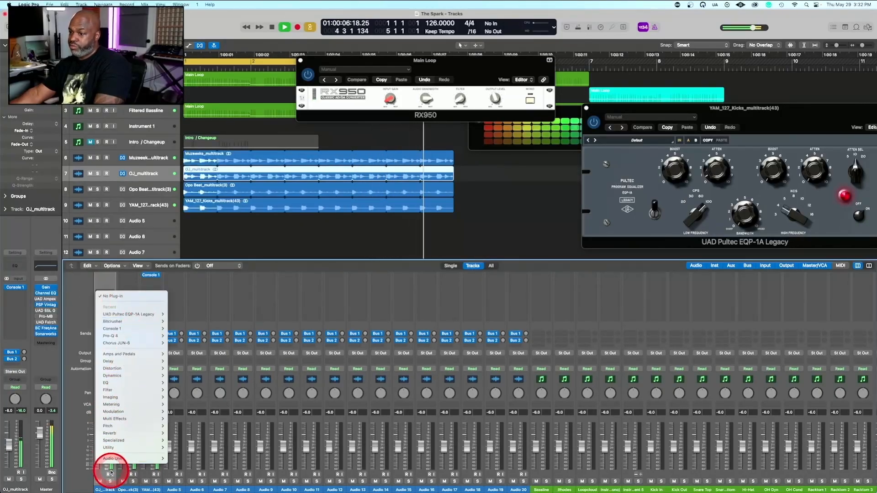
mouse_move(115, 462)
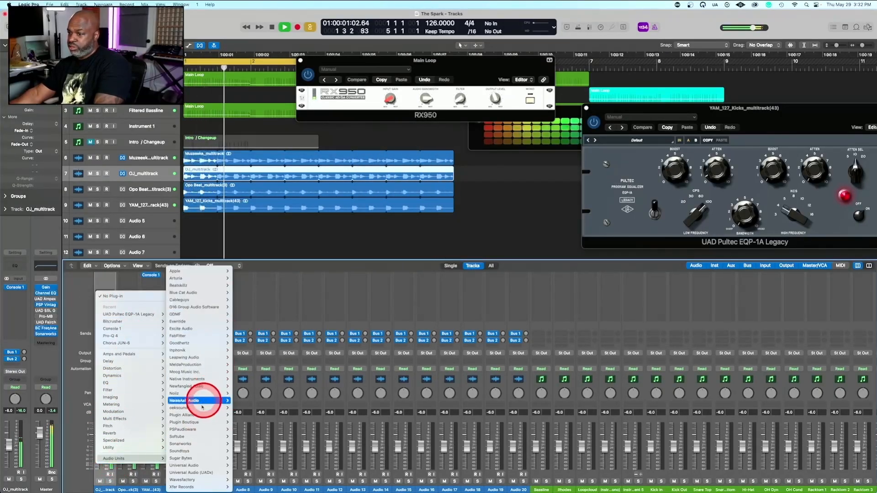
mouse_move(205, 368)
mouse_move(198, 386)
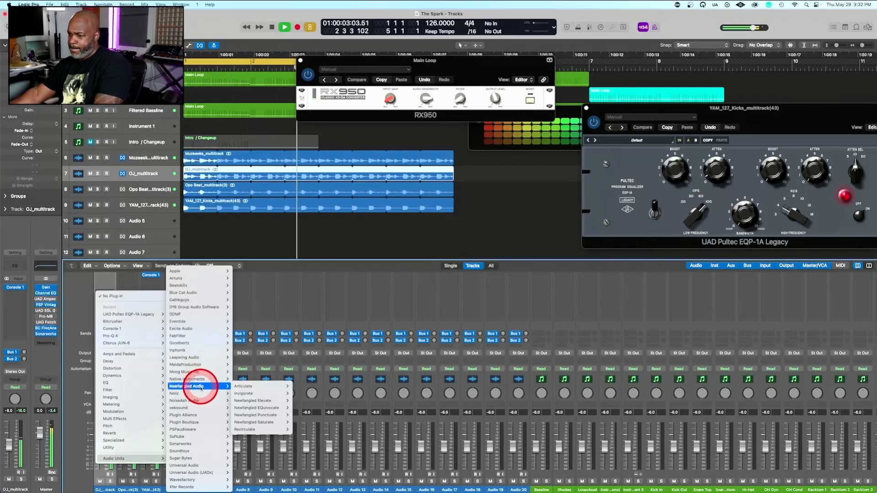
mouse_move(247, 388)
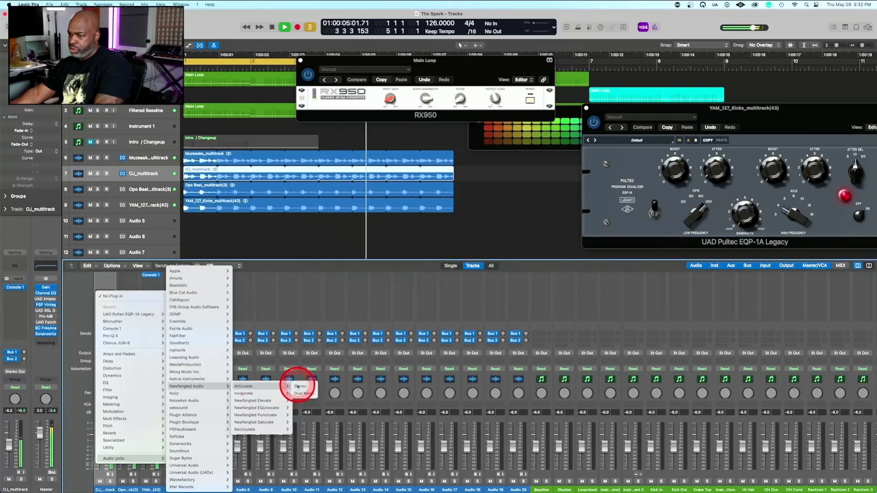
left_click(299, 387)
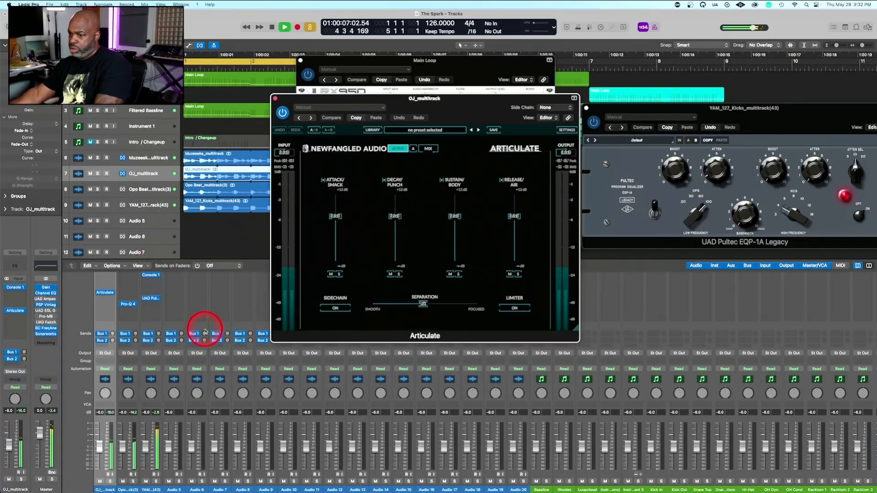
Browse Articulate's presets and load Demuir's Theme (808 Designer) for the OJ_multitrack loop
left_click(434, 130)
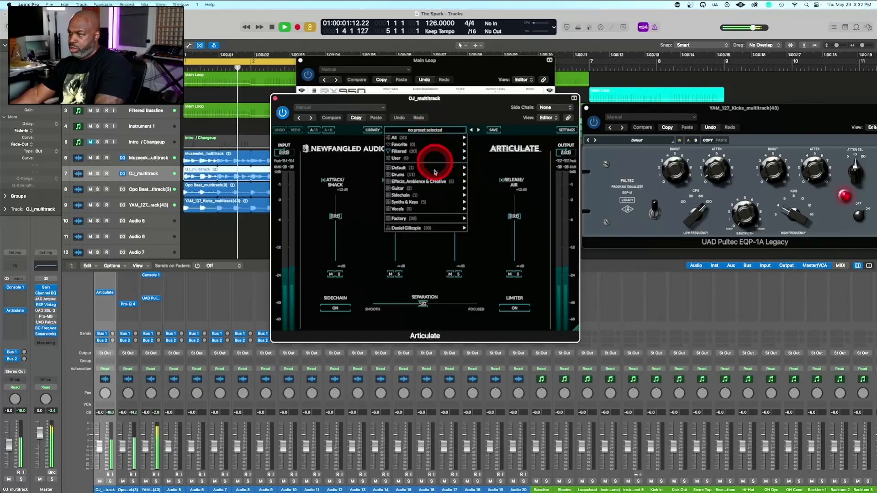
left_click(335, 108)
left_click(330, 248)
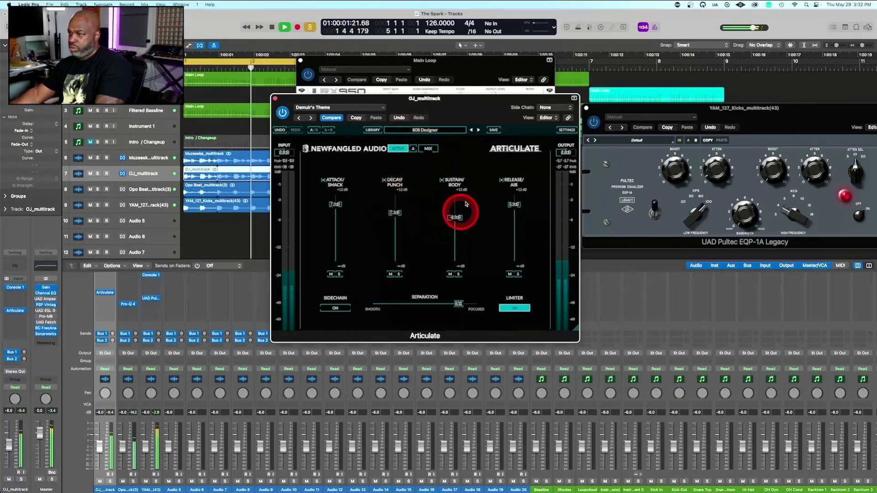
Raise Articulate's Decay/Punch on OJ_multitrack and slightly lower its Attack/Smack, Sustain/Body, Release/Air and Separation
left_click_drag(337, 207, 337, 214)
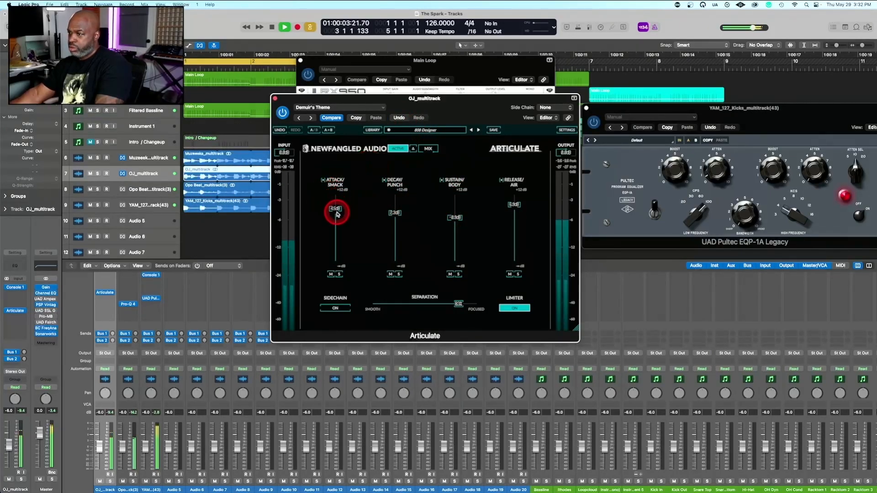
left_click_drag(398, 211, 399, 198)
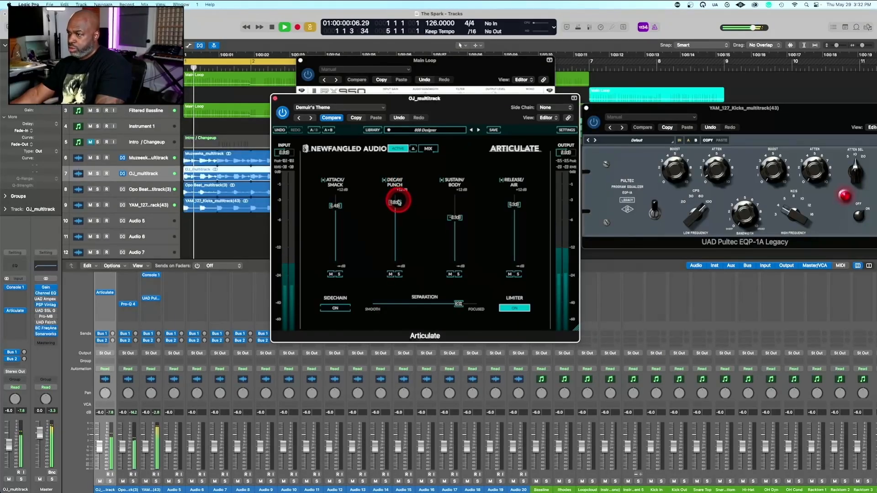
mouse_move(459, 218)
left_mouse_down()
mouse_move(456, 229)
mouse_move(457, 219)
left_mouse_up()
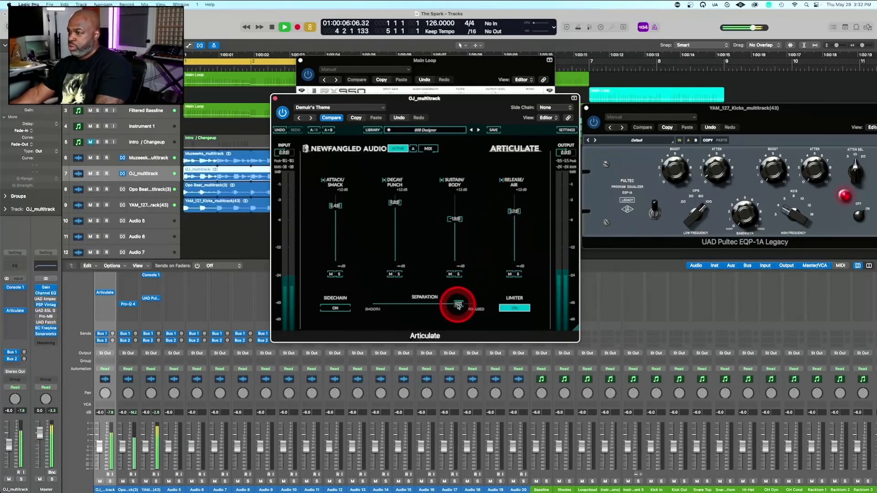
mouse_move(457, 305)
left_mouse_down()
mouse_move(490, 308)
mouse_move(424, 304)
mouse_move(454, 306)
left_mouse_up()
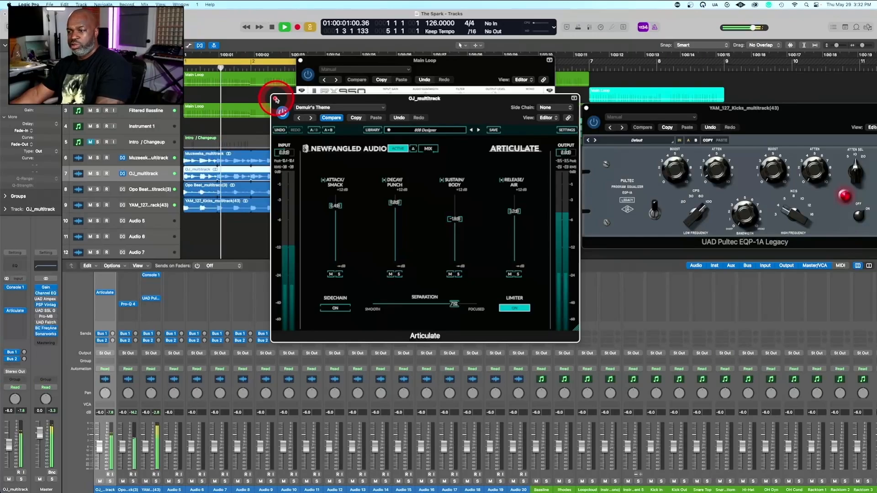
Copy the adjusted Articulate plug-in from the OJ_multitrack channel to the Opo Beat_multitrack(3) channel
mouse_move(105, 294)
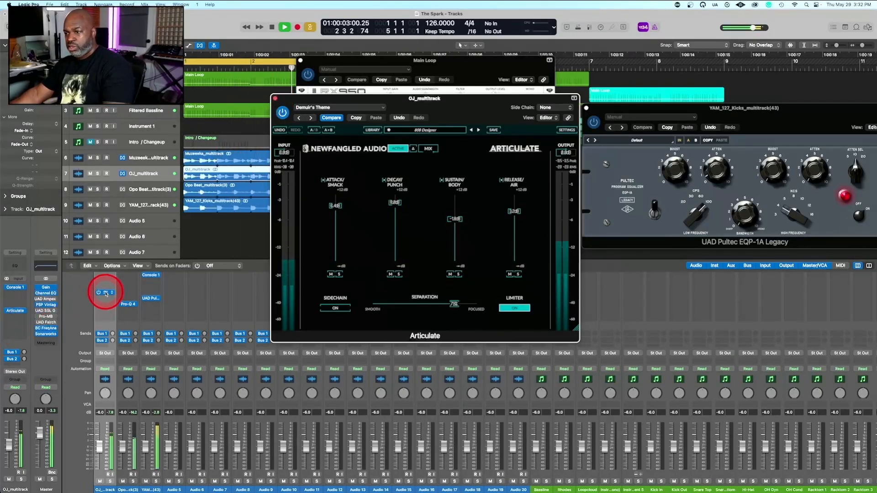
left_click(132, 293)
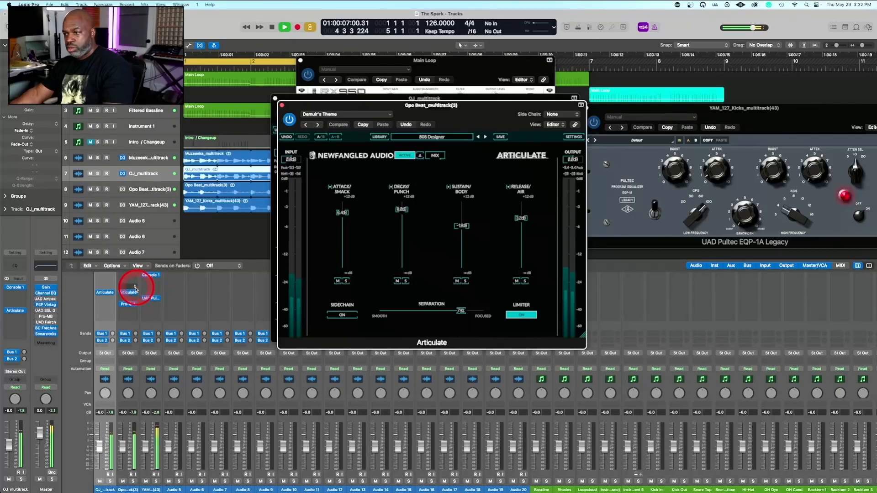
mouse_move(128, 294)
left_mouse_down()
mouse_move(146, 294)
mouse_move(129, 293)
left_mouse_up()
Select the Muzeeks_multitrack track and move Articulate from the Opo Beat_multitrack(3) channel to its channel
scroll(143, 307, "left", 5)
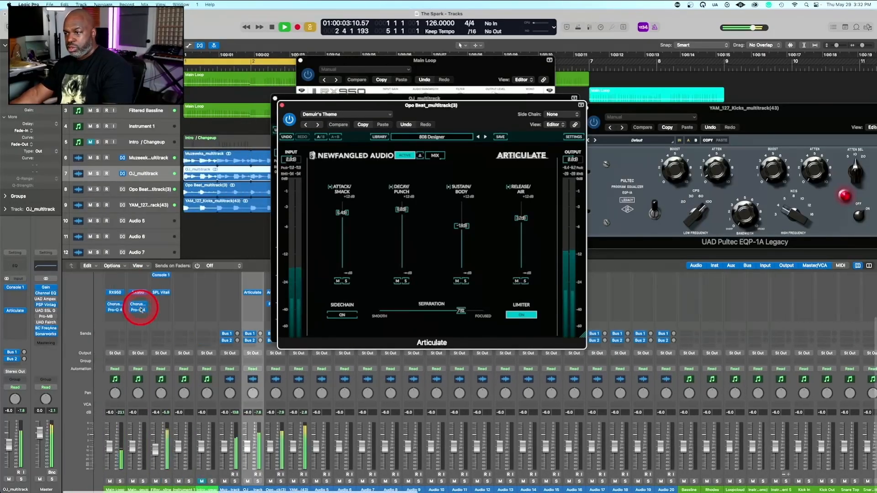
scroll(140, 310, "right", 5)
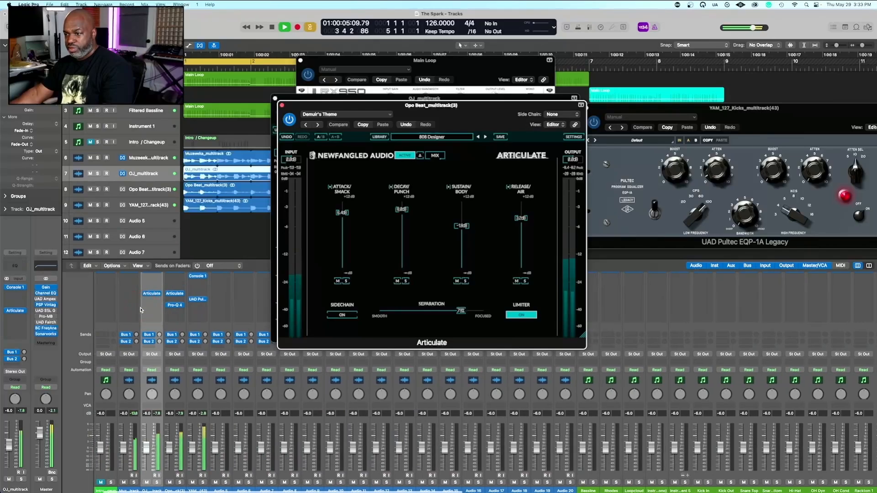
scroll(136, 325, "left", 3)
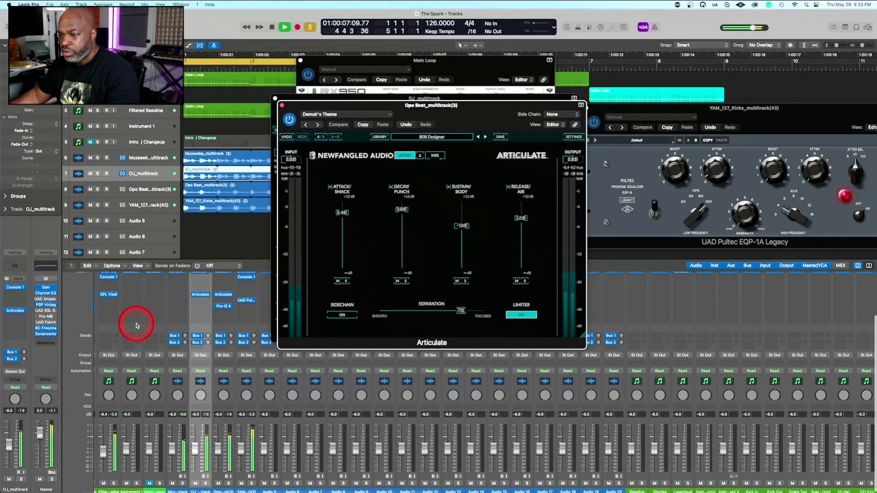
left_click(152, 154)
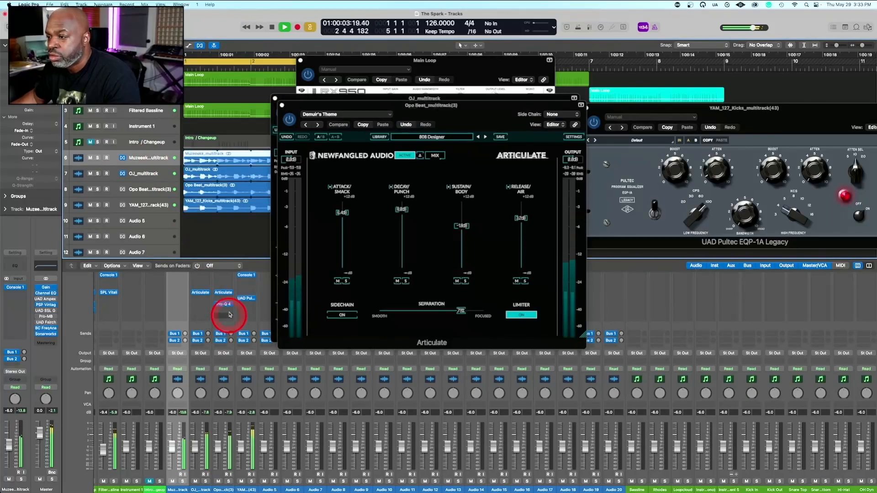
left_click_drag(224, 294, 173, 296)
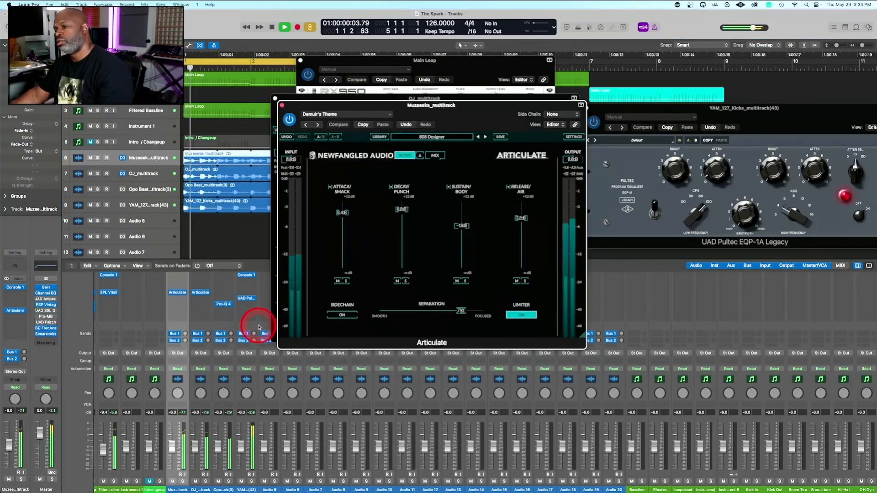
Lower the Muzeeks_multitrack volume to -7.2 dB and its Articulate Release/Air to about 1.1 dB
left_click_drag(172, 439, 172, 447)
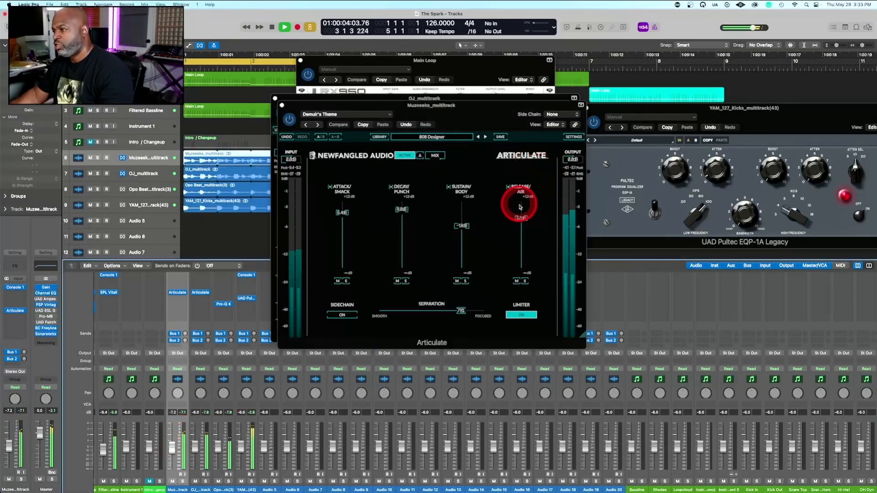
left_click_drag(520, 217, 520, 220)
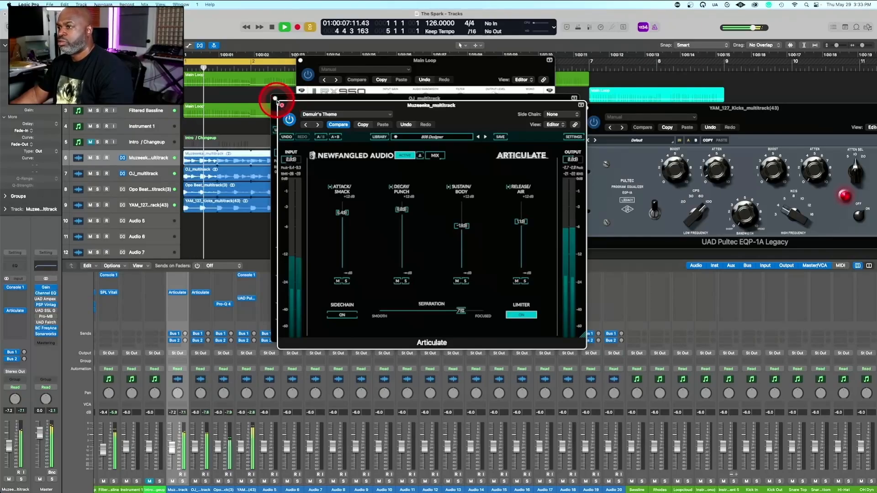
Stop playback and close the Articulate windows of Muzeeks_multitrack and OJ_multitrack
left_click(282, 106)
key("space")
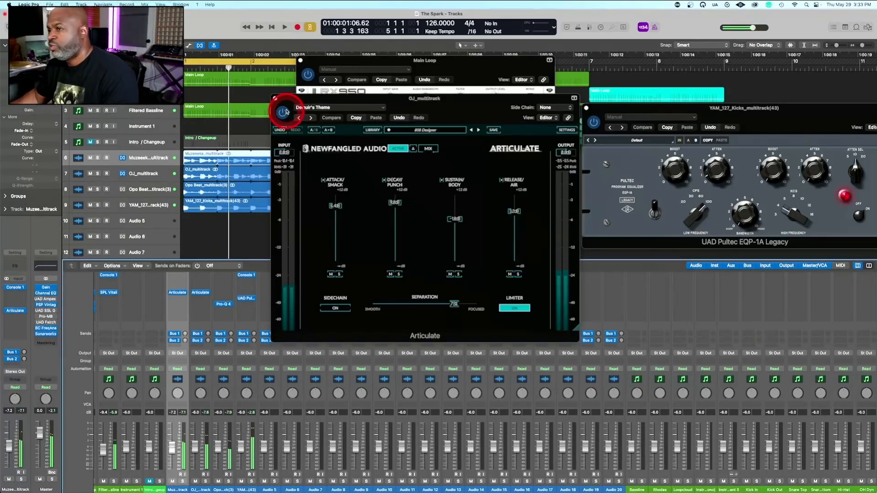
left_click(275, 99)
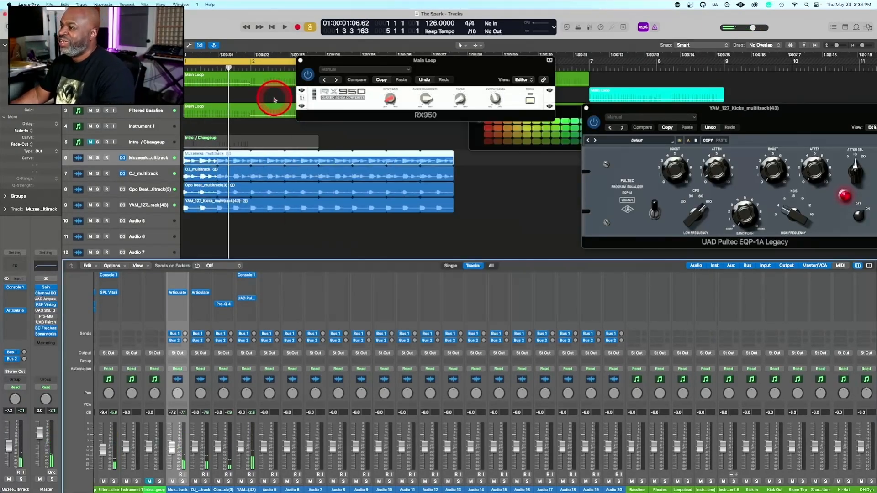
left_click(433, 80)
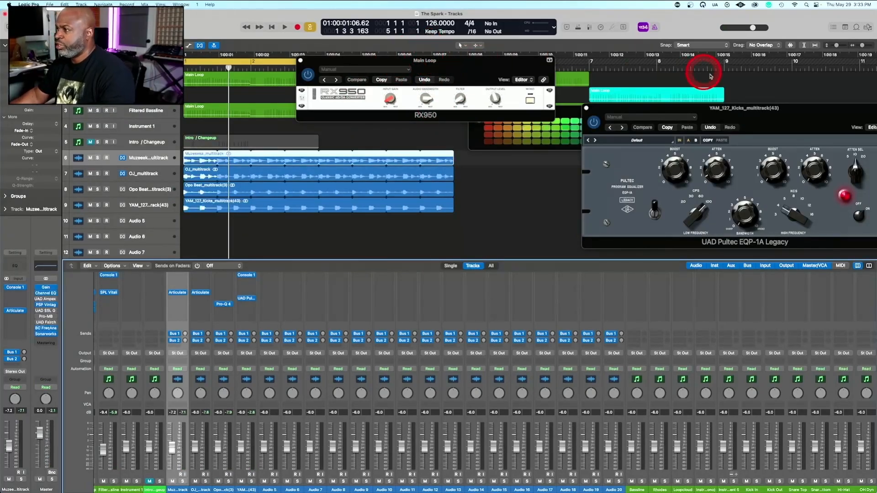
Move the YAM_127_Kicks channel's UAD Pultec EQP-1A window beneath the RX950 window and listen to the beat briefly
left_click_drag(733, 109, 336, 149)
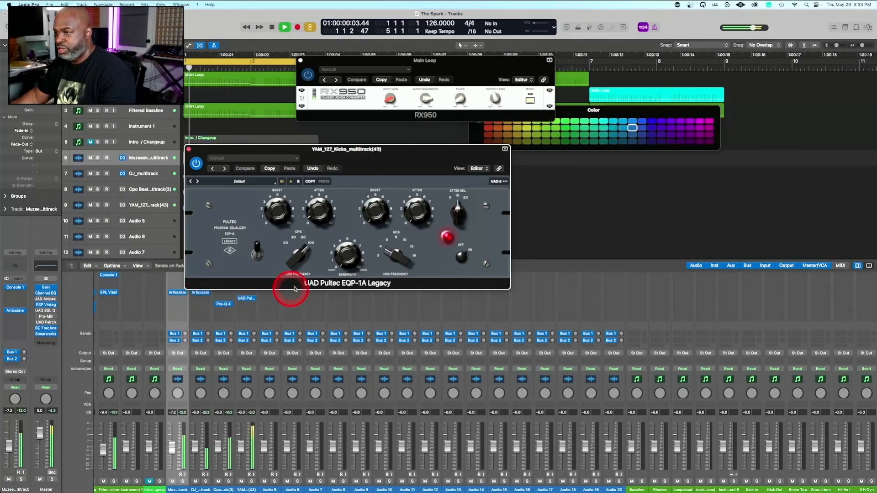
key("space")
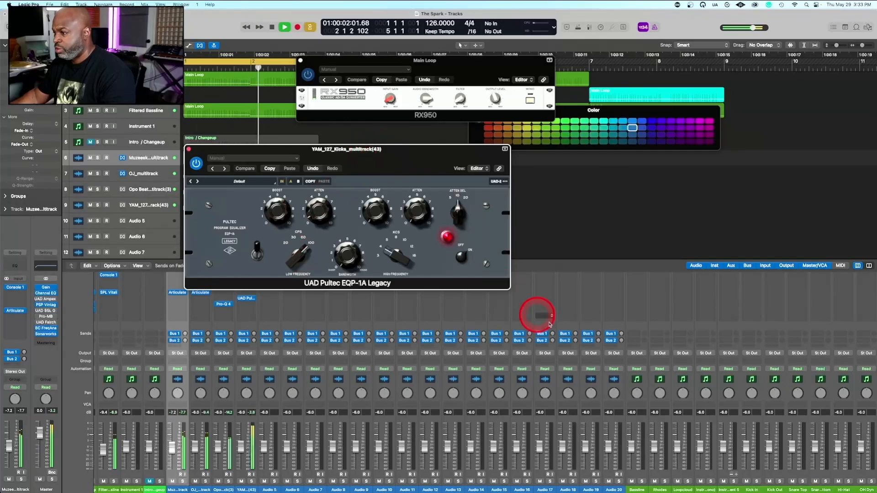
key("space")
Open the Loopcloud plug-in from its mixer channel and switch to the Loopcloud app
scroll(507, 366, "up", 3)
scroll(508, 366, "right", 10)
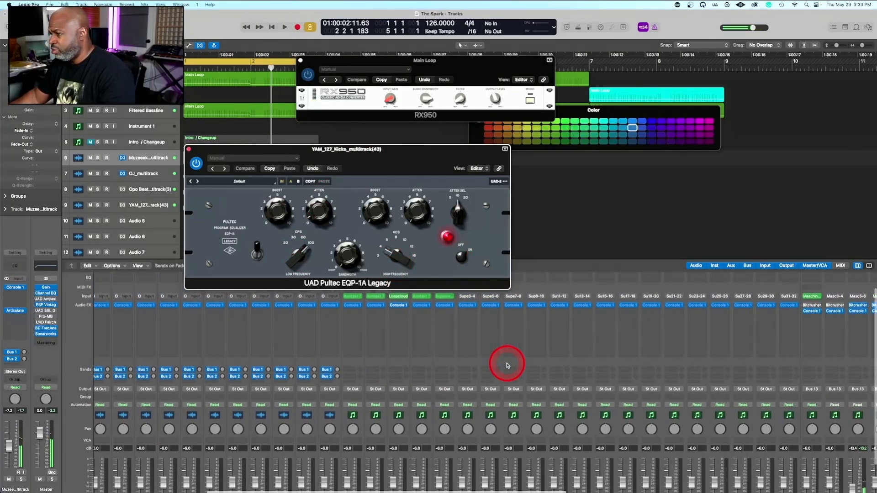
scroll(507, 366, "left", 6)
scroll(507, 365, "up", 2)
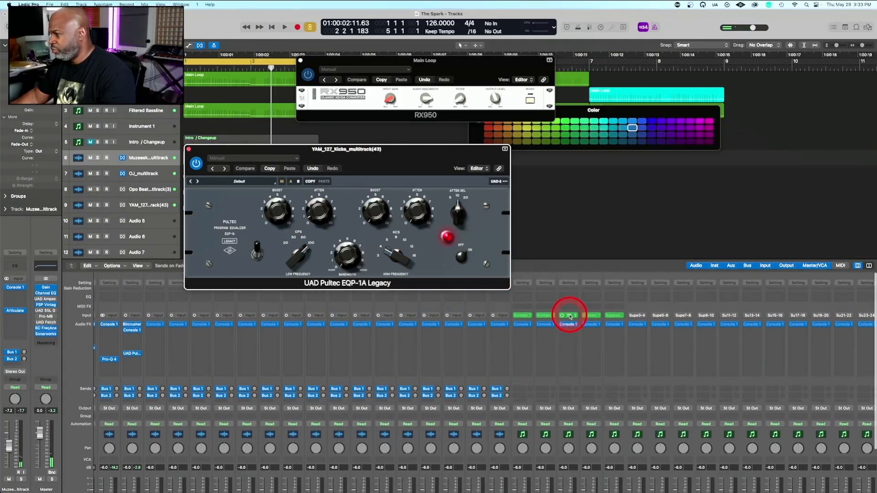
left_click(570, 316)
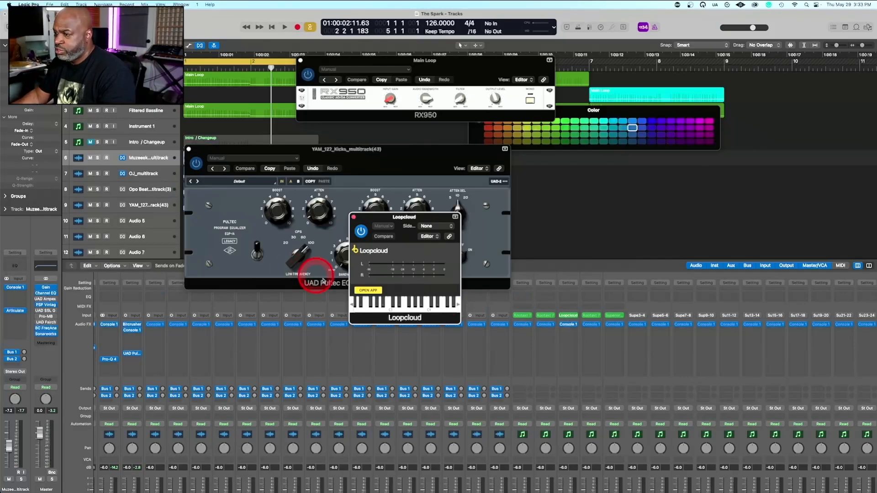
left_click(374, 287)
left_click(368, 294)
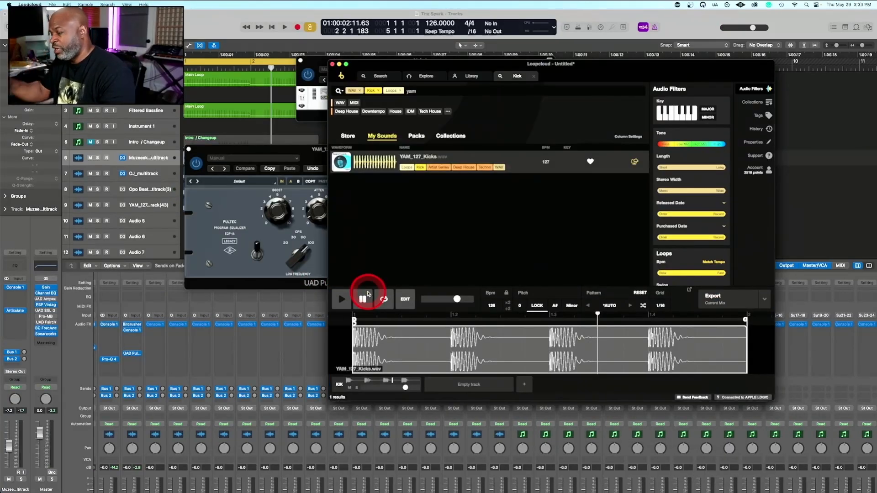
left_click(383, 76)
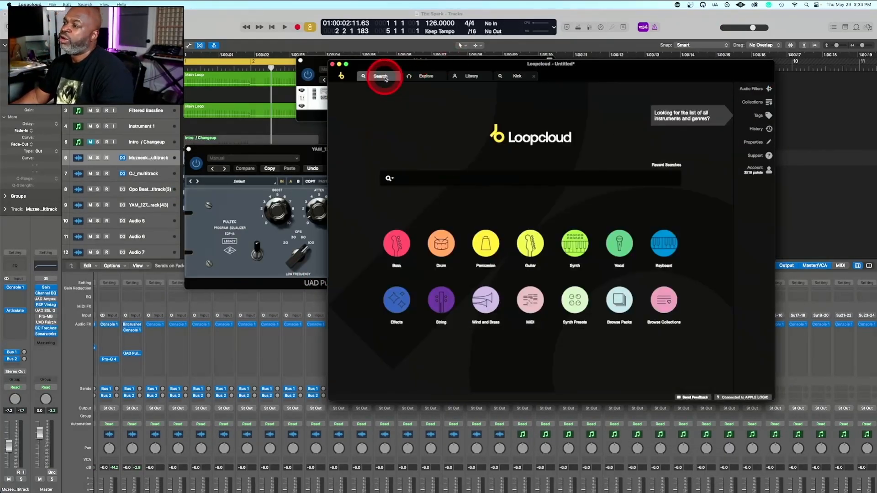
left_click(475, 178)
type("sha")
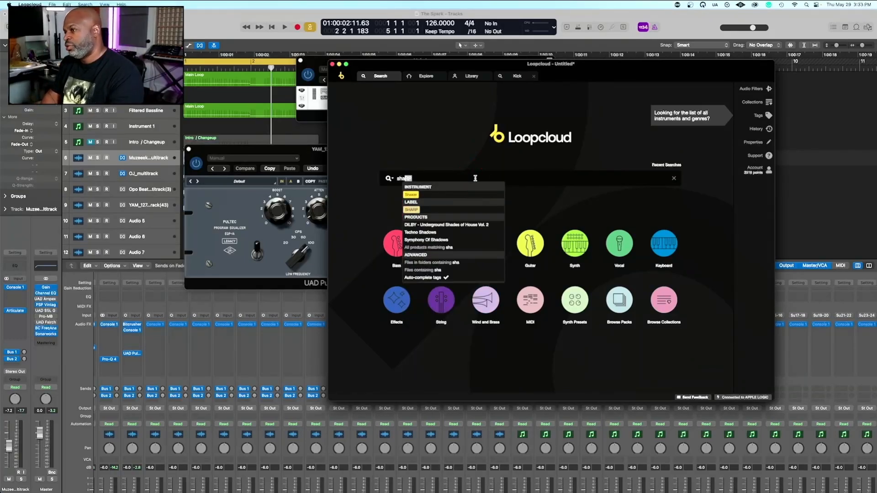
key("Return")
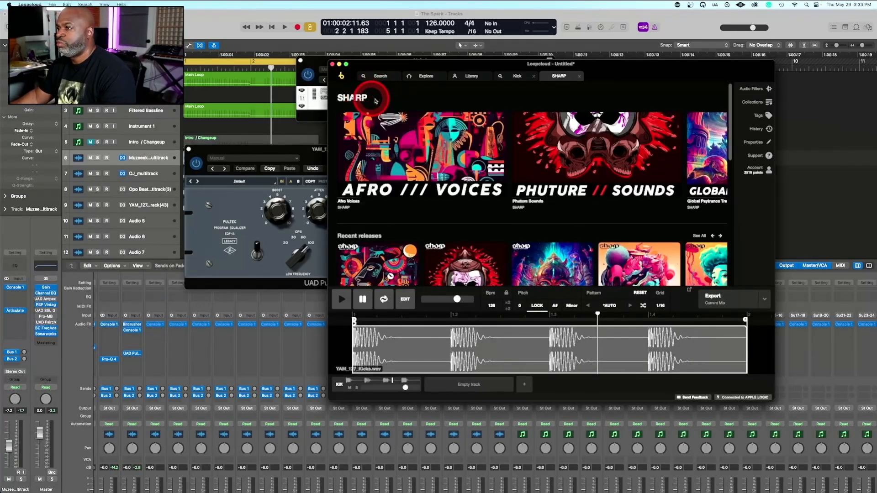
Start a new search in Loopcloud and filter the sounds by the Shaker instrument tag
left_click(379, 76)
left_click(412, 174)
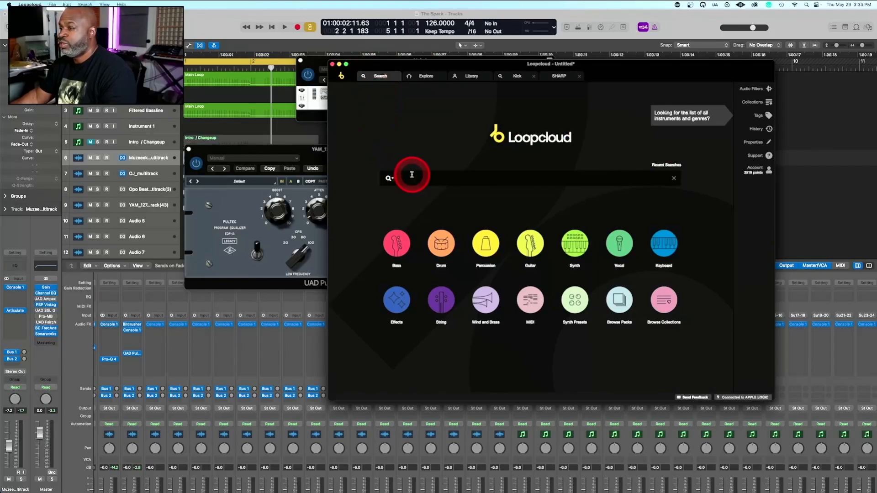
type("shaker")
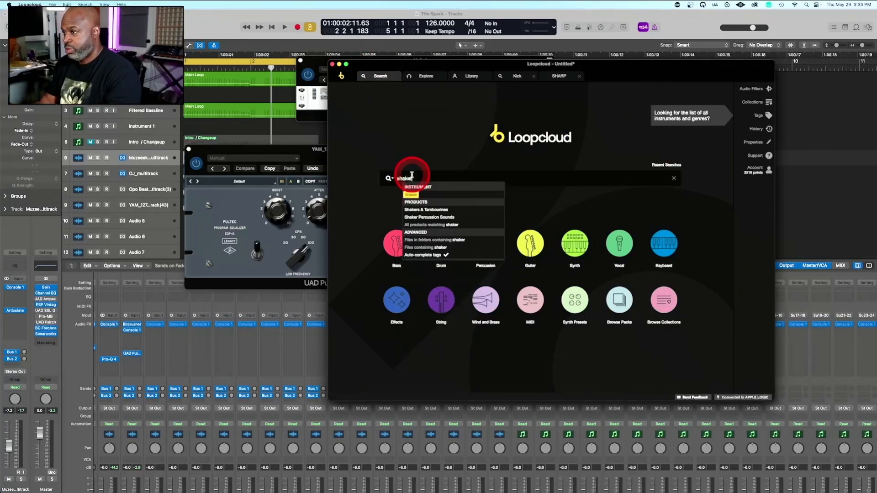
left_click(413, 191)
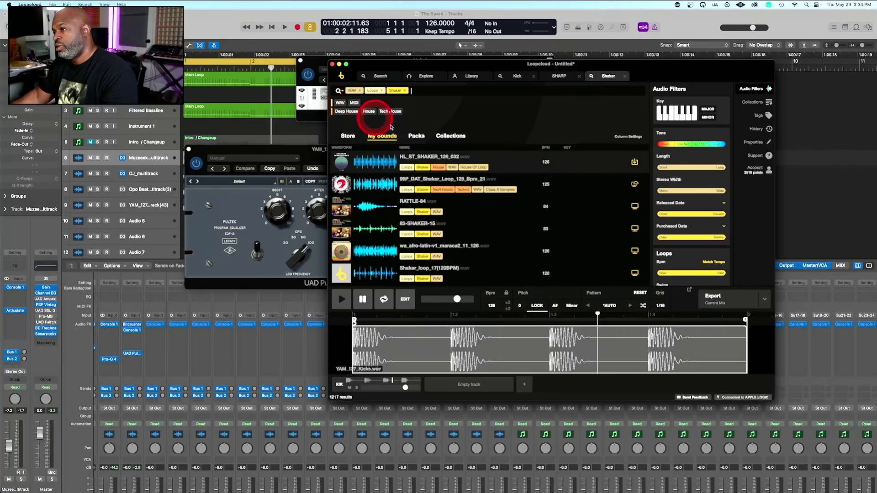
Start the Logic Pro beat and audition HL_ST_SHAKER_126_032, the DAT shaker loop, wa_afro-latin-v1_maraca2_11_126 and Shaker_loop_17 in Loopcloud
left_click(365, 156)
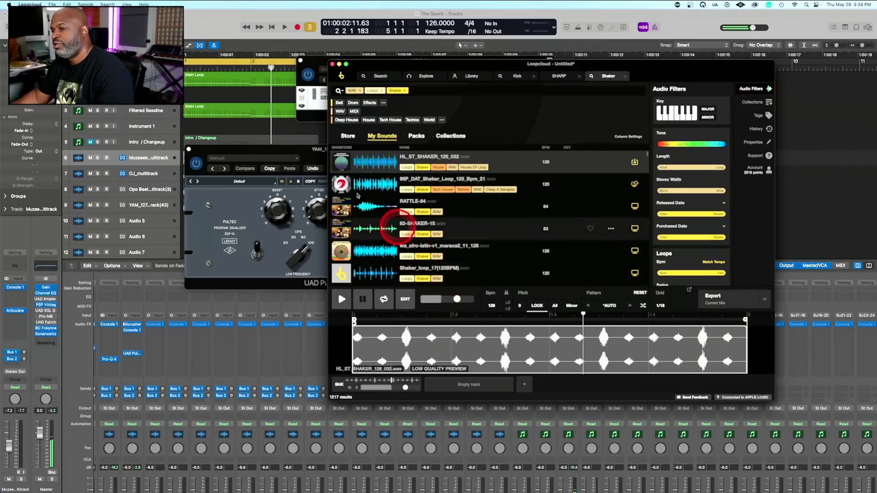
left_click(223, 121)
key("space")
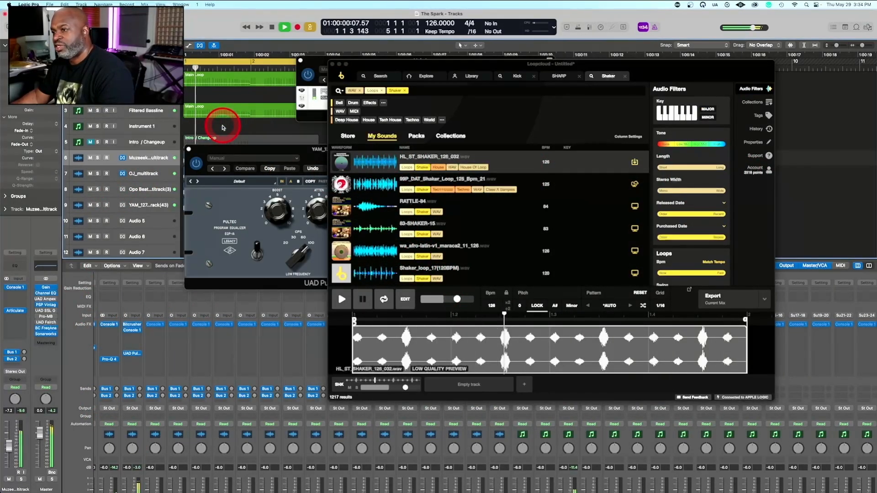
left_click(377, 186)
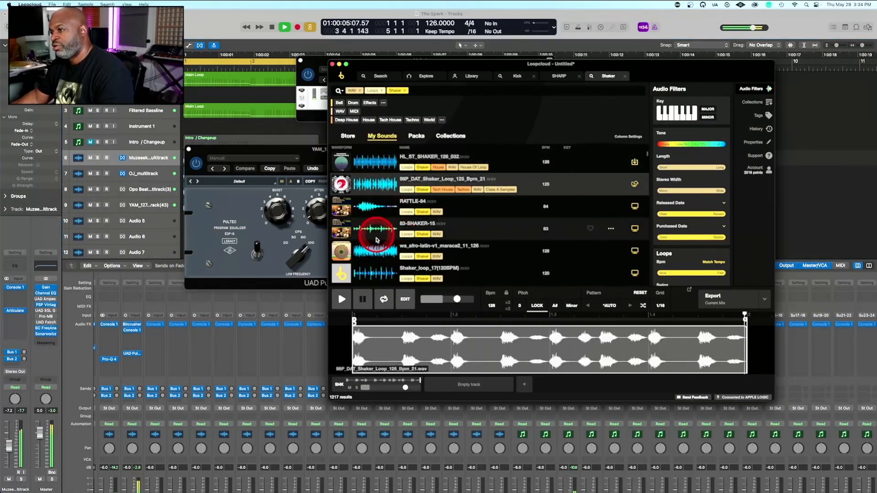
left_click(372, 250)
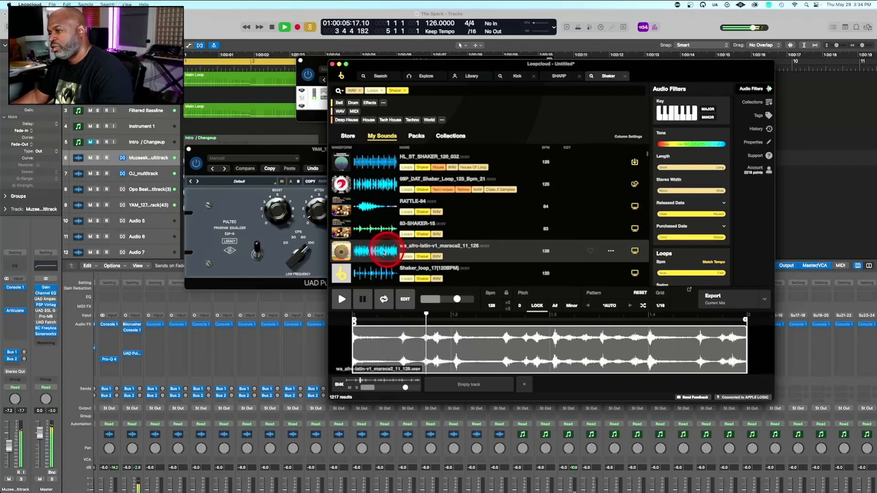
left_click(375, 272)
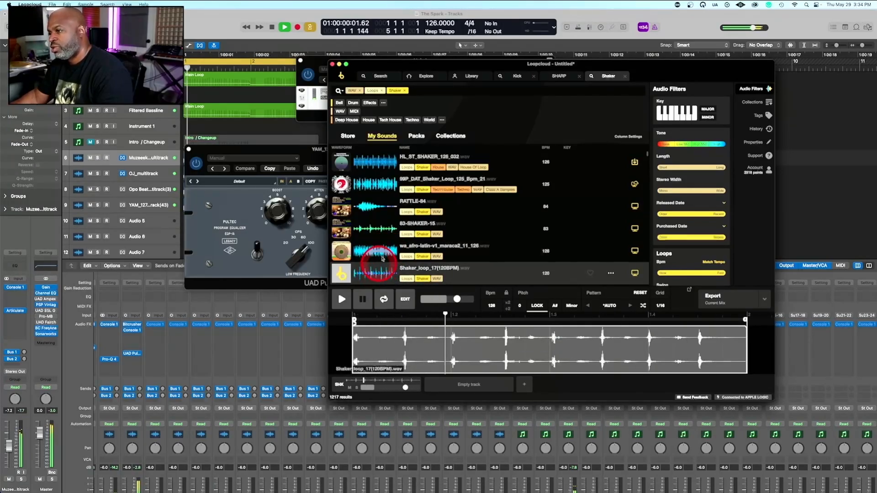
Audition the US25_22_SHAKER and wa_afro-latin-v1_shaker_K02_126_T loops against the playing beat
scroll(383, 256, "down", 8)
left_click(379, 192)
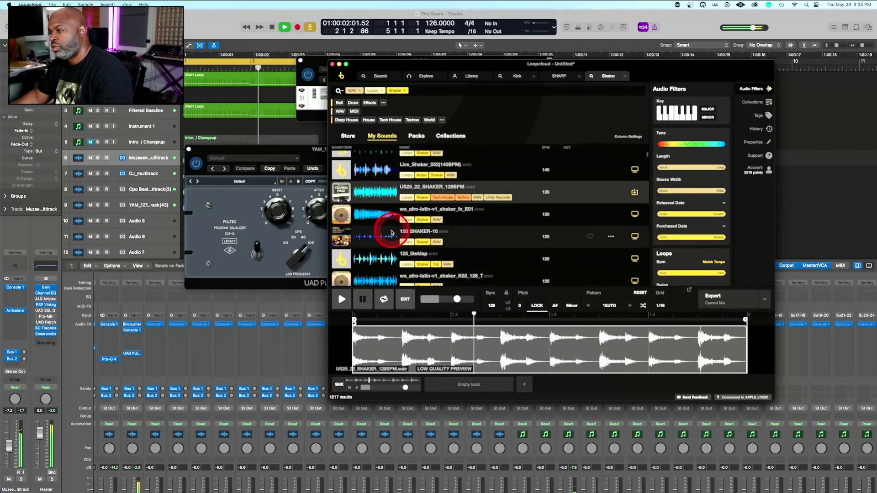
left_click(375, 282)
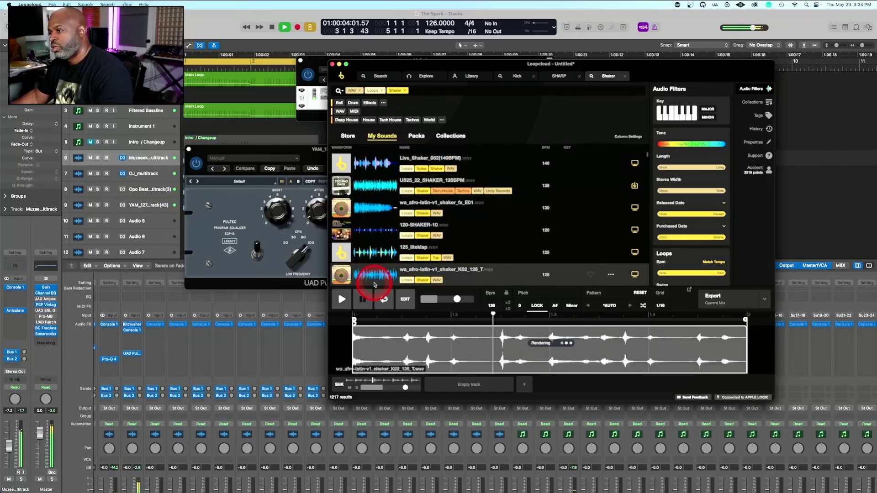
left_click(377, 234)
scroll(382, 229, "down", 5)
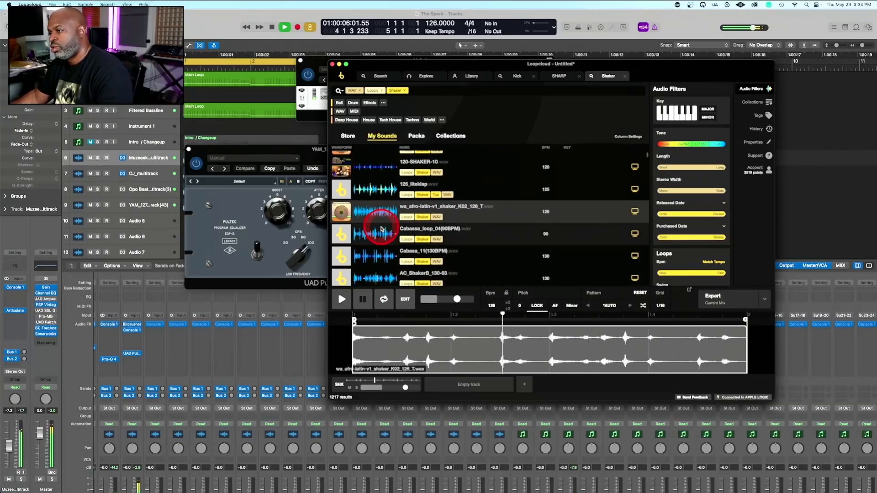
Compare the wa_afro-latin-v1_caxixi_08_126_T loop with the 90 BPM shaker loop against the beat
left_click(372, 252)
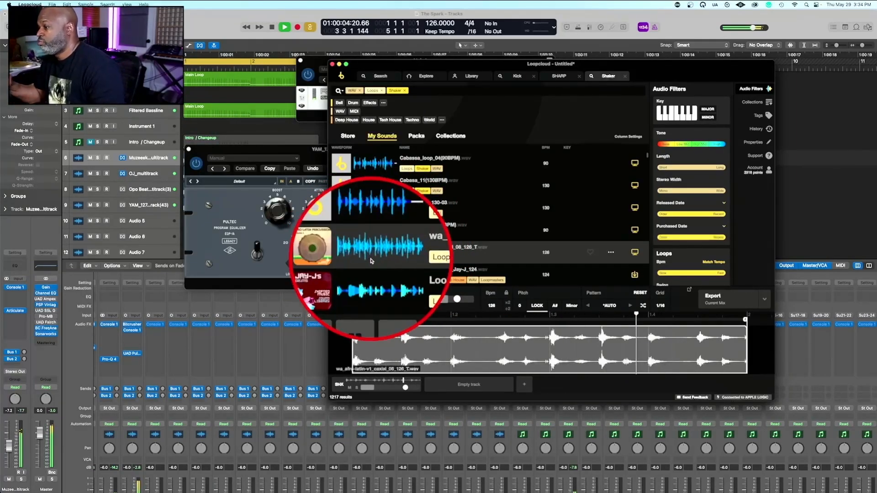
left_click(371, 260)
left_click(371, 230)
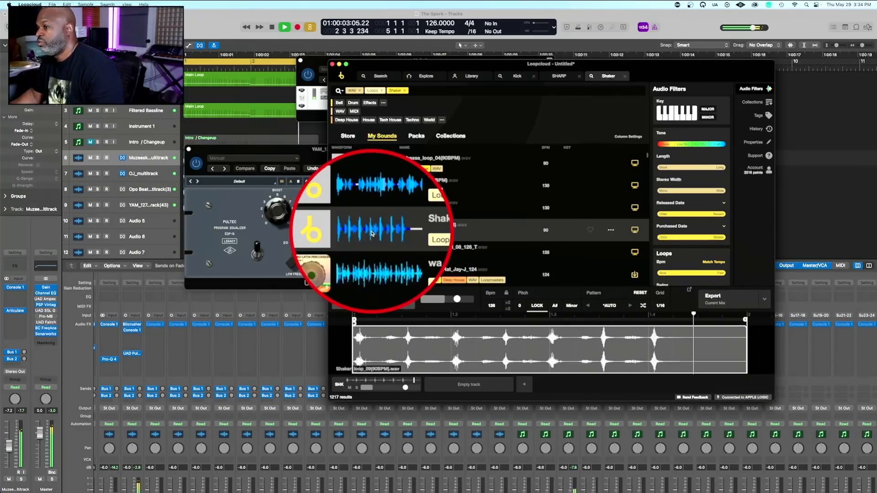
left_click(373, 255)
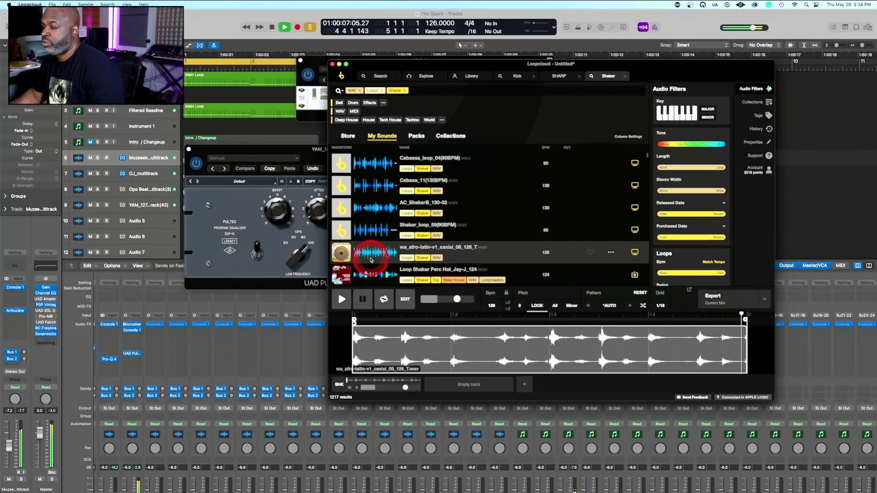
Audition JMT_122_Orna_Shaker, wa_afro-latin-v1_shekere_21_126_T and HL_ST_SHAKER_126_027 further down the shaker results
scroll(378, 263, "down", 5)
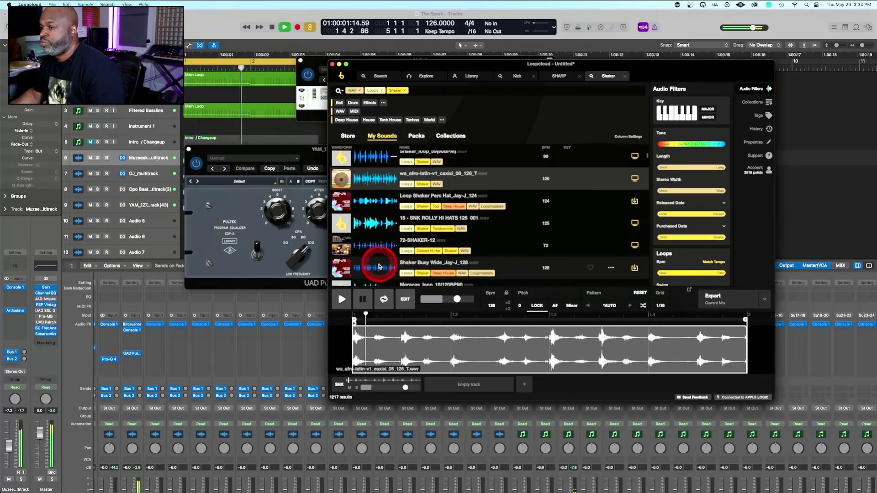
scroll(378, 265, "up", 1)
left_click(372, 266)
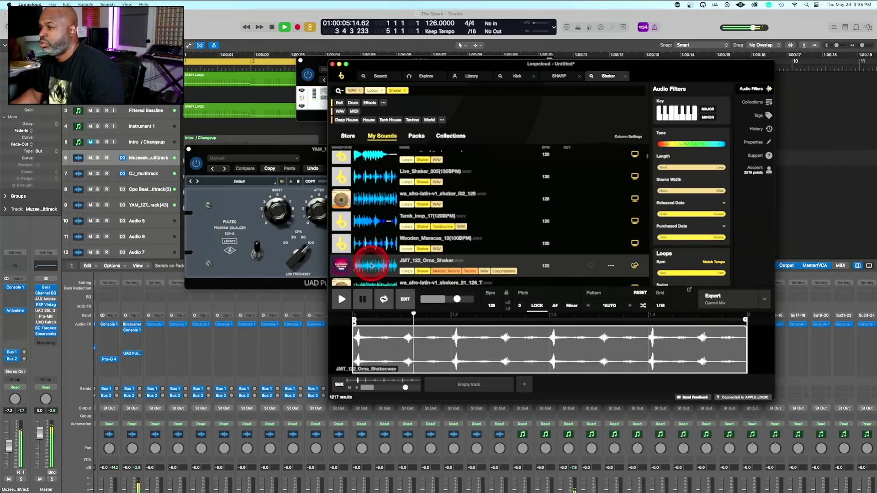
scroll(366, 237, "down", 4)
left_click(369, 211)
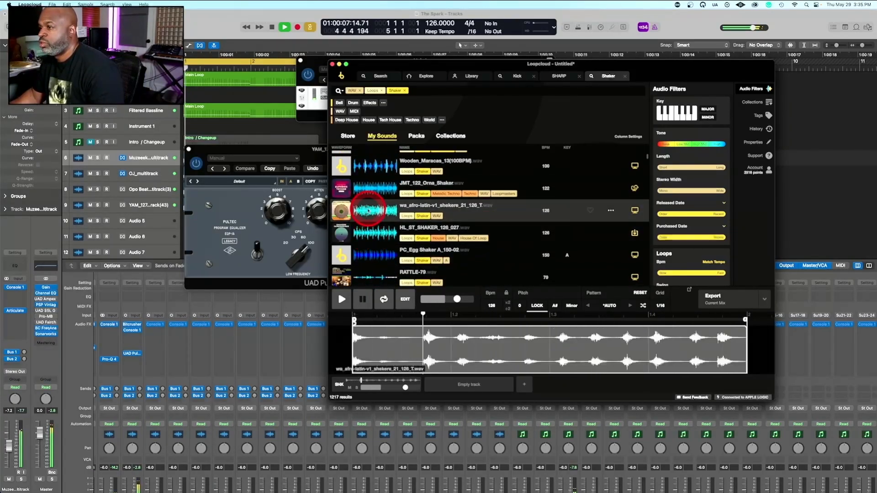
left_click(376, 233)
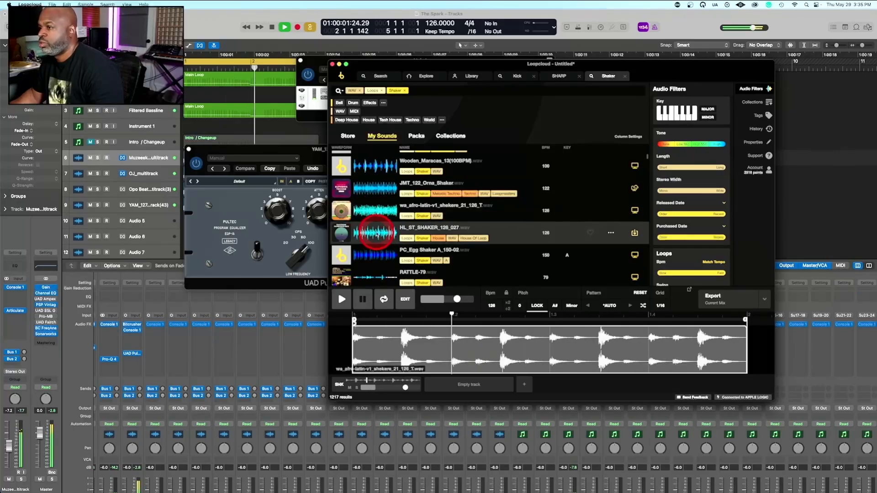
Audition the wa_afro-latin-v1_maraca2_06_126 and PC_Egg Shaker A_150-02 loops with the beat
scroll(361, 213, "down", 5)
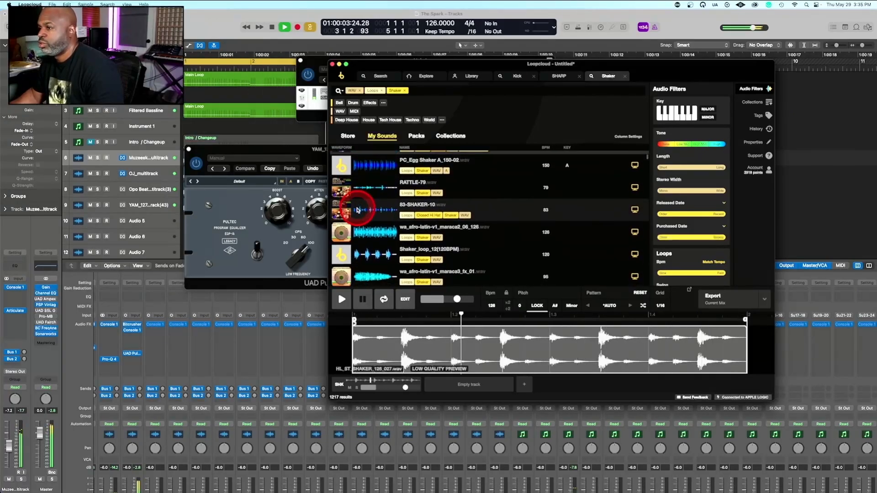
left_click(371, 226)
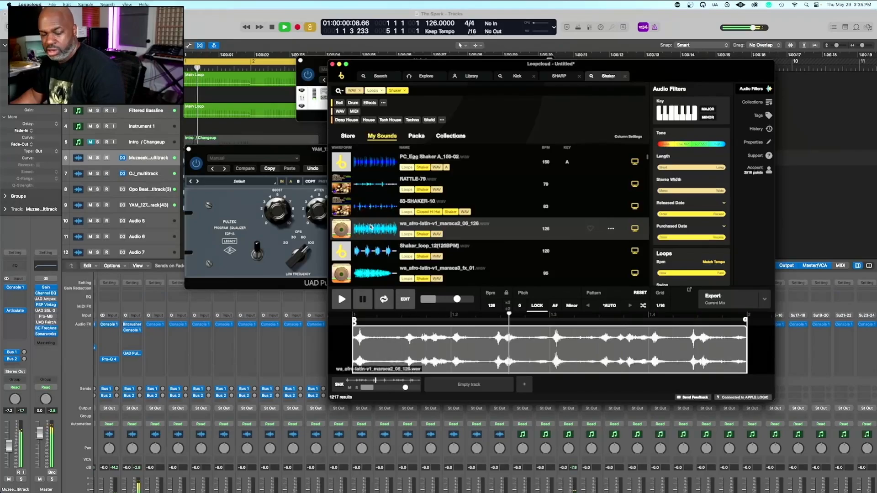
left_click(373, 165)
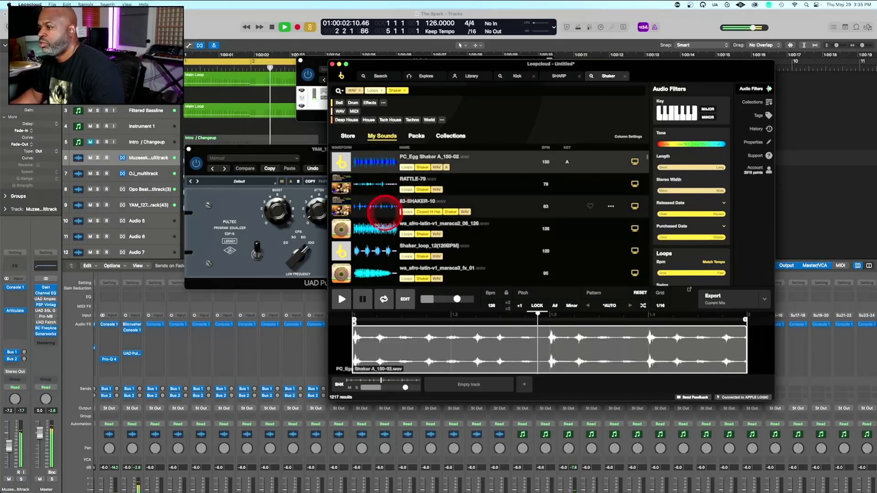
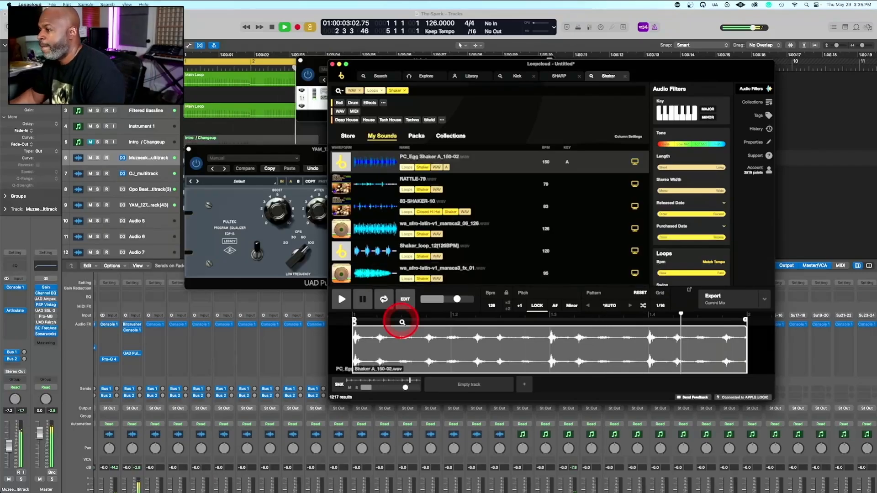
Audition owned shaker loops in My Sounds, including maraca2_06_126, shaker_J02_126_T, mixed_various_04_126 and Cabasa_06
left_click(373, 234)
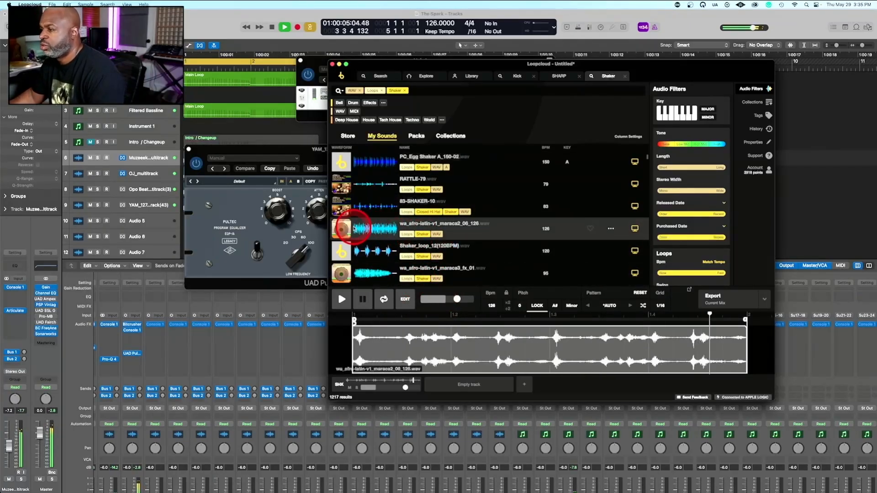
scroll(361, 227, "down", 5)
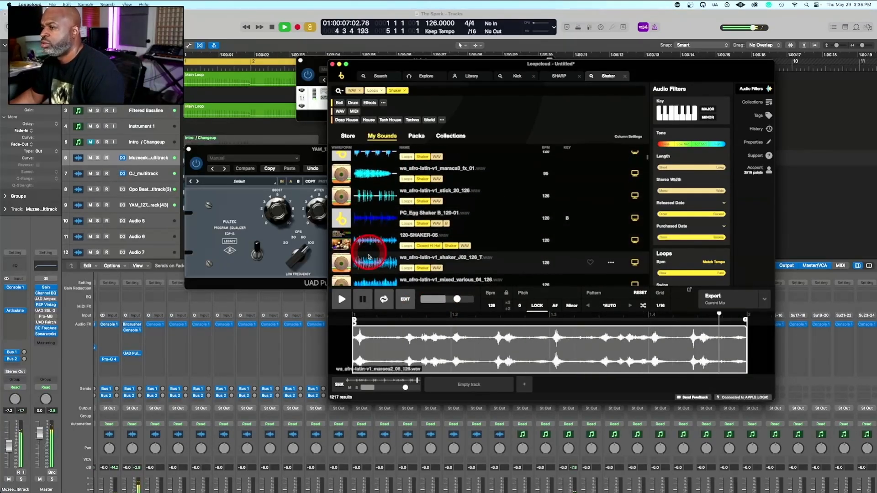
left_click(369, 261)
scroll(368, 256, "down", 3)
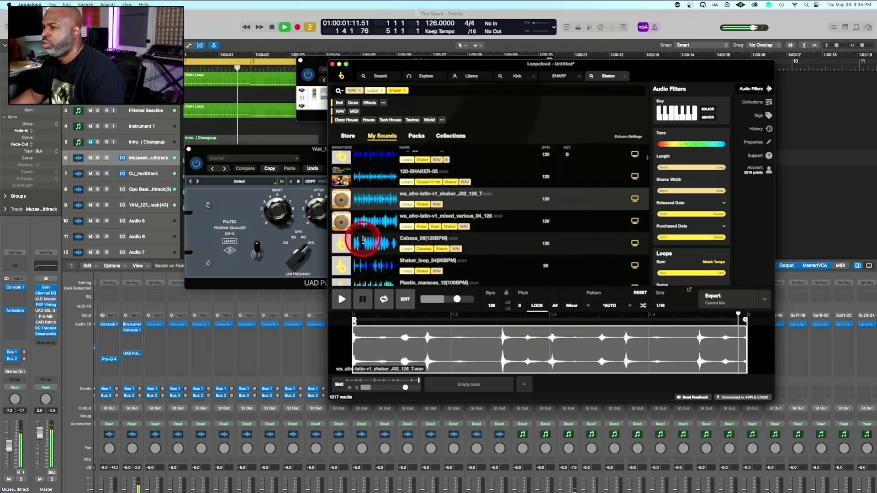
left_click(368, 230)
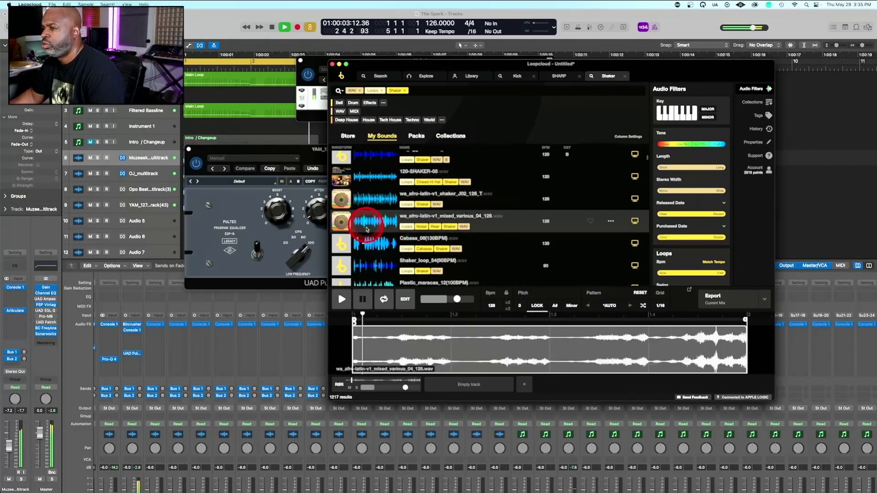
left_click(376, 245)
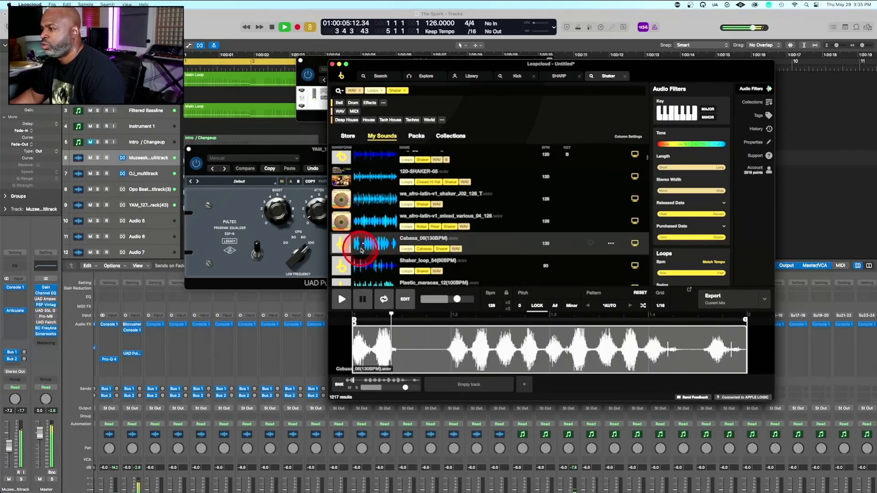
left_click(369, 221)
scroll(371, 223, "down", 5)
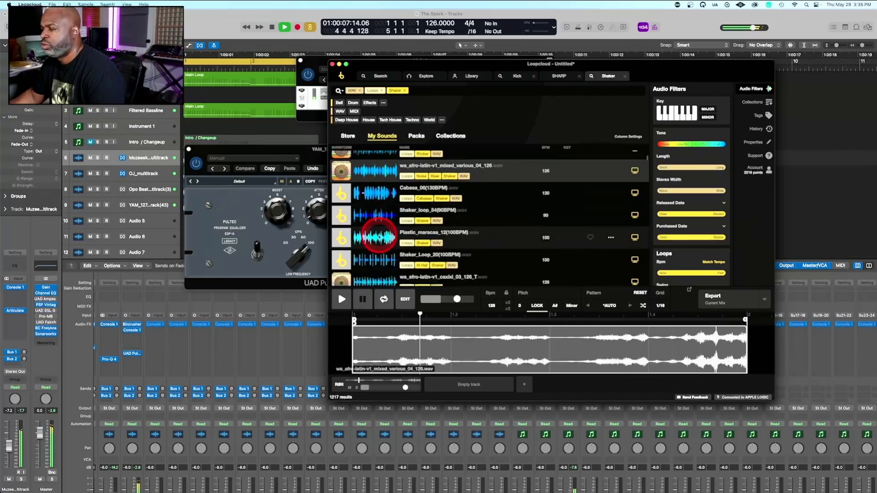
scroll(378, 235, "down", 4)
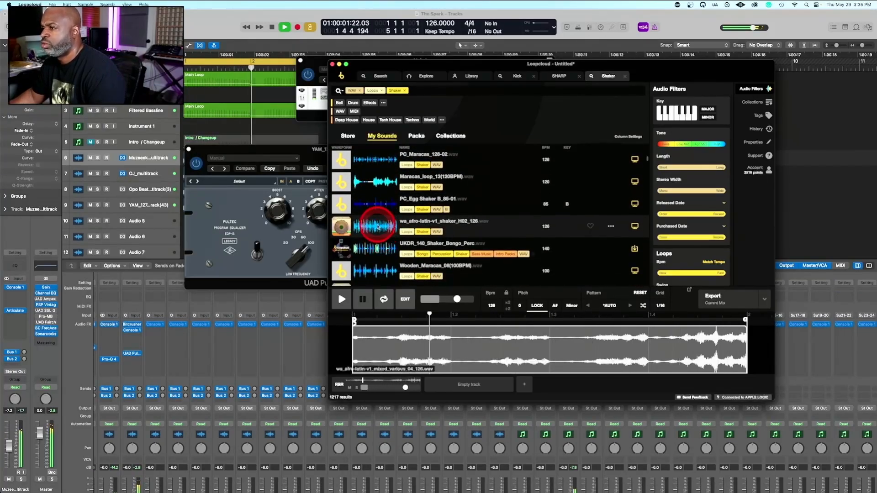
Preview further owned loops: shaker_H02_126, shekere_12_126_T, HL_ST_SHAKER_126_022 and shaker_H05_126_T
left_click(378, 227)
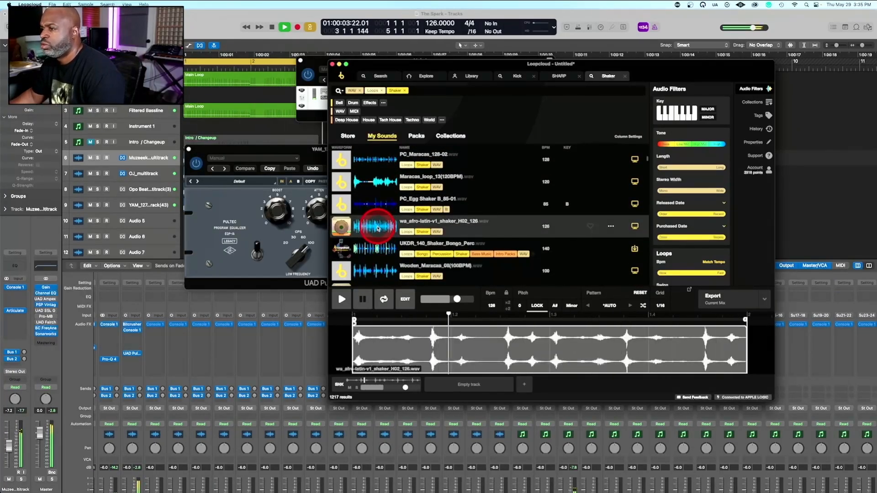
scroll(378, 227, "down", 4)
left_click(374, 210)
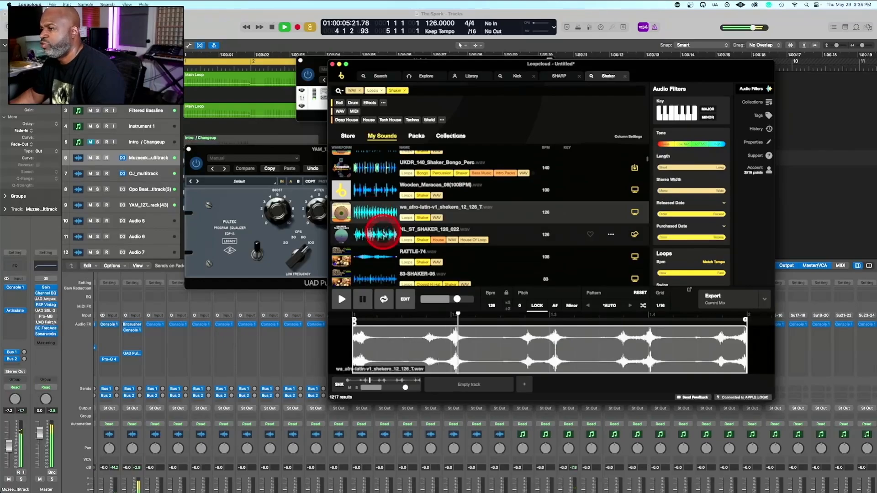
left_click(382, 233)
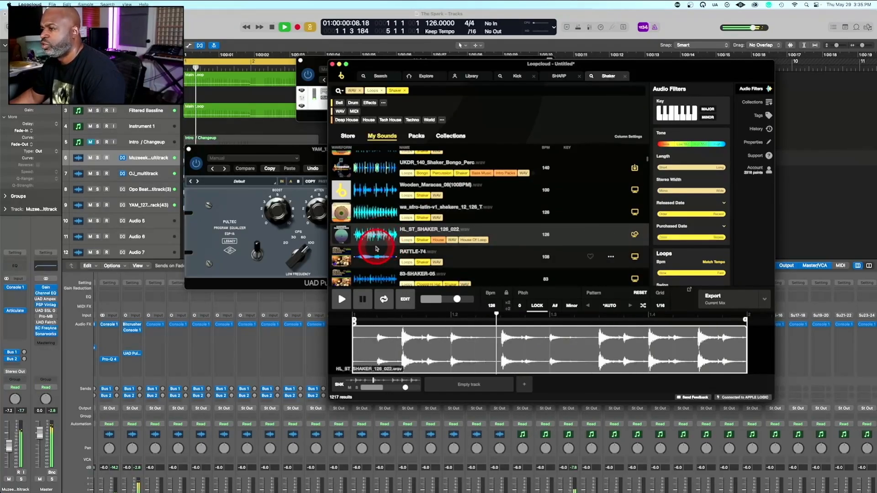
scroll(376, 248, "down", 3)
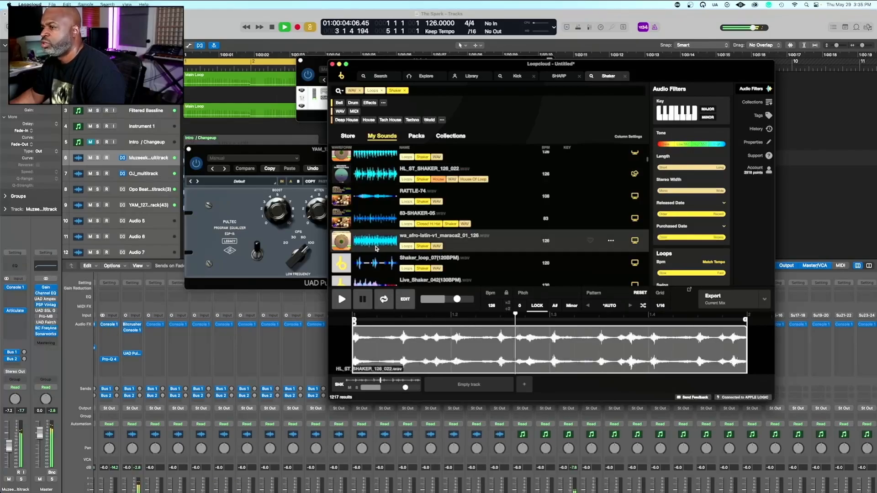
scroll(378, 248, "down", 4)
left_click(378, 232)
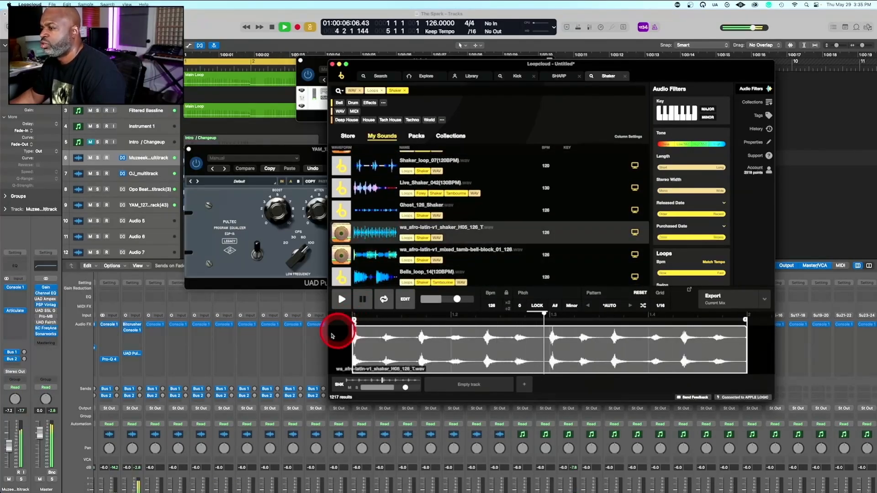
Continue auditioning owned percussion loops with shekere_15_126, stick_18_126_T and shaker_G01_126
scroll(368, 260, "down", 4)
left_click(372, 260)
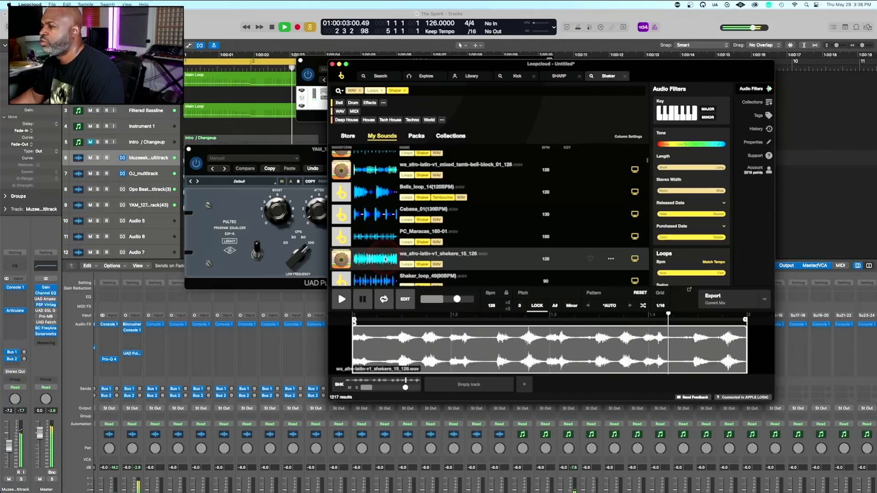
scroll(382, 254, "down", 5)
left_click(378, 245)
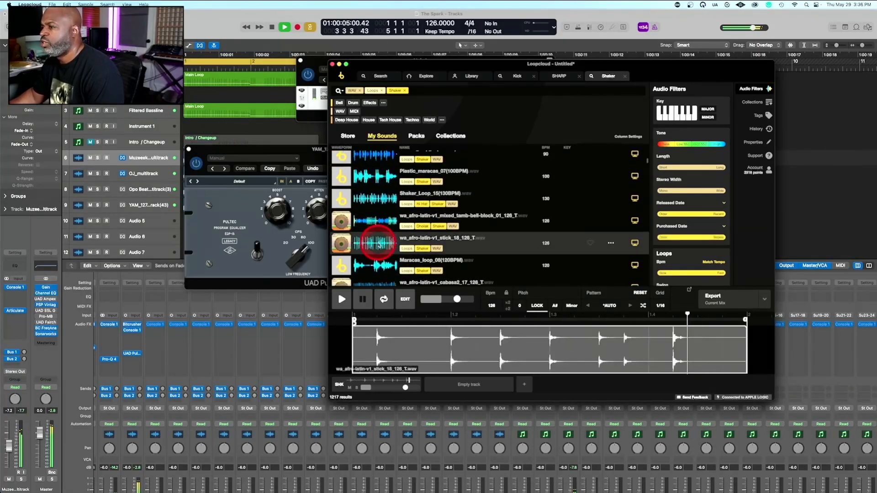
scroll(378, 246, "down", 4)
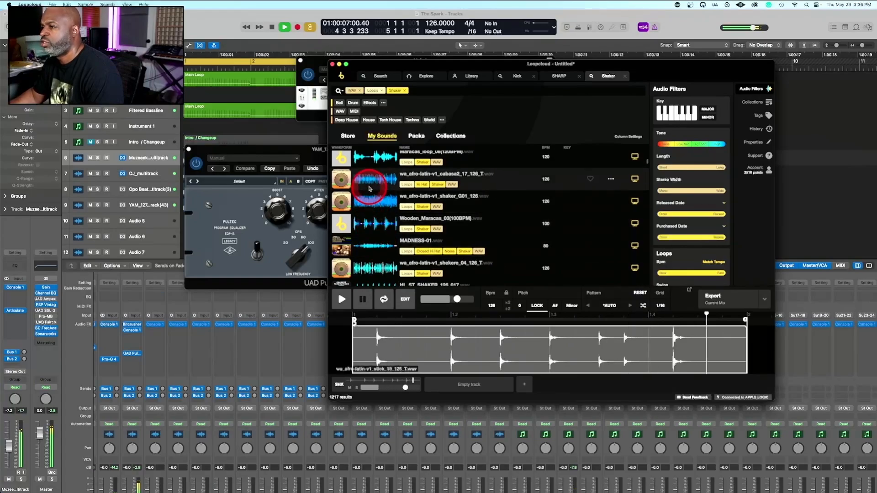
left_click(371, 201)
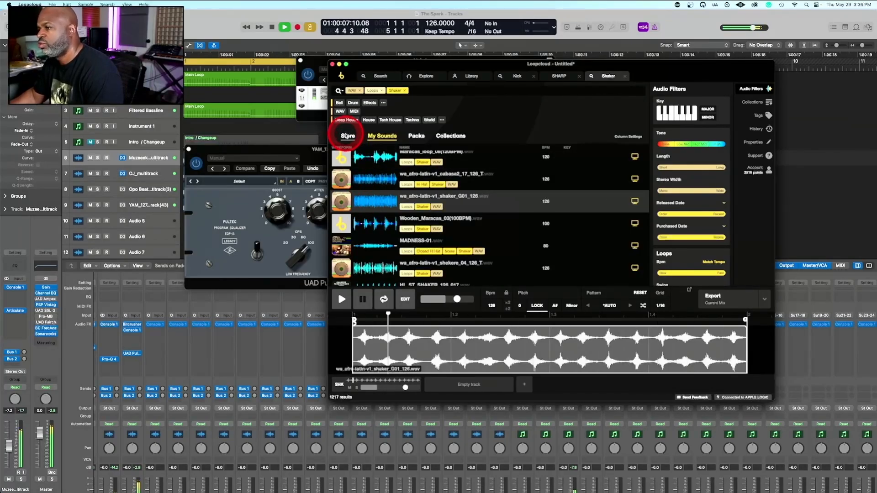
Browse the Store's shaker loops and audition YJD_110_Shaker_16, BFB_128_SHAKER_LPR_037 and DYS_120_Shaker_1
left_click(348, 136)
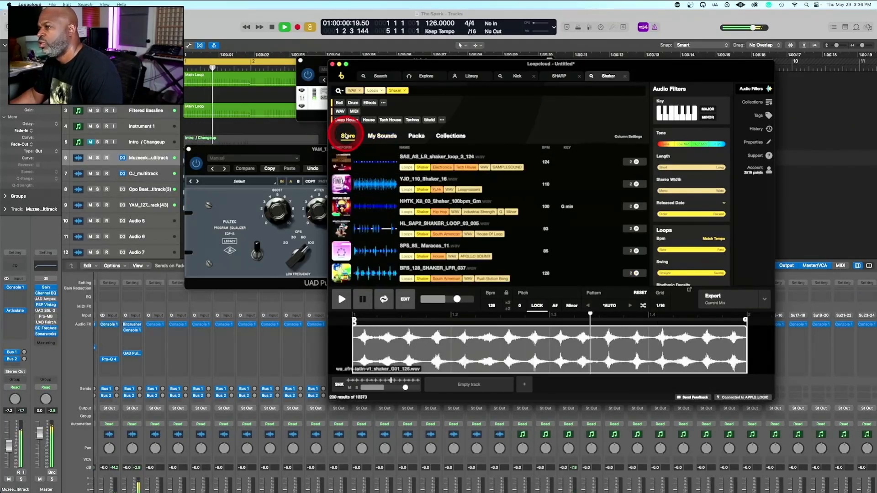
left_click(368, 184)
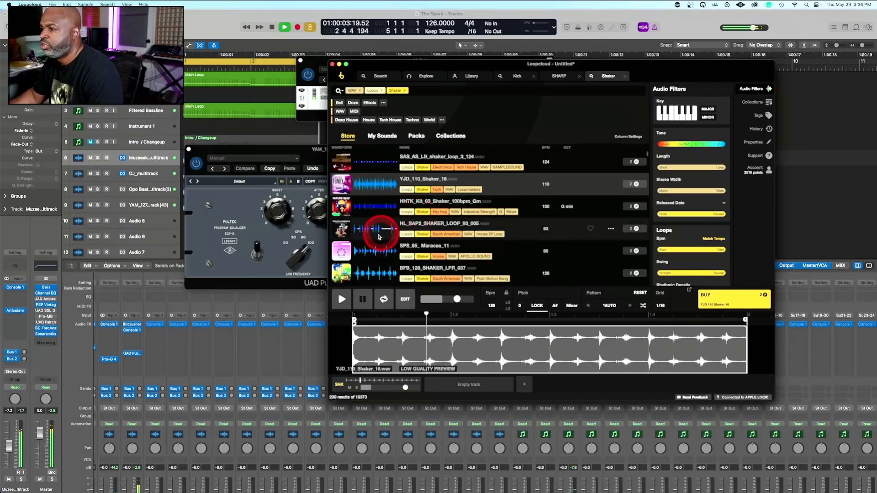
left_click(377, 276)
scroll(377, 202, "down", 10)
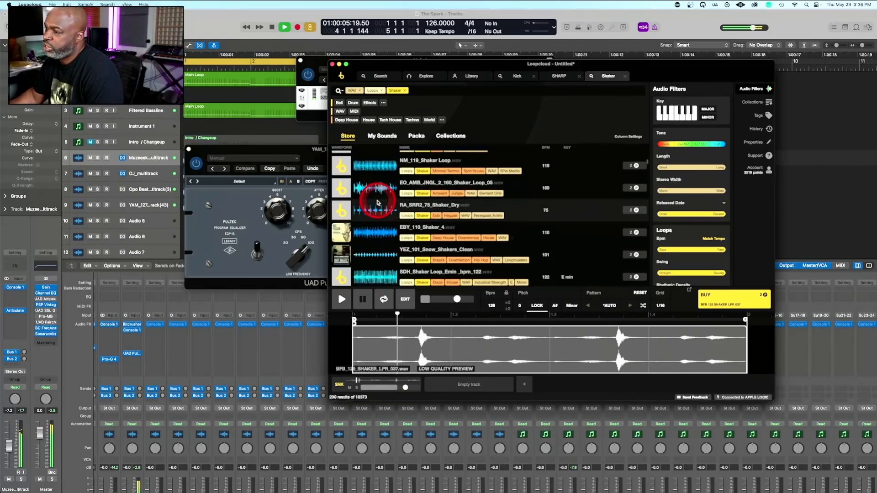
left_click(380, 213)
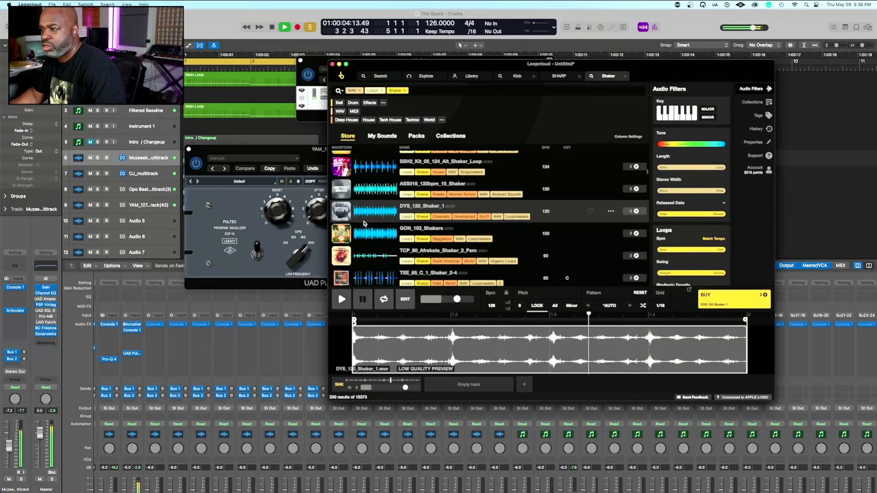
Purchase the DYS_120_Shaker_1 loop
left_click(613, 423)
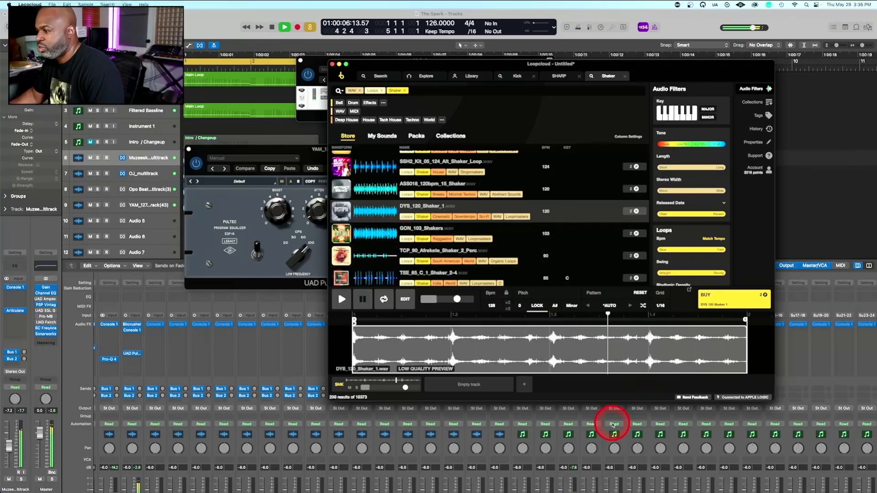
scroll(612, 425, "down", 3)
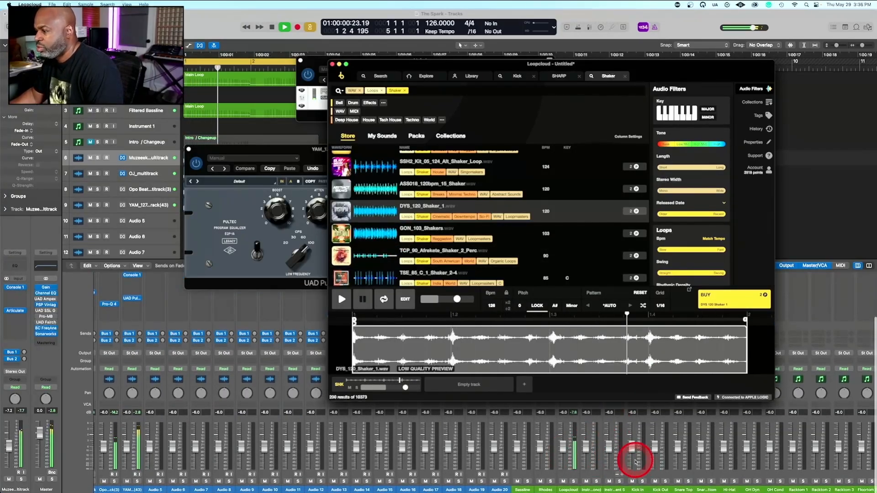
scroll(636, 460, "right", 3)
left_click(725, 305)
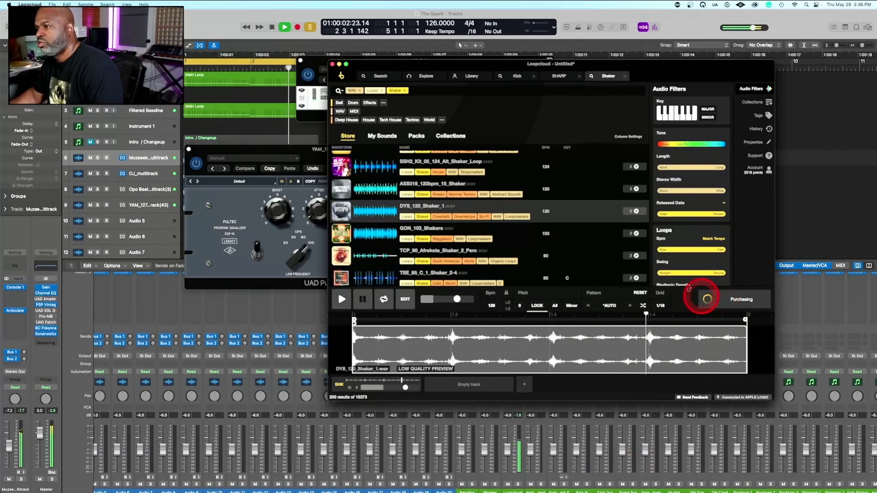
Place the purchased shaker loop at bar 1 of the Audio 5 track in Logic Pro, keeping the track format, and restart playback
left_click_drag(300, 149, 314, 366)
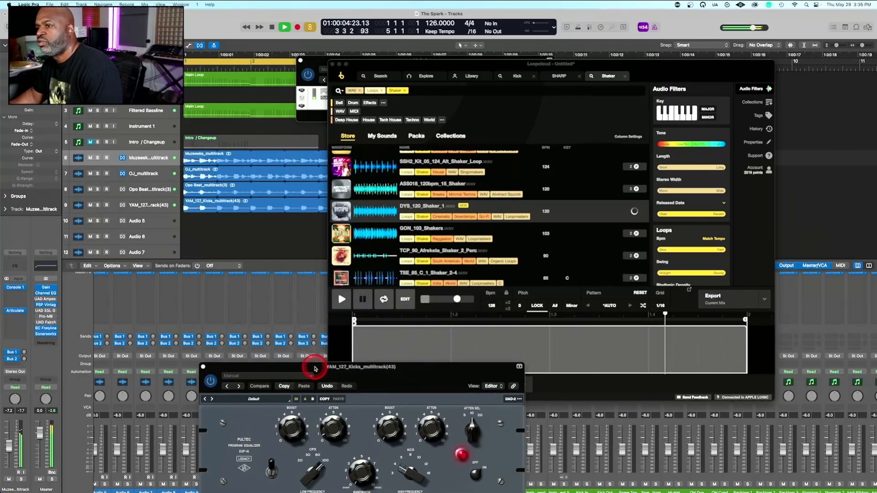
left_click(722, 305)
left_click_drag(722, 307, 199, 227)
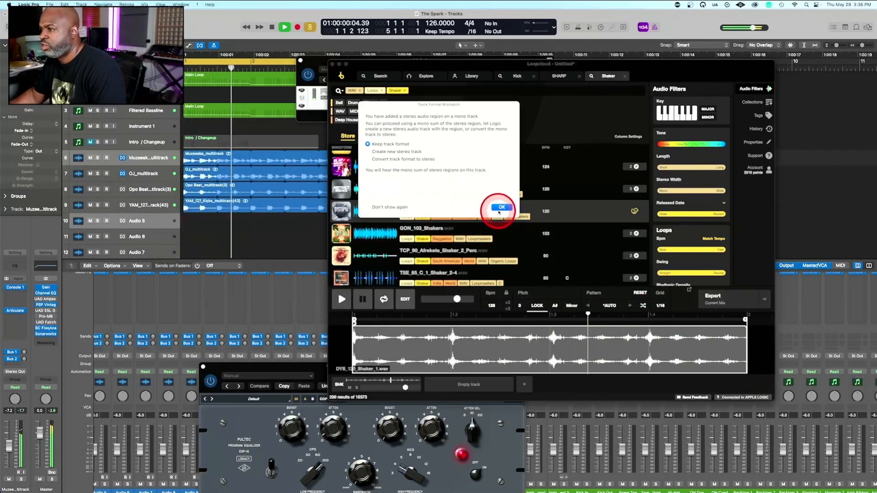
left_click(487, 196)
left_click(255, 236)
key("space")
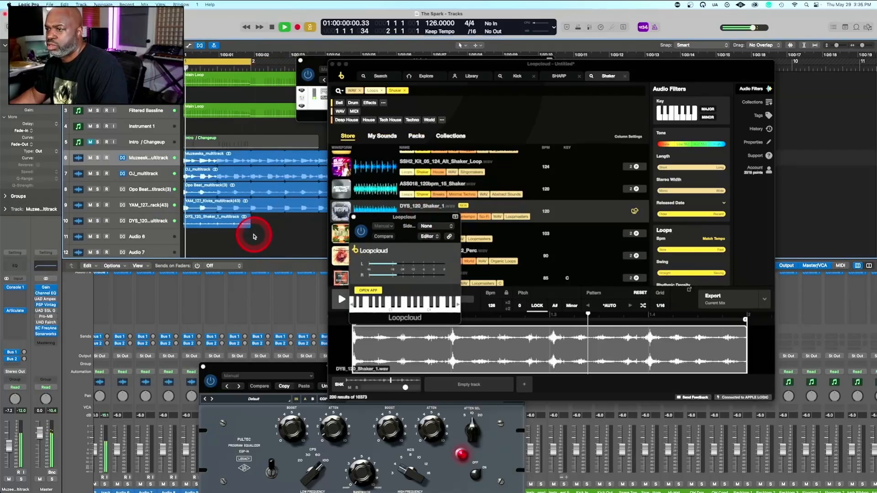
left_click(287, 248, "ctrl+alt")
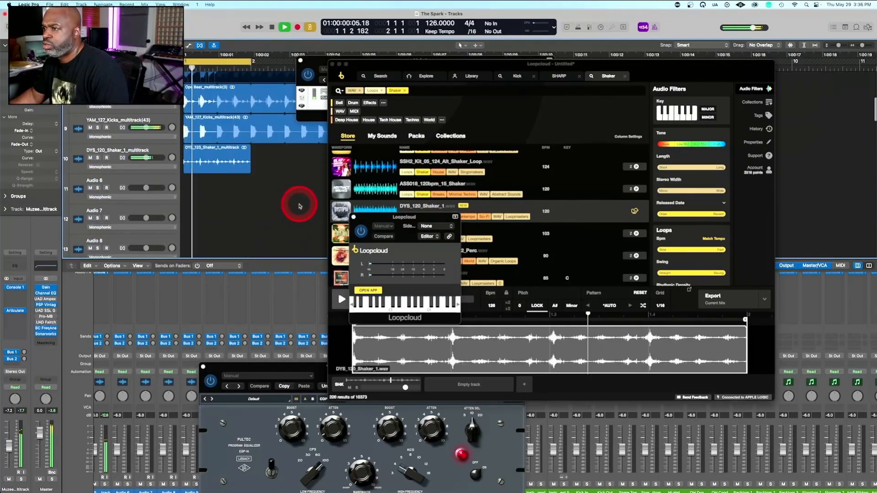
Move the Loopcloud and RX950 windows off the arrangement and loop the DYS_120_Shaker_1 region out to bar 5
left_click(398, 67)
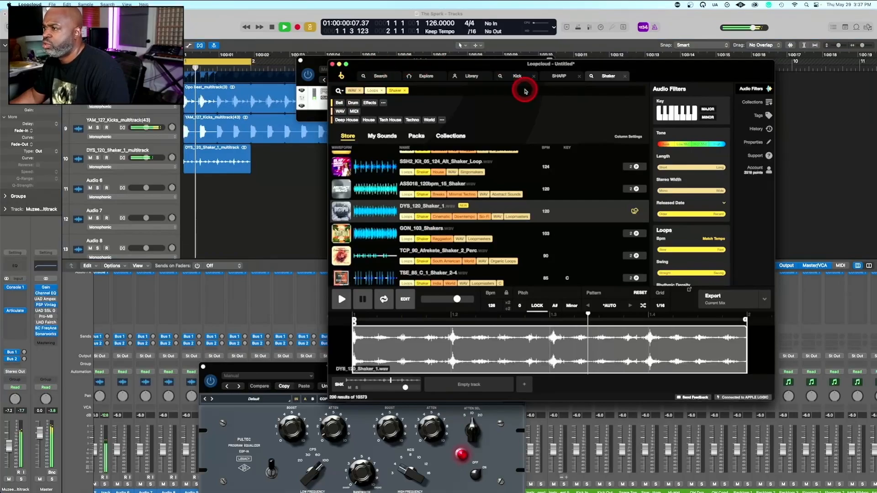
left_click_drag(444, 63, 609, 106)
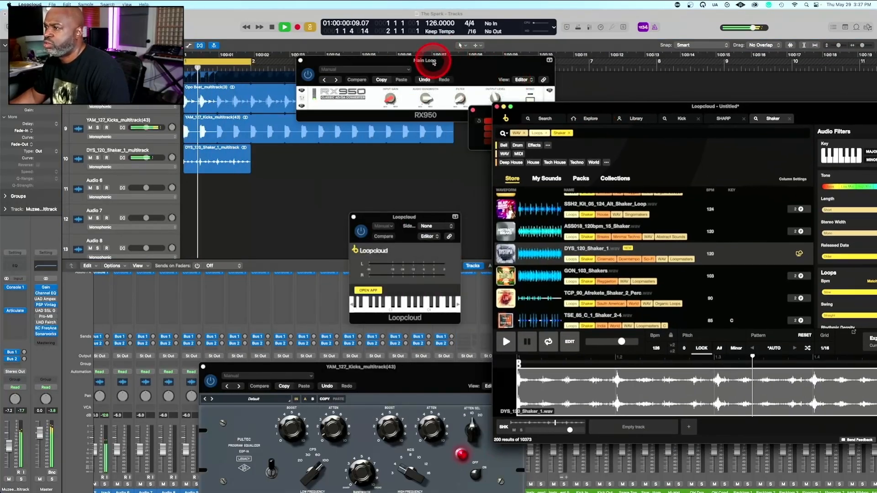
left_click_drag(434, 62, 643, 94)
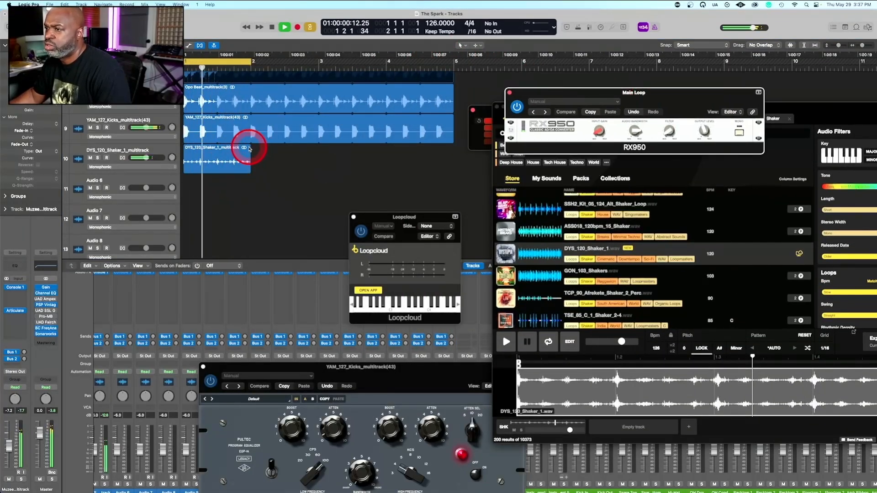
left_click_drag(250, 147, 454, 156)
left_click(257, 186, "ctrl+alt")
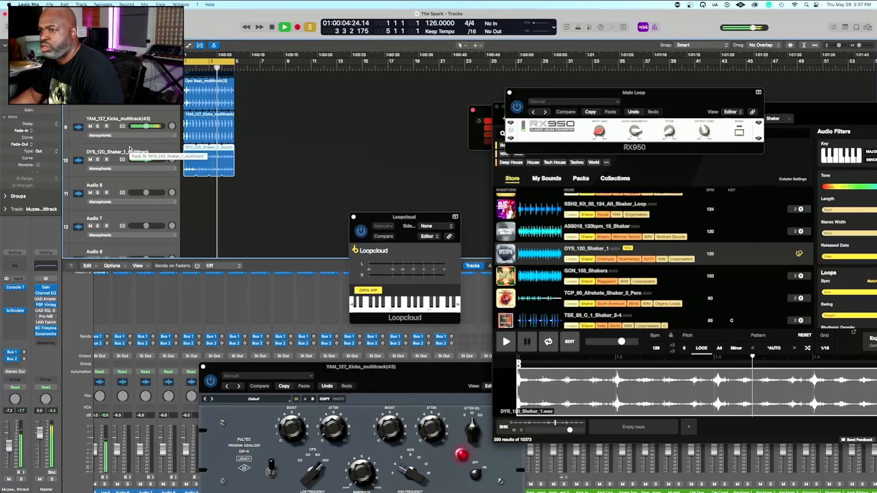
Insert Wavesfactory's Trackspacer 2.5 on the DYS_120_Shaker_1_multitrack channel
left_click(129, 148)
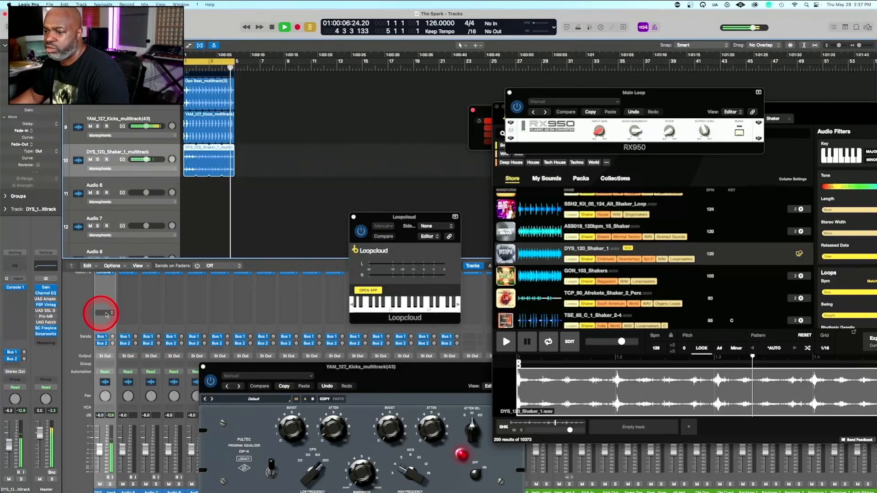
left_click(110, 314)
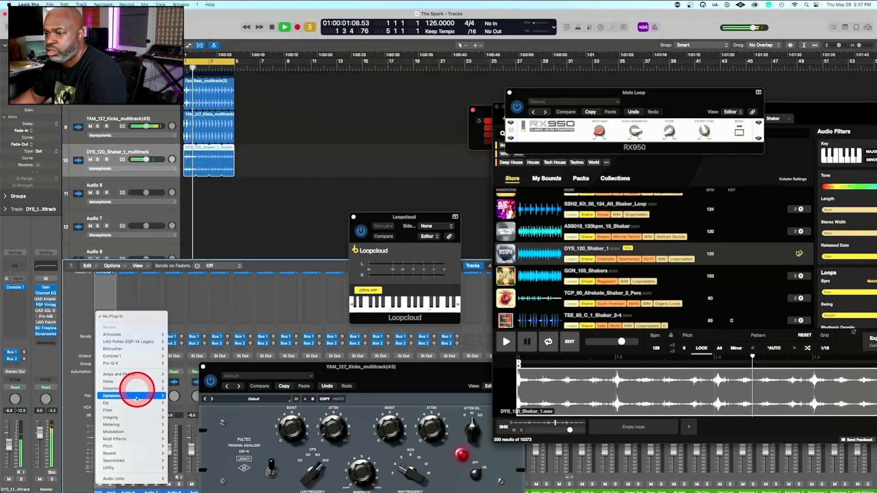
left_click(137, 480)
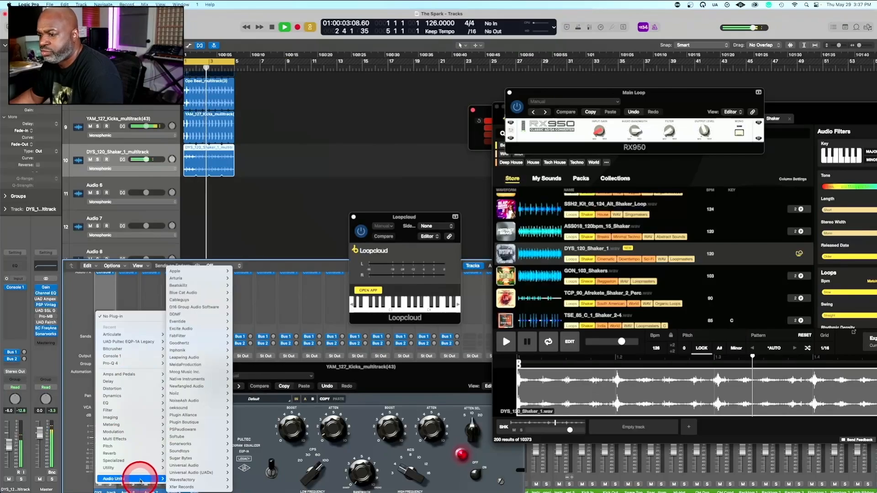
left_click(171, 472)
mouse_move(189, 479)
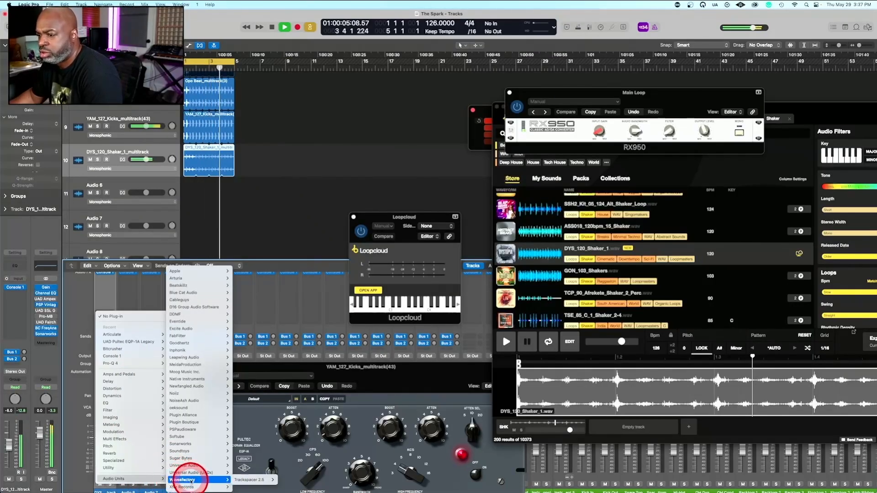
left_click(284, 480)
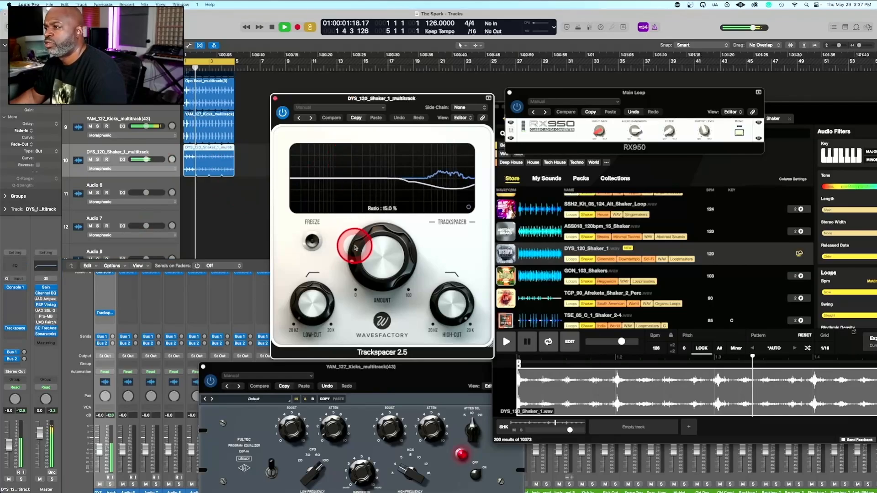
Side-chain the shaker's Trackspacer to YAM_127_Kicks_multitrack(43) (Audio 4) and adjust its Amount and High-Cut
mouse_move(451, 299)
left_mouse_down()
mouse_move(446, 358)
mouse_move(454, 367)
left_mouse_up()
left_click_drag(370, 256, 359, 201)
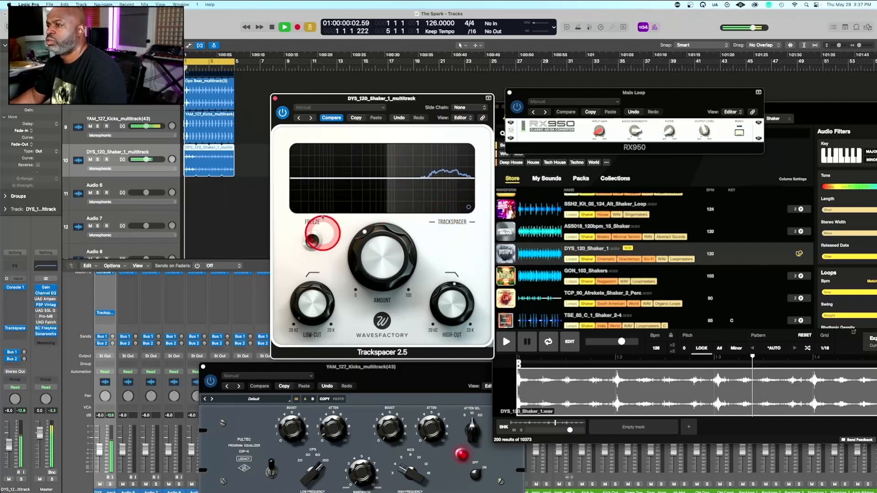
left_click(466, 108)
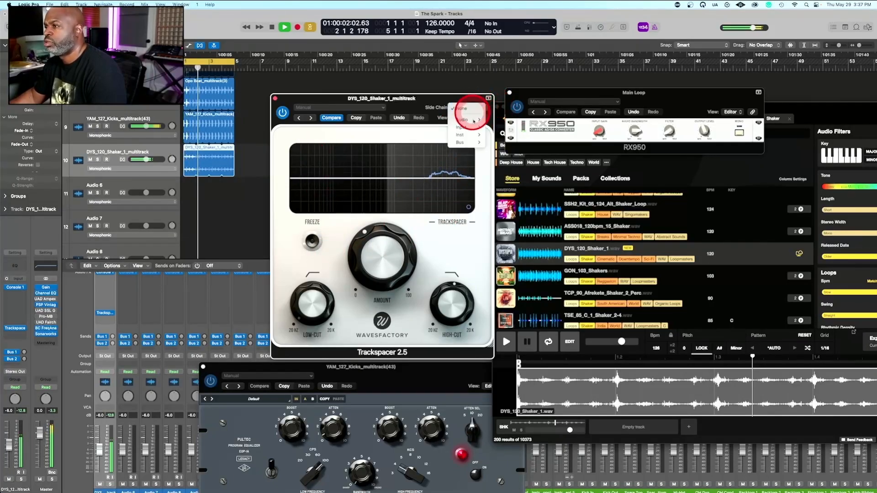
mouse_move(466, 127)
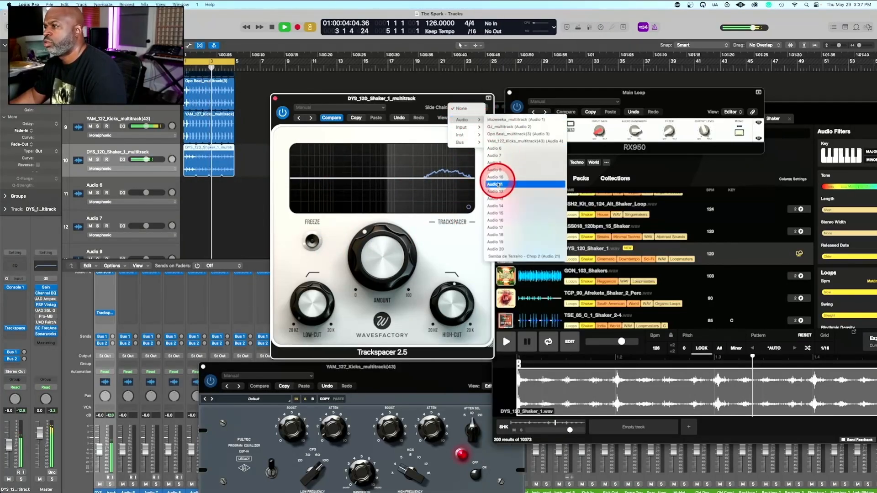
left_click(498, 142)
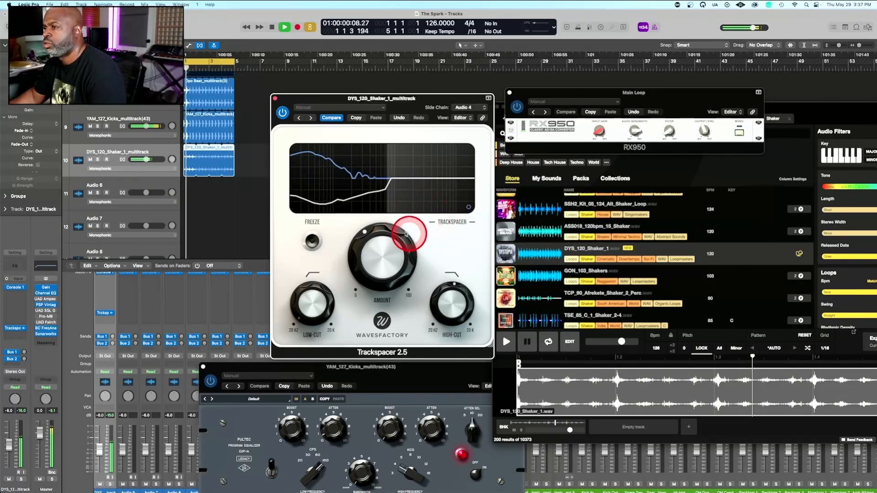
mouse_move(452, 297)
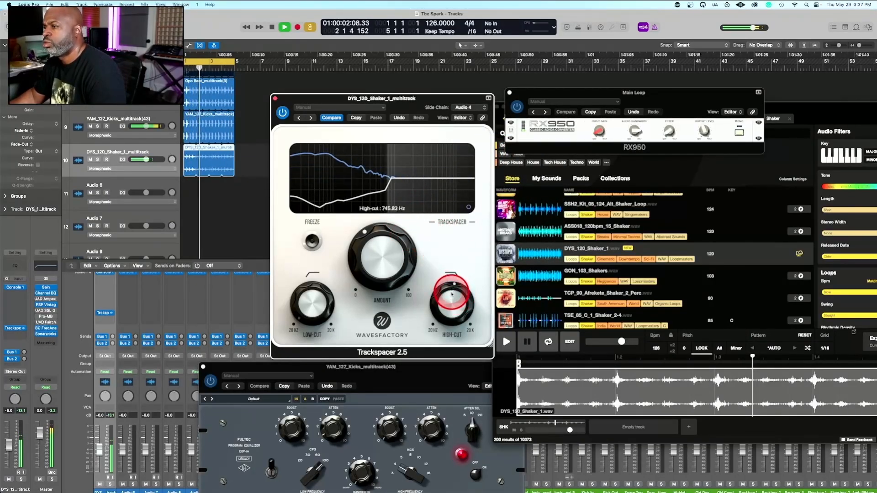
left_click_drag(444, 291, 451, 191)
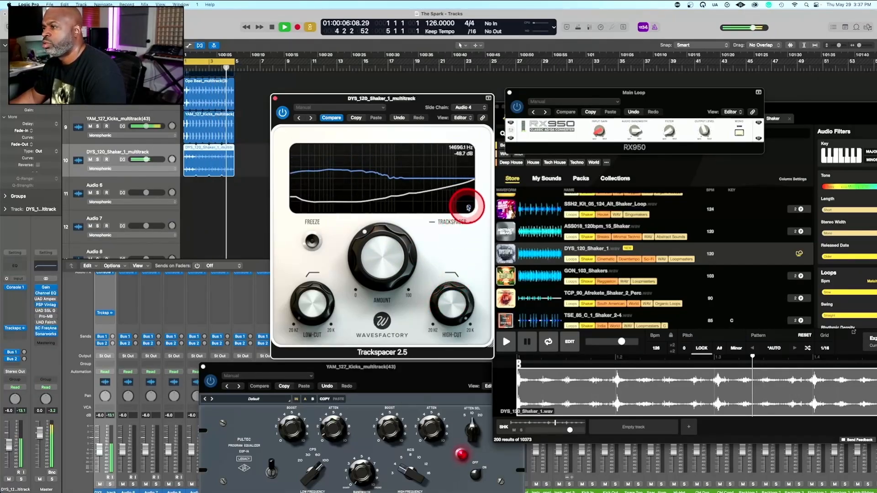
Turn Trackspacer's Attack and Release down to minimum in the Advanced Panel and slightly reduce the High-Cut and Amount
left_click(468, 207)
left_click_drag(395, 190, 391, 426)
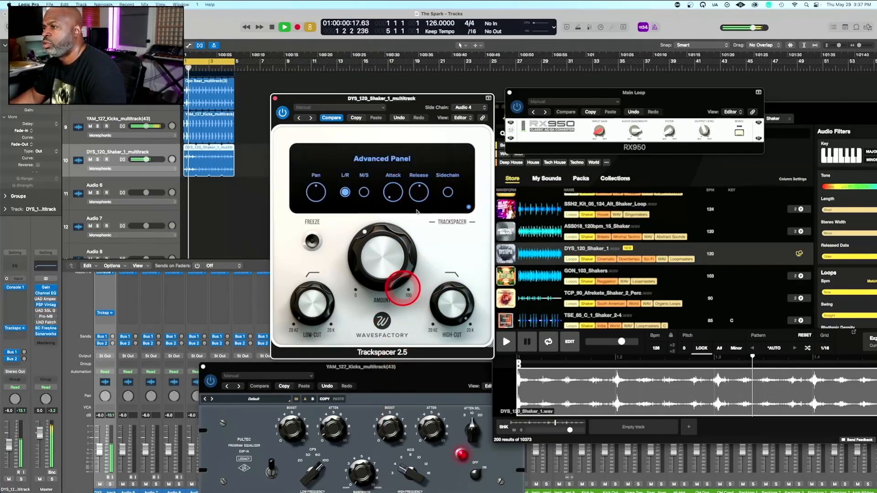
left_click_drag(417, 197, 401, 479)
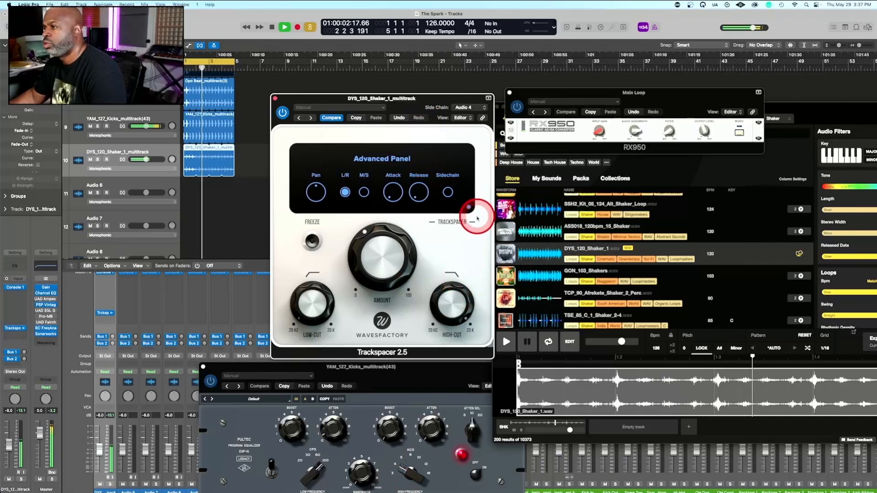
left_click(468, 207)
left_click_drag(453, 299, 459, 324)
left_click_drag(363, 239, 365, 251)
Close the shaker's Trackspacer window and adjust the Filter on the Main Loop's RX950
scroll(188, 379, "left", 5)
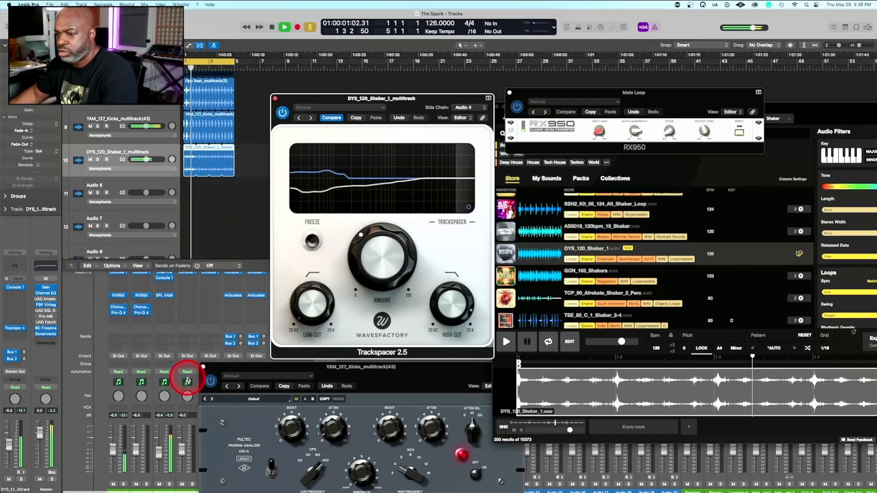
scroll(187, 380, "right", 5)
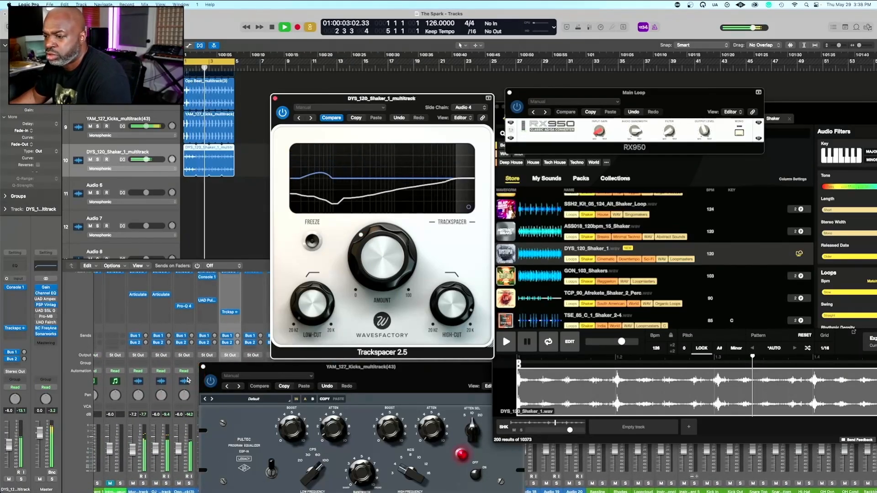
scroll(188, 380, "left", 3)
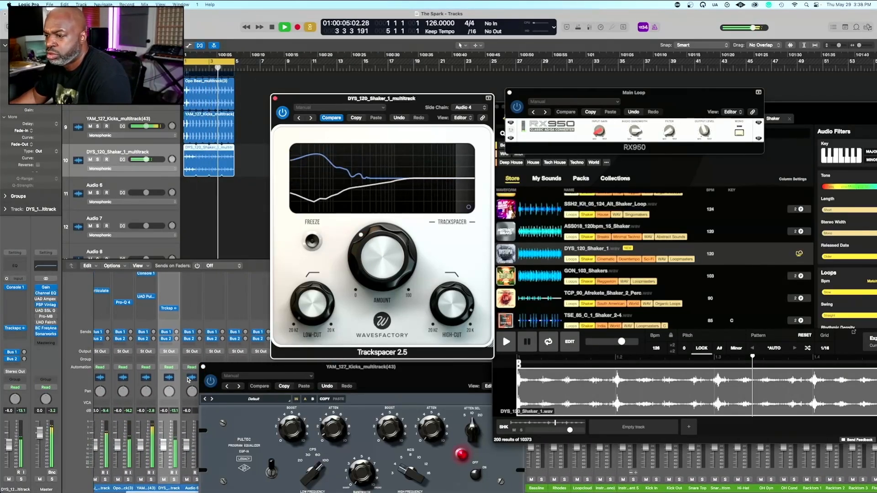
left_click_drag(146, 460, 149, 450)
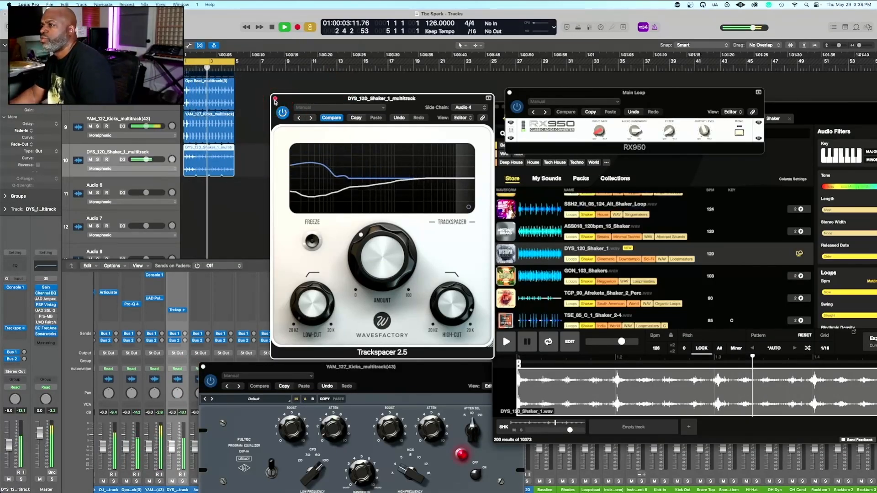
key("super+w")
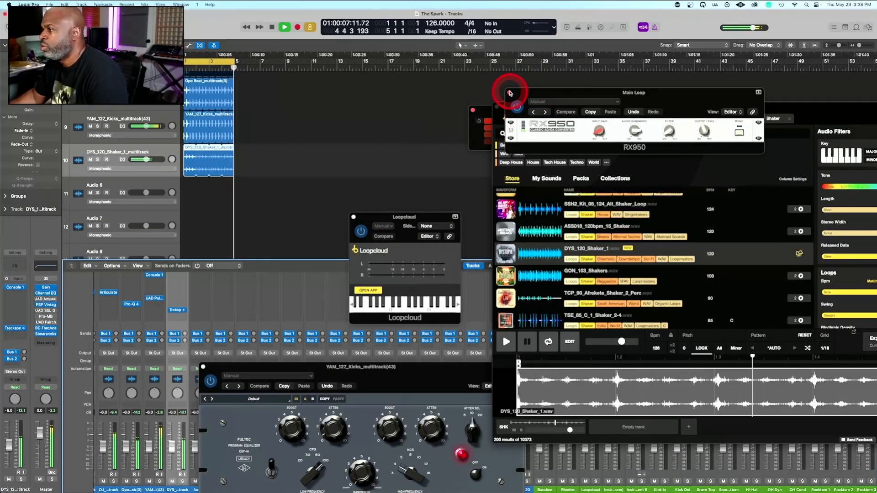
left_click_drag(674, 128, 661, 75)
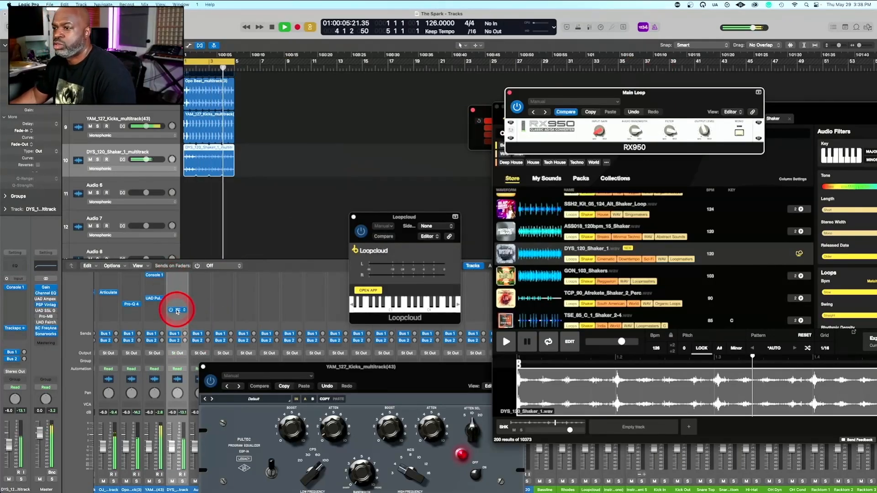
Copy the shaker's Trackspacer onto the Main Loop channel and open the copy
scroll(153, 319, "left", 5)
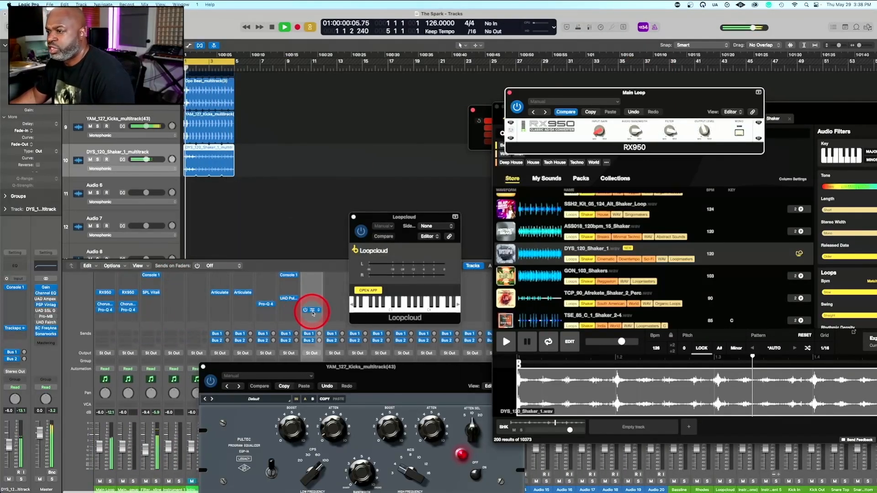
left_click_drag(313, 314, 103, 319)
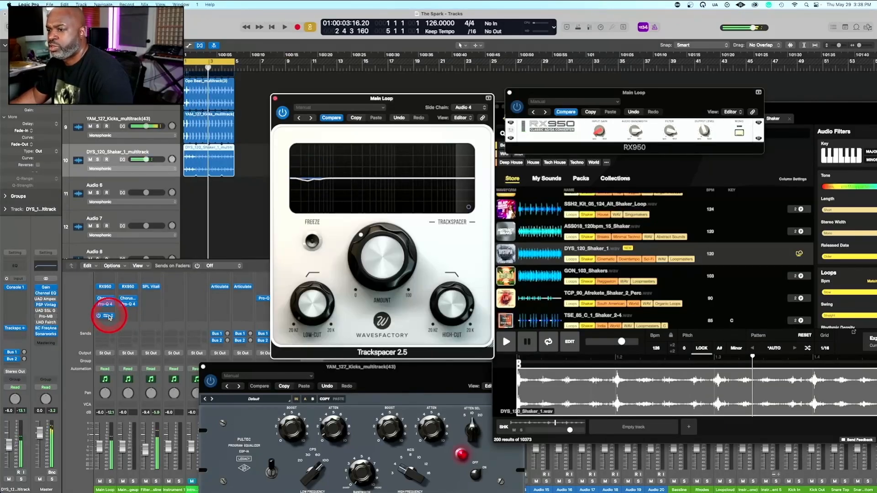
left_click(108, 316)
left_click(107, 317)
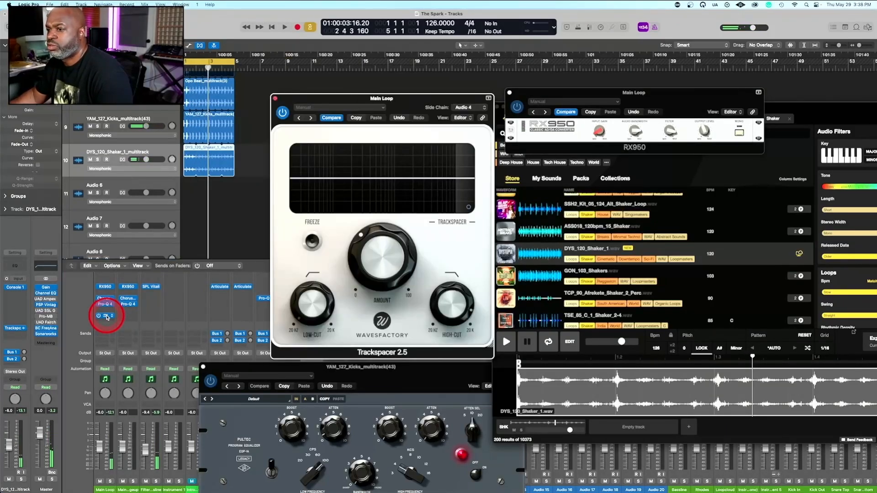
Restart playback, lower the Amount of the Main Loop's Trackspacer and set its High-Cut to about 98.5 Hz
key("space")
left_click_drag(450, 299, 453, 381)
left_click_drag(366, 219, 375, 248)
left_click_drag(446, 271, 442, 295)
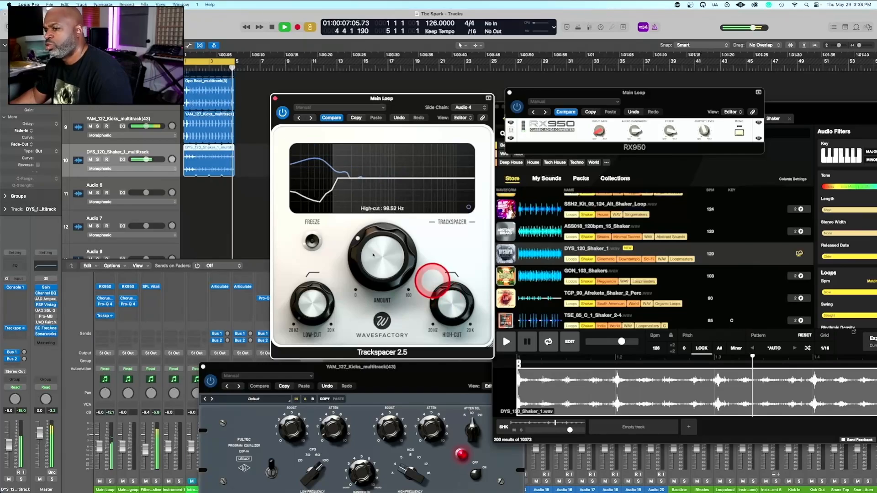
Copy the Main Loop's Trackspacer onto the Filtered Bassline channel and adjust its Amount and High-Cut
left_click_drag(106, 319, 120, 320)
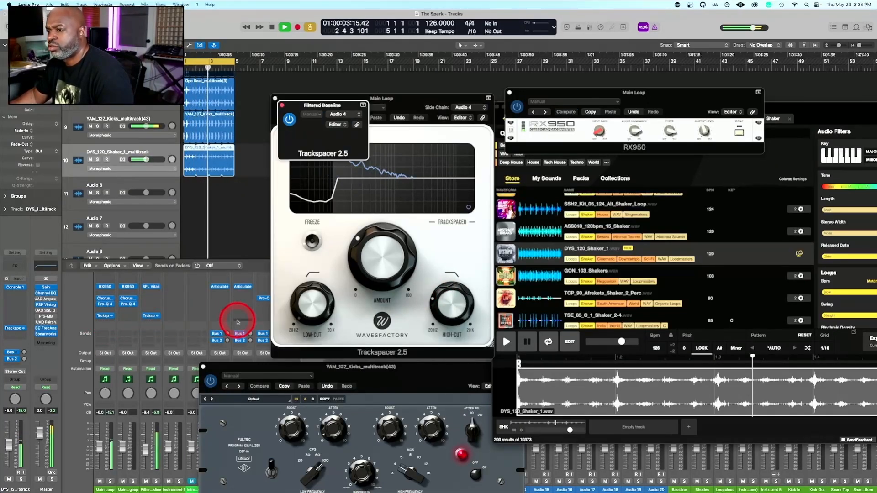
left_click_drag(422, 265, 379, 267)
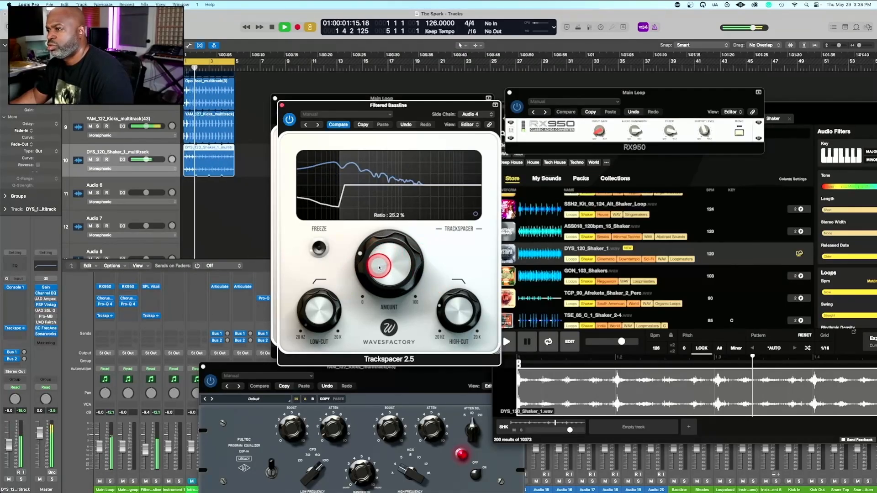
left_click_drag(457, 309, 448, 267)
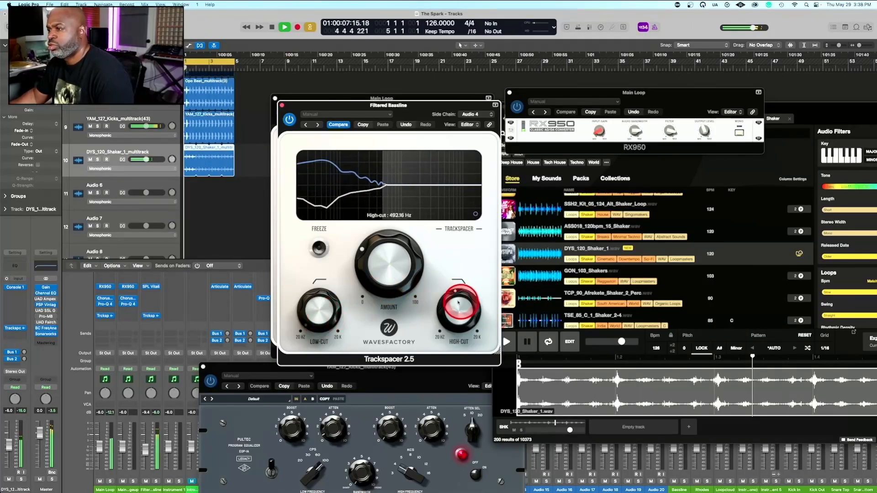
left_click_drag(456, 302, 445, 340)
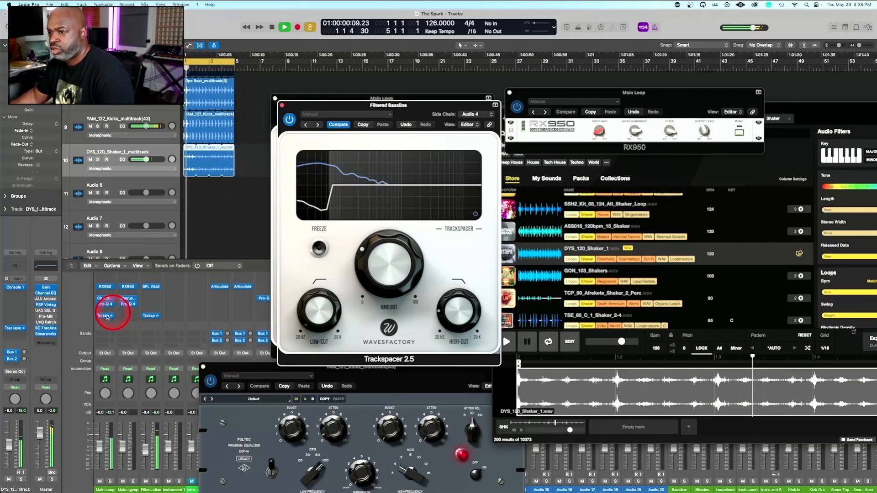
Reduce the track height and copy Trackspacer onto the Main Loop Changeup channel
key("super+Up")
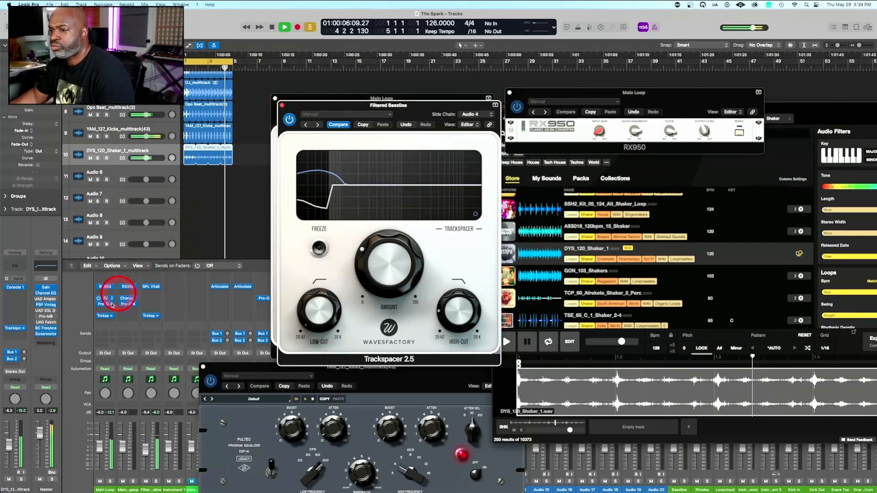
left_click_drag(118, 316, 123, 315)
left_click(235, 215)
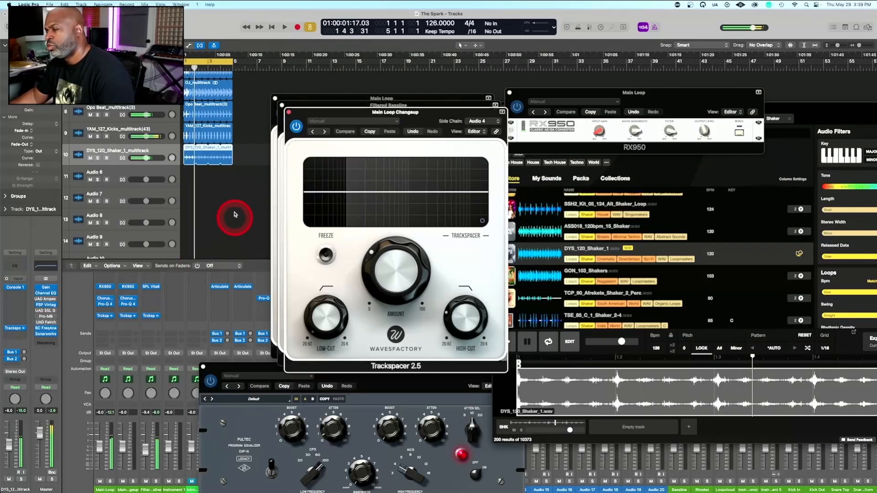
Close the three open Trackspacer windows and the kicks track's UAD Pultec EQP-1A Legacy window
left_click(289, 113)
left_click(283, 106)
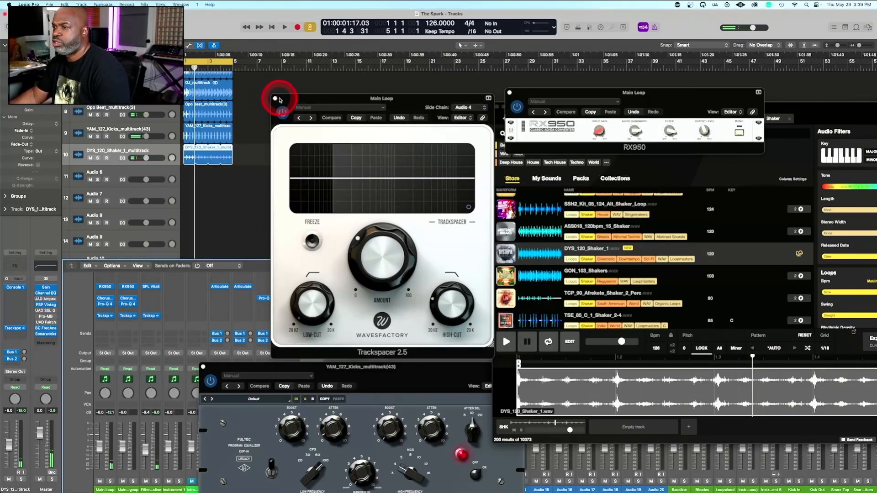
left_click(276, 98)
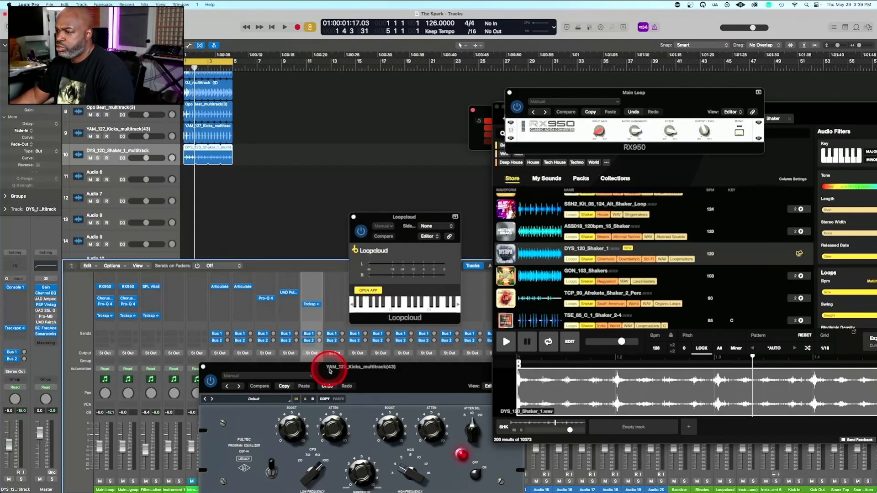
left_click_drag(327, 368, 617, 120)
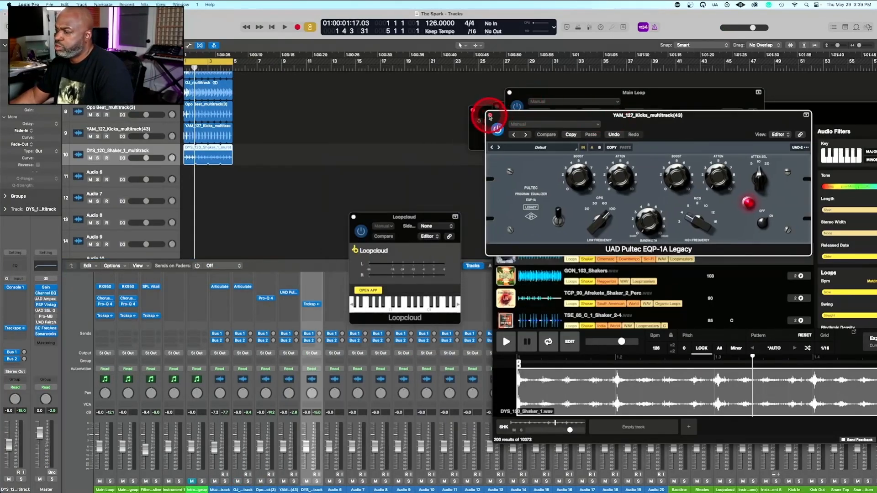
left_click(490, 116)
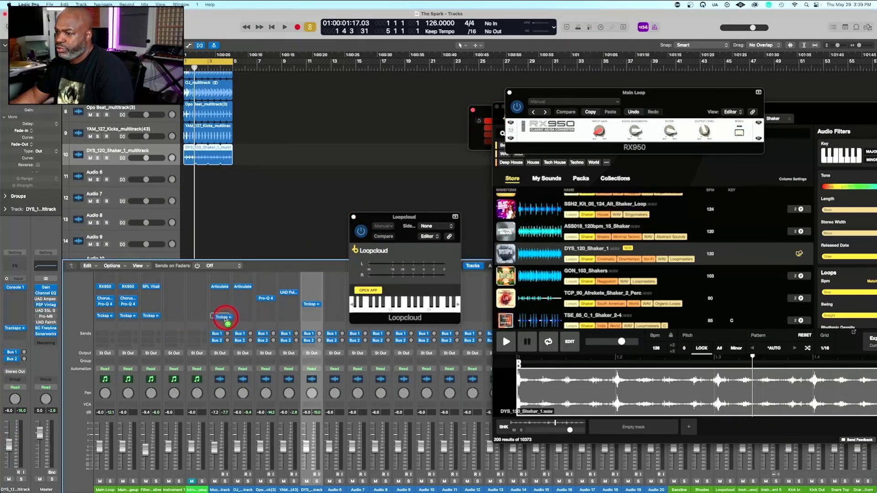
Copy Trackspacer onto the Muzeeka_multitrack channel, open the copy and restart playback
left_click(221, 318)
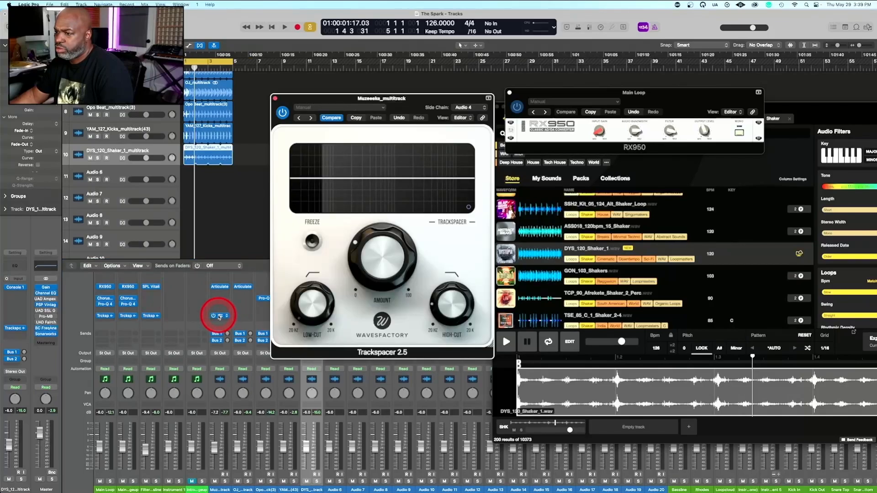
left_click(352, 298)
key("space")
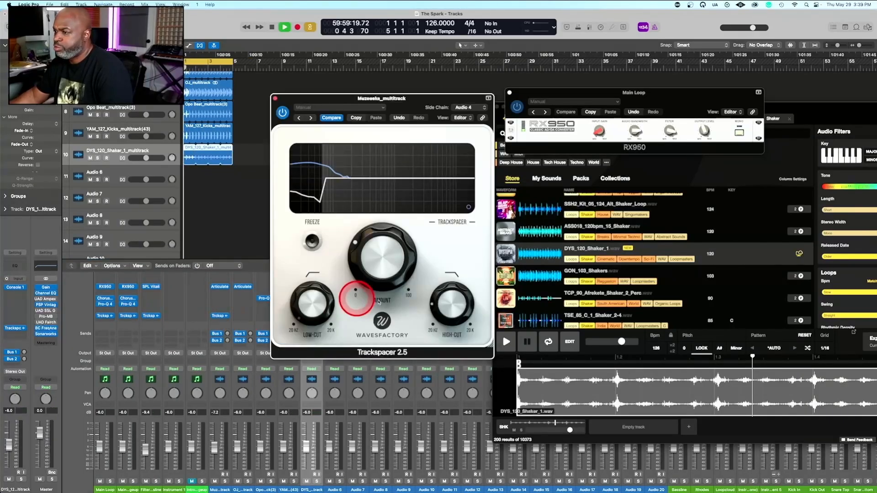
Set the Muzeeka_multitrack Trackspacer's High-Cut to about 7.94 kHz and fine-tune its Amount, briefly soloing the channel to check it
left_click(444, 294)
left_click_drag(443, 294, 446, 196)
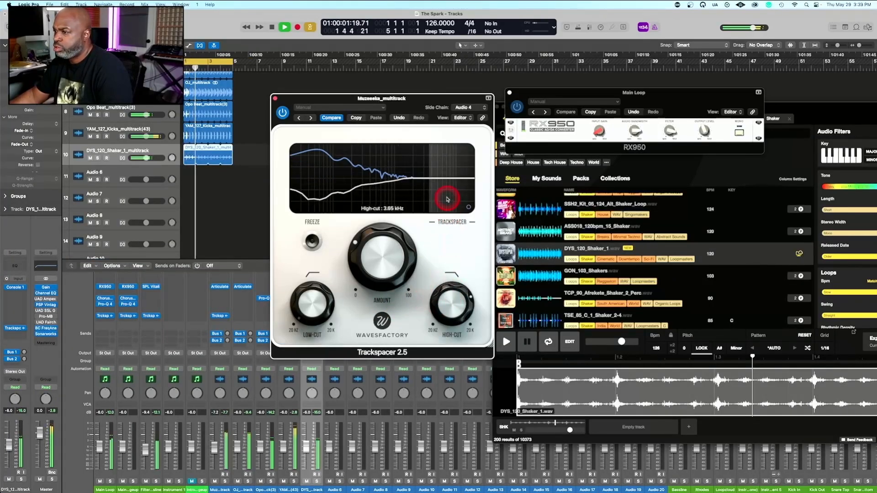
left_click(388, 240)
left_click_drag(388, 241, 375, 220)
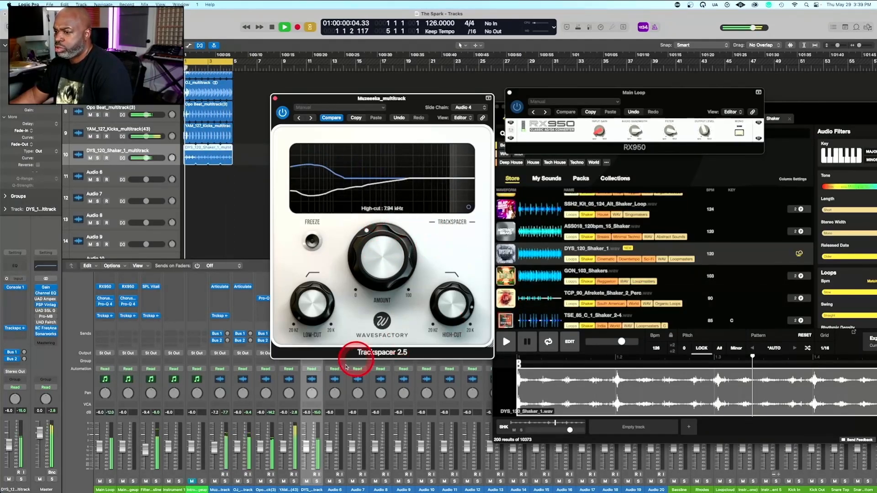
left_click(225, 481)
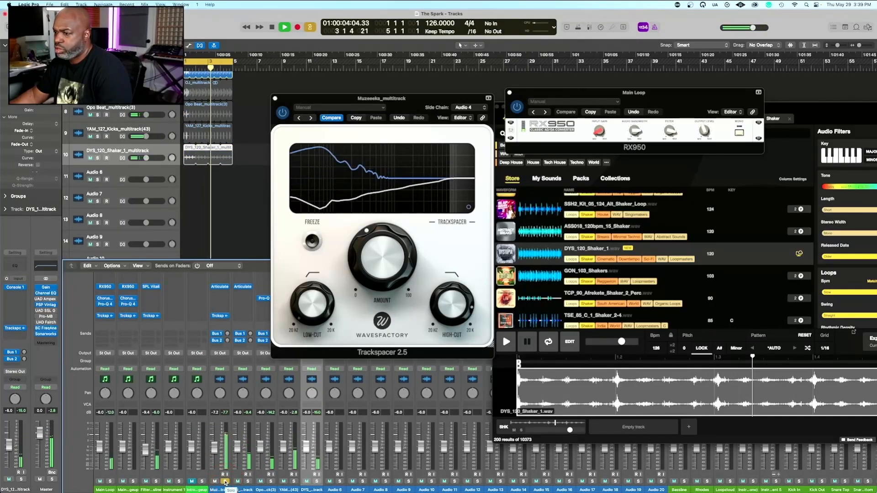
left_click(225, 482)
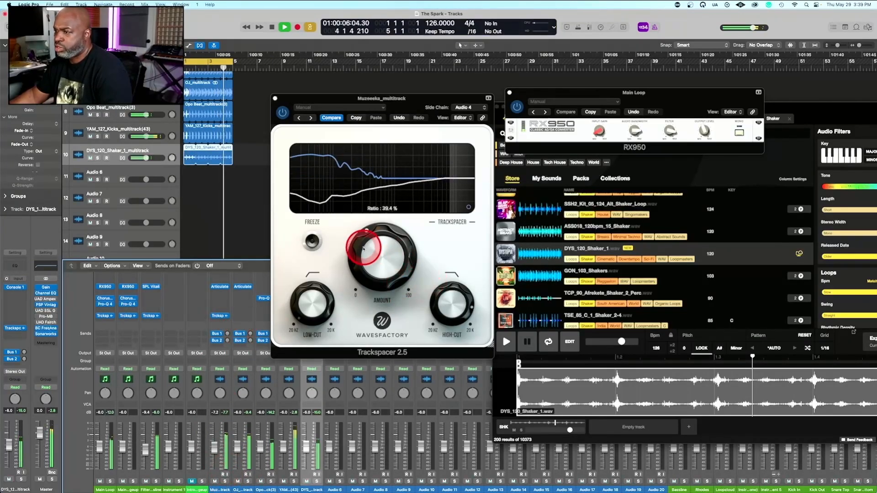
left_click(363, 248)
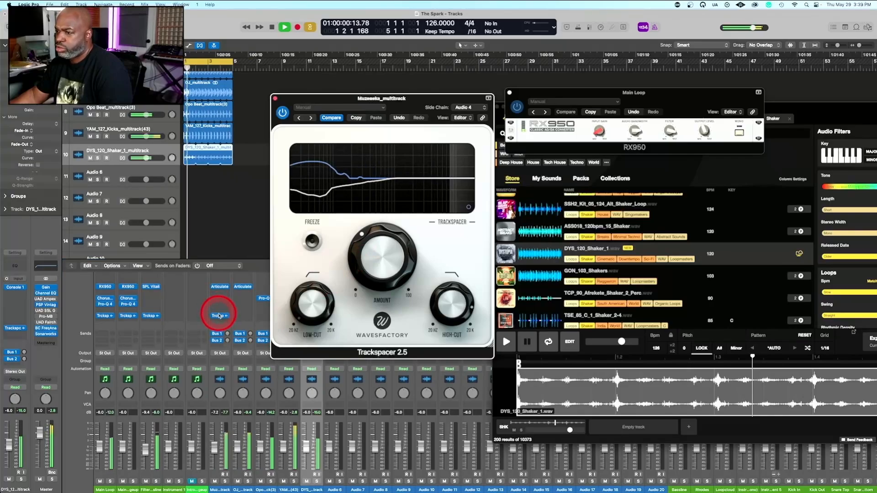
Copy Trackspacer onto the OJ_multitrack channel, lower the copy's High-Cut and move its window aside
left_click(239, 316)
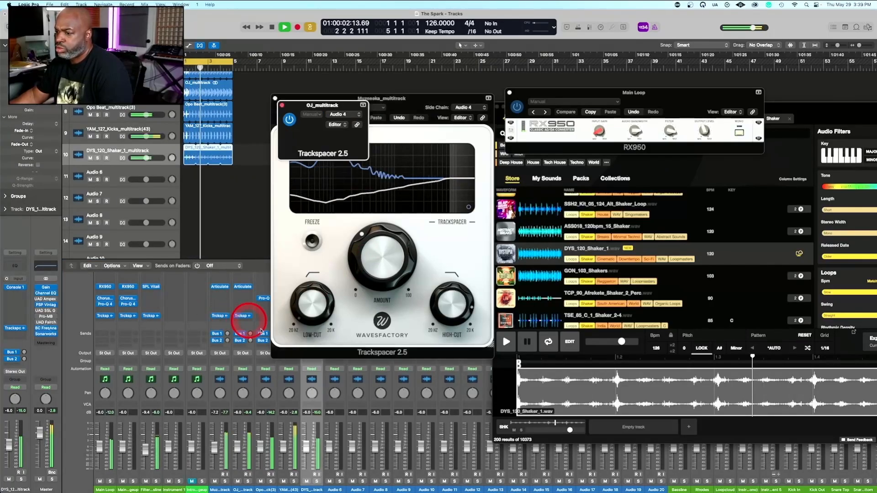
left_click_drag(451, 296, 453, 363)
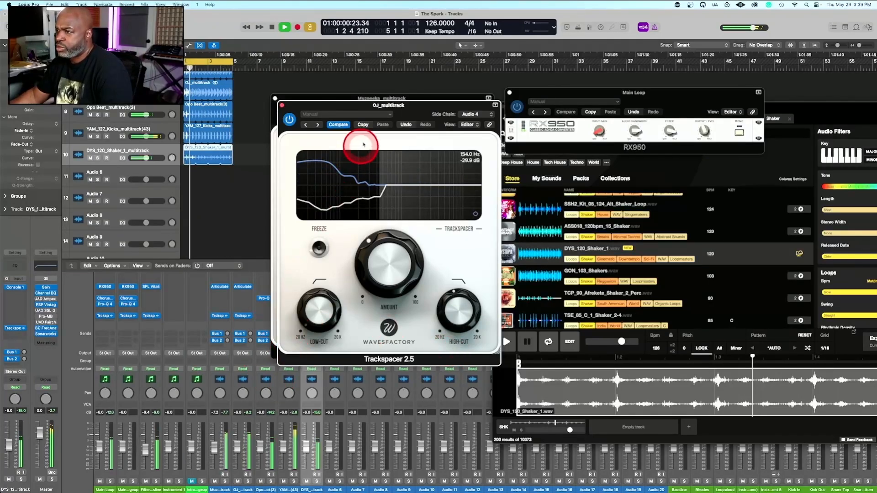
left_click_drag(388, 107, 529, 102)
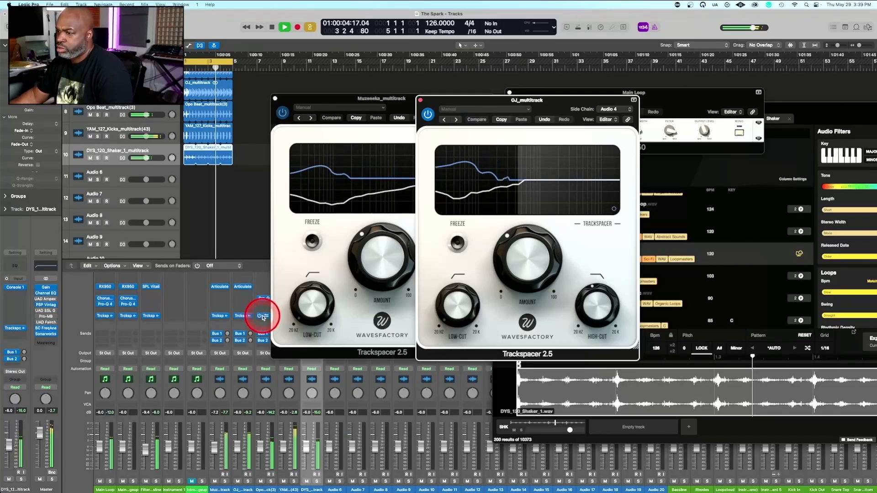
Copy Trackspacer onto the Opo Beat_multitrack(3) channel and close the three open Trackspacer windows
left_click(262, 316)
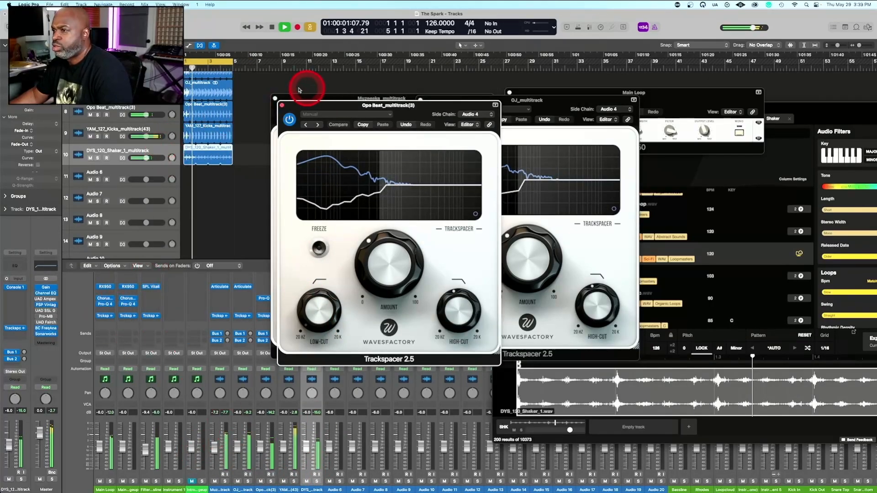
left_click(281, 106)
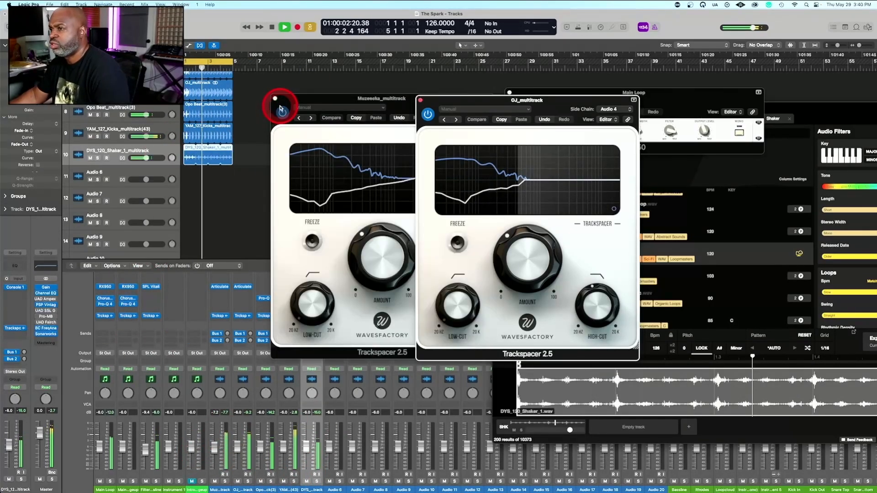
left_click(456, 95)
left_click(423, 98)
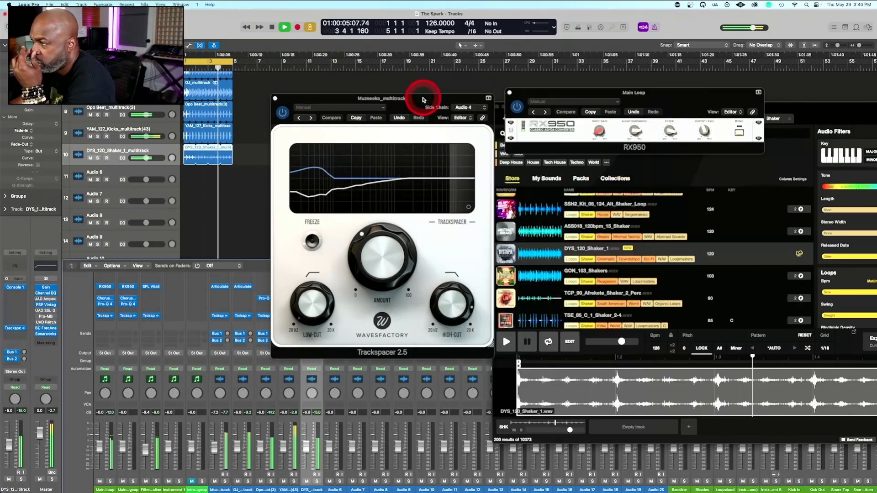
left_click(275, 99)
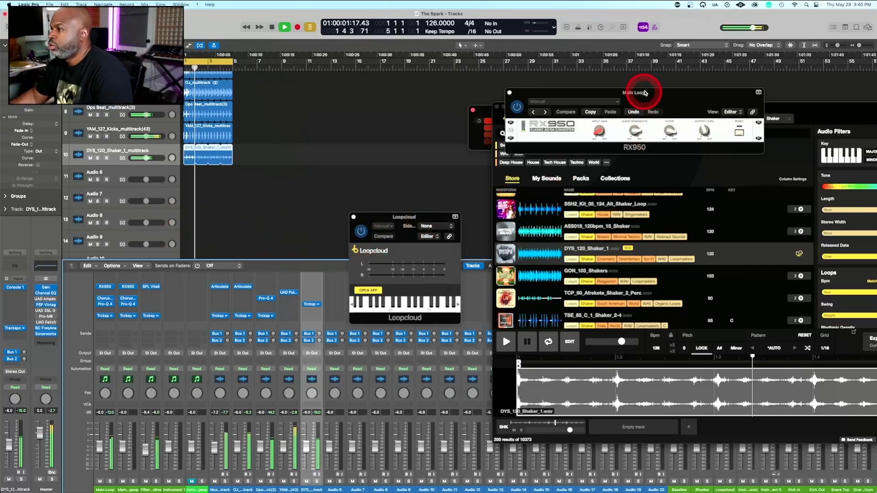
Adjust the filter in the Main Loop's RX950 and slightly raise the Pad 3 channel's fader in the mixer
left_click(668, 129)
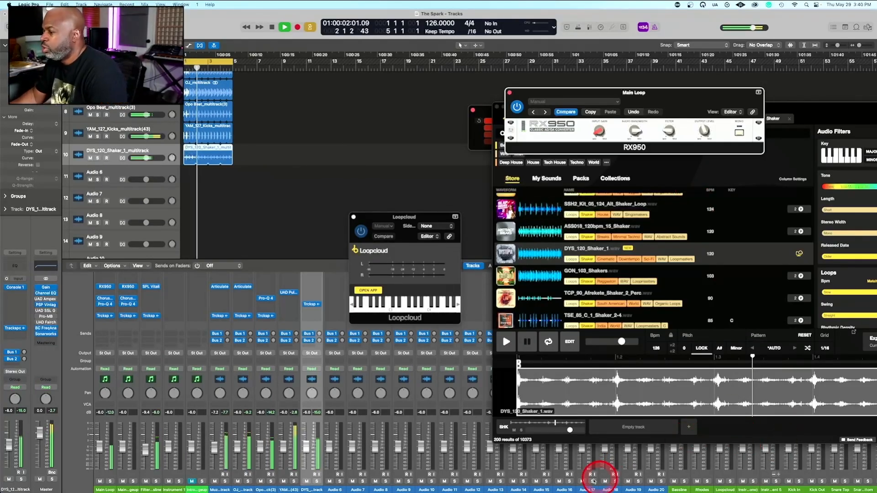
scroll(594, 480, "right", 13)
scroll(592, 480, "right", 6)
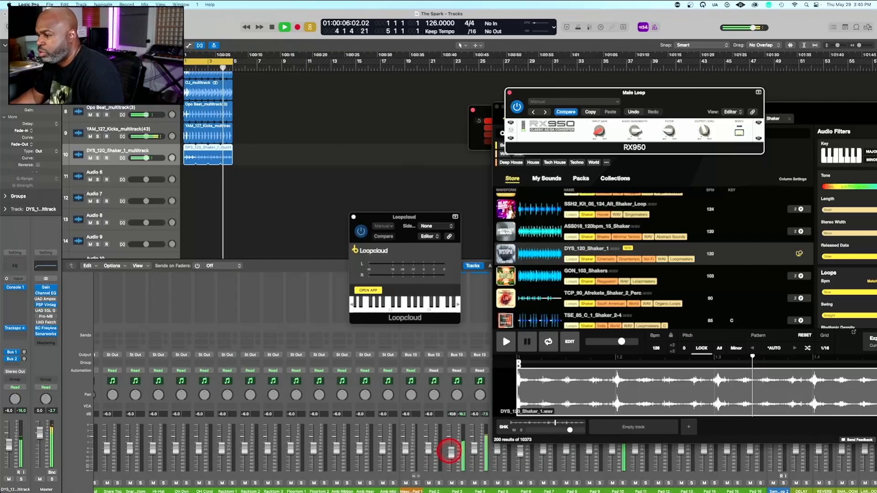
left_click_drag(448, 456, 450, 449)
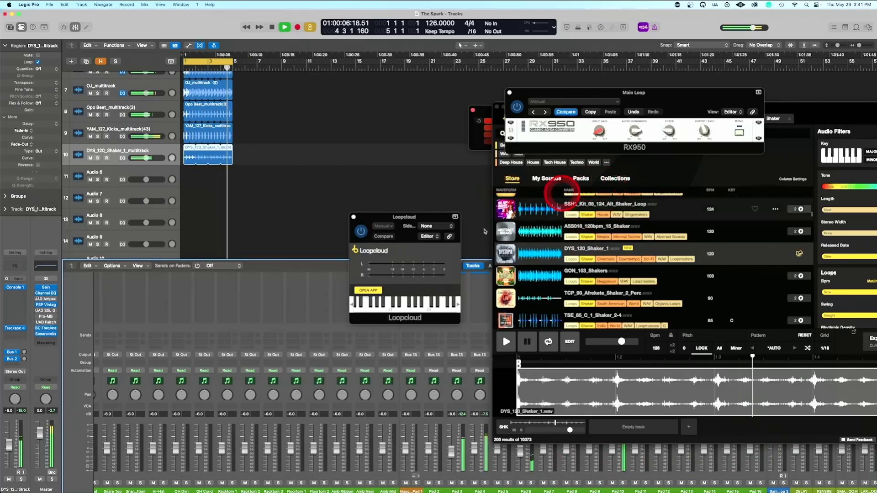
Stop playback and clear the region selection in the Tracks area
key("space")
left_click(381, 178)
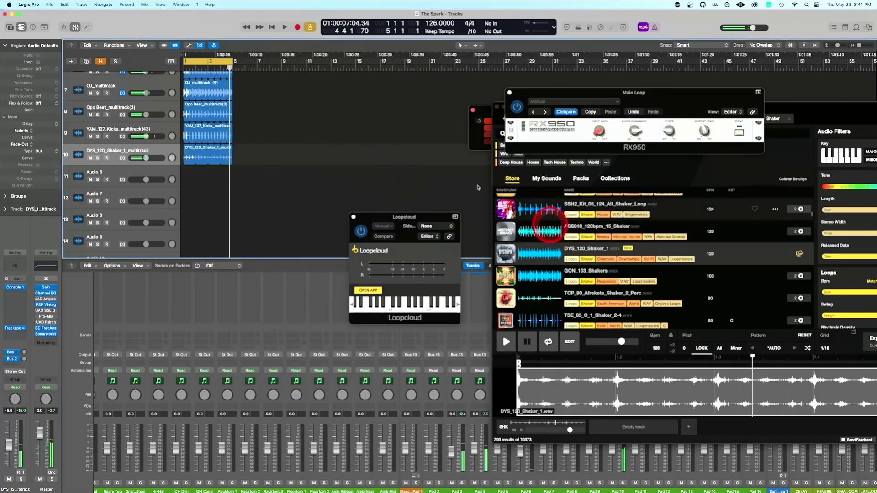
left_click(393, 140)
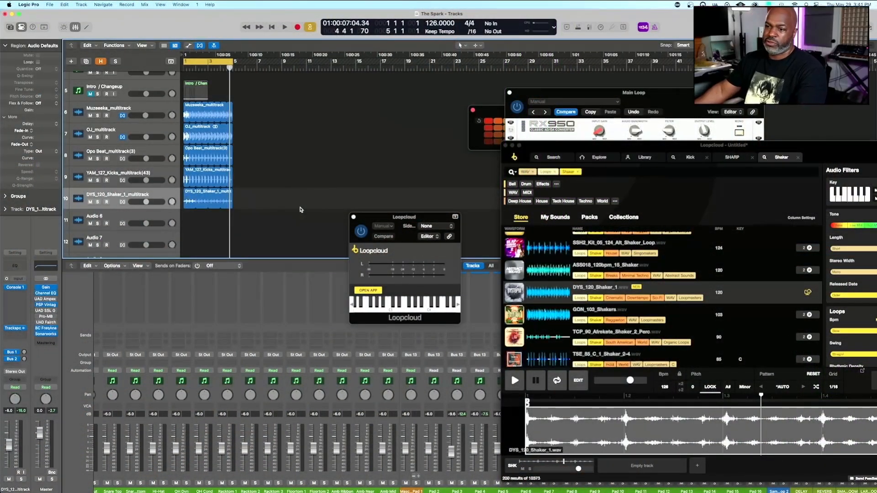
Play the beat, audition the Intro / Changeup track on its own and mute that track again
key("space")
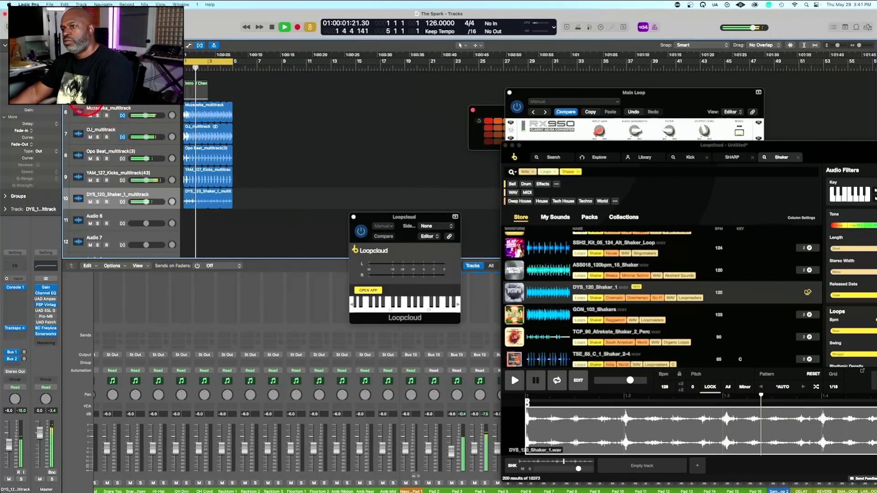
key("space")
left_click(97, 94)
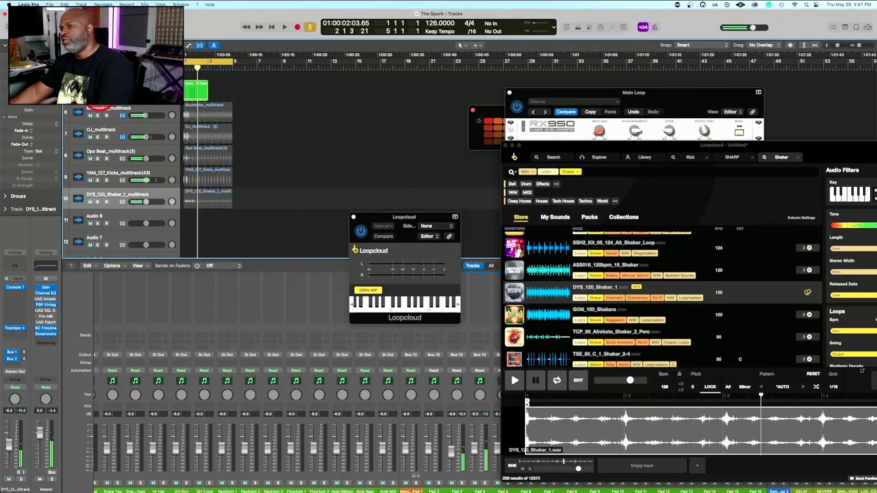
key("space")
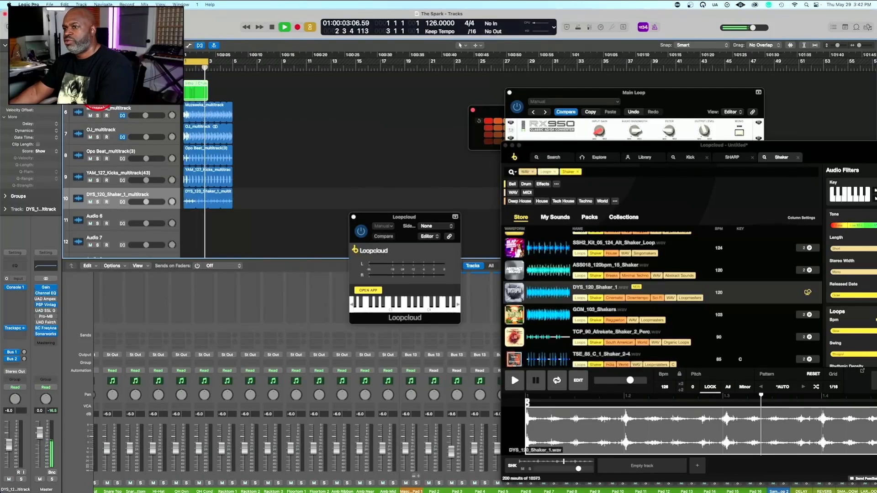
left_click(91, 93)
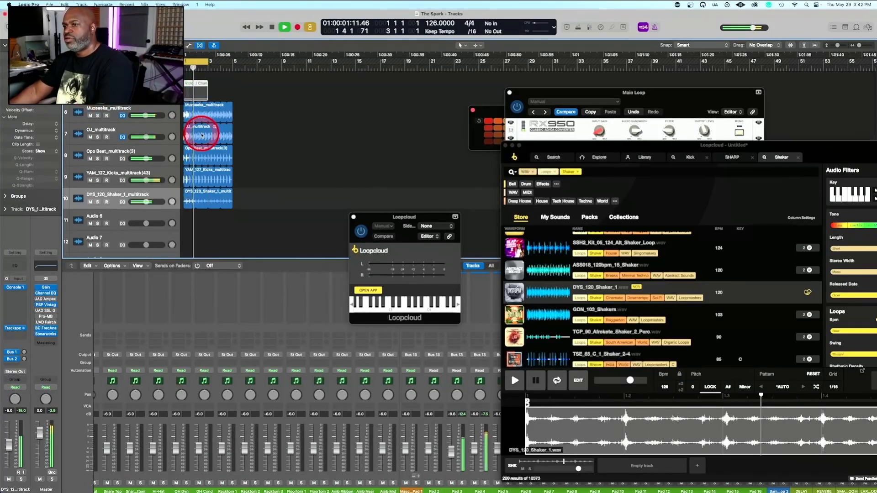
Extend the drum and shaker regions and the cycle range to bar 9, matching the end of the Filtered Bassline regions
scroll(208, 135, "up", 5)
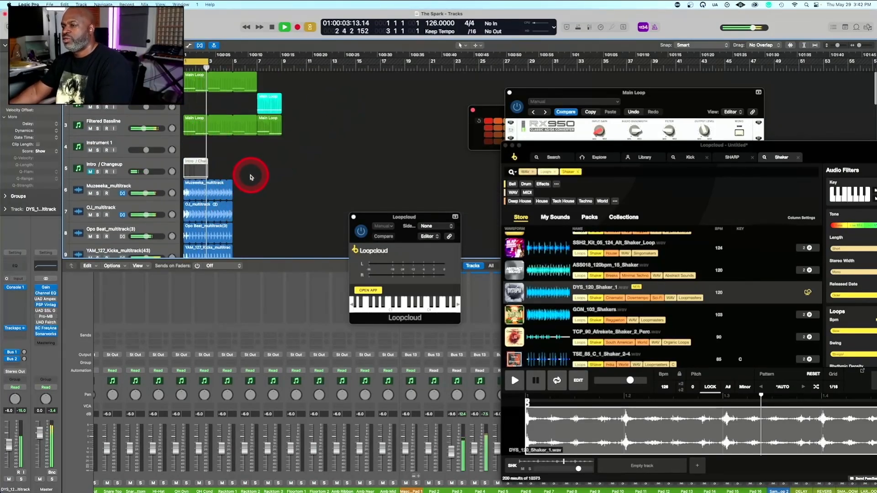
left_click_drag(248, 172, 281, 99)
scroll(281, 99, "up", 4)
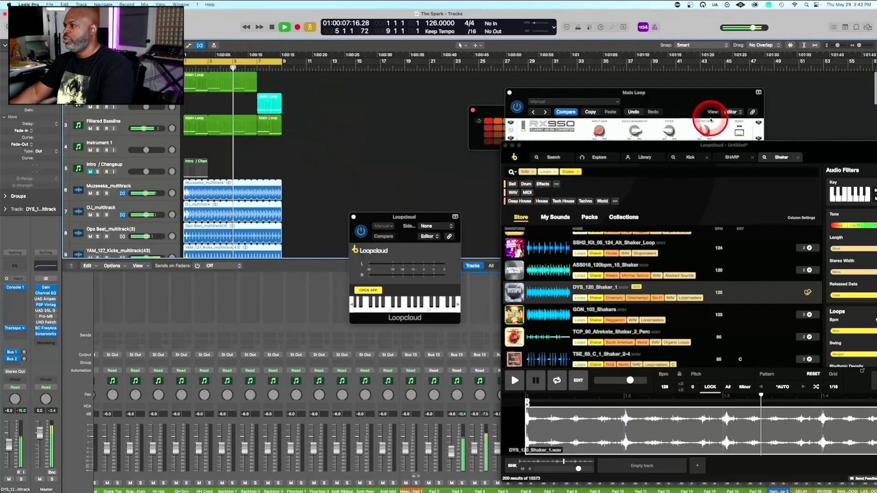
Sweep the filter in the Main Loop's RX950 up and back down during playback, with the Main Loop mixer channels in view
mouse_move(667, 133)
left_click_drag(668, 132, 667, 111)
scroll(174, 349, "left", 15)
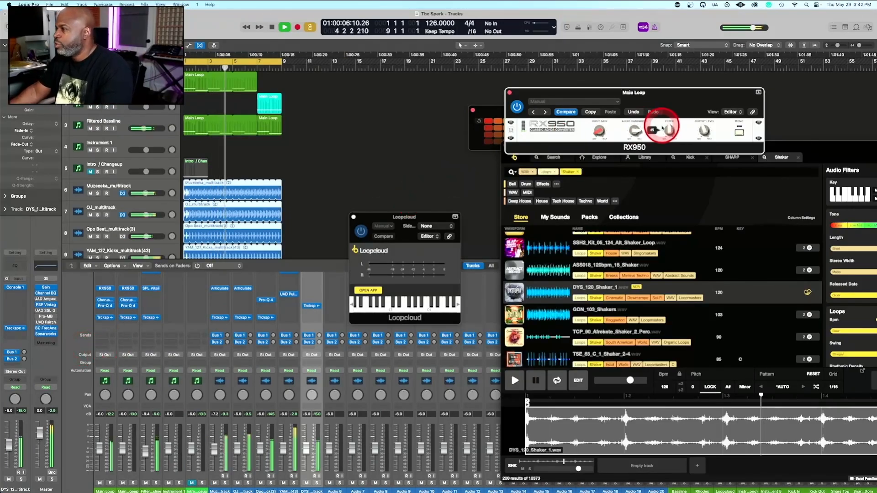
left_click_drag(670, 130, 670, 151)
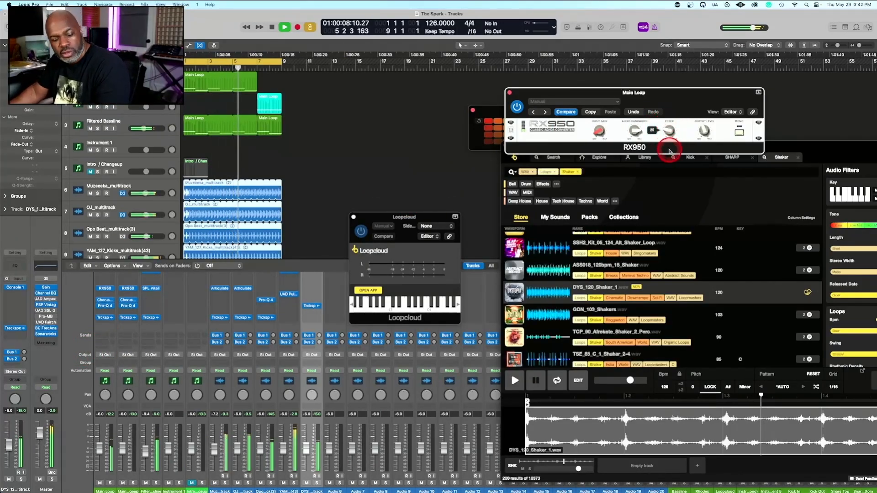